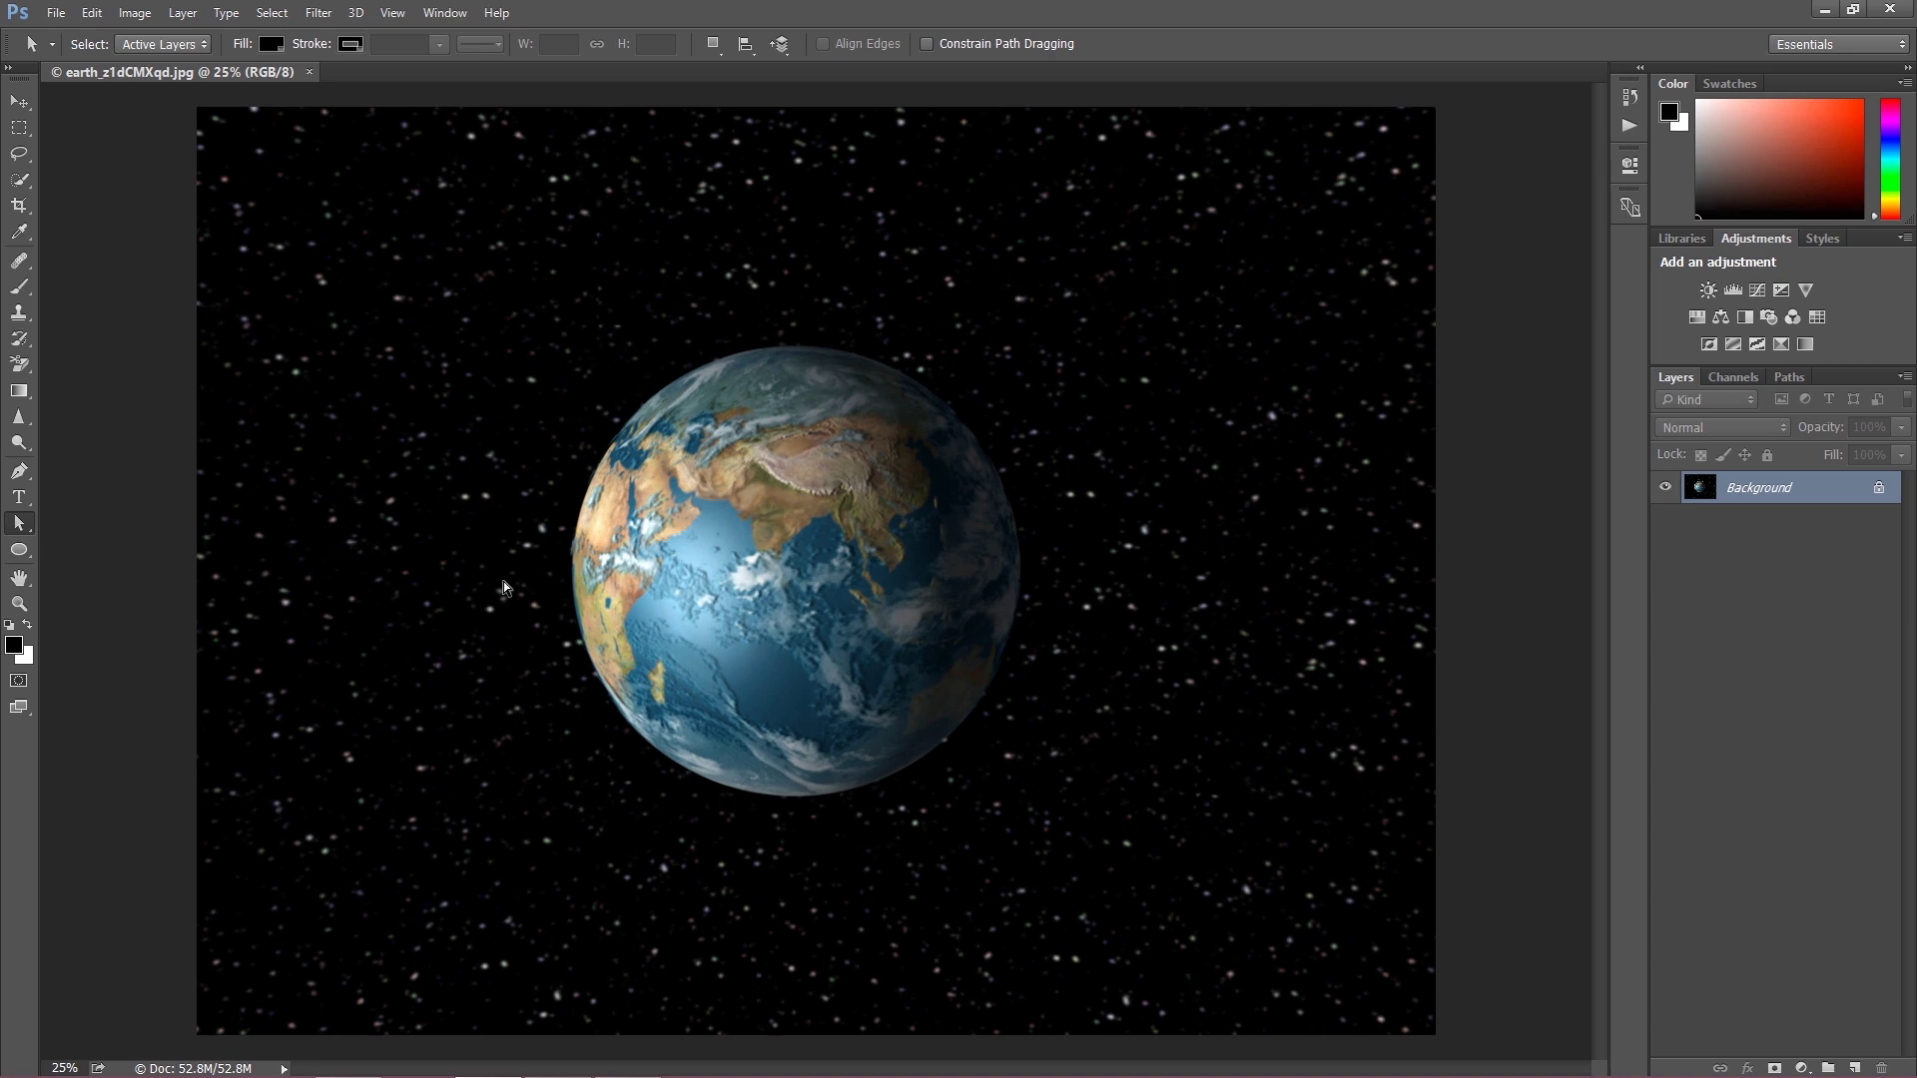
Select the globe with Quick Selection and copy it onto a new Layer 1.
{"action": "left_click", "coordinate": [15, 182]}
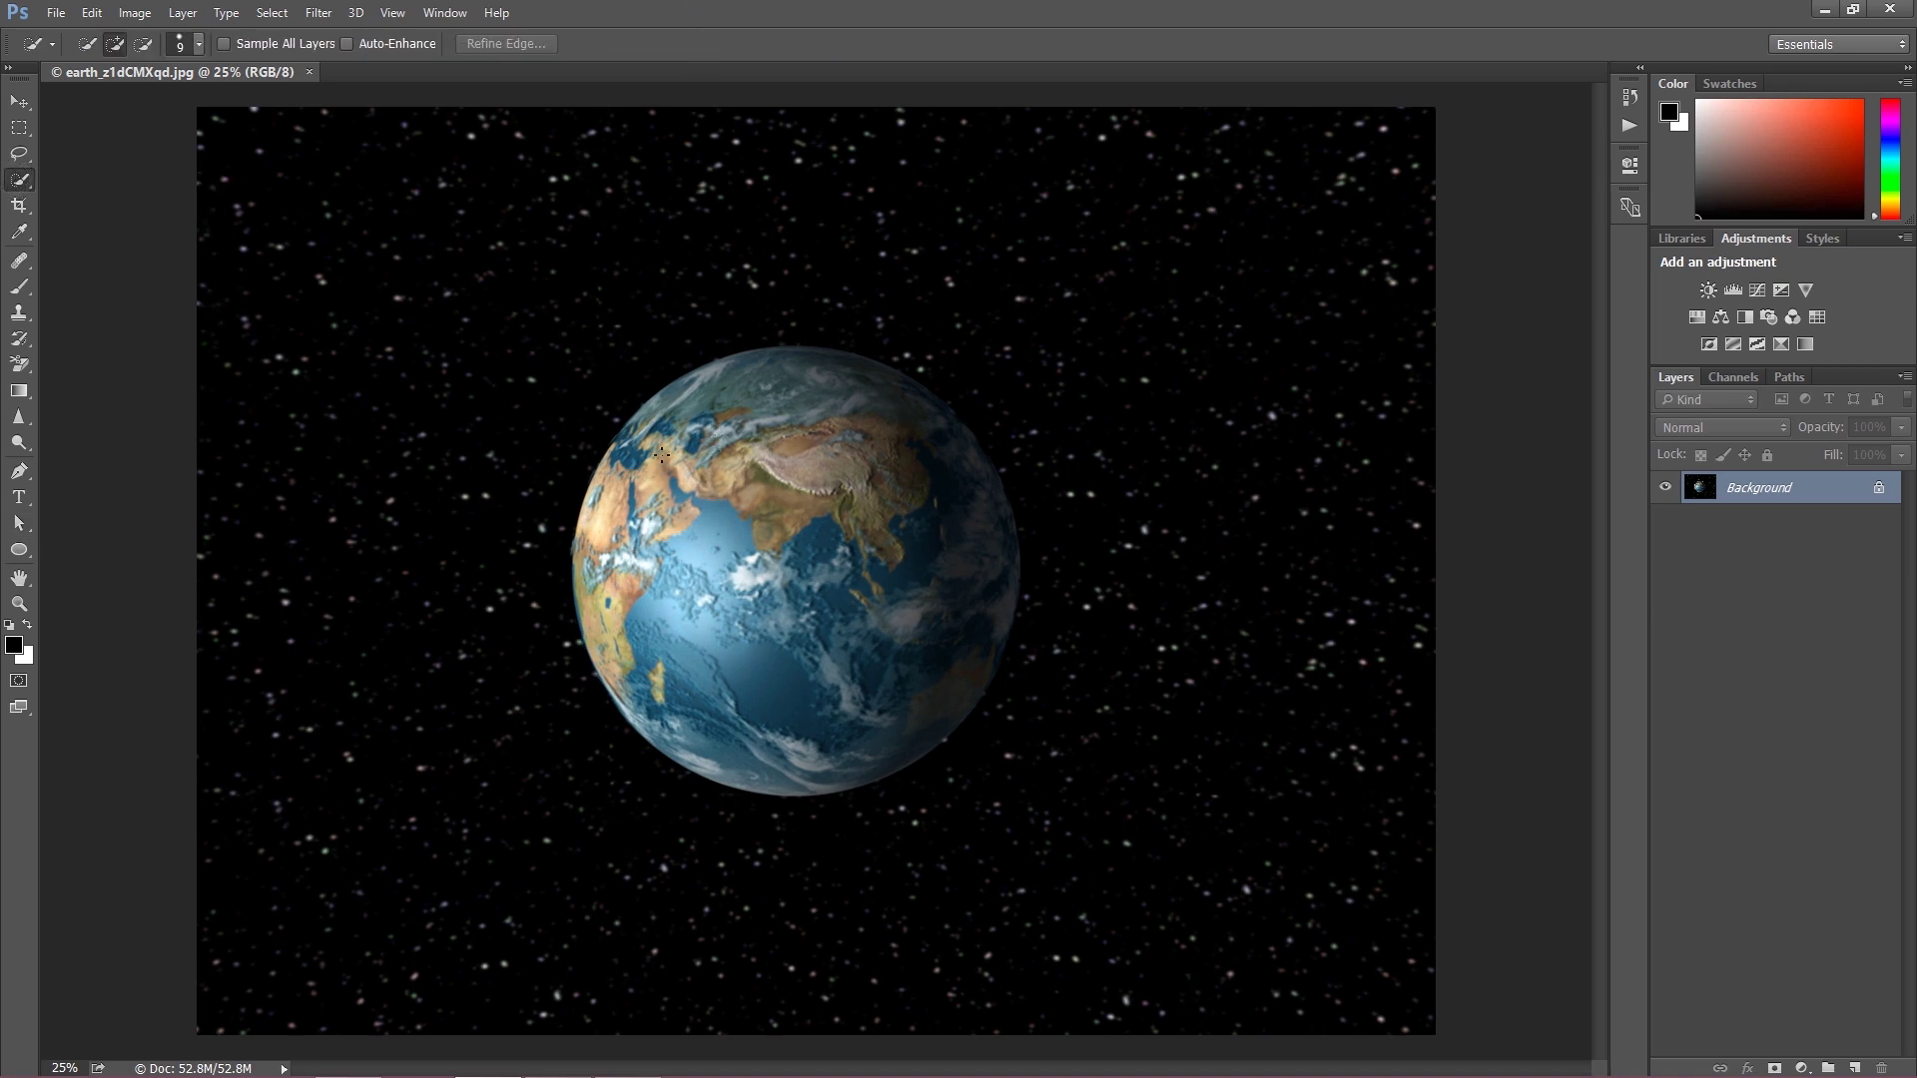
{"action": "mouse_move", "coordinate": [651, 677]}
{"action": "left_mouse_down"}
{"action": "mouse_move", "coordinate": [827, 450]}
{"action": "mouse_move", "coordinate": [691, 405]}
{"action": "mouse_move", "coordinate": [853, 583]}
{"action": "left_mouse_up"}
{"action": "right_click", "coordinate": [606, 394]}
{"action": "left_click", "coordinate": [728, 566]}
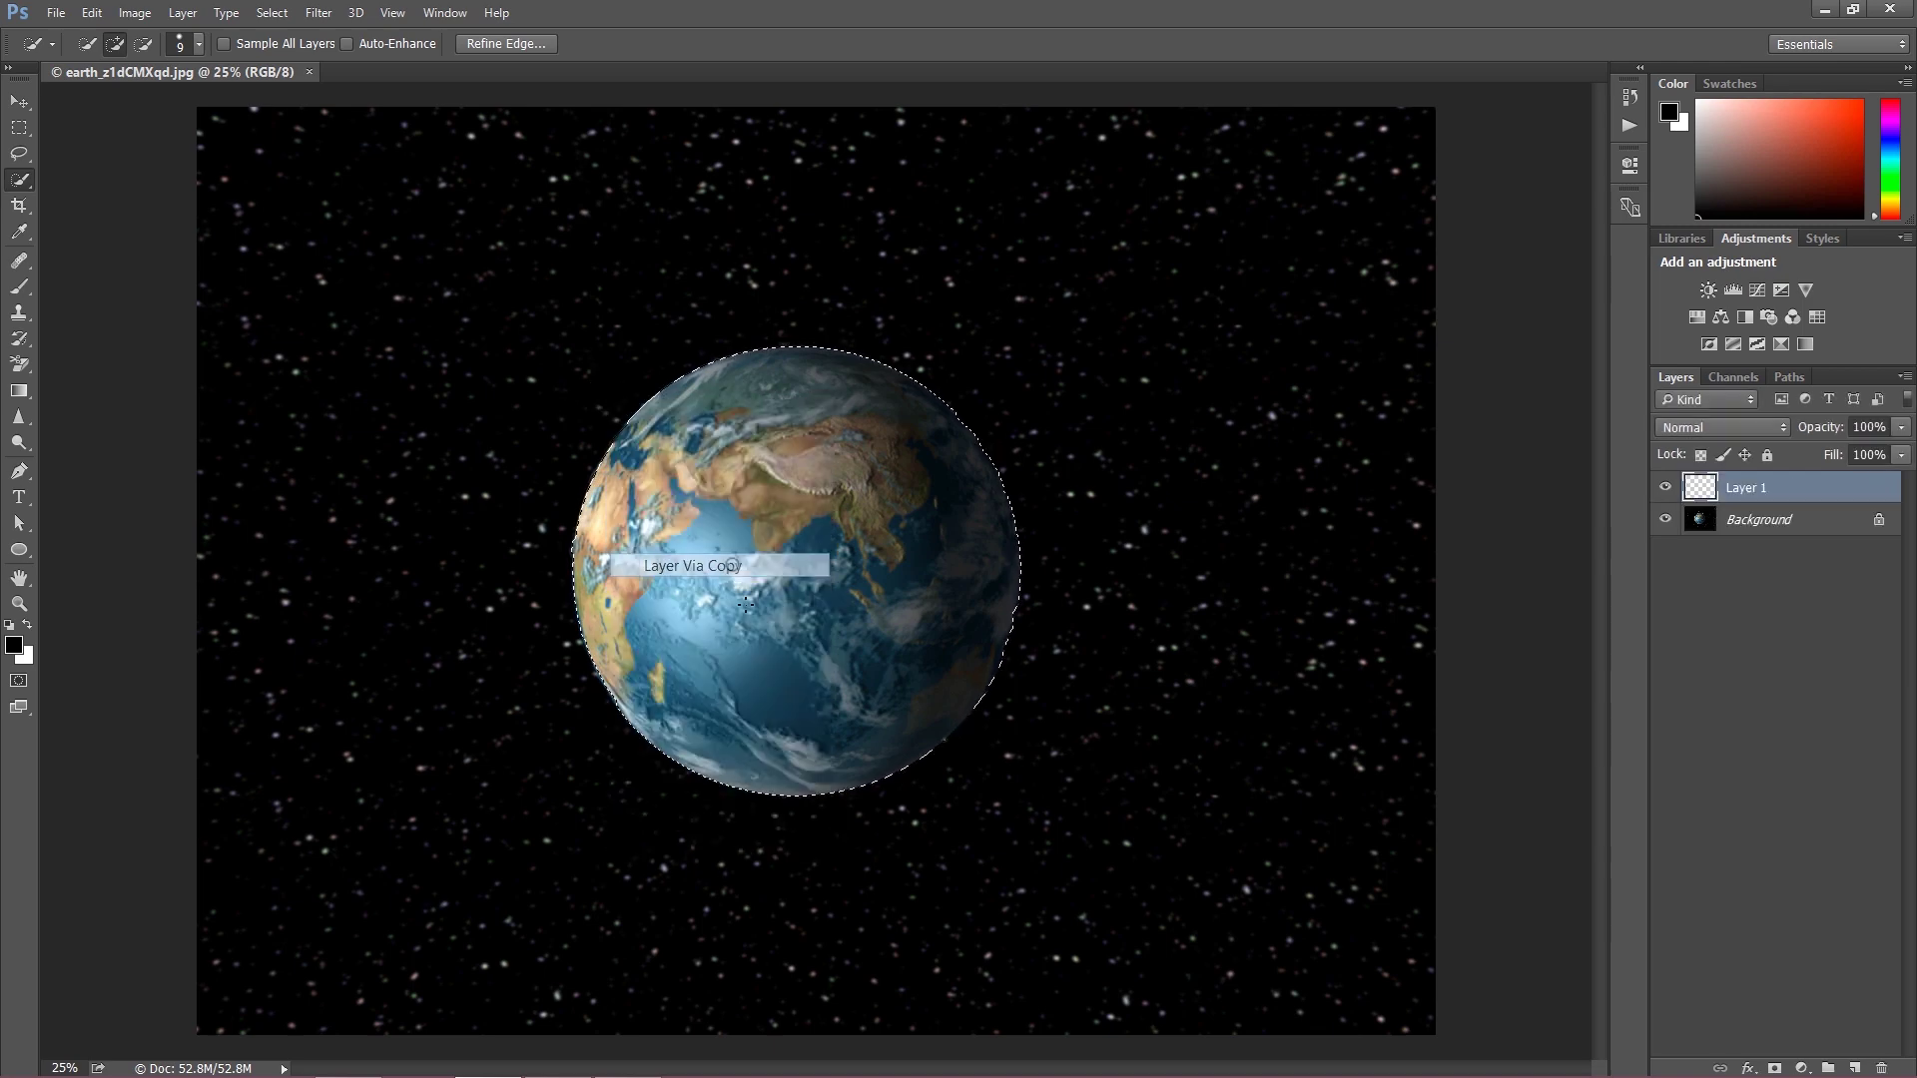
Toggle the starry Background's visibility and zoom in to inspect the globe's cut edges.
{"action": "left_click", "coordinate": [1664, 521]}
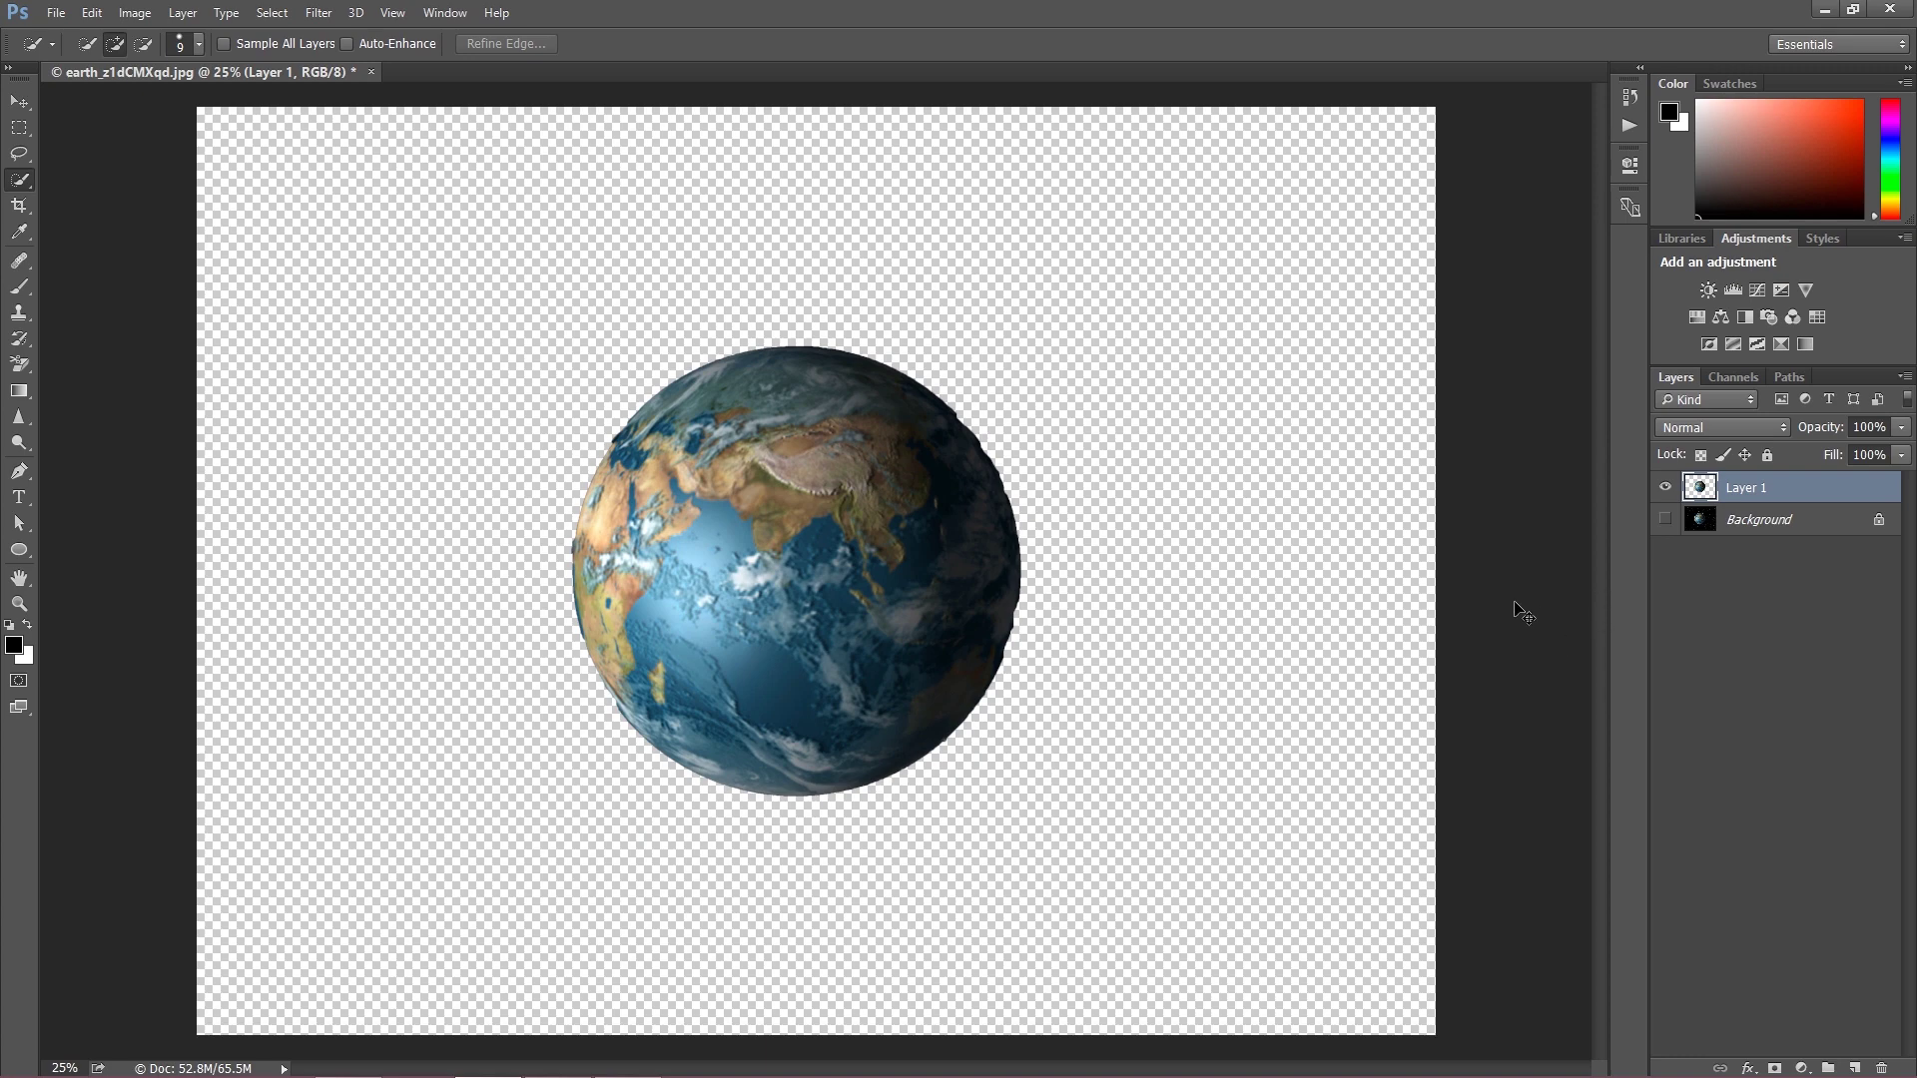
{"action": "key", "text": "ctrl+plus"}
{"action": "key", "text": "ctrl+plus"}
{"action": "key", "text": "ctrl+plus"}
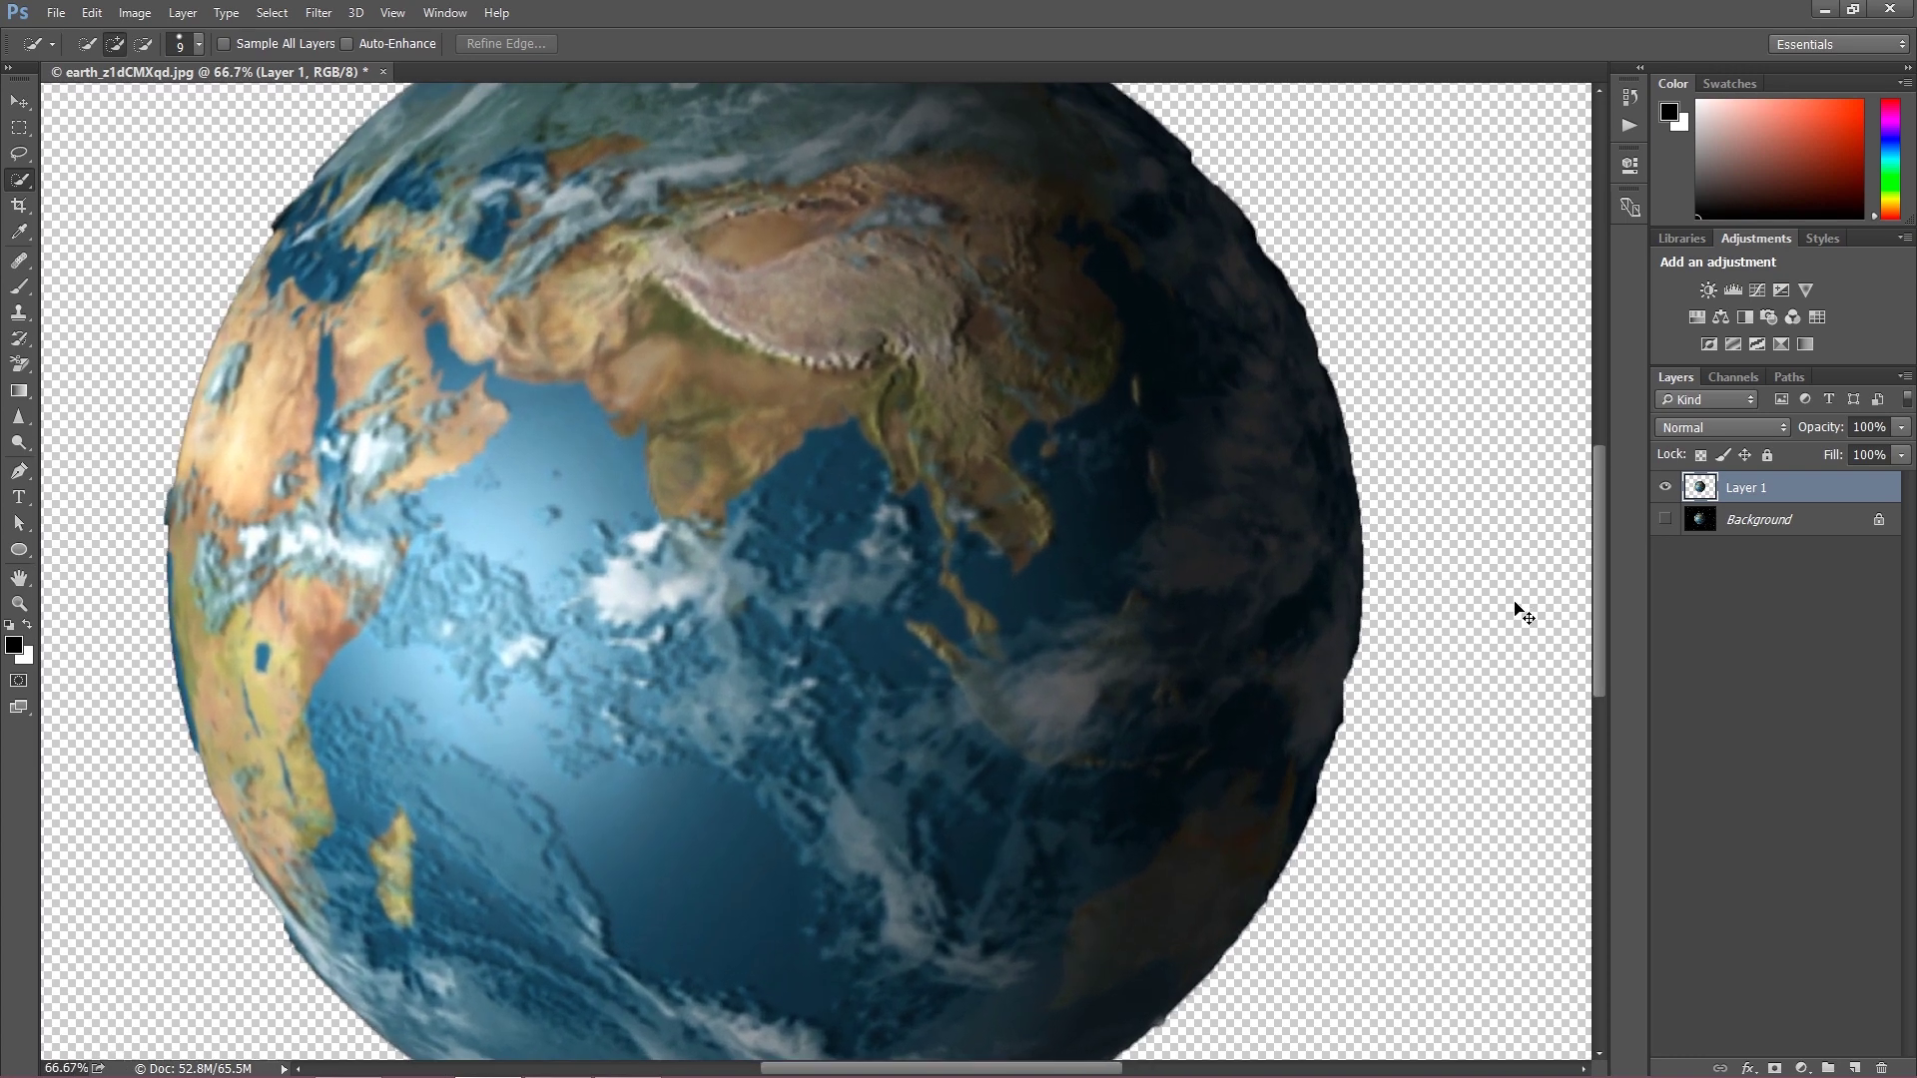
{"action": "left_click", "coordinate": [1663, 519]}
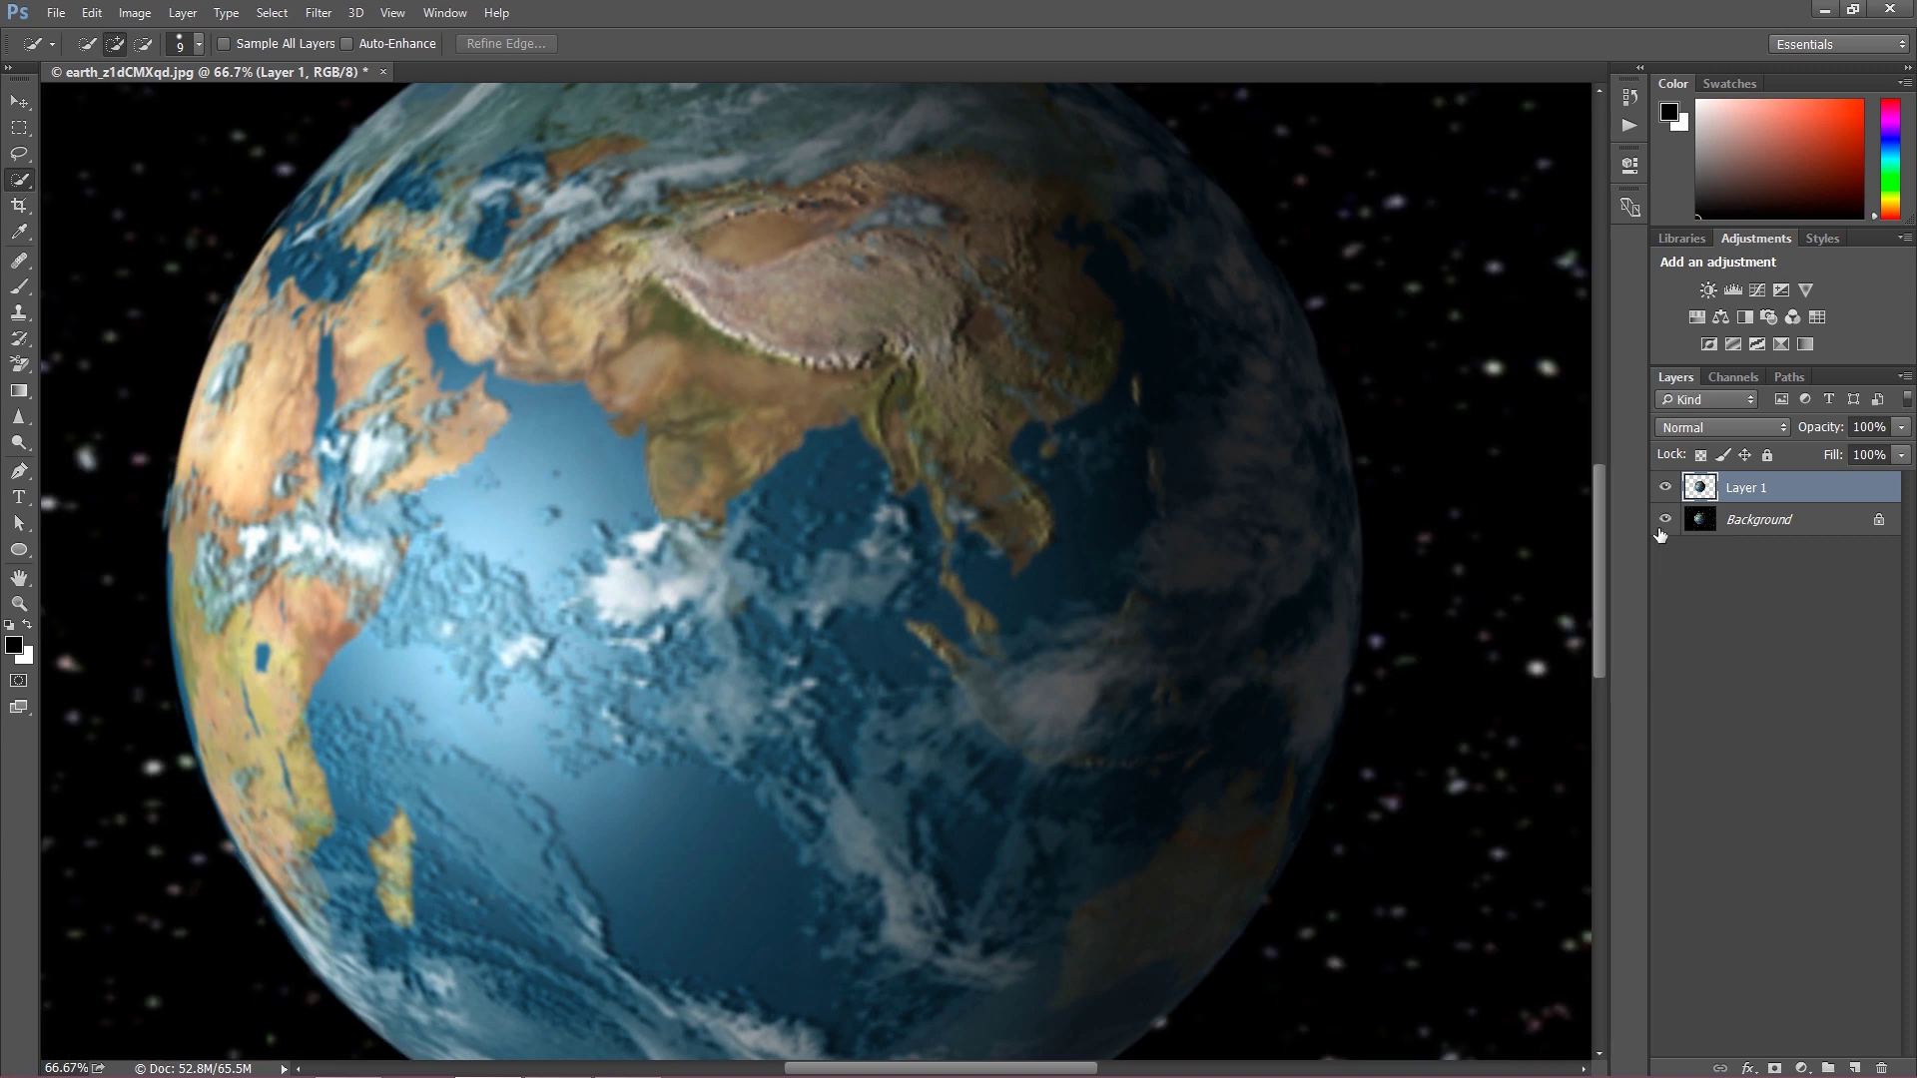
{"action": "left_click", "coordinate": [1664, 518]}
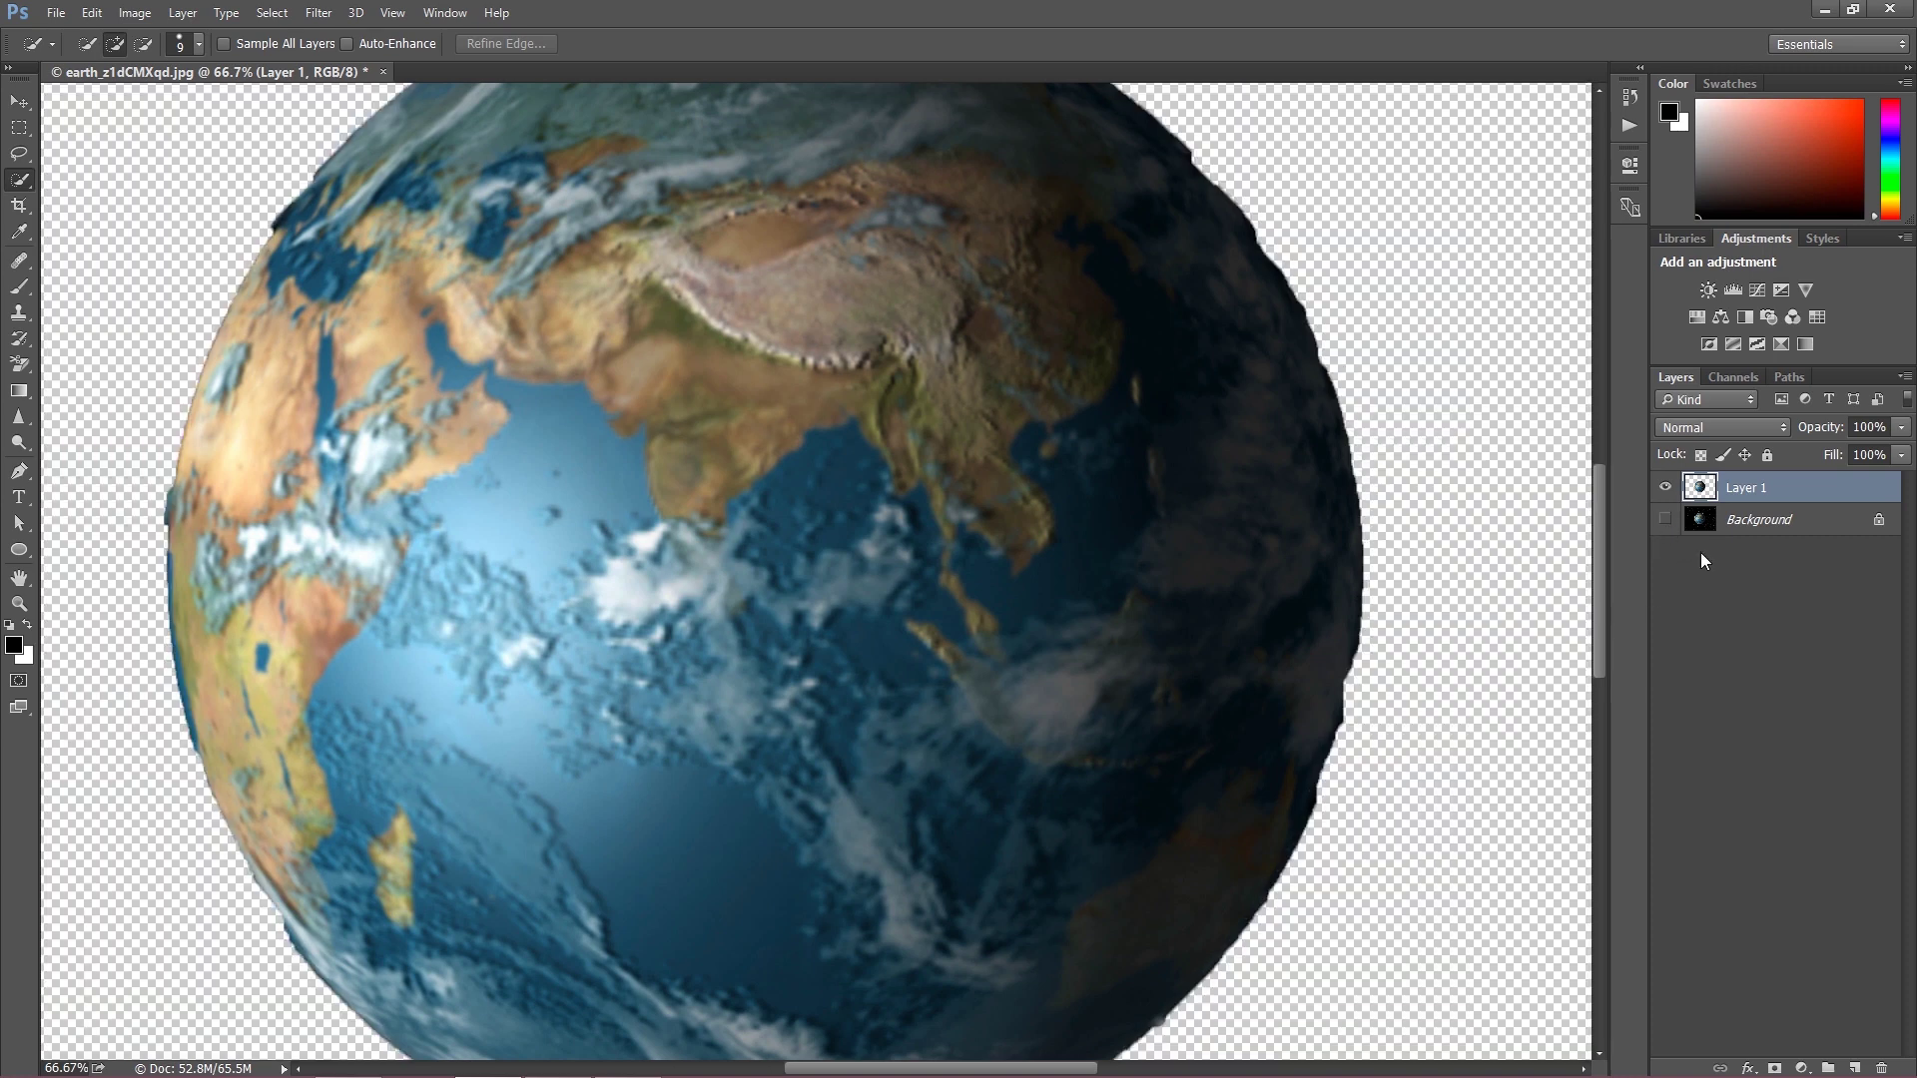
{"action": "left_click", "coordinate": [1665, 520]}
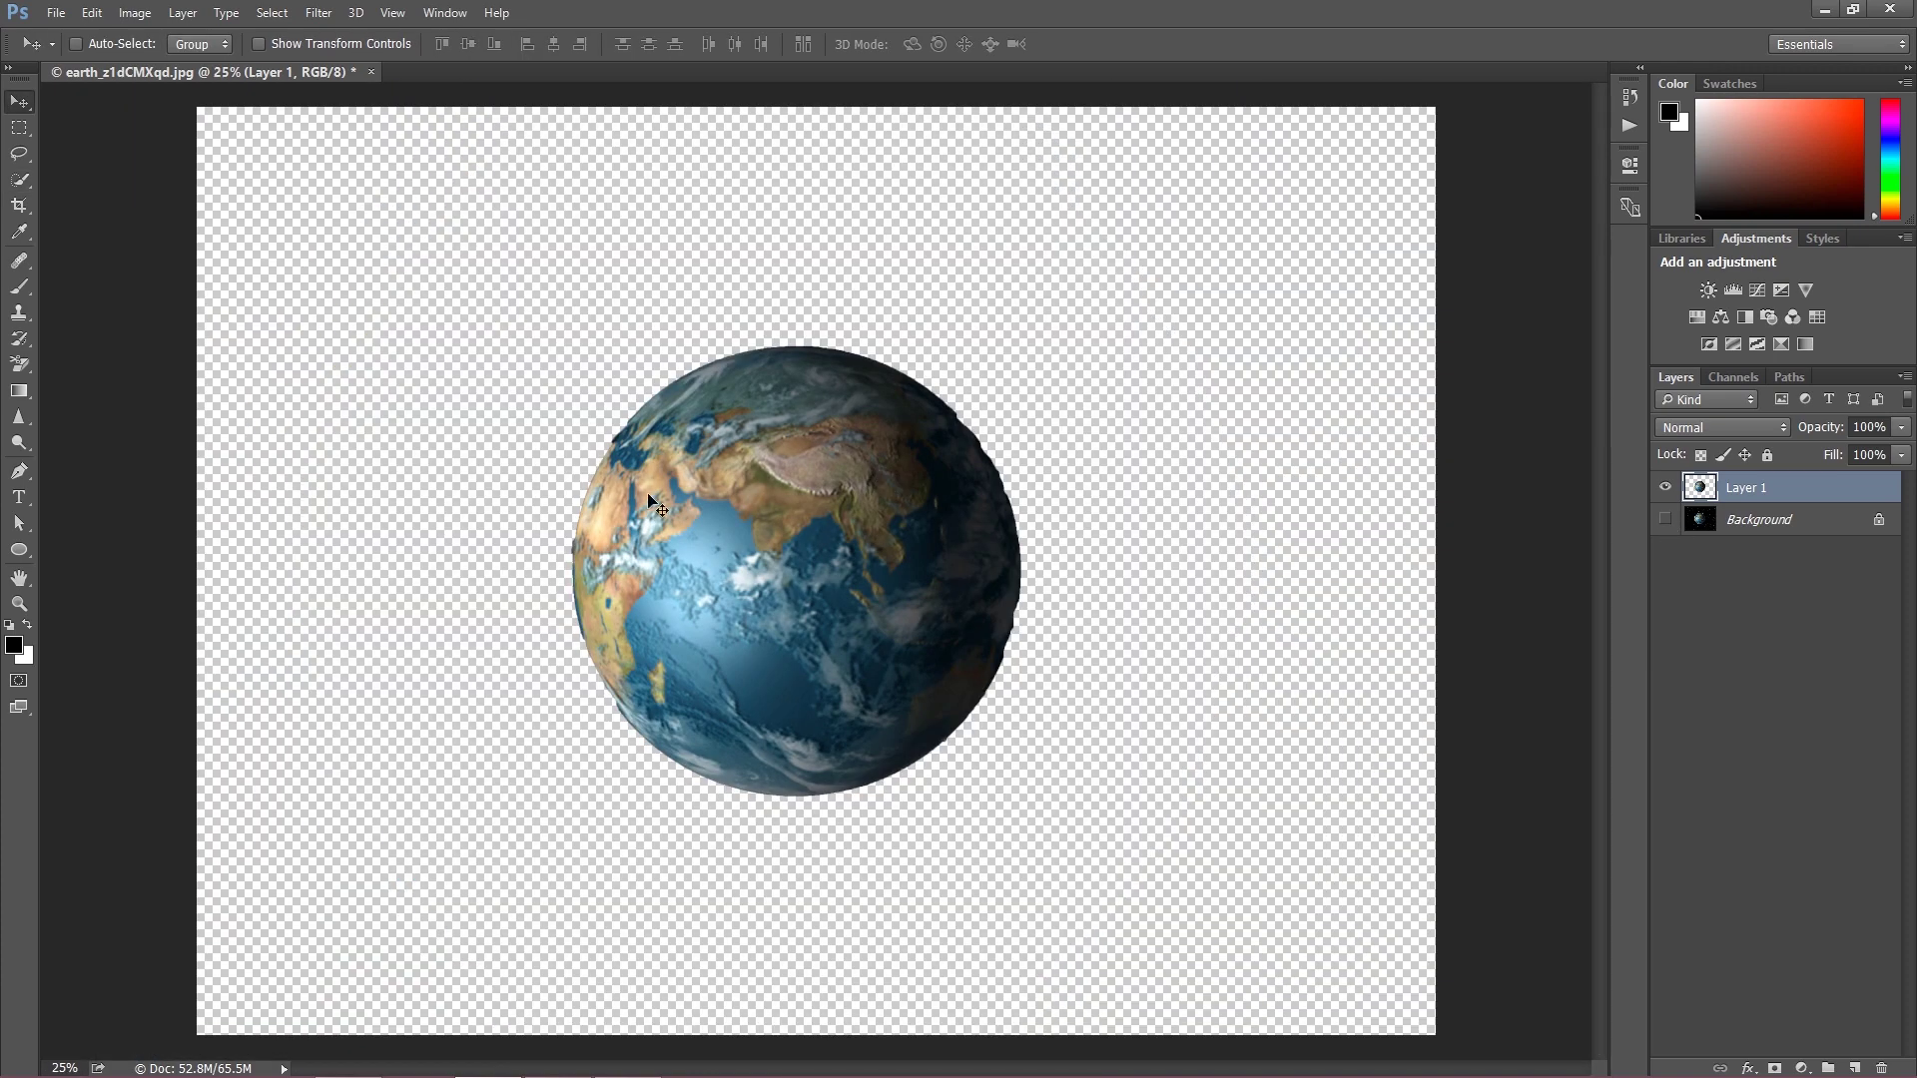
Create a 4500 × 4500 px transparent document named Lights via File > New.
{"action": "left_click", "coordinate": [56, 13]}
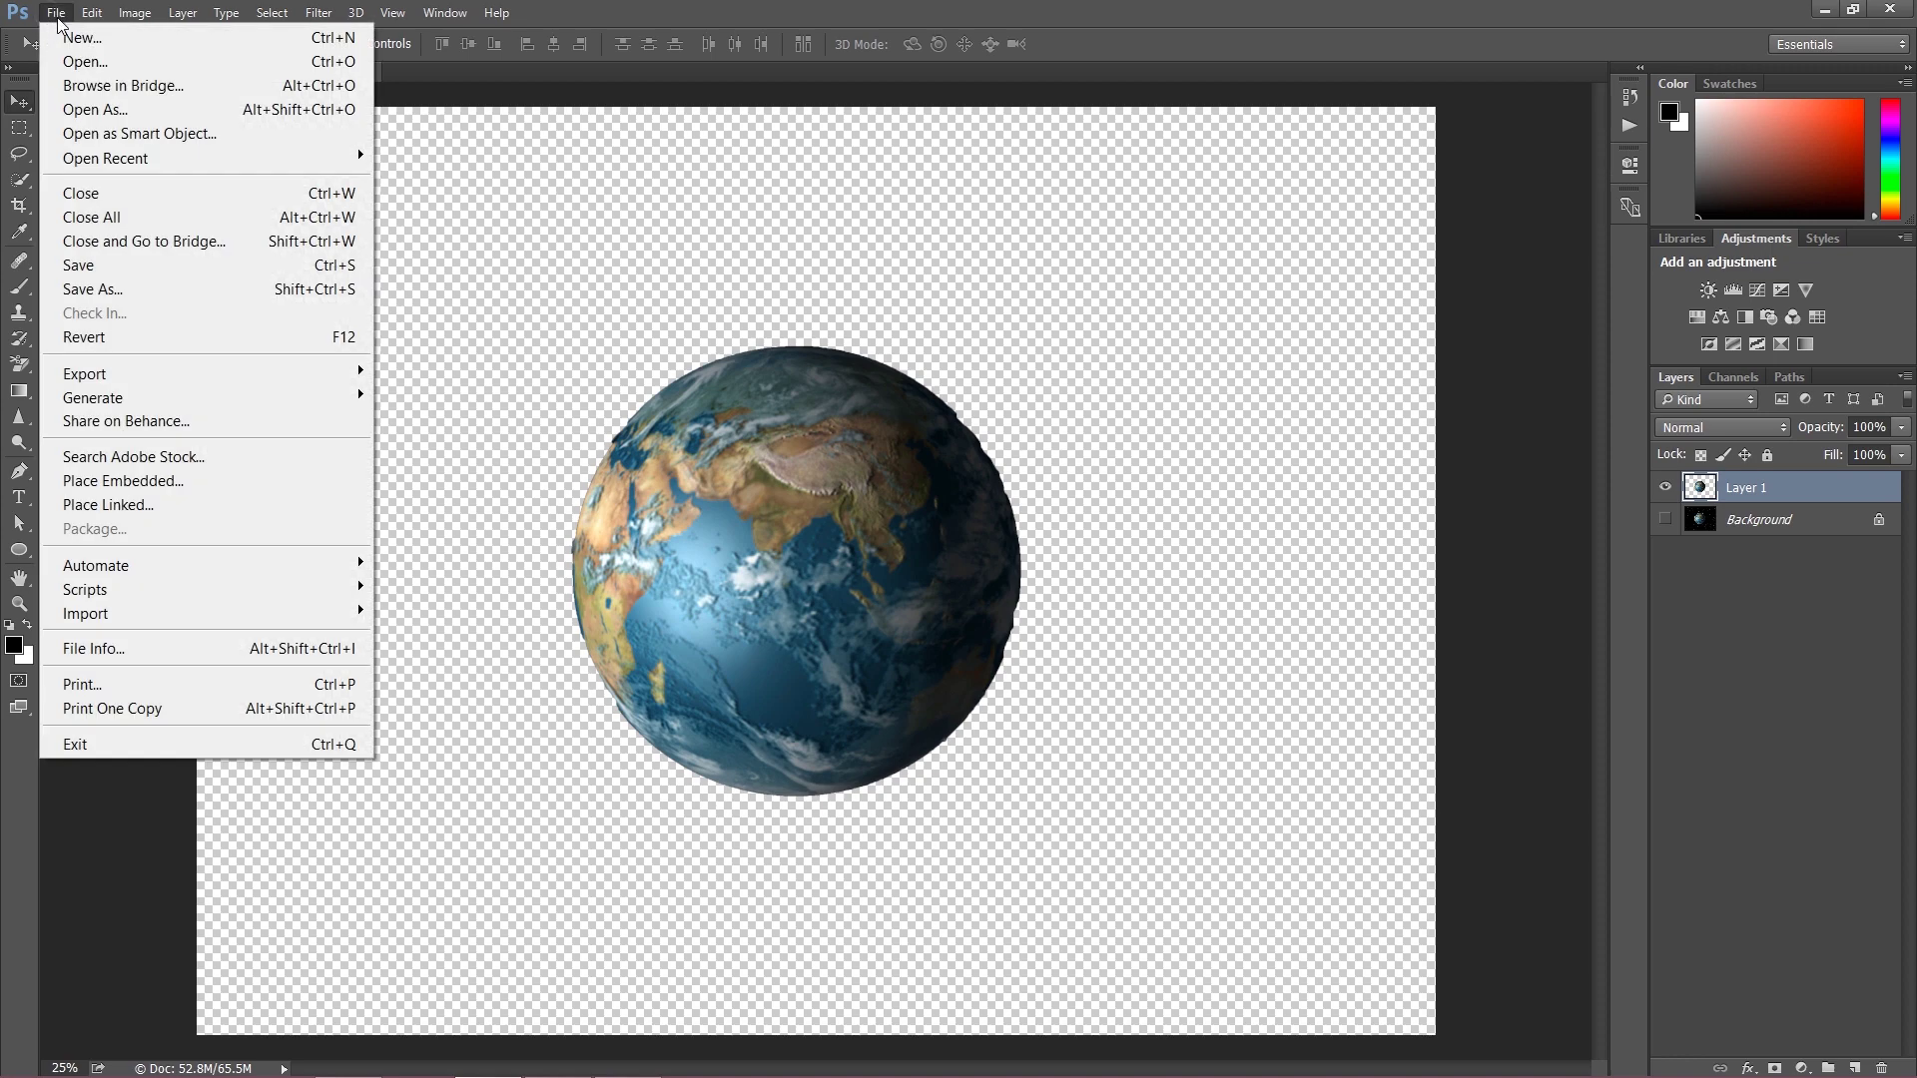
{"action": "left_click", "coordinate": [82, 37]}
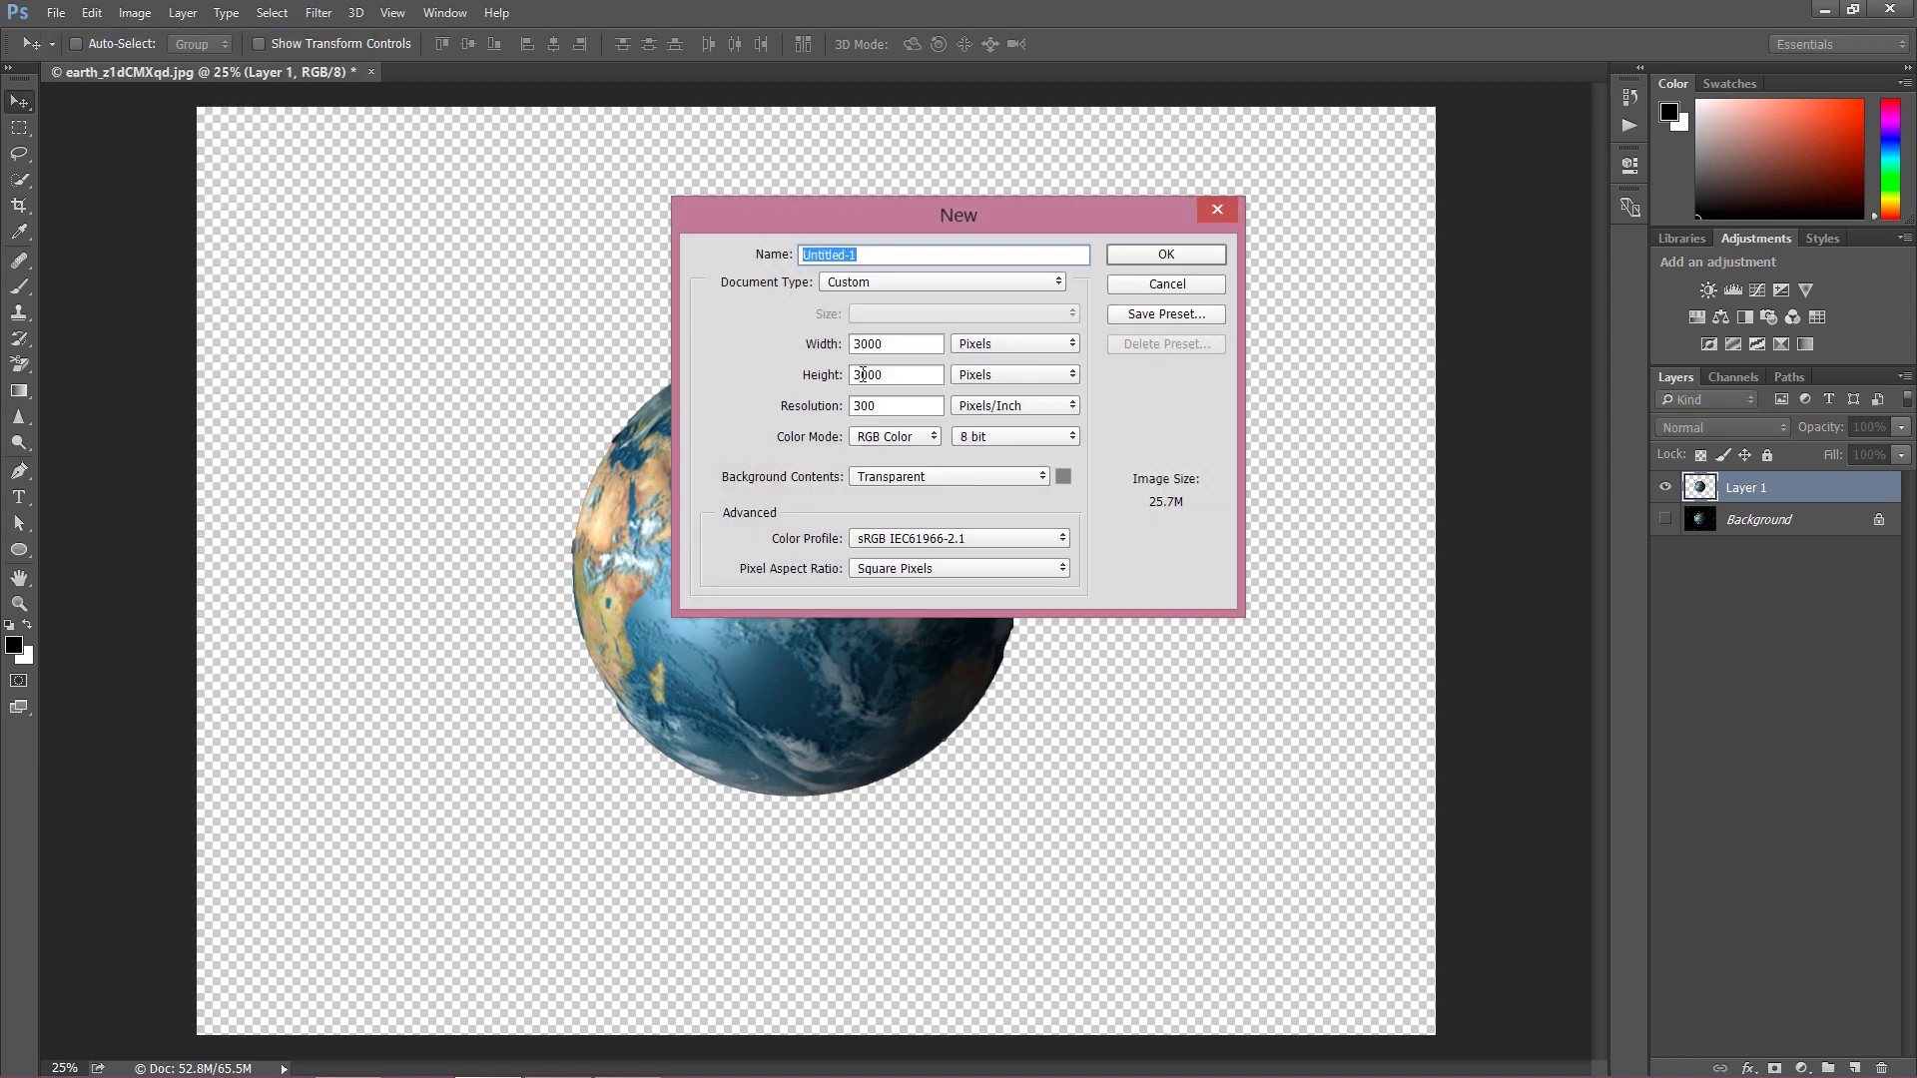
{"action": "double_click", "coordinate": [890, 342]}
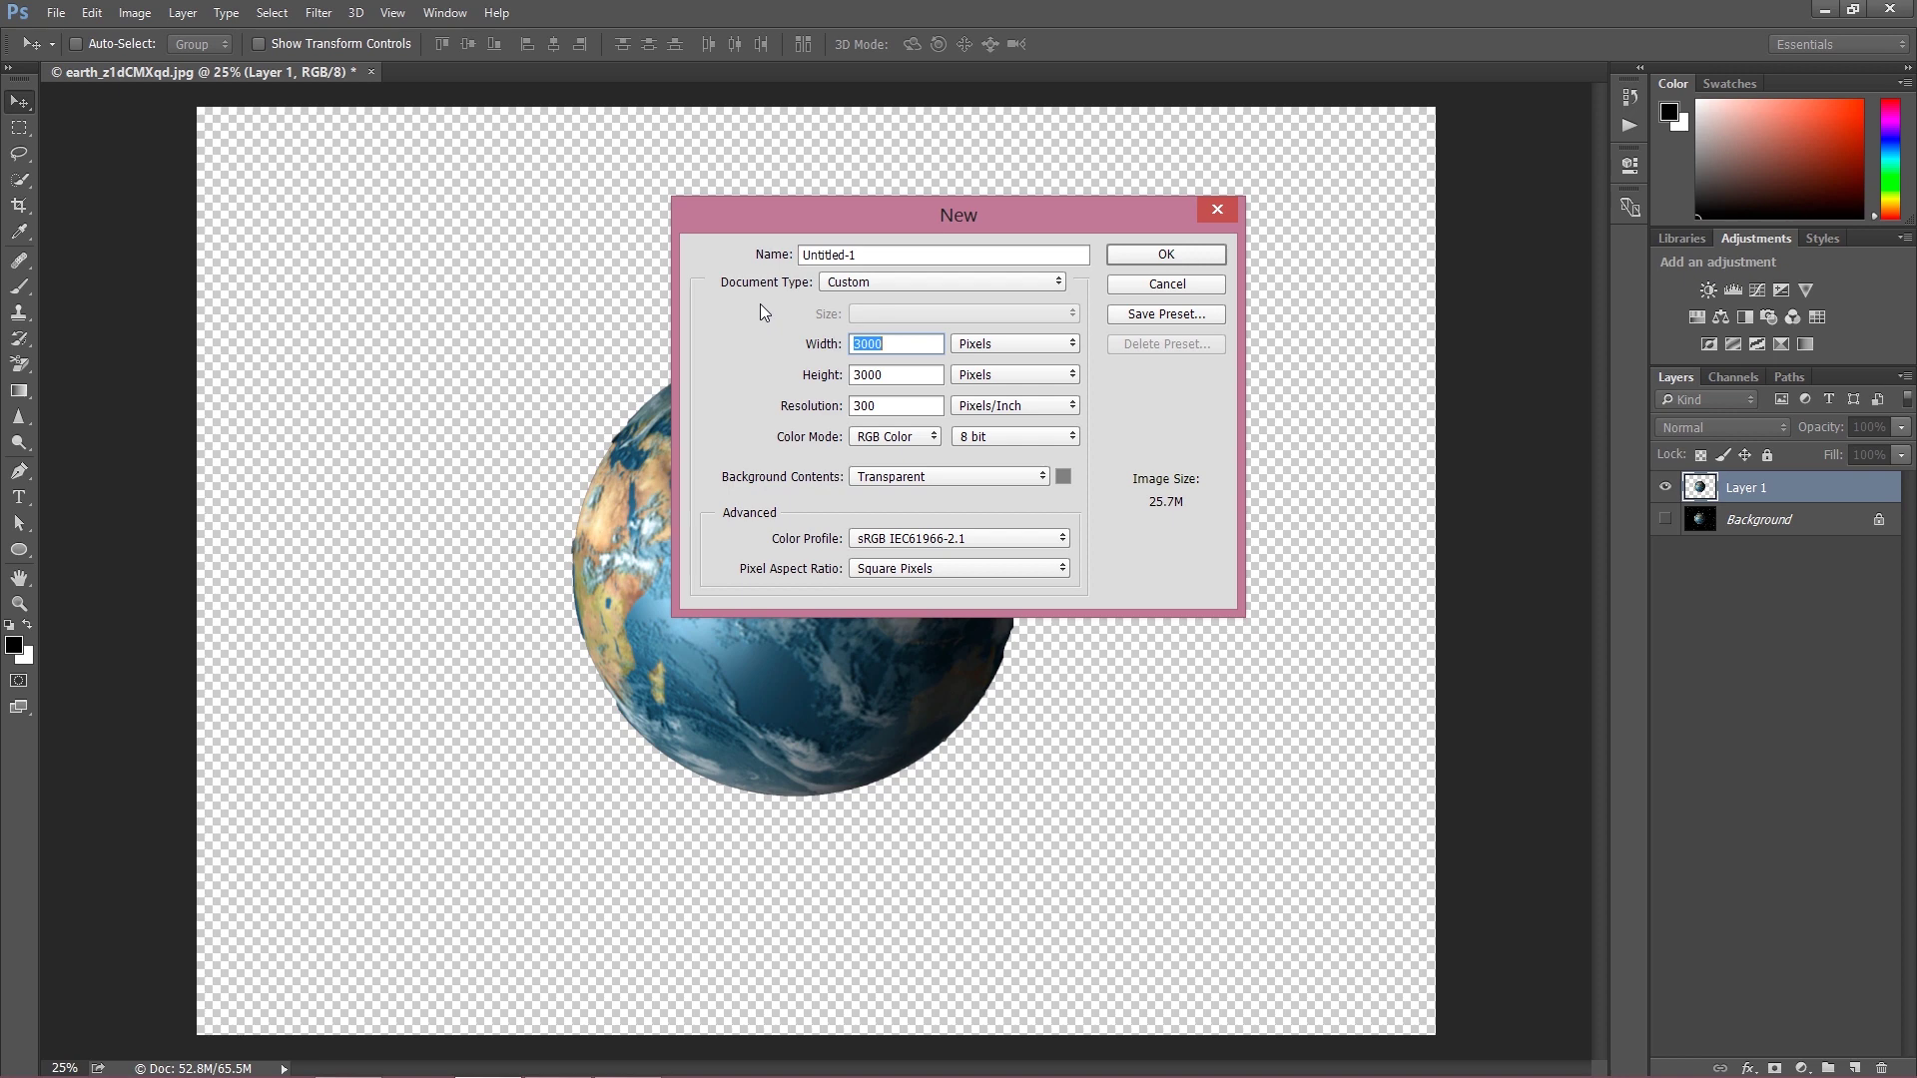
{"action": "type", "text": "4500"}
{"action": "double_click", "coordinate": [892, 375]}
{"action": "type", "text": "45"}
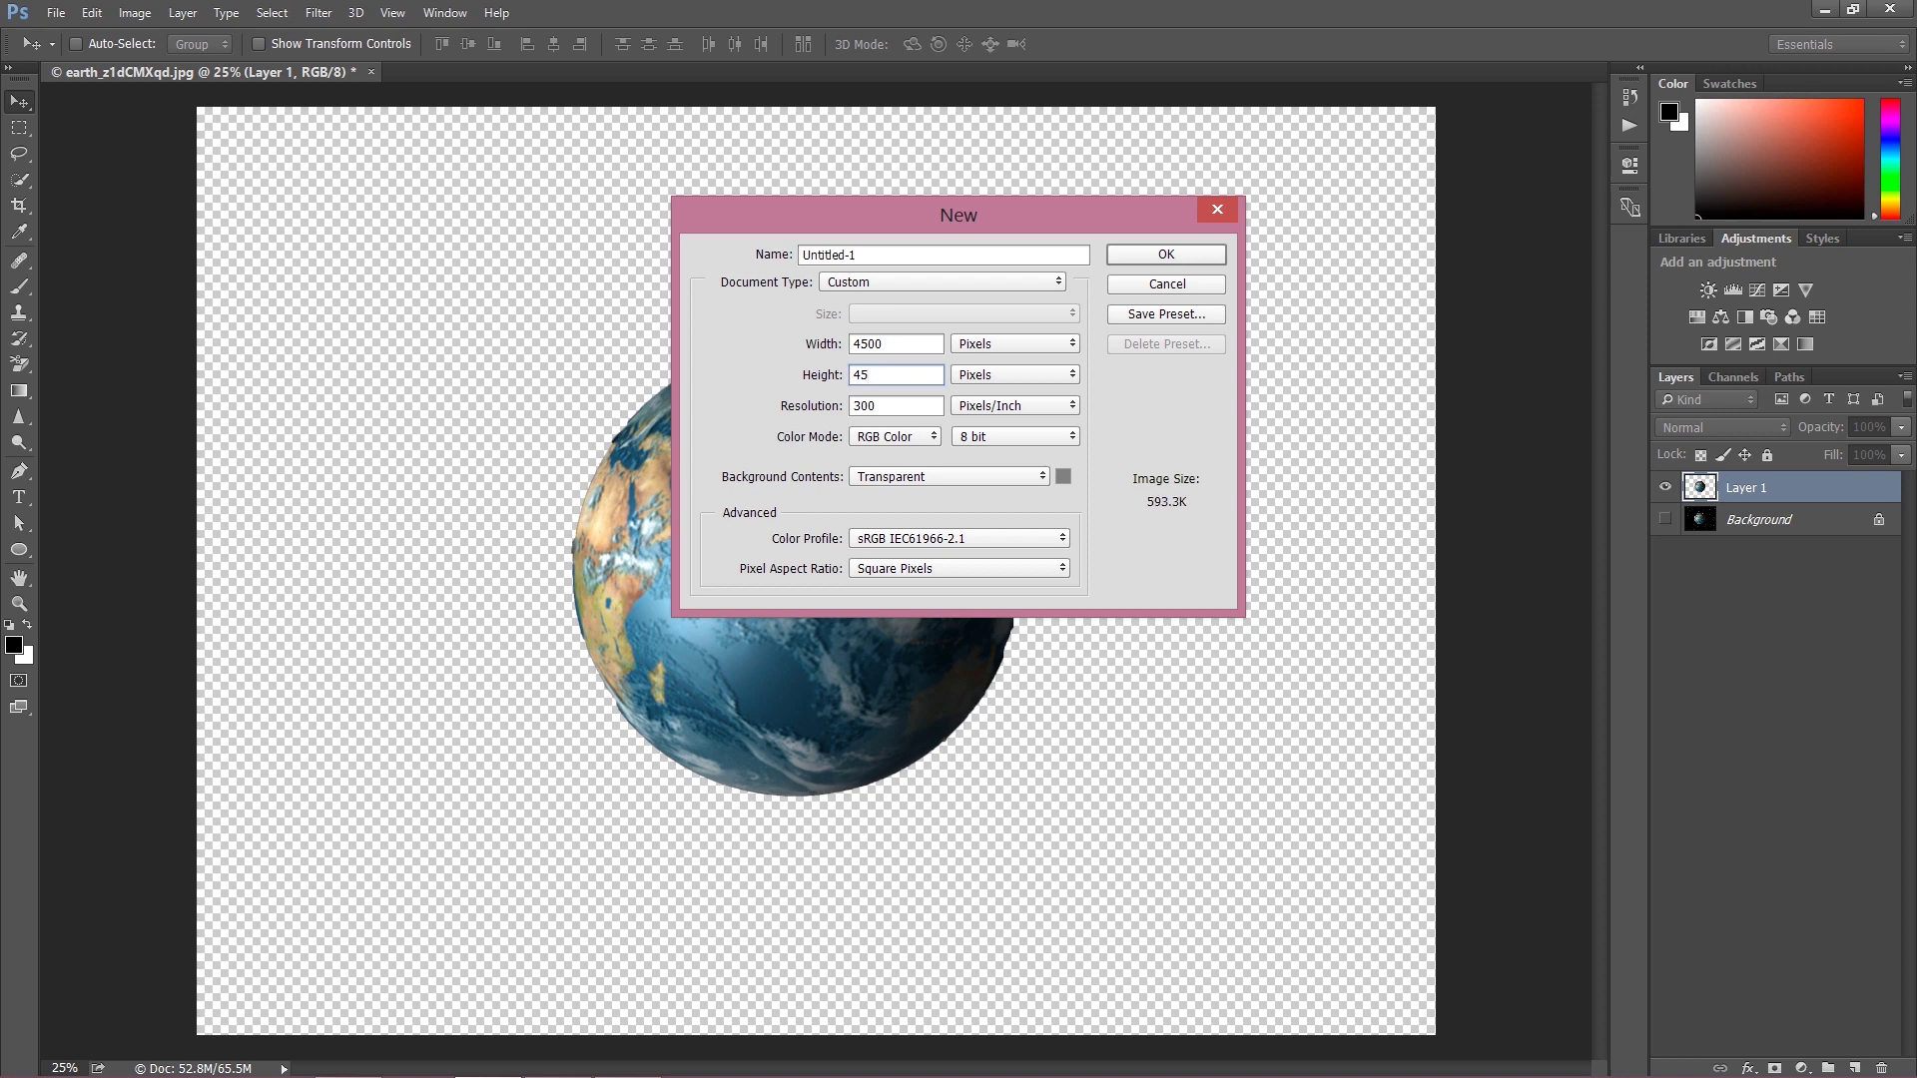
{"action": "type", "text": "00"}
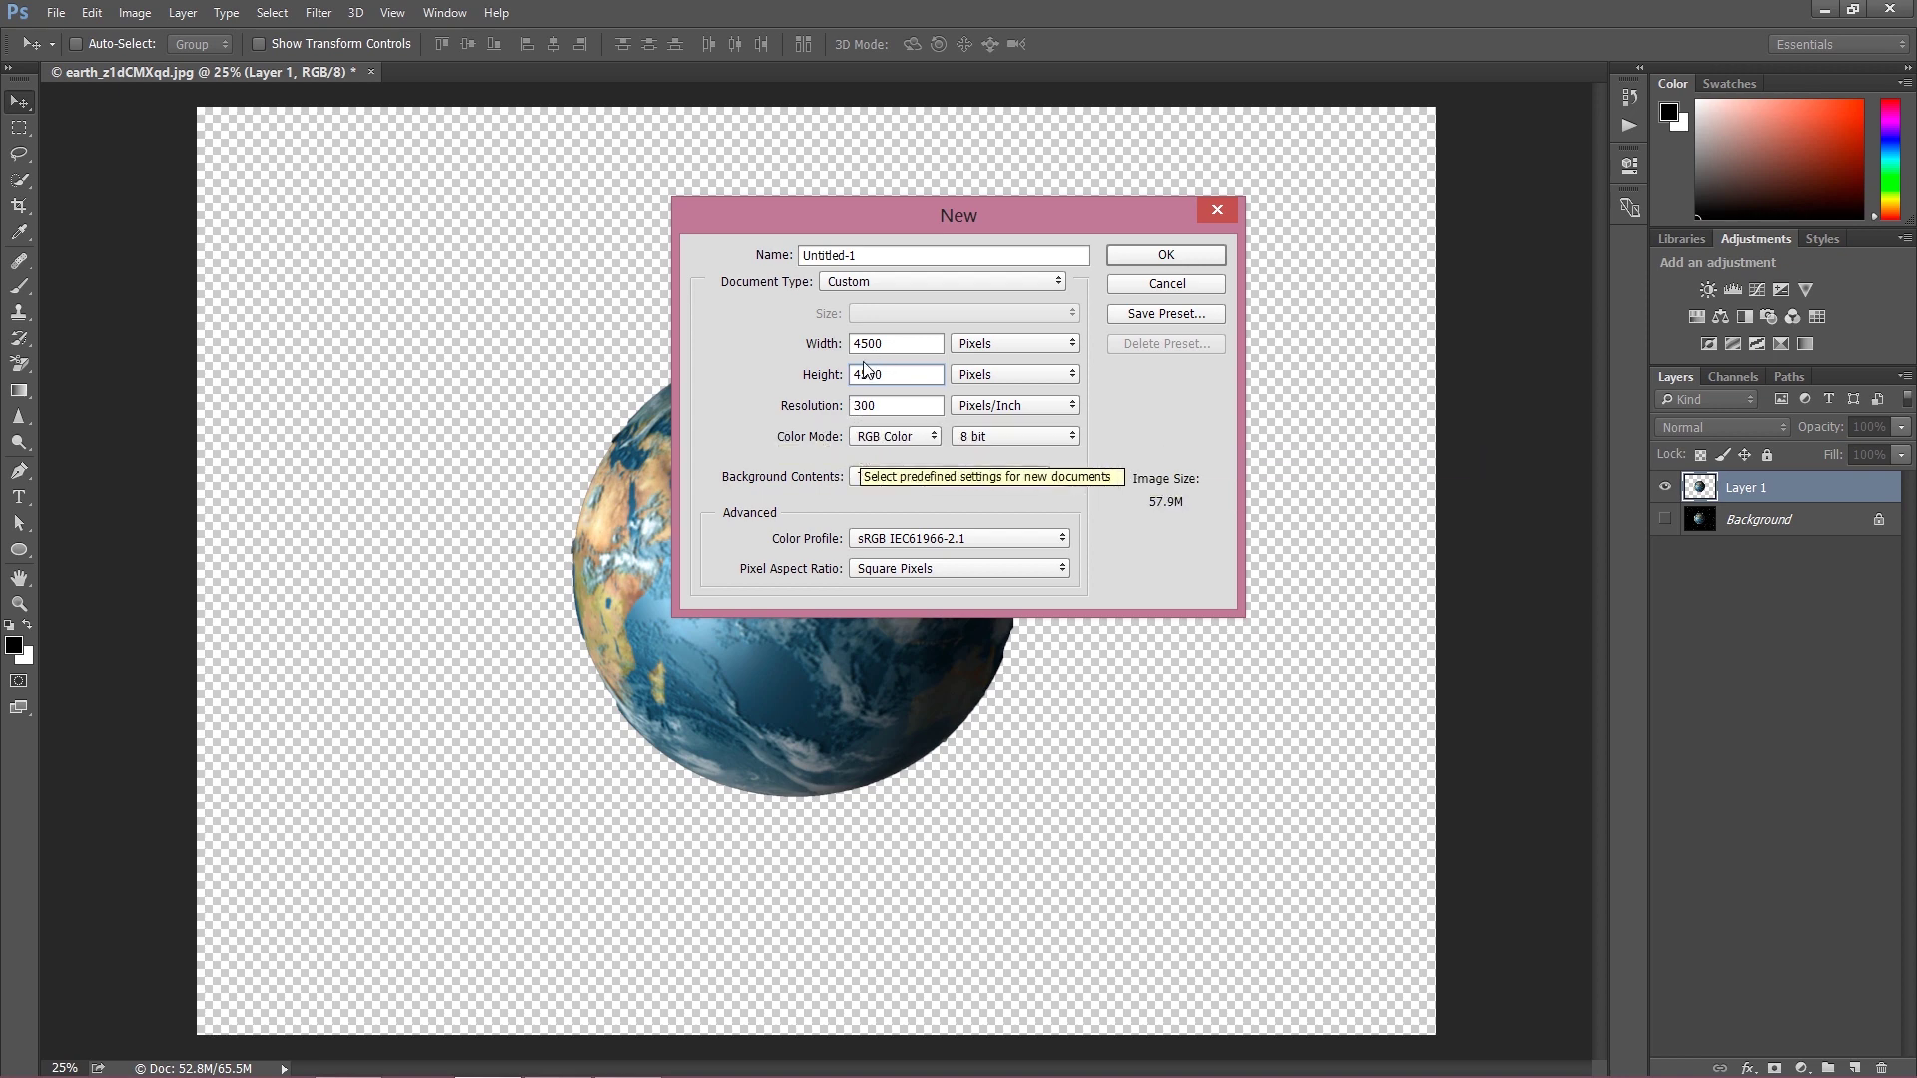
{"action": "double_click", "coordinate": [854, 256]}
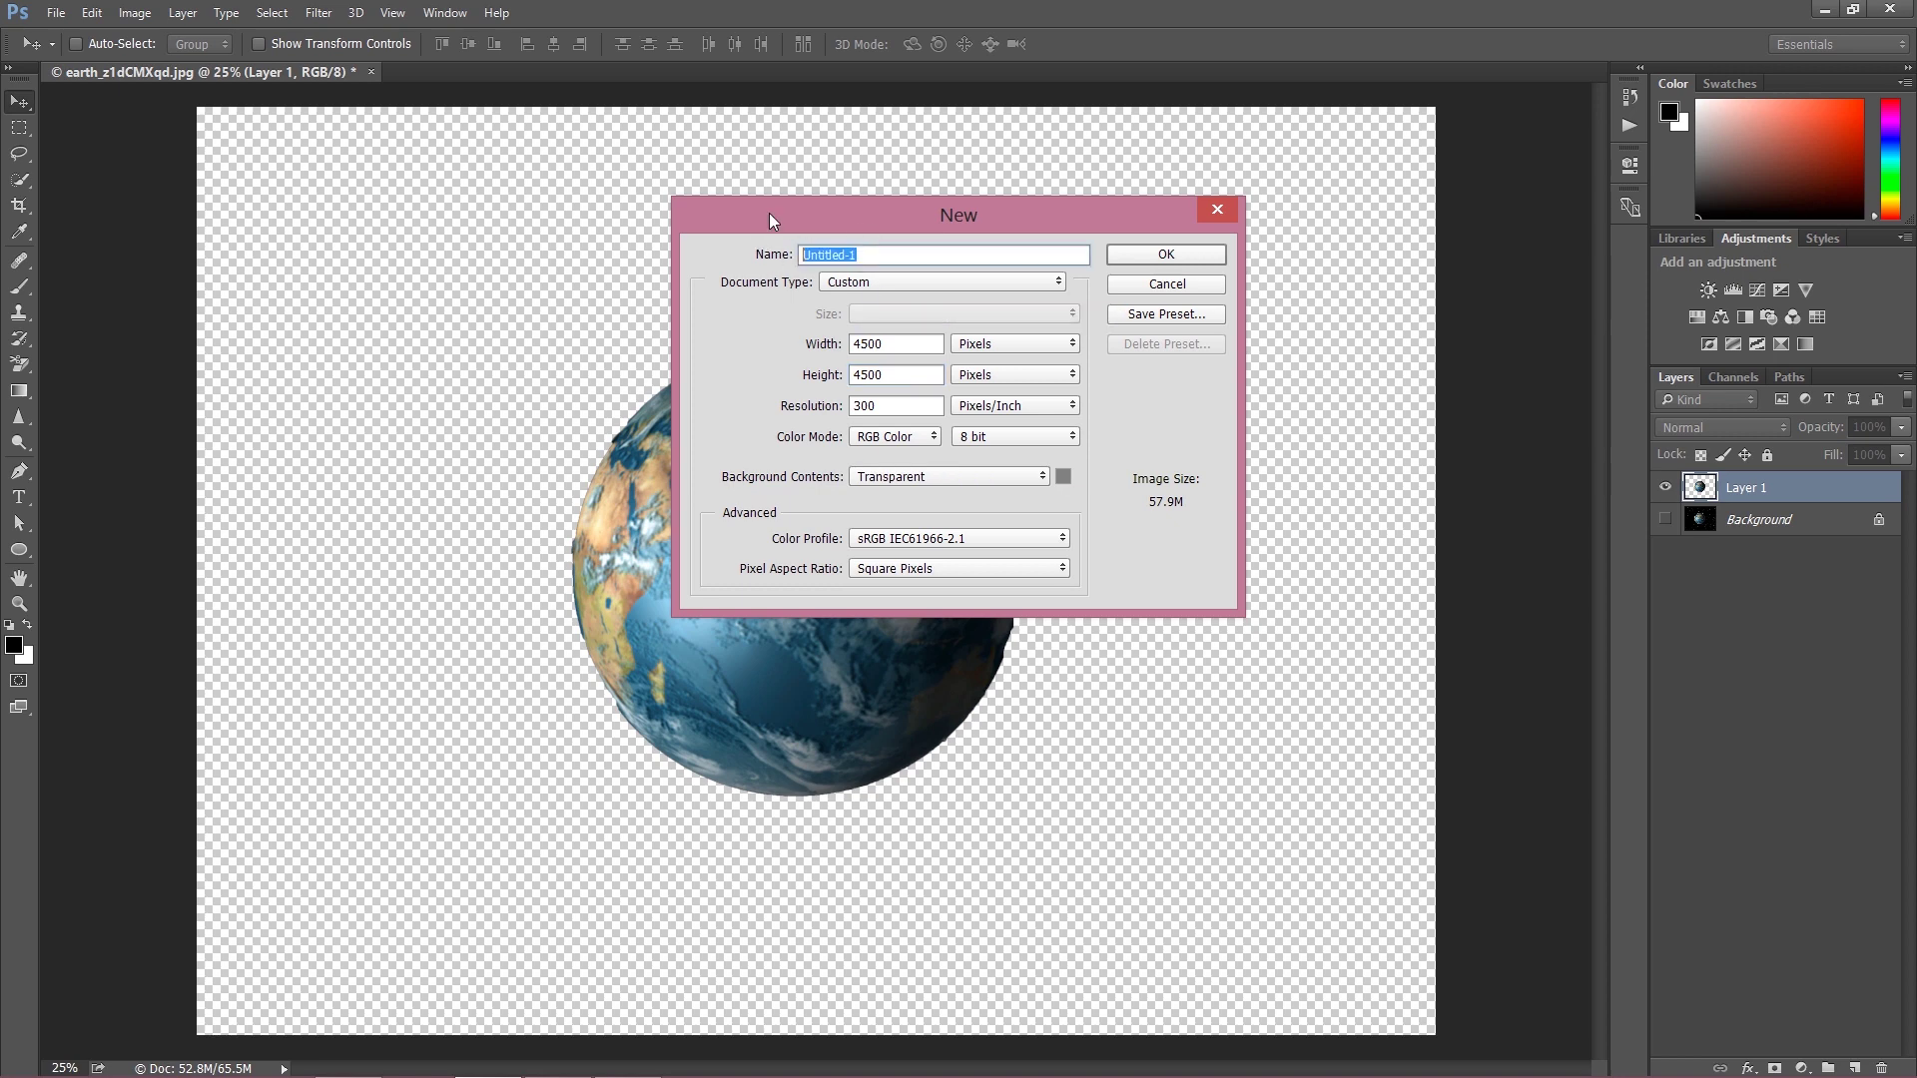
{"action": "type", "text": "Lights"}
{"action": "left_click", "coordinate": [1180, 256]}
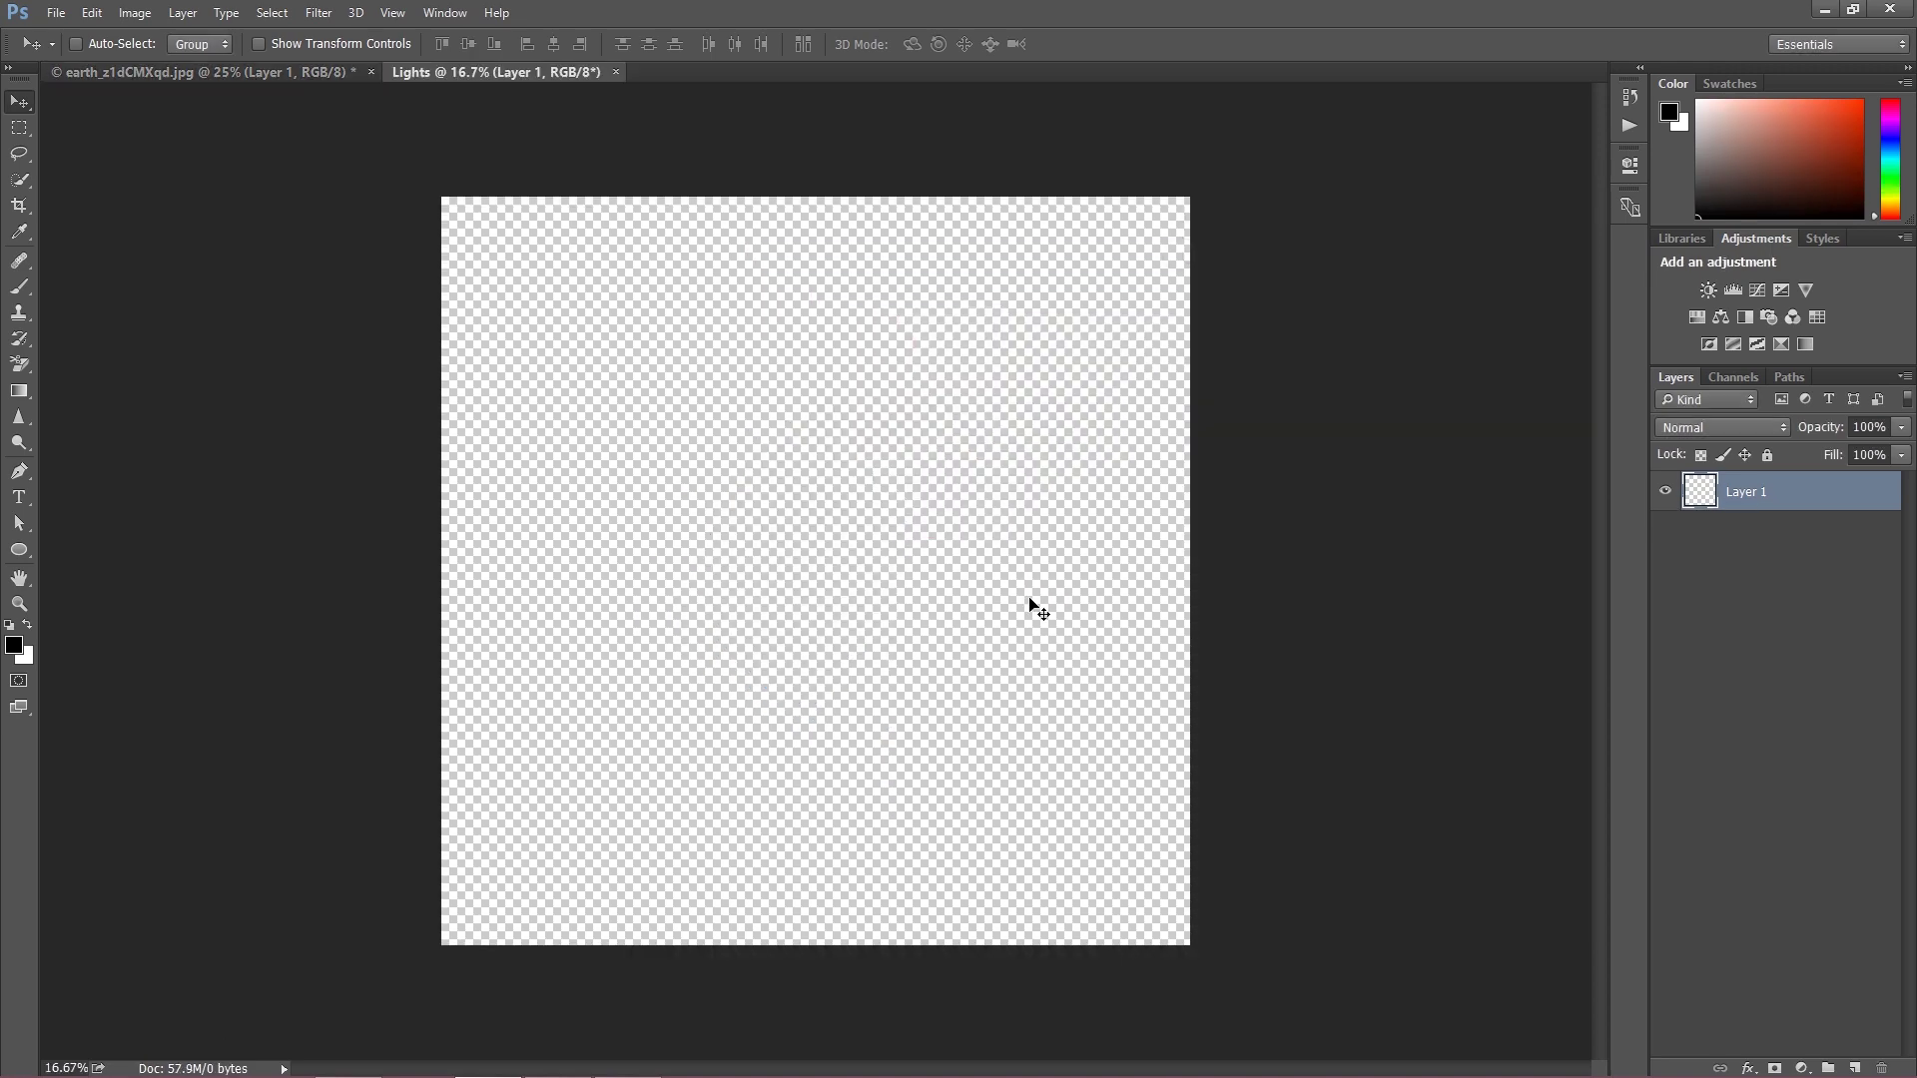
{"action": "left_click", "coordinate": [244, 68]}
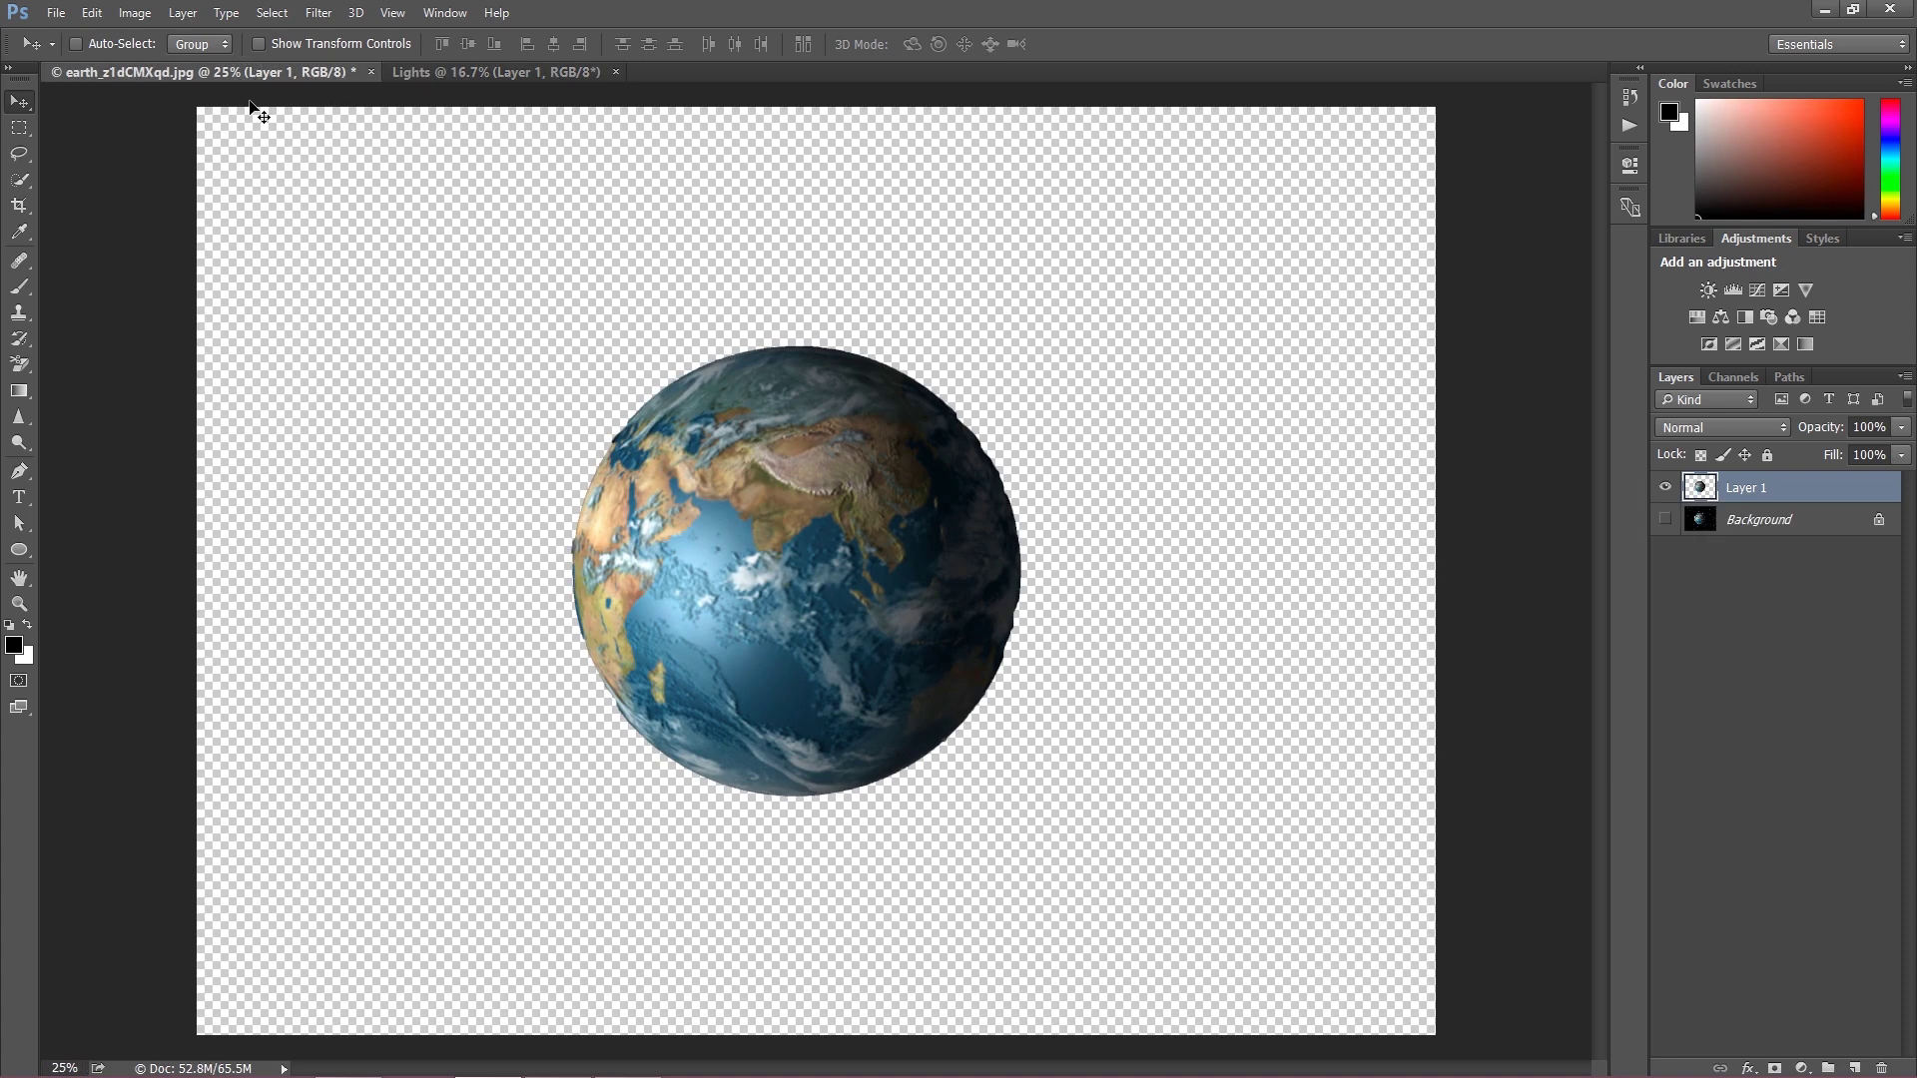
Give the Lights document a Solid Color fill layer in a bright medium blue.
{"action": "left_click", "coordinate": [476, 74]}
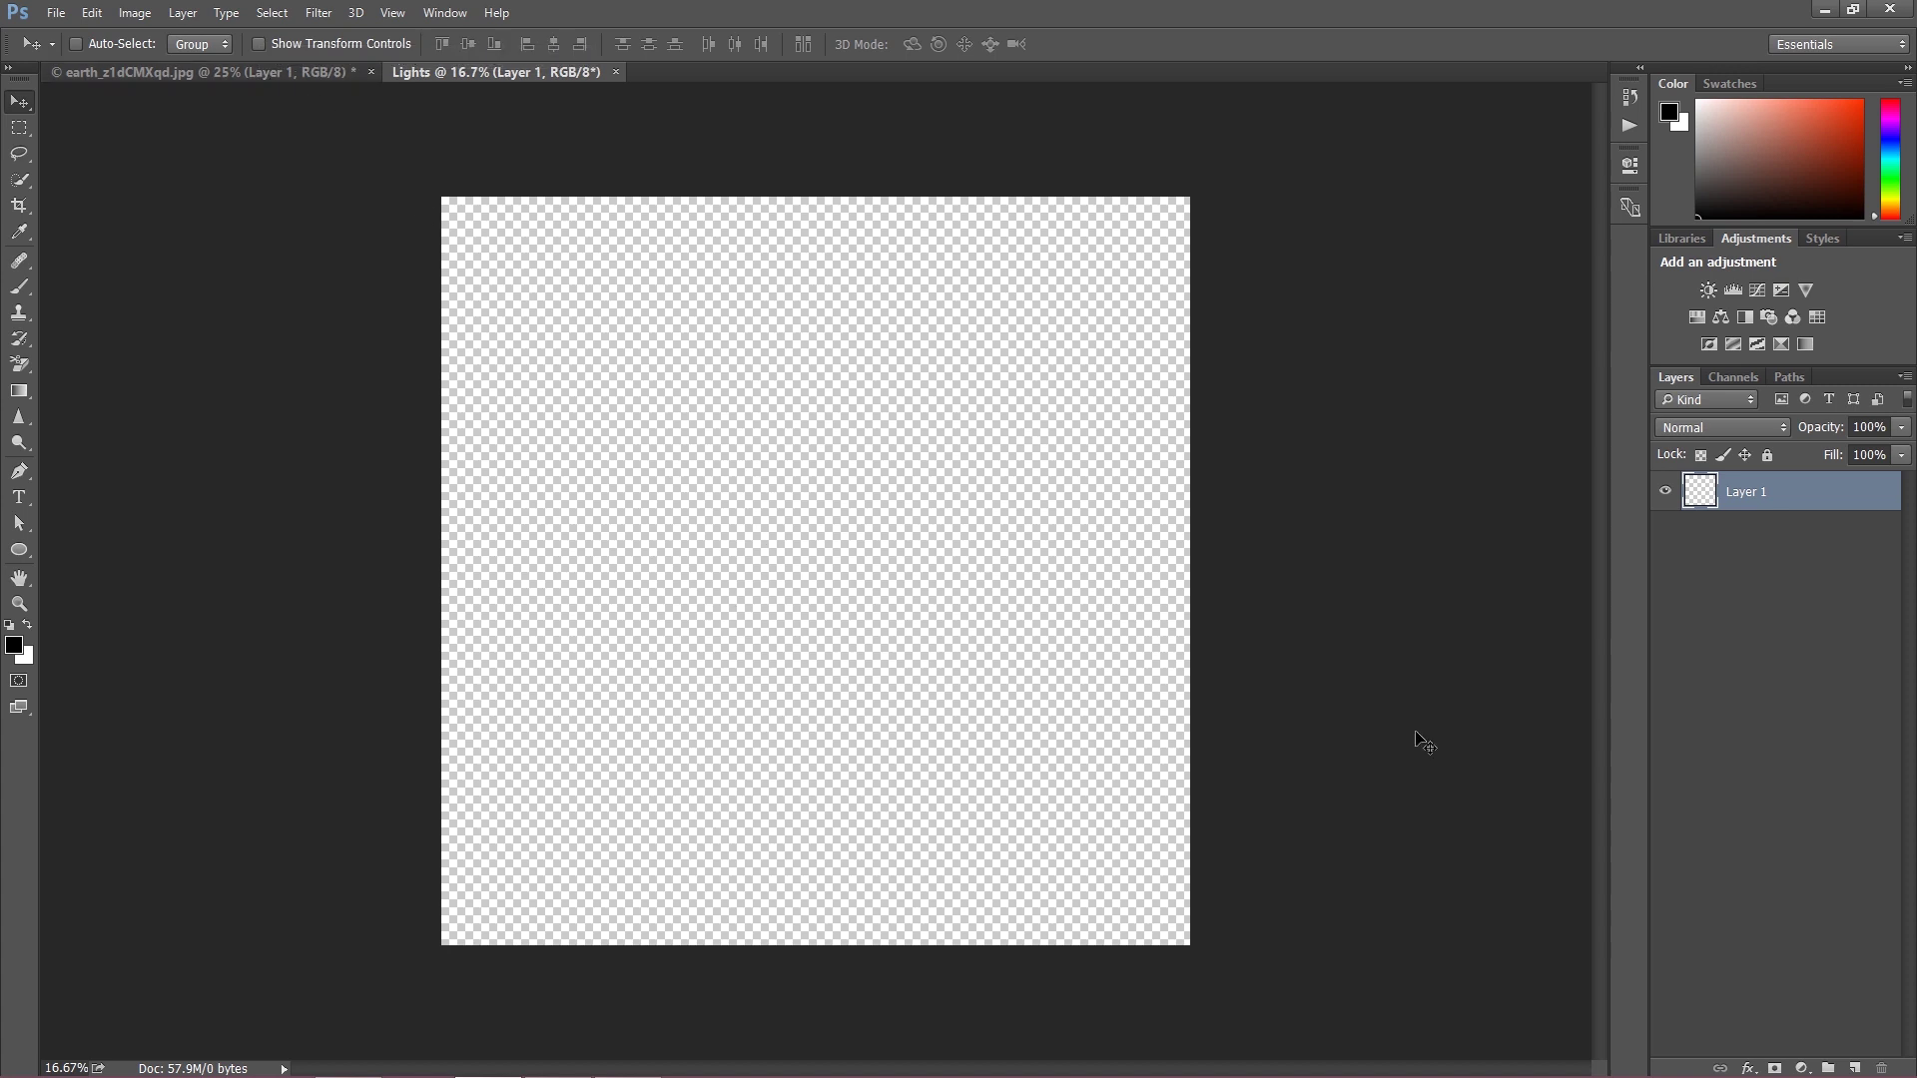
{"action": "left_click", "coordinate": [1801, 1068]}
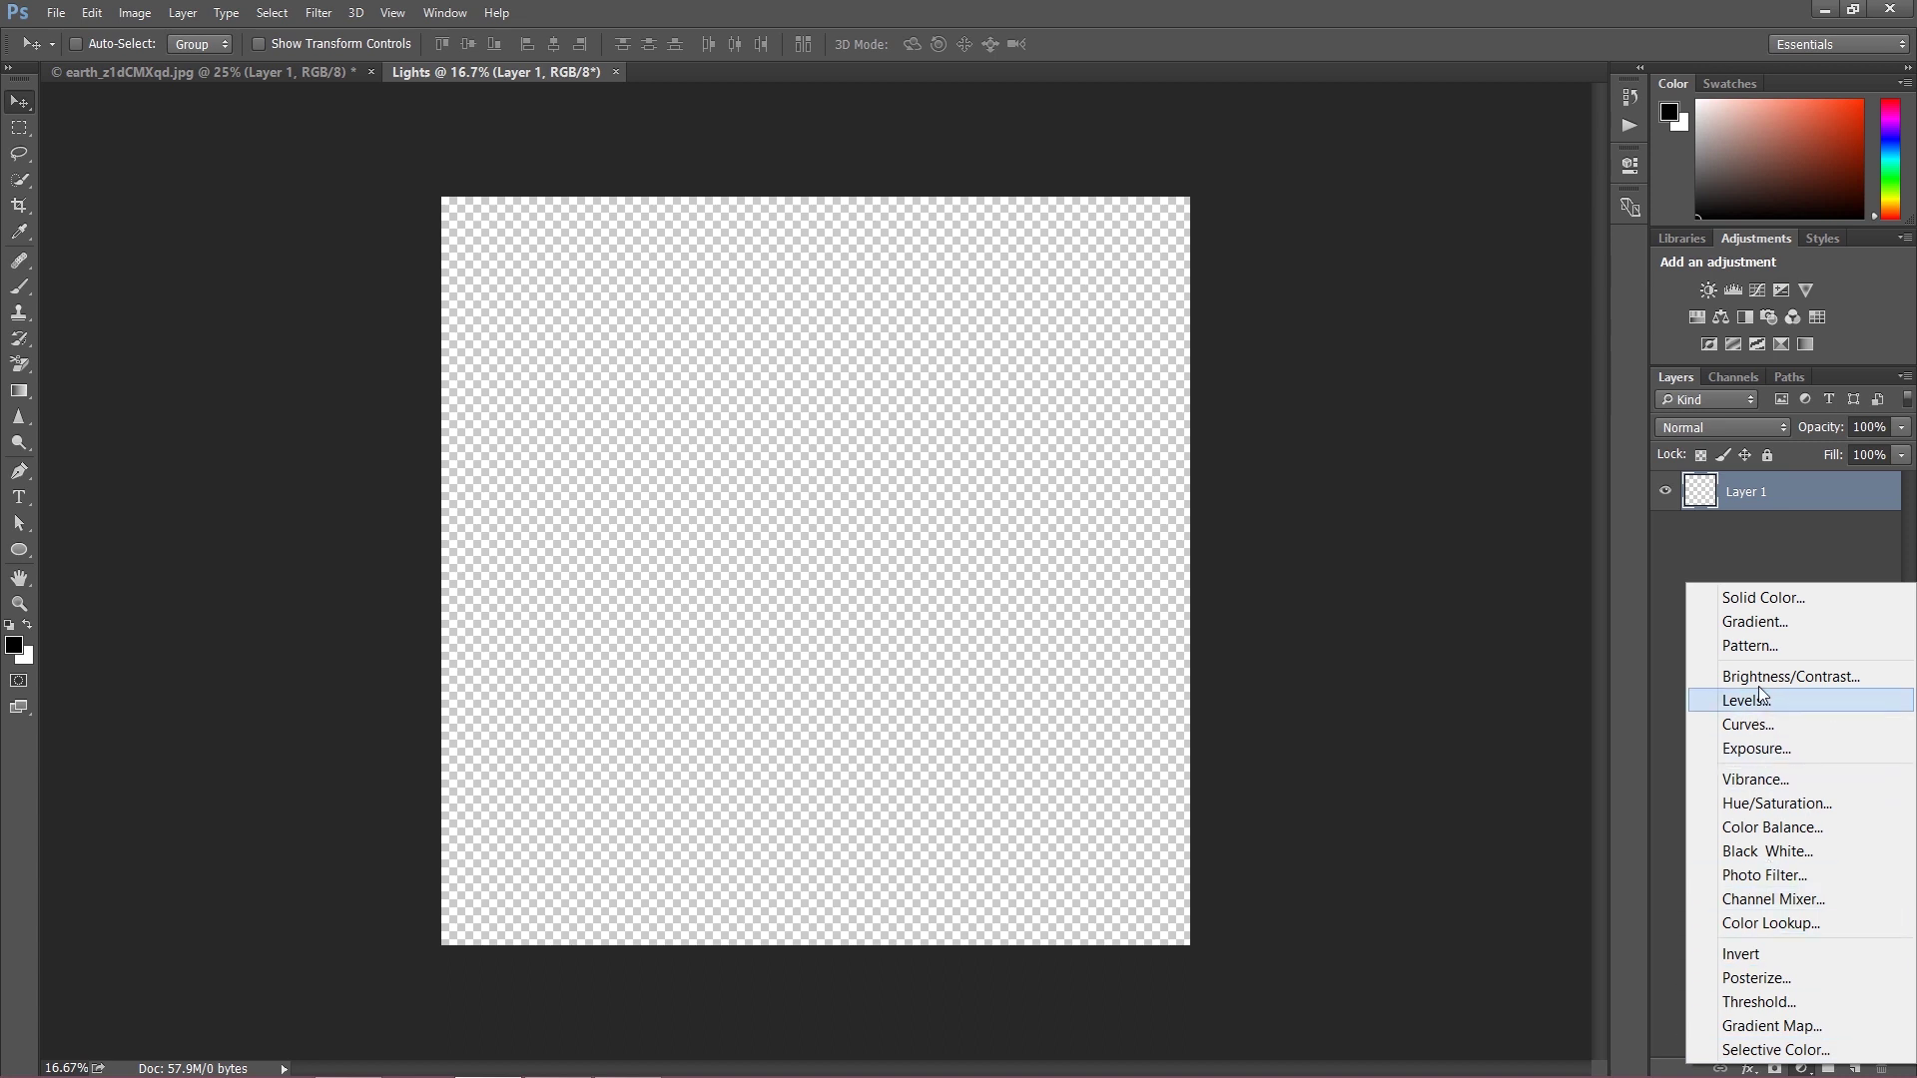
{"action": "left_click", "coordinate": [1762, 597]}
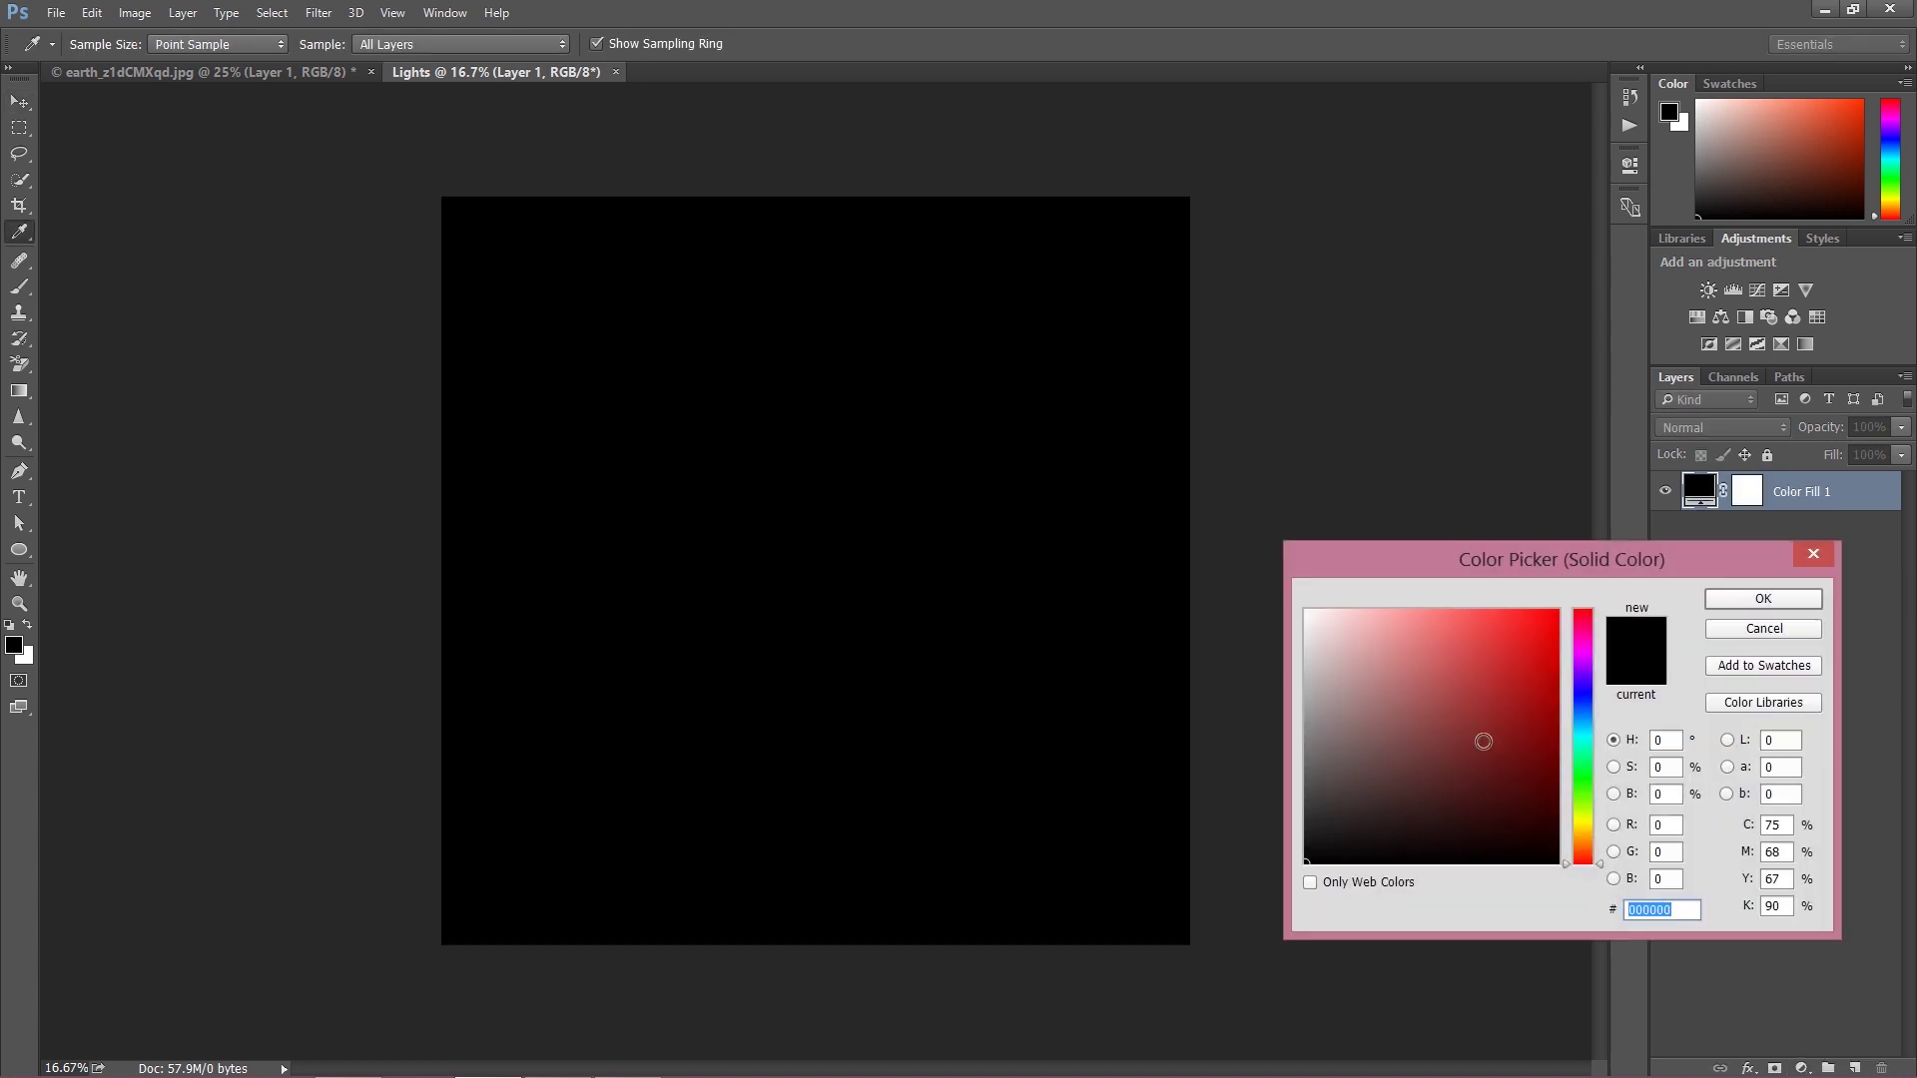
{"action": "left_click", "coordinate": [1581, 712]}
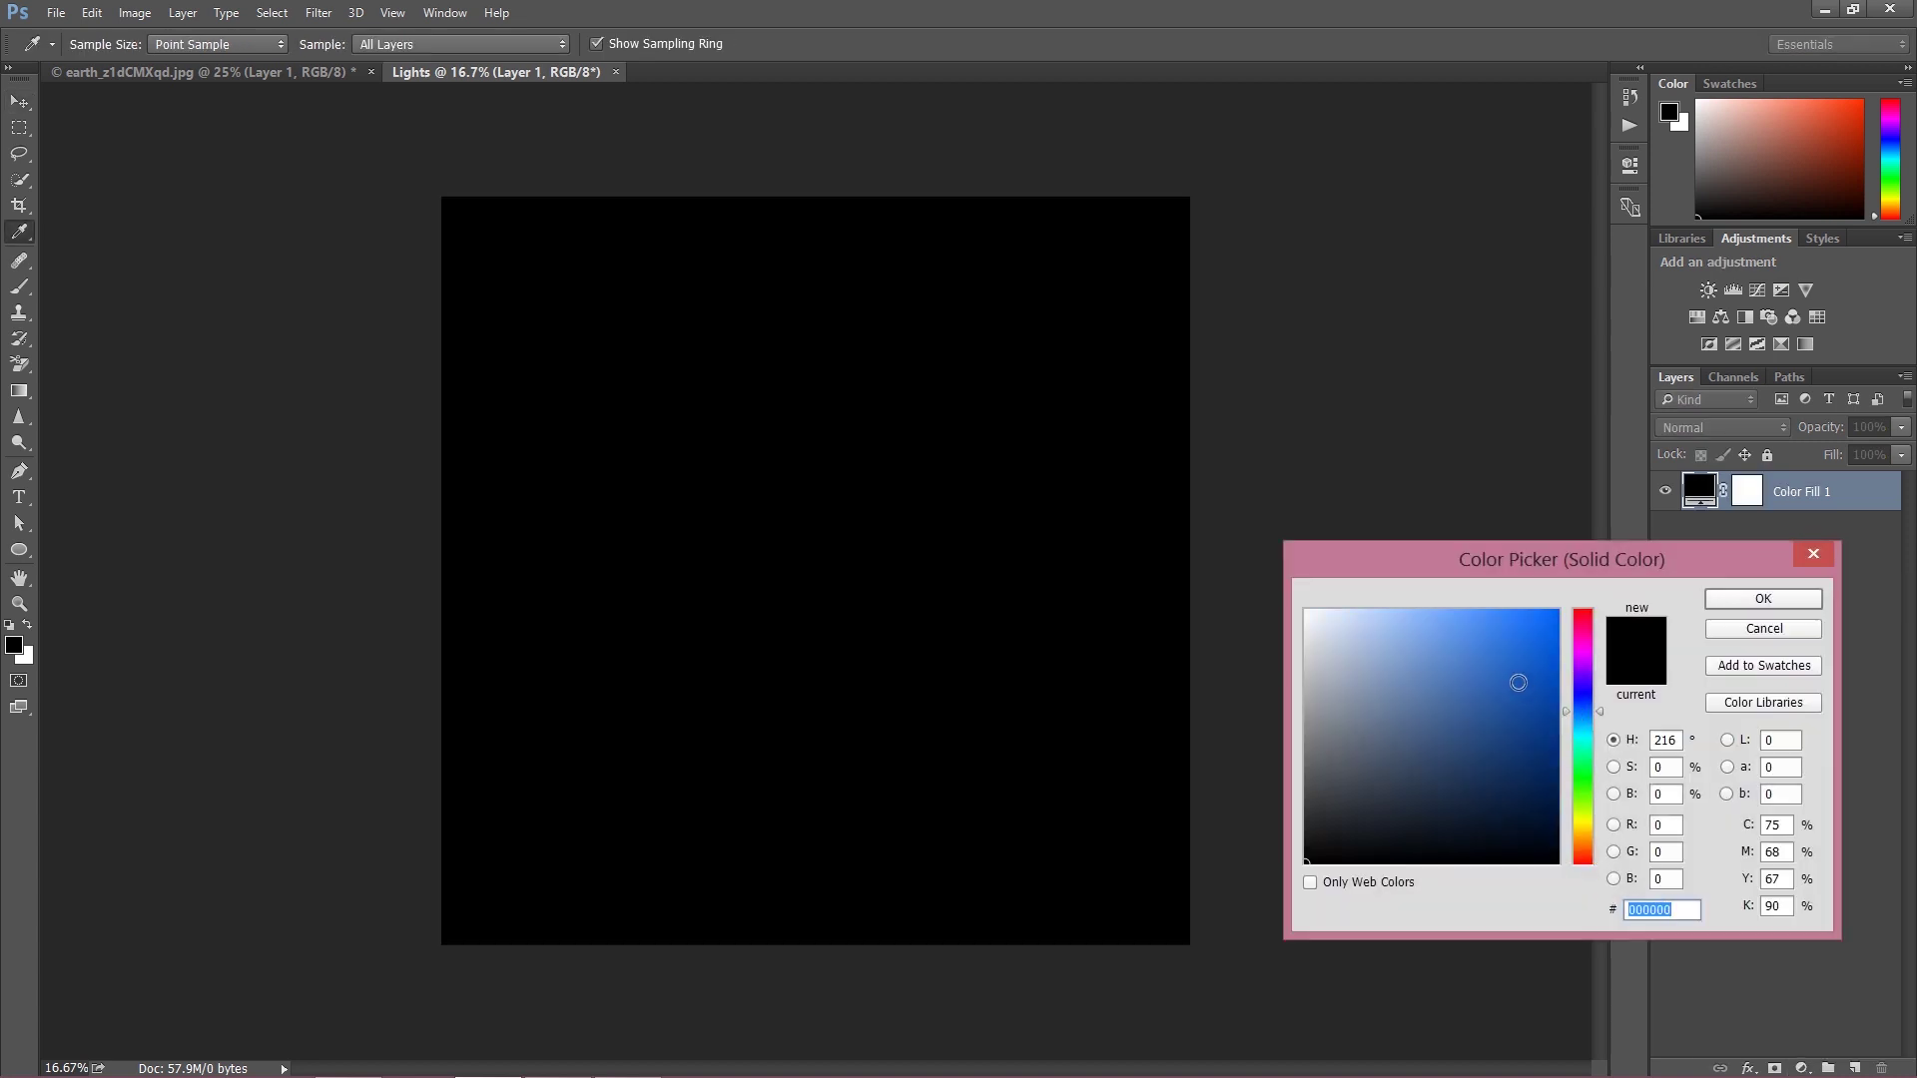
{"action": "left_click_drag", "start_coordinate": [1544, 630], "coordinate": [1560, 617]}
{"action": "left_click", "coordinate": [1585, 708]}
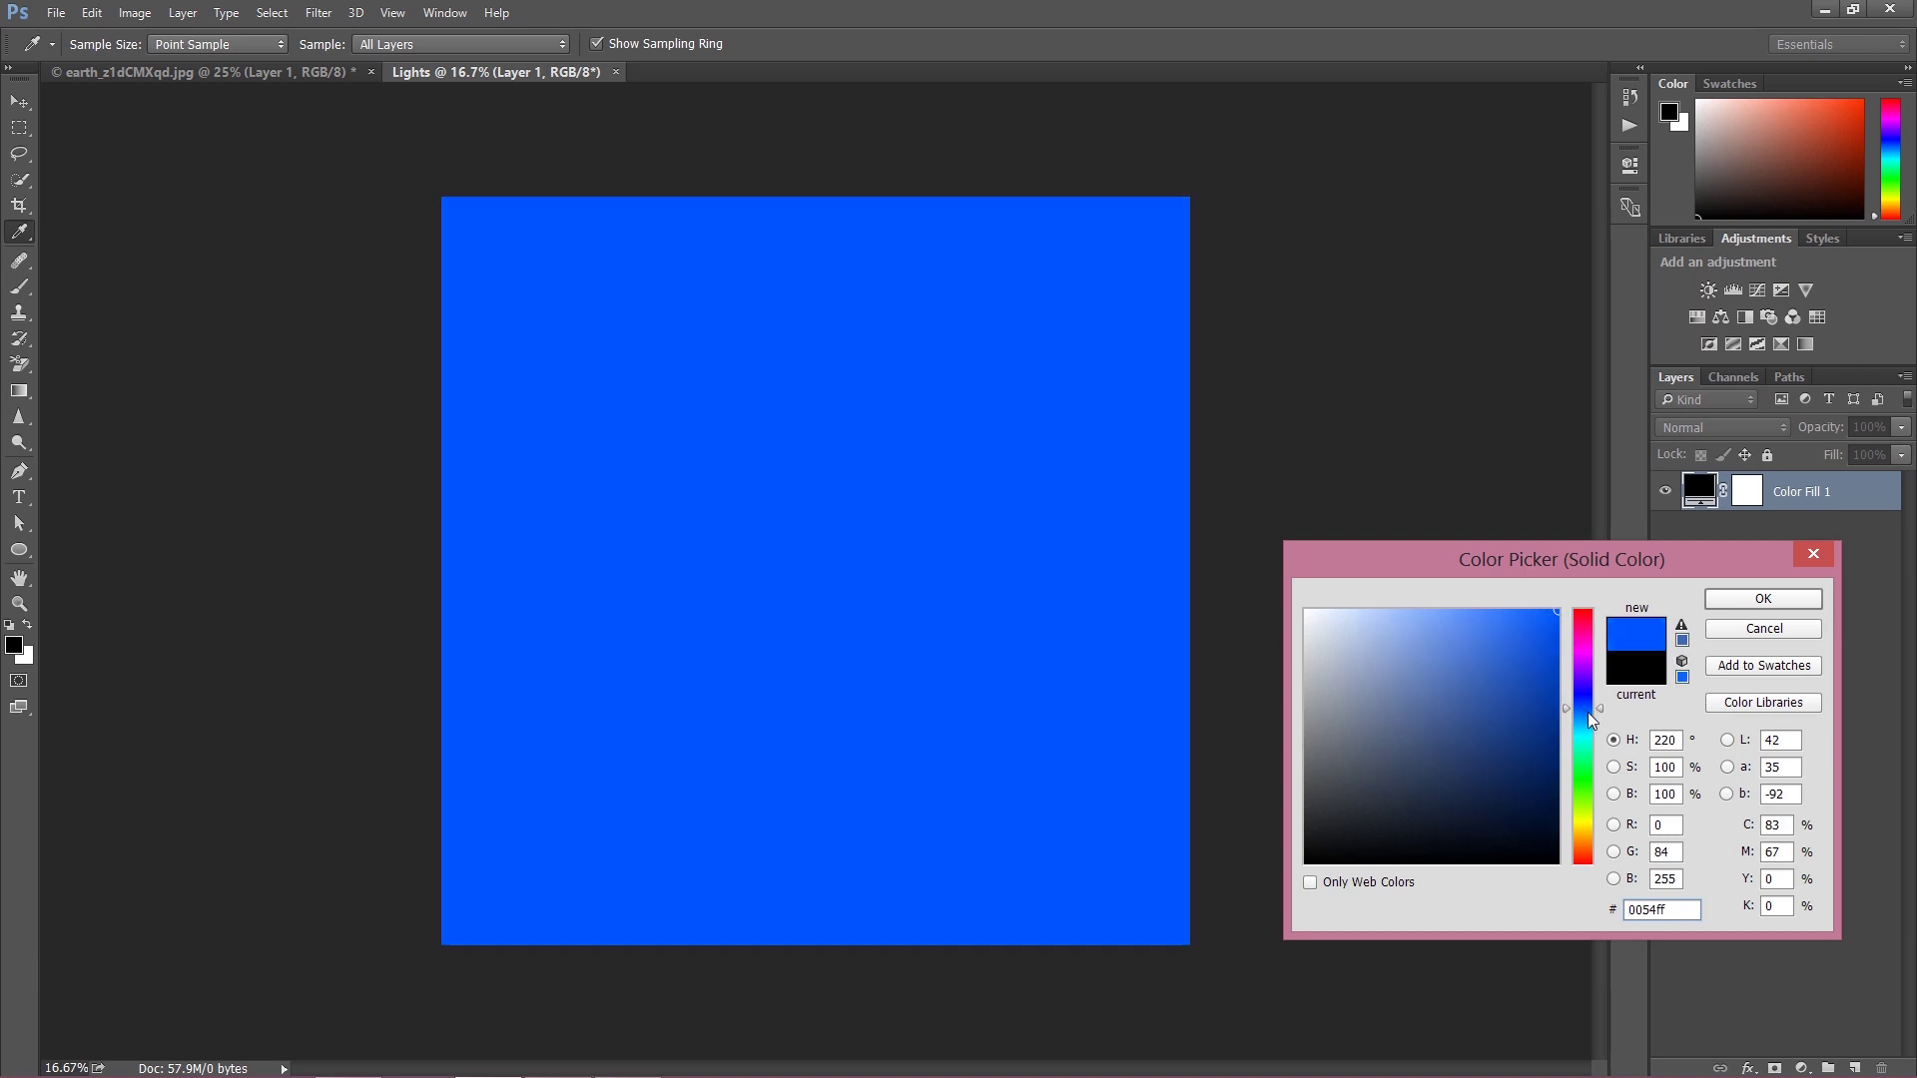
{"action": "left_click", "coordinate": [1580, 716]}
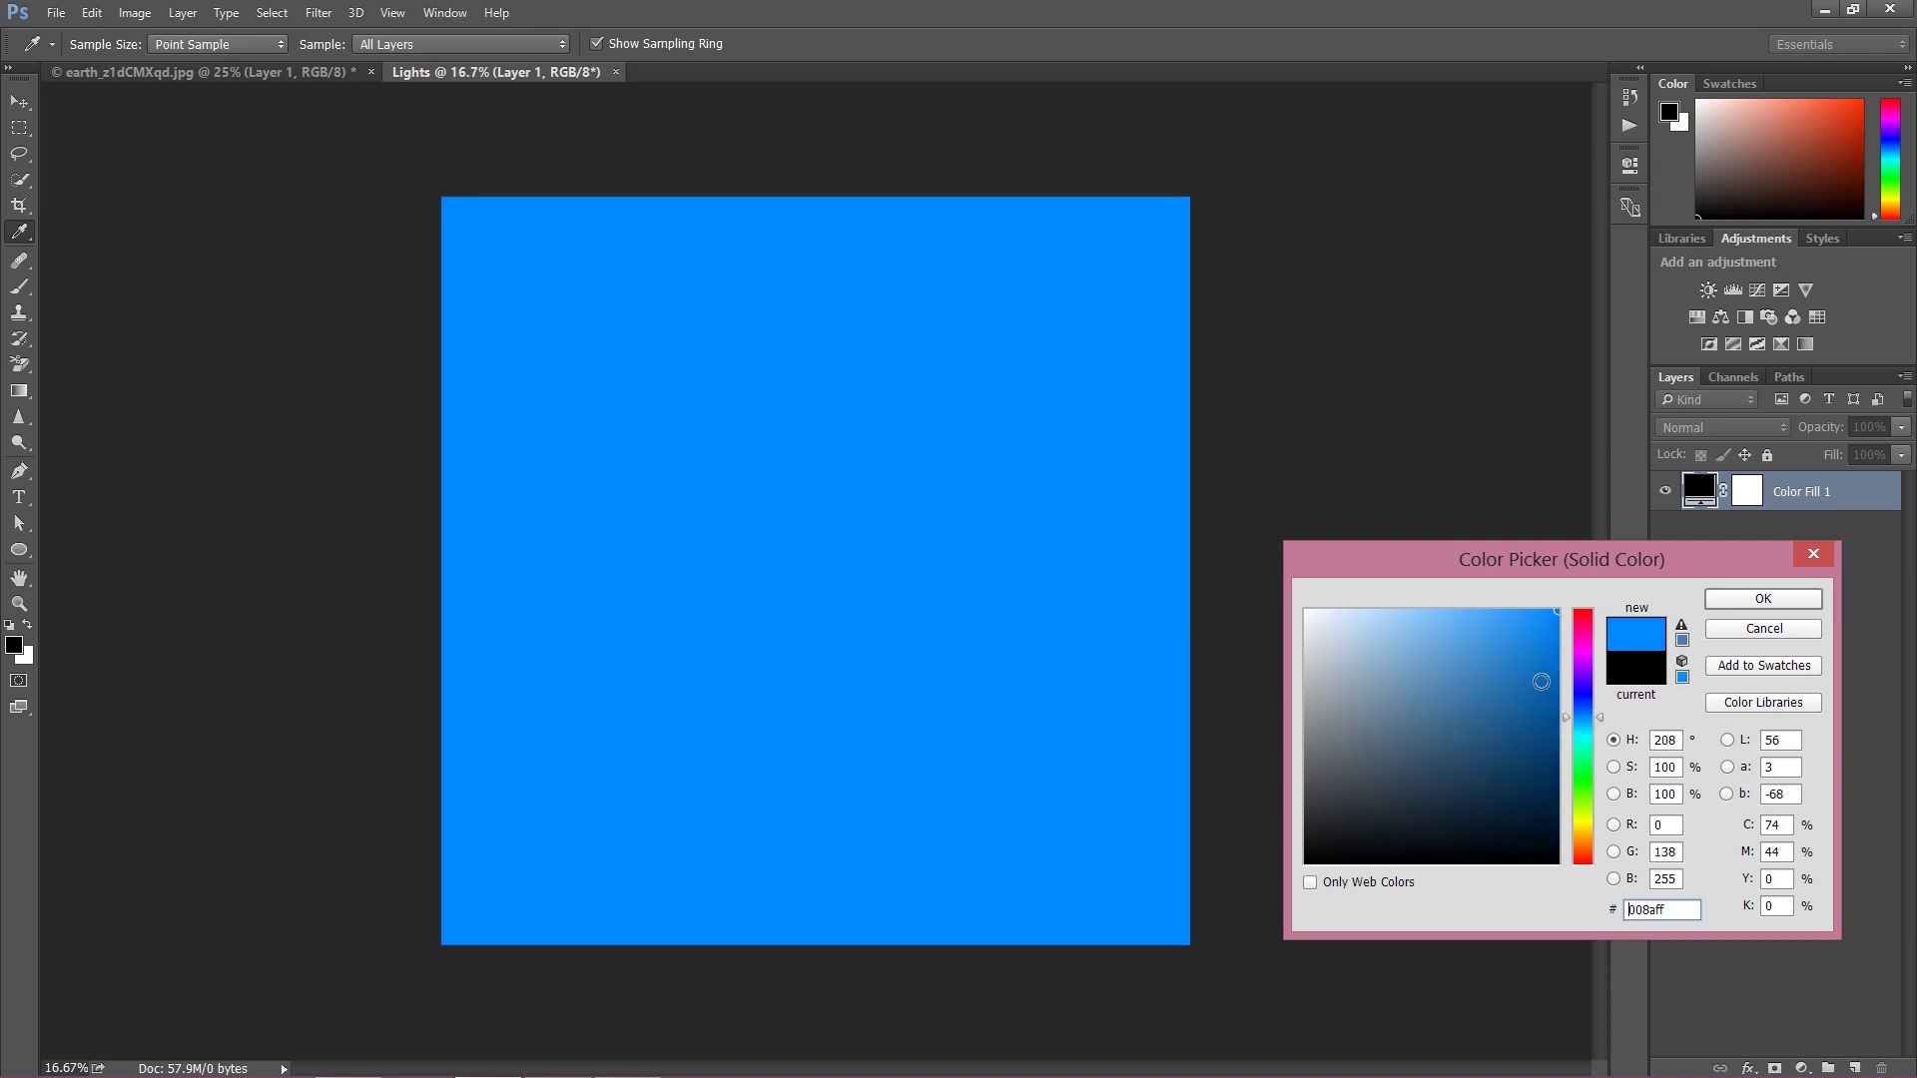
{"action": "left_click", "coordinate": [1559, 667]}
{"action": "left_click", "coordinate": [1556, 638]}
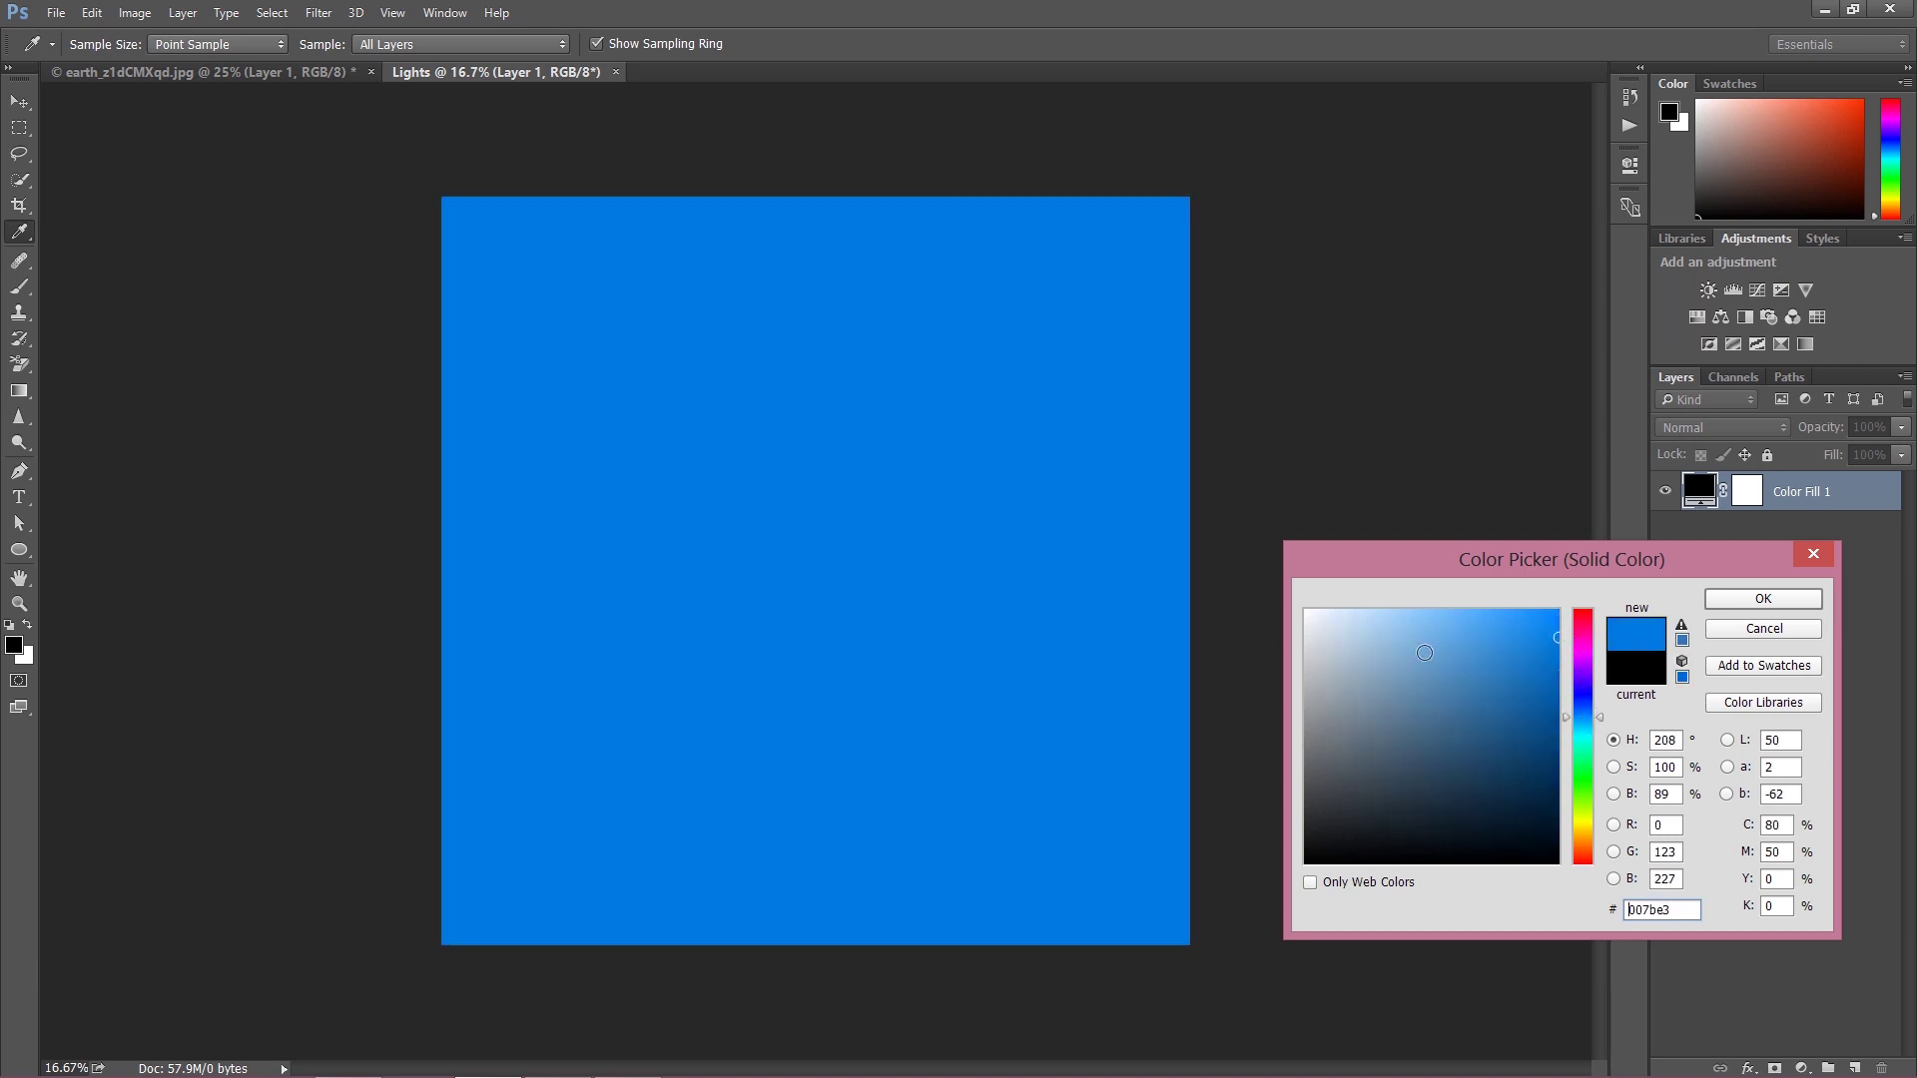
{"action": "left_click", "coordinate": [1743, 599]}
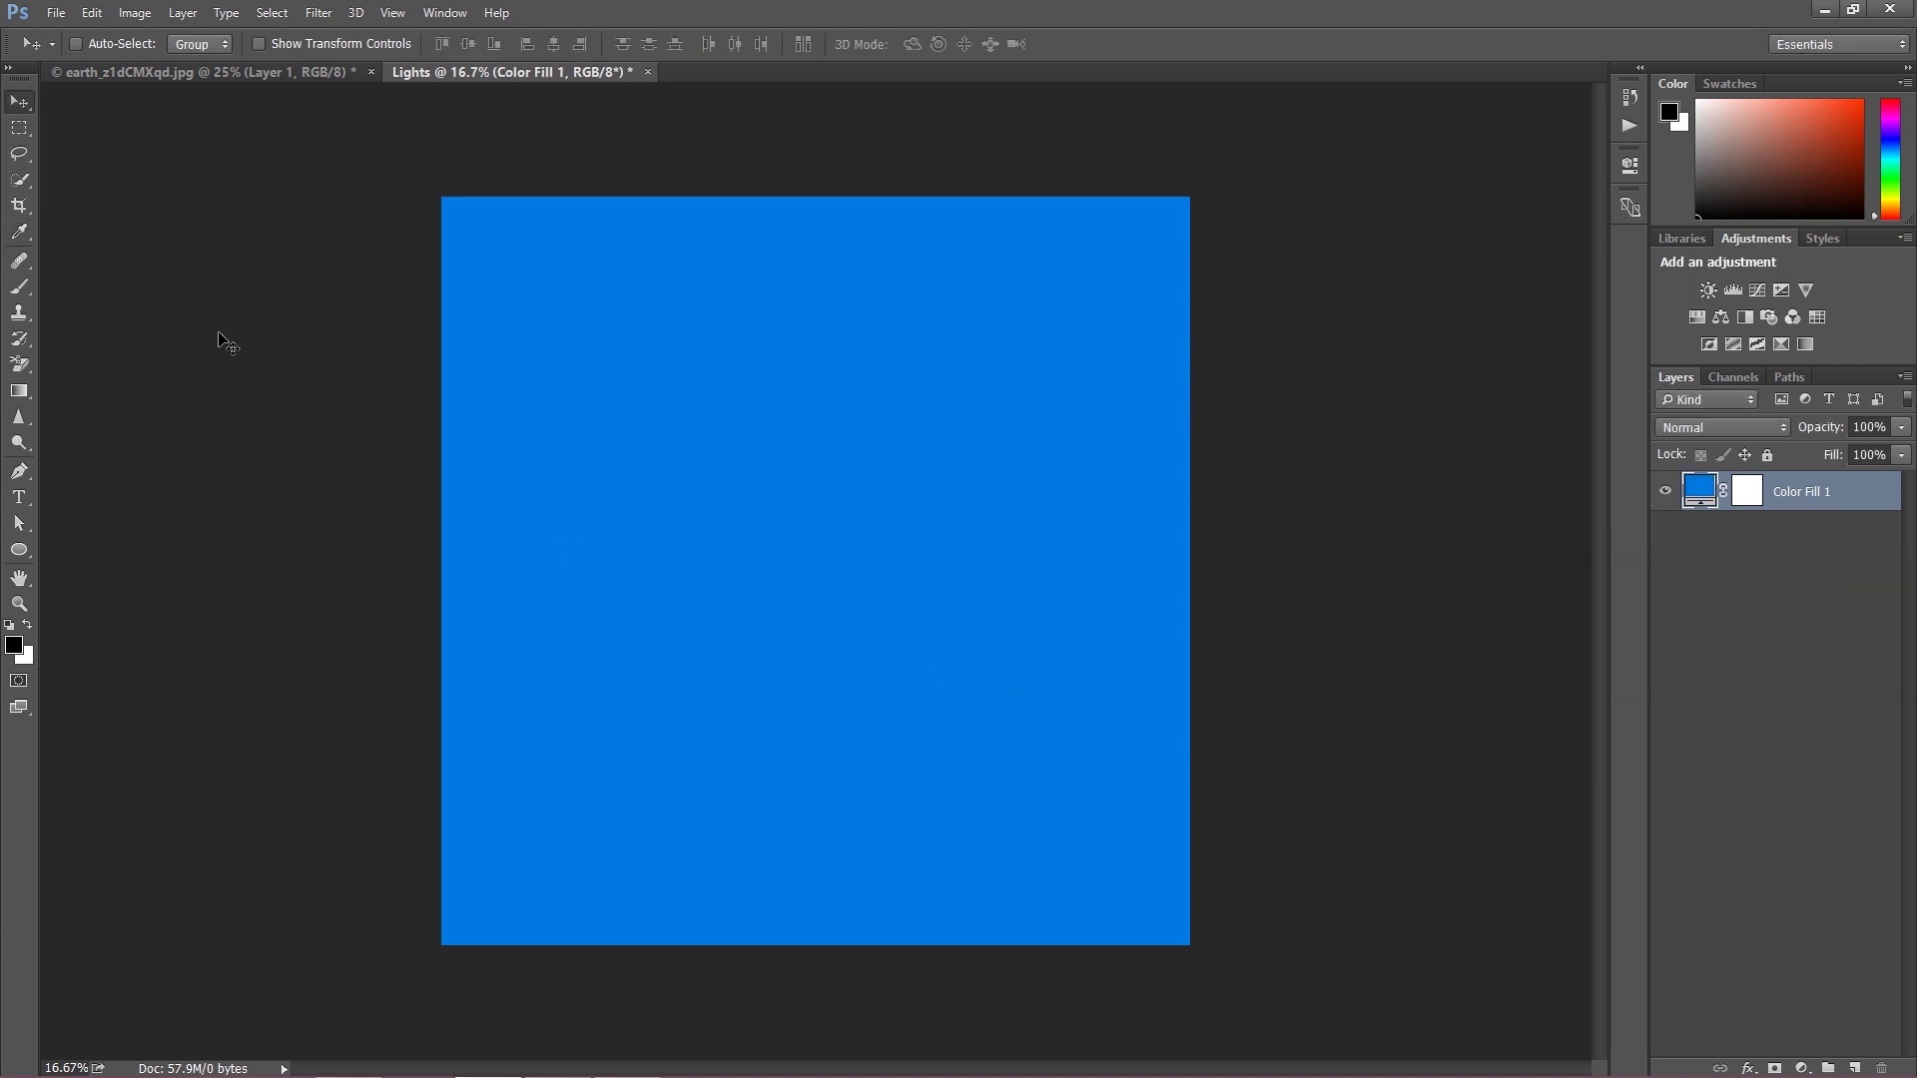
Drag the cut-out globe into the Lights document, accepting both colour profile prompts.
{"action": "left_click", "coordinate": [144, 72]}
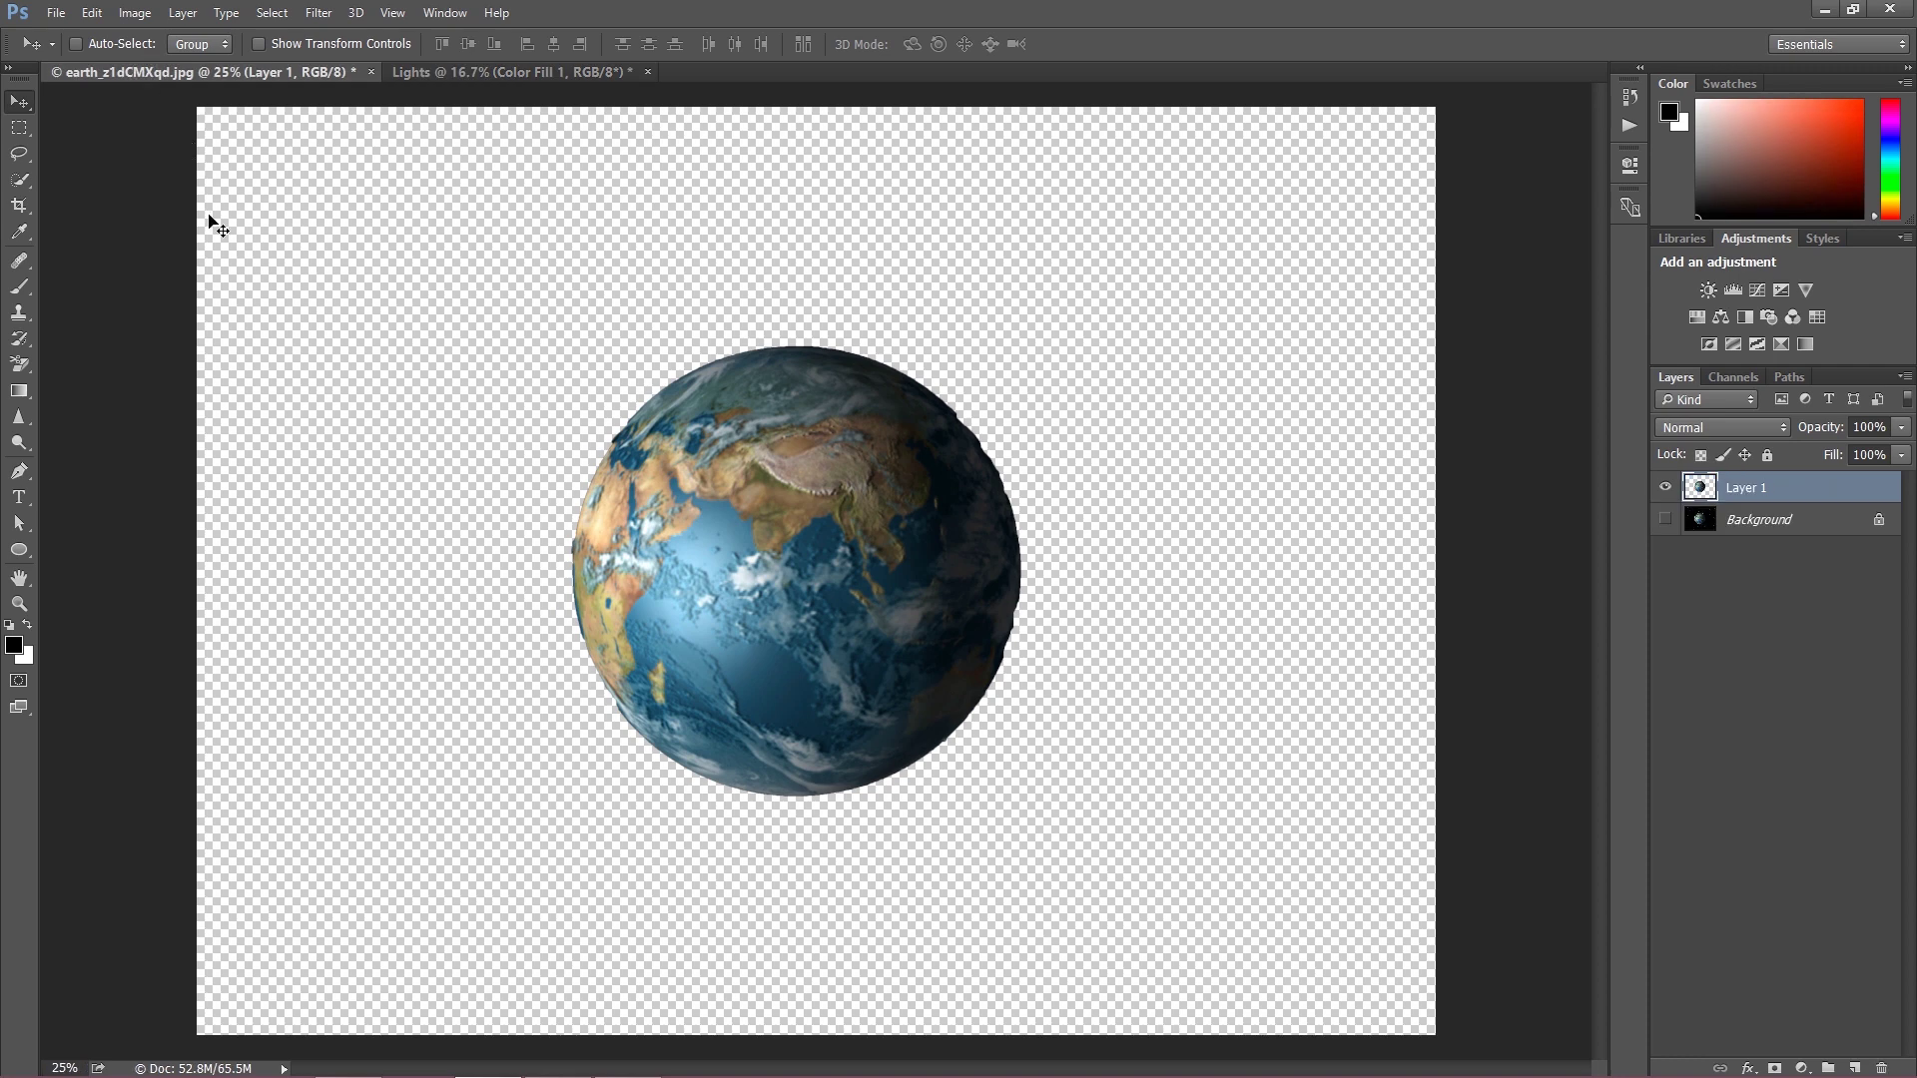
{"action": "mouse_move", "coordinate": [683, 554]}
{"action": "left_mouse_down"}
{"action": "mouse_move", "coordinate": [586, 408]}
{"action": "mouse_move", "coordinate": [522, 145]}
{"action": "mouse_move", "coordinate": [659, 370]}
{"action": "left_mouse_up"}
{"action": "left_click", "coordinate": [1069, 492]}
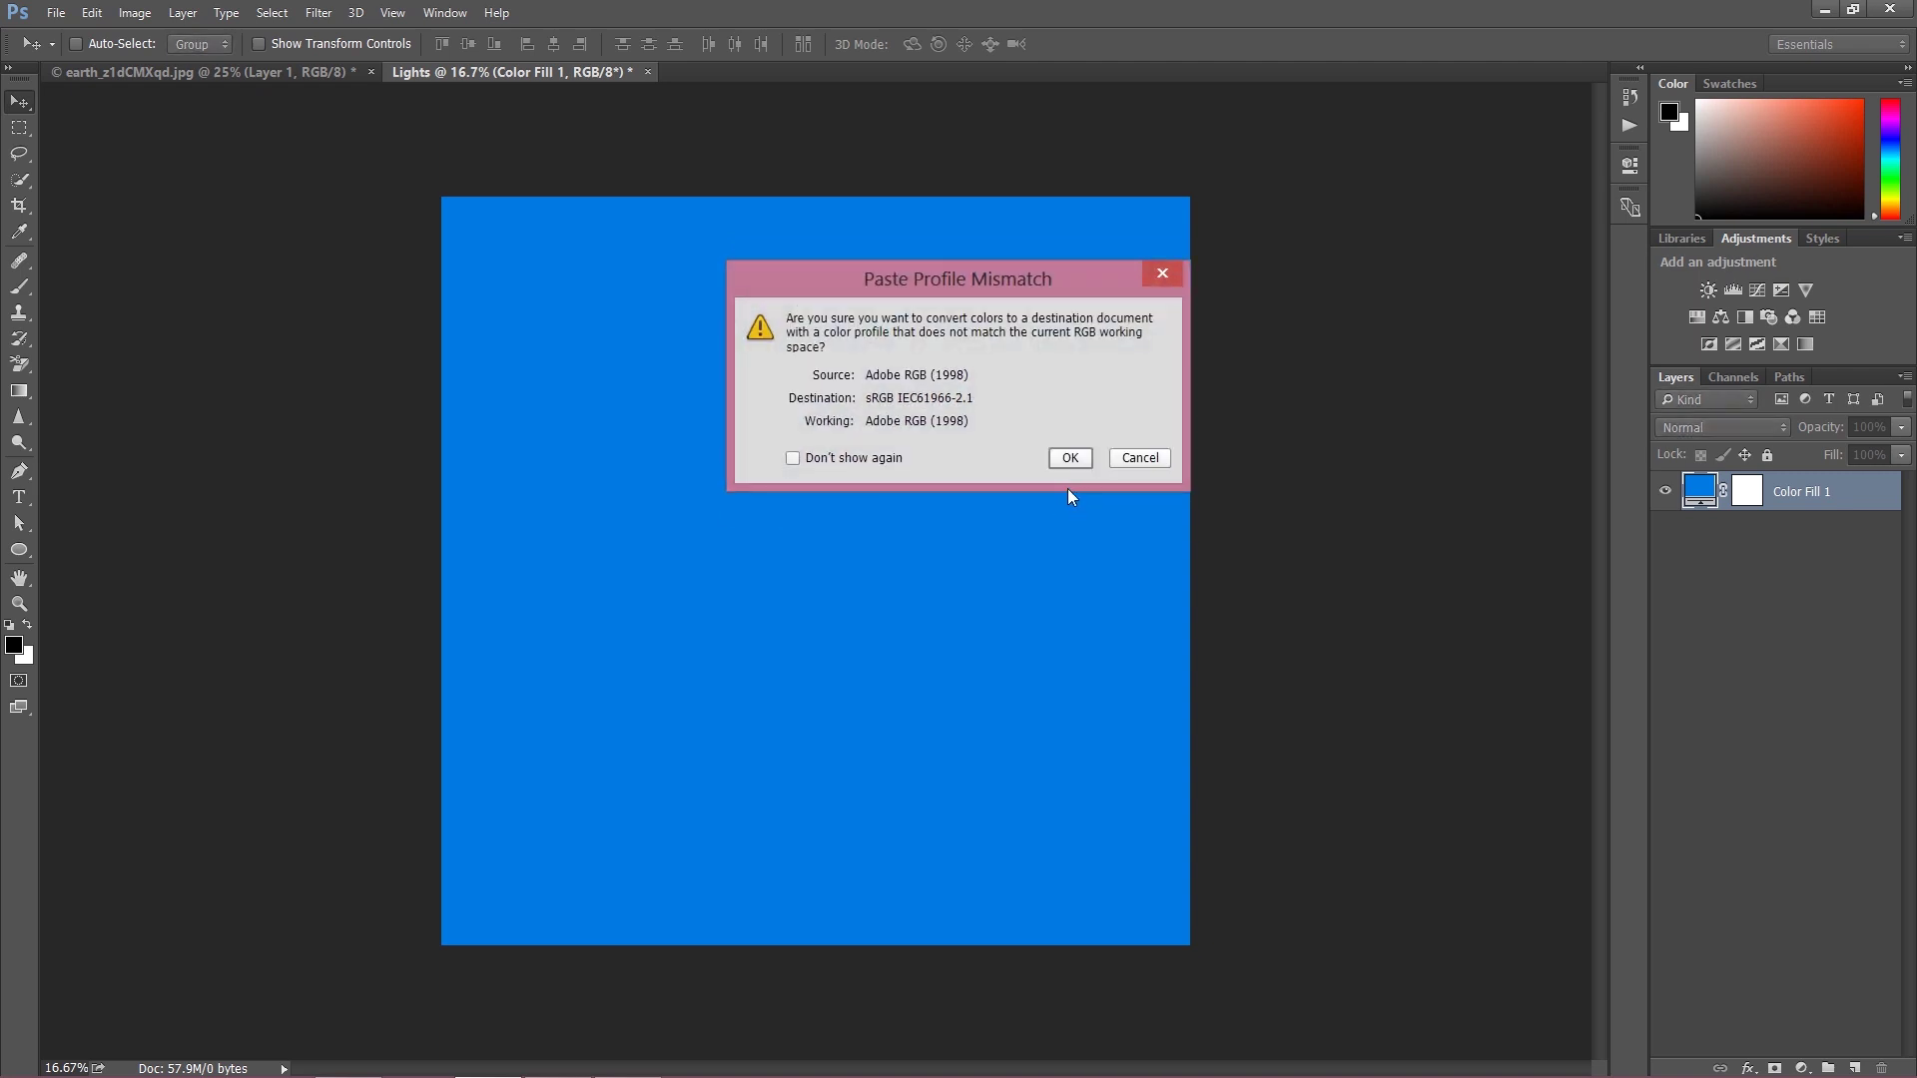
{"action": "left_click", "coordinate": [1071, 456]}
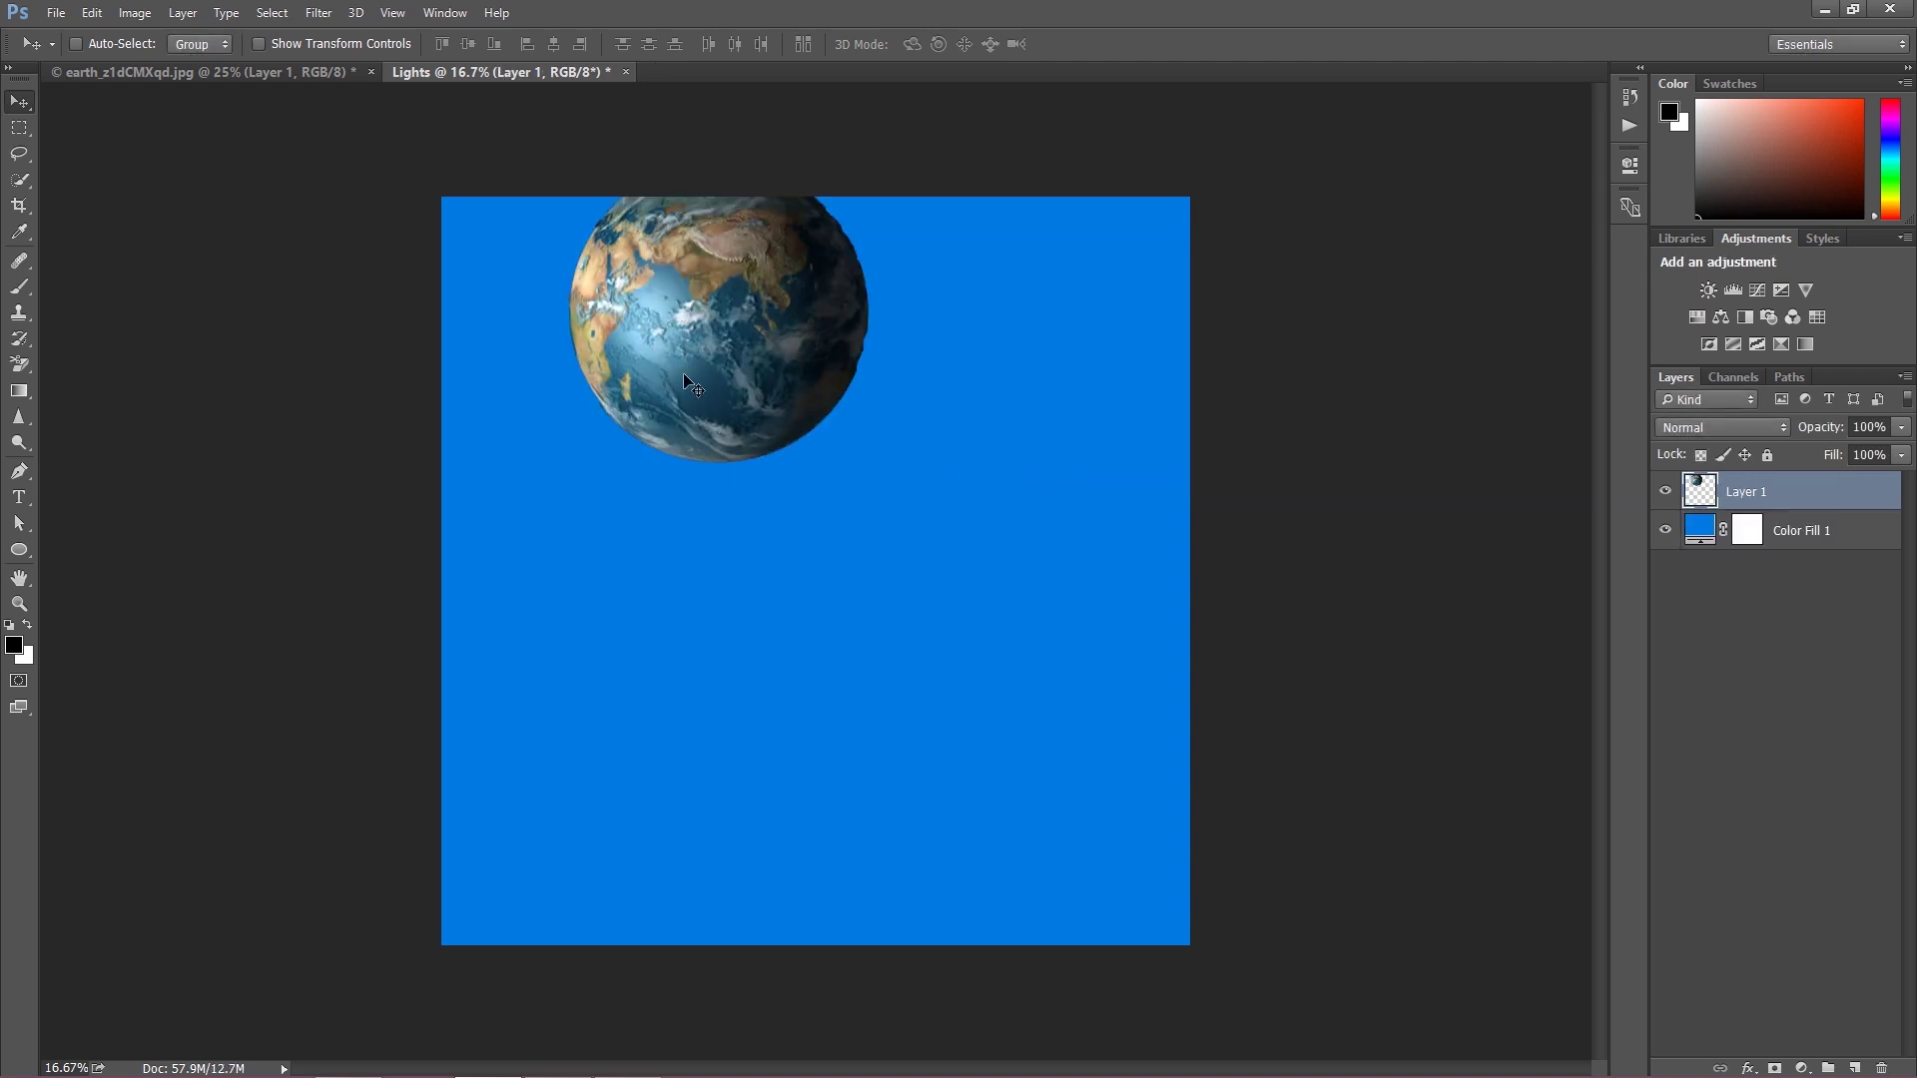
Nudge the Earth down and to the right to centre it on the blue canvas.
{"action": "mouse_move", "coordinate": [695, 387]}
{"action": "left_mouse_down"}
{"action": "mouse_move", "coordinate": [786, 436]}
{"action": "mouse_move", "coordinate": [795, 493]}
{"action": "left_mouse_up"}
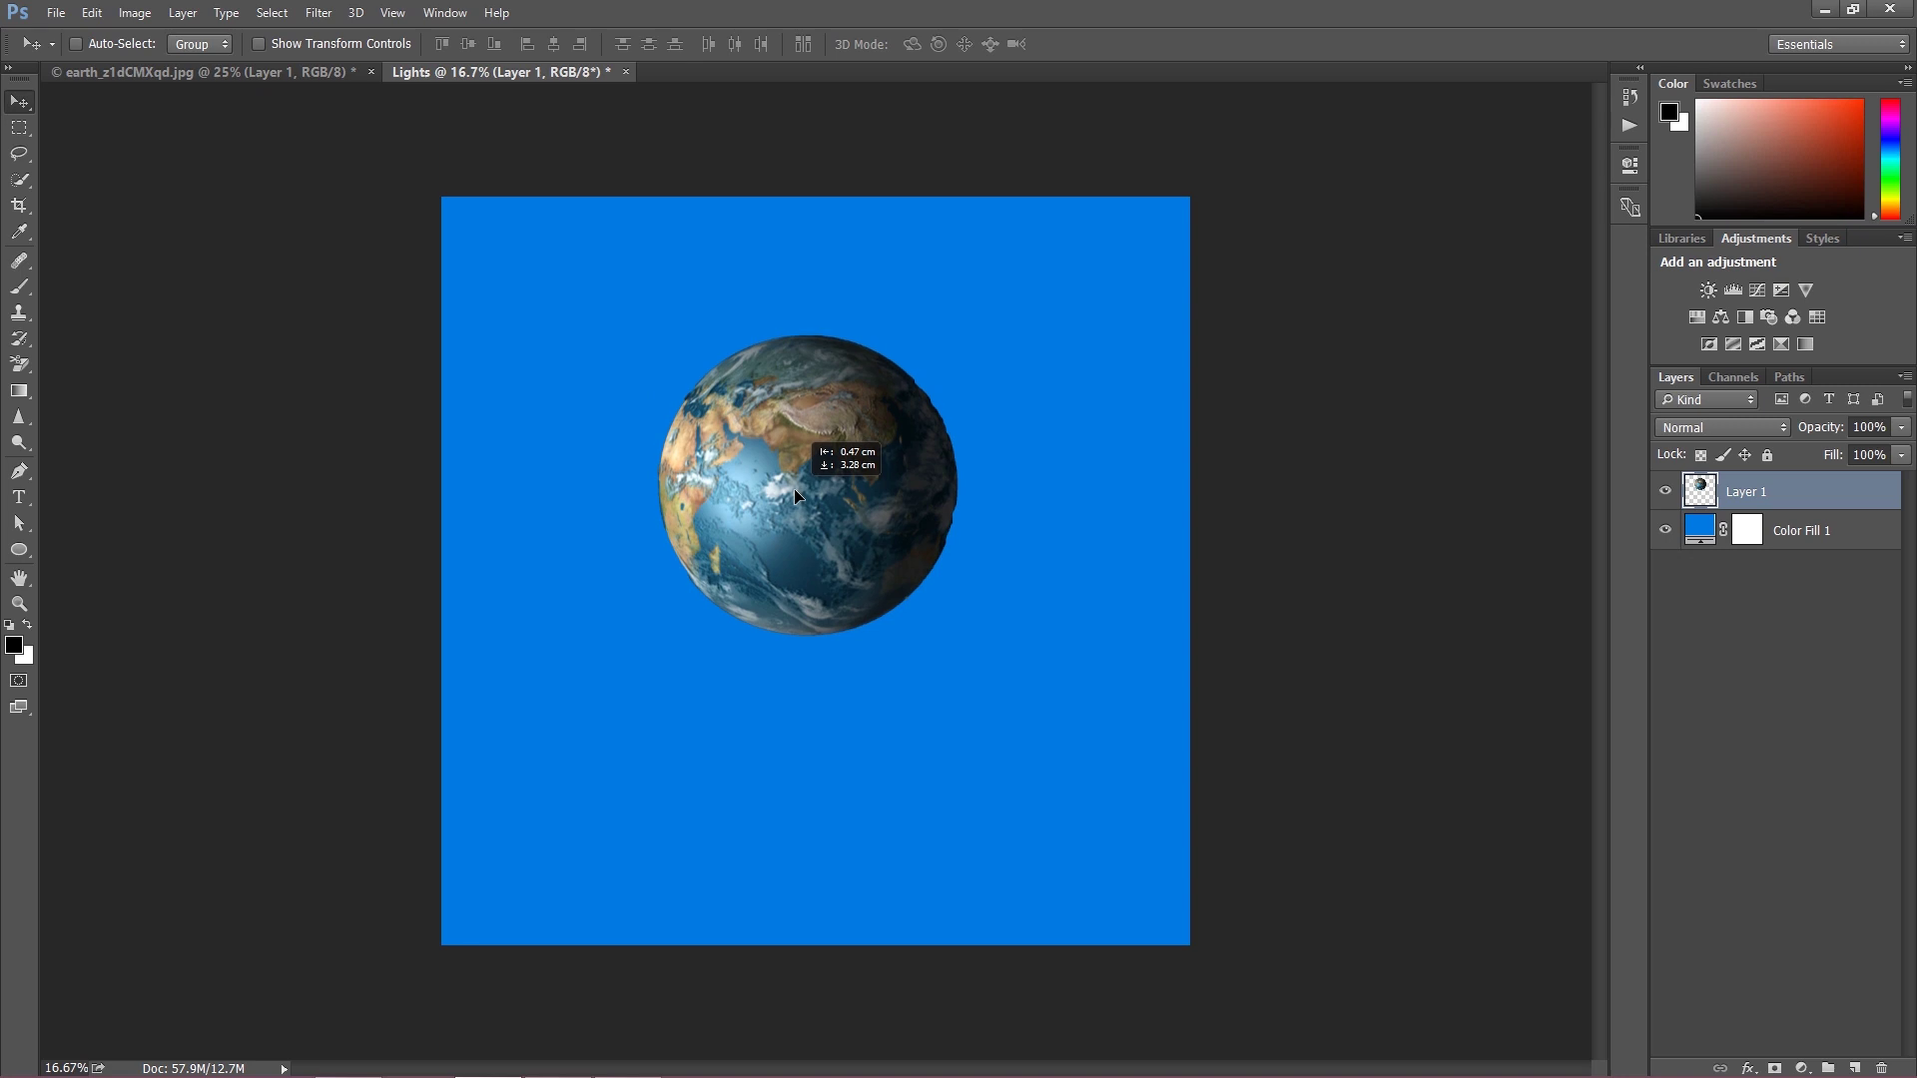
{"action": "left_click_drag", "start_coordinate": [794, 491], "coordinate": [793, 491]}
{"action": "left_click_drag", "start_coordinate": [789, 473], "coordinate": [781, 507]}
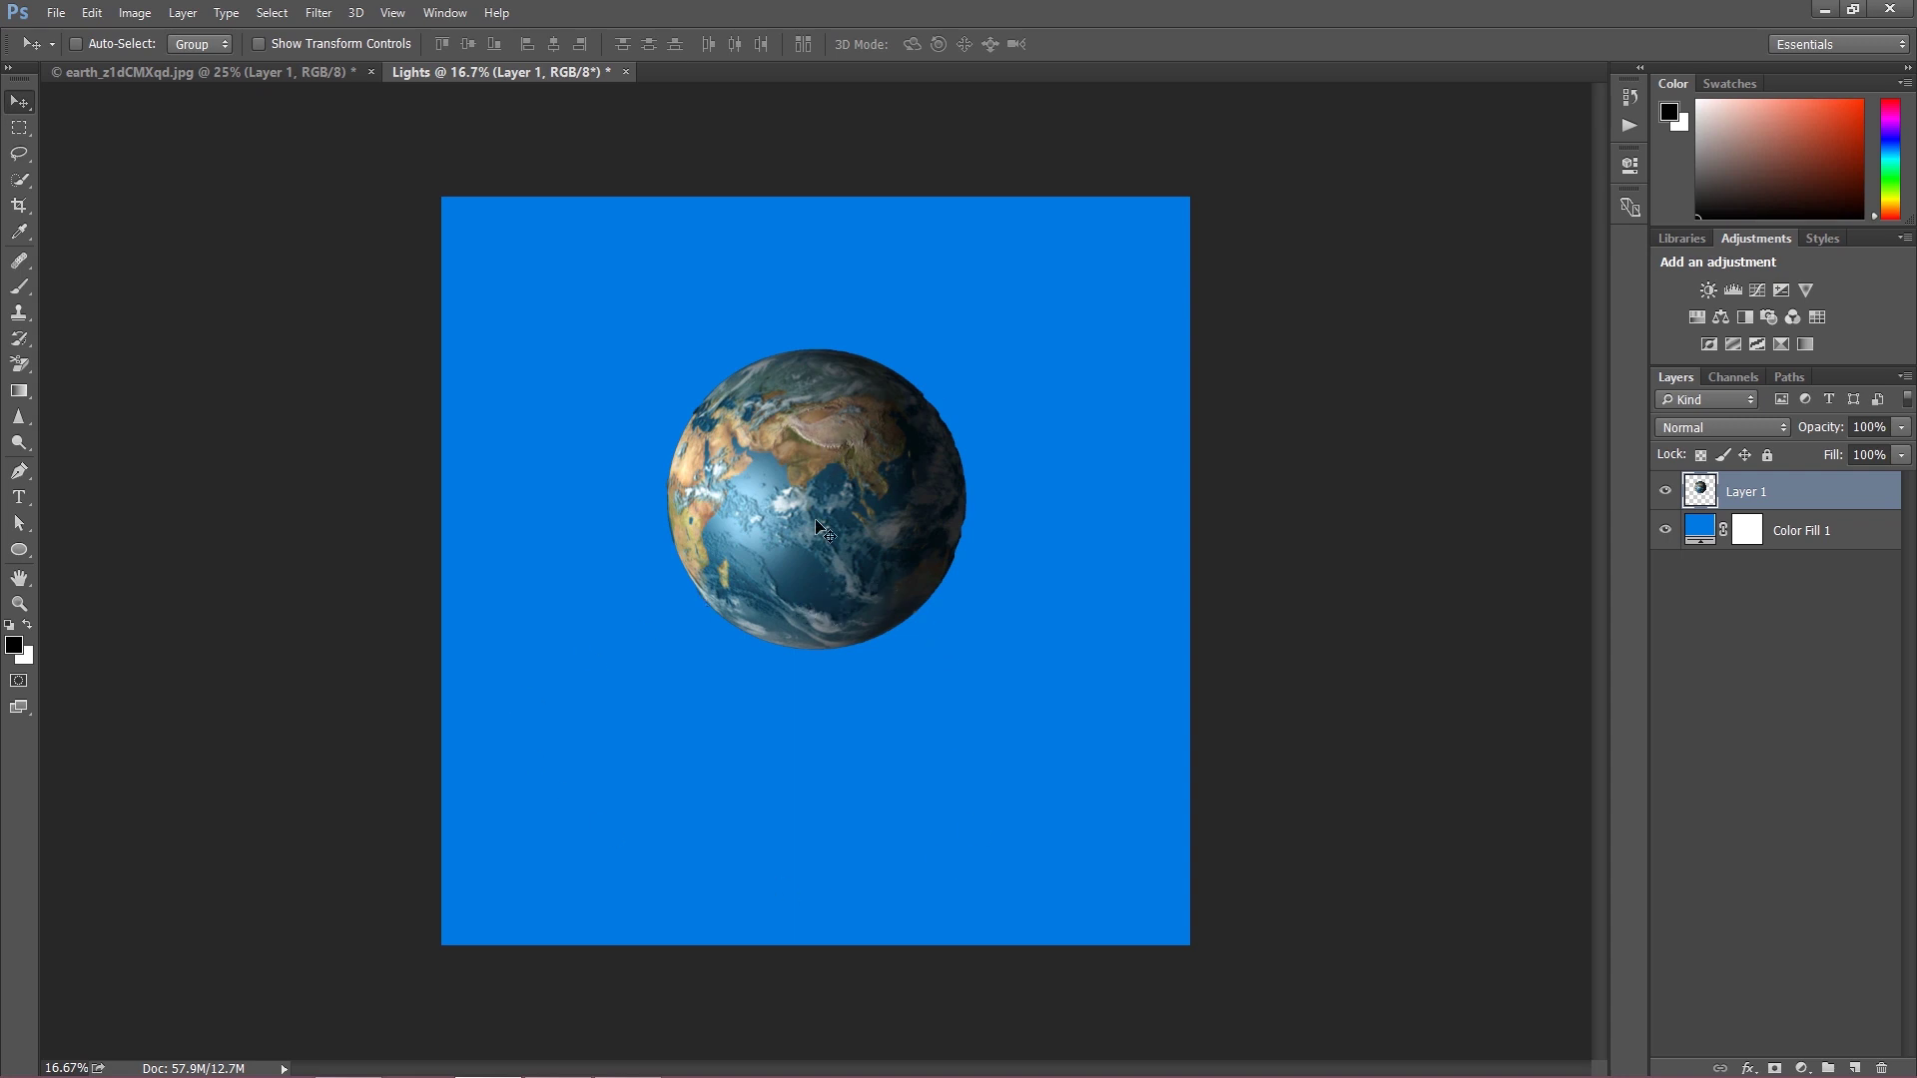
{"action": "left_click", "coordinate": [1802, 534]}
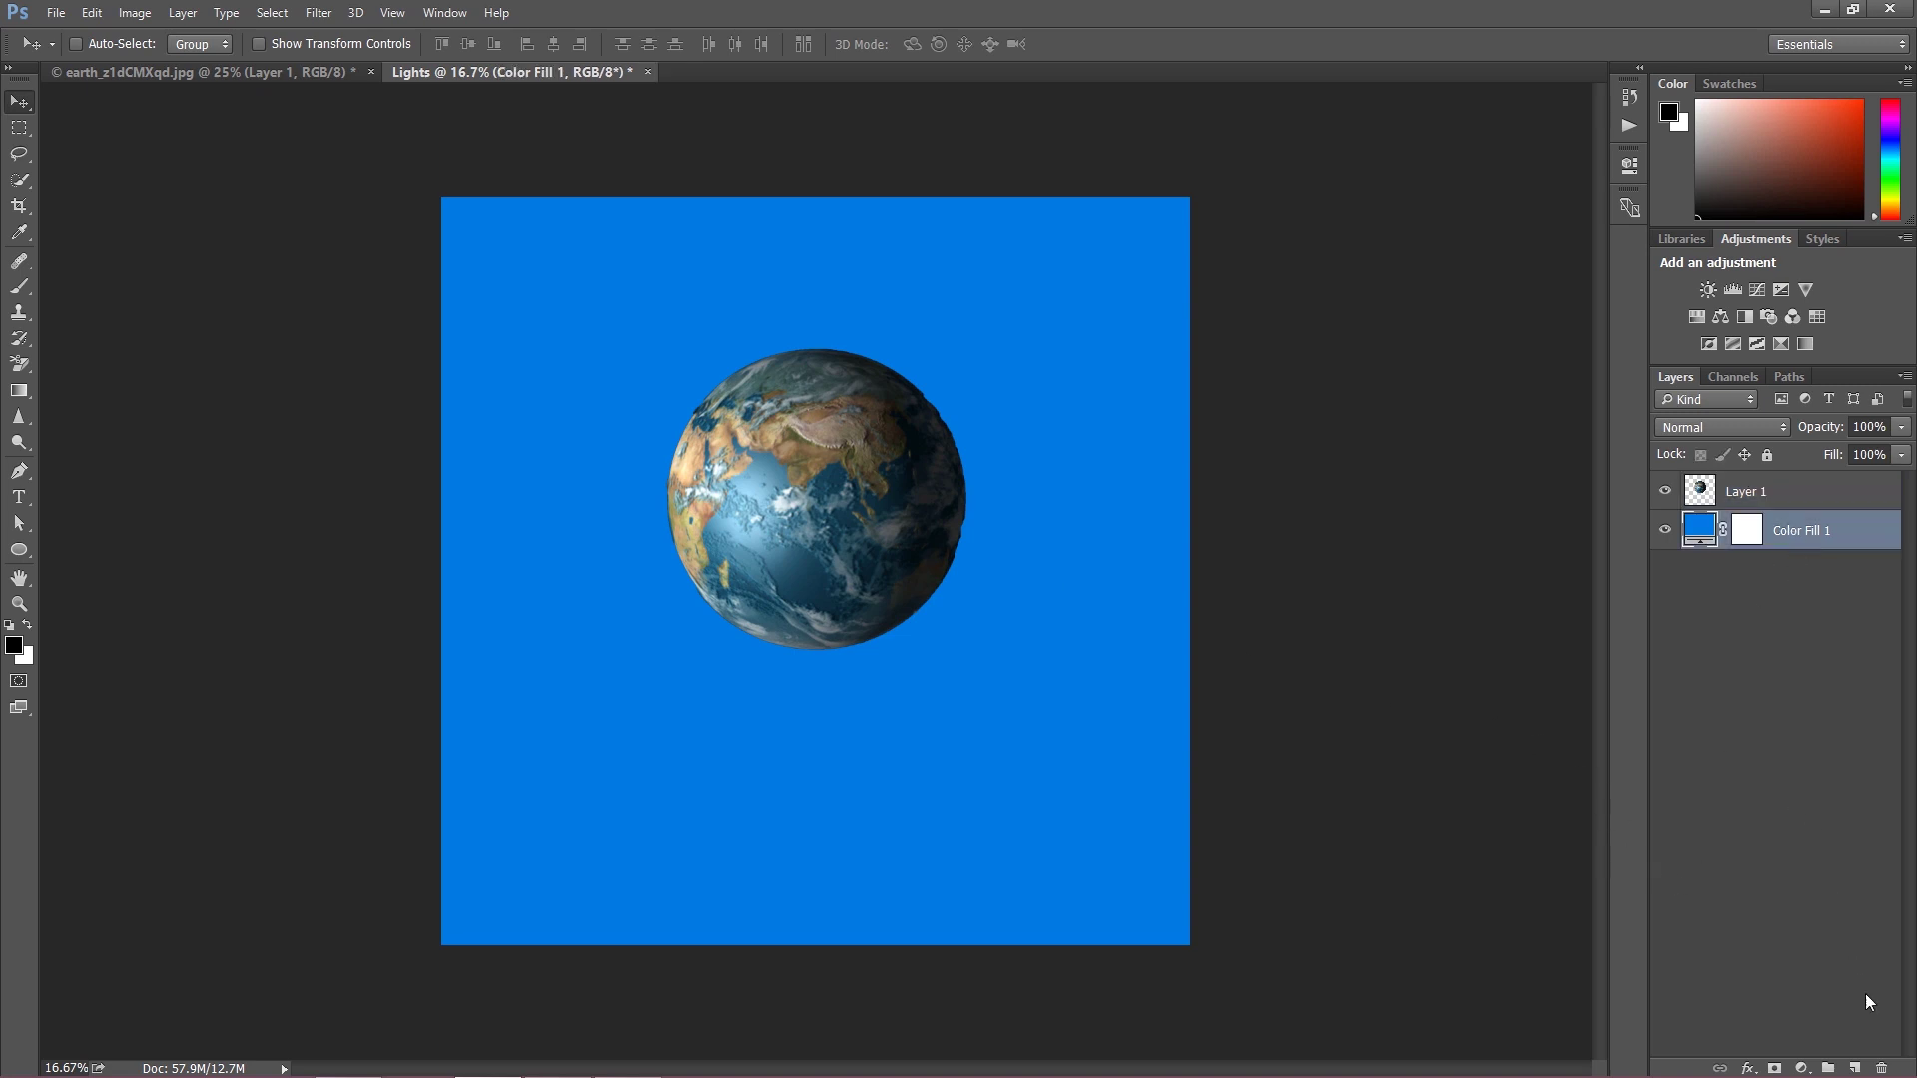
Add a new layer named White and set the foreground colour to white (#ffffff).
{"action": "left_click", "coordinate": [1855, 1068]}
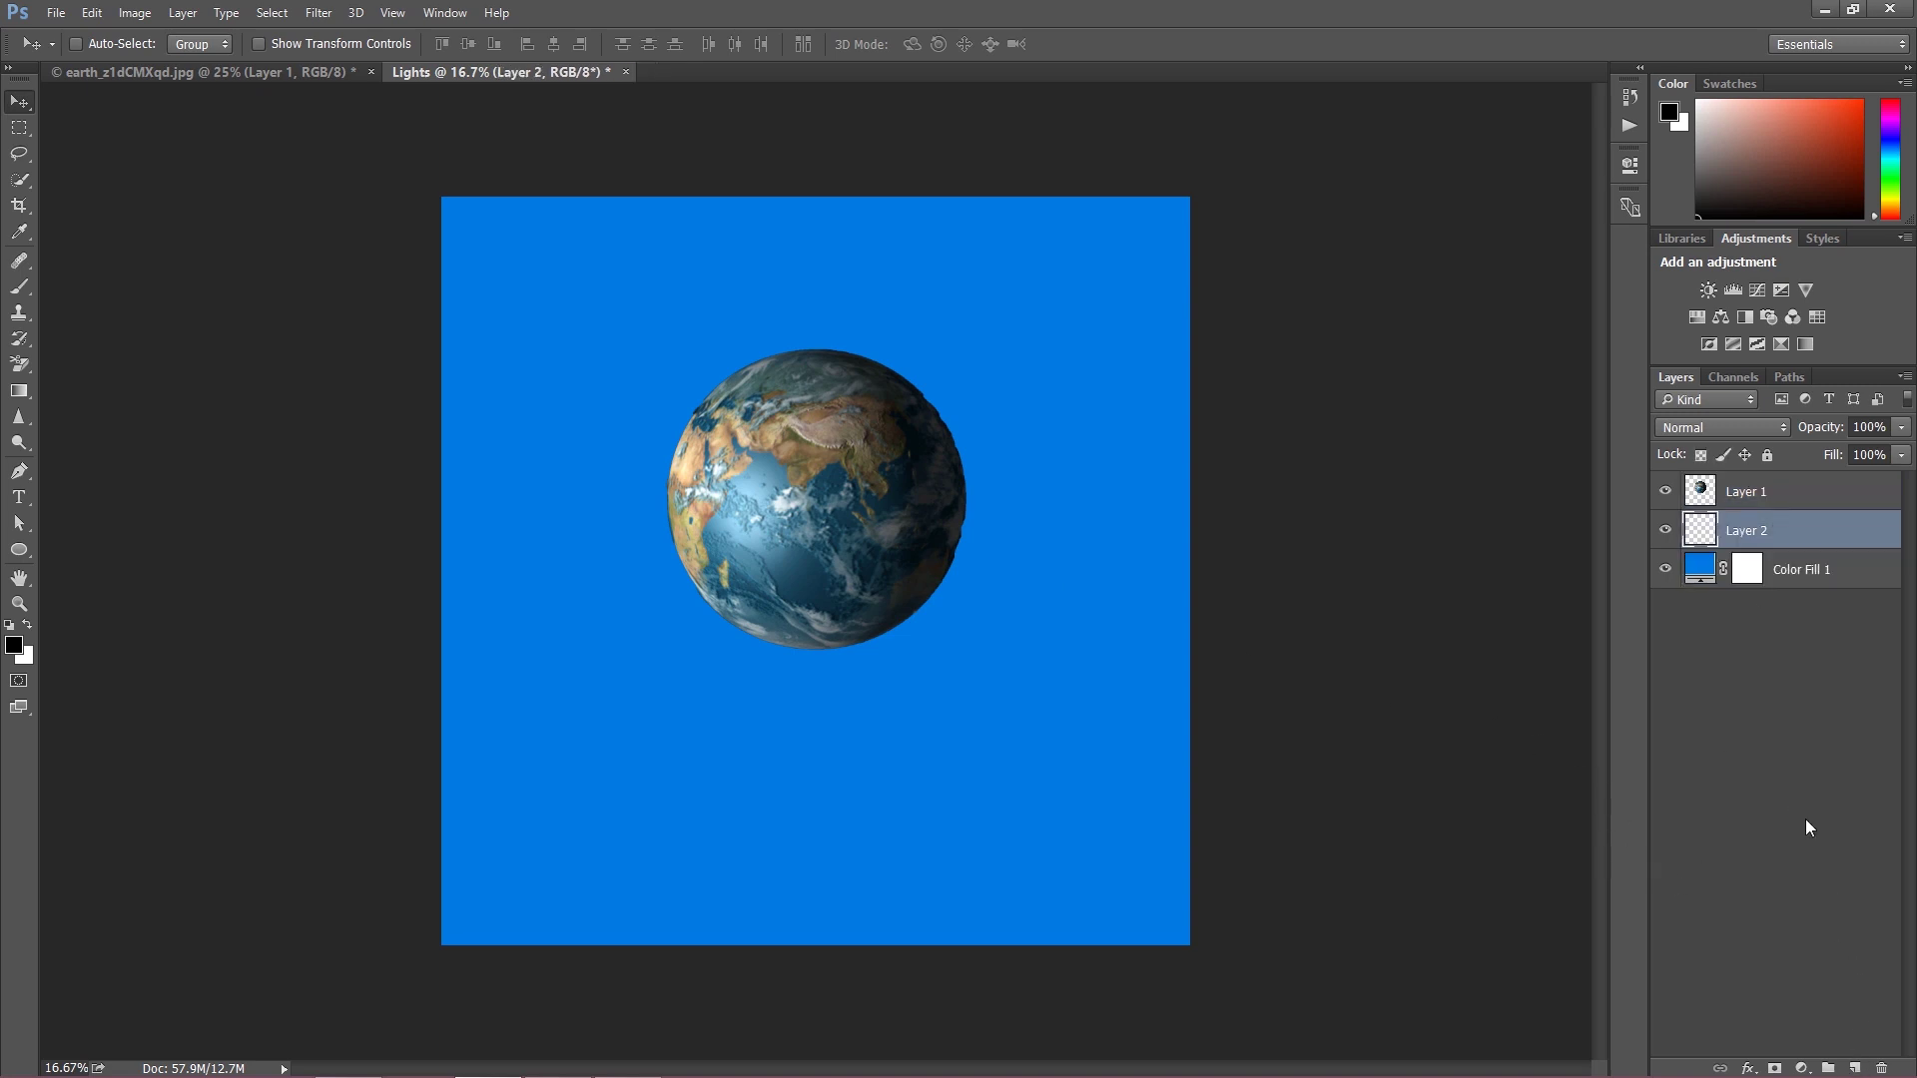
{"action": "double_click", "coordinate": [1746, 536]}
{"action": "type", "text": "White"}
{"action": "key", "text": "Return"}
{"action": "left_click", "coordinate": [15, 645]}
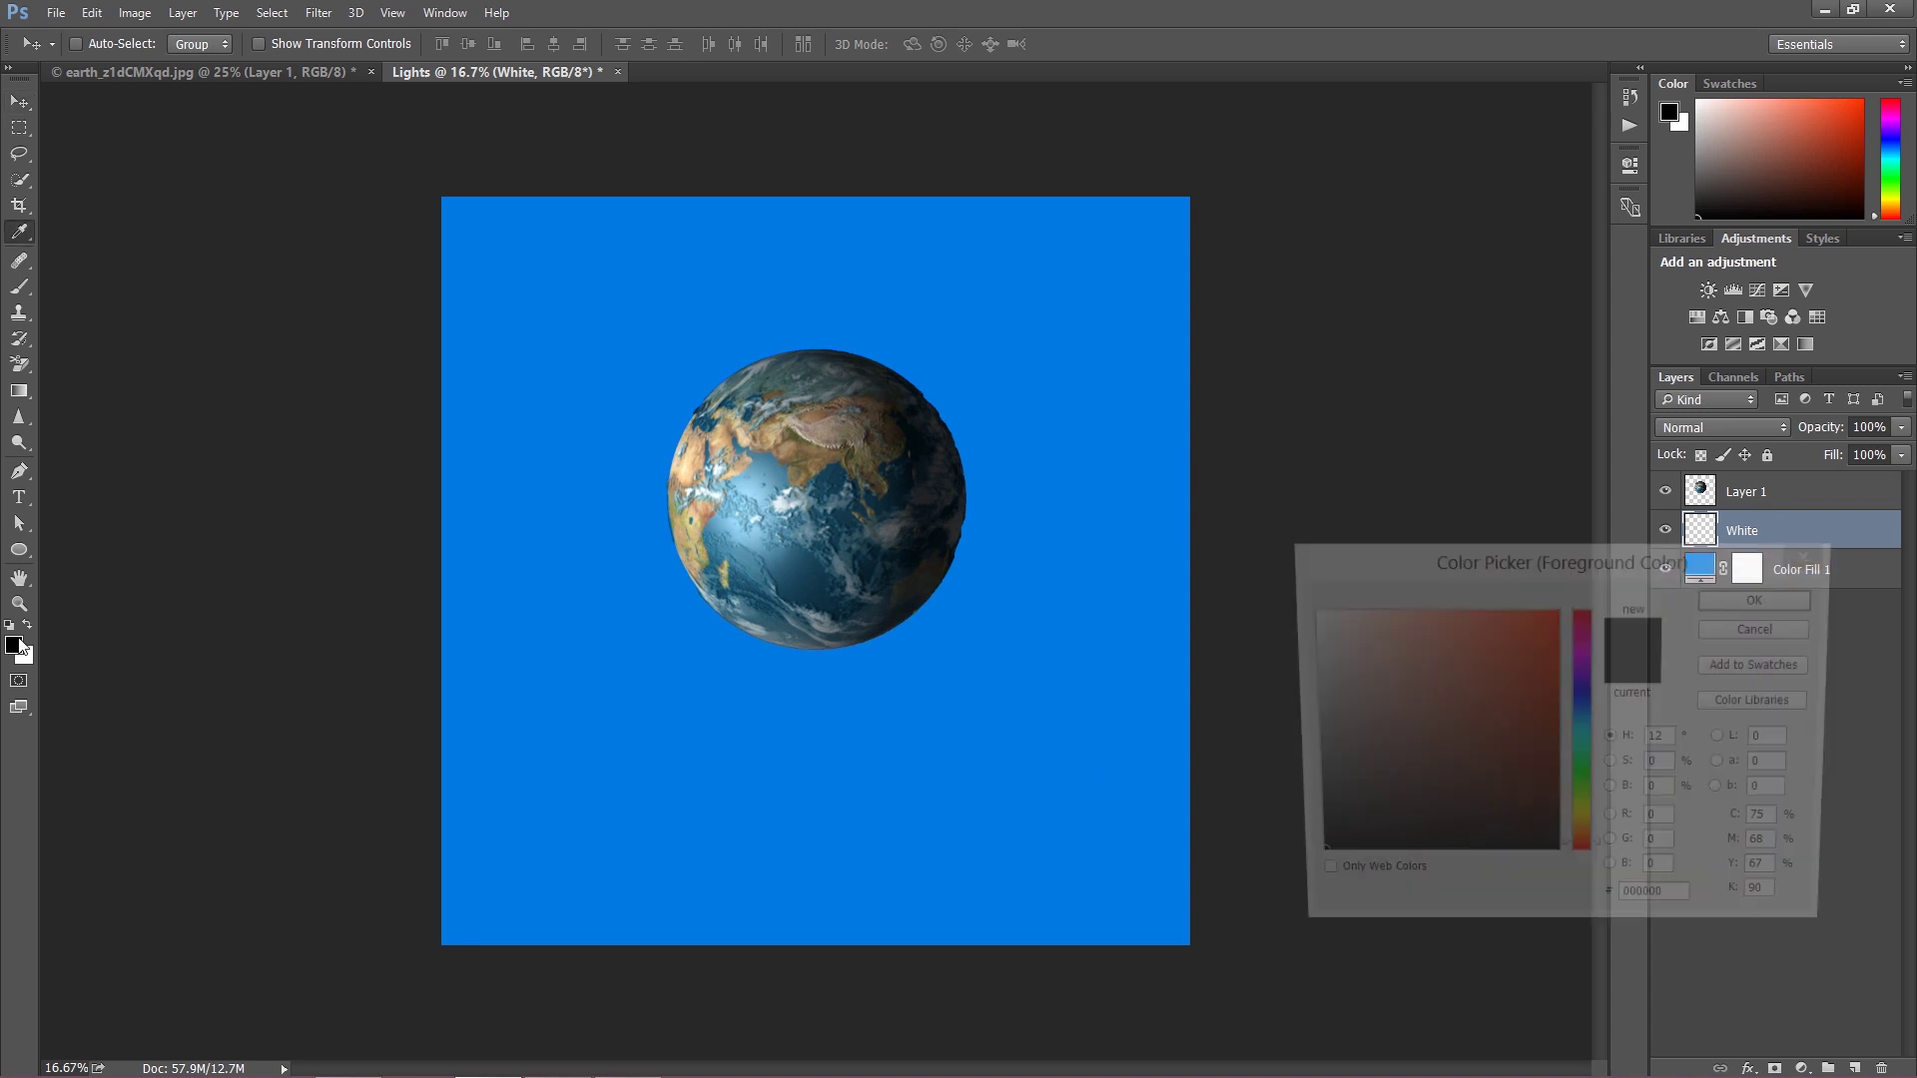
{"action": "type", "text": "ffffff"}
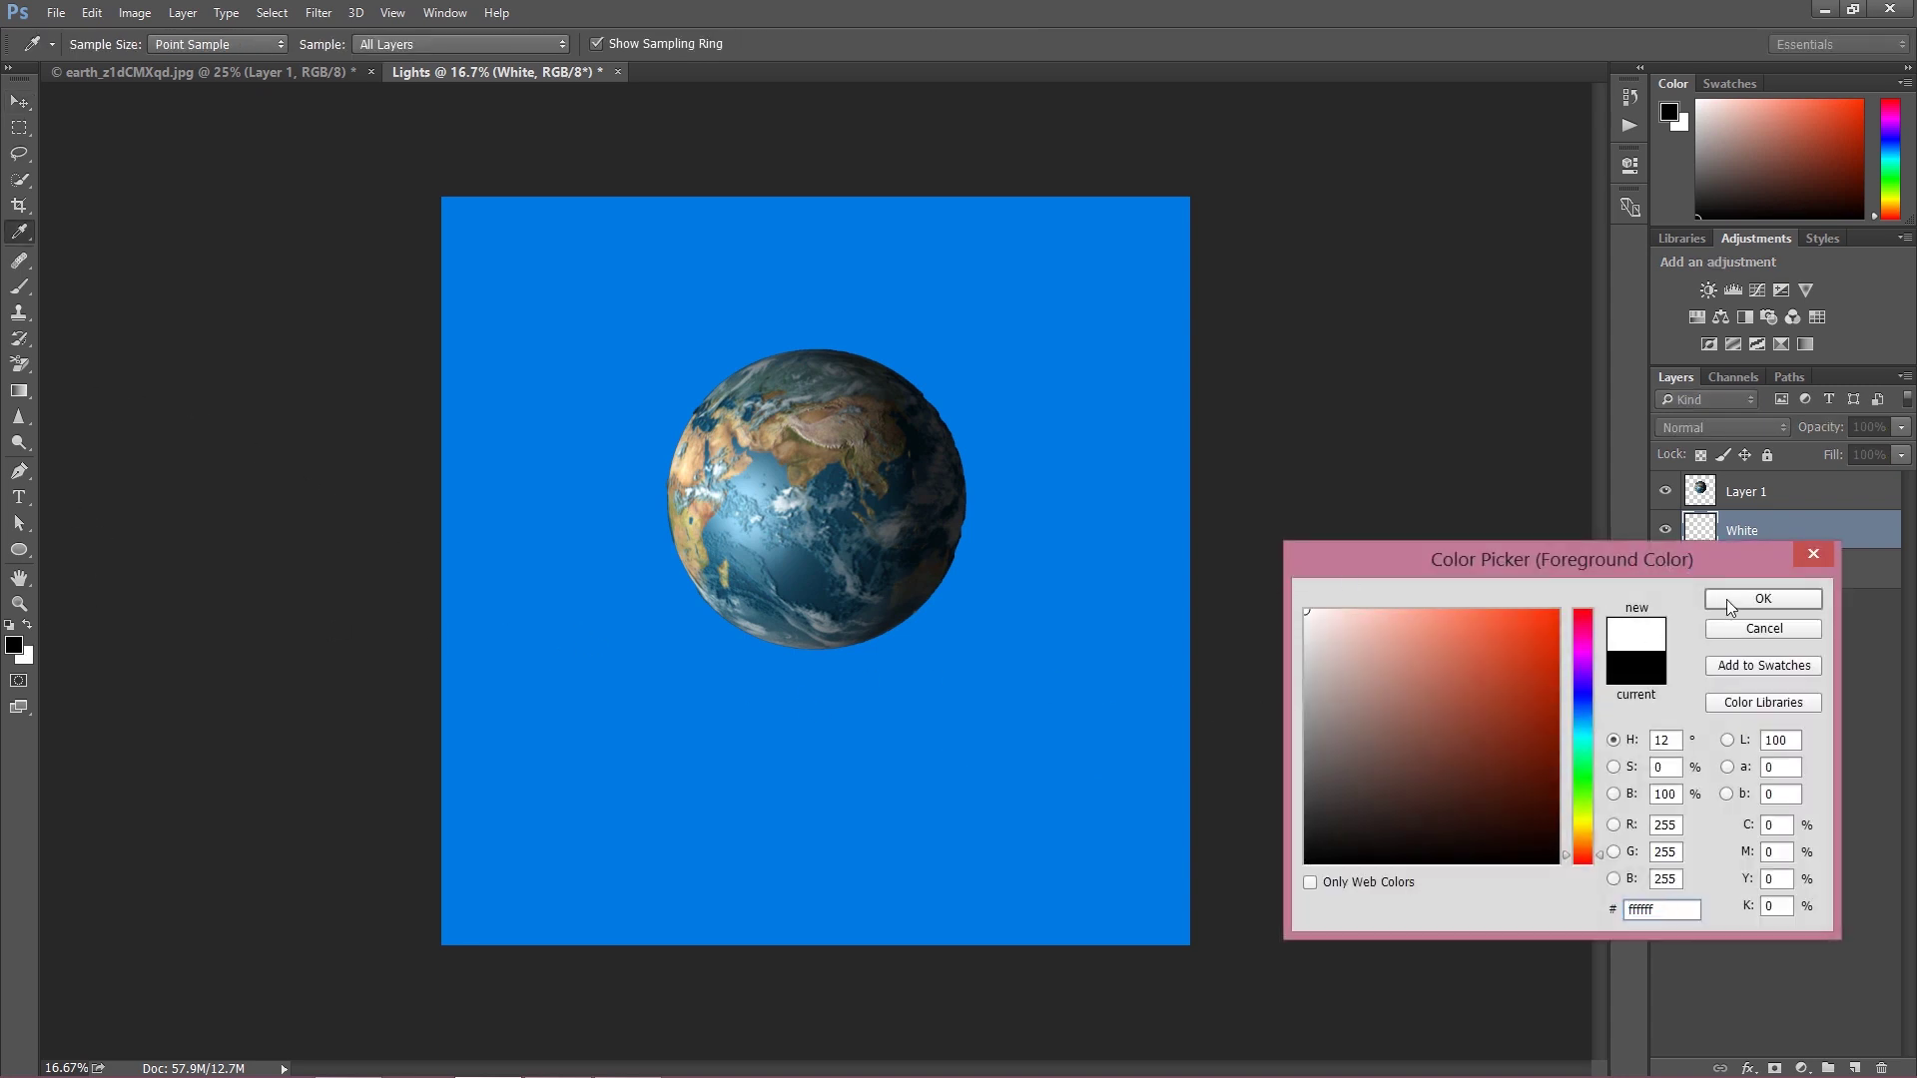
{"action": "left_click", "coordinate": [1727, 600]}
Choose the soft 120 px brush and enlarge it.
{"action": "left_click", "coordinate": [18, 287]}
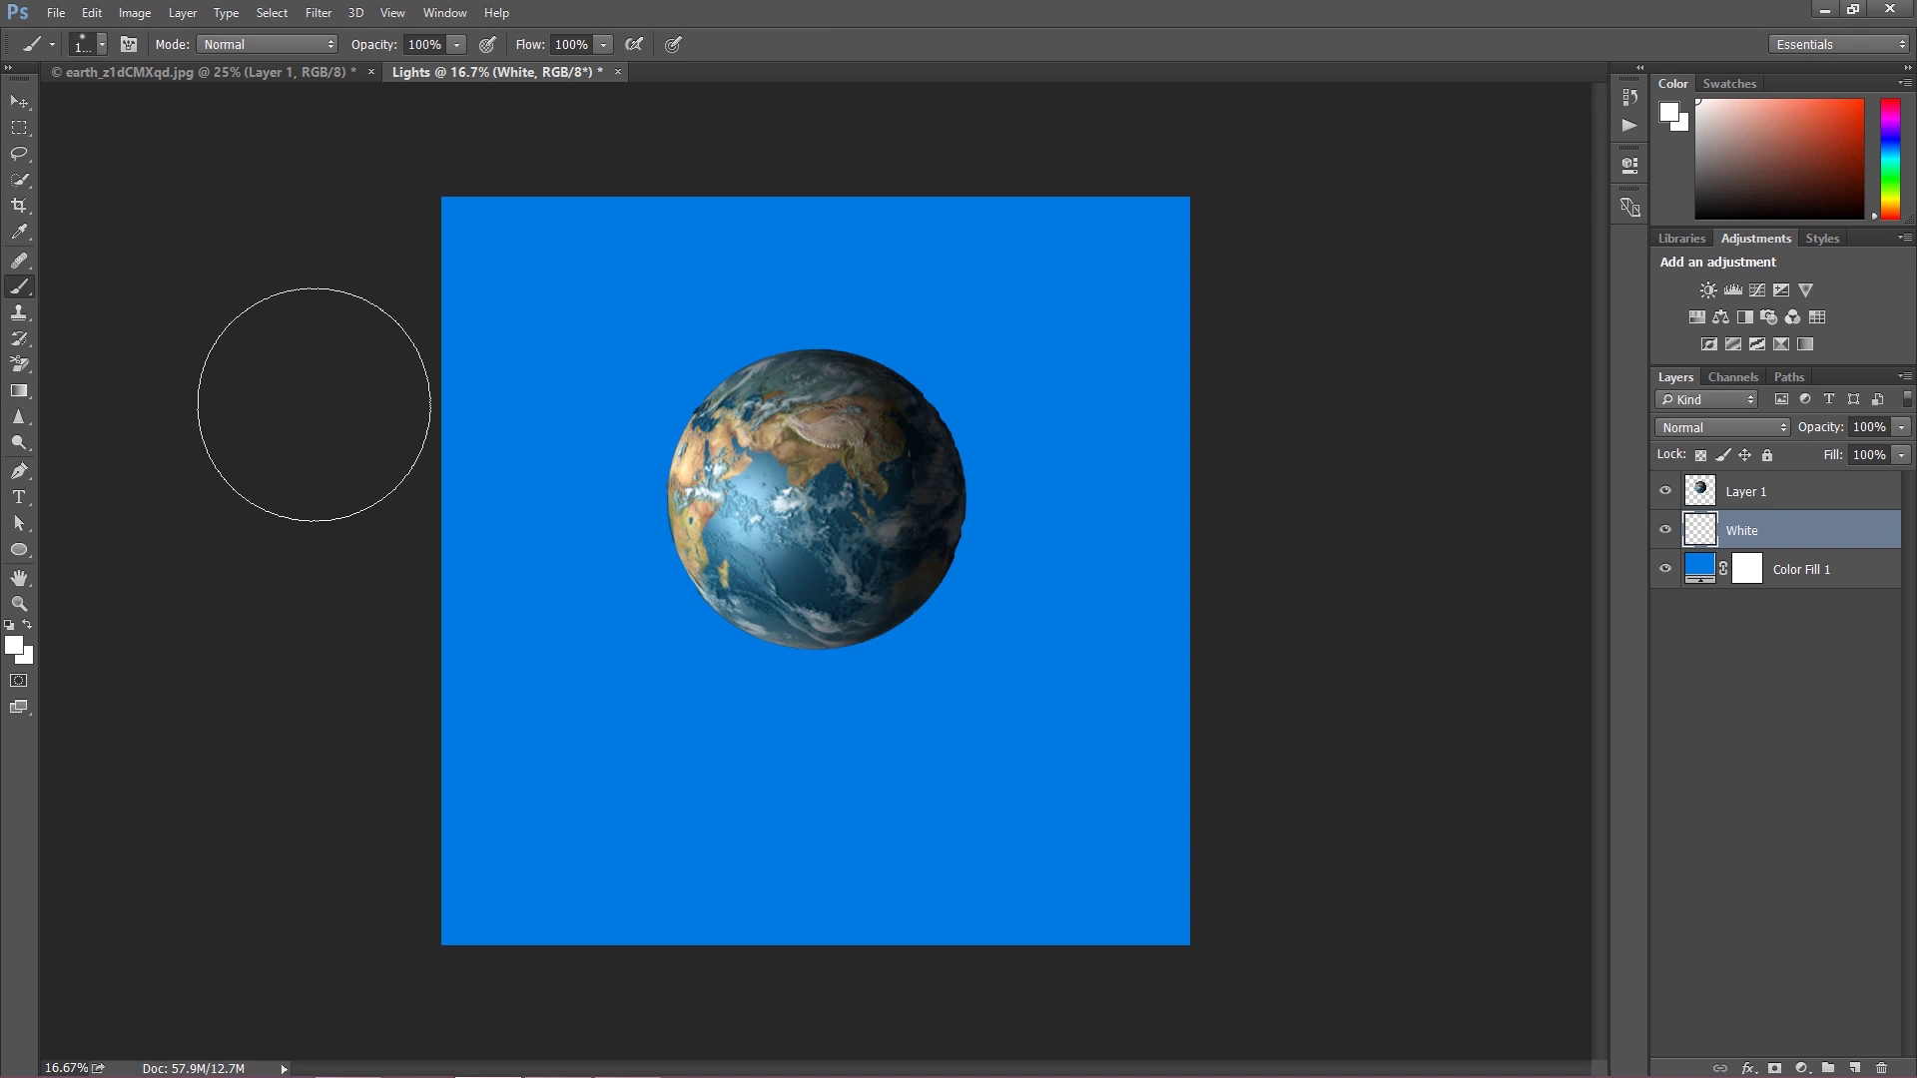
{"action": "left_click", "coordinate": [101, 43]}
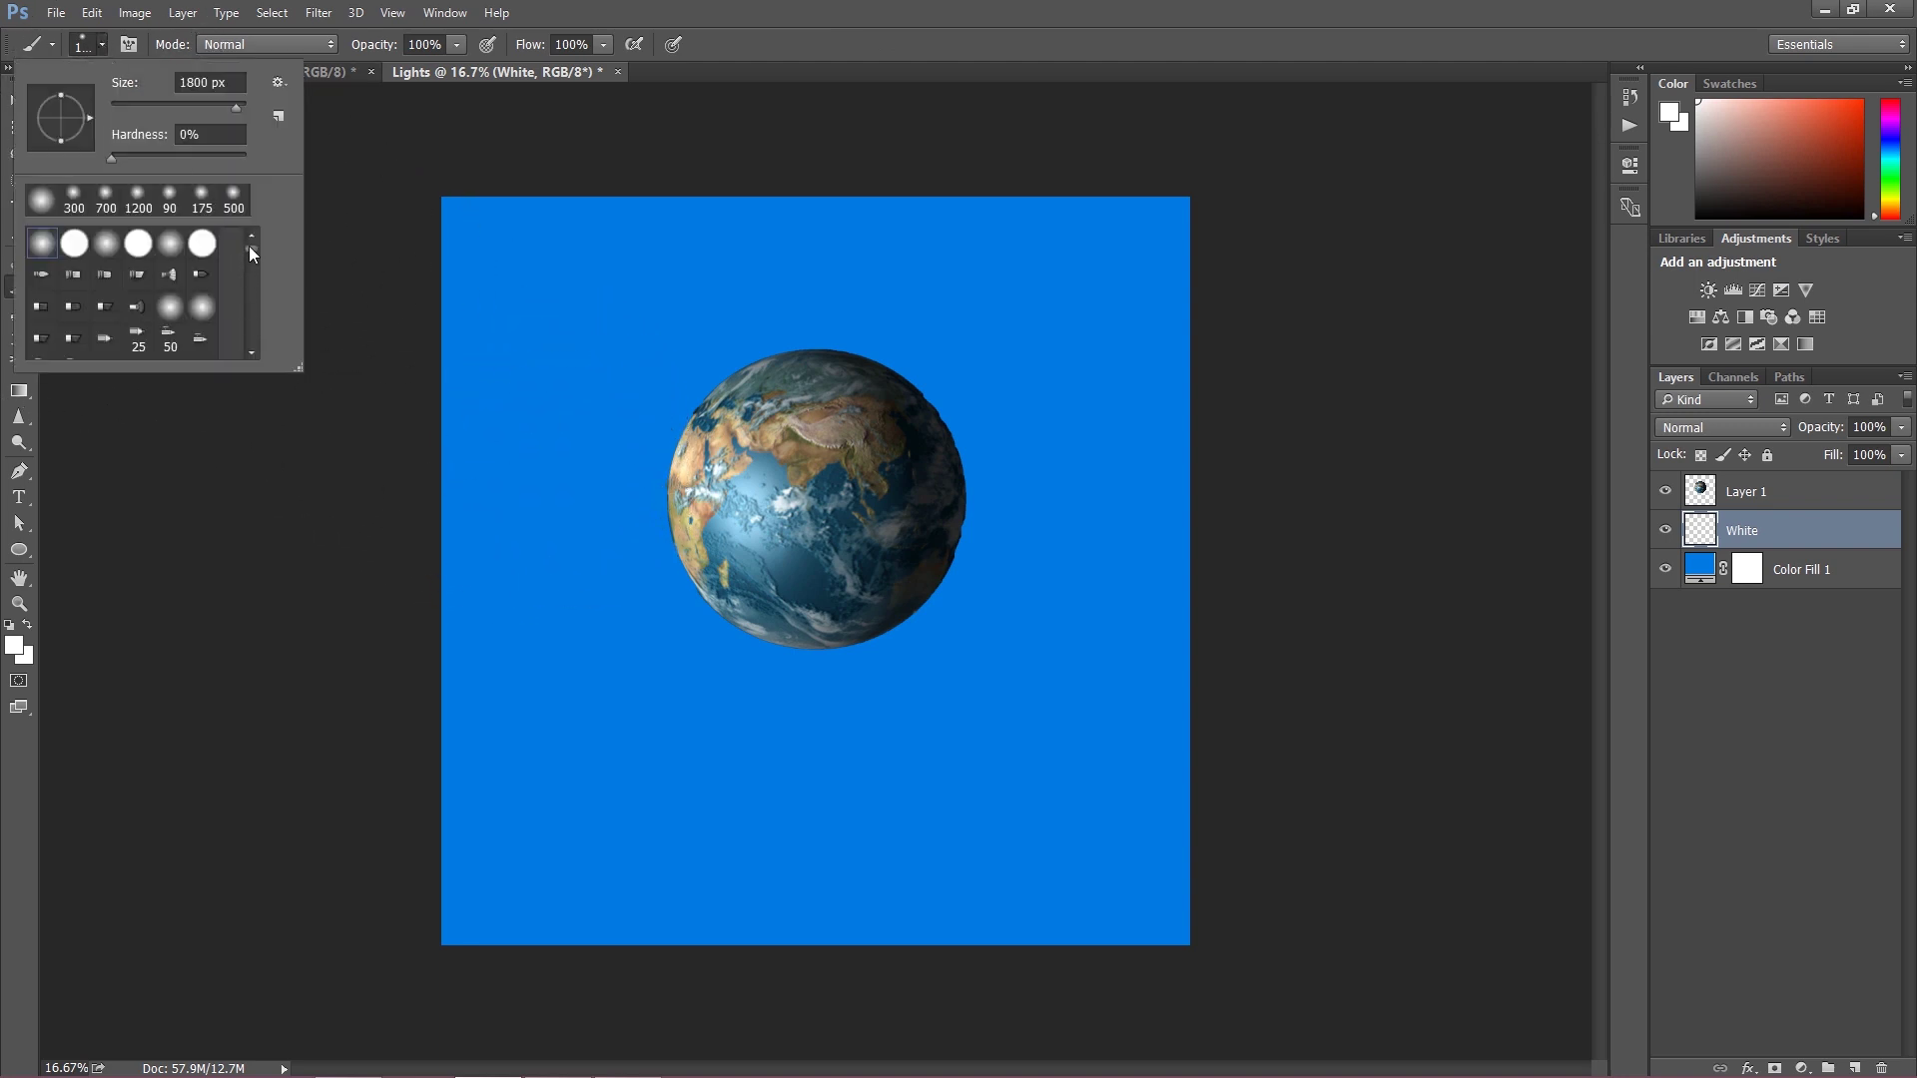
{"action": "scroll", "coordinate": [237, 310], "scroll_direction": "down", "scroll_amount": 5}
{"action": "left_click", "coordinate": [76, 343]}
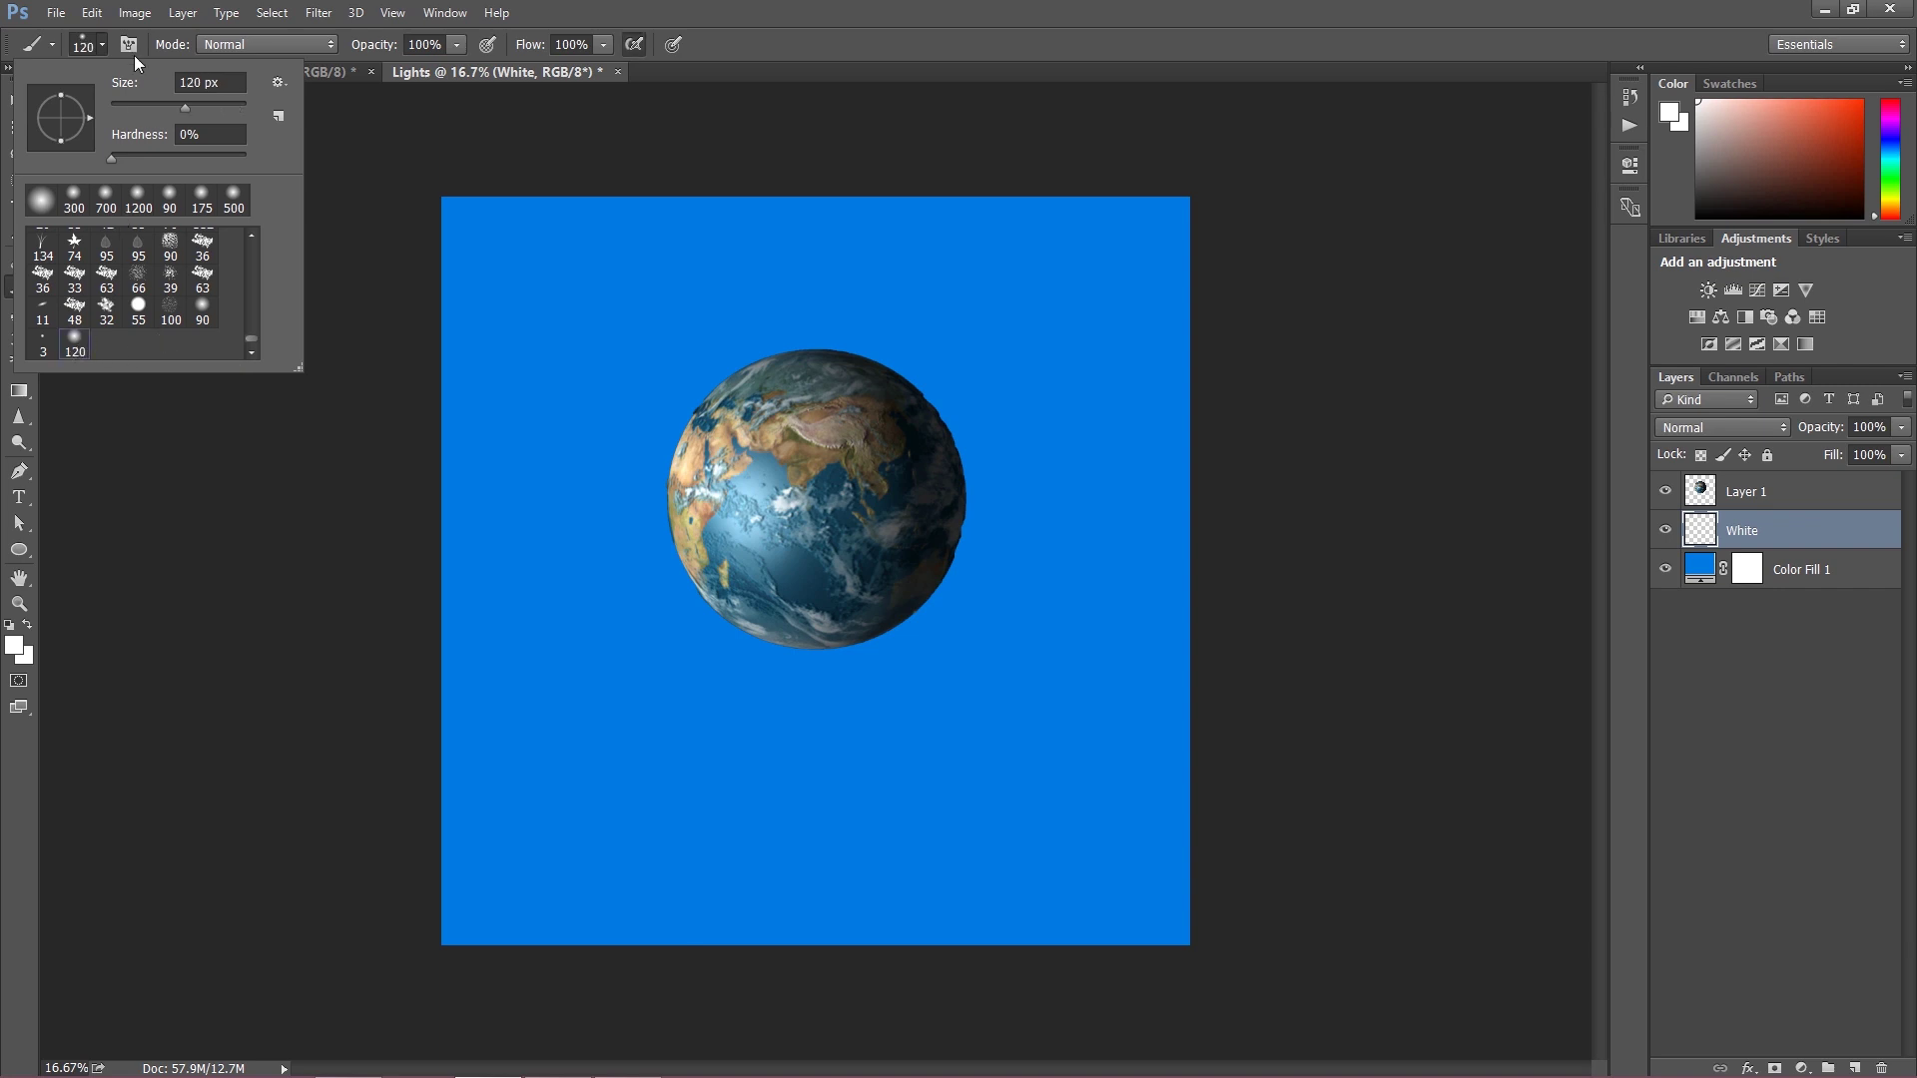
{"action": "left_click", "coordinate": [96, 50]}
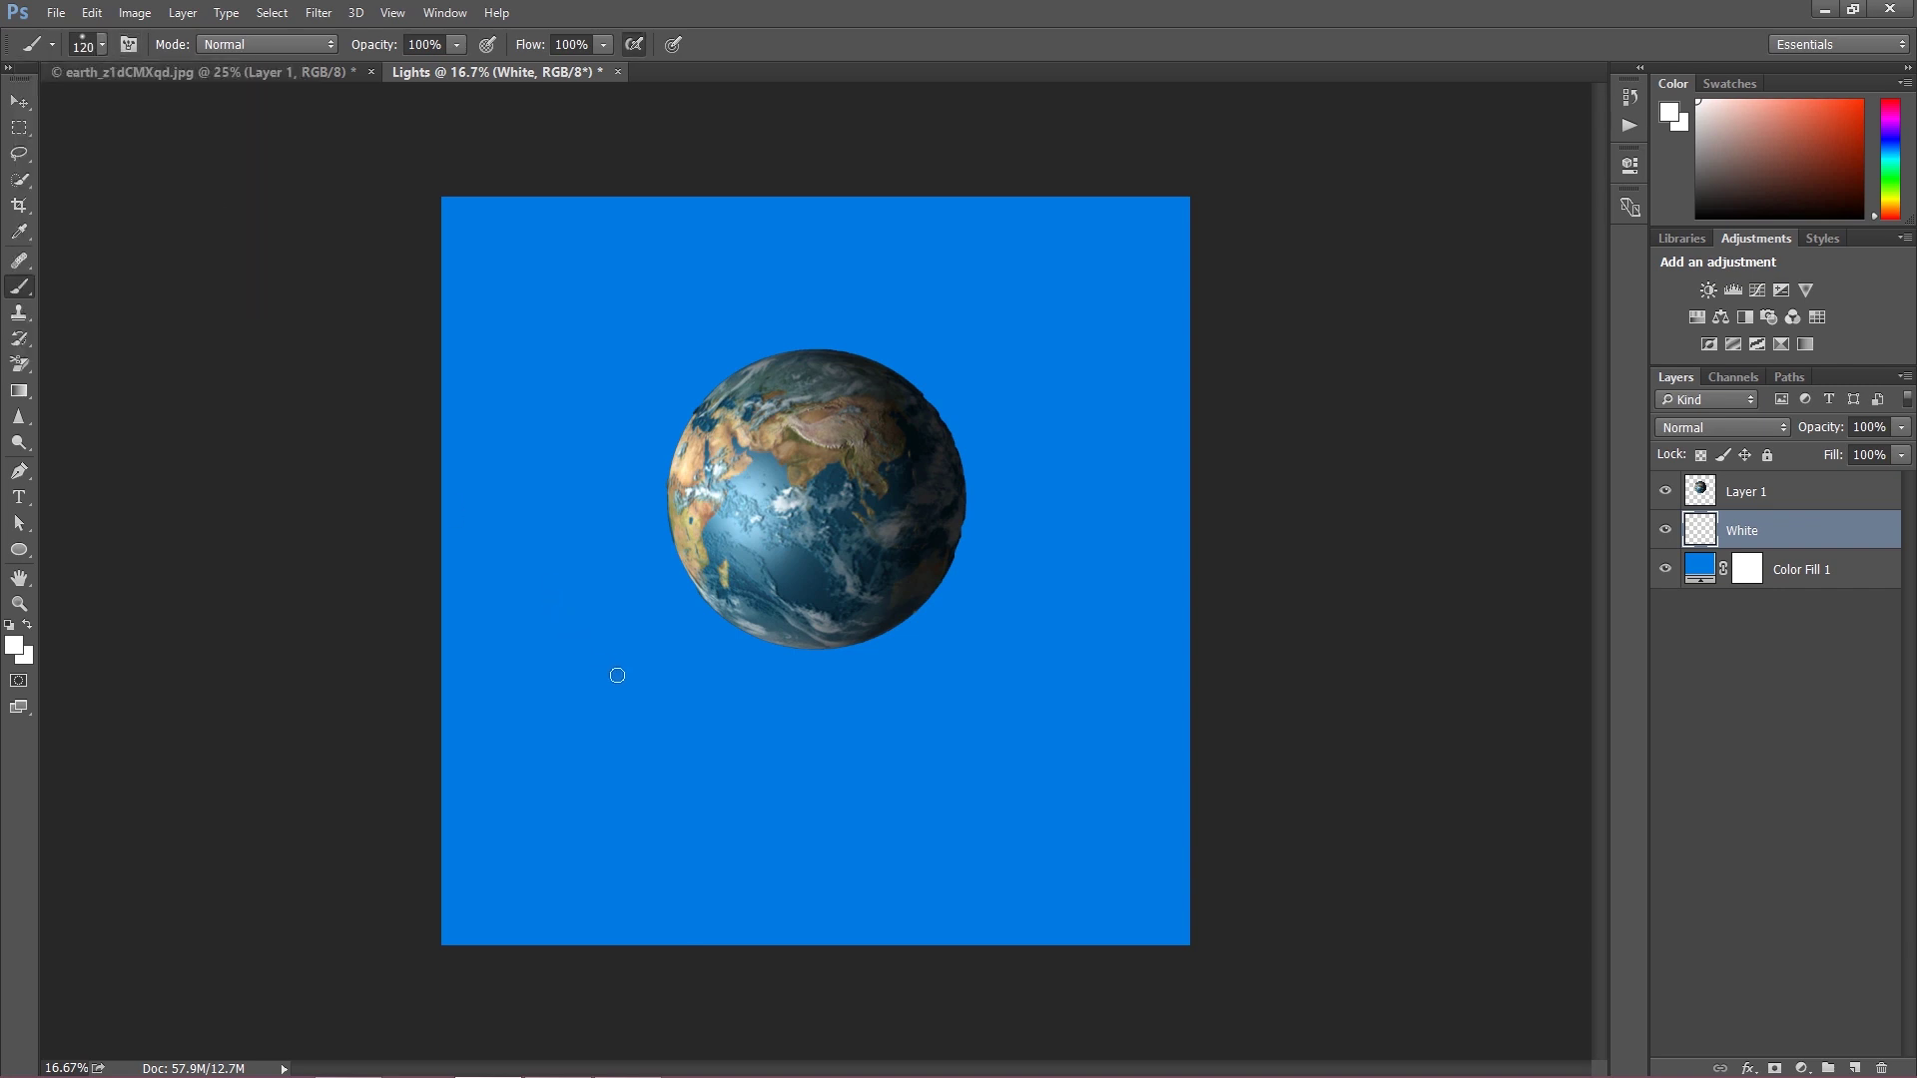
{"action": "key", "text": "bracketright"}
{"action": "key", "text": "bracketright"}
{"action": "key", "text": "bracketright"}
{"action": "key", "text": "bracketright"}
{"action": "key", "text": "bracketright"}
{"action": "key", "text": "bracketright"}
{"action": "key", "text": "bracketright"}
{"action": "key", "text": "bracketright"}
{"action": "key", "text": "bracketright"}
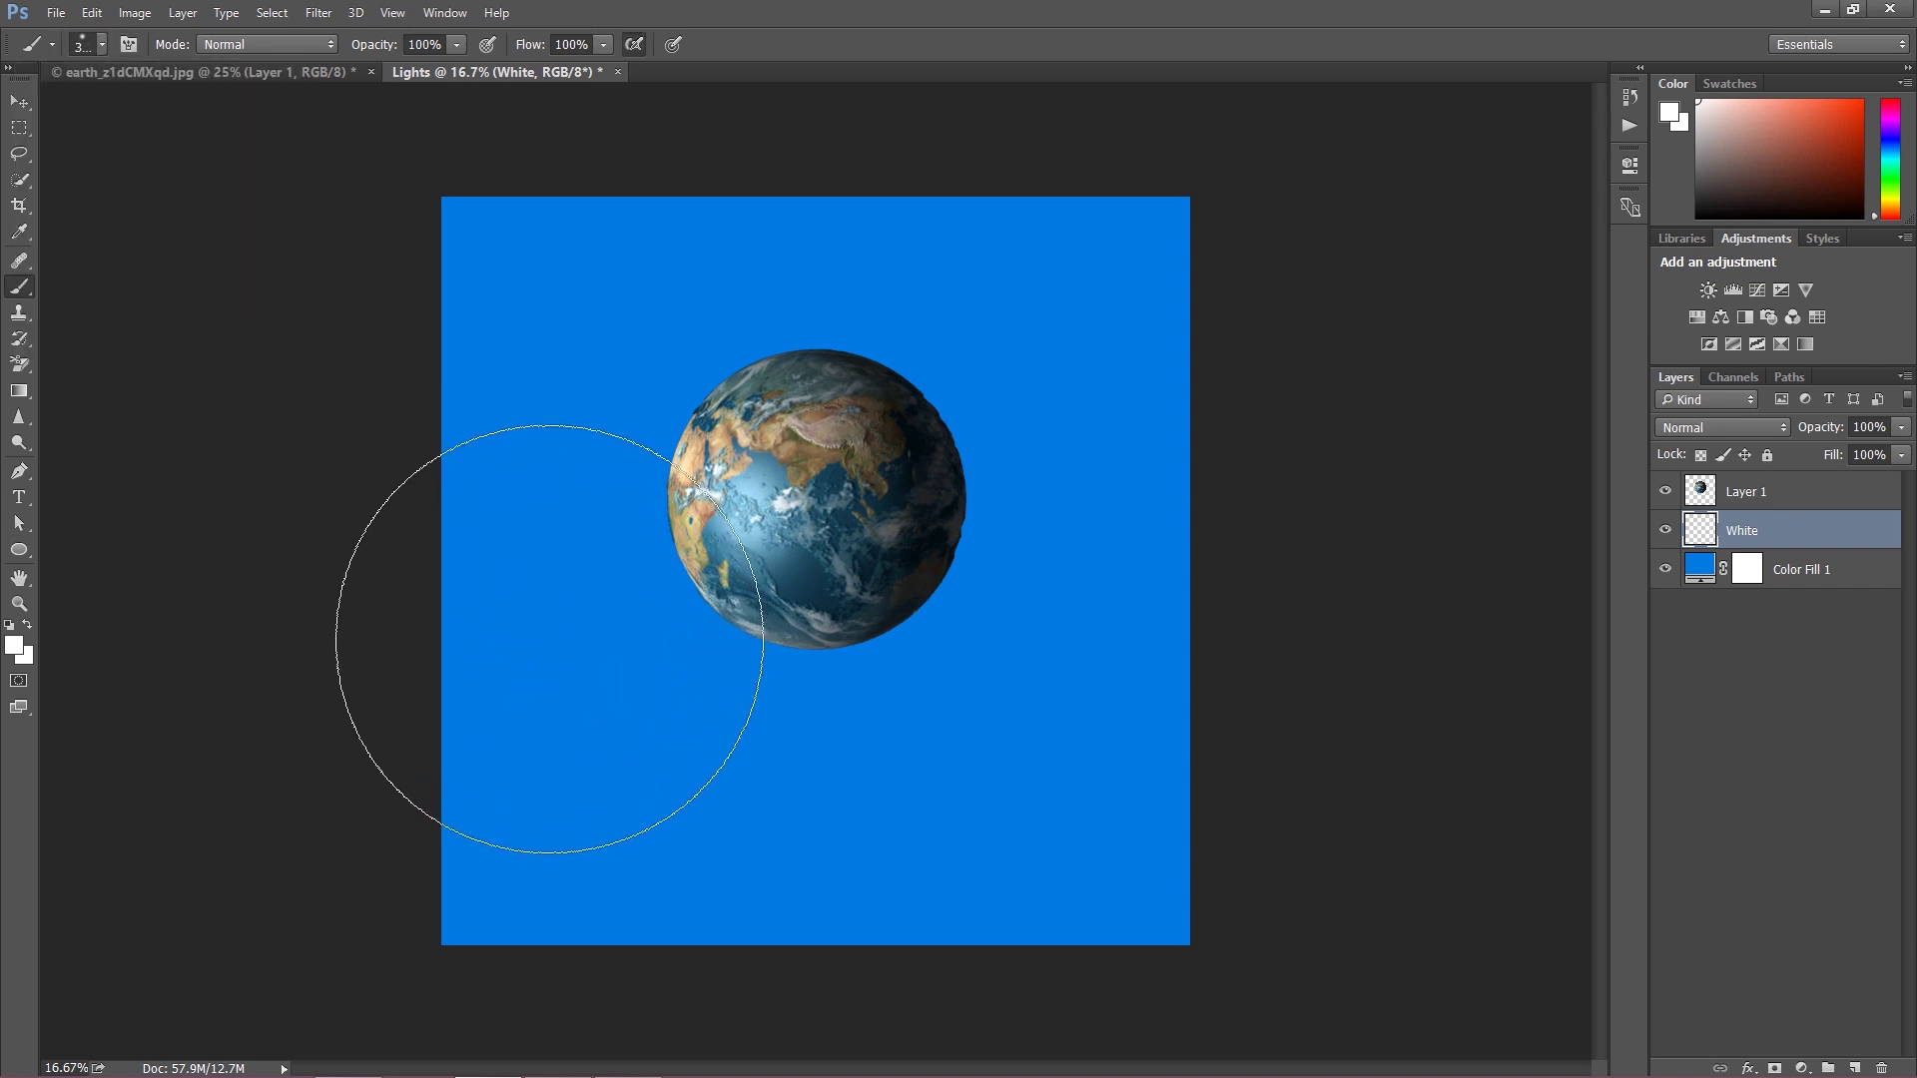
{"action": "key", "text": "bracketright"}
{"action": "key", "text": "bracketright"}
Paint soft white across the lower canvas and lower the White layer's opacity to 58%.
{"action": "left_click", "coordinate": [527, 733]}
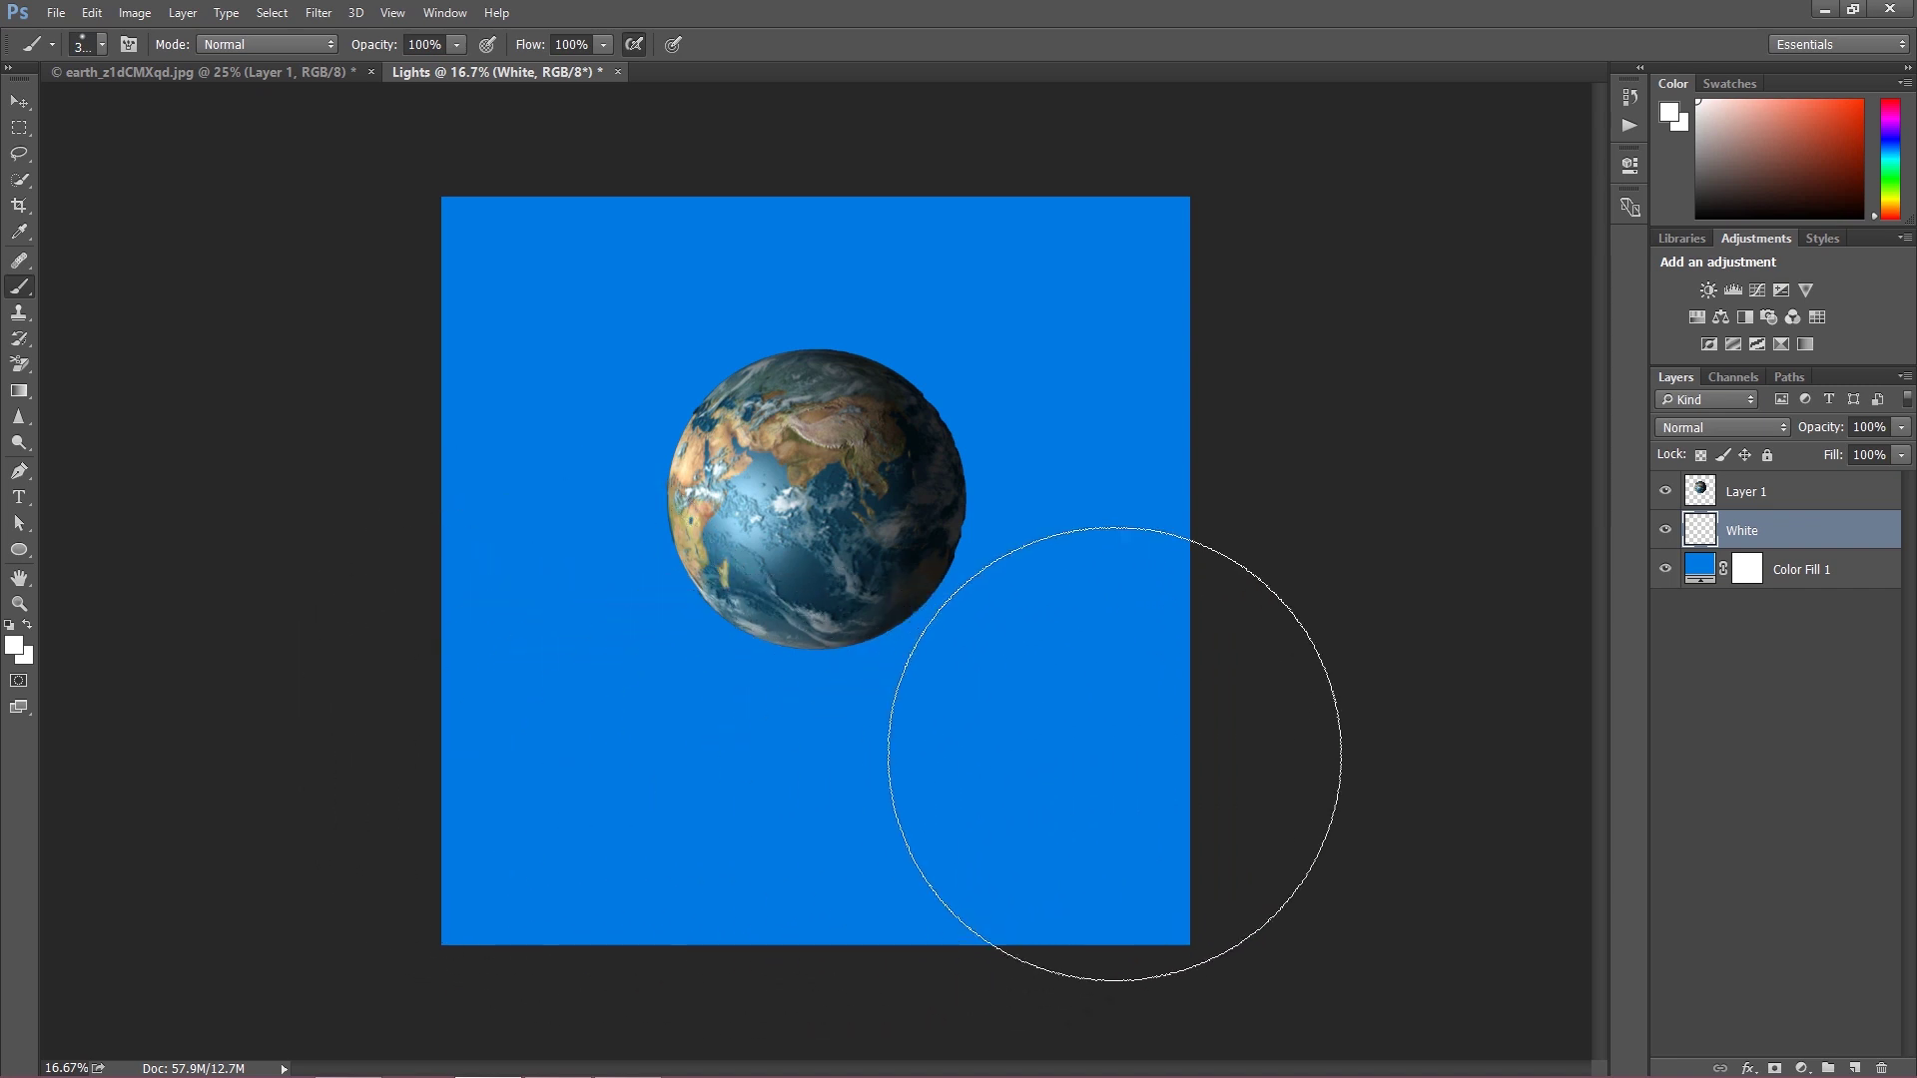
{"action": "left_click", "coordinate": [1063, 769]}
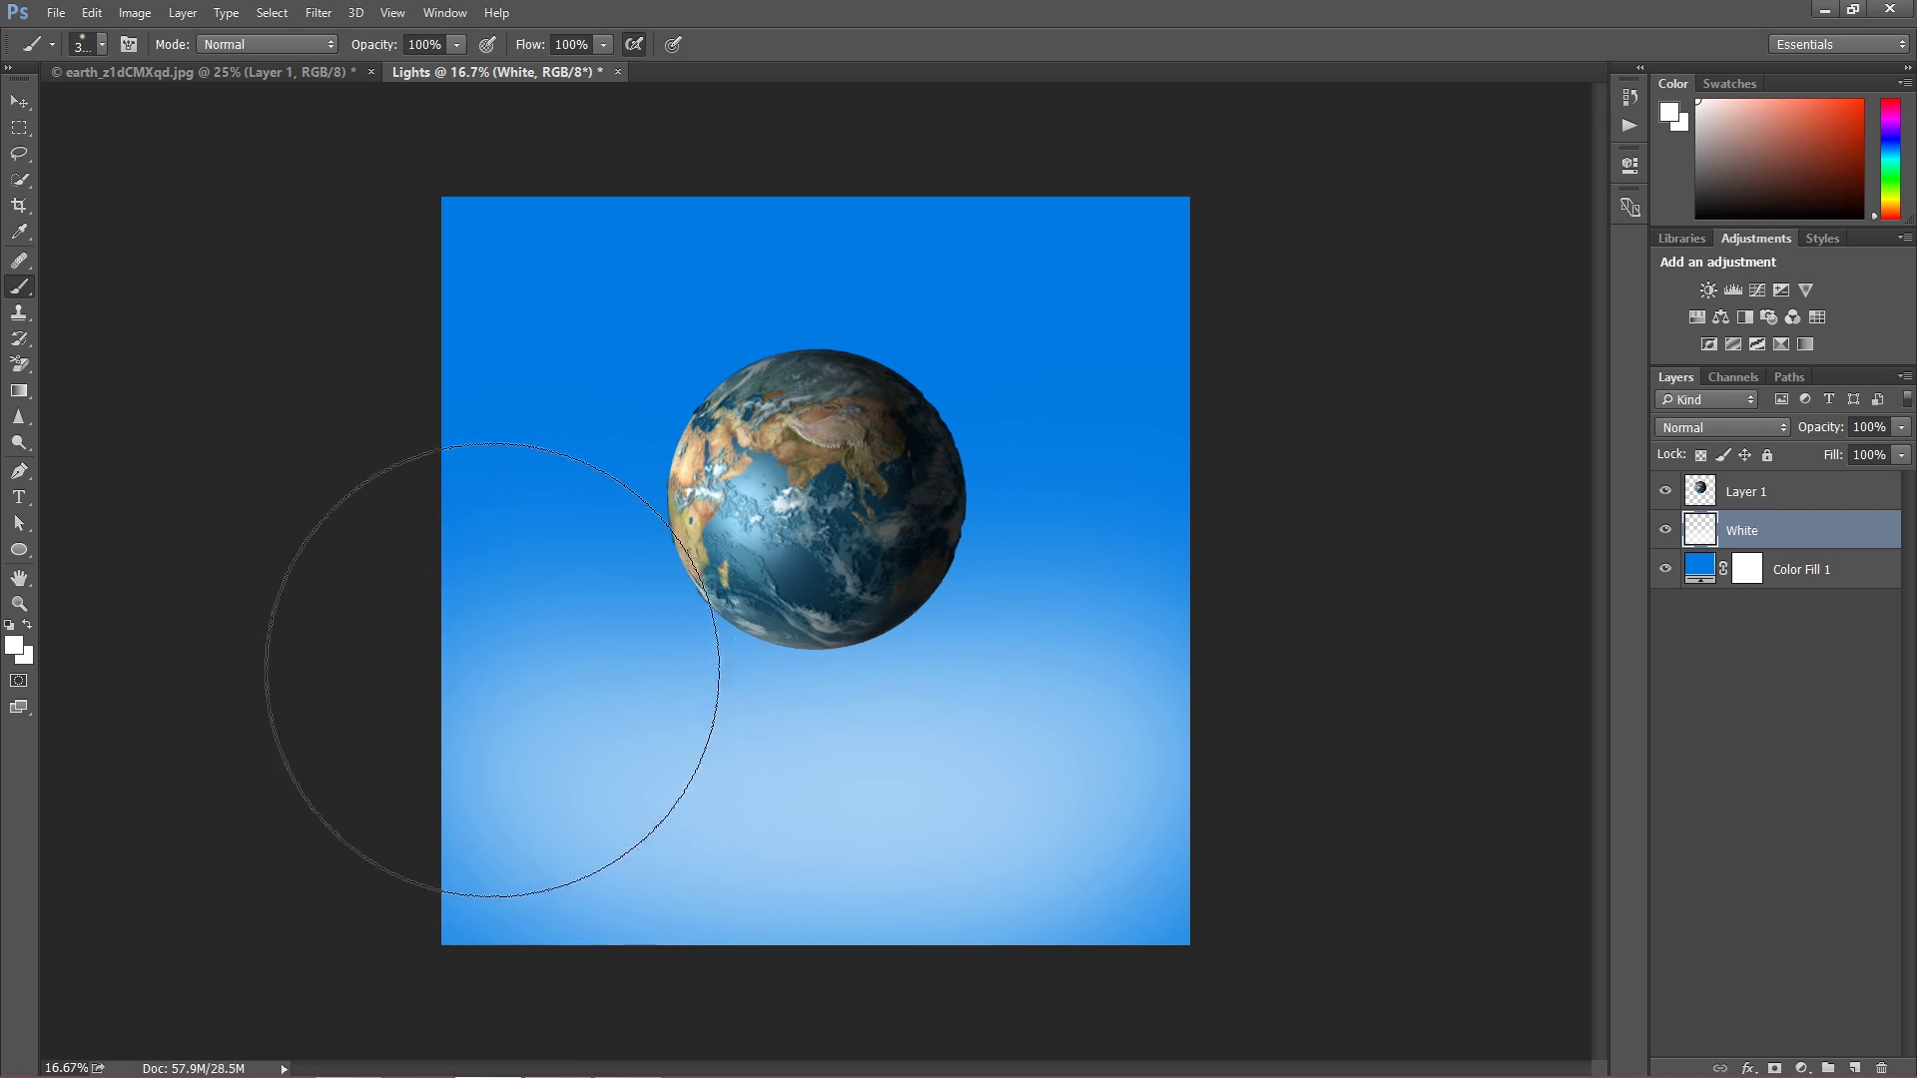
{"action": "left_click_drag", "start_coordinate": [478, 804], "coordinate": [1104, 809]}
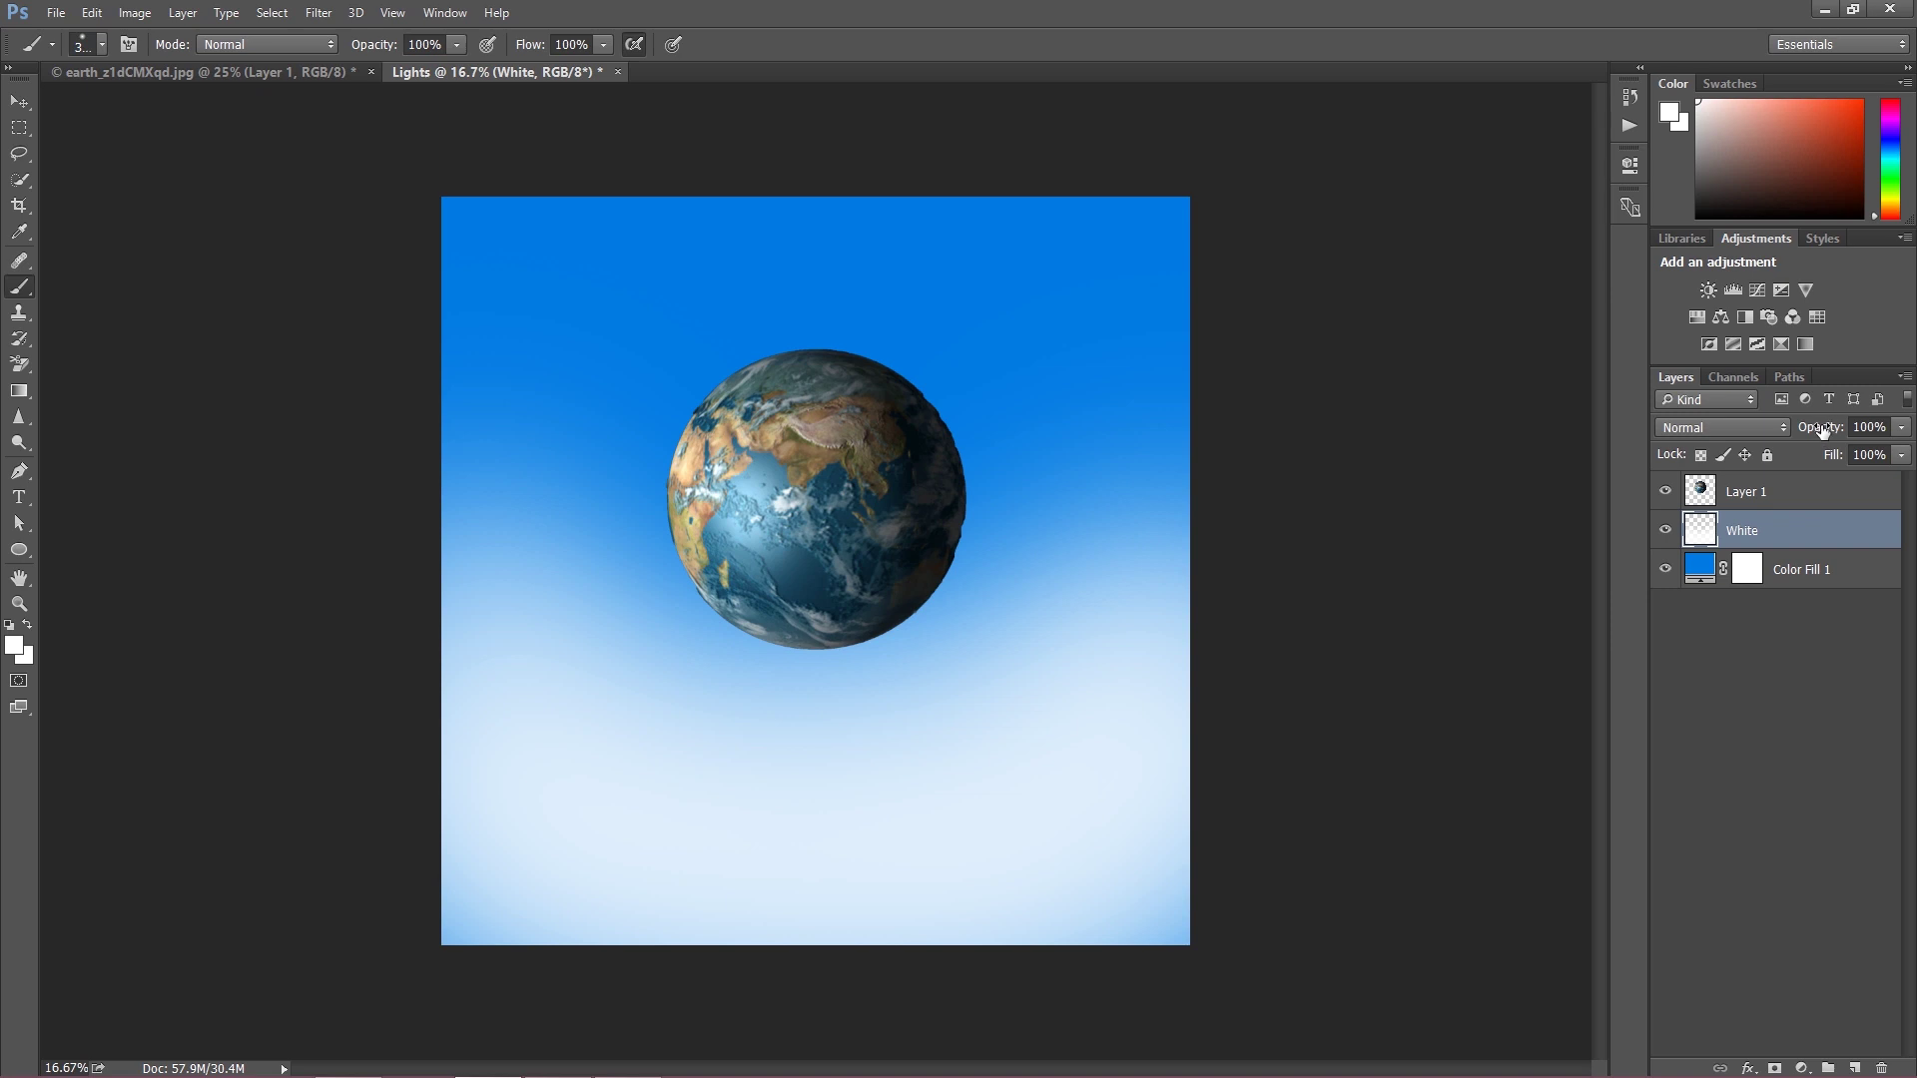
{"action": "left_click_drag", "start_coordinate": [1821, 429], "coordinate": [1778, 428]}
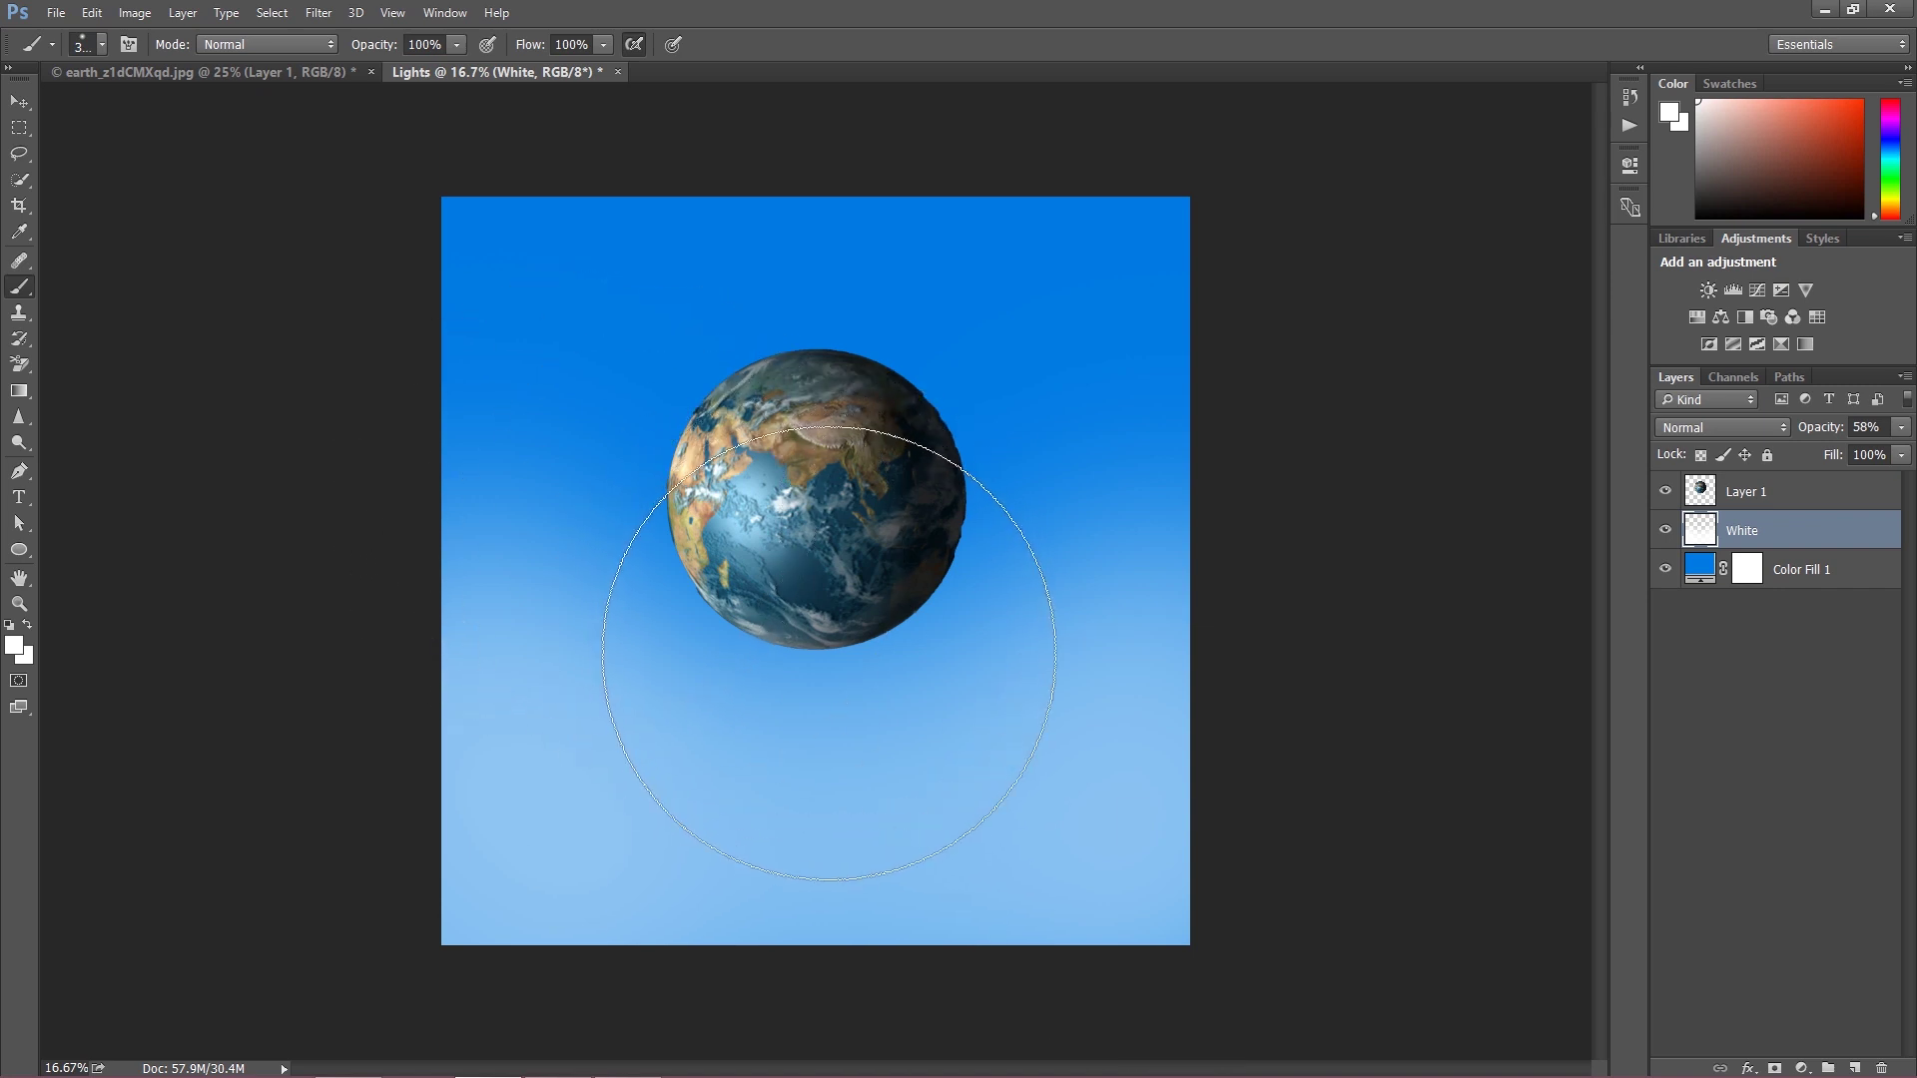
{"action": "left_click", "coordinate": [818, 636]}
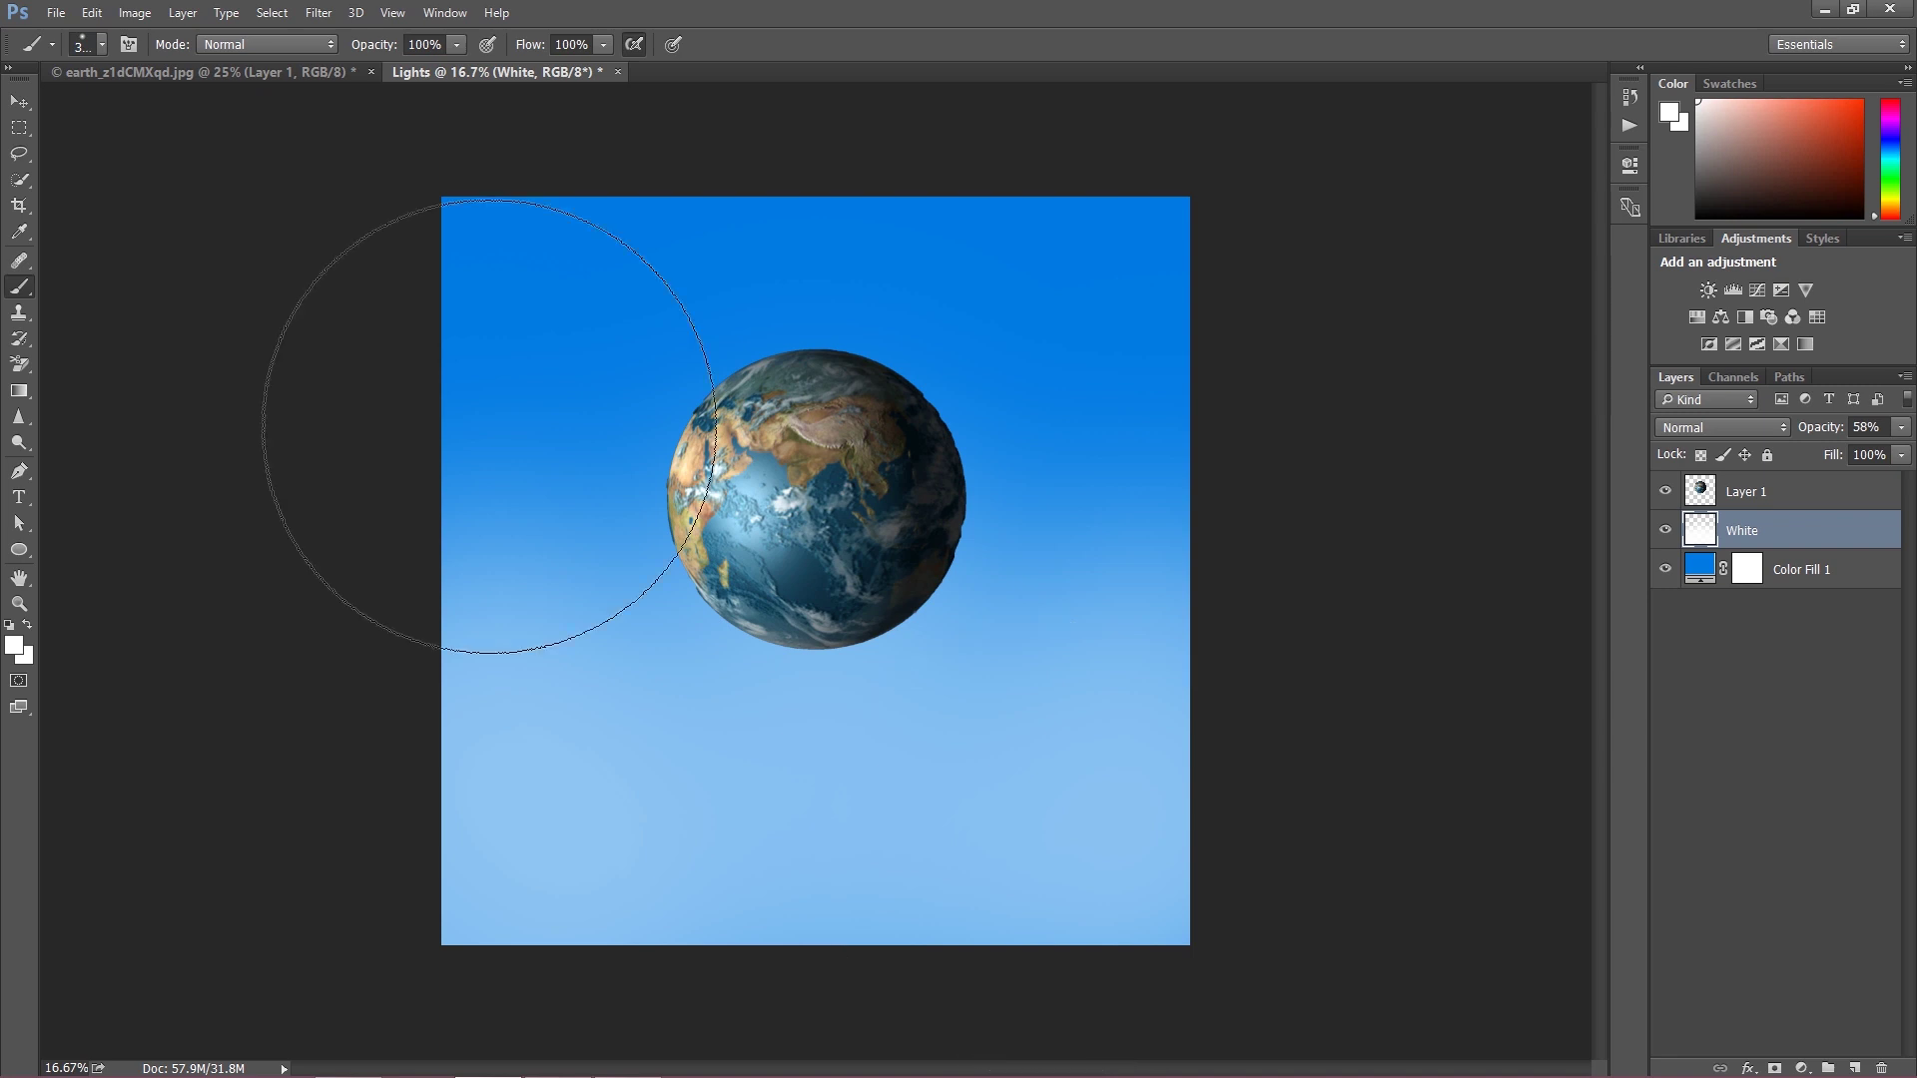
{"action": "left_click", "coordinate": [21, 103]}
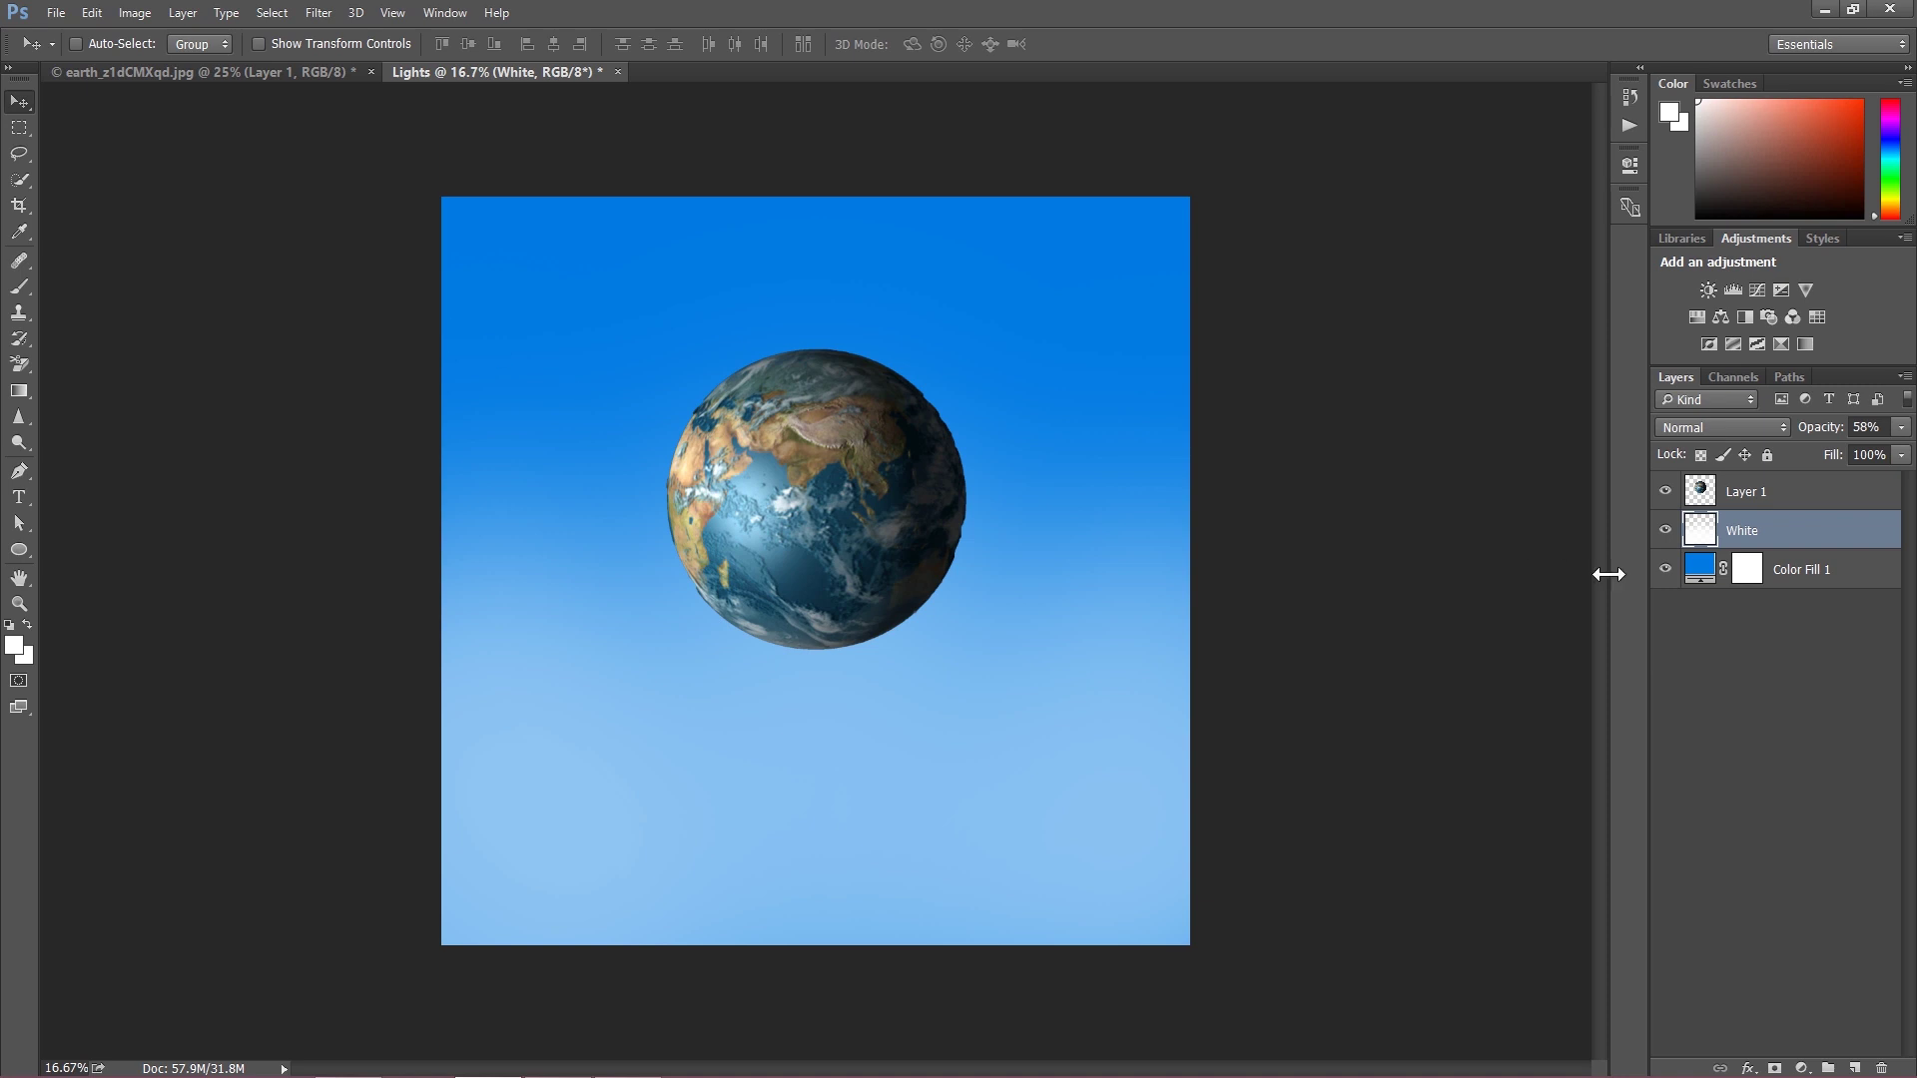
Rename Layer 1 to Planet and add a new empty layer above it.
{"action": "double_click", "coordinate": [1746, 495]}
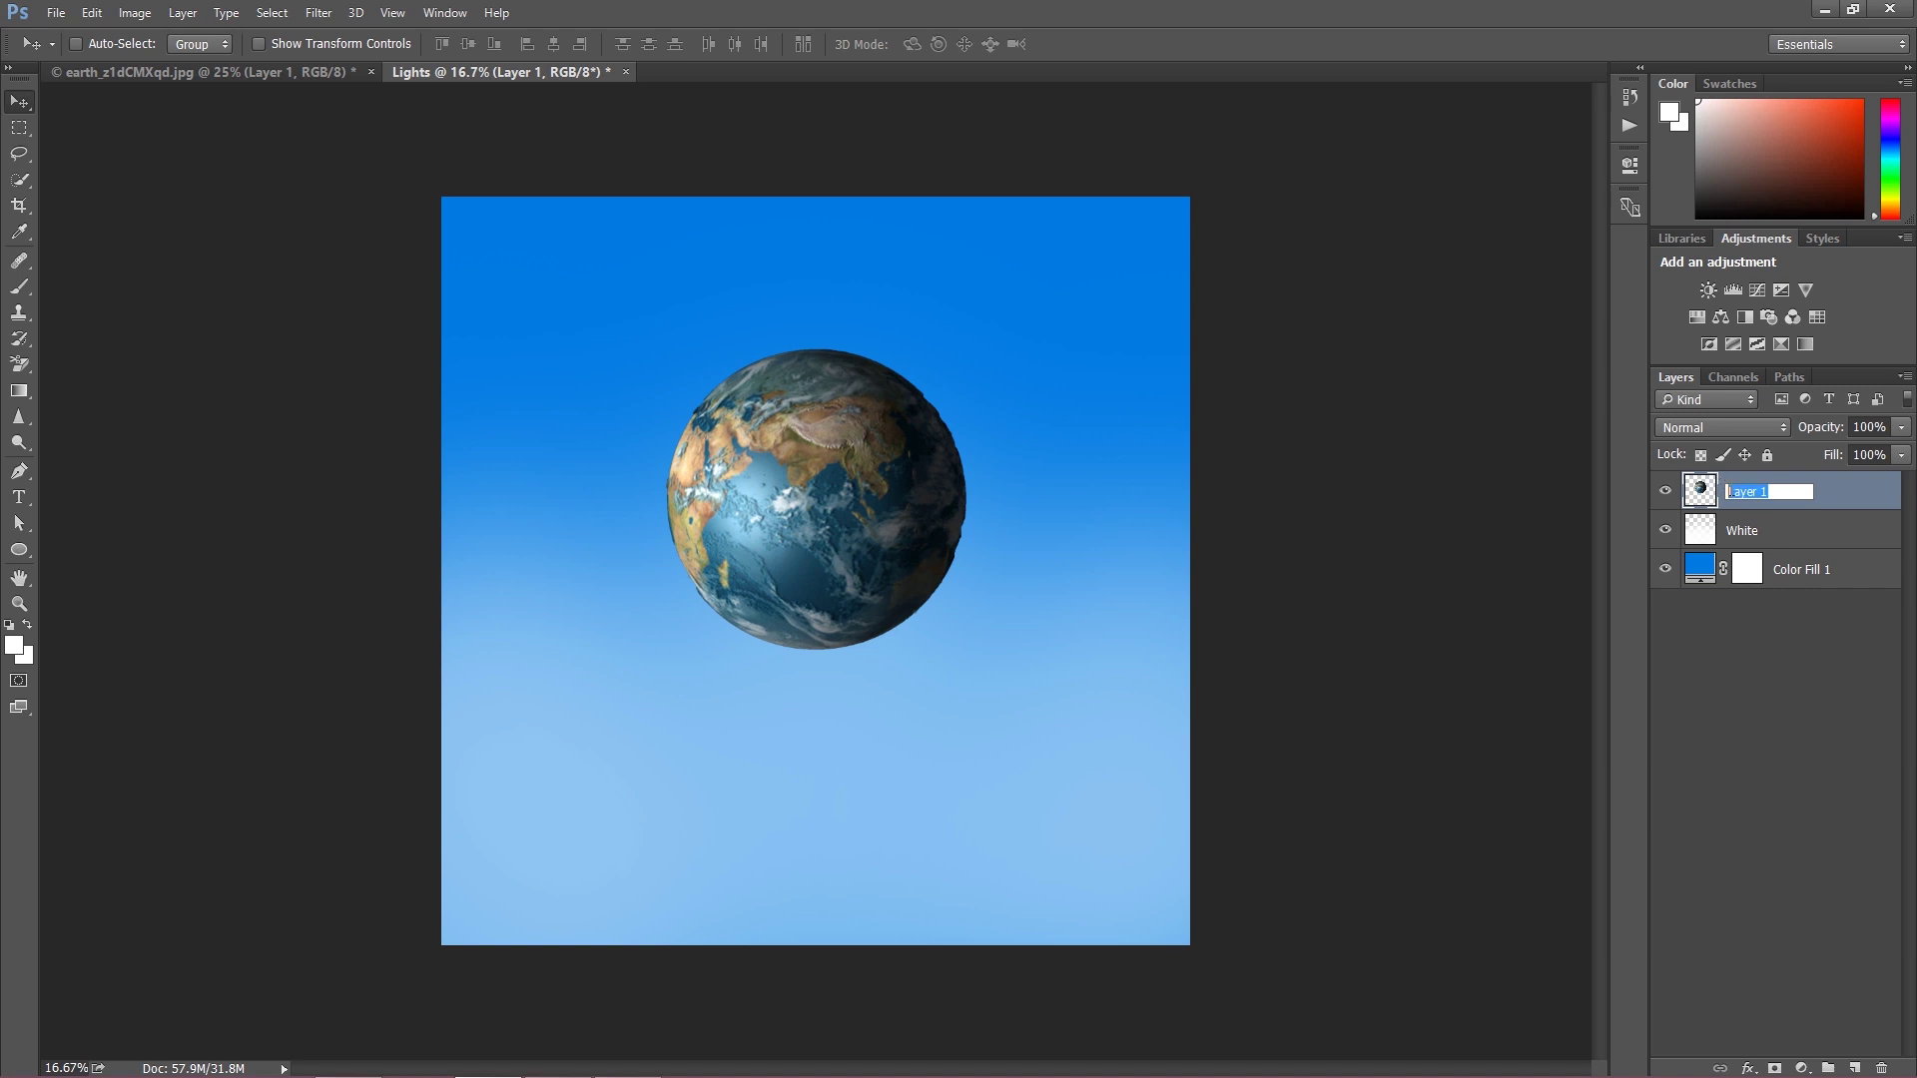
{"action": "type", "text": "Planet"}
{"action": "key", "text": "Return"}
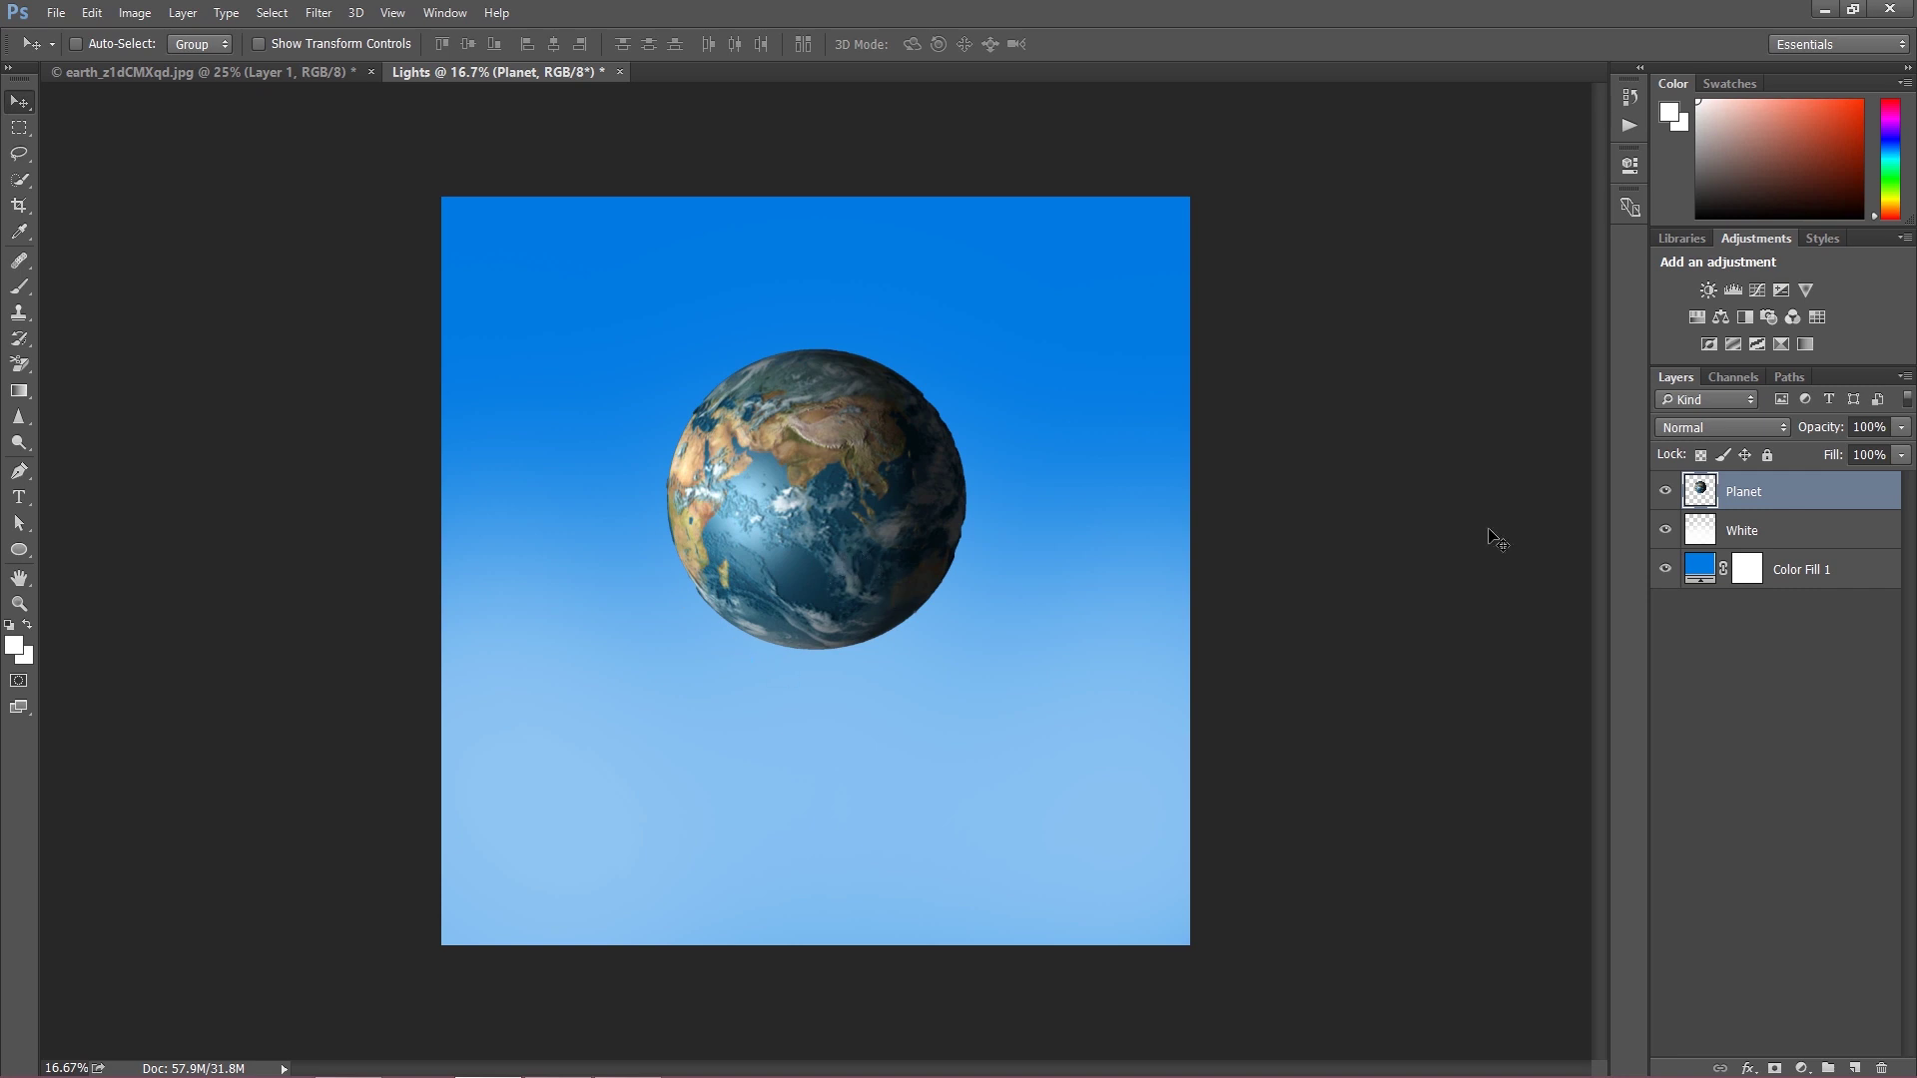
{"action": "left_click", "coordinate": [1854, 1066]}
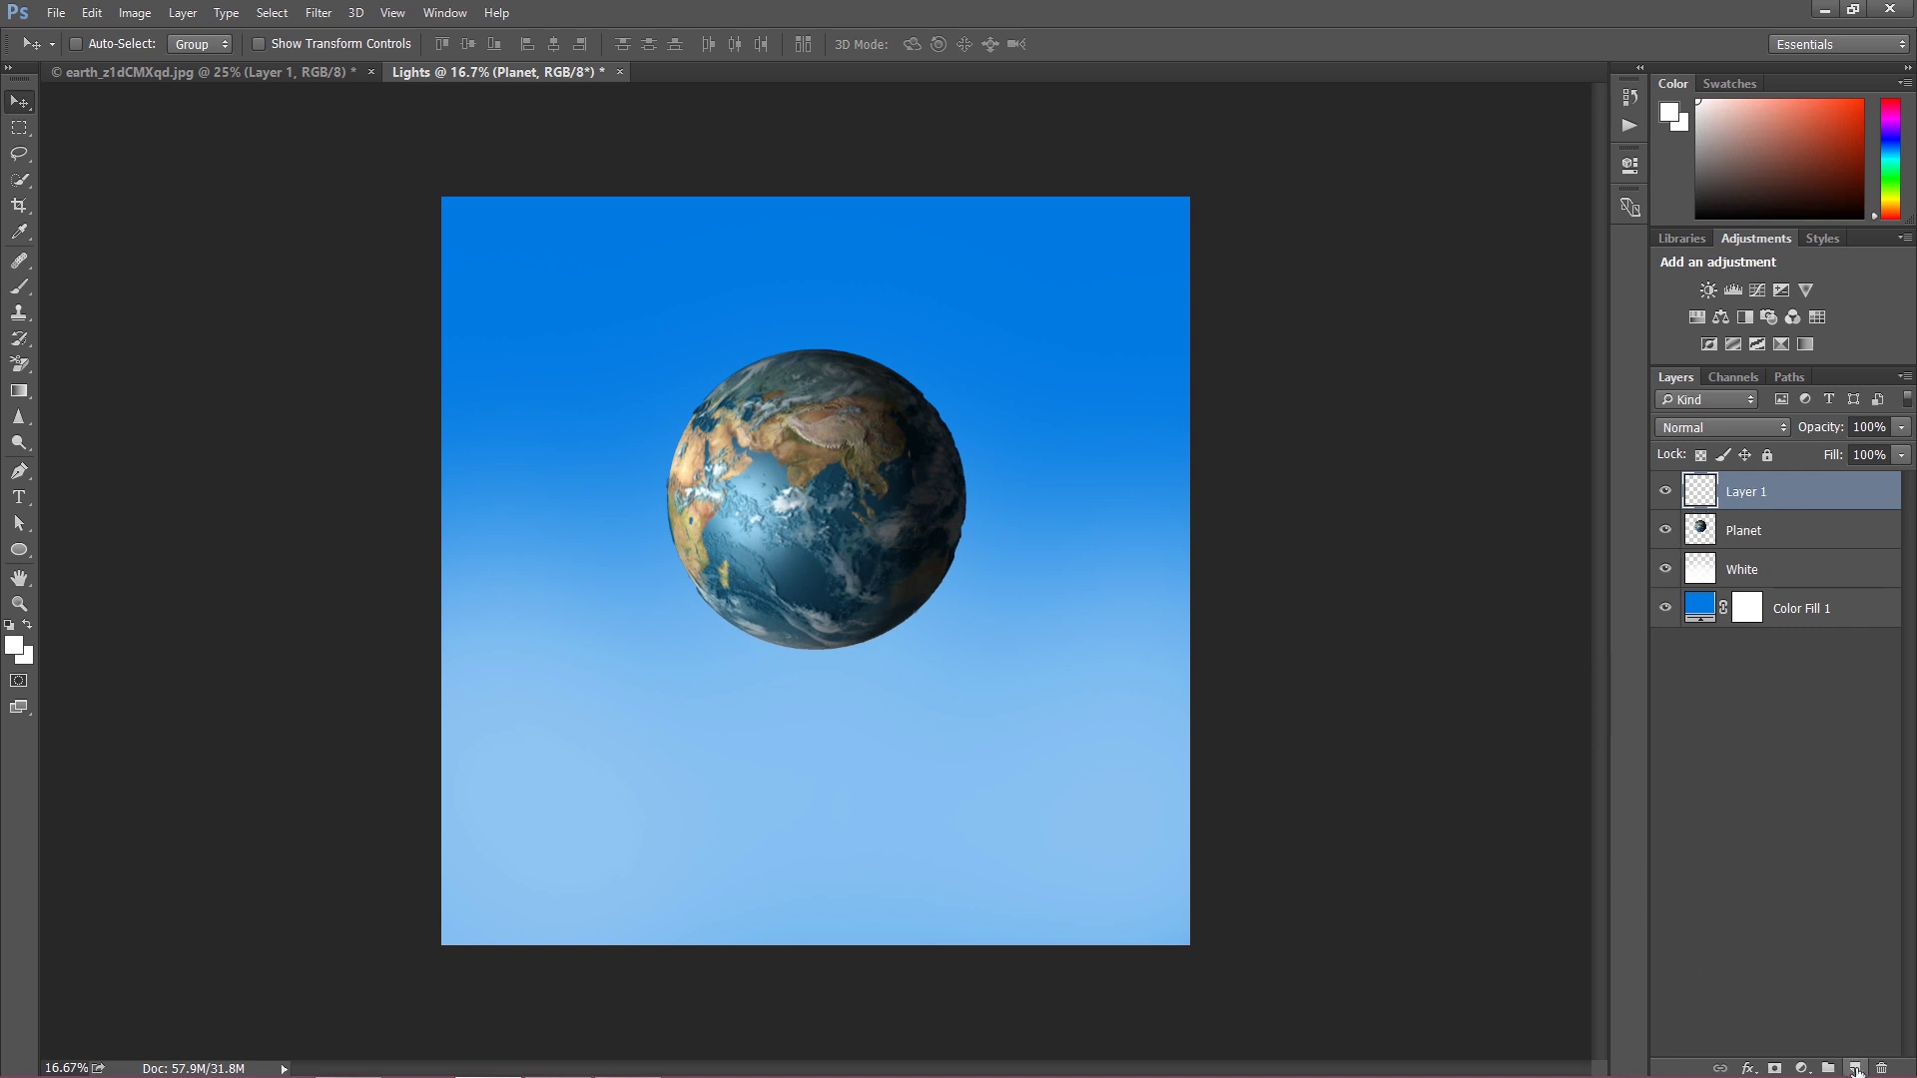
Set up a smaller soft brush with black as the painting colour.
{"action": "left_click", "coordinate": [21, 287]}
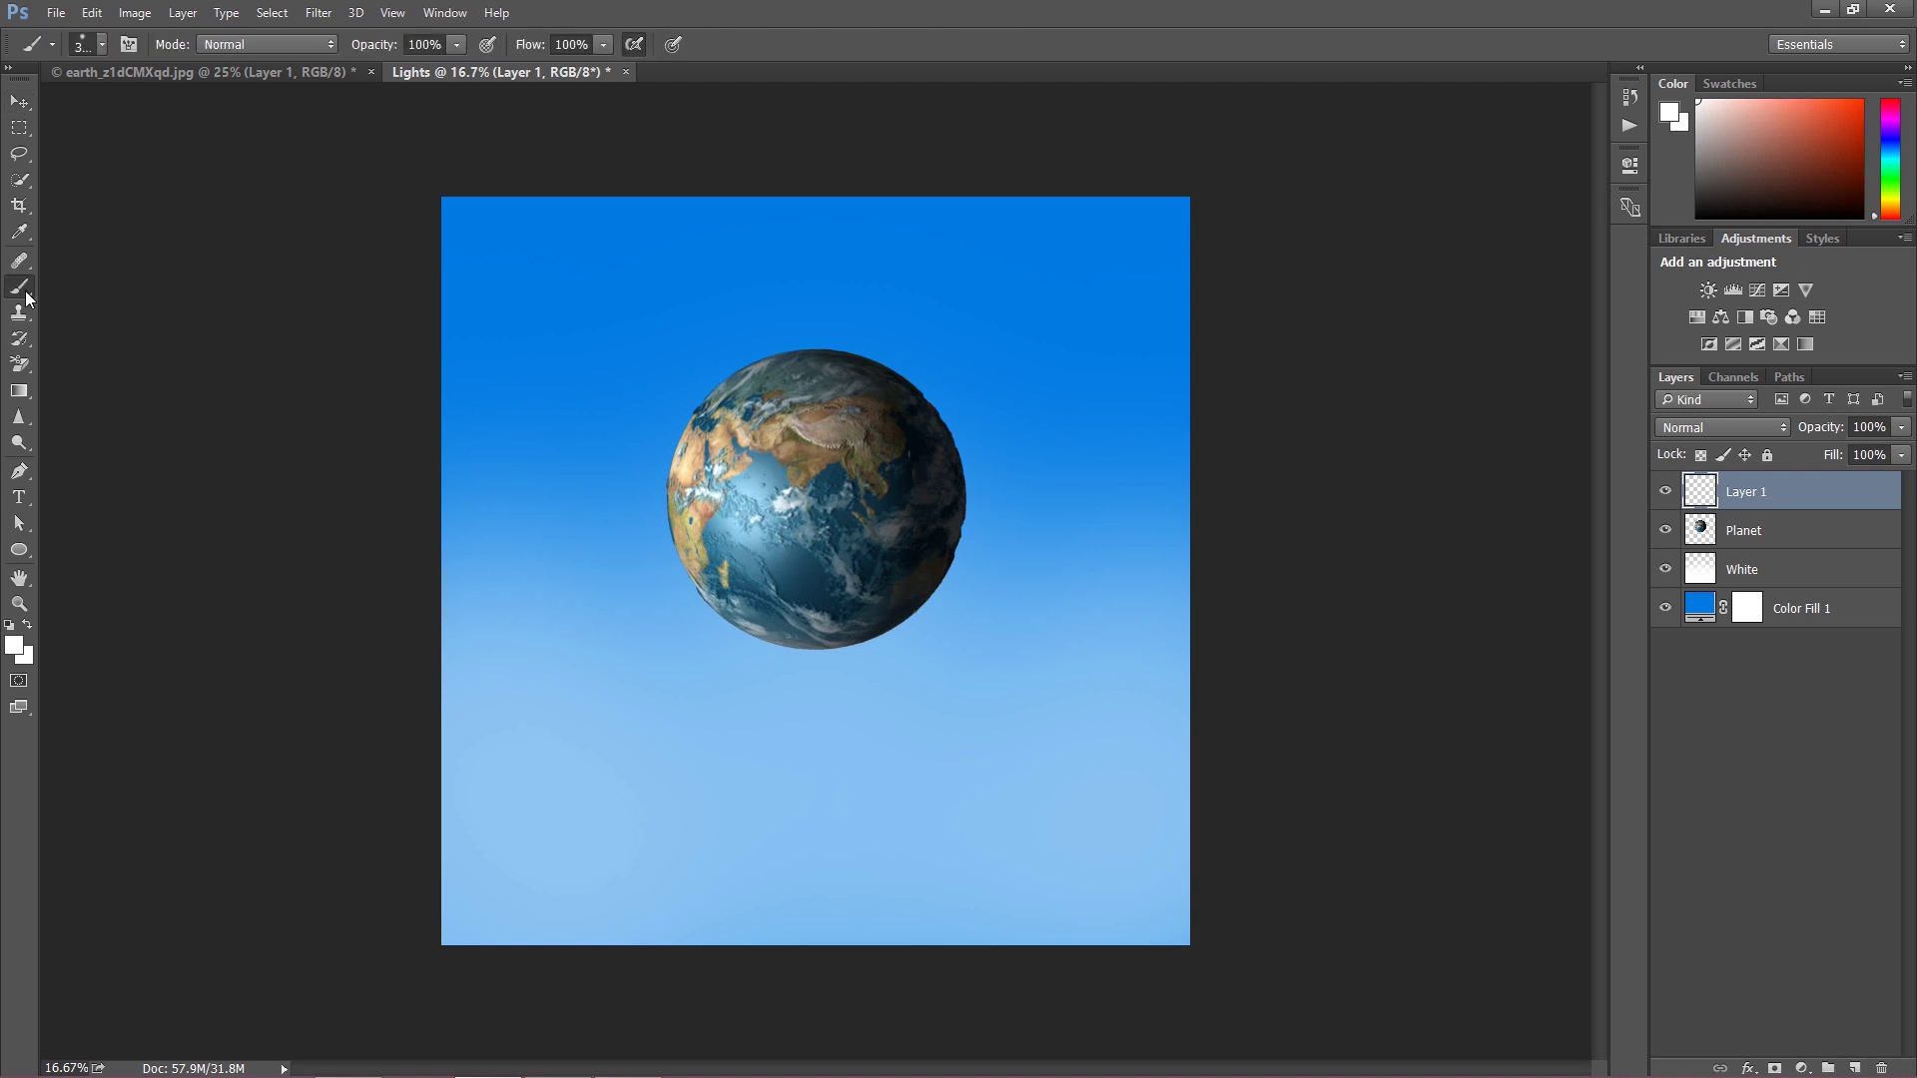
{"action": "left_click", "coordinate": [103, 43]}
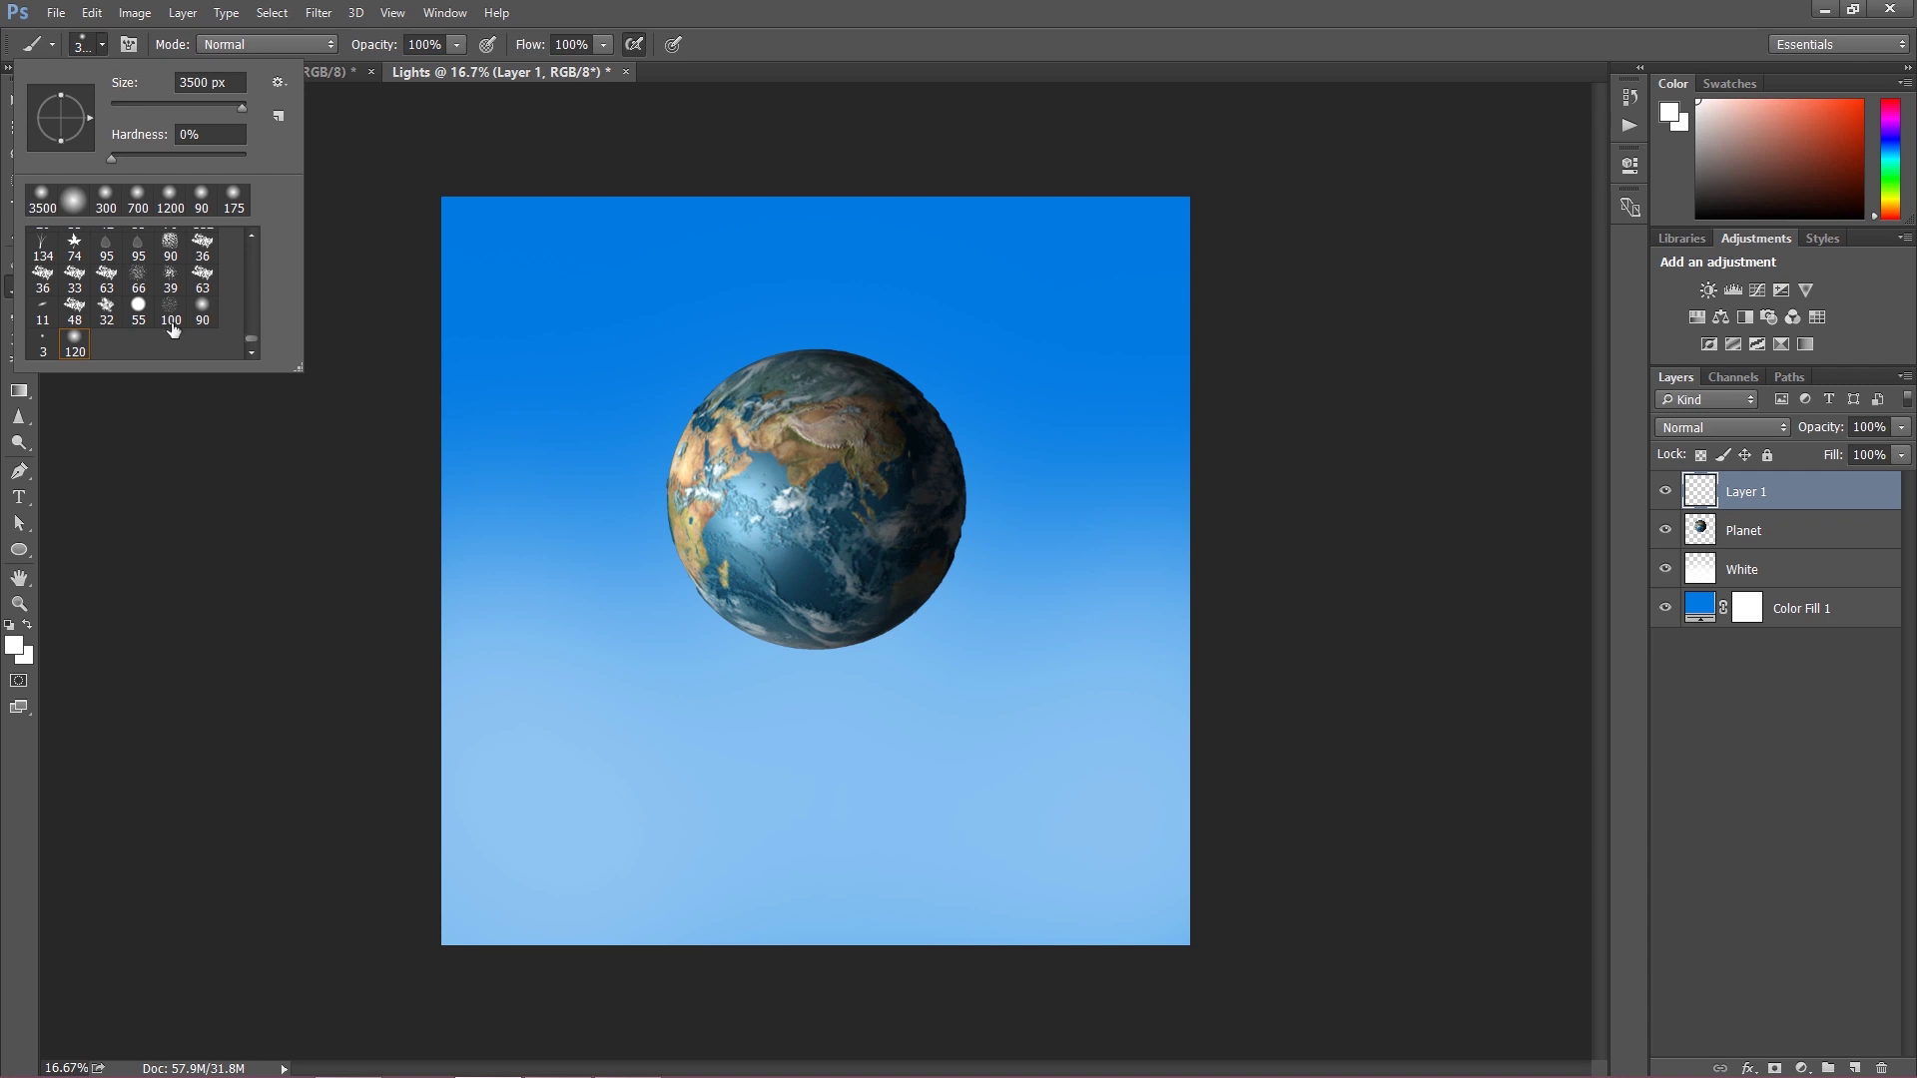
{"action": "left_click", "coordinate": [563, 13]}
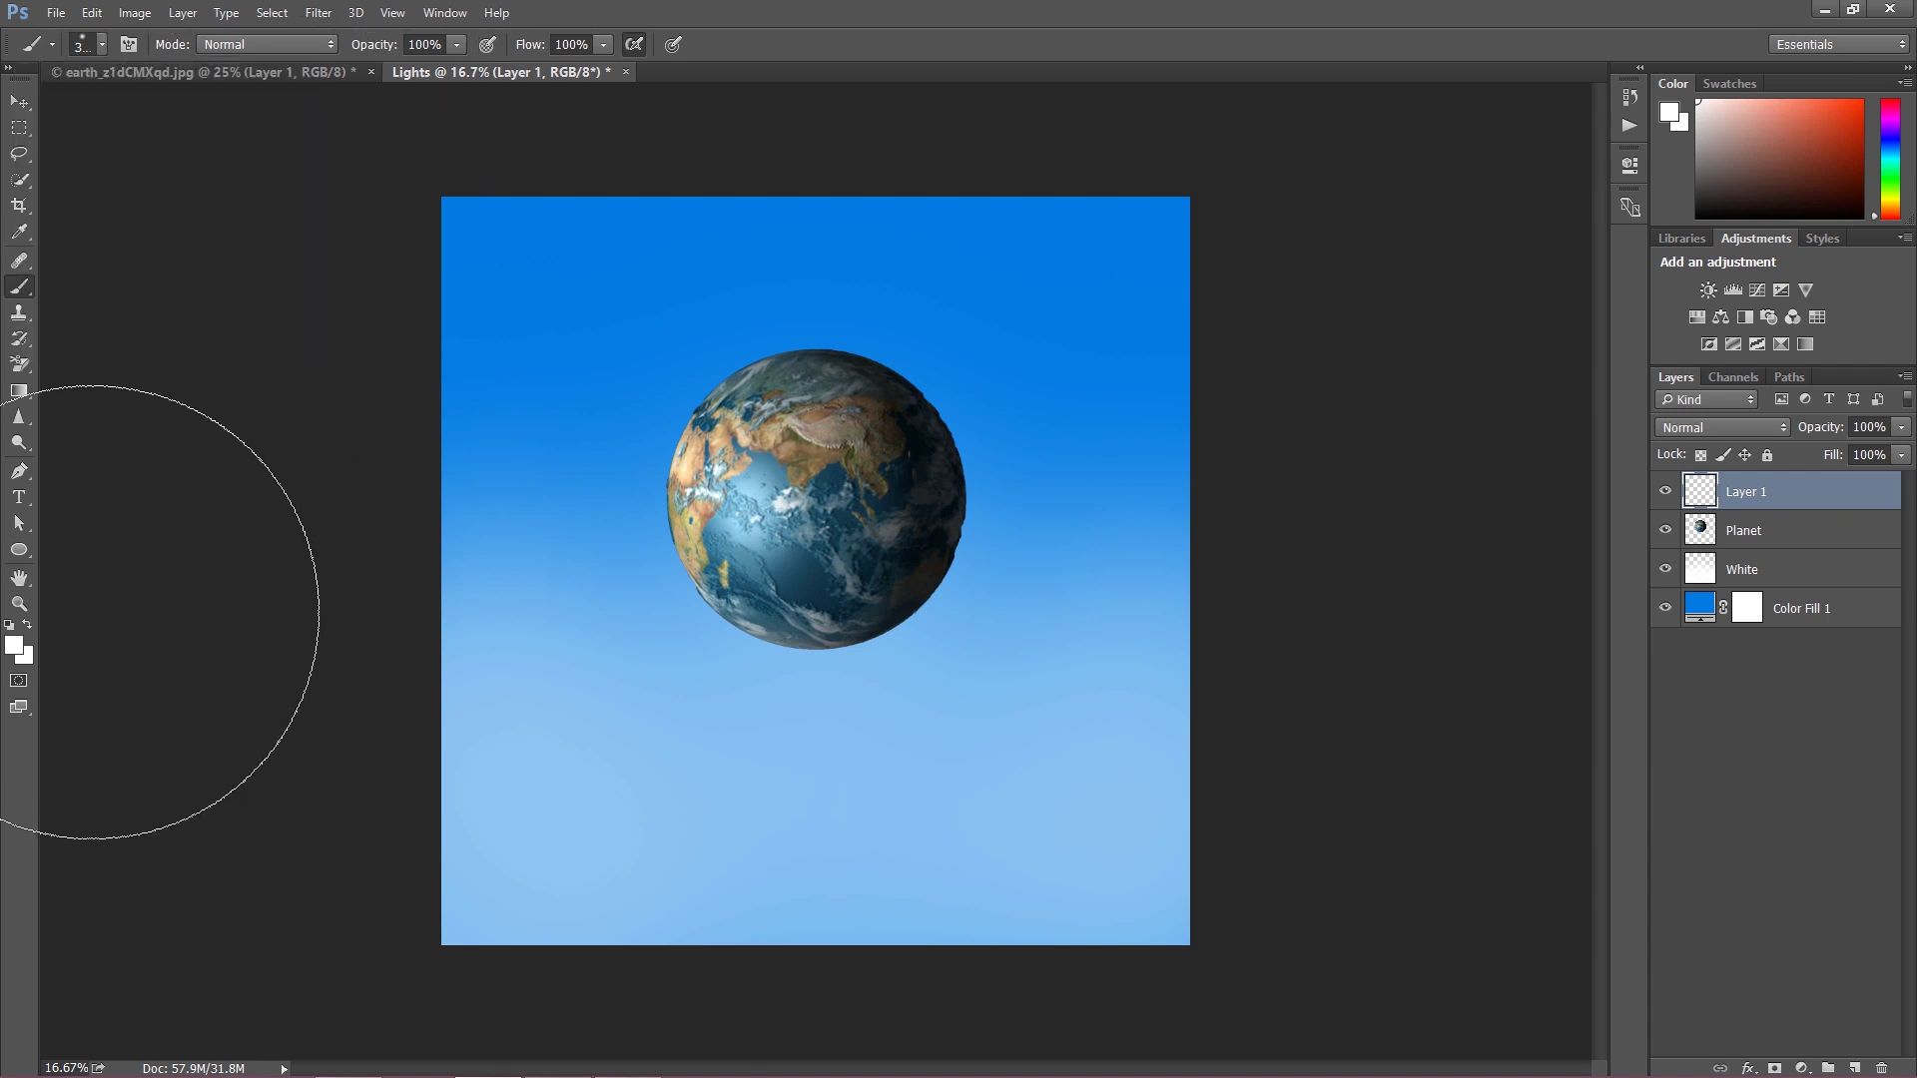
{"action": "left_click", "coordinate": [15, 644]}
{"action": "type", "text": "000000"}
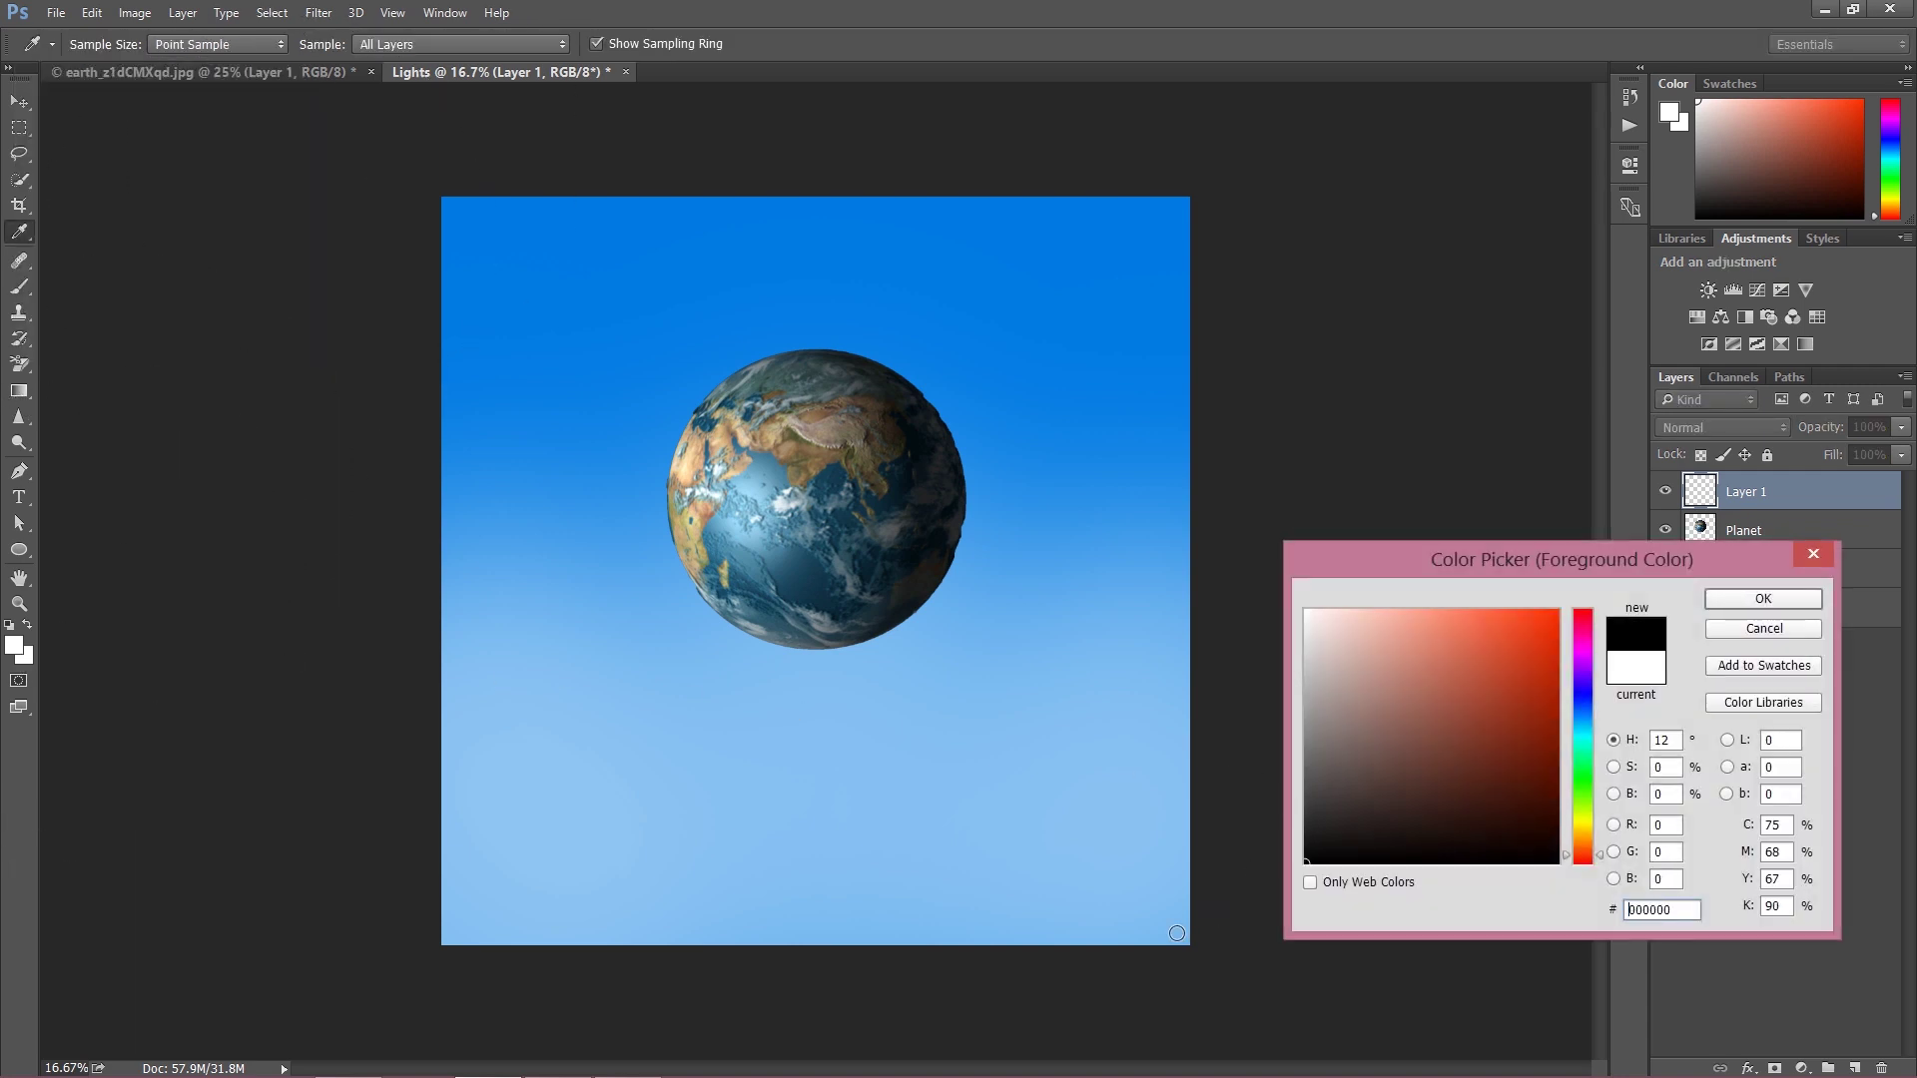
{"action": "left_click", "coordinate": [1732, 600]}
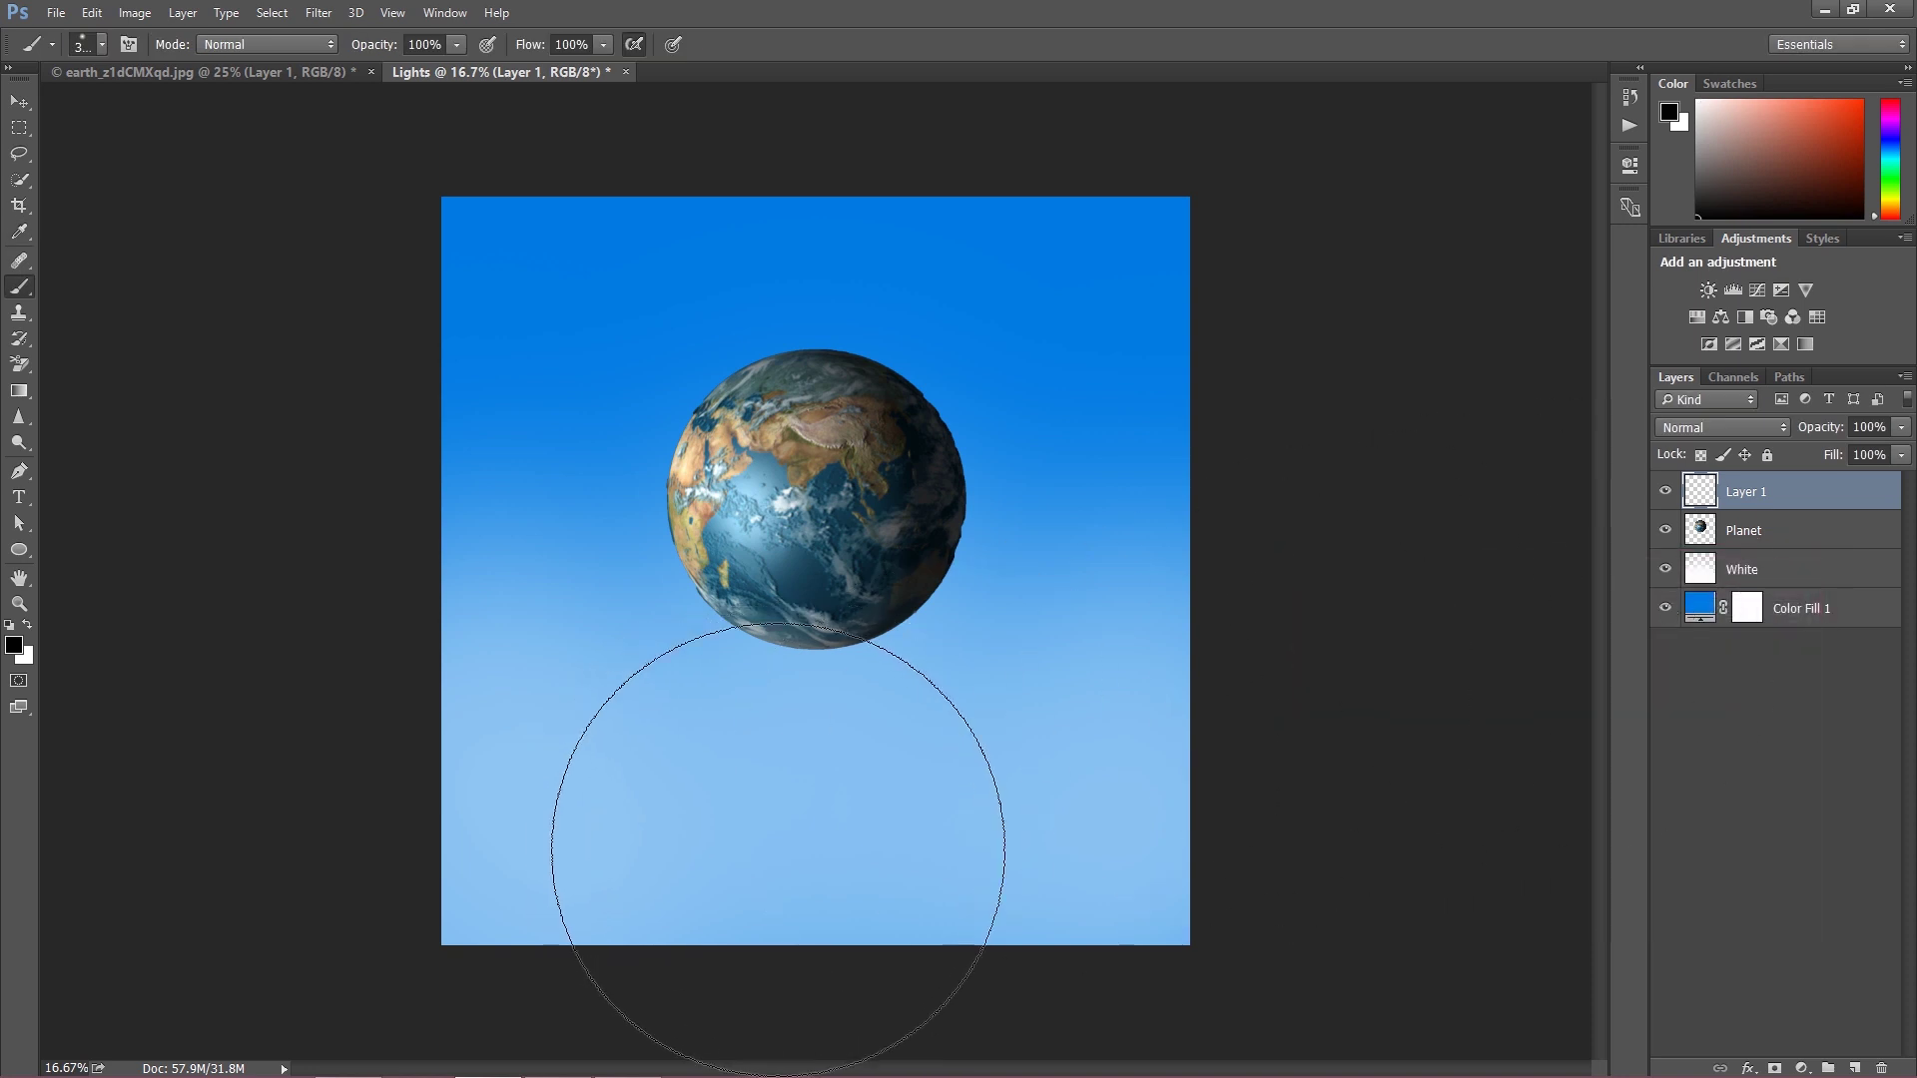
{"action": "key", "text": "bracketleft"}
{"action": "key", "text": "bracketleft"}
{"action": "key", "text": "bracketleft"}
{"action": "key", "text": "bracketleft"}
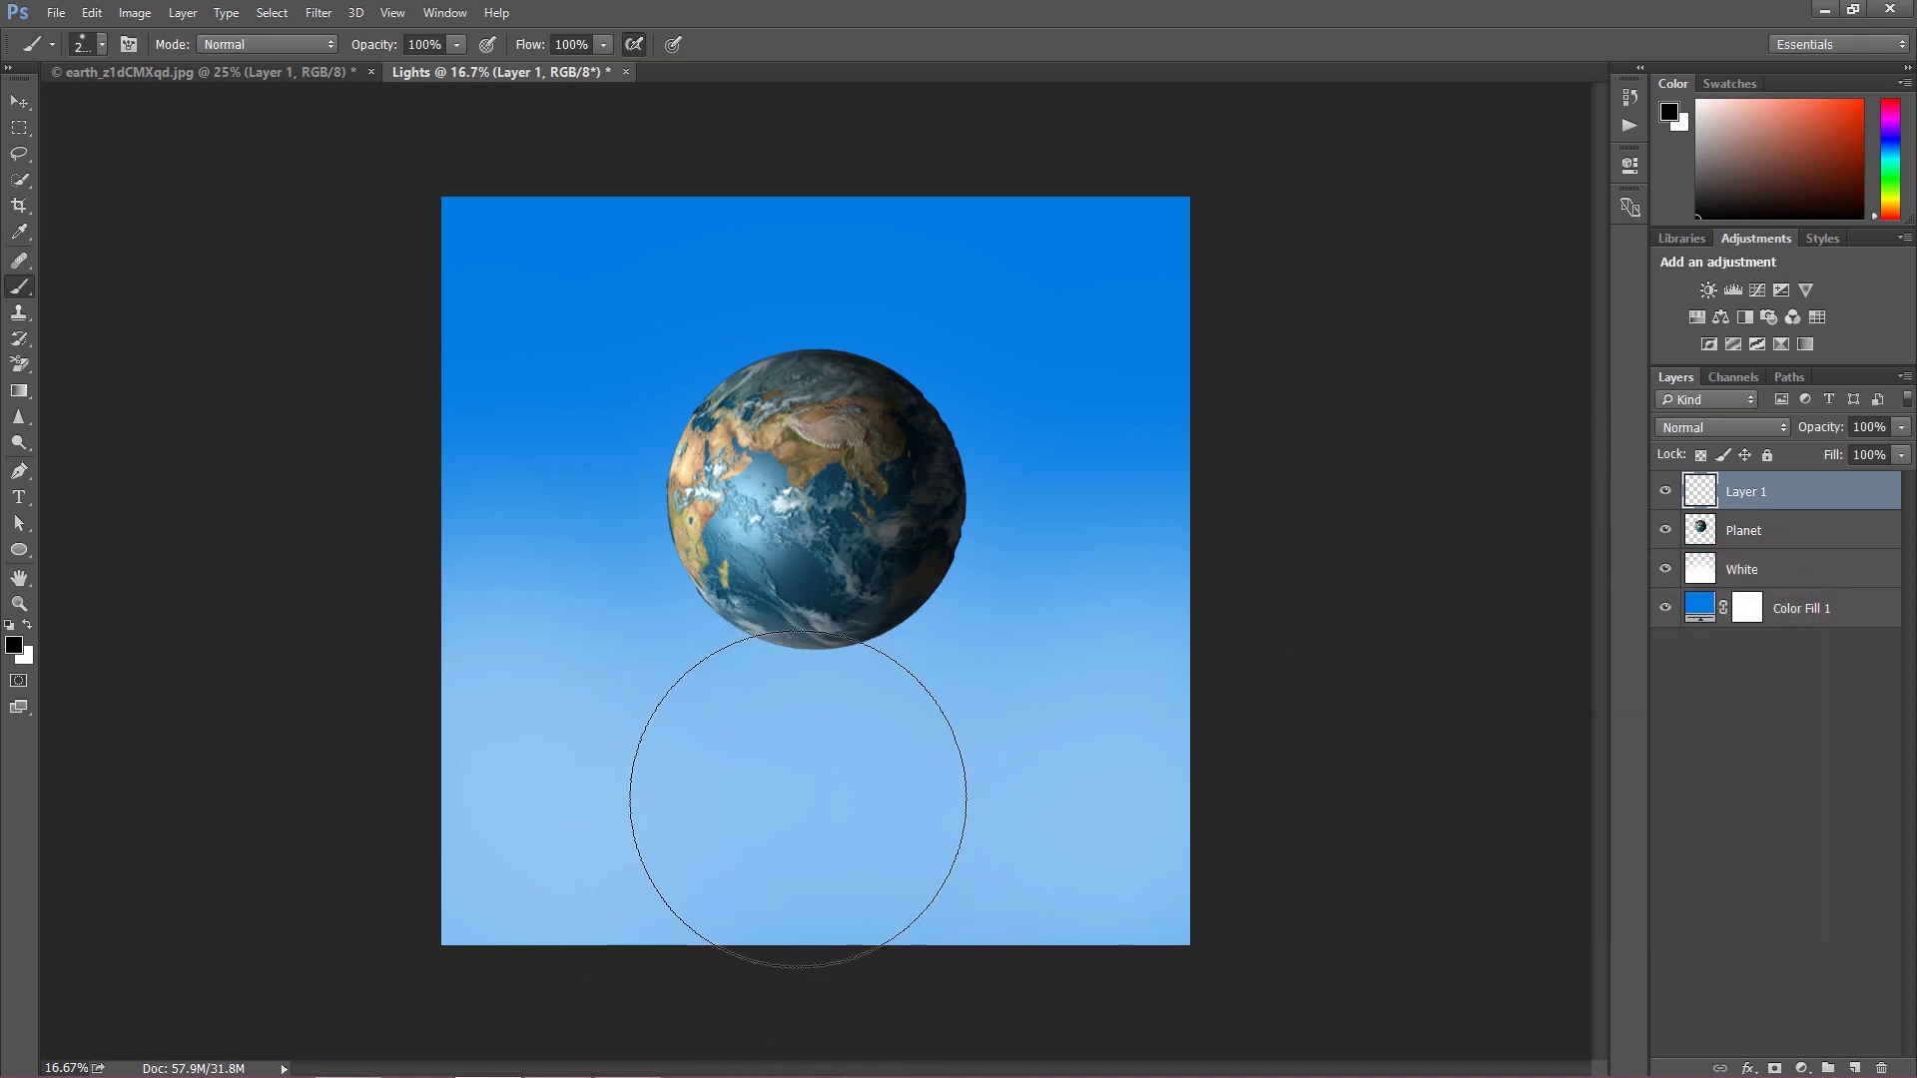
{"action": "key", "text": "bracketleft"}
{"action": "key", "text": "bracketleft"}
{"action": "key", "text": "bracketleft"}
{"action": "key", "text": "bracketleft"}
{"action": "key", "text": "bracketleft"}
Paint a soft black shadow below the Earth, then undo the last two strokes.
{"action": "left_click", "coordinate": [801, 791]}
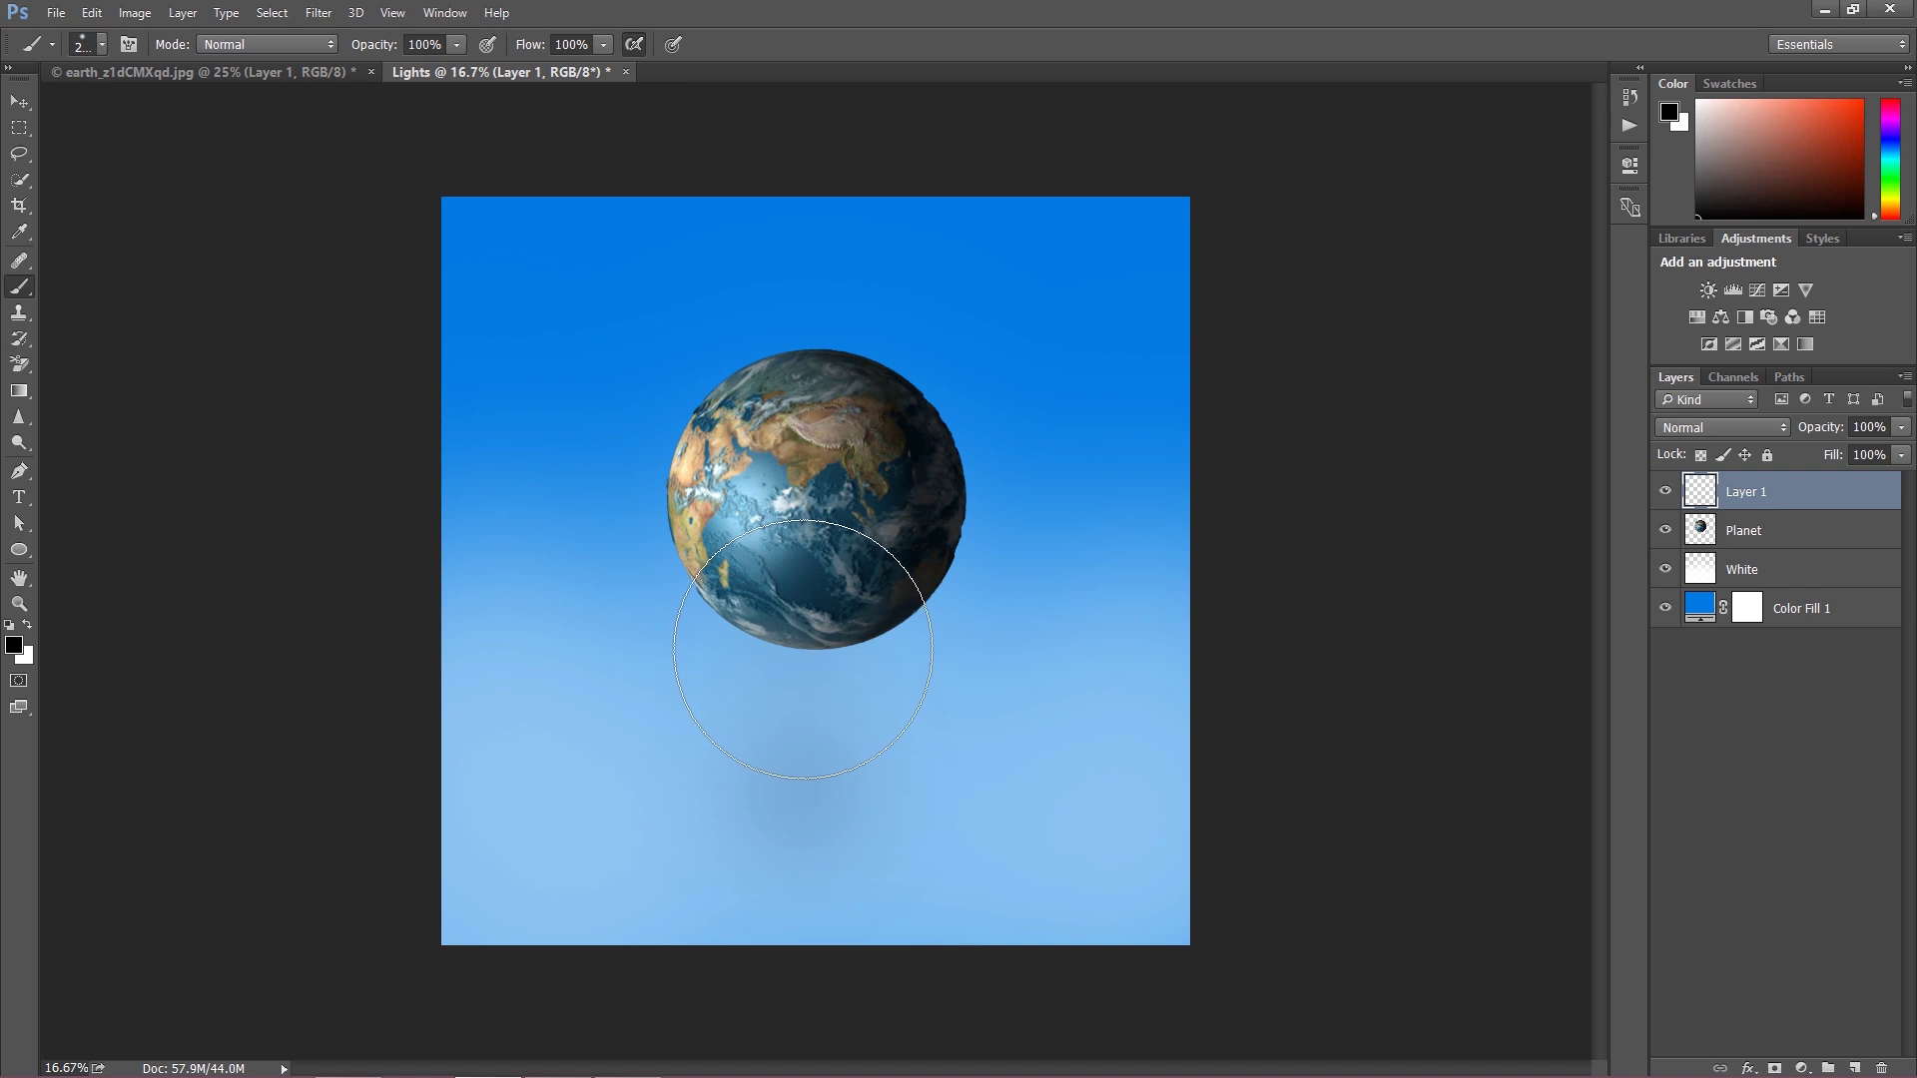
{"action": "left_click", "coordinate": [805, 667]}
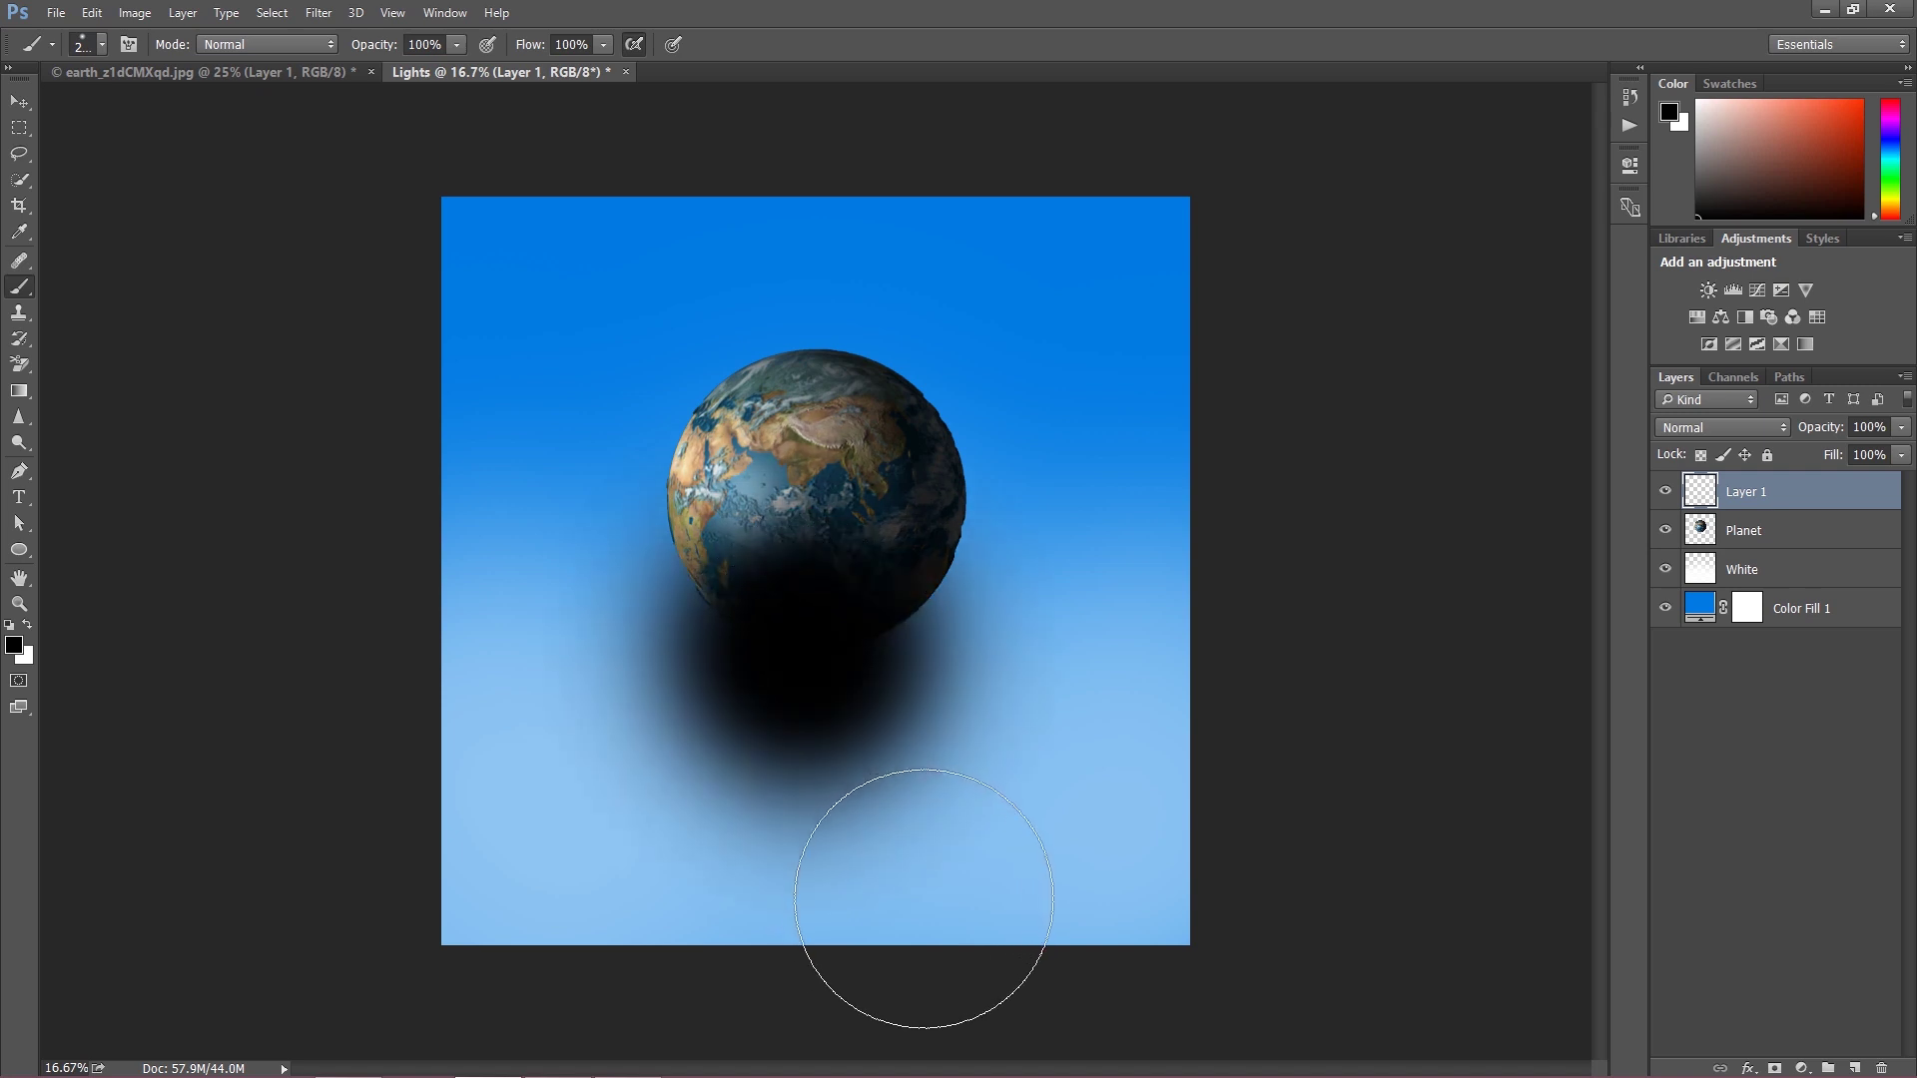
{"action": "key", "text": "ctrl+alt+z"}
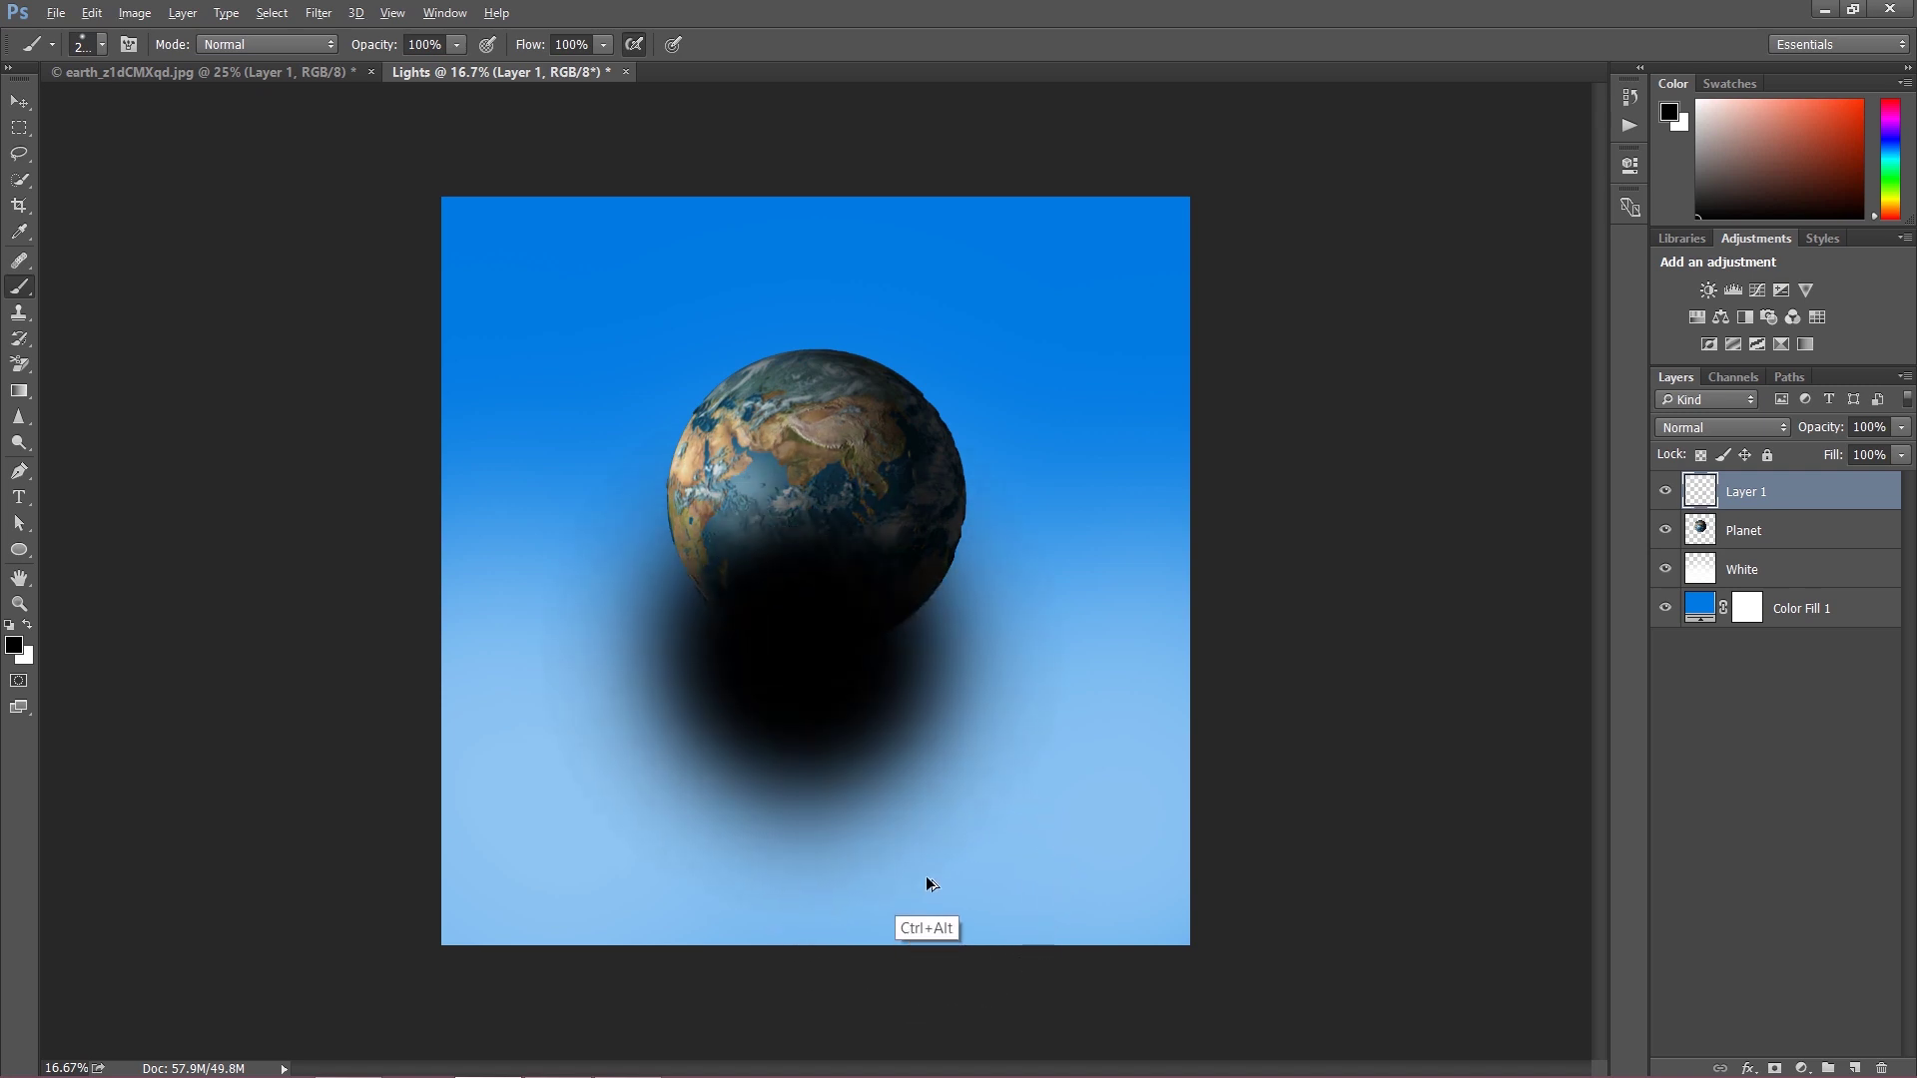
{"action": "key", "text": "ctrl+alt+z"}
{"action": "key", "text": "ctrl+alt+z"}
{"action": "key", "text": "ctrl+alt+z"}
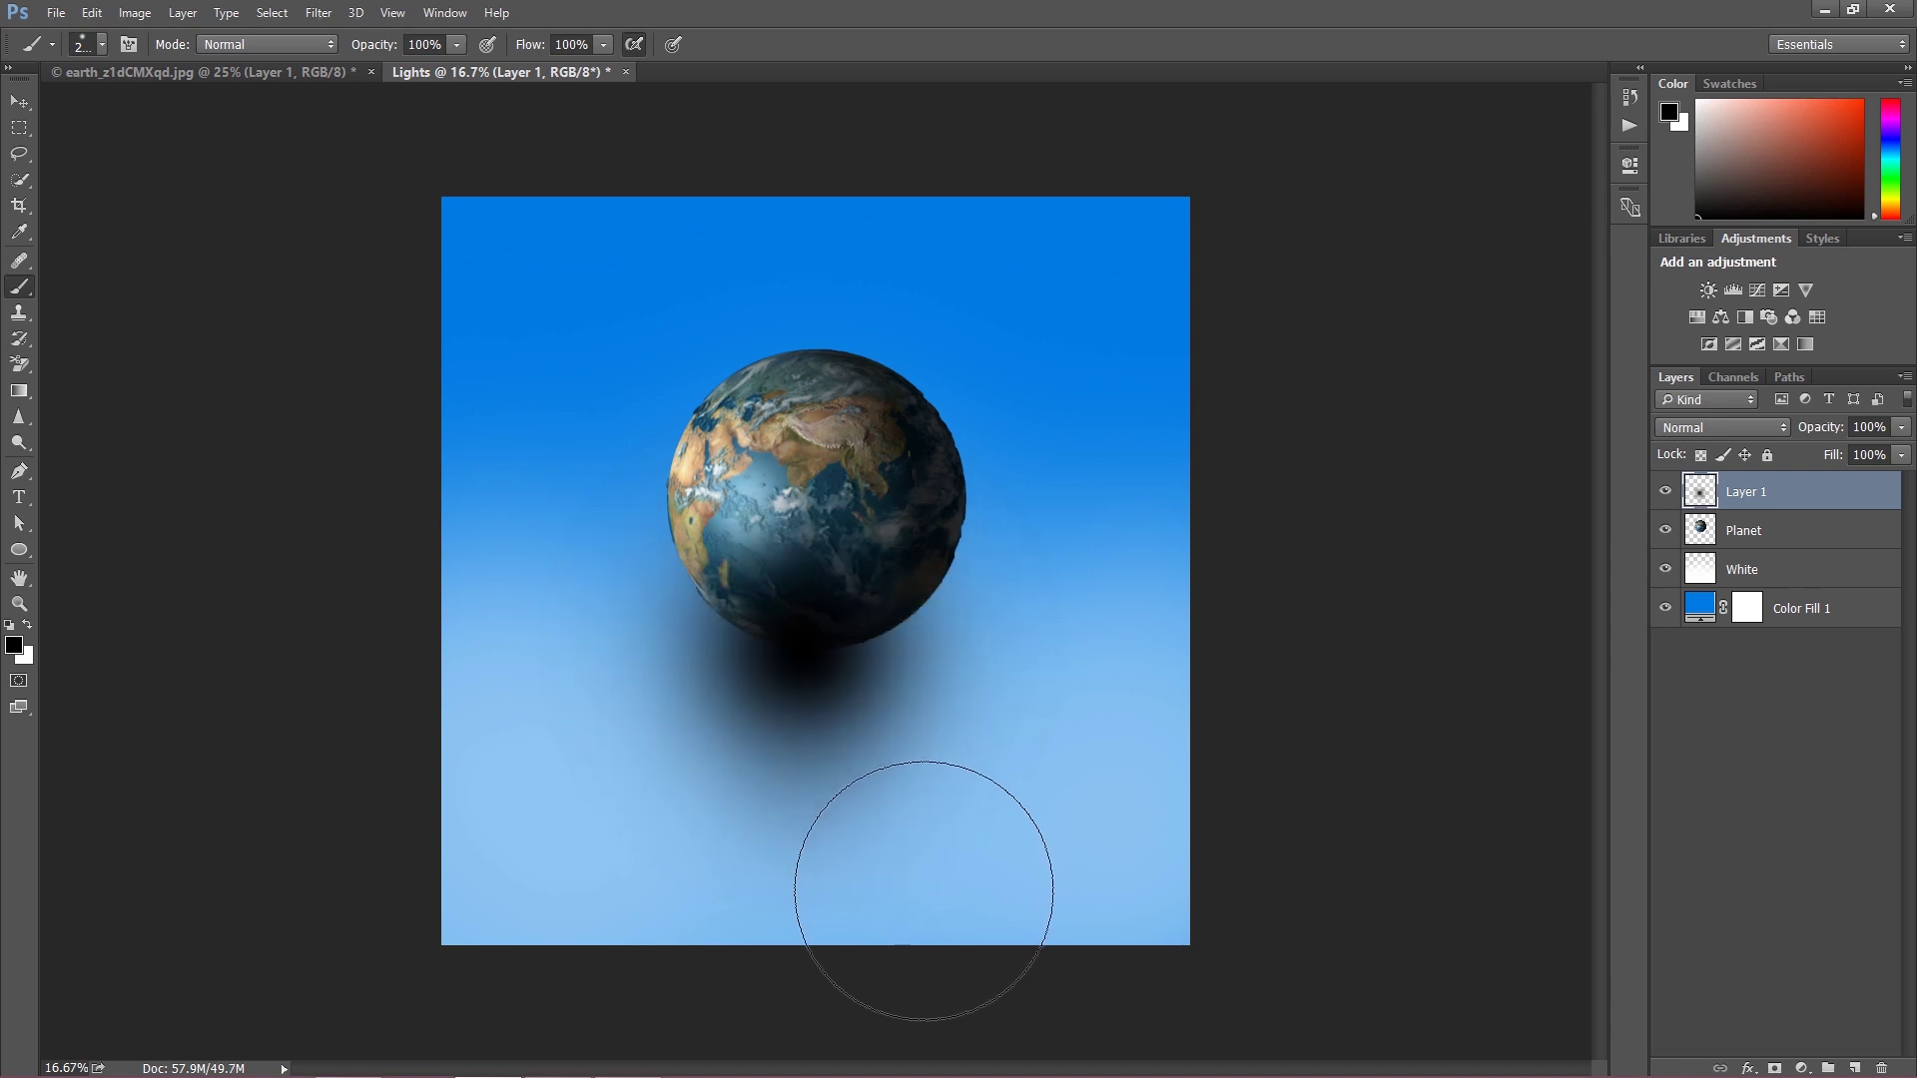
{"action": "left_click", "coordinate": [19, 100]}
Move the shadow lower, then squash and widen it into a flat oval with Free Transform.
{"action": "mouse_move", "coordinate": [812, 701]}
{"action": "left_mouse_down"}
{"action": "mouse_move", "coordinate": [808, 781]}
{"action": "mouse_move", "coordinate": [808, 748]}
{"action": "left_mouse_up"}
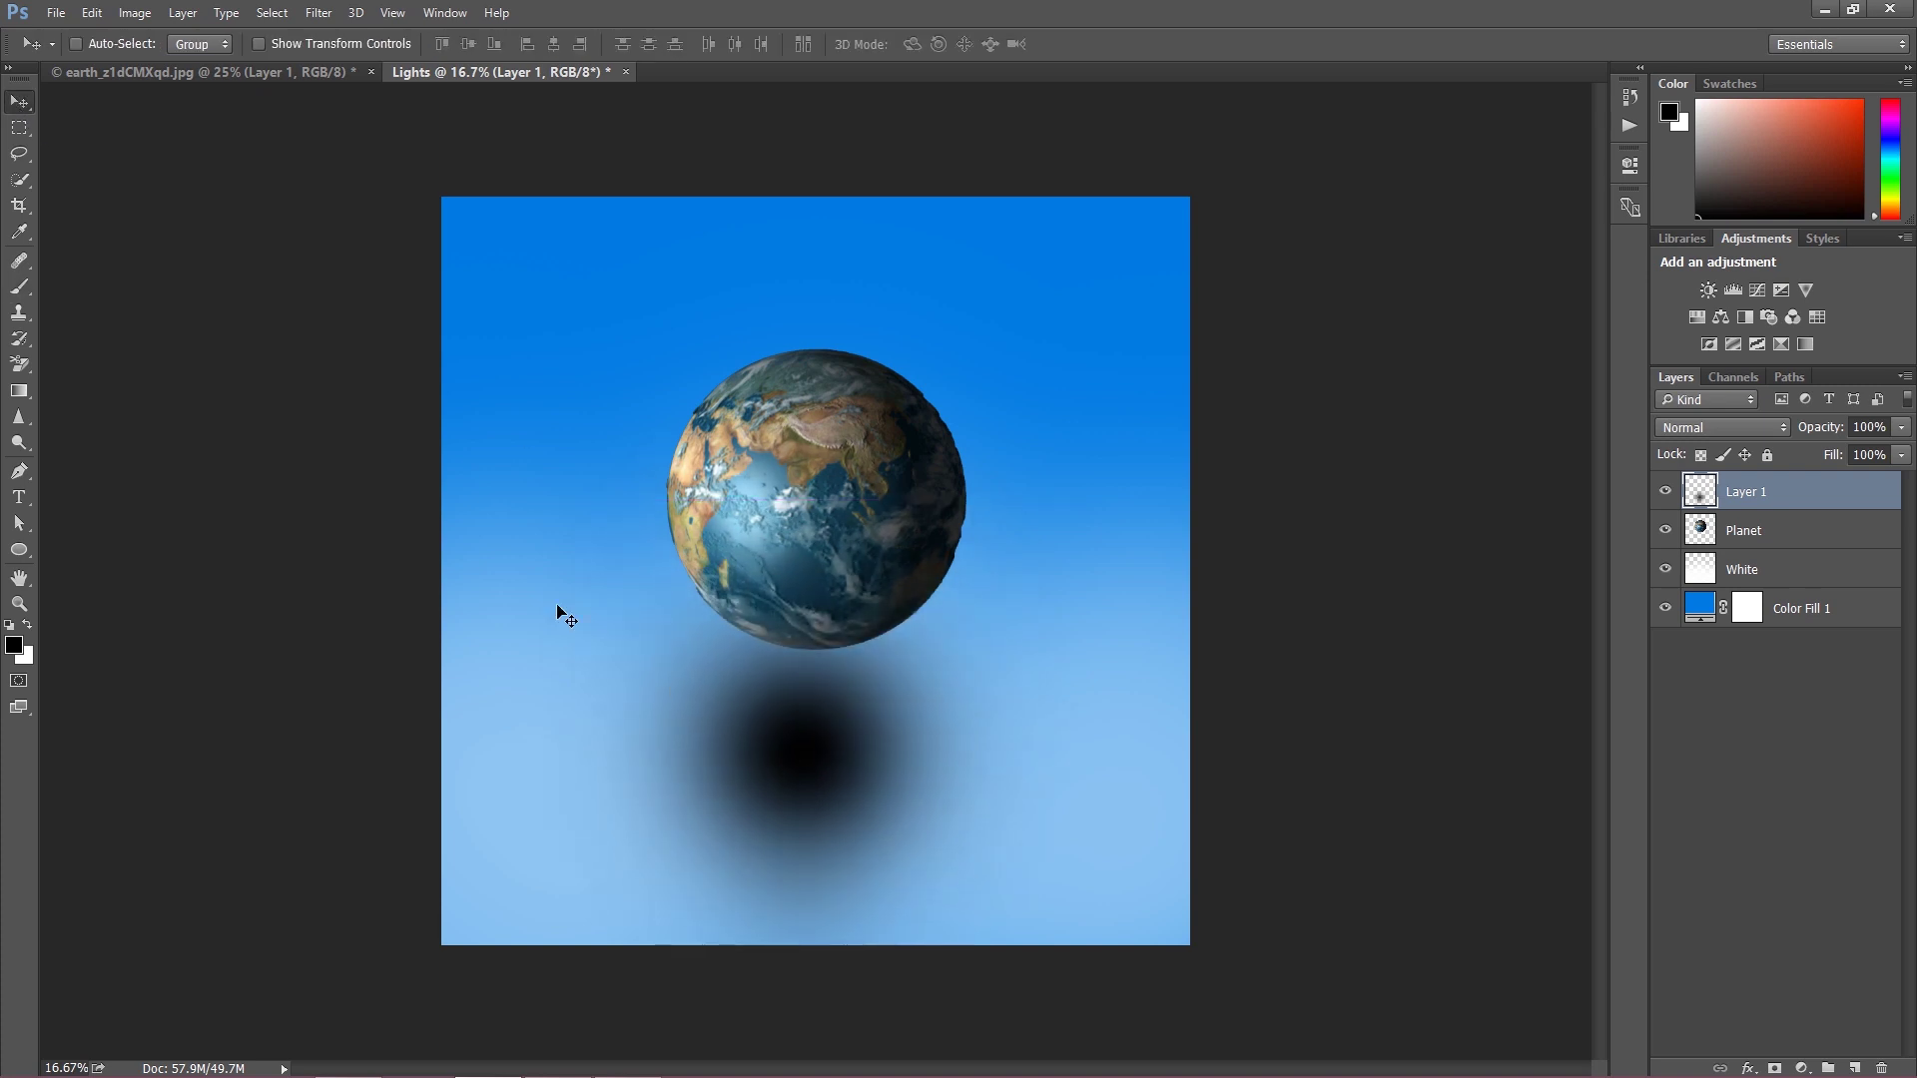
{"action": "left_click", "coordinate": [20, 127]}
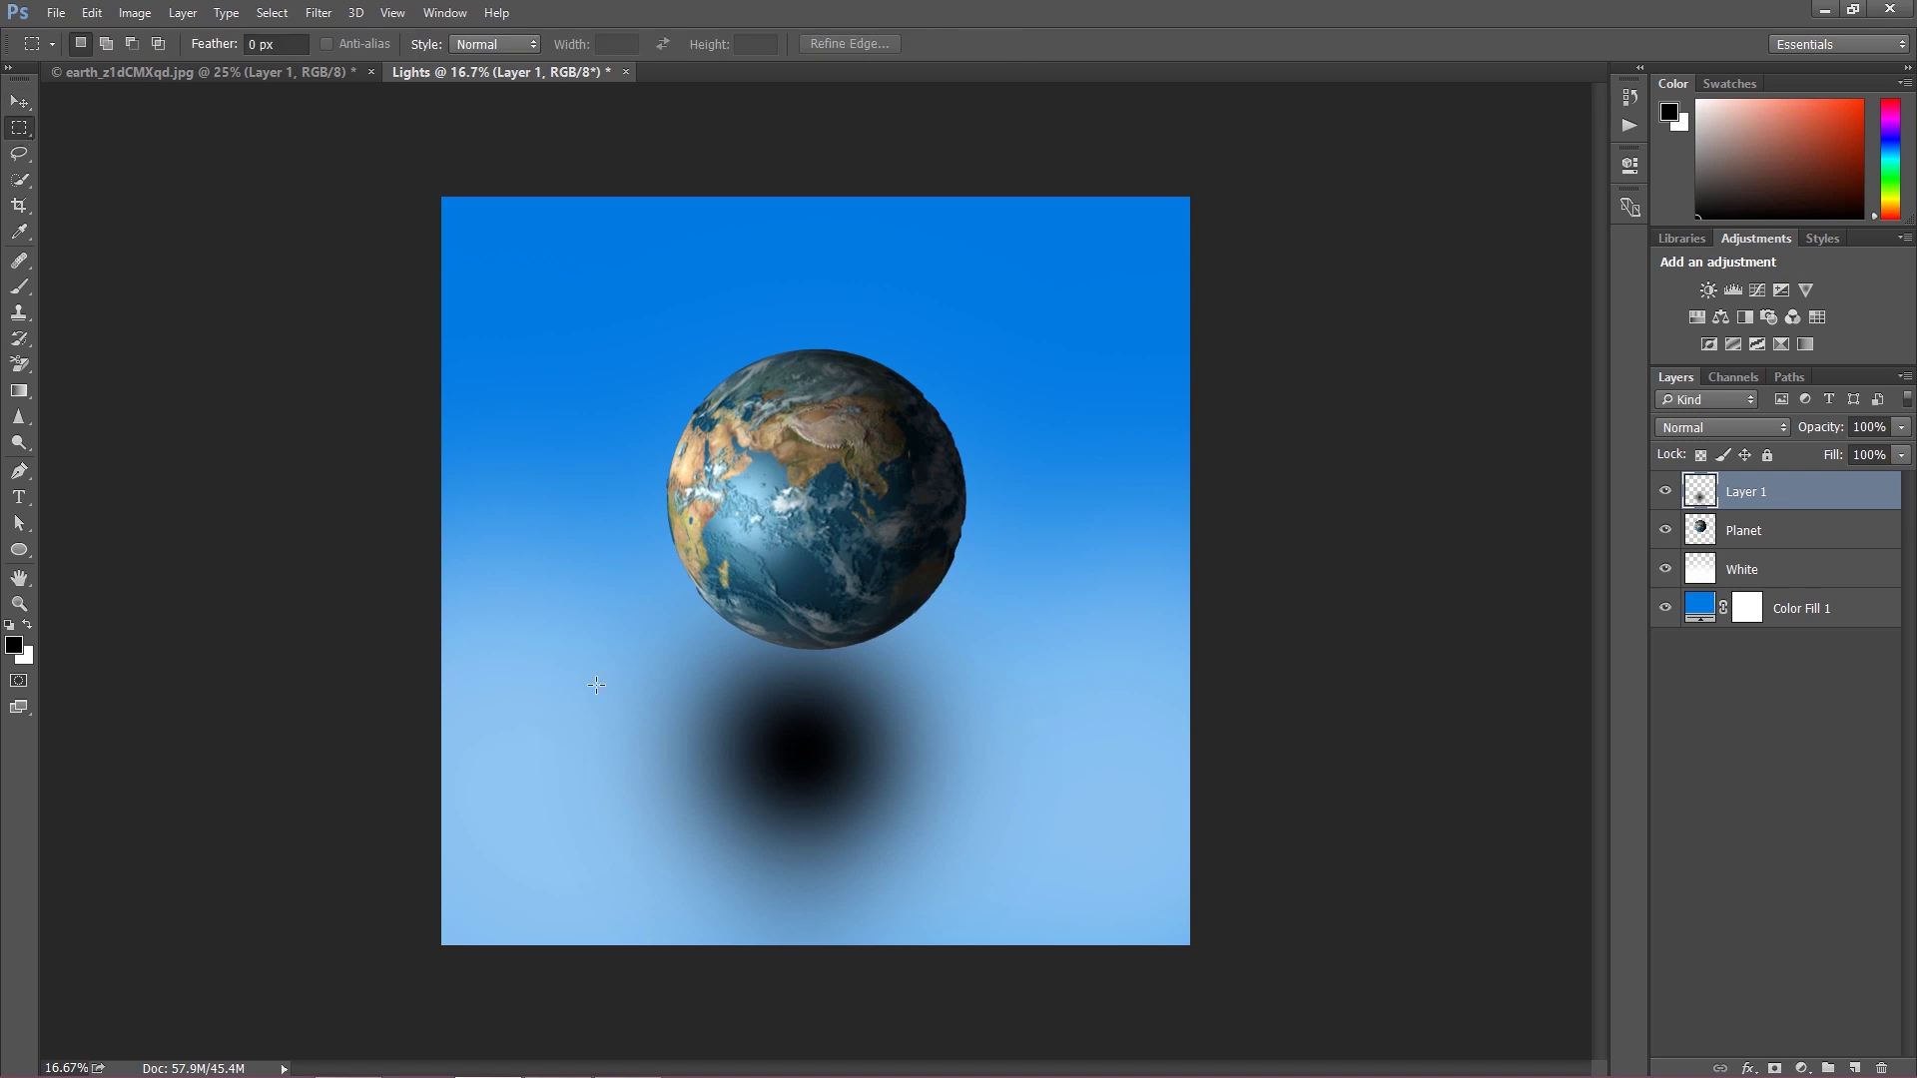
{"action": "right_click", "coordinate": [726, 744]}
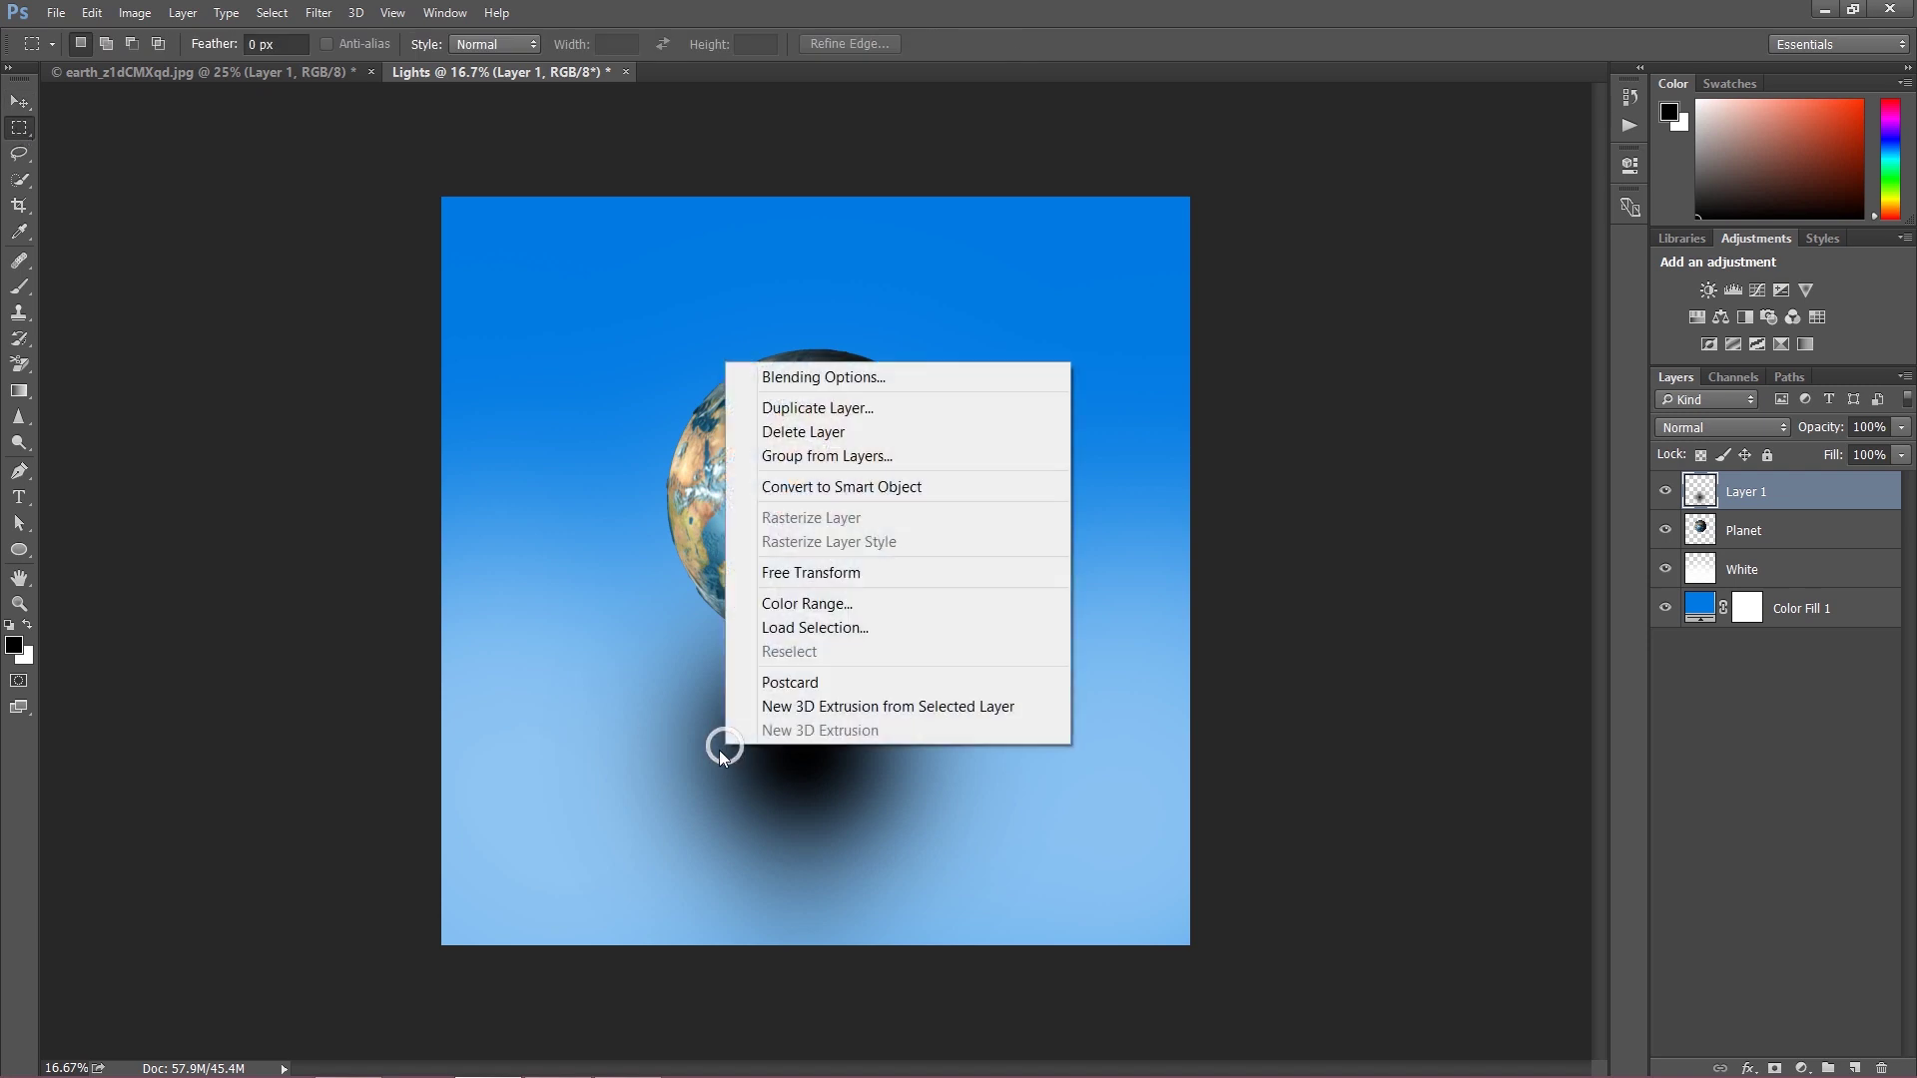
{"action": "left_click", "coordinate": [802, 573]}
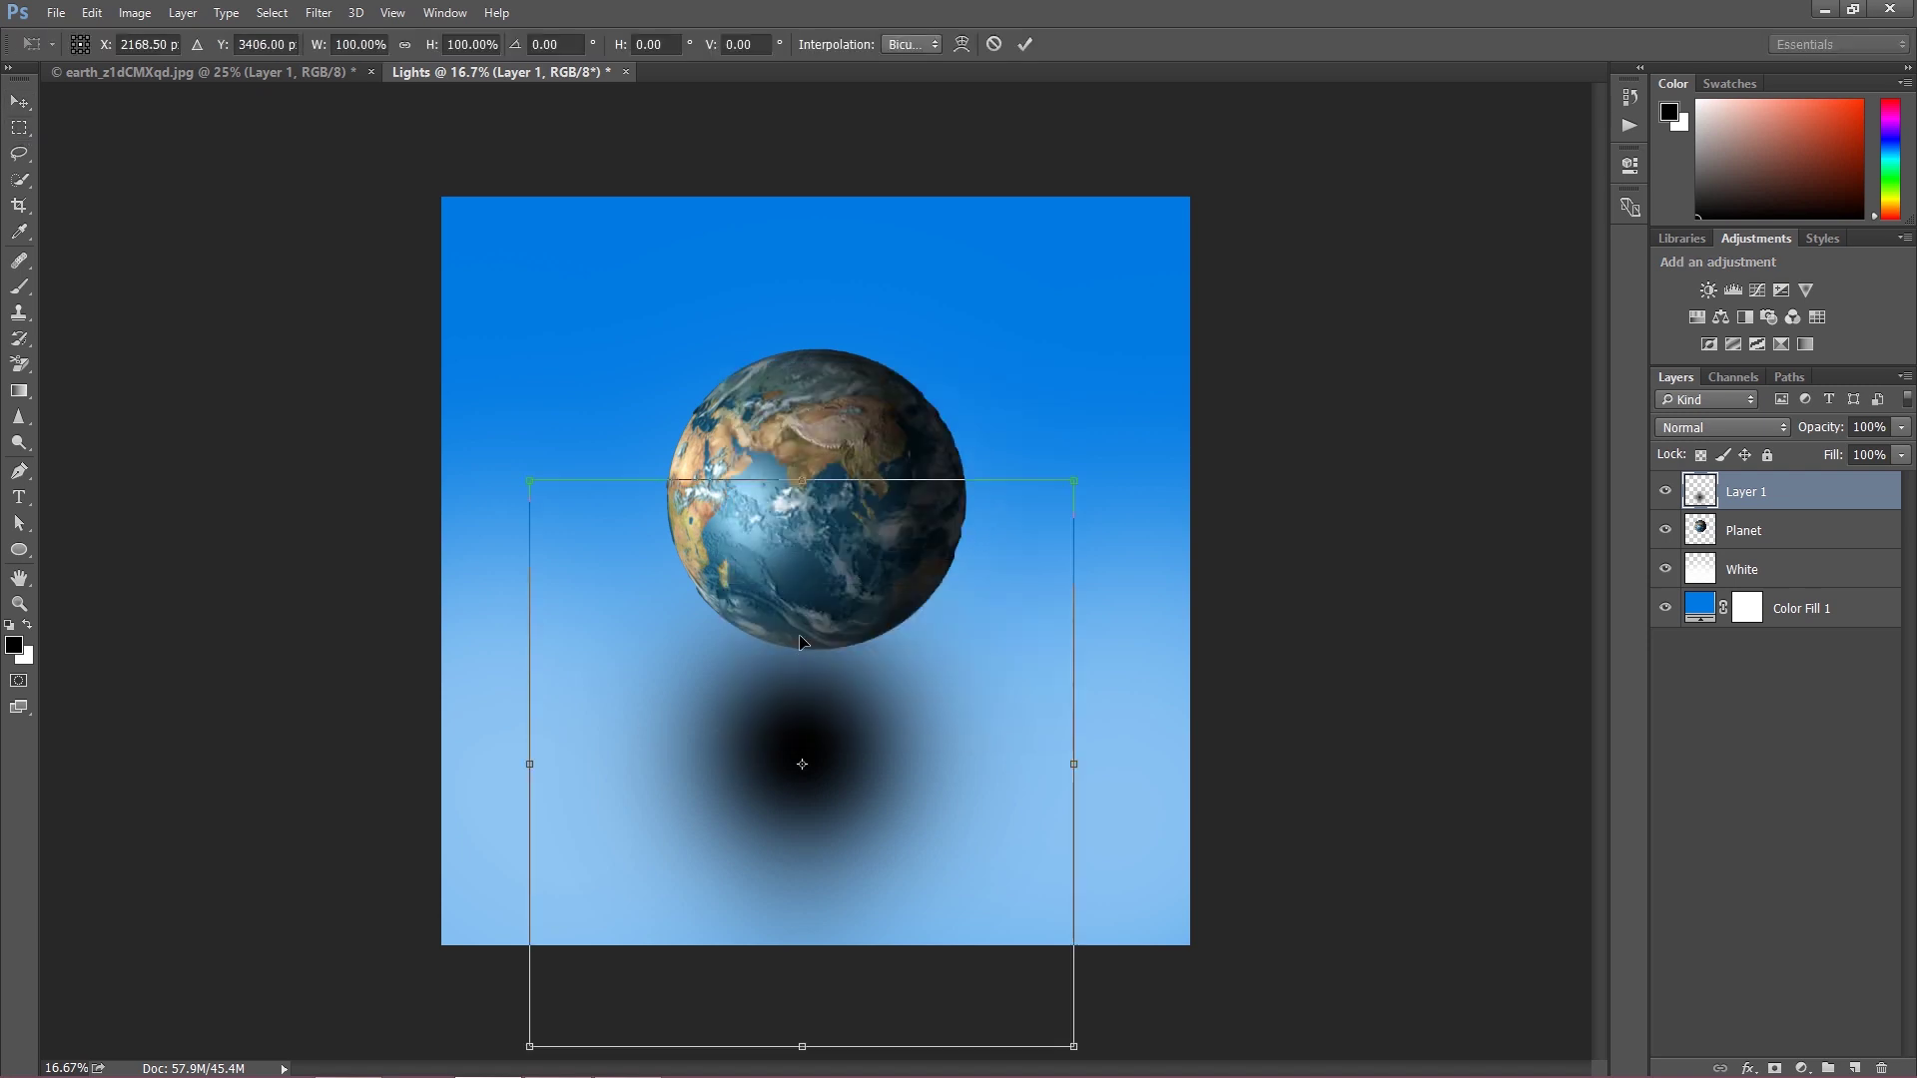
{"action": "left_click_drag", "start_coordinate": [804, 487], "coordinate": [804, 623]}
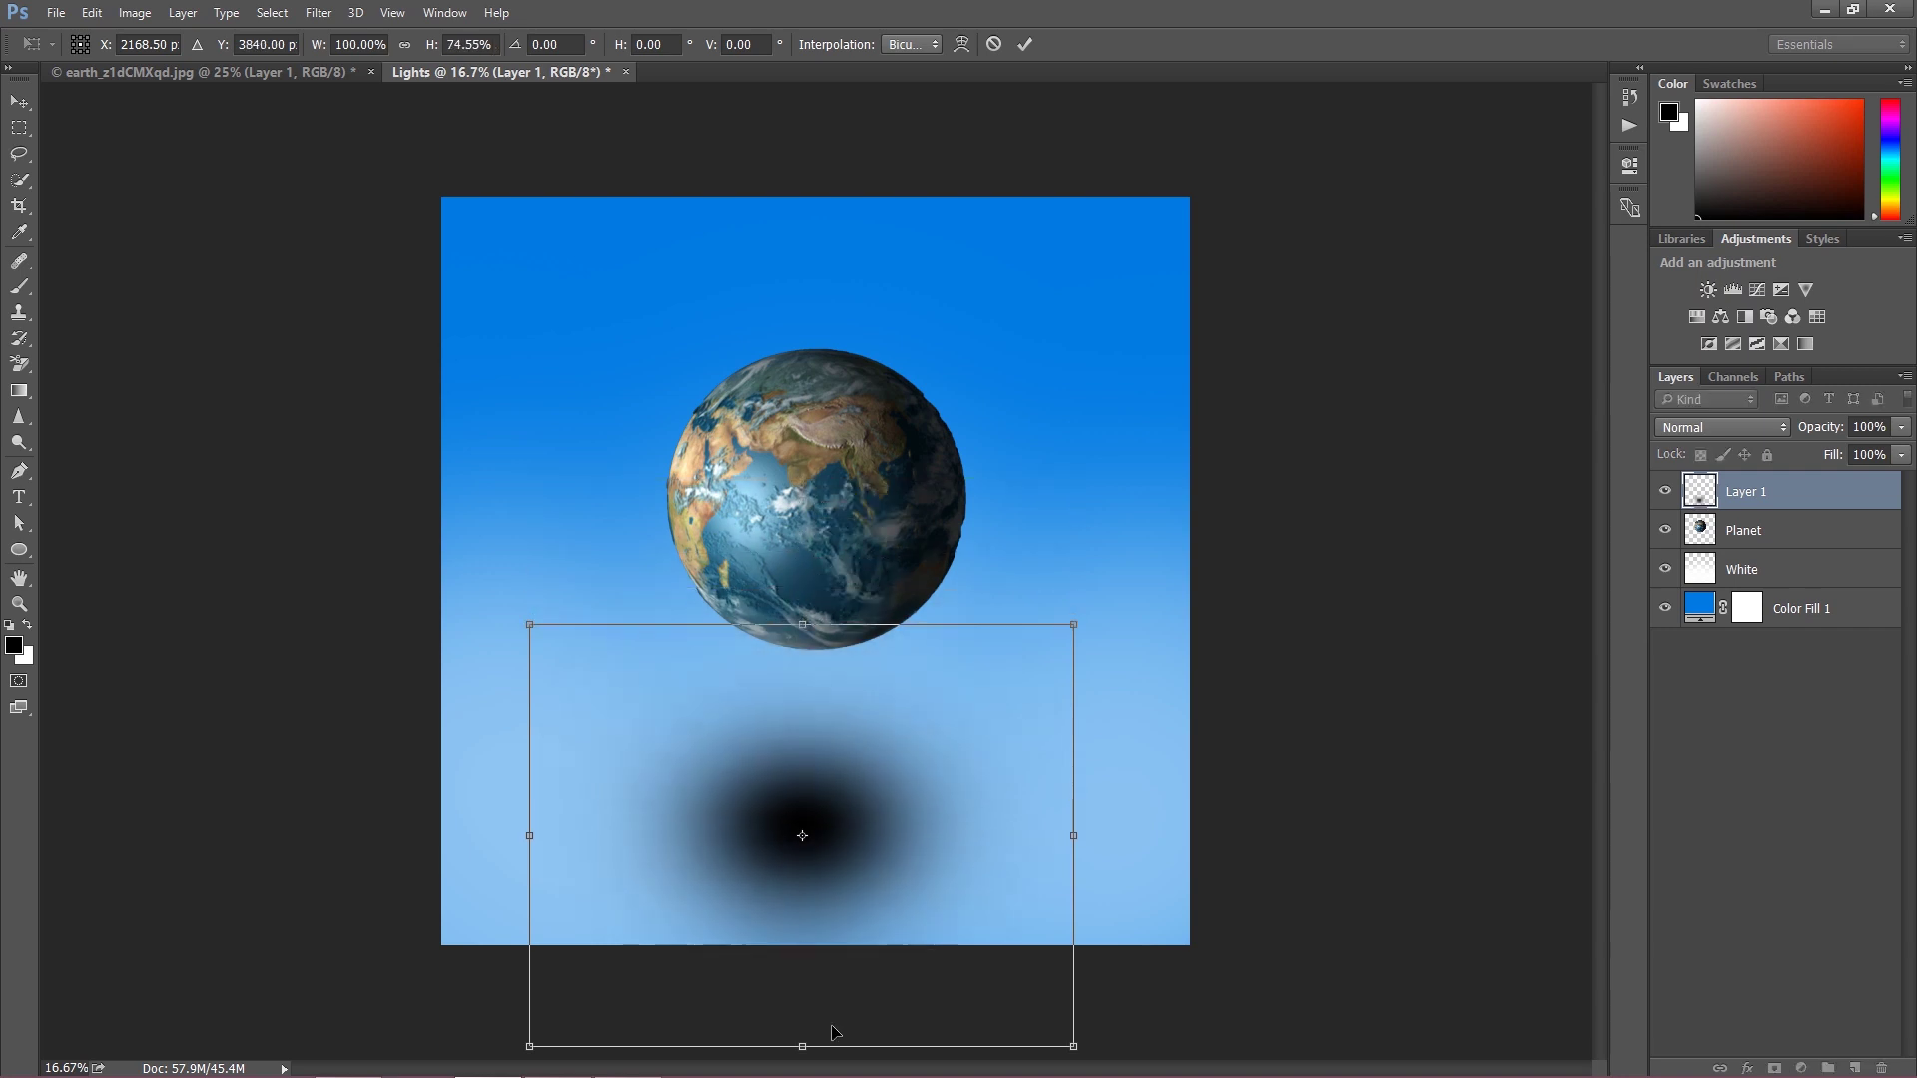
{"action": "left_click_drag", "start_coordinate": [802, 1043], "coordinate": [801, 897]}
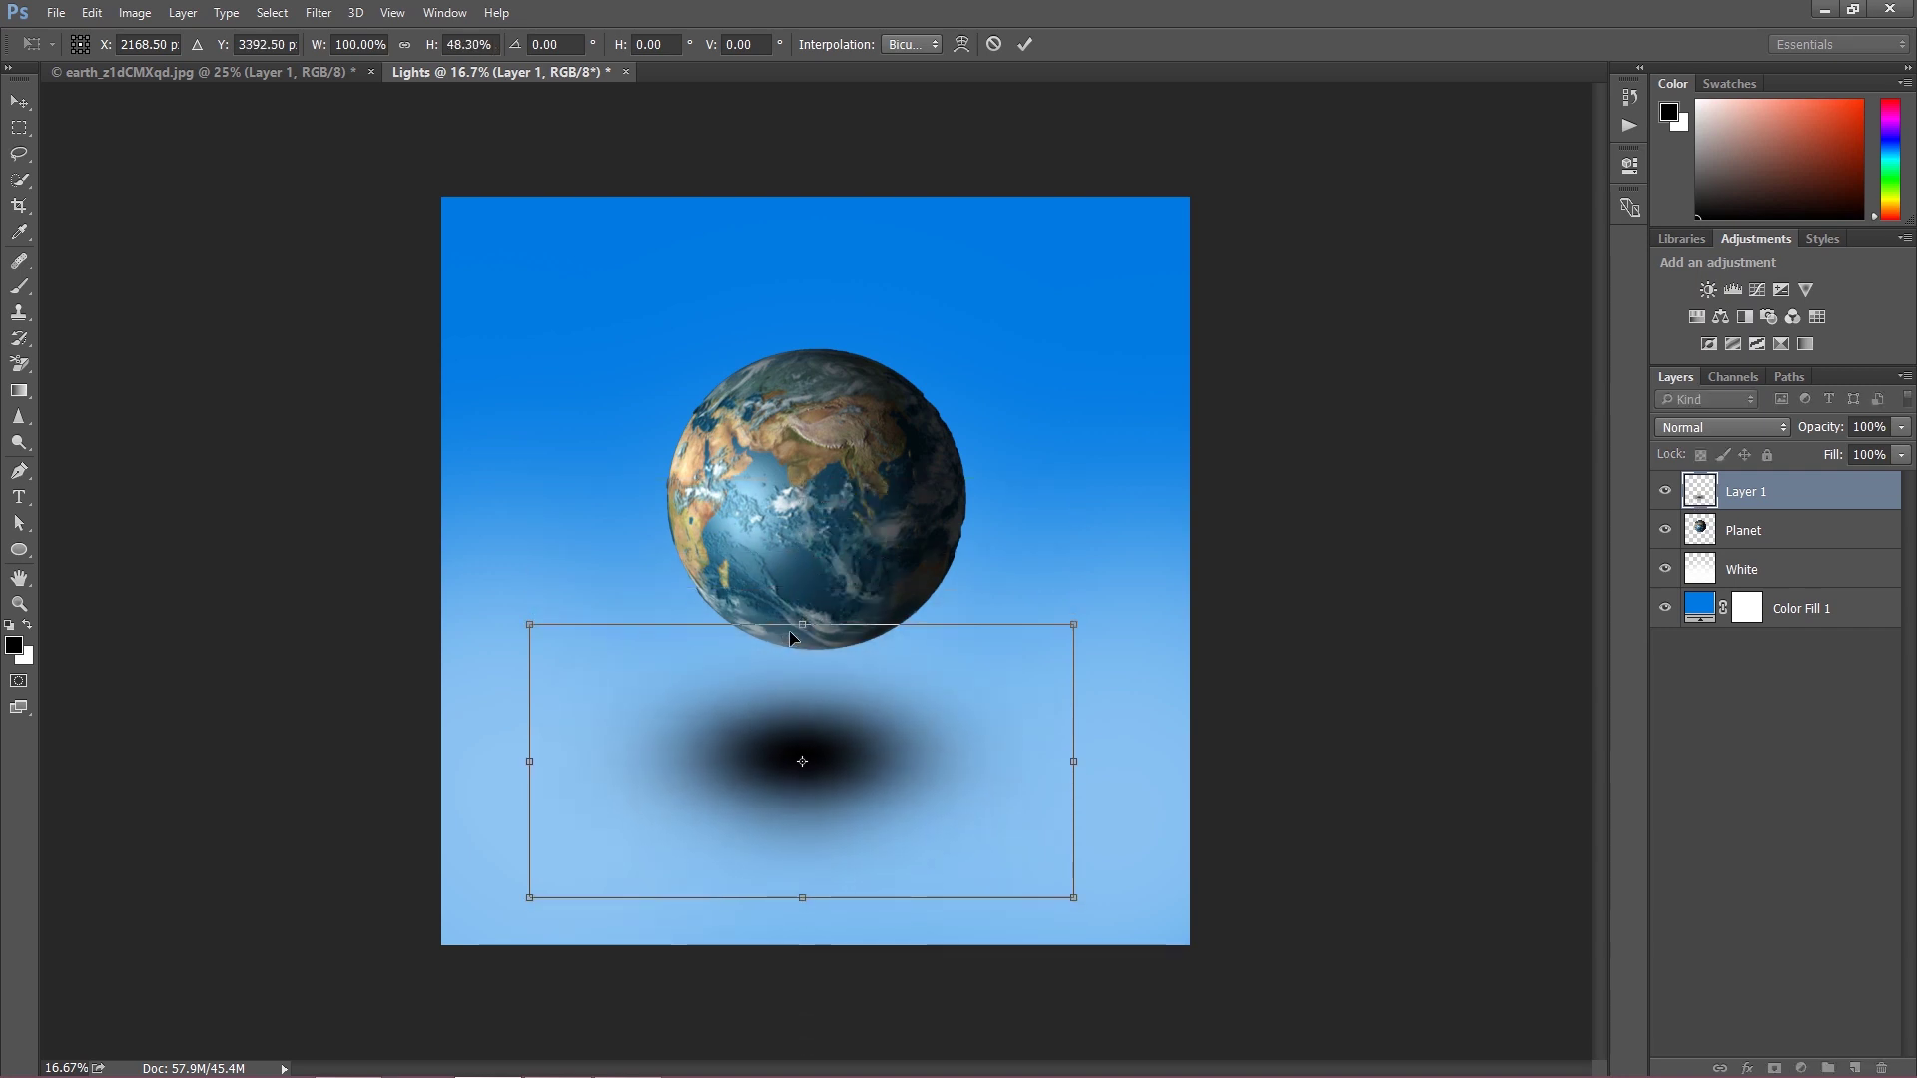
{"action": "left_click_drag", "start_coordinate": [800, 624], "coordinate": [802, 694]}
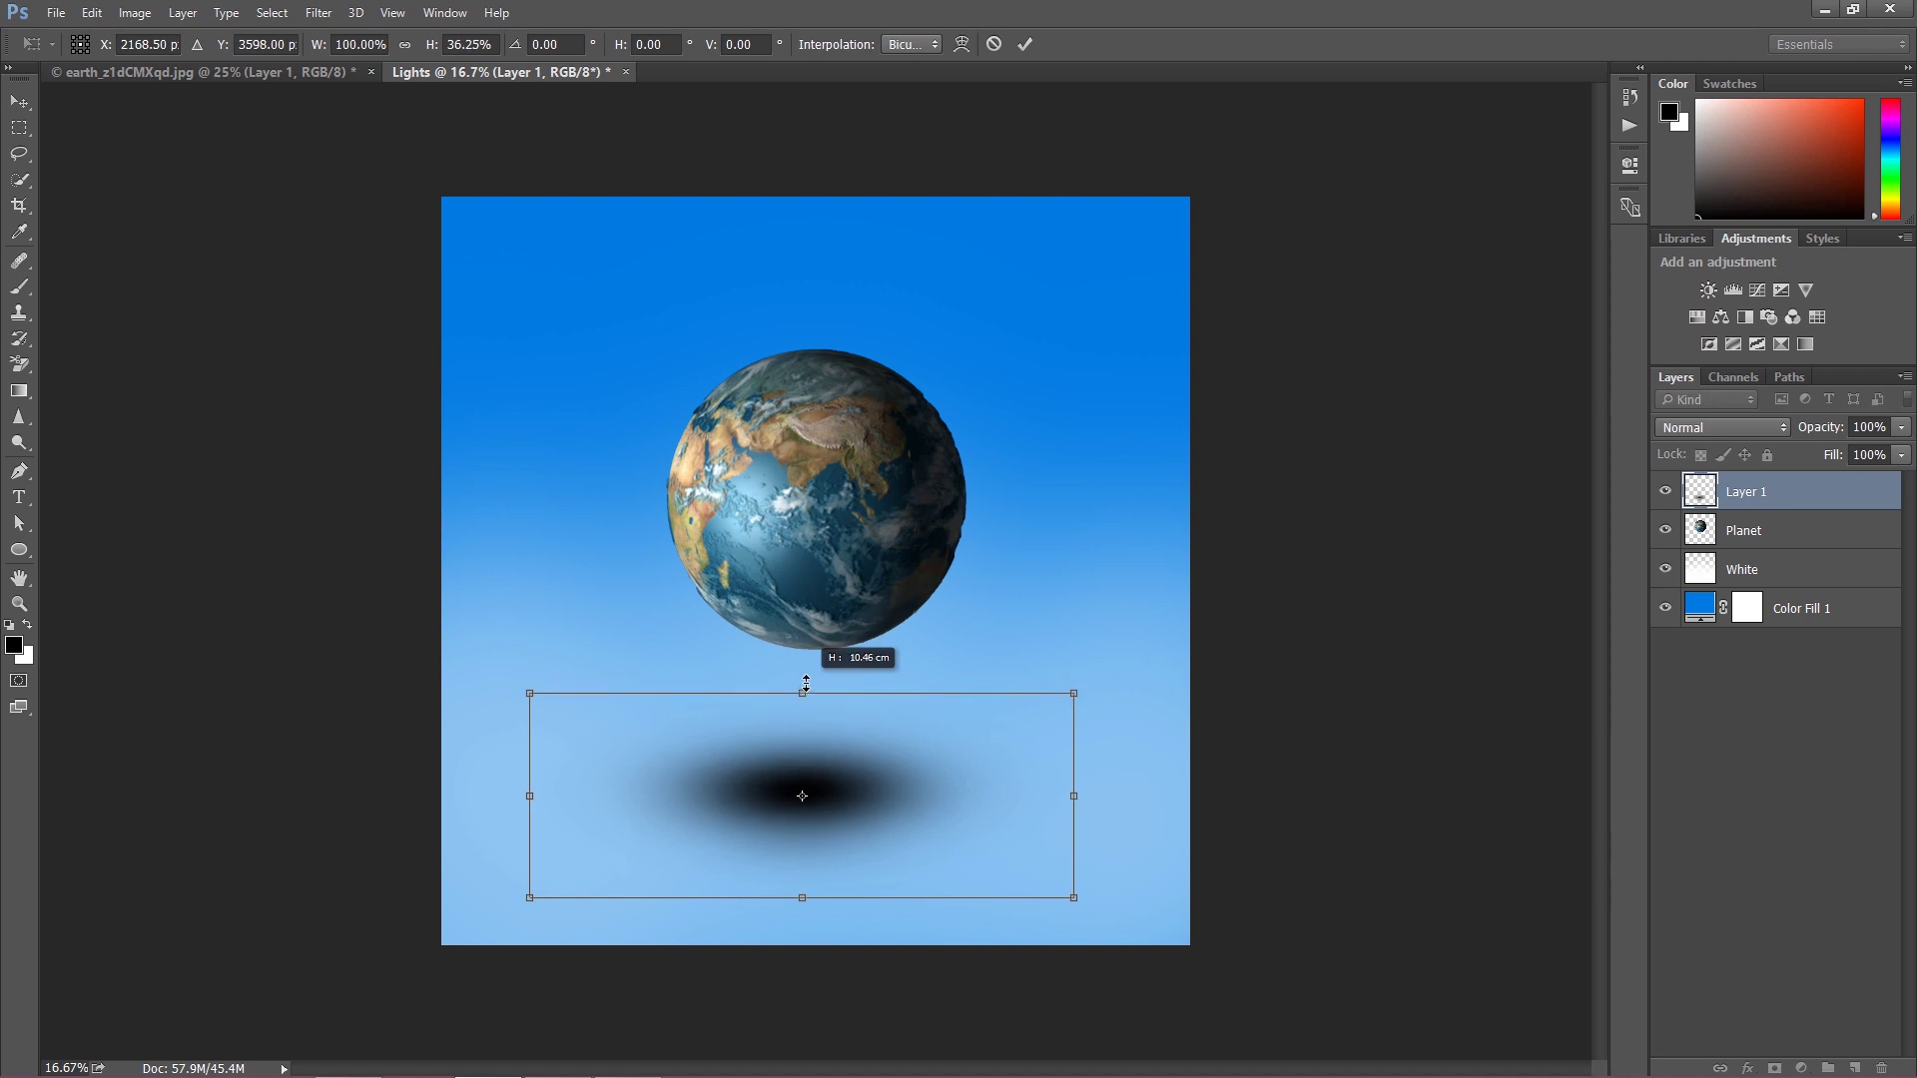
{"action": "left_click_drag", "start_coordinate": [1075, 899], "coordinate": [1096, 918]}
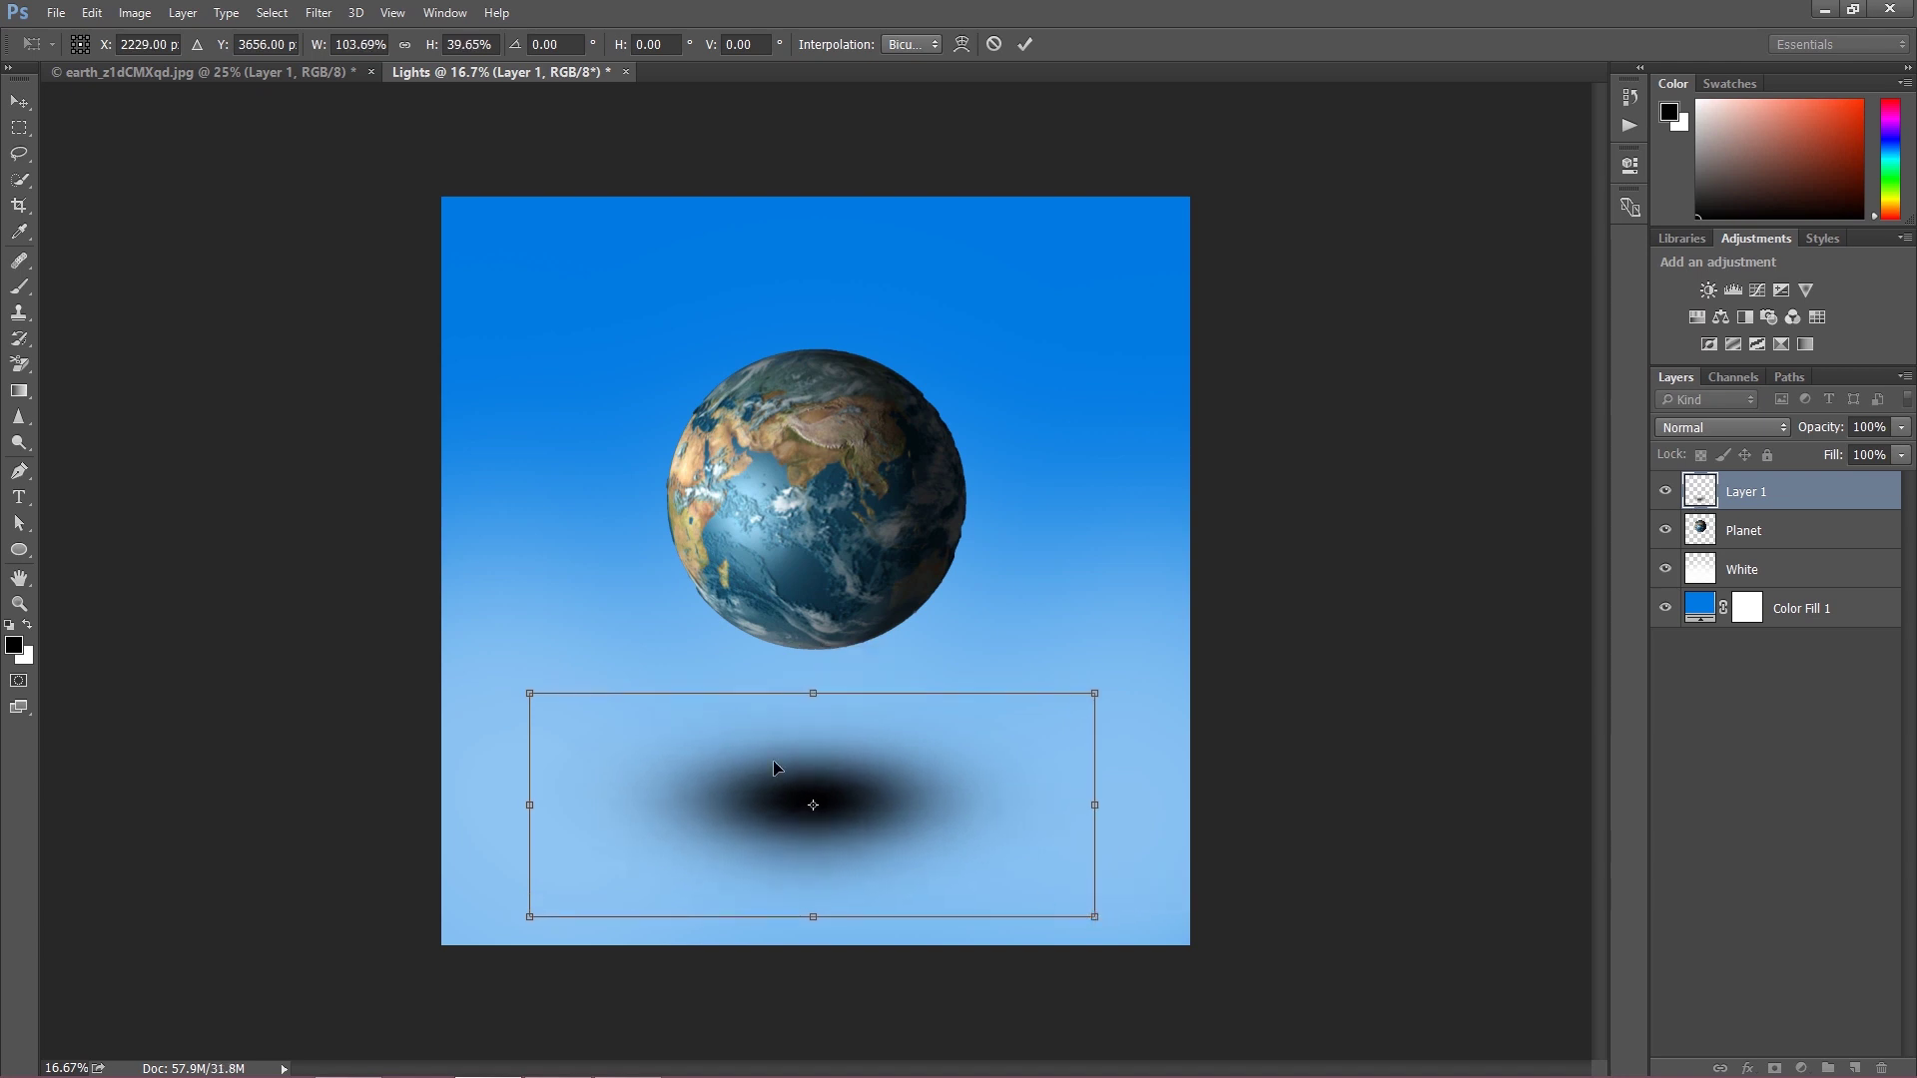
{"action": "left_click_drag", "start_coordinate": [532, 693], "coordinate": [514, 683]}
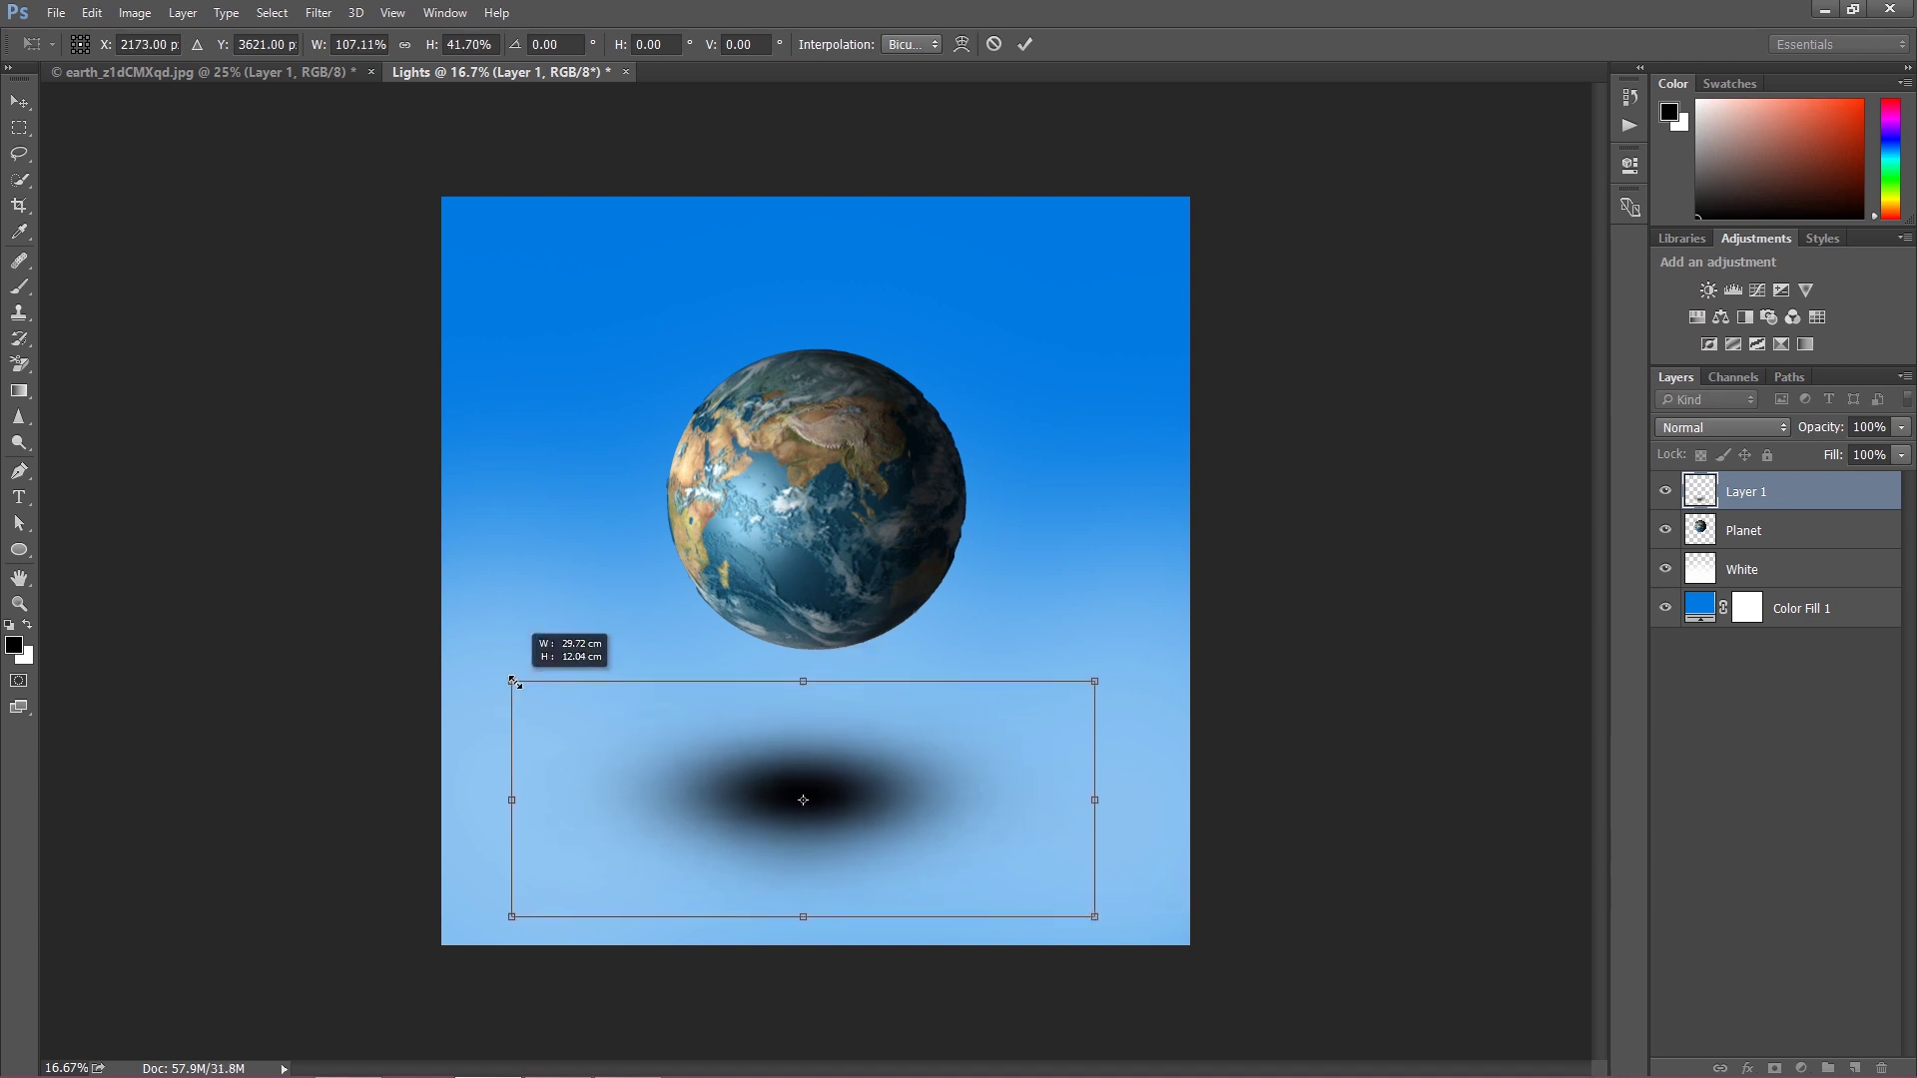
{"action": "left_click", "coordinate": [20, 128]}
{"action": "left_click", "coordinate": [898, 422]}
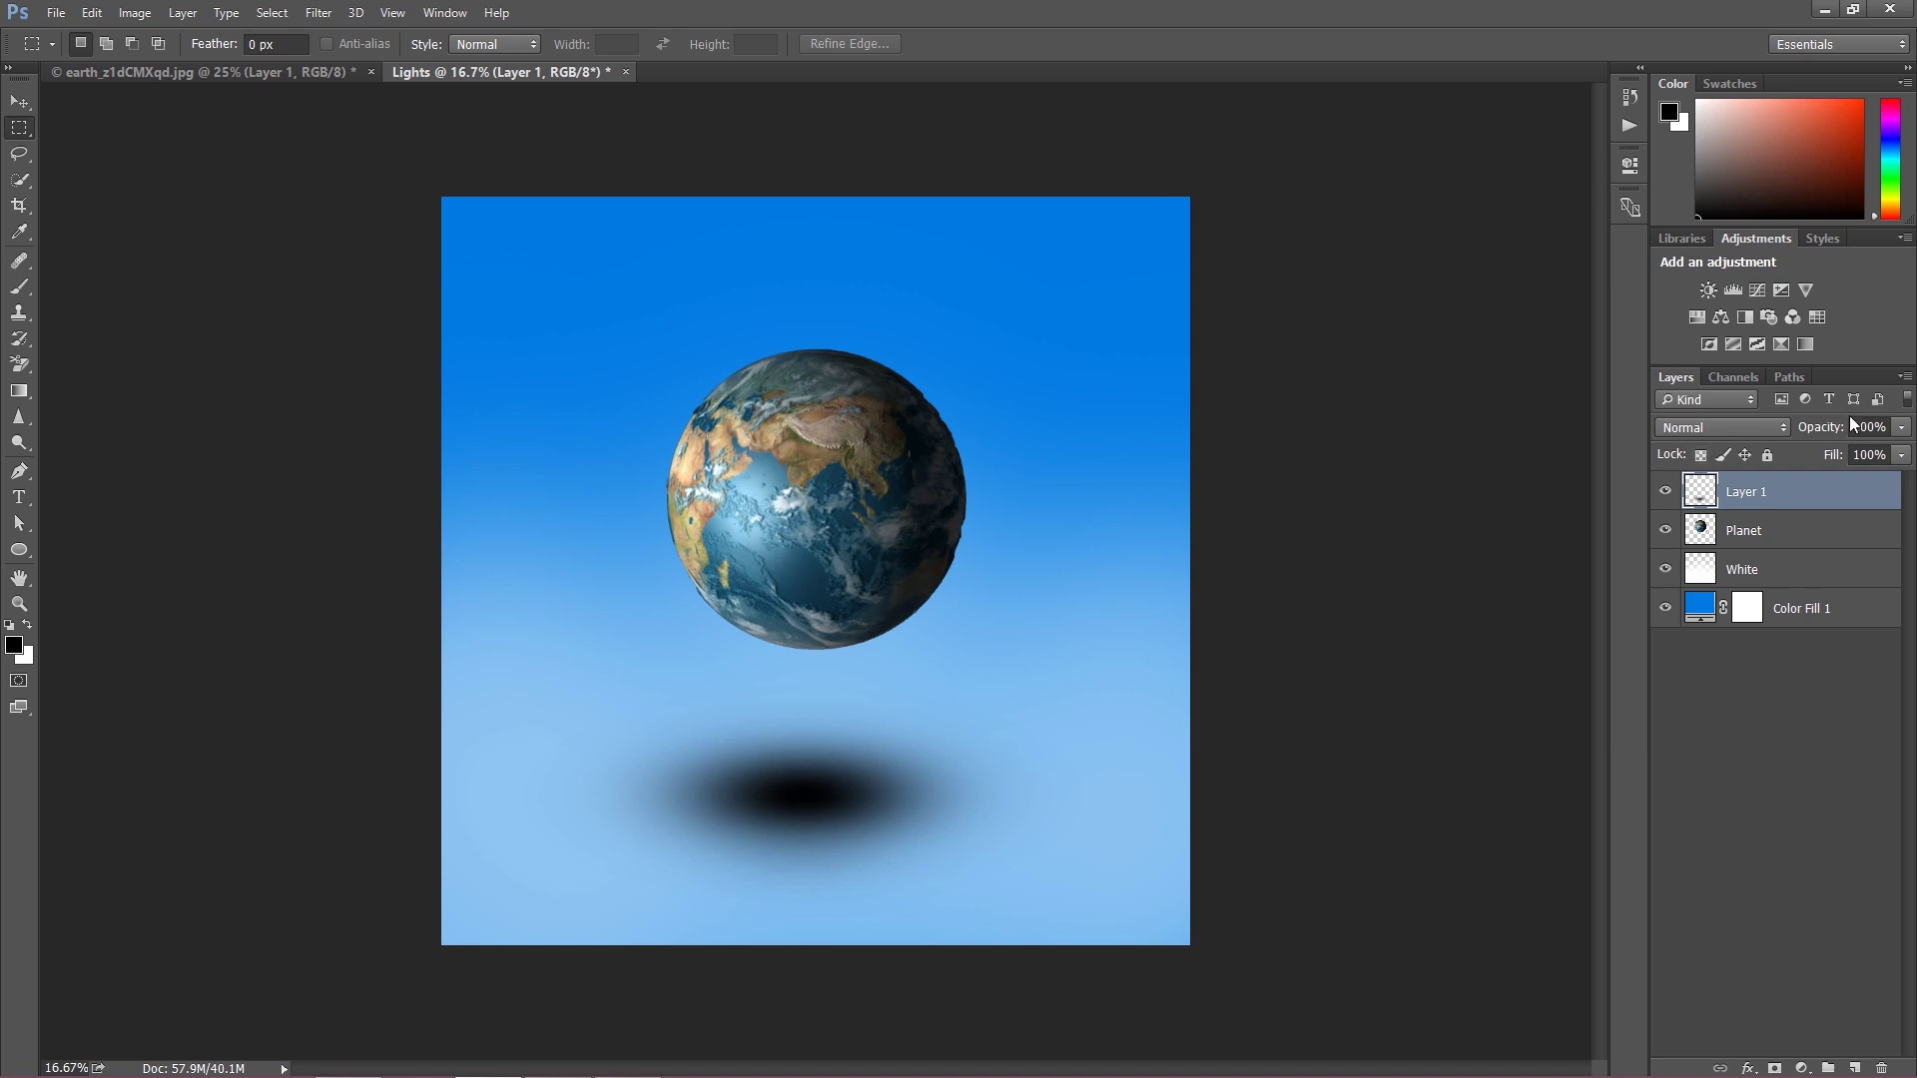
Lower the shadow's opacity, duplicate it with Ctrl+J, and widen the copy.
{"action": "left_click_drag", "start_coordinate": [1822, 427], "coordinate": [1781, 424]}
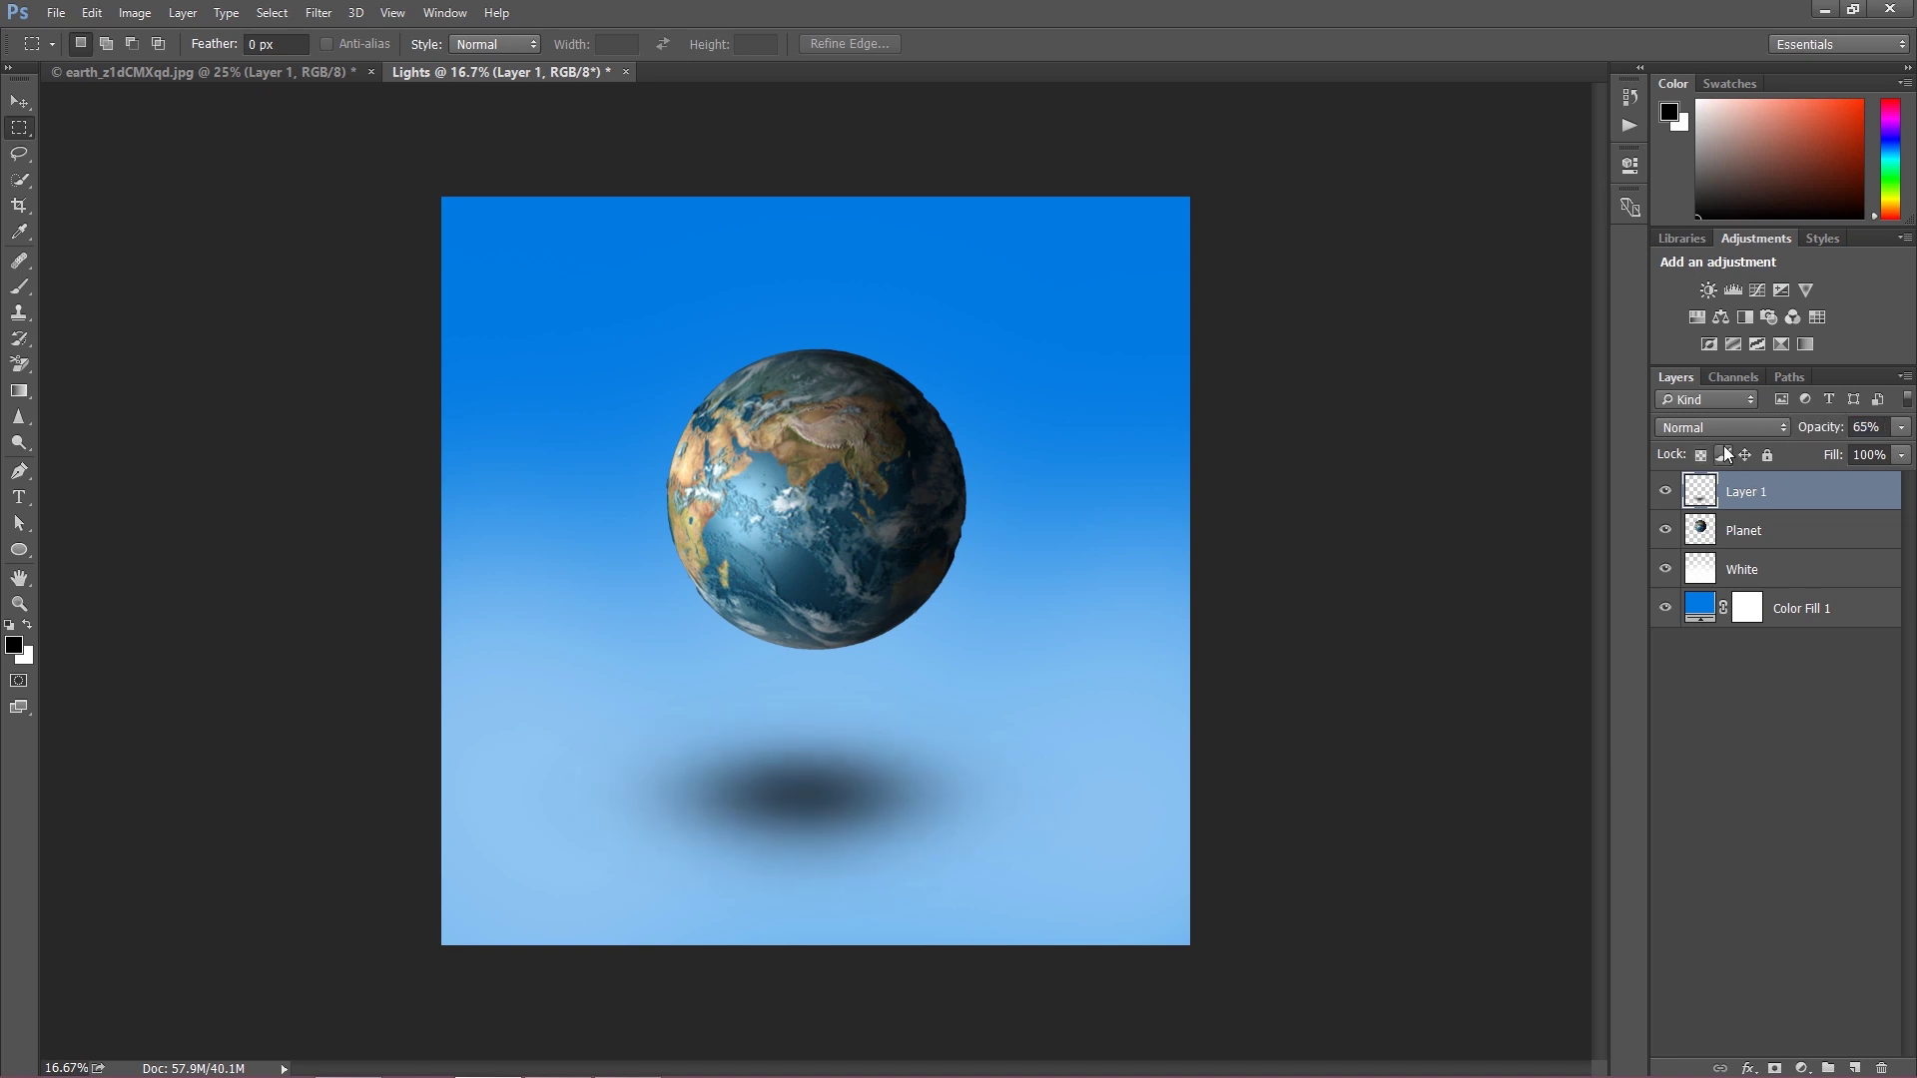
{"action": "key", "text": "ctrl+j"}
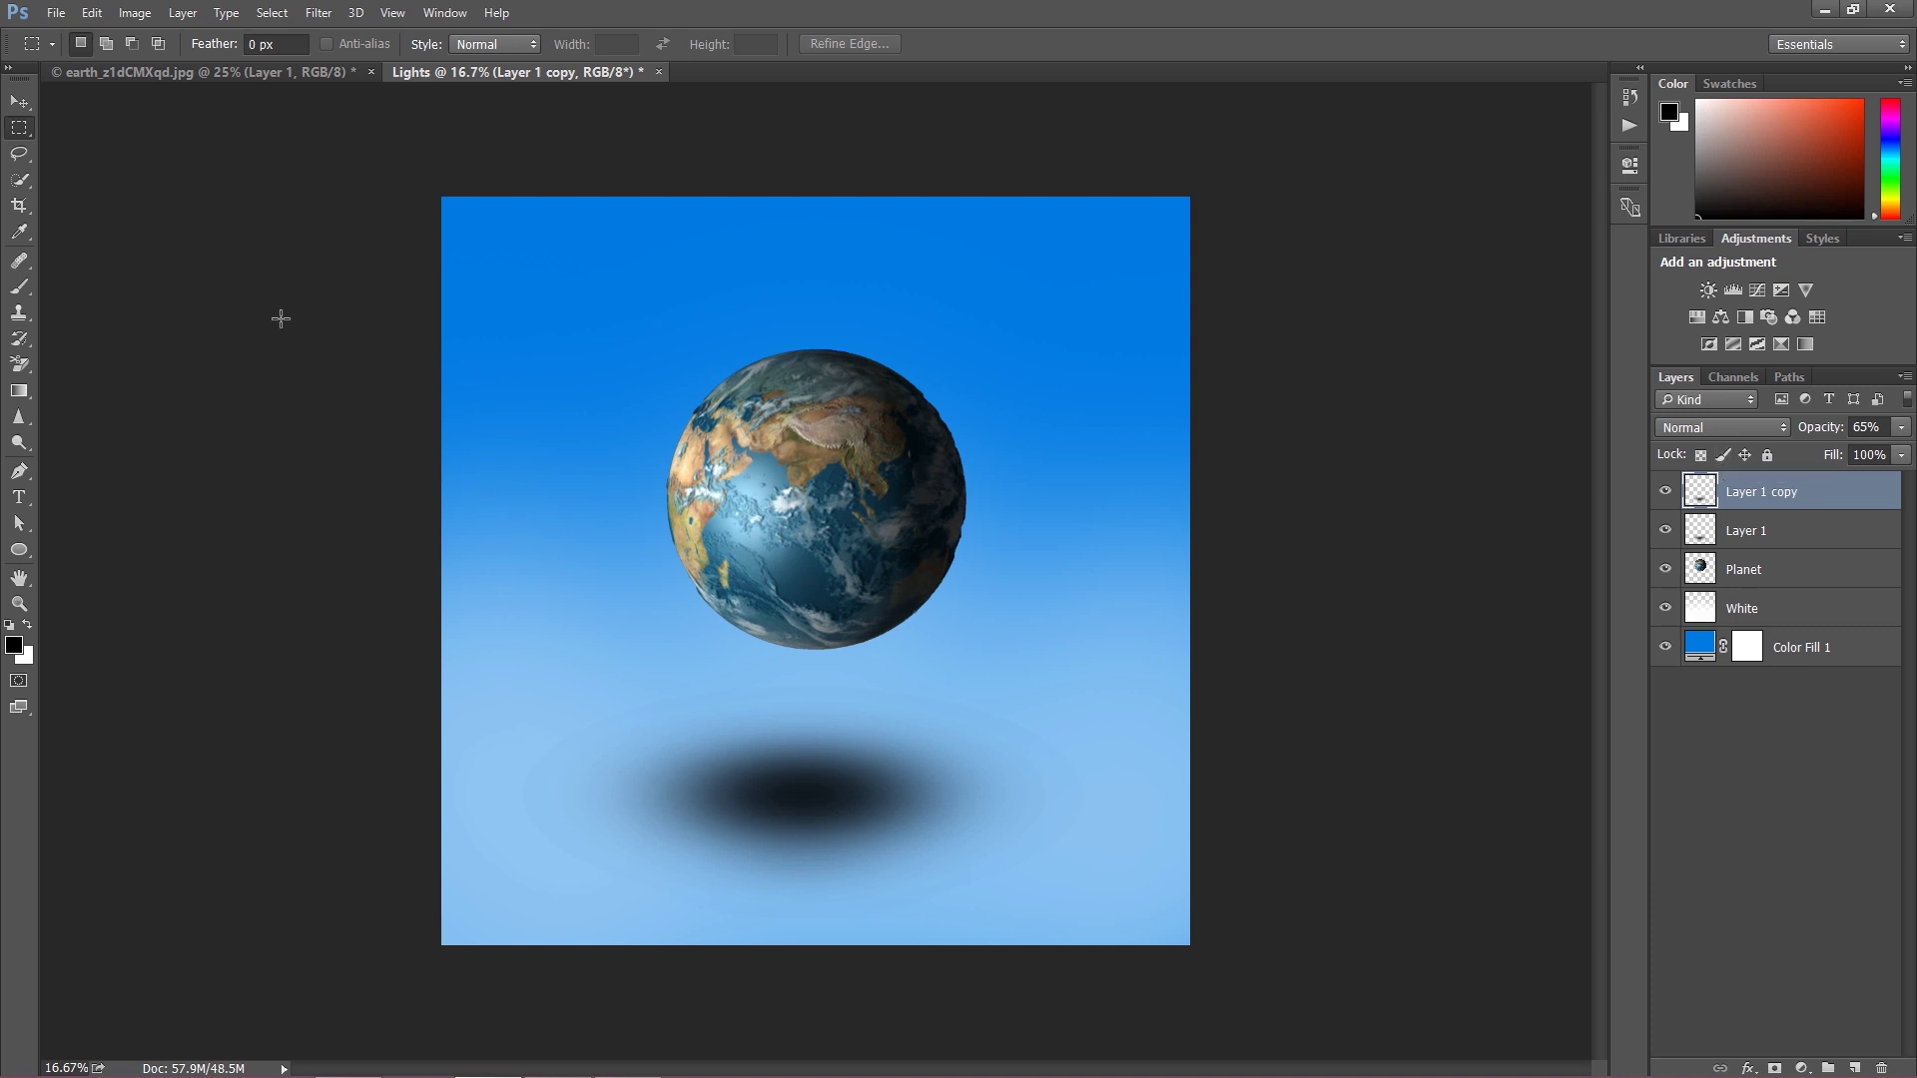
{"action": "right_click", "coordinate": [790, 809]}
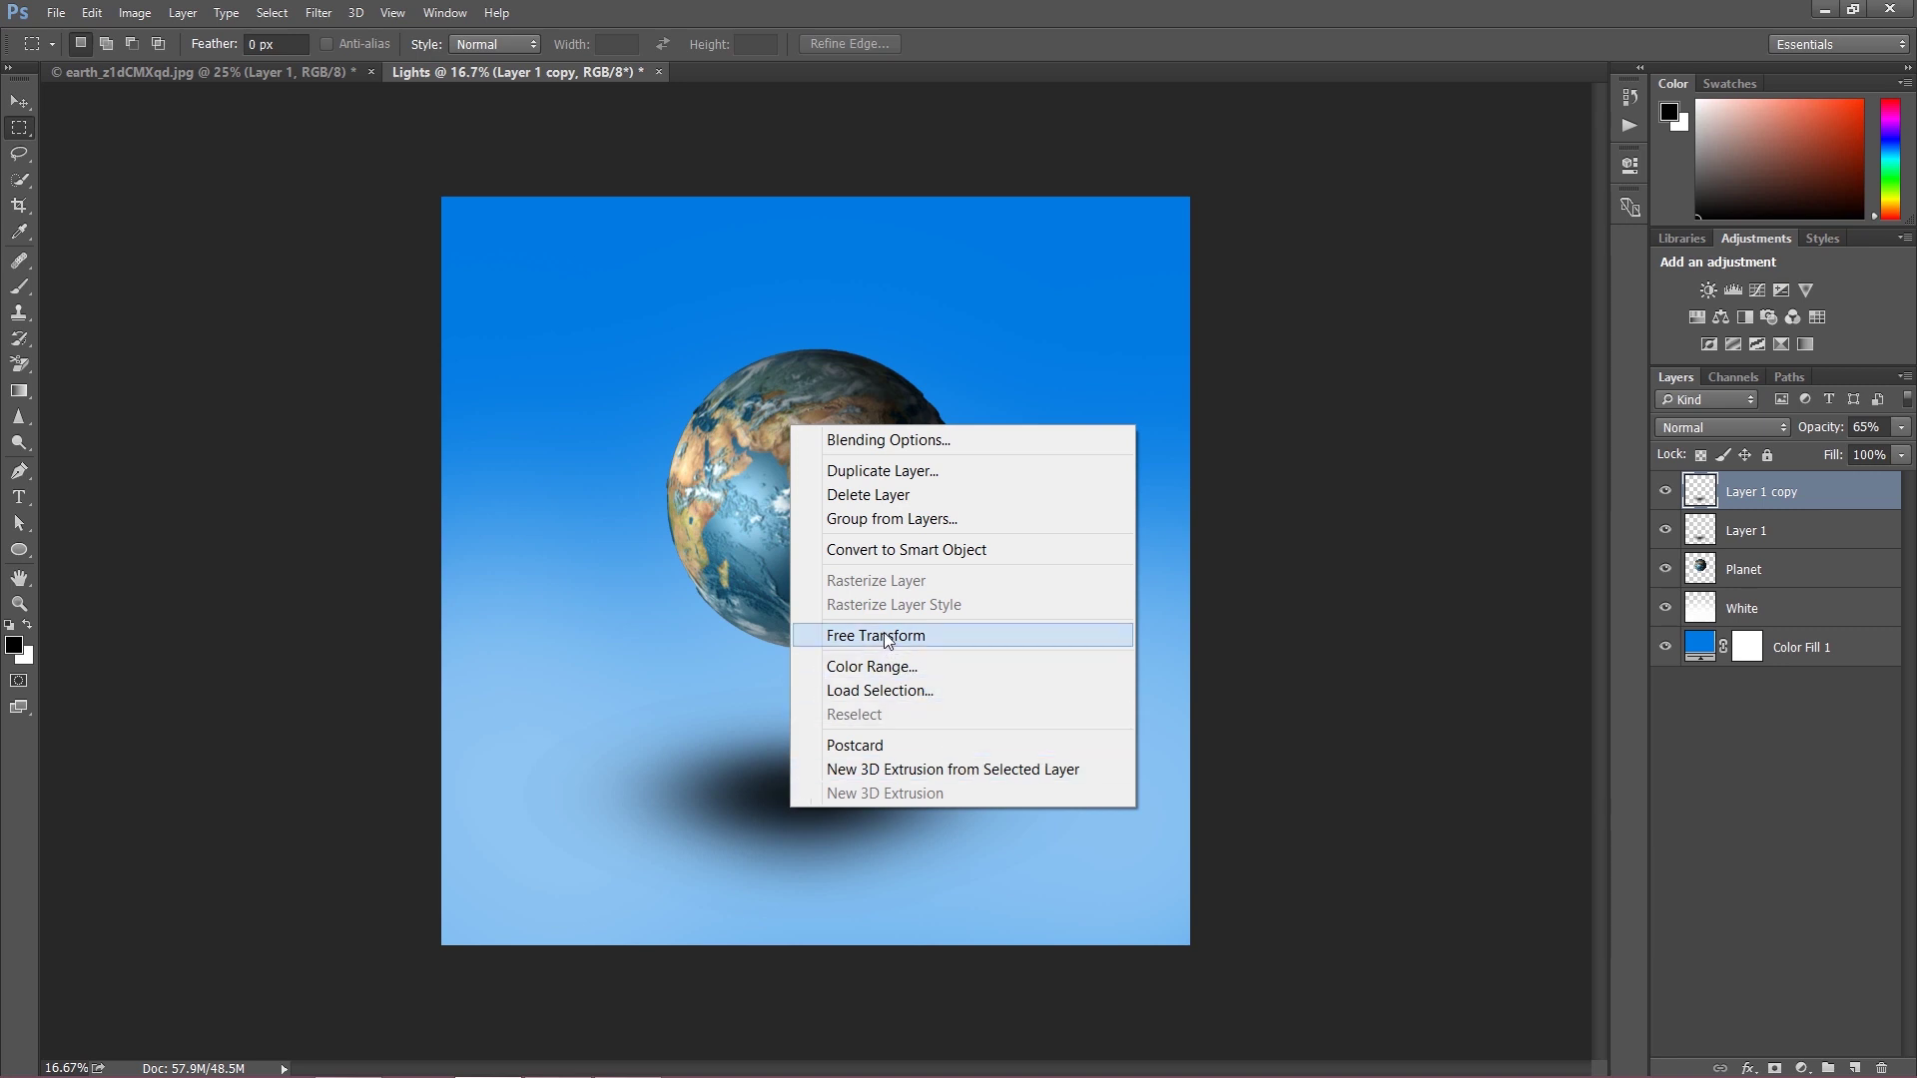
{"action": "left_click", "coordinate": [888, 636]}
{"action": "left_click_drag", "start_coordinate": [1107, 802], "coordinate": [1141, 802]}
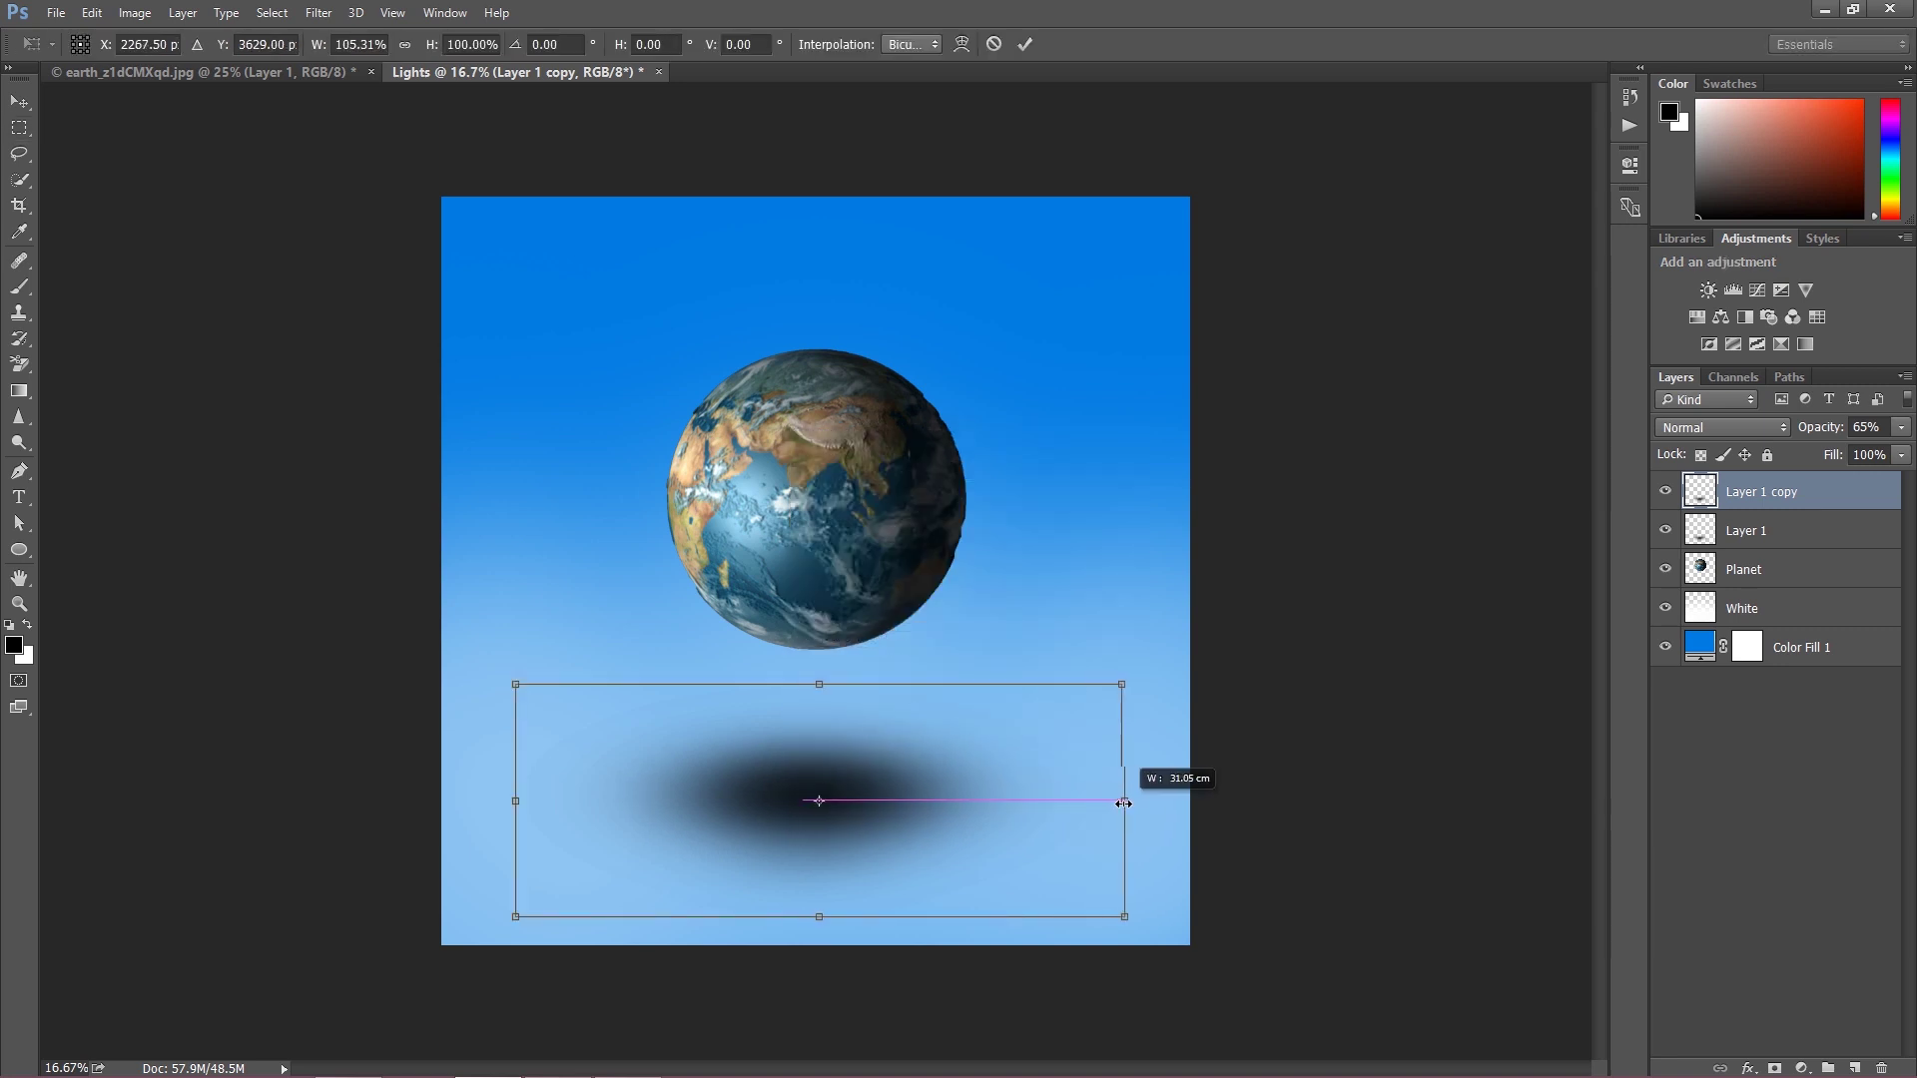
{"action": "left_click_drag", "start_coordinate": [514, 799], "coordinate": [494, 800]}
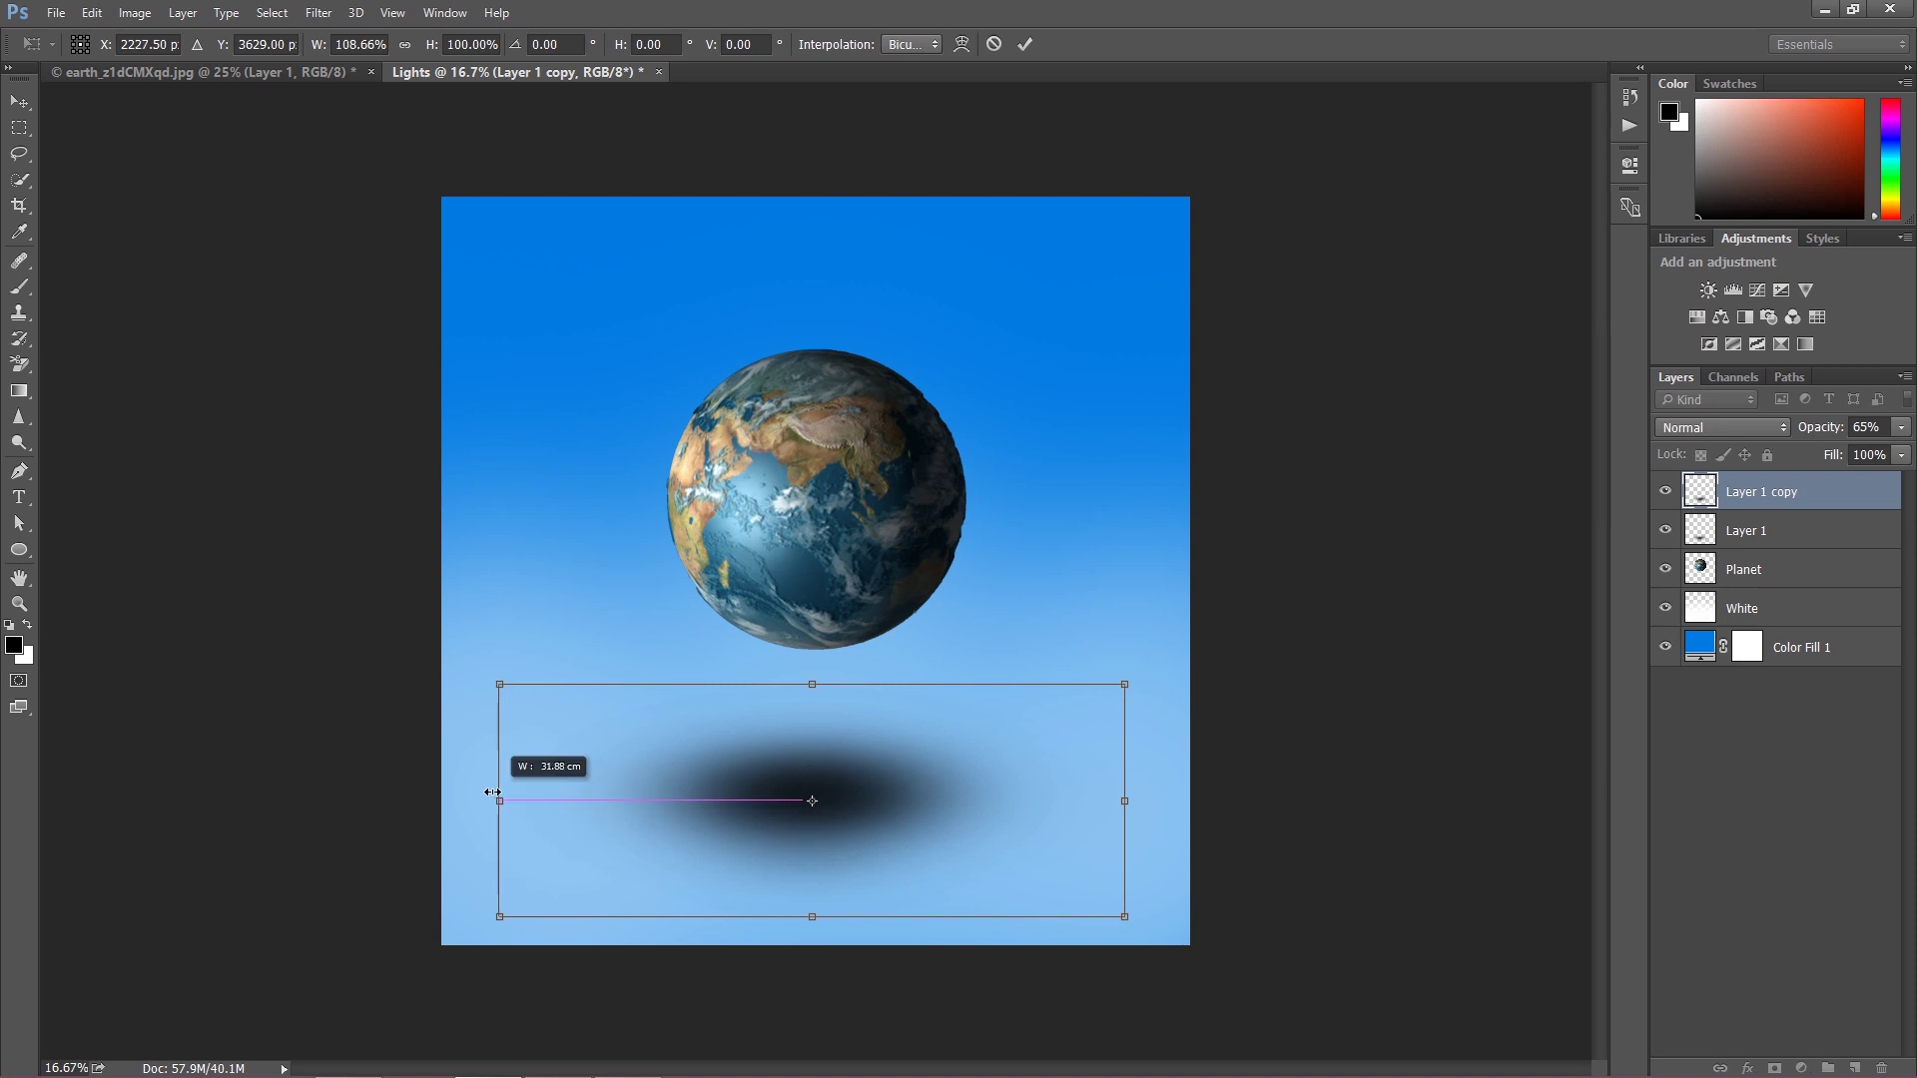
{"action": "left_click", "coordinate": [26, 131]}
{"action": "left_click", "coordinate": [908, 413]}
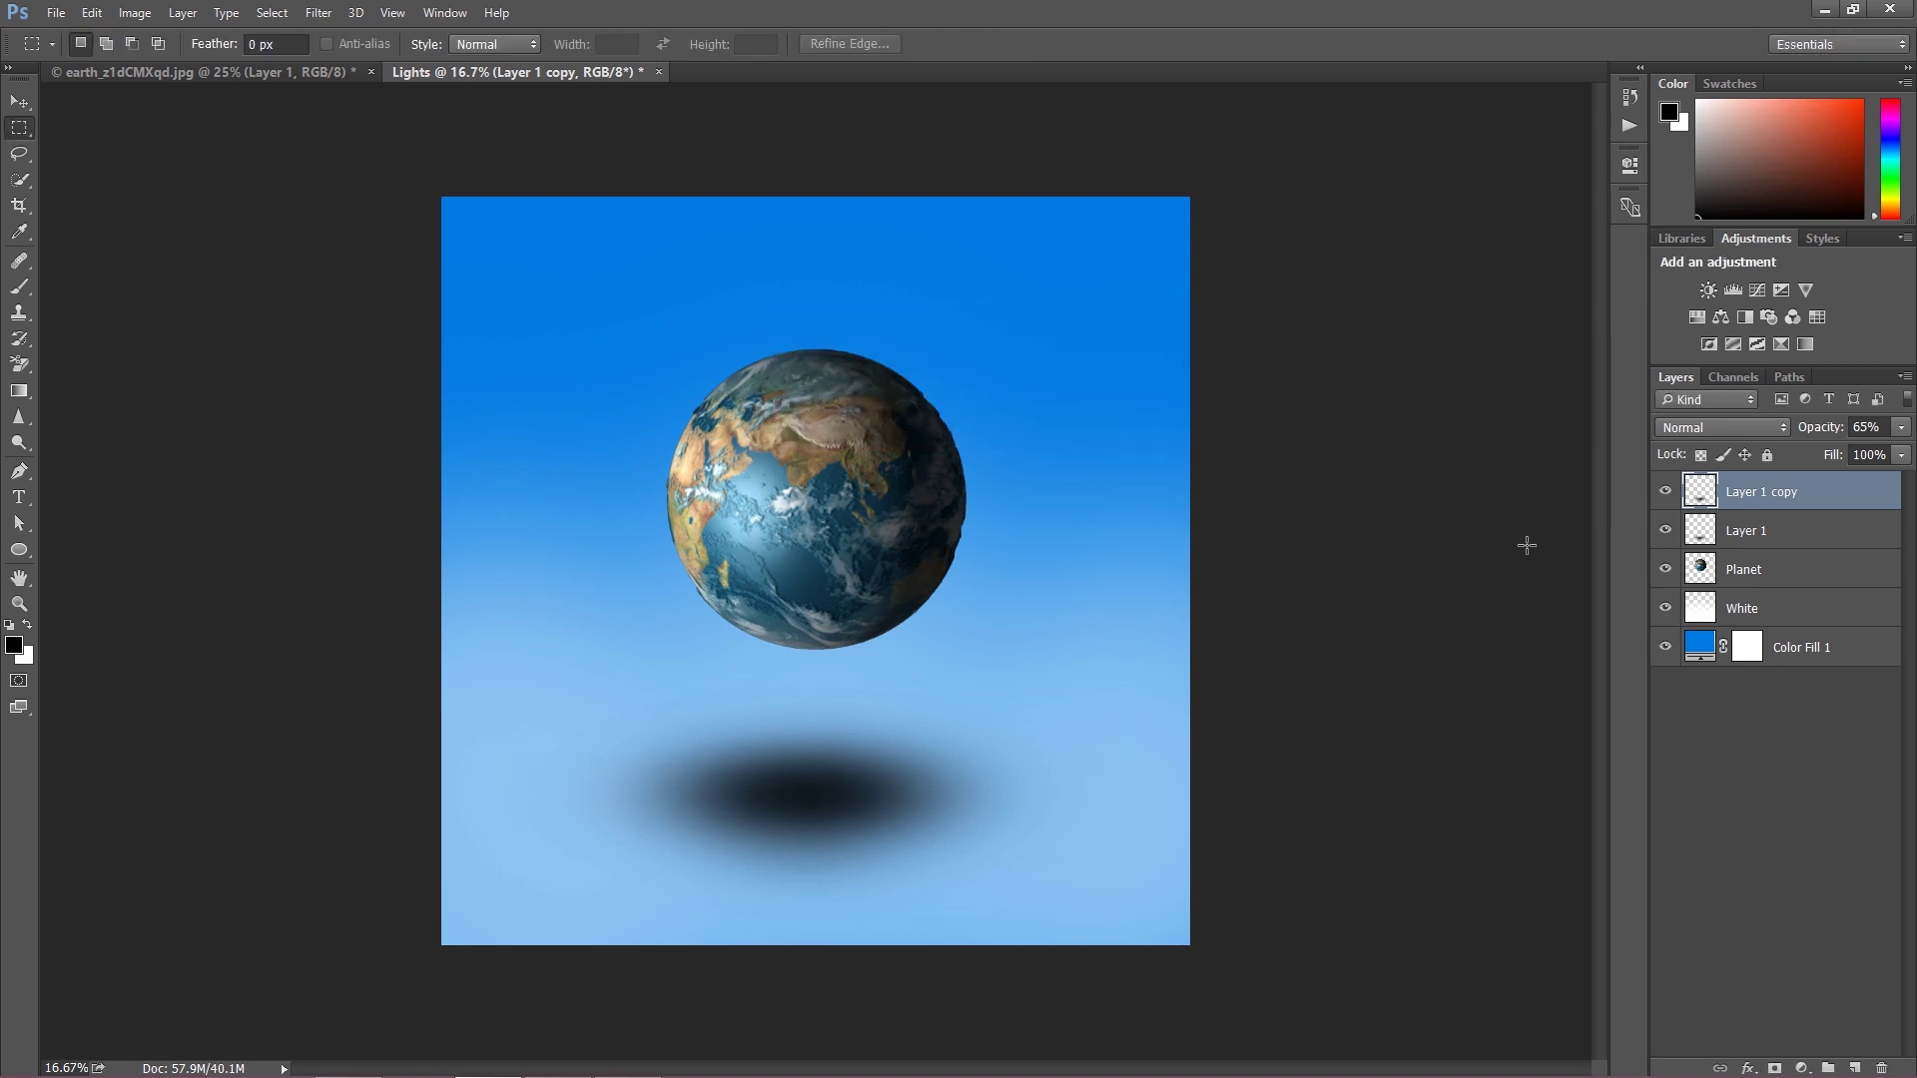
Lower the copy's opacity, lighten the original, and duplicate it again above Layer 1 copy.
{"action": "left_click_drag", "start_coordinate": [1818, 430], "coordinate": [1758, 482]}
{"action": "left_click", "coordinate": [1665, 531]}
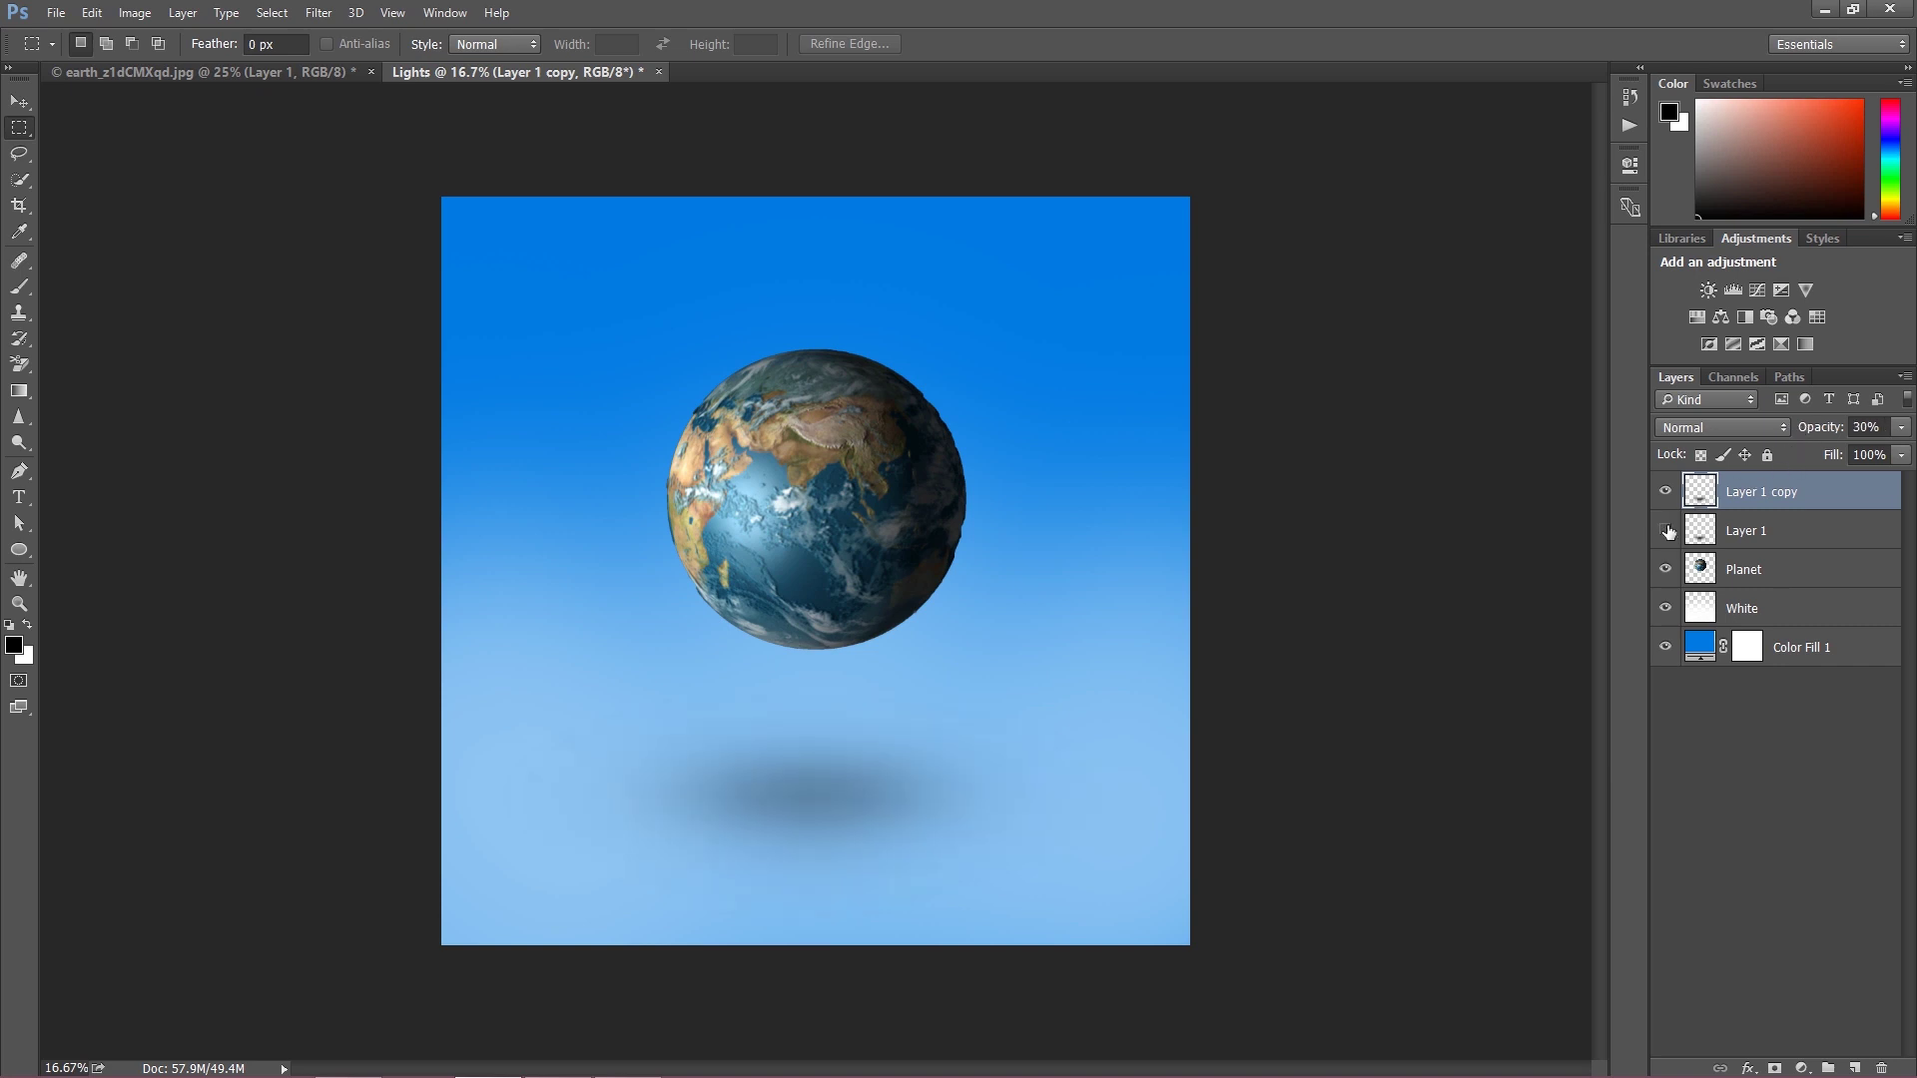
{"action": "left_click", "coordinate": [1725, 527]}
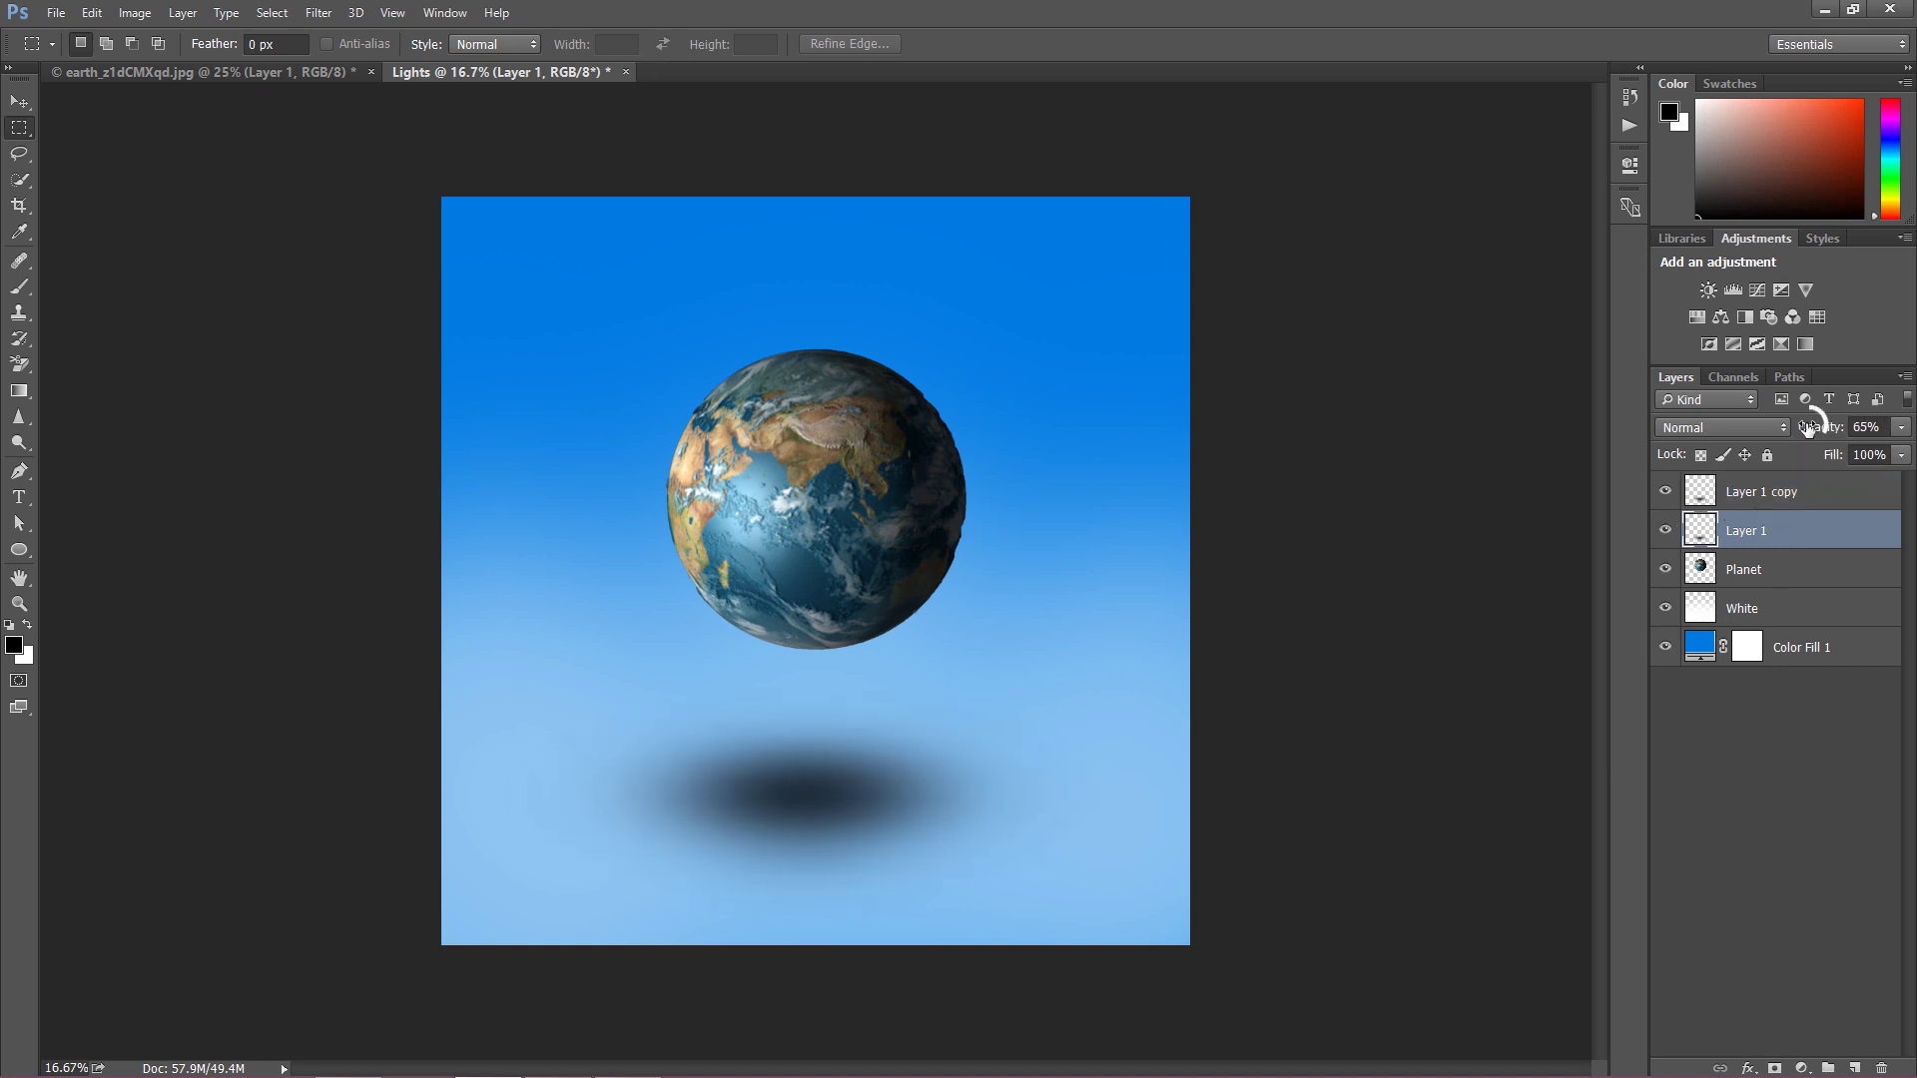
{"action": "left_click_drag", "start_coordinate": [1813, 426], "coordinate": [1804, 432]}
{"action": "key", "text": "ctrl+j"}
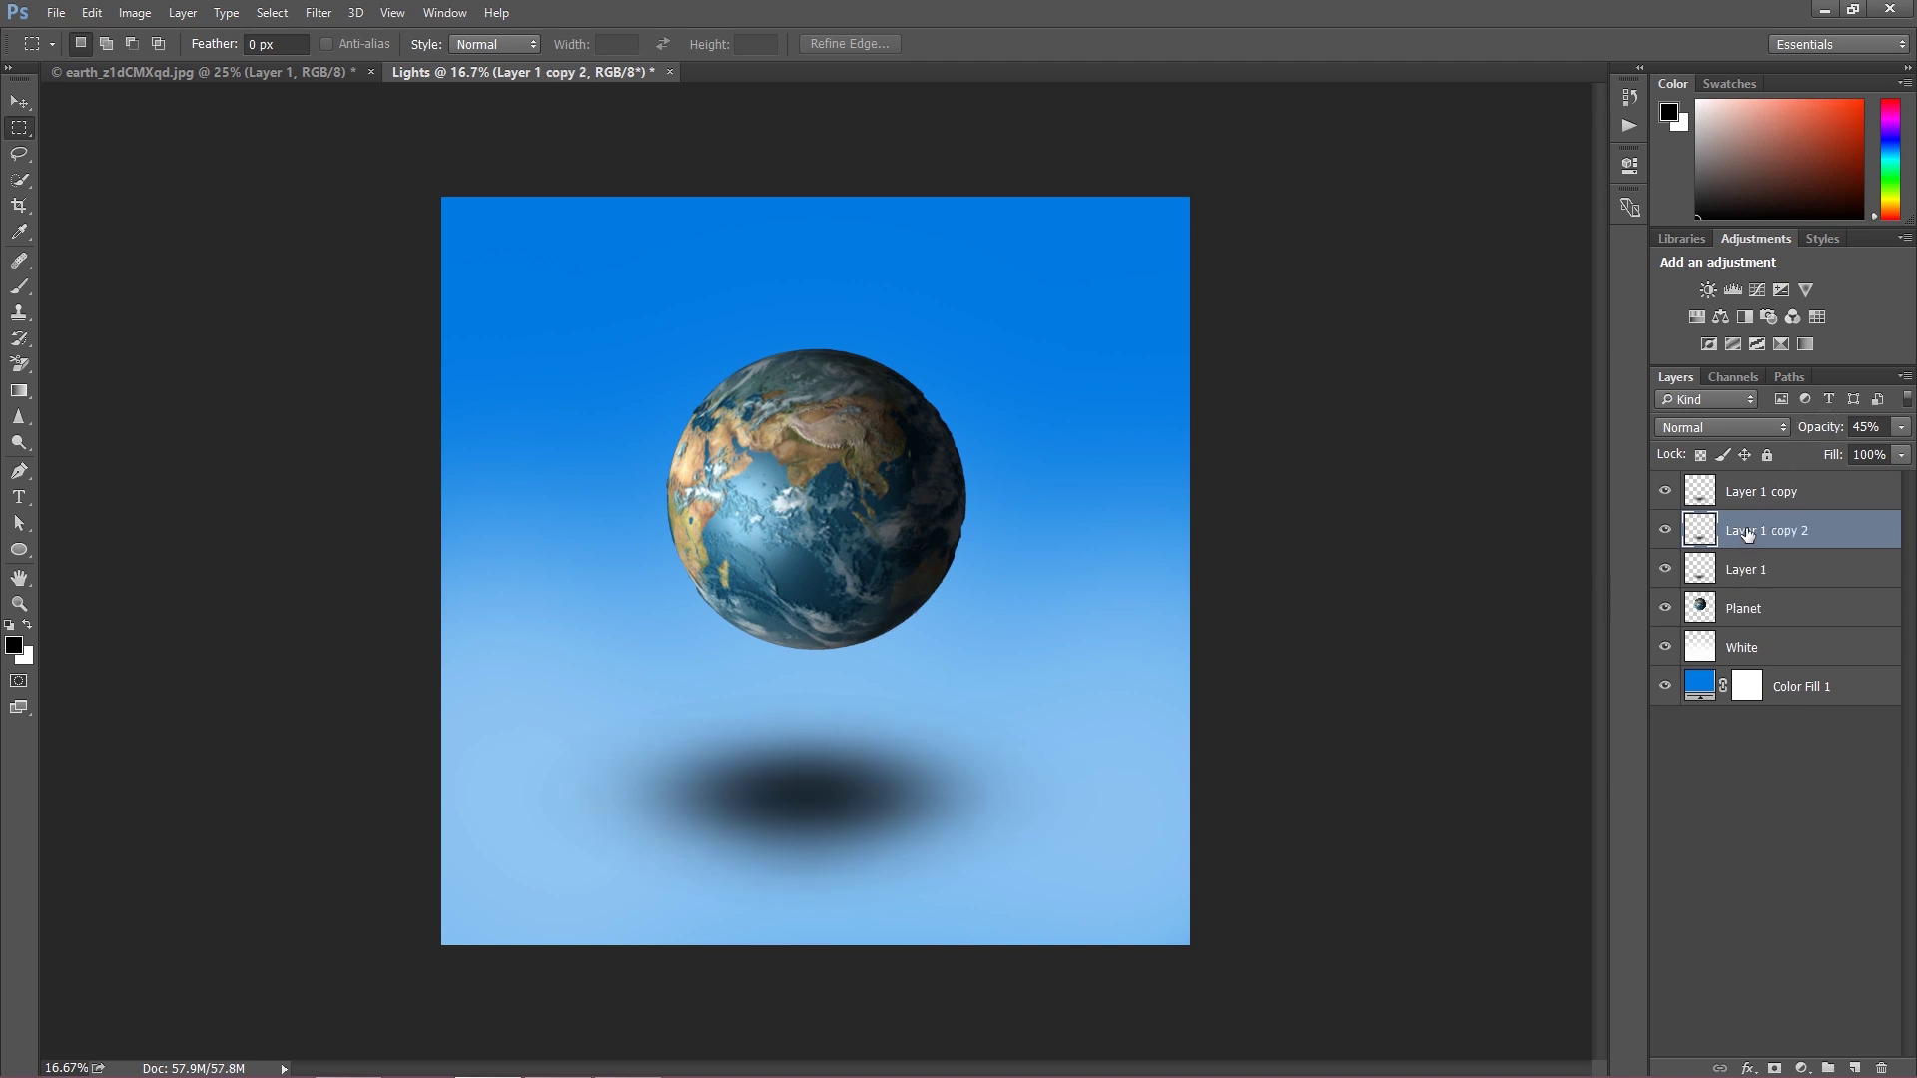
{"action": "left_click_drag", "start_coordinate": [1749, 535], "coordinate": [1733, 494]}
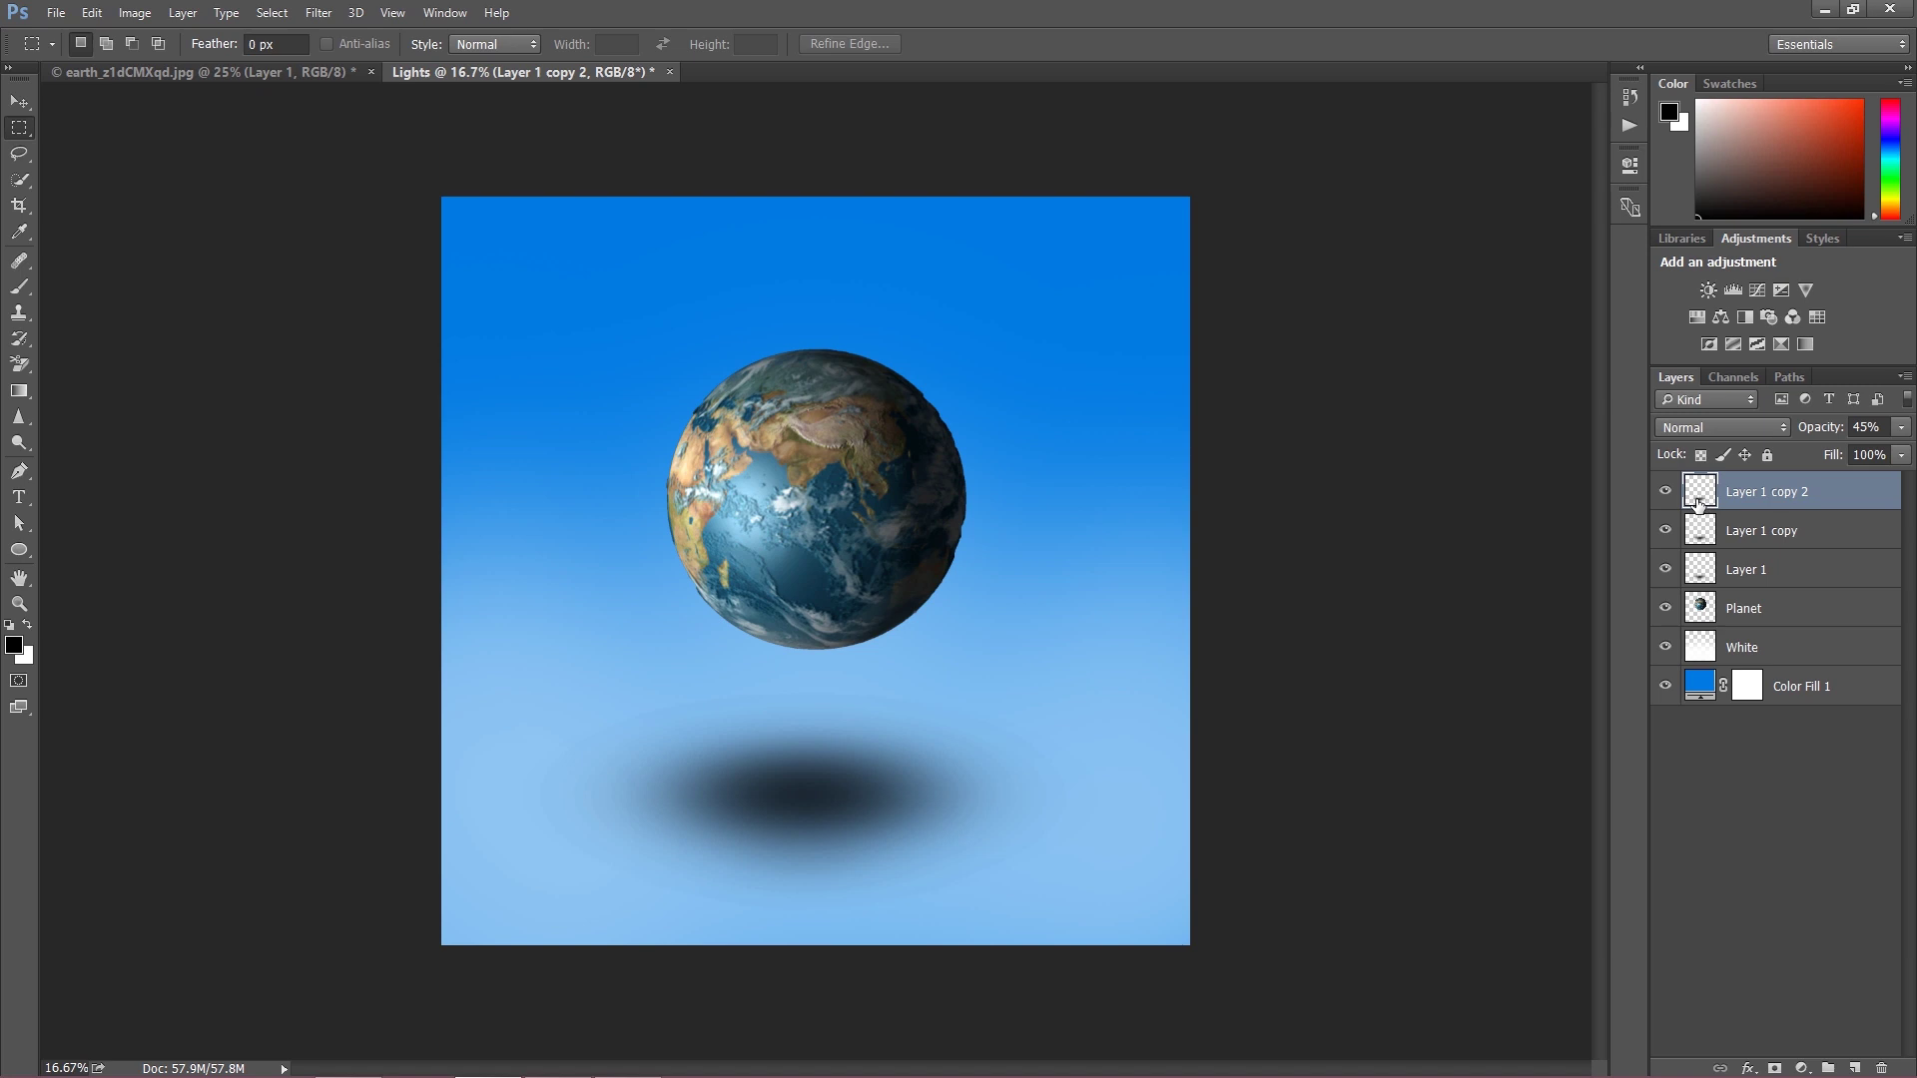
Shrink Layer 1 copy 2 with Free Transform to form the darker shadow core.
{"action": "right_click", "coordinate": [793, 762]}
{"action": "left_click", "coordinate": [849, 590]}
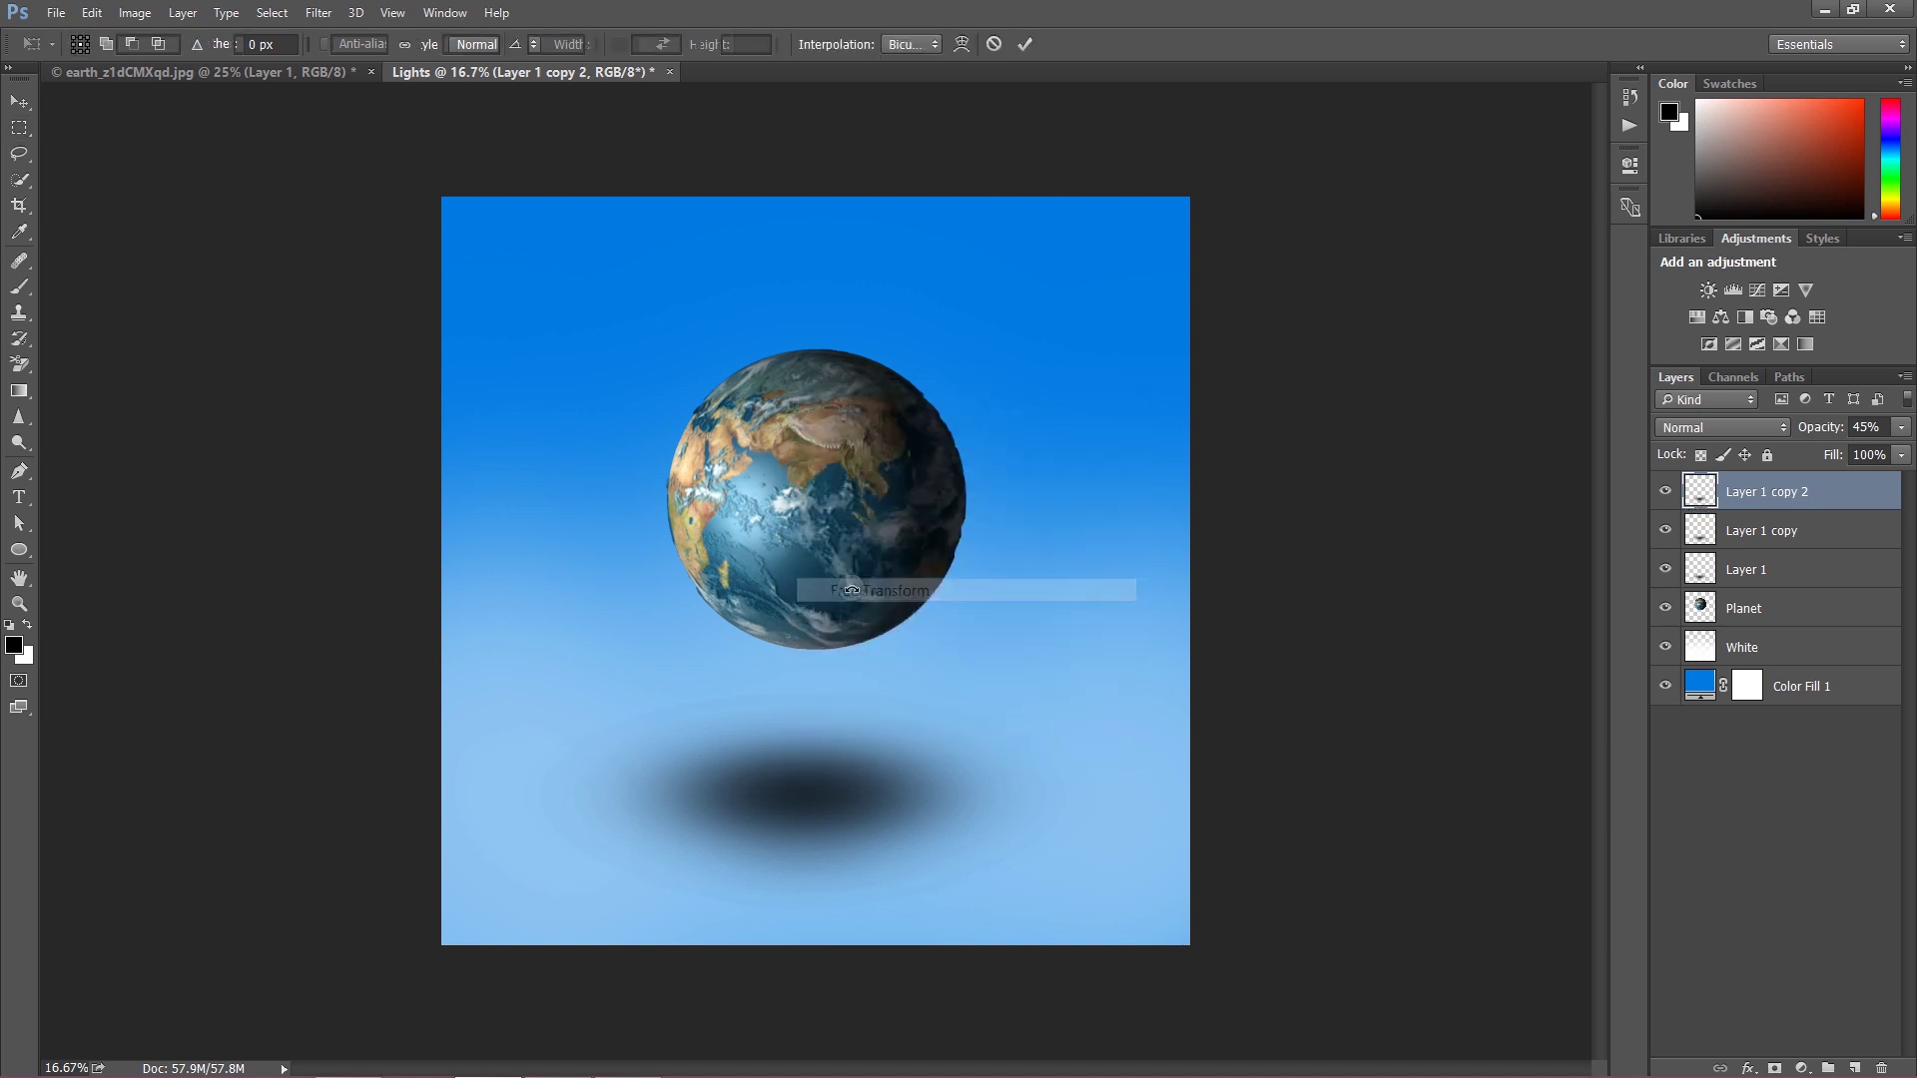
{"action": "left_click_drag", "start_coordinate": [516, 685], "coordinate": [598, 730]}
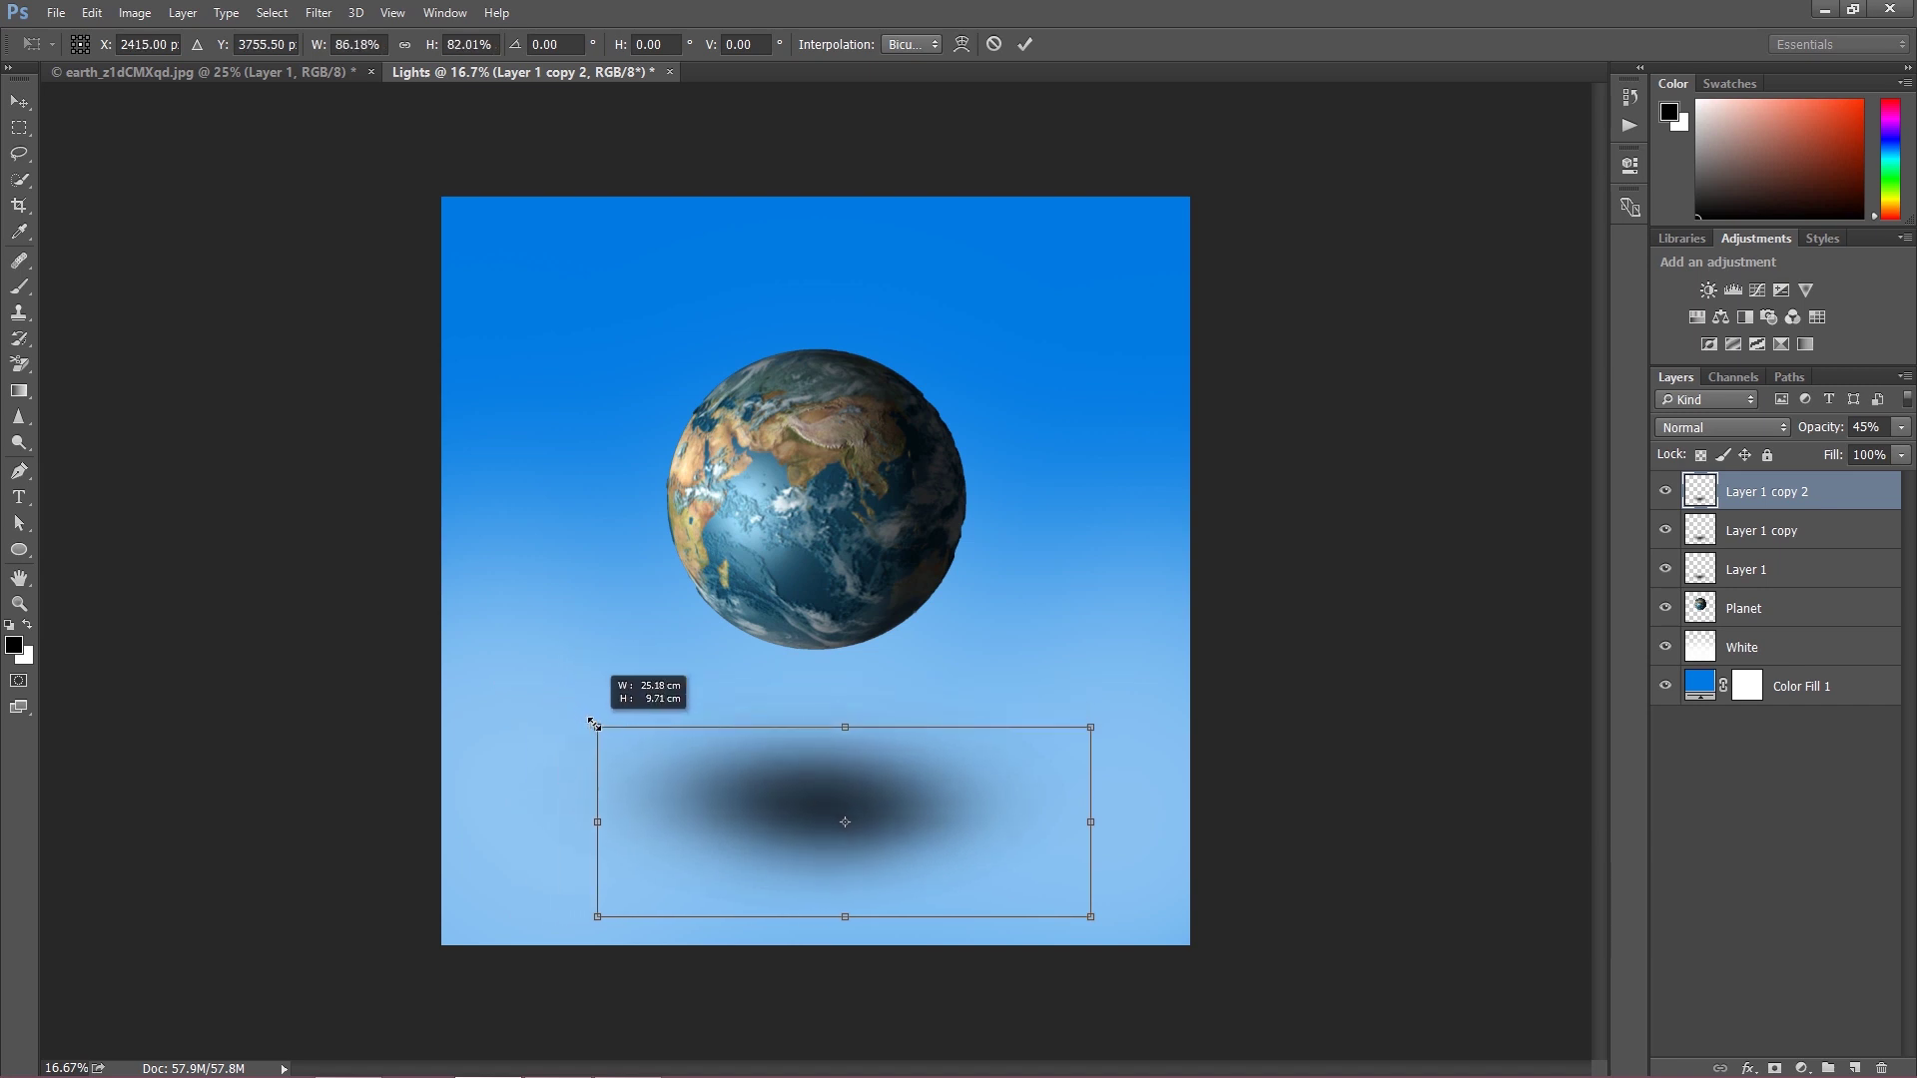
{"action": "left_click_drag", "start_coordinate": [1089, 908], "coordinate": [976, 859]}
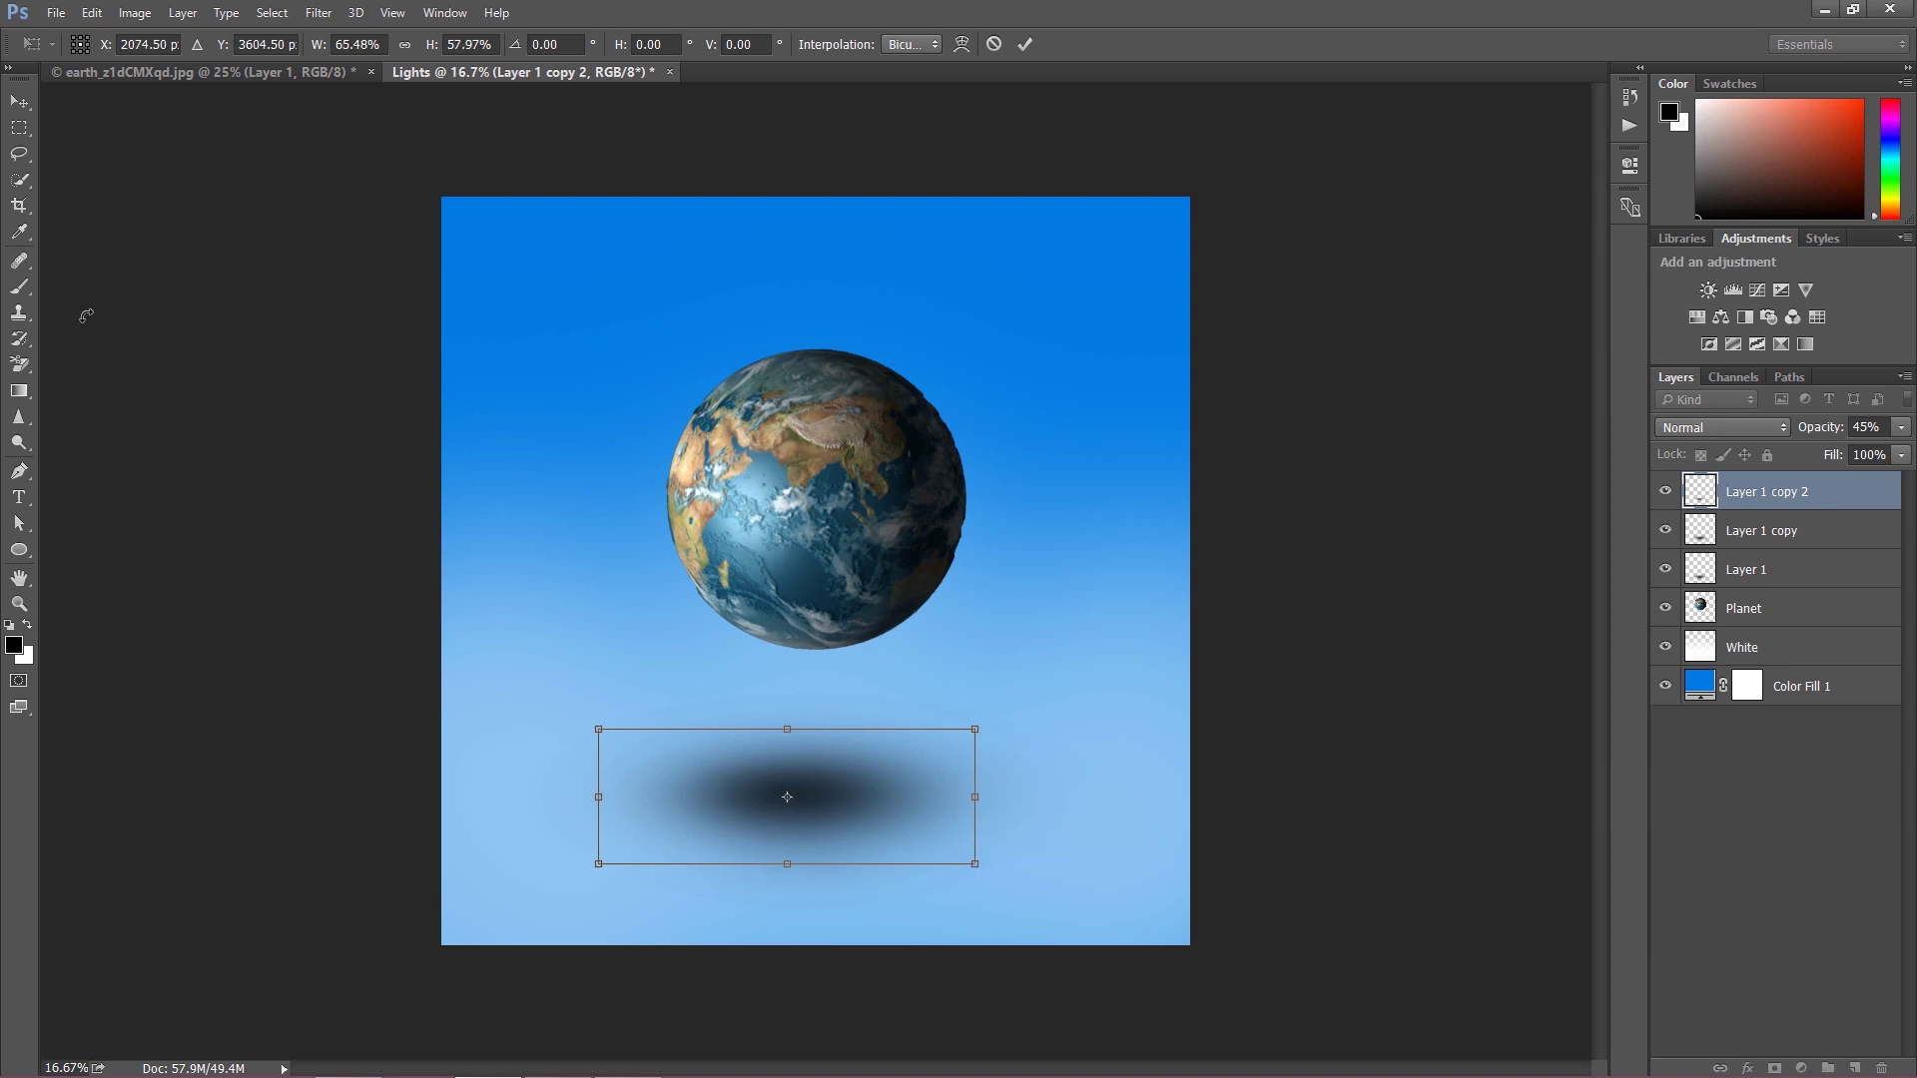
{"action": "left_click", "coordinate": [20, 128]}
{"action": "left_click", "coordinate": [896, 419]}
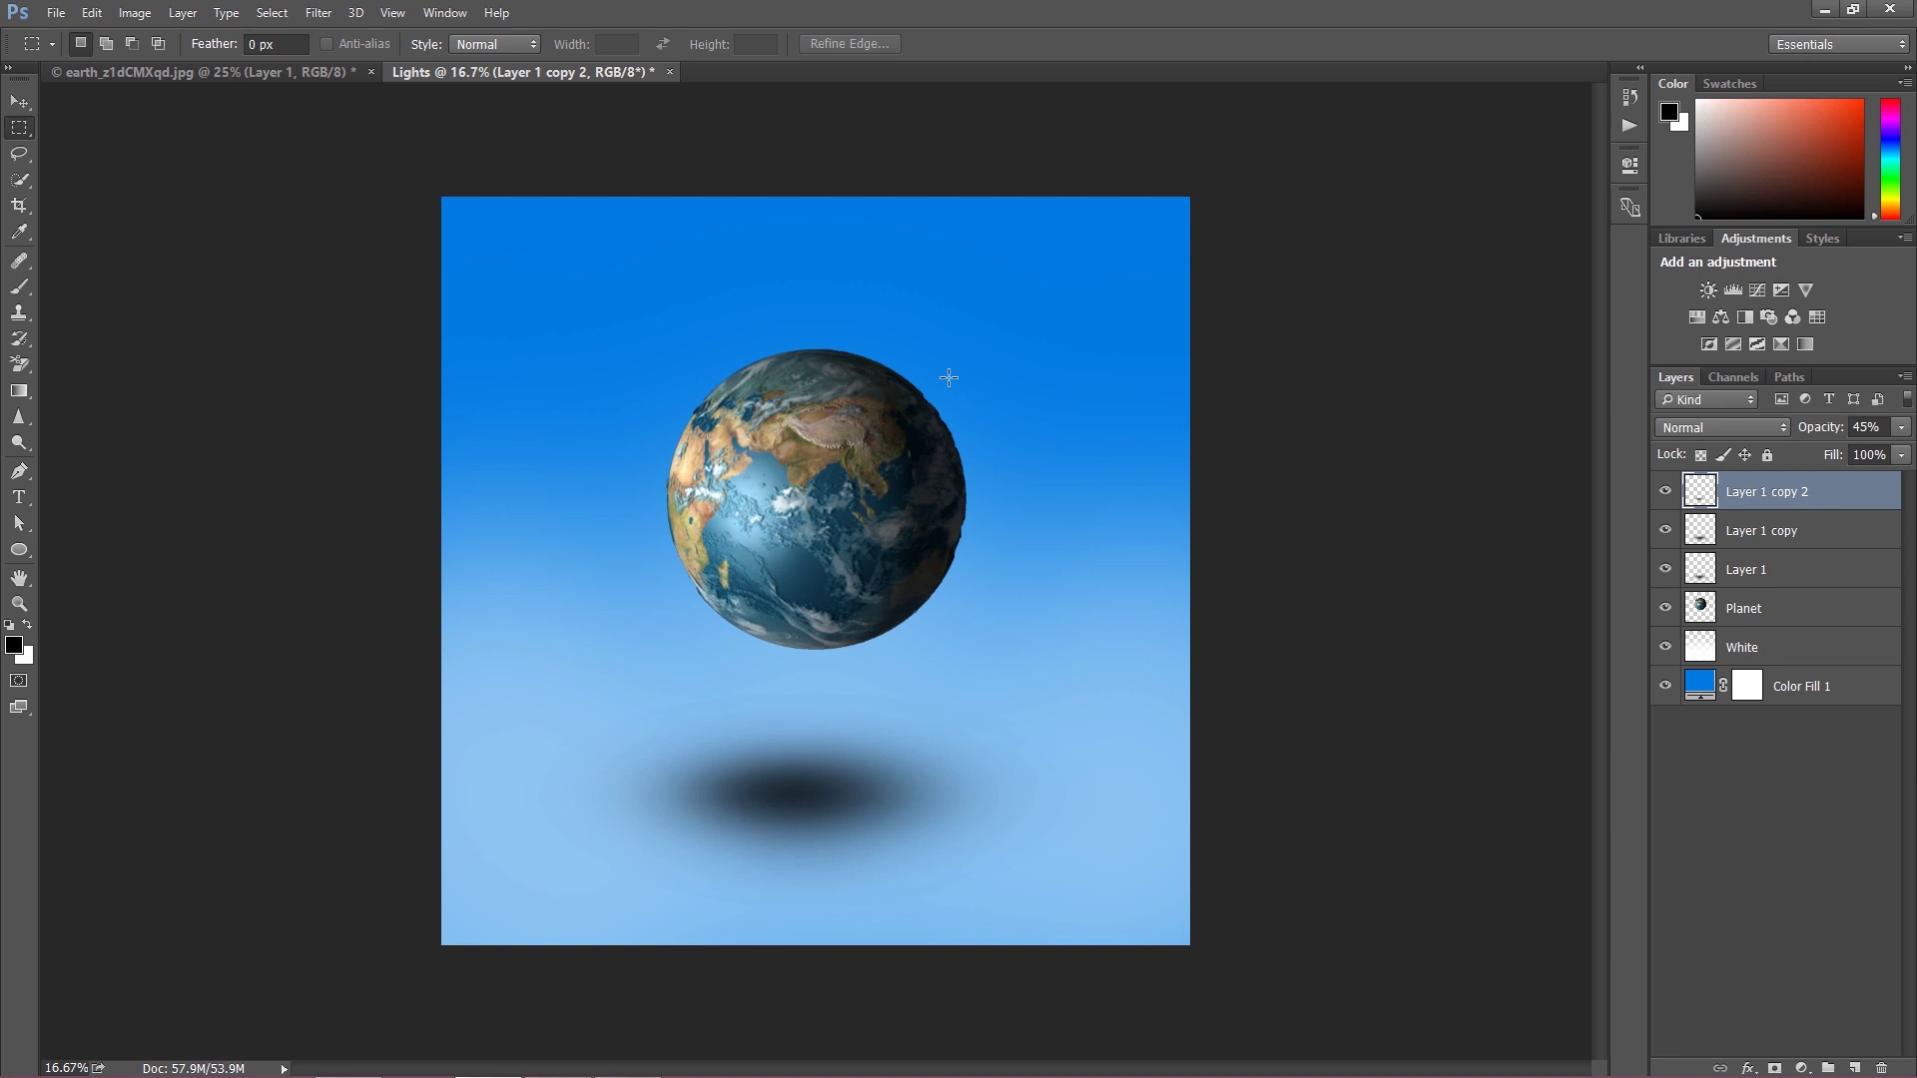
{"action": "left_click", "coordinate": [1801, 572], "text": "shift"}
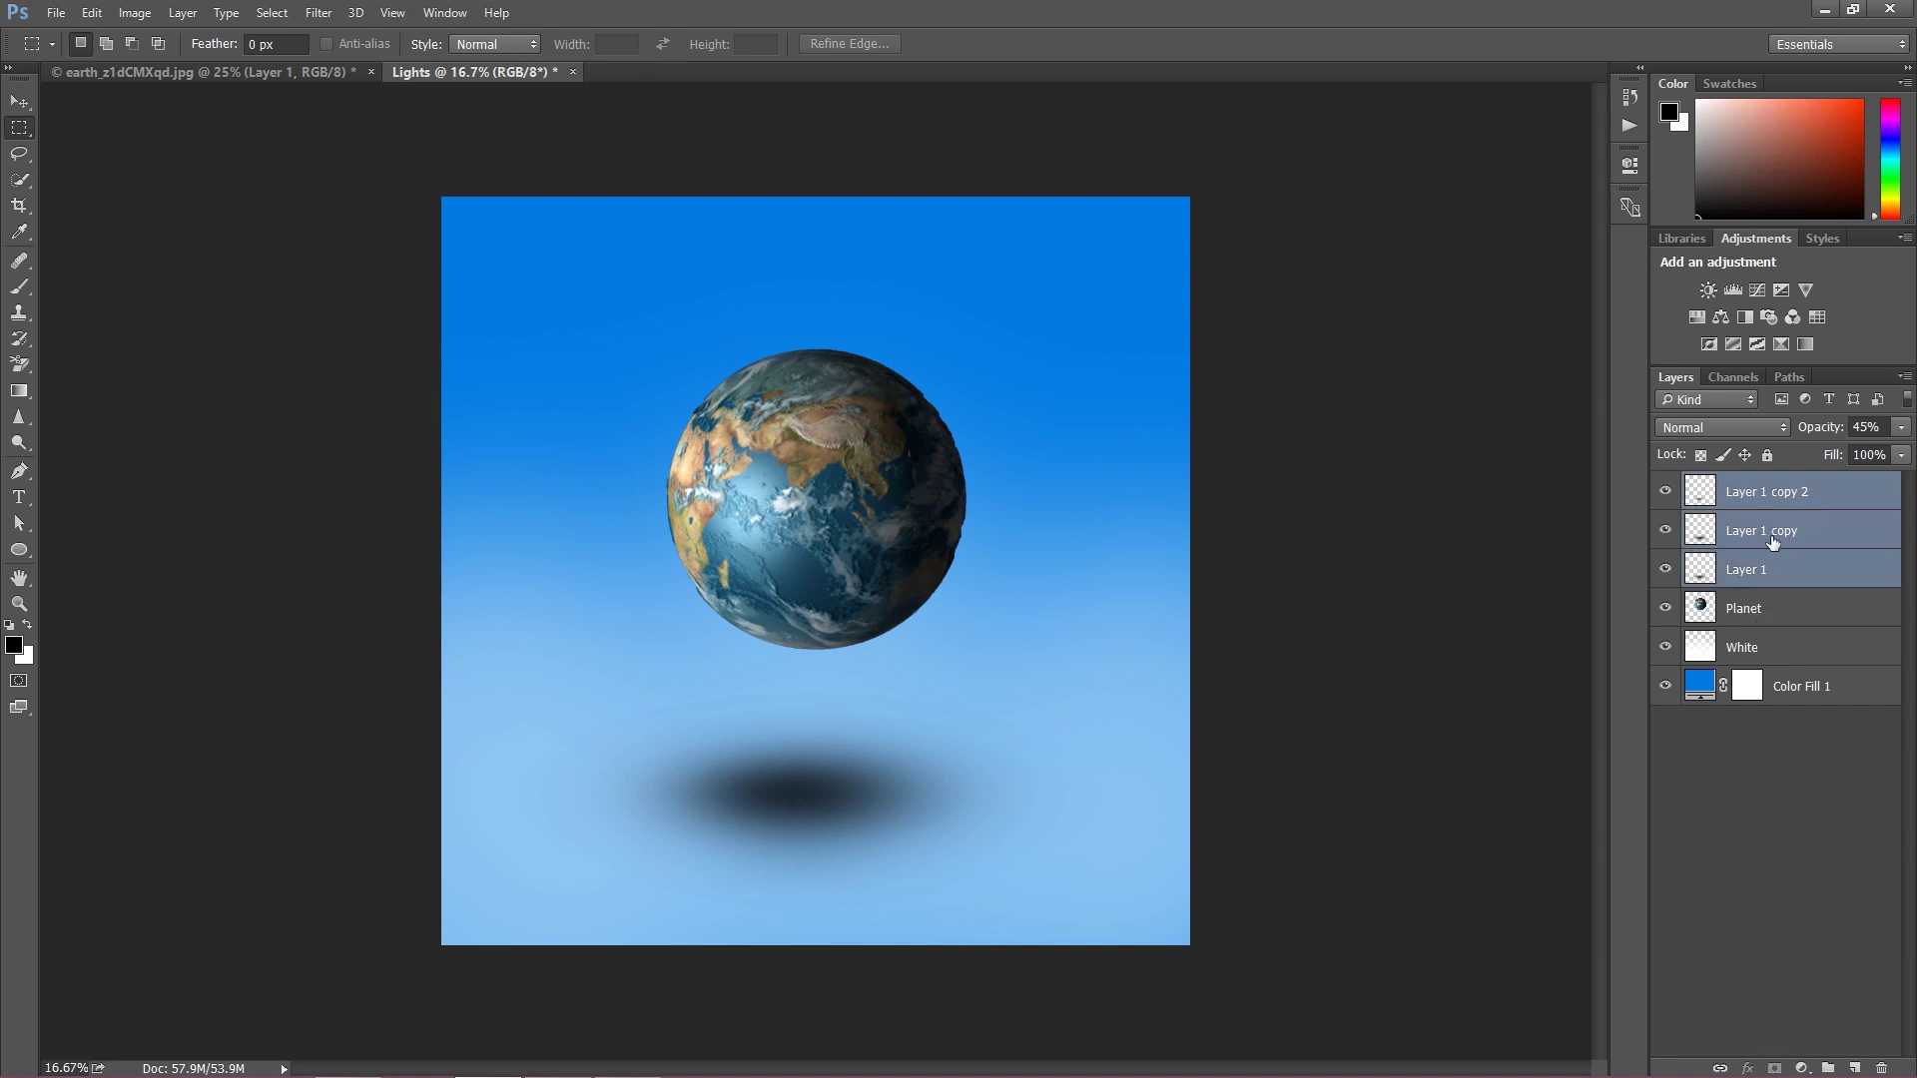
Merge the three shadow layers into one and soften it with Gaussian Blur.
{"action": "right_click", "coordinate": [1765, 531]}
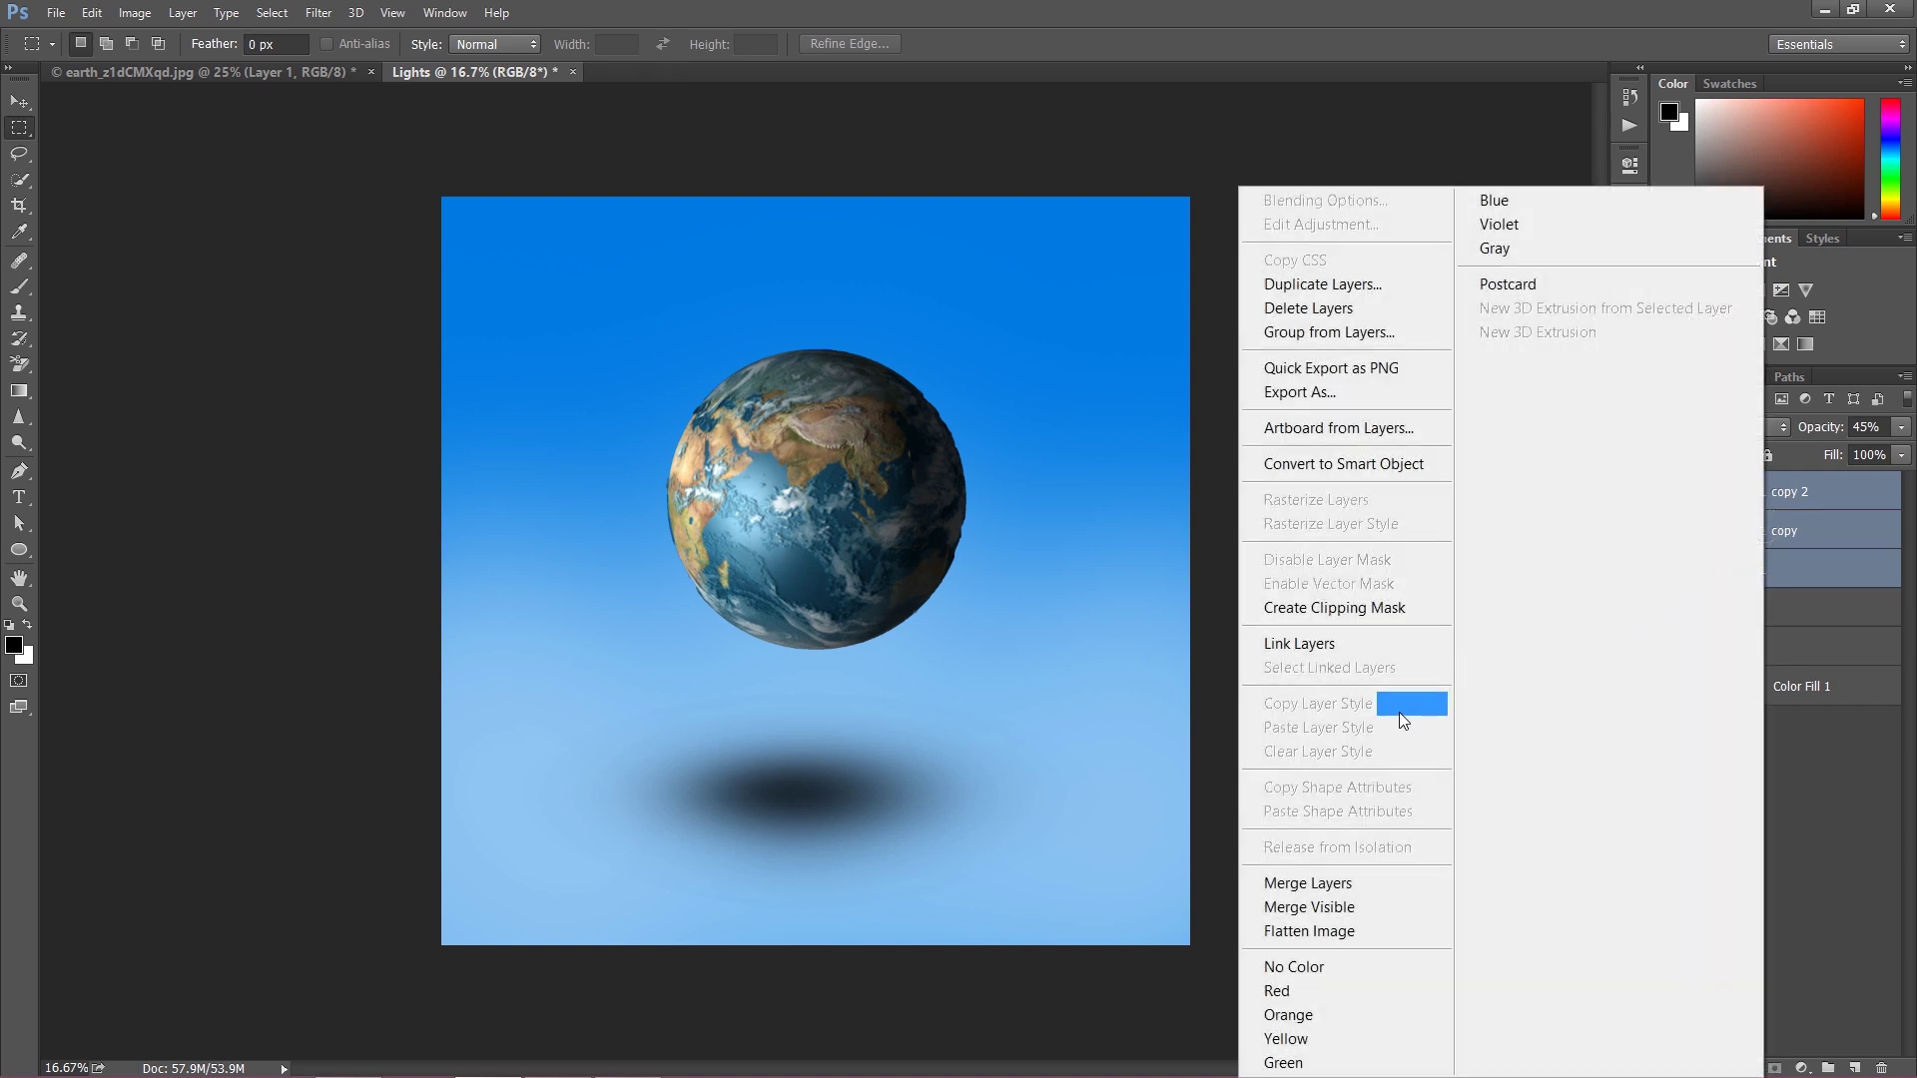
{"action": "left_click", "coordinate": [1306, 882]}
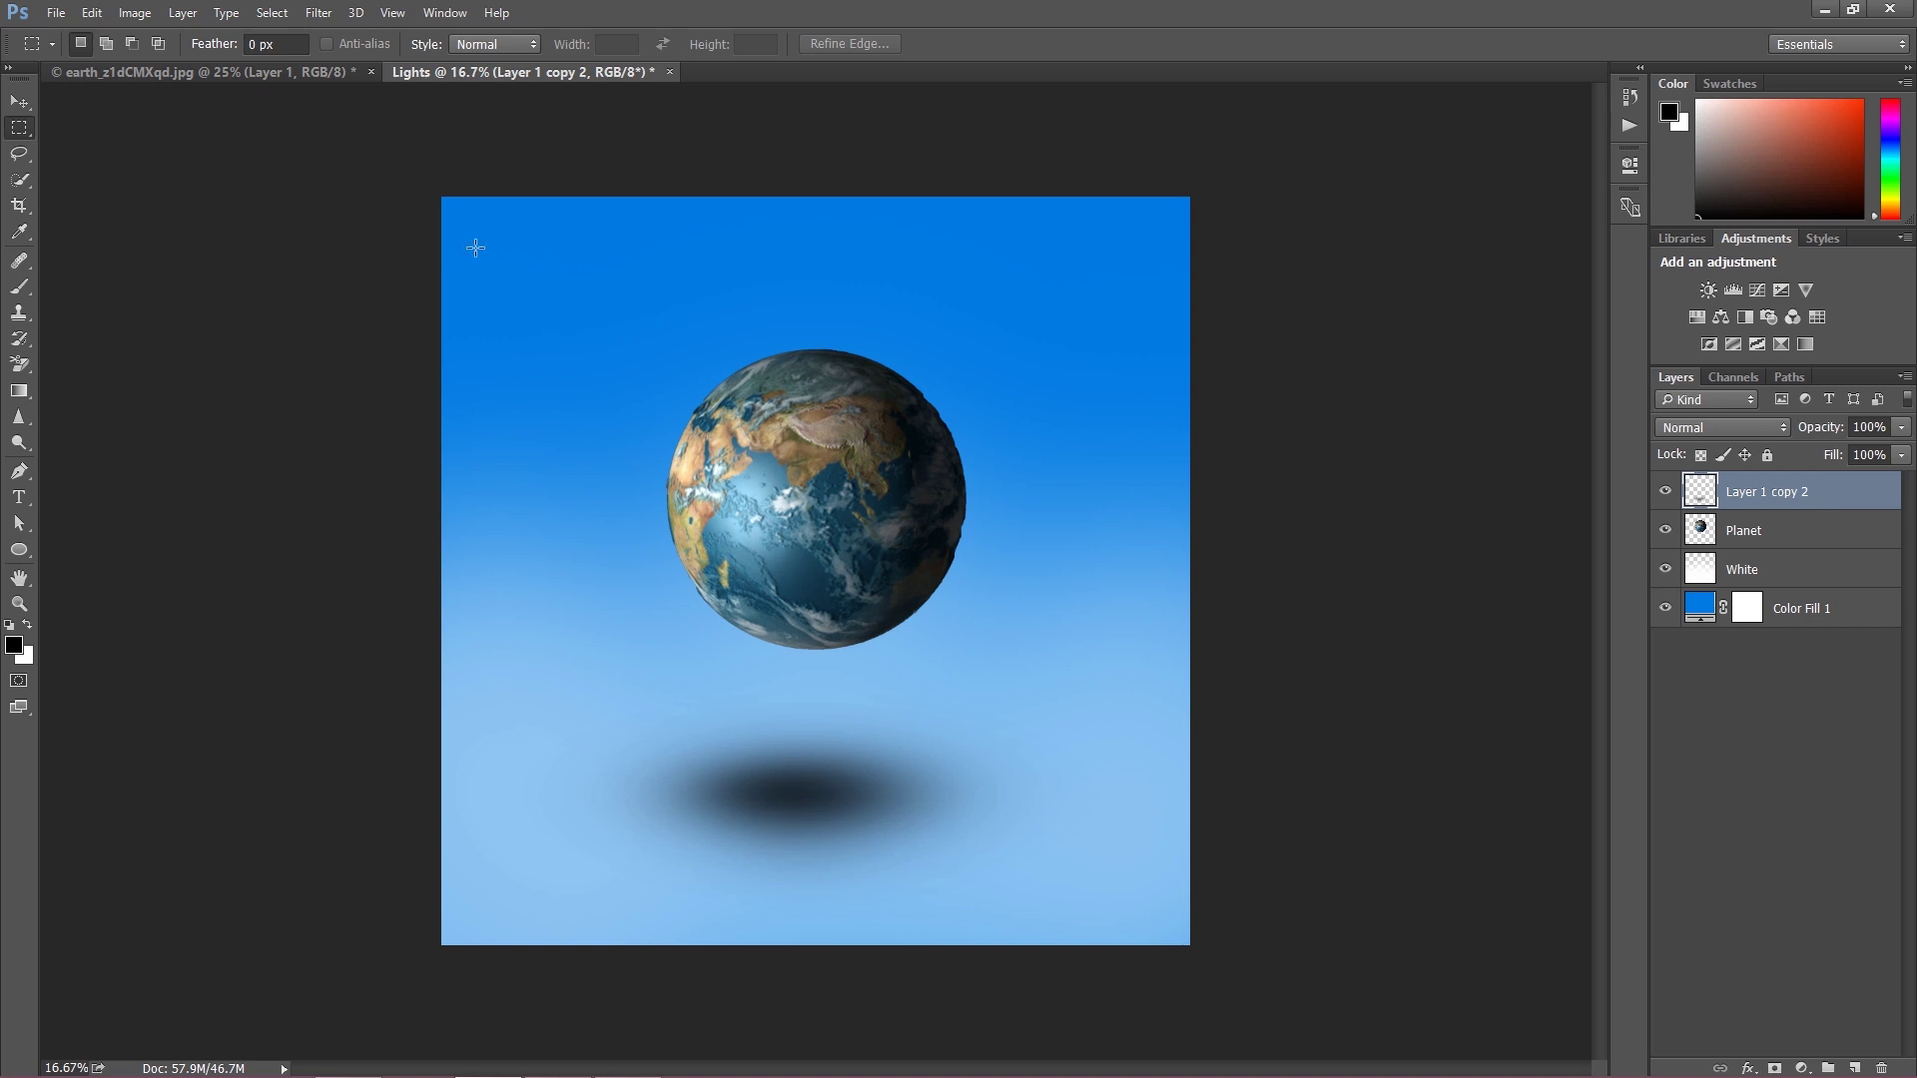
{"action": "left_click", "coordinate": [315, 13]}
{"action": "mouse_move", "coordinate": [360, 288]}
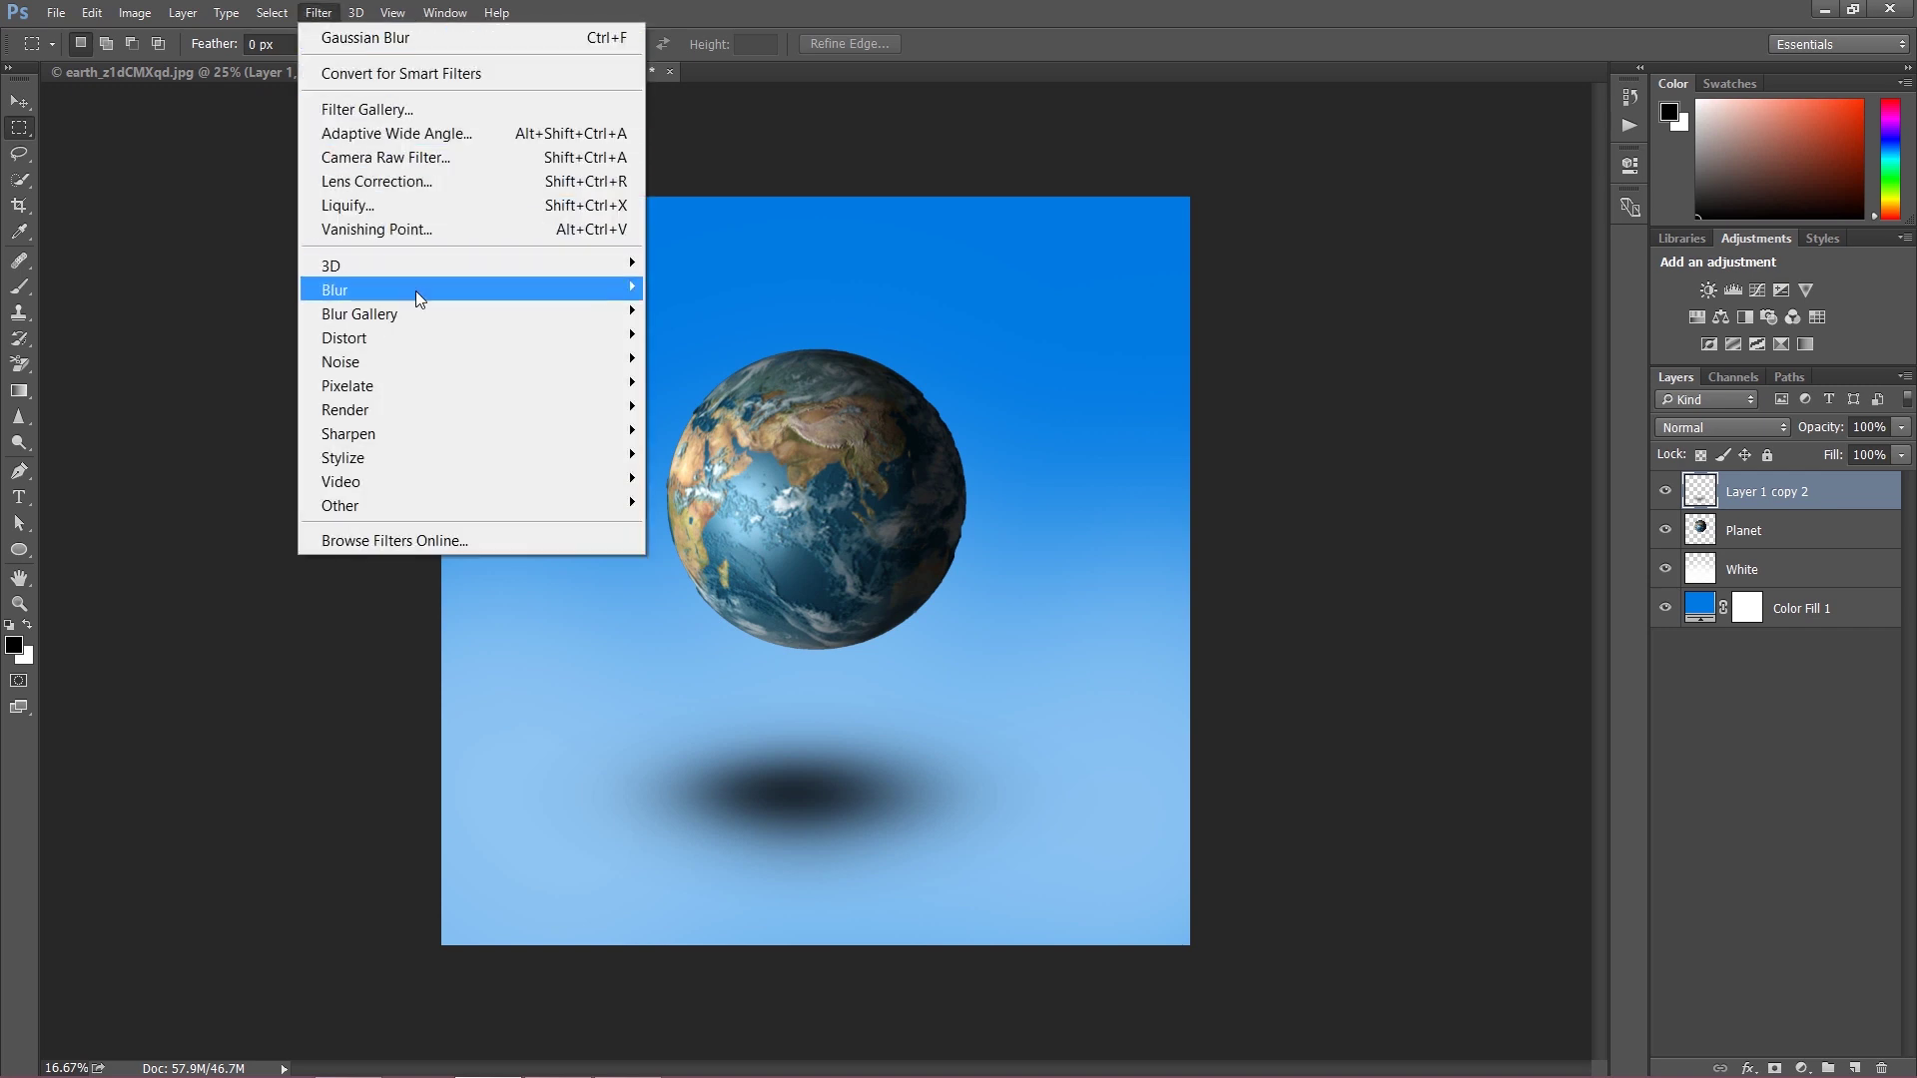
{"action": "left_click", "coordinate": [712, 386]}
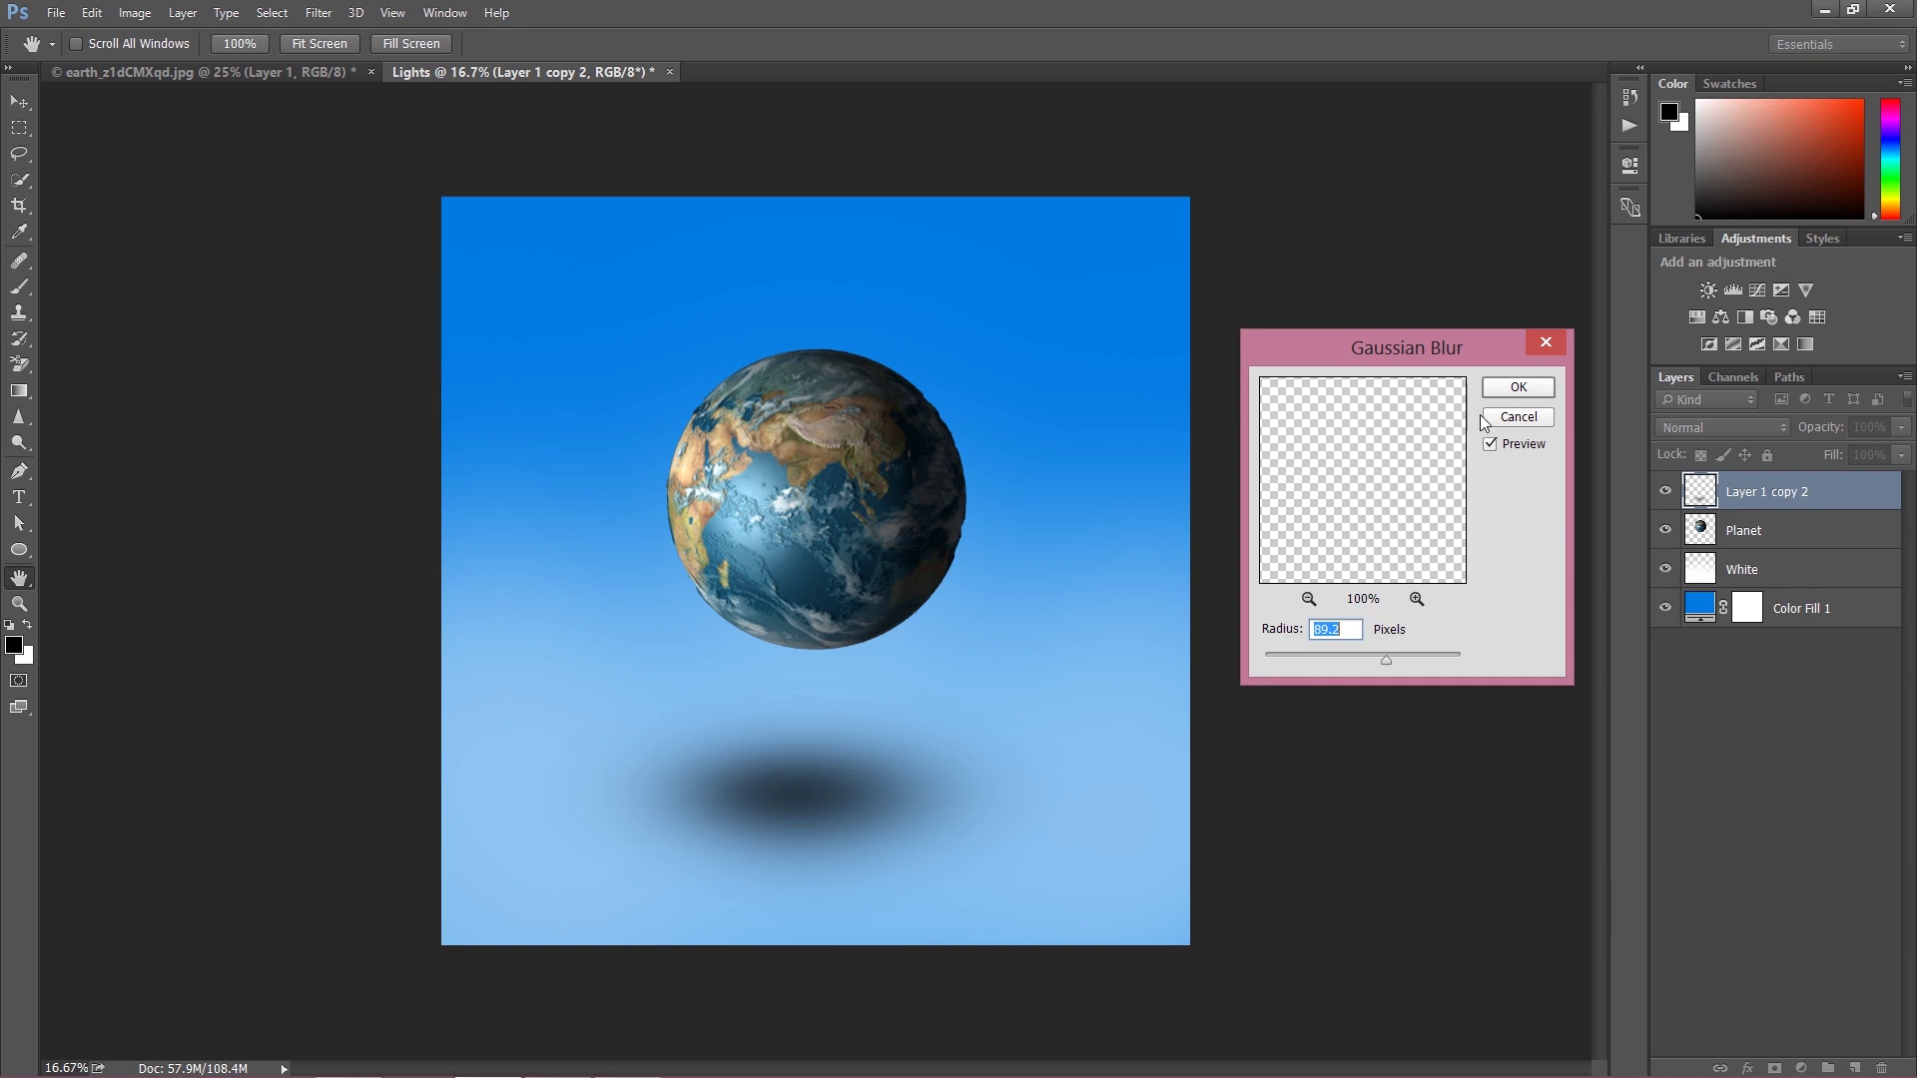
{"action": "left_click", "coordinate": [1504, 392]}
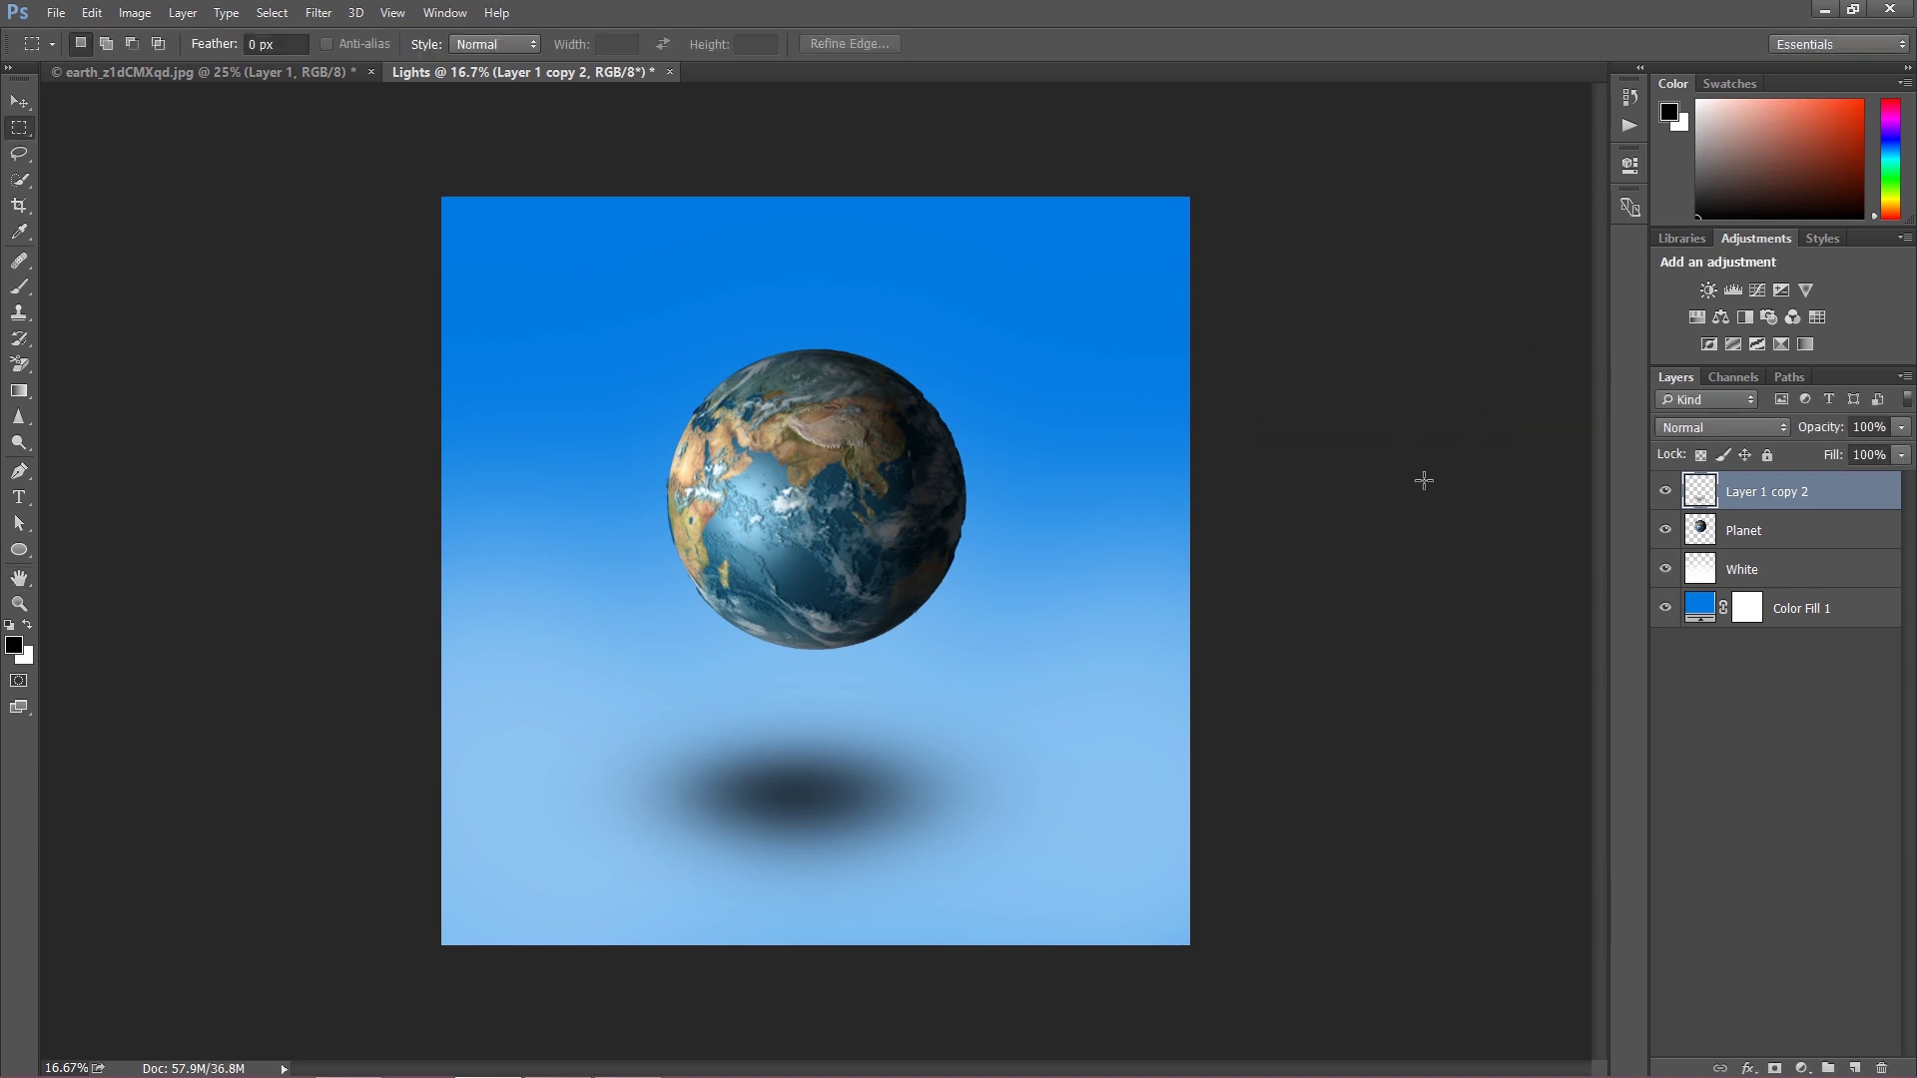
Duplicate the blurred shadow and set the top copy, Layer 1 copy 3, to 42% opacity.
{"action": "key", "text": "ctrl+j"}
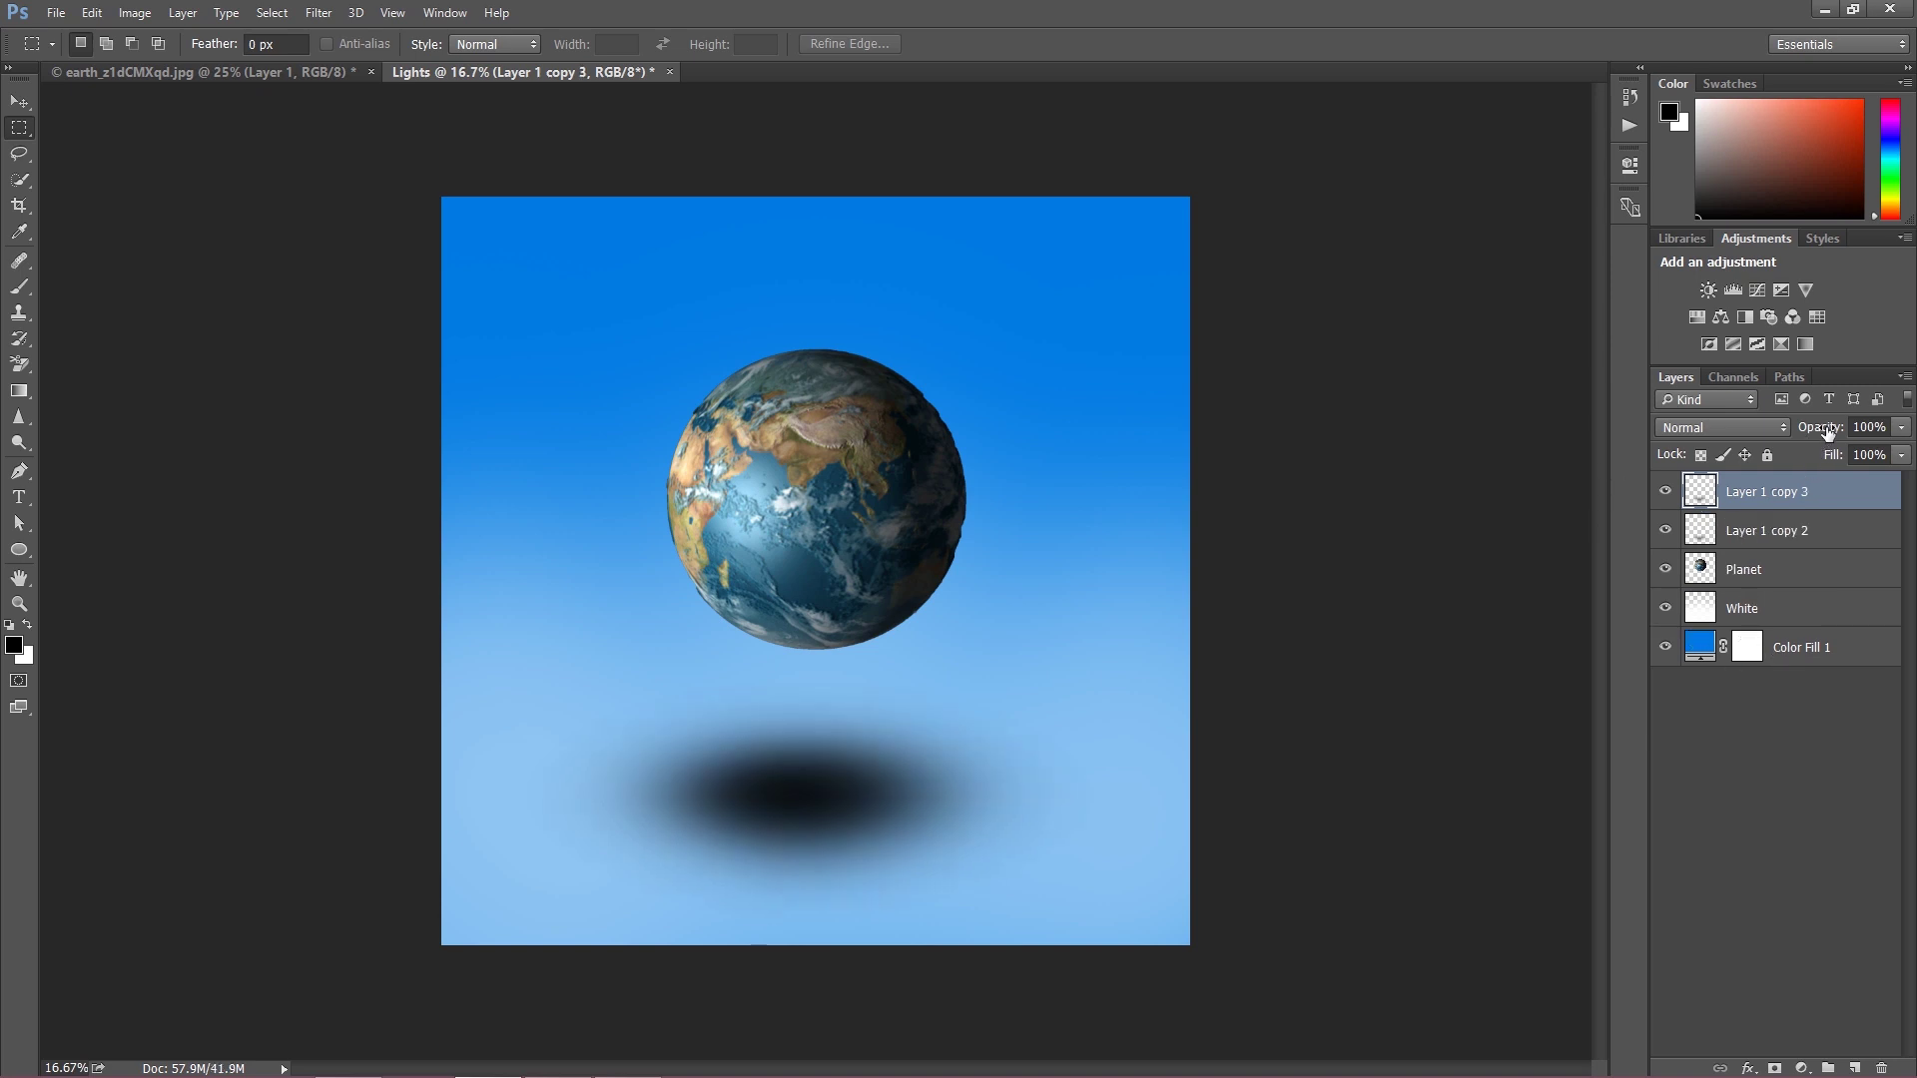
{"action": "mouse_move", "coordinate": [1828, 433]}
{"action": "left_mouse_down"}
{"action": "mouse_move", "coordinate": [1770, 429]}
{"action": "mouse_move", "coordinate": [1793, 430]}
{"action": "left_mouse_up"}
{"action": "left_click", "coordinate": [1795, 534]}
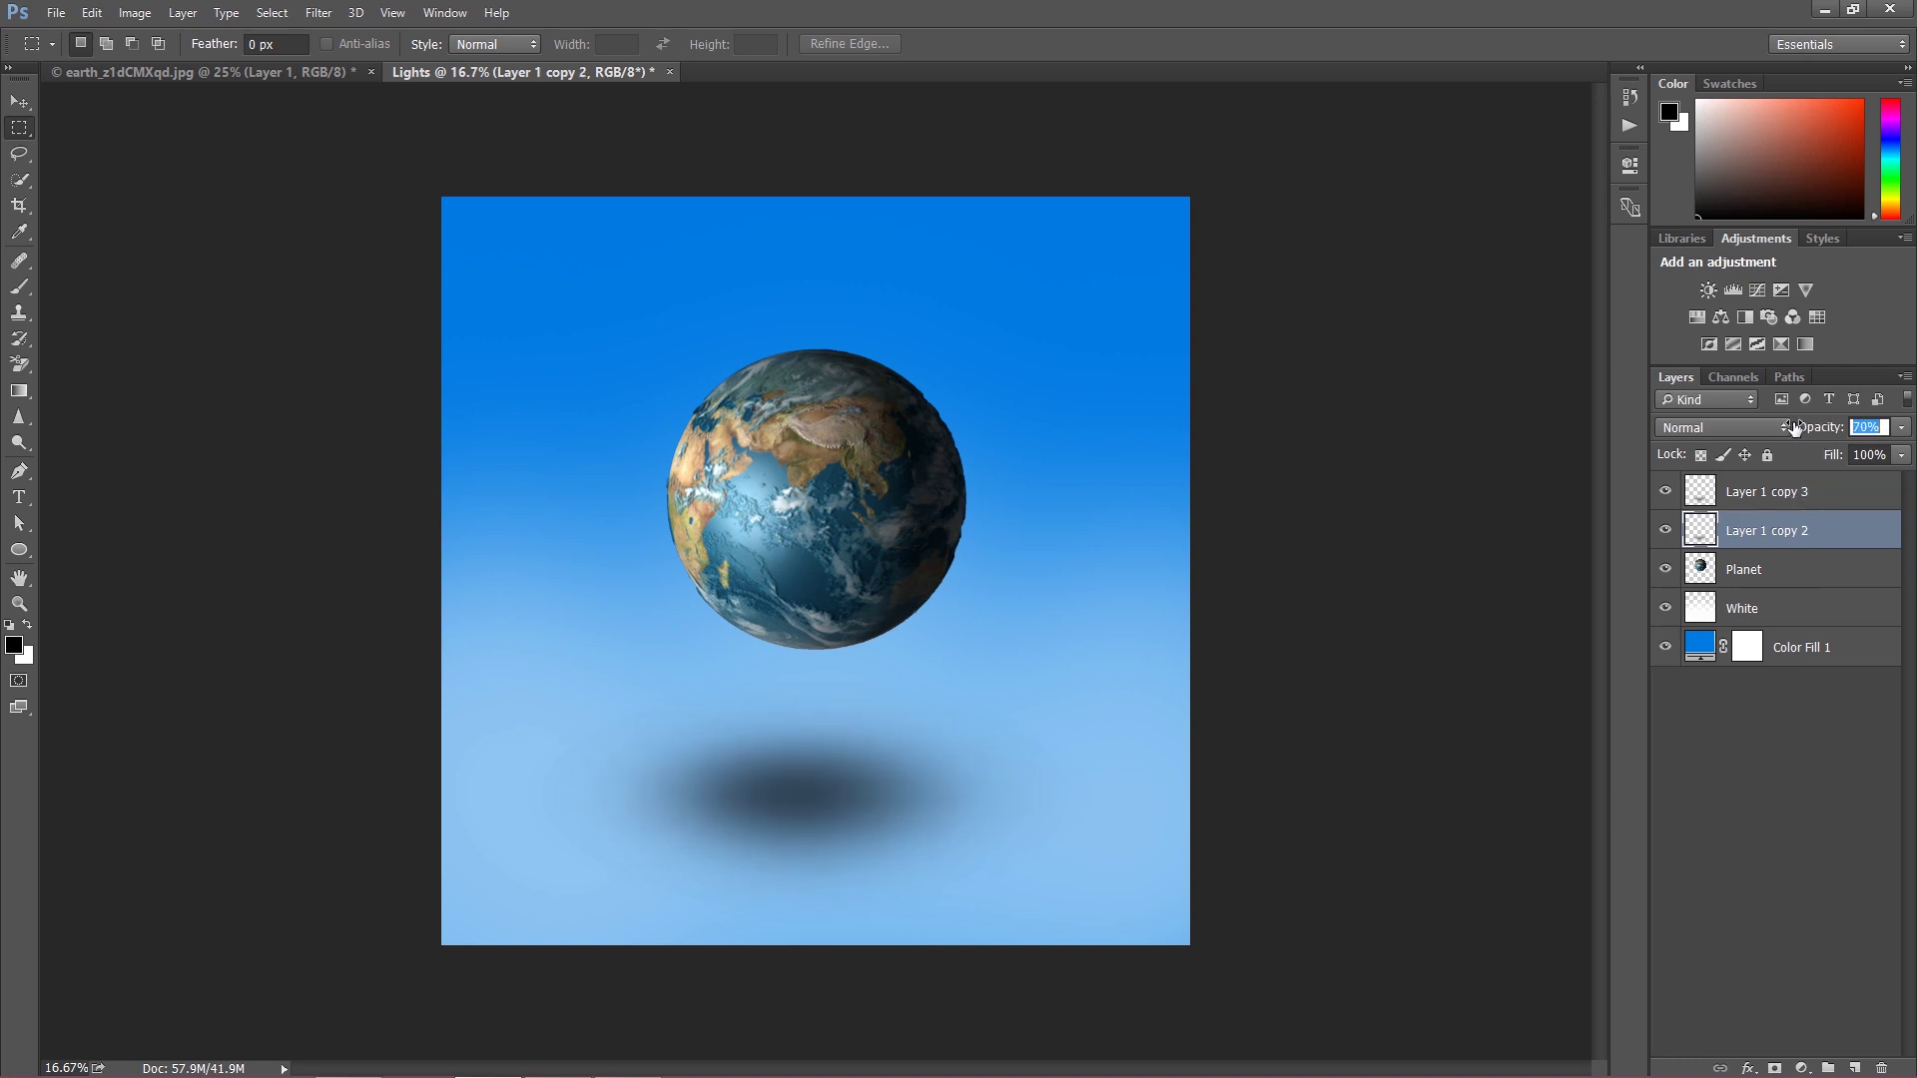
{"action": "left_click", "coordinate": [1749, 500]}
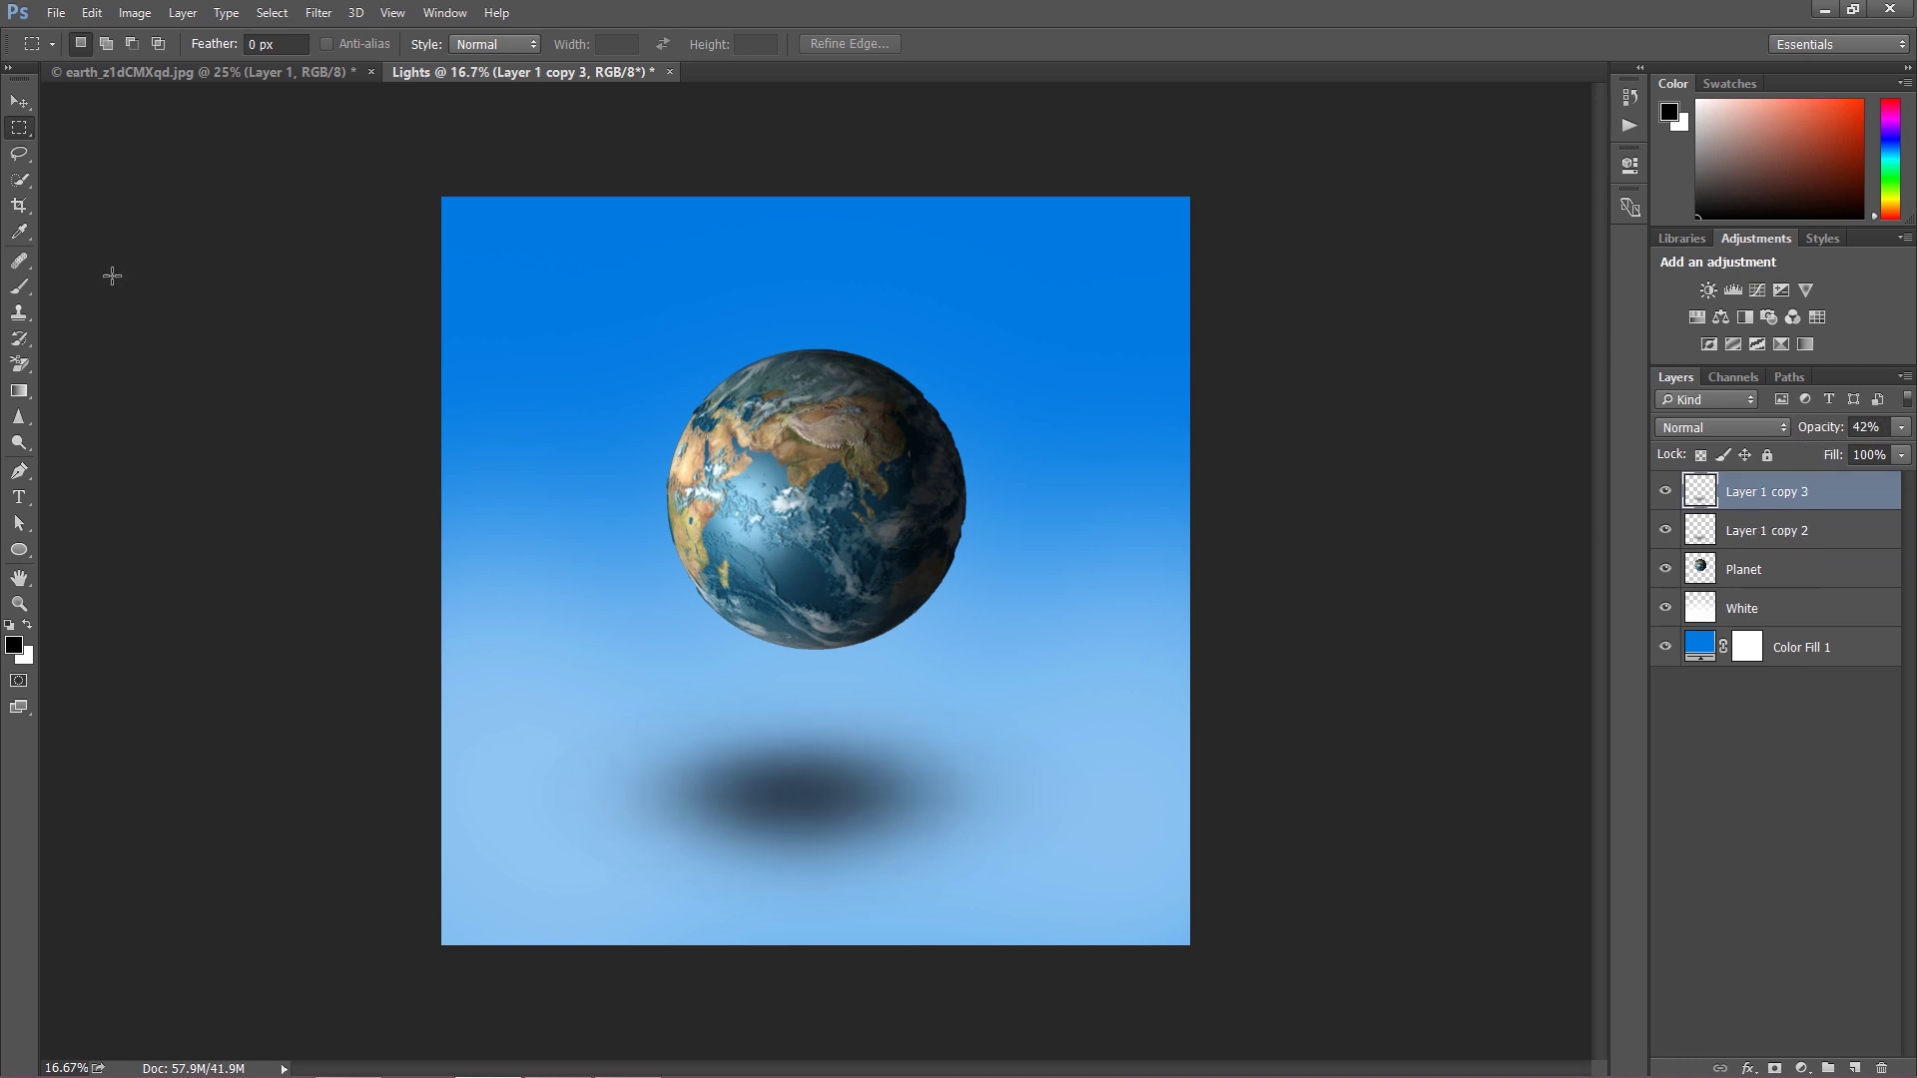
Slightly rotate and shrink the Layer 1 copy 3 shadow, then also select Layer 1 copy 2.
{"action": "right_click", "coordinate": [735, 765]}
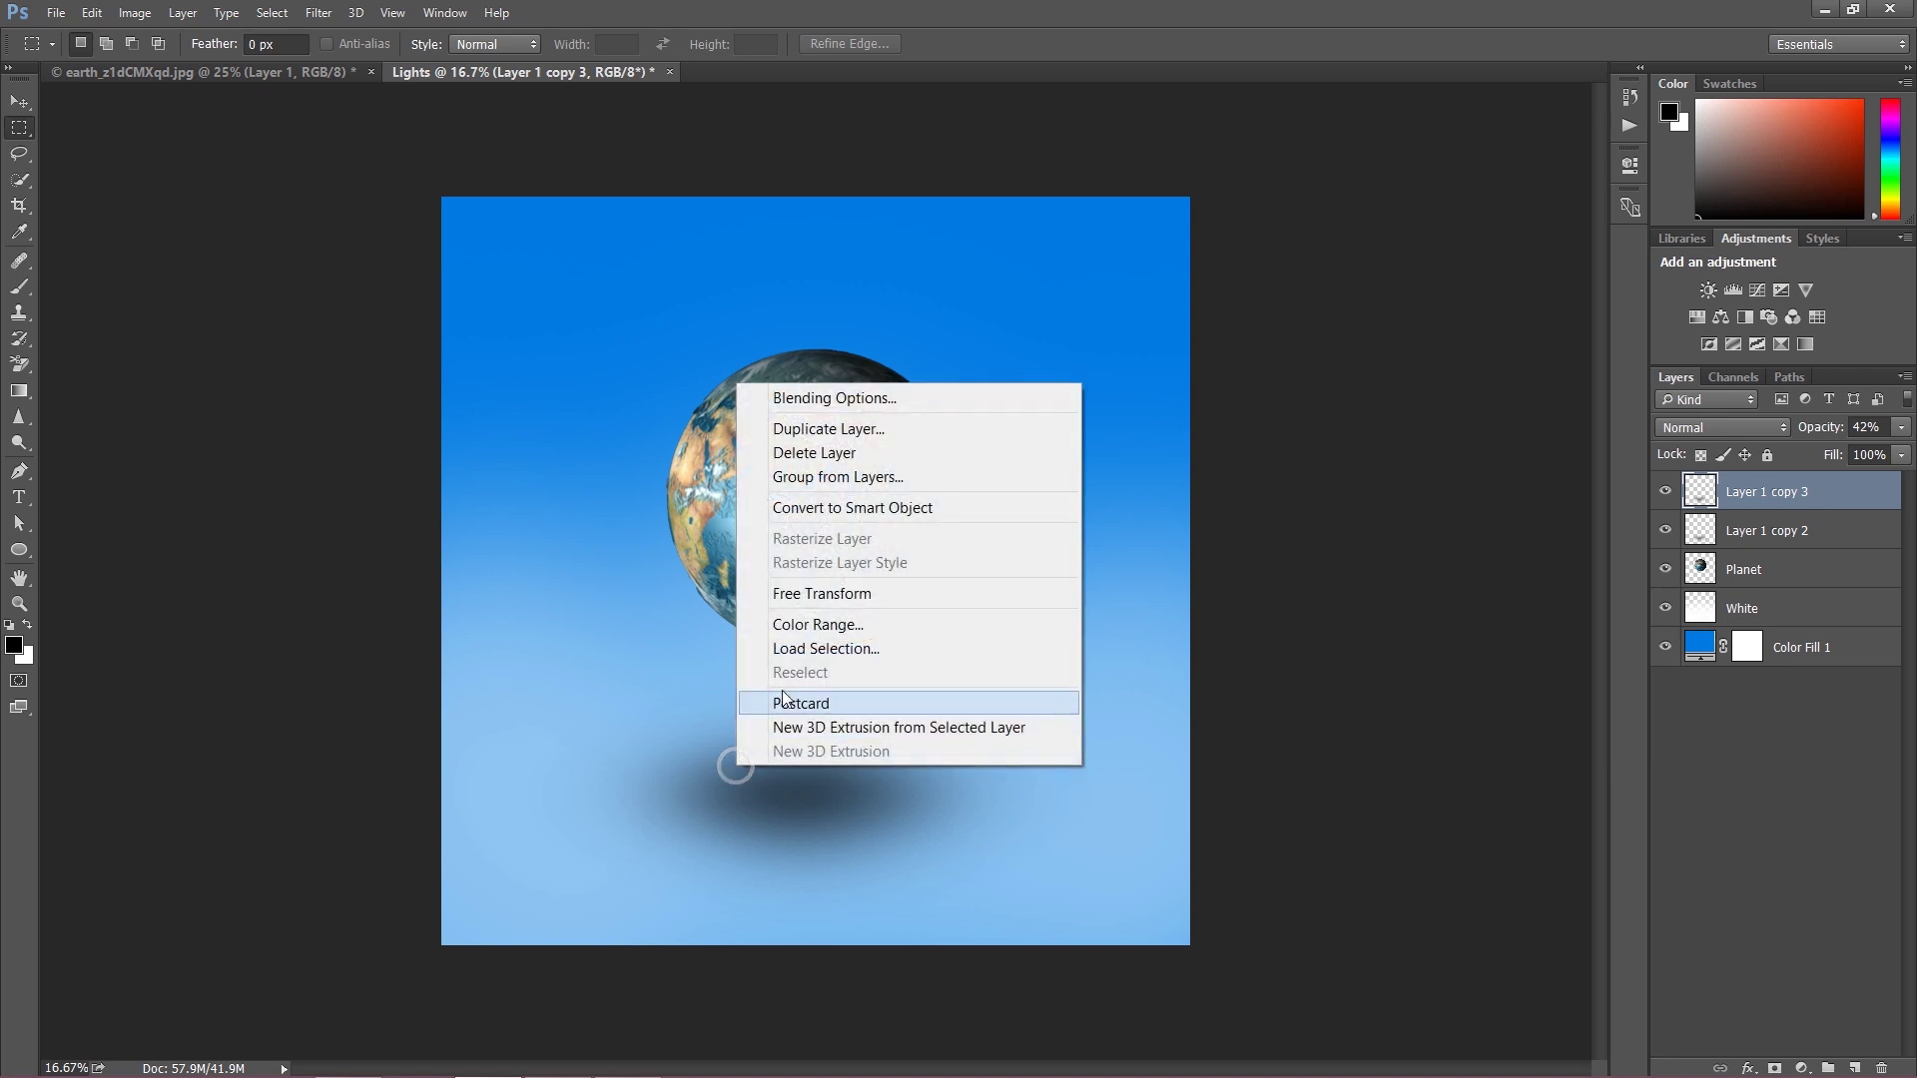
{"action": "left_click", "coordinate": [781, 598]}
{"action": "left_click_drag", "start_coordinate": [516, 677], "coordinate": [591, 717]}
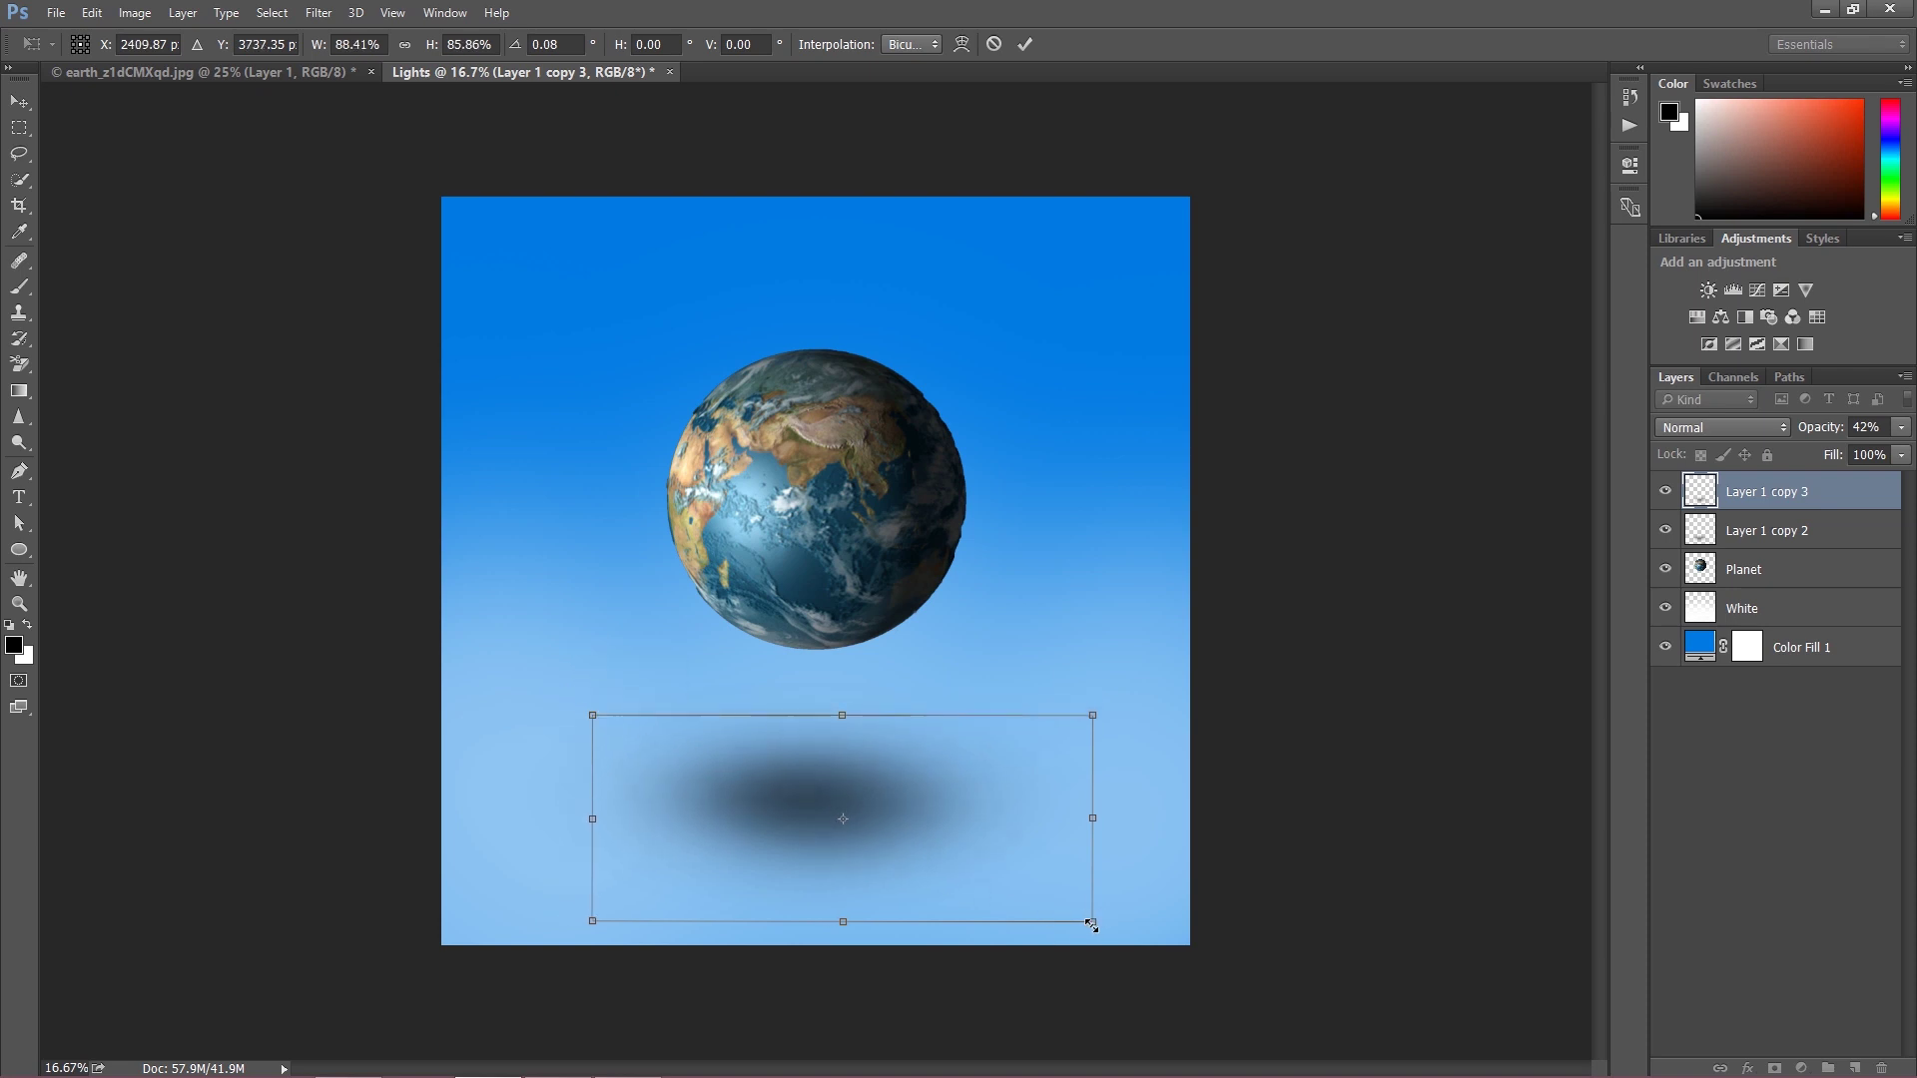
{"action": "left_click_drag", "start_coordinate": [1092, 924], "coordinate": [1018, 881]}
{"action": "left_click", "coordinate": [20, 128]}
{"action": "left_click", "coordinate": [887, 417]}
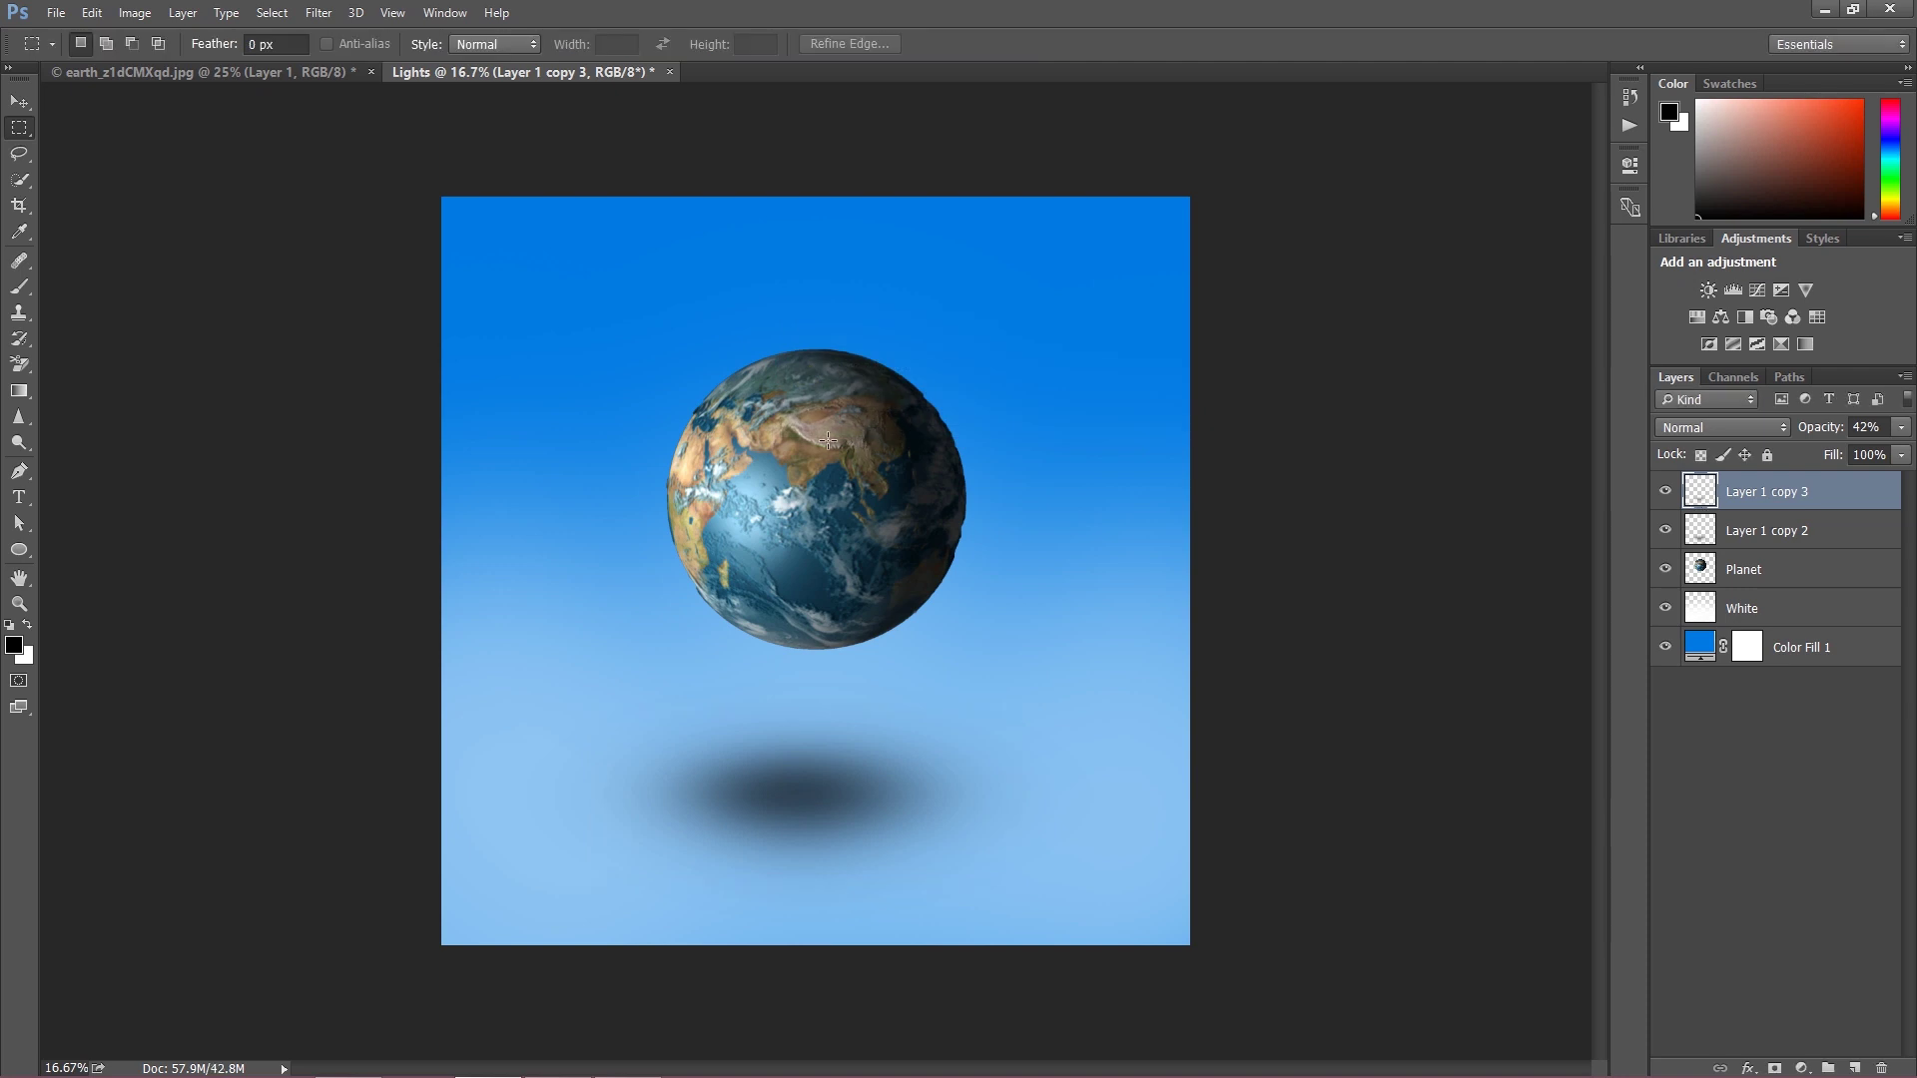
{"action": "left_click", "coordinate": [1756, 535], "text": "shift"}
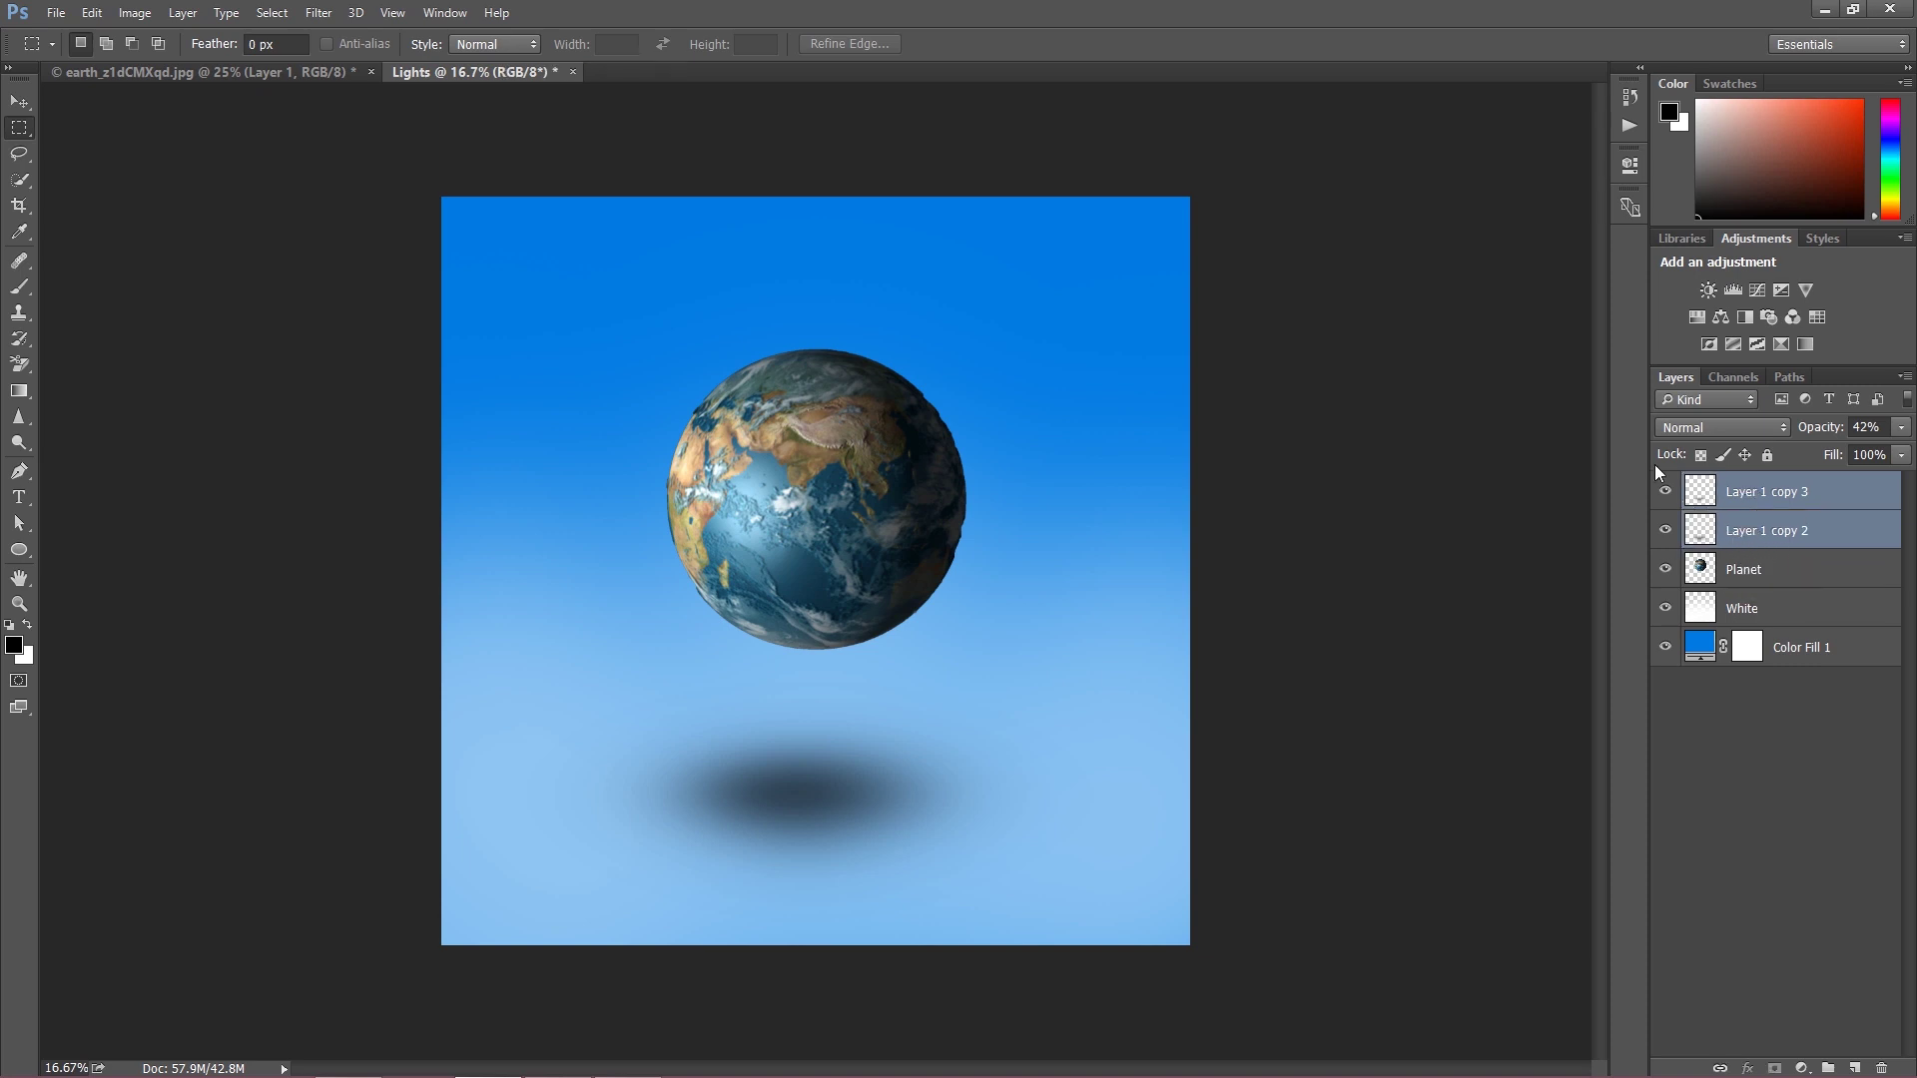
Group the two shadow layers and name the group 'SHadow'.
{"action": "key", "text": "ctrl+g"}
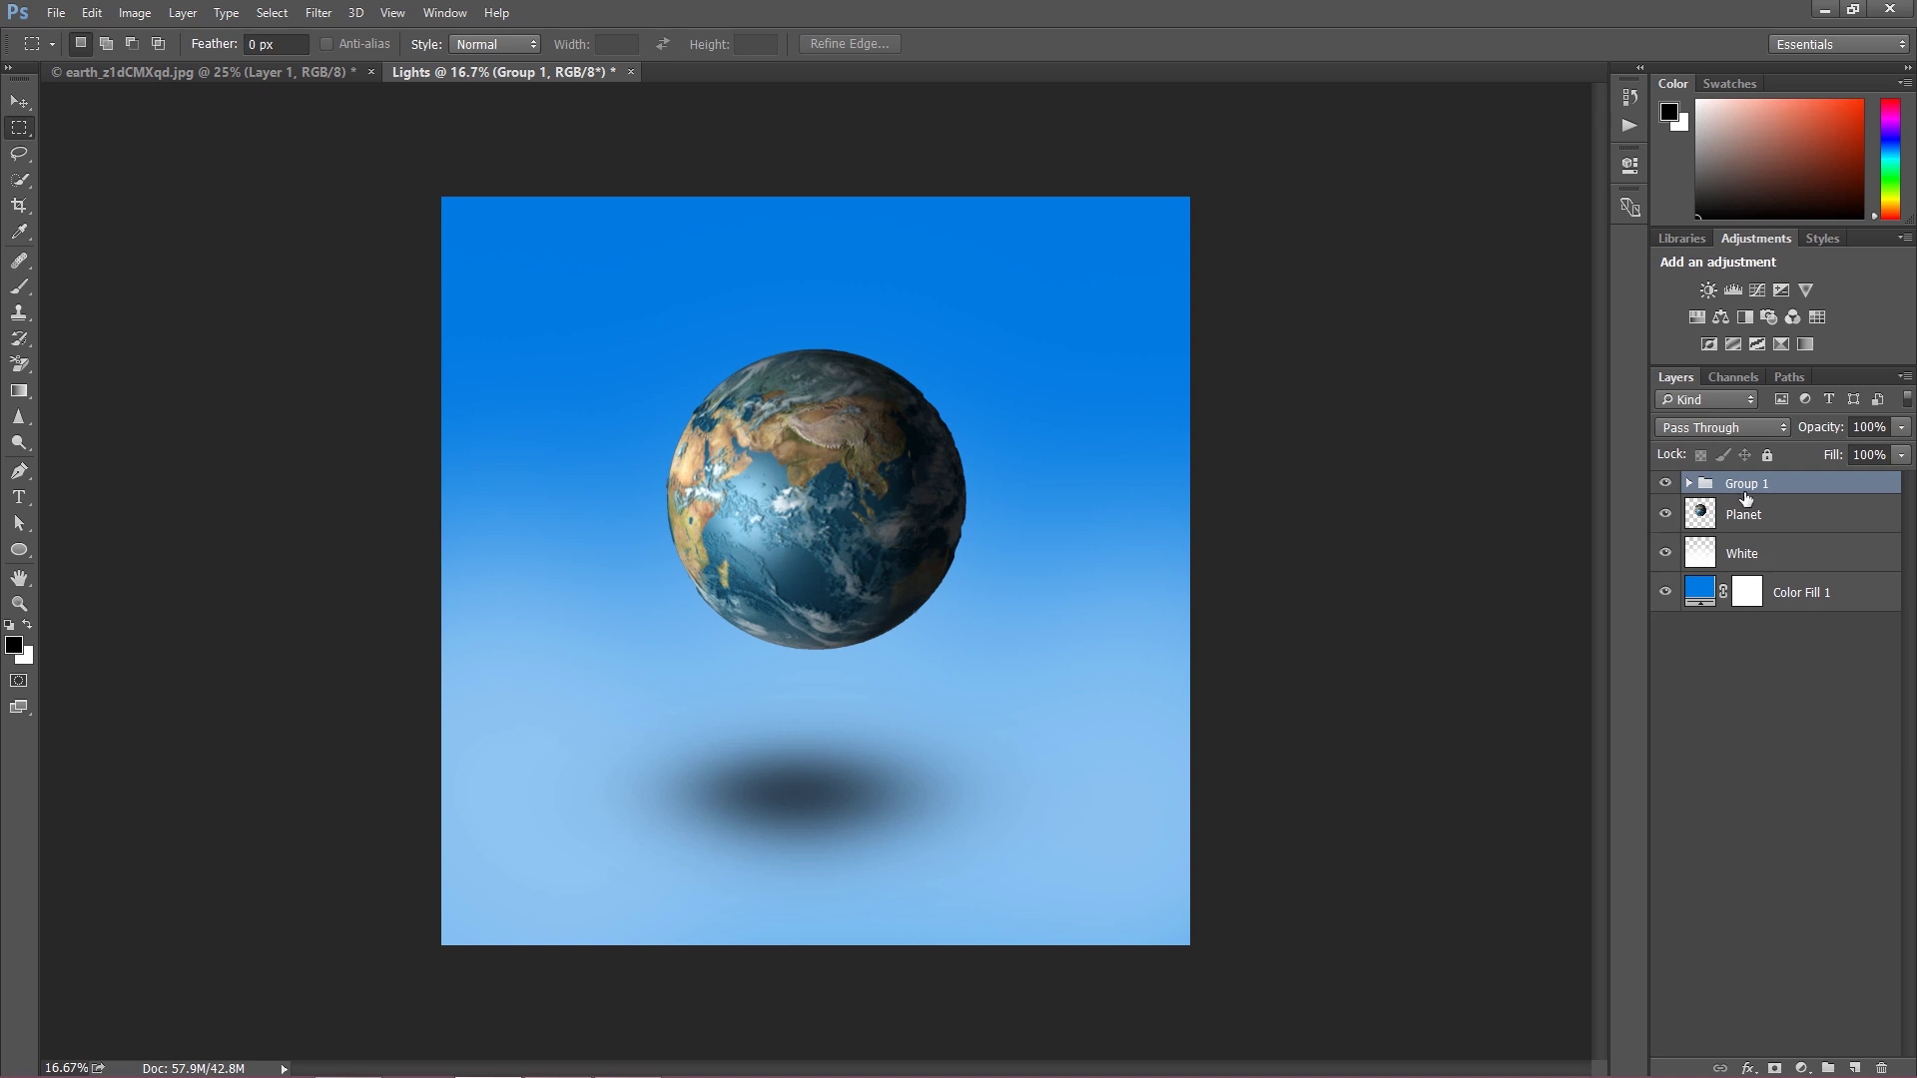
{"action": "double_click", "coordinate": [1771, 484]}
{"action": "type", "text": "SHadow"}
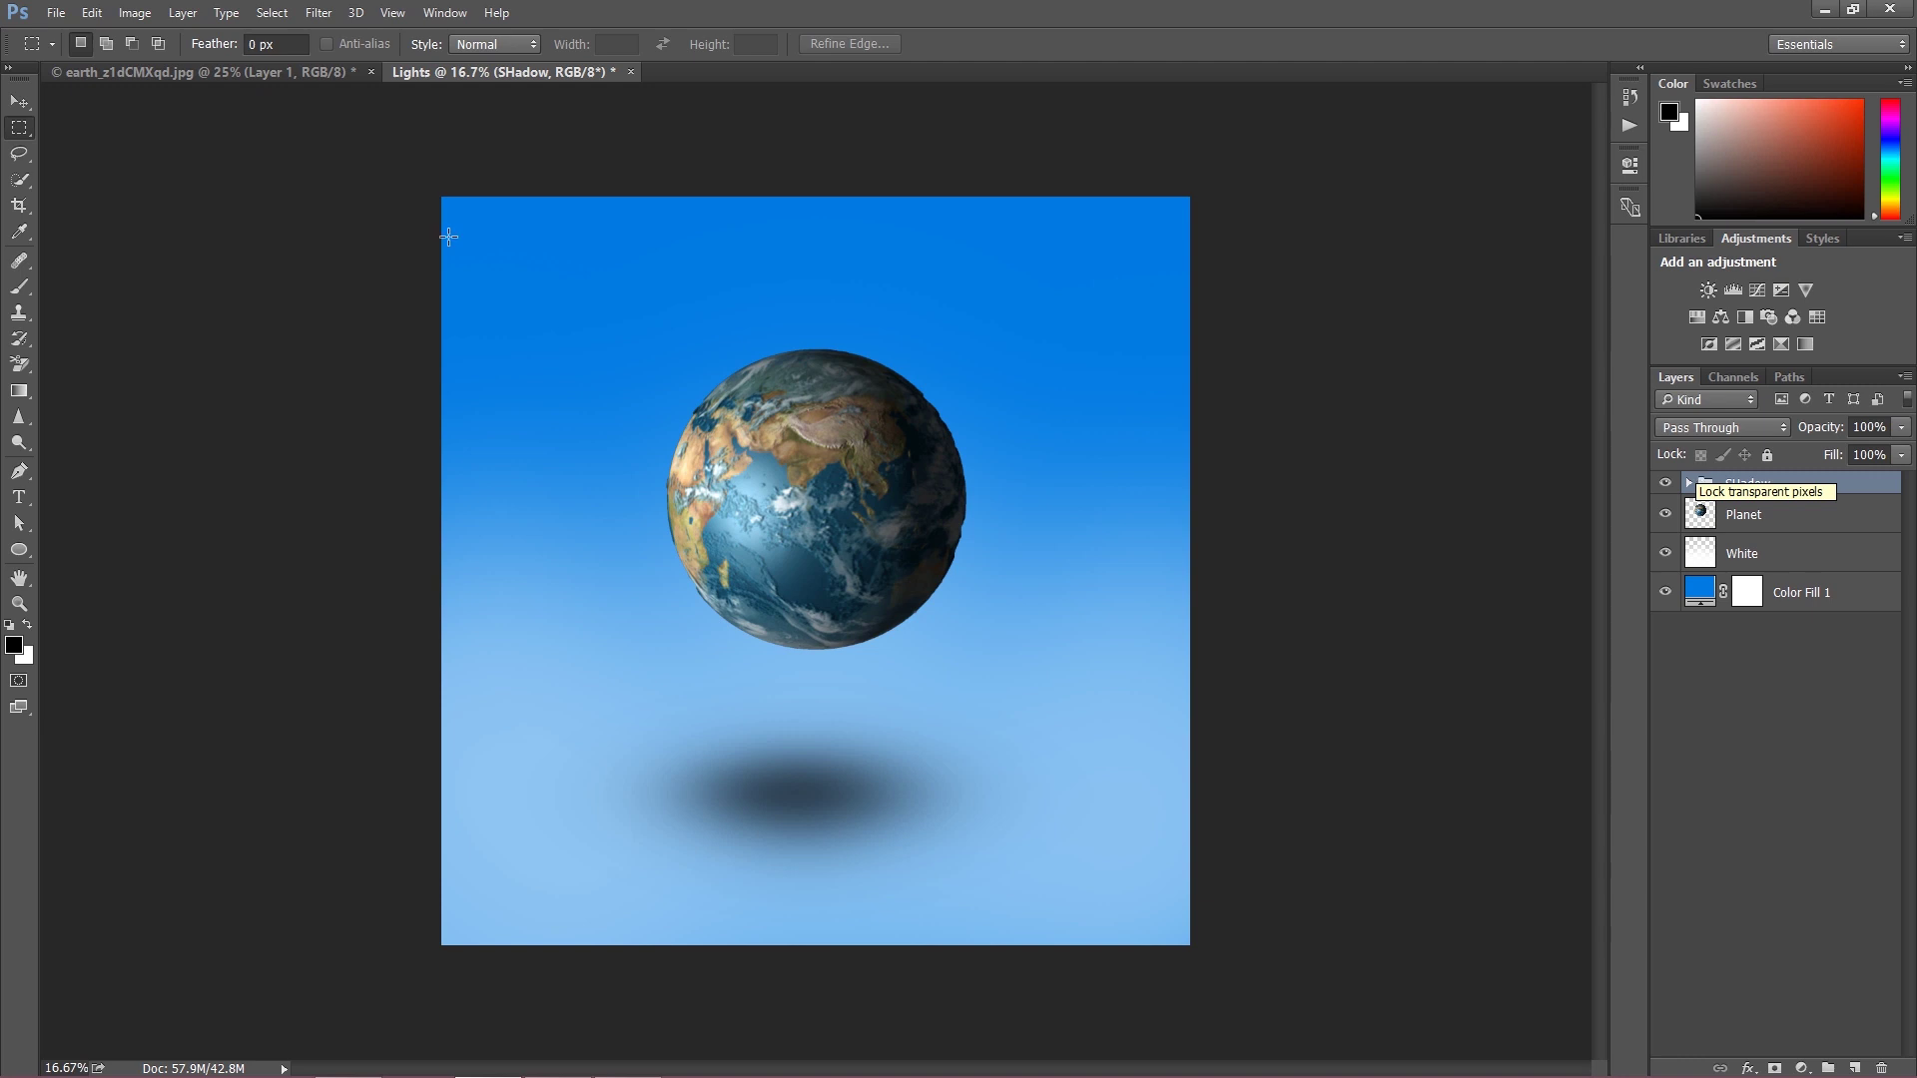
{"action": "key", "text": "Return"}
Nudge the shadow slightly lower and add a new empty layer.
{"action": "left_click", "coordinate": [38, 102]}
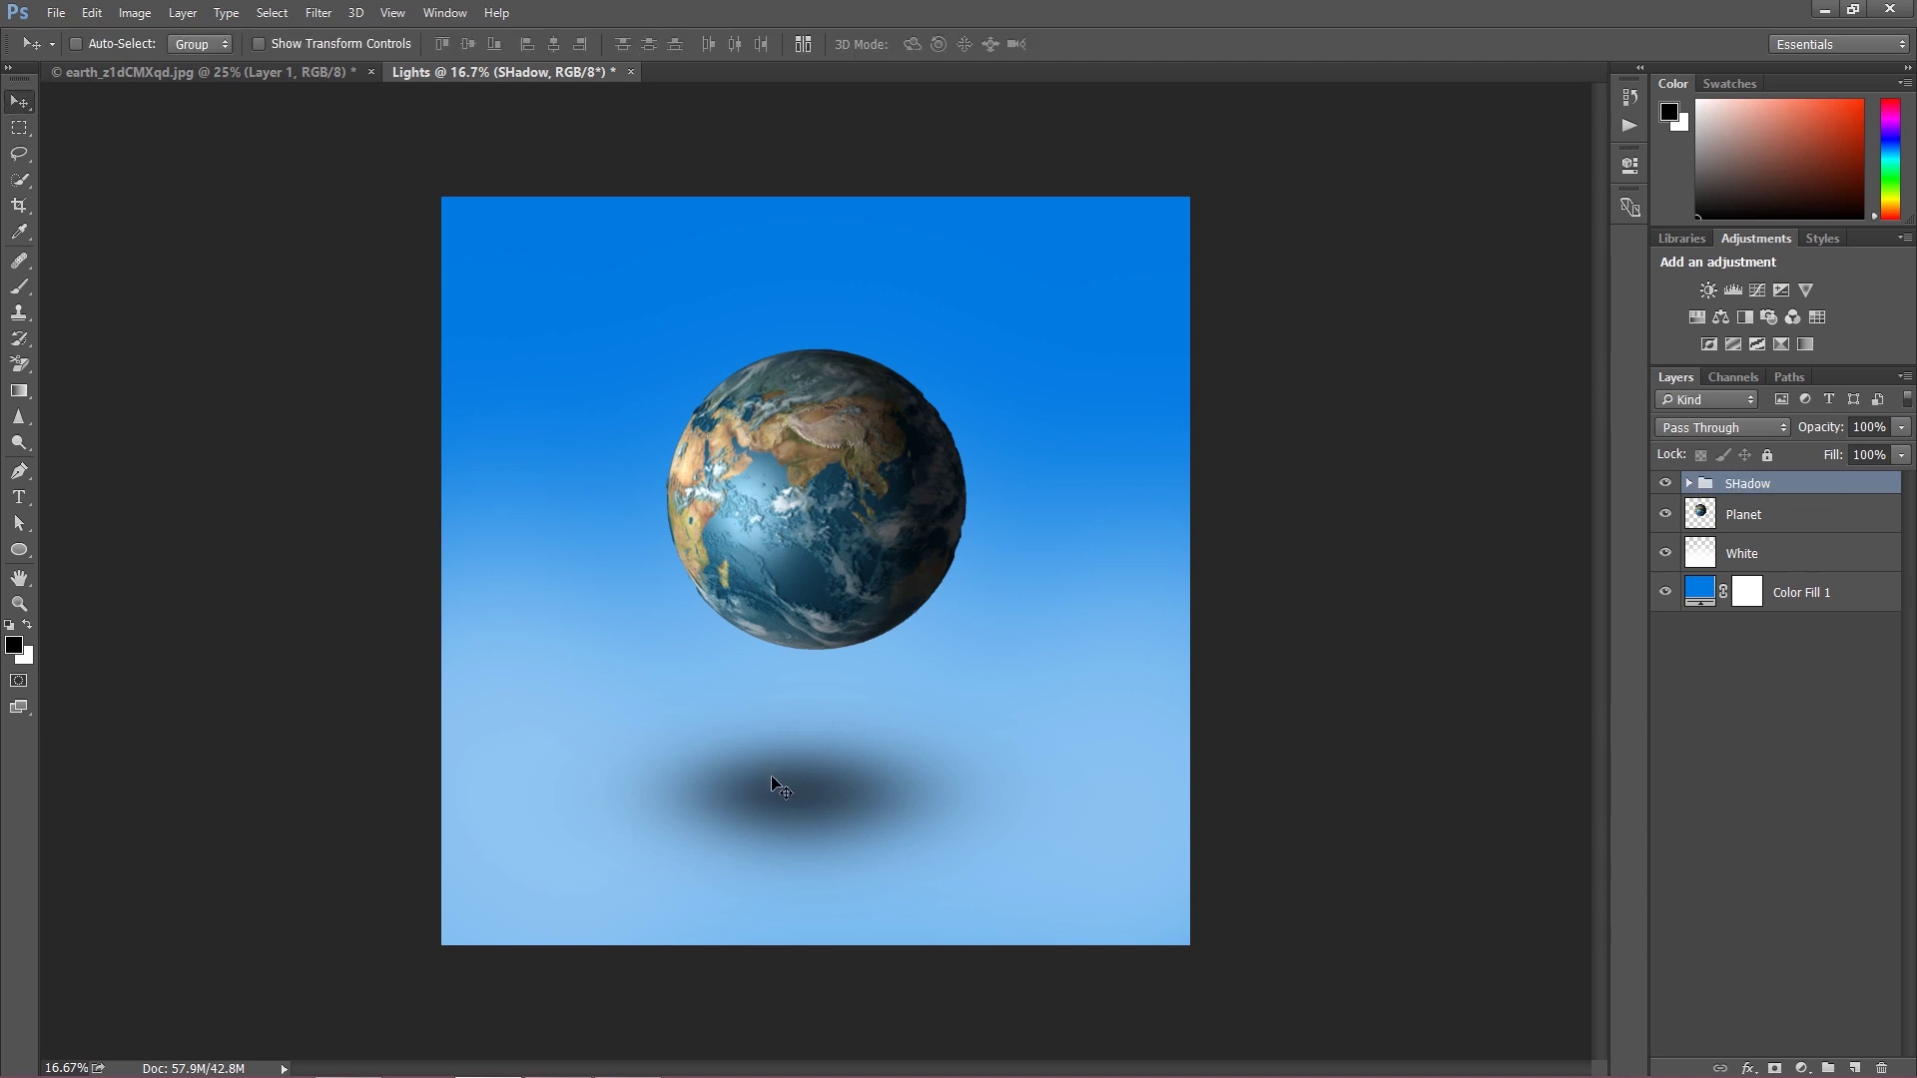
{"action": "left_click_drag", "start_coordinate": [770, 781], "coordinate": [790, 796]}
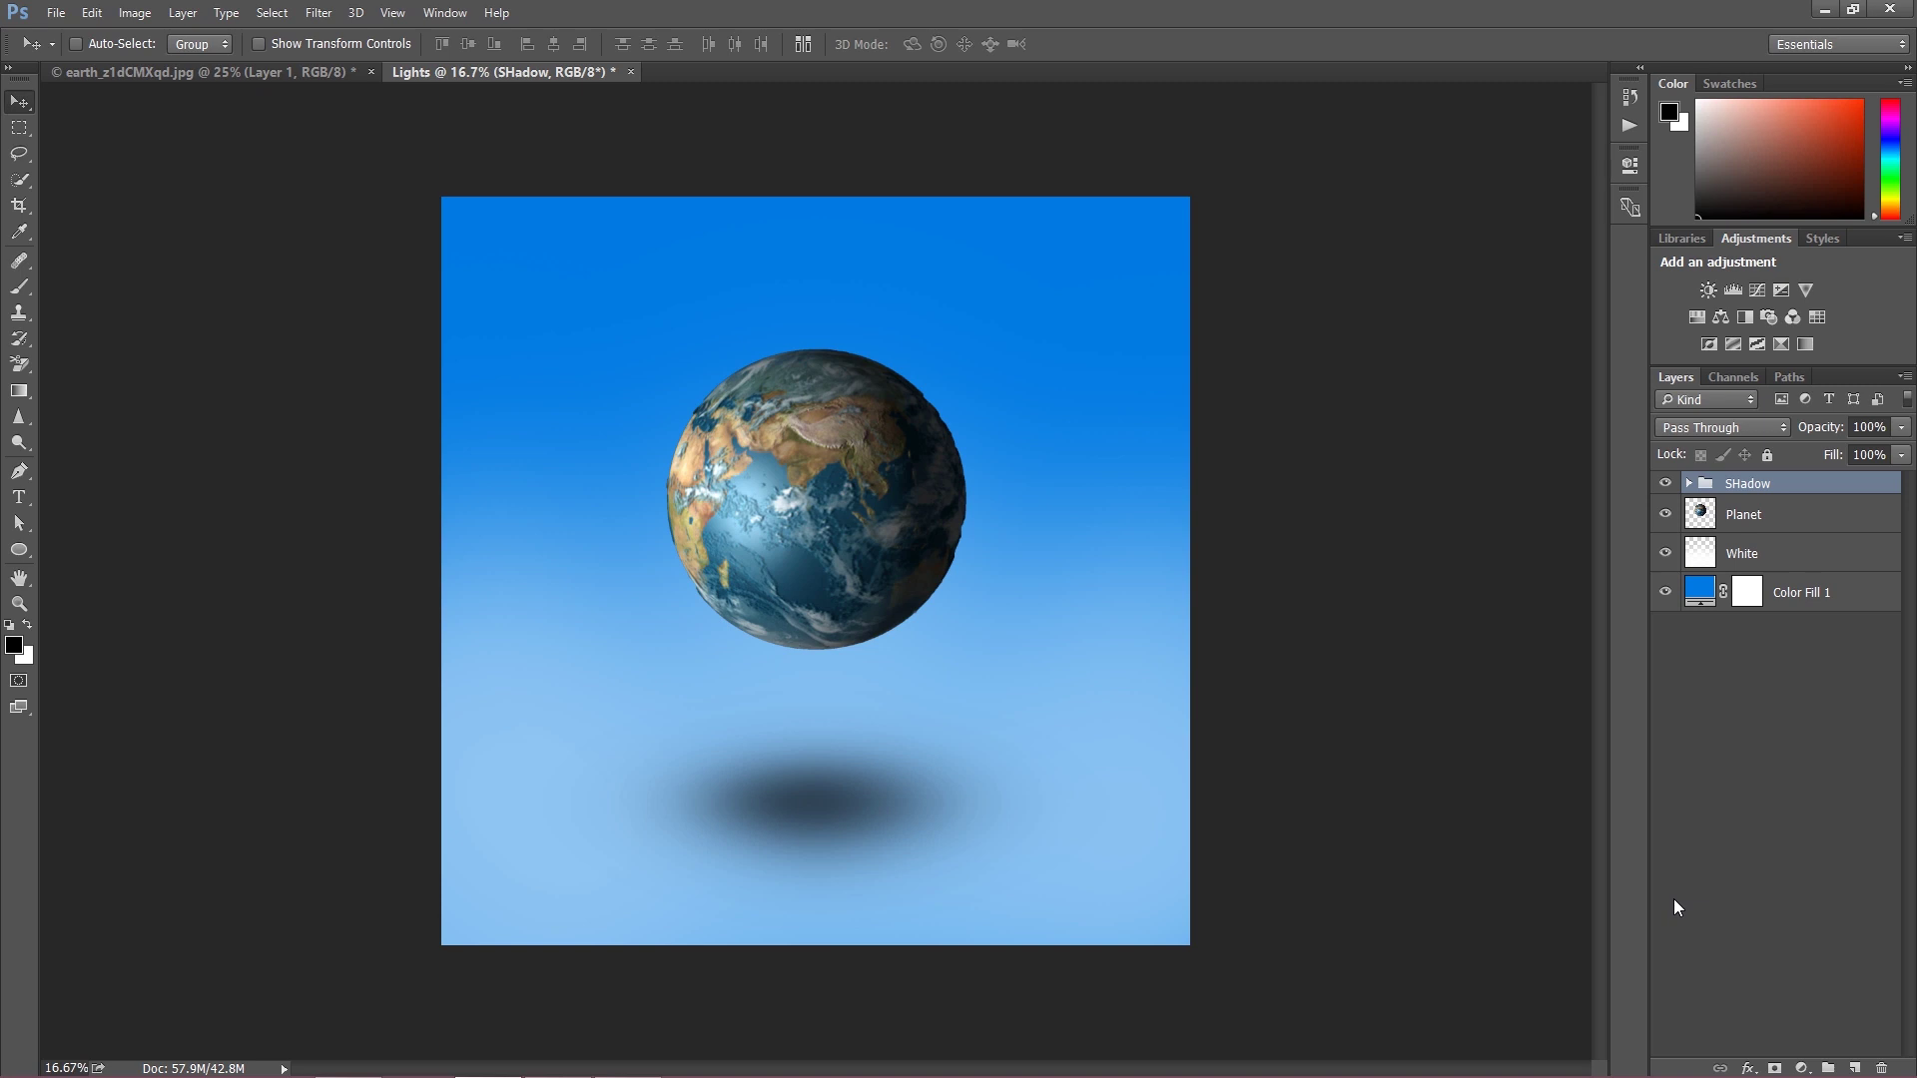
{"action": "left_click", "coordinate": [1850, 1069]}
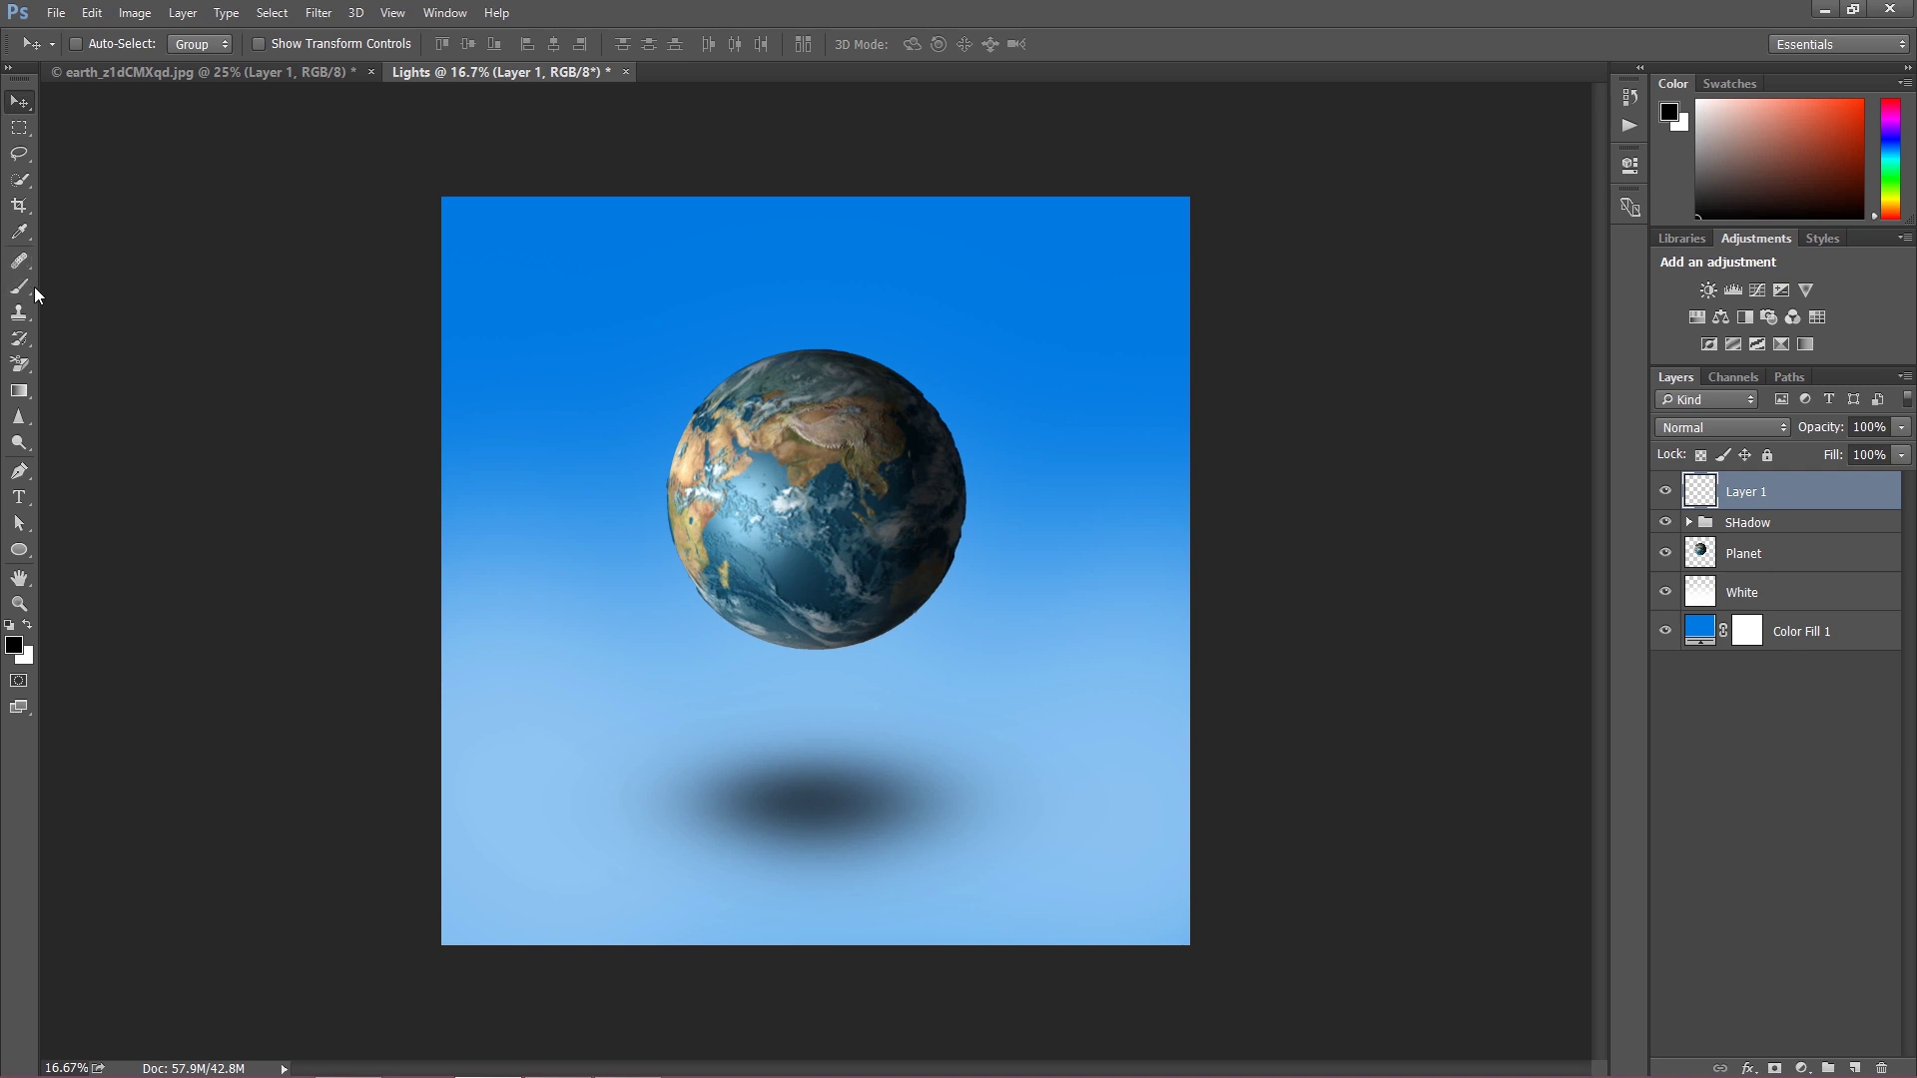
Load the Planet outline as a selection and fill it with black using a fully hard brush.
{"action": "key", "text": "ctrl"}
{"action": "left_click", "coordinate": [1705, 560], "text": "ctrl"}
{"action": "left_click", "coordinate": [20, 284]}
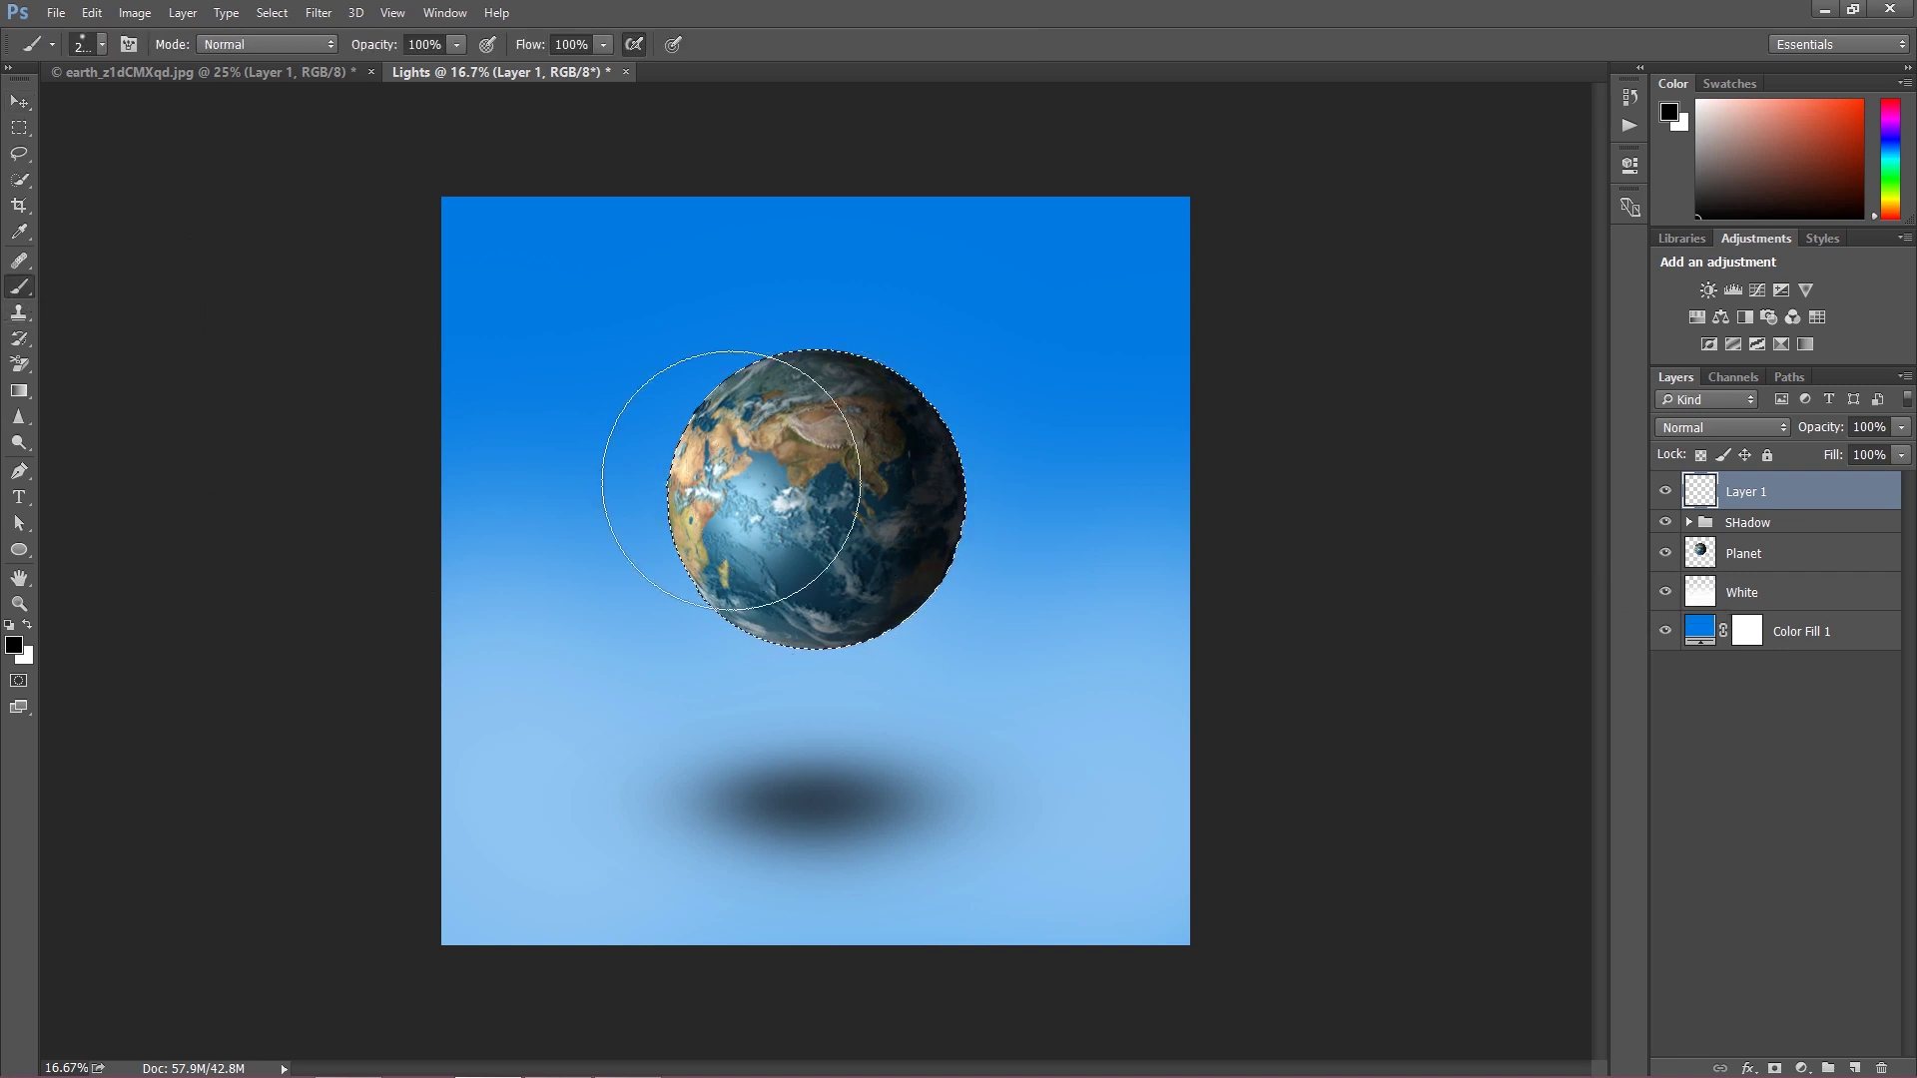
{"action": "mouse_move", "coordinate": [779, 496]}
{"action": "left_mouse_down"}
{"action": "mouse_move", "coordinate": [758, 484]}
{"action": "mouse_move", "coordinate": [822, 501]}
{"action": "mouse_move", "coordinate": [736, 523]}
{"action": "mouse_move", "coordinate": [771, 429]}
{"action": "mouse_move", "coordinate": [770, 513]}
{"action": "mouse_move", "coordinate": [919, 534]}
{"action": "left_mouse_up"}
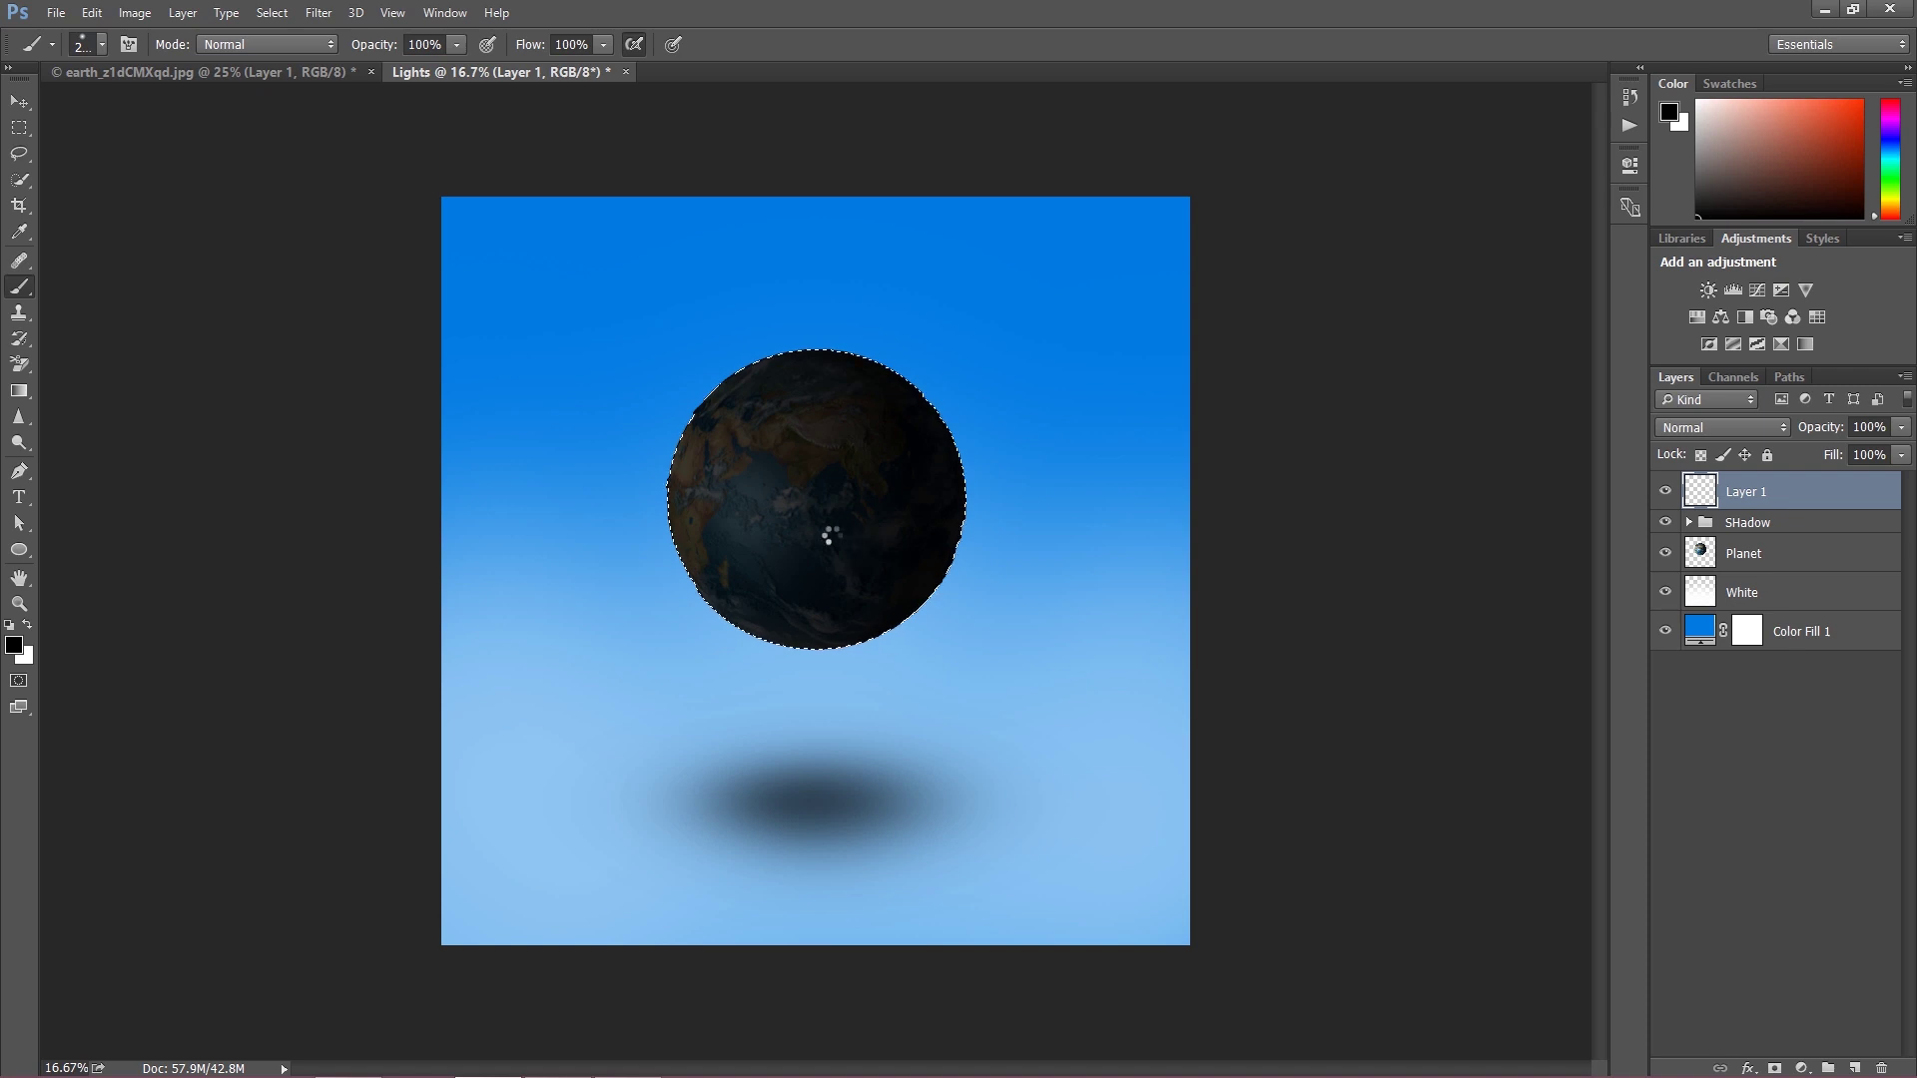
{"action": "left_click", "coordinate": [100, 46]}
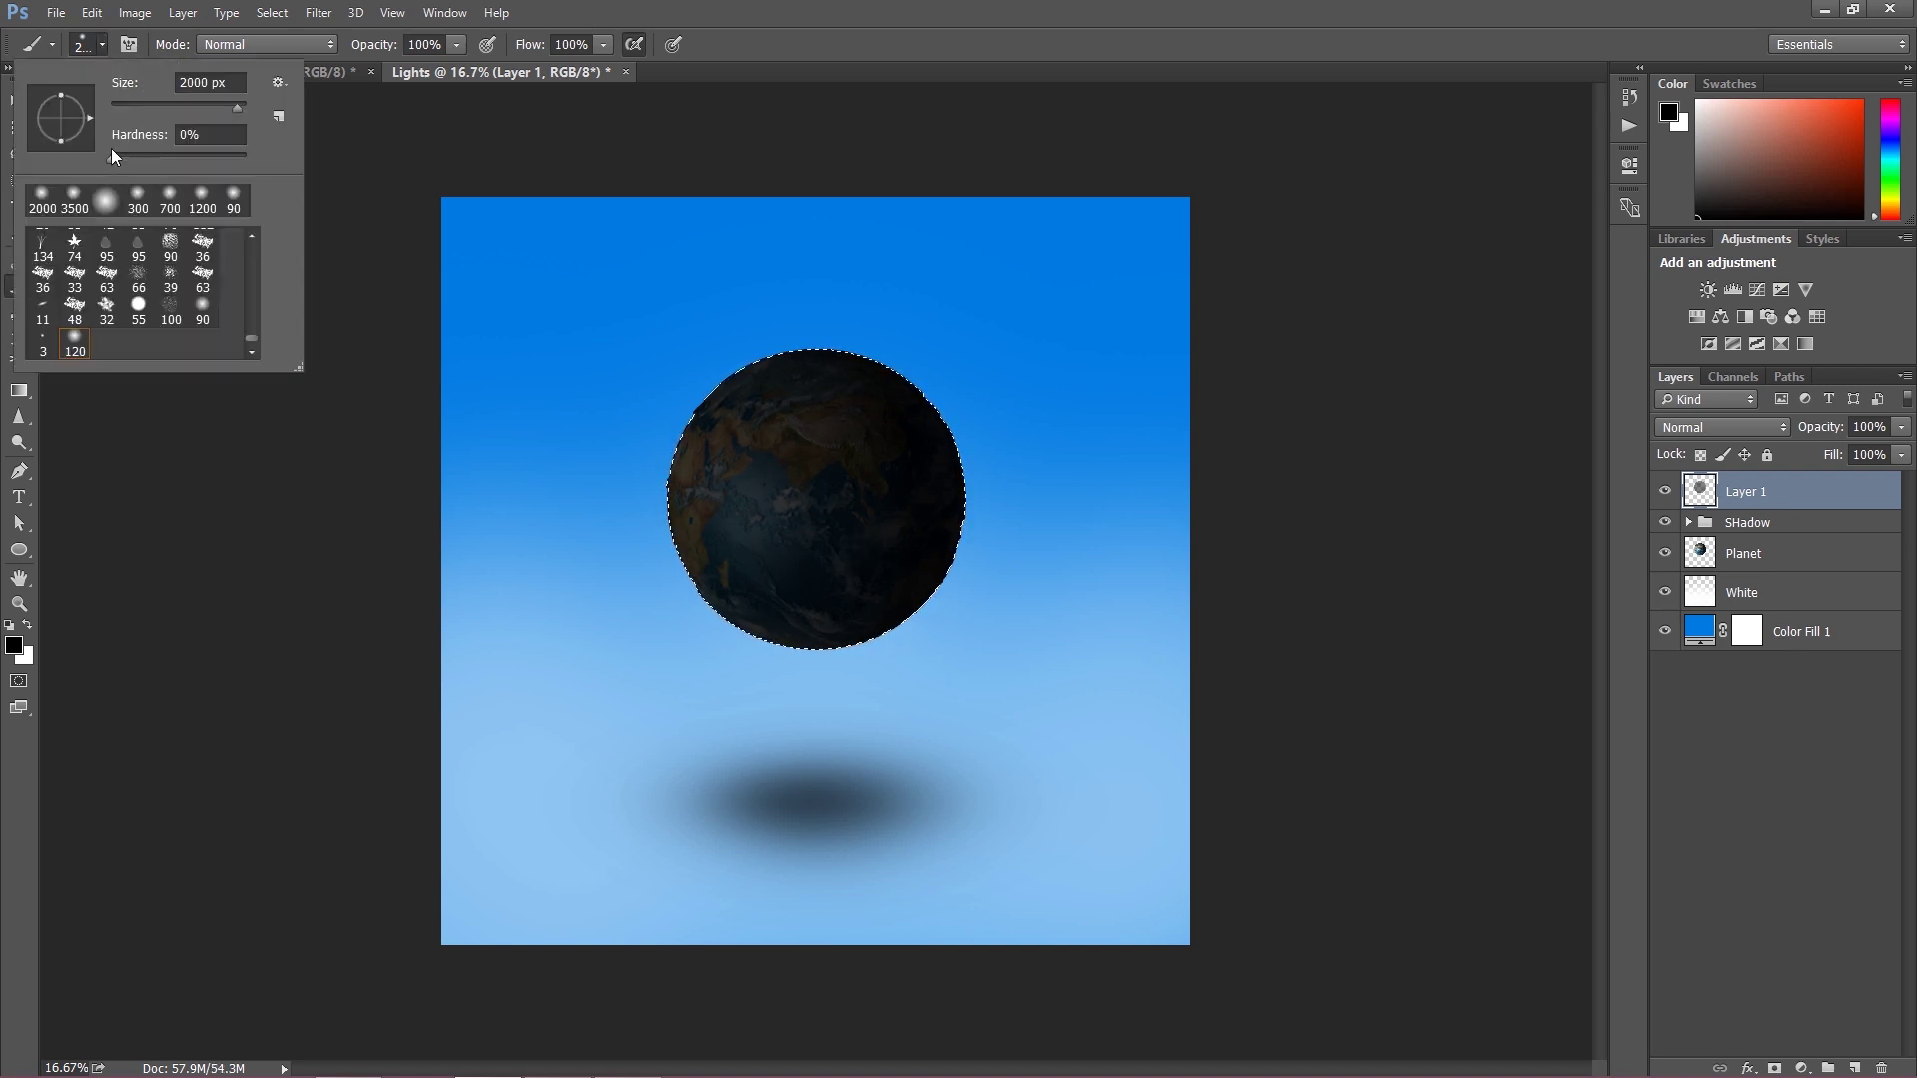
{"action": "left_click_drag", "start_coordinate": [111, 152], "coordinate": [257, 157]}
{"action": "left_click", "coordinate": [93, 41]}
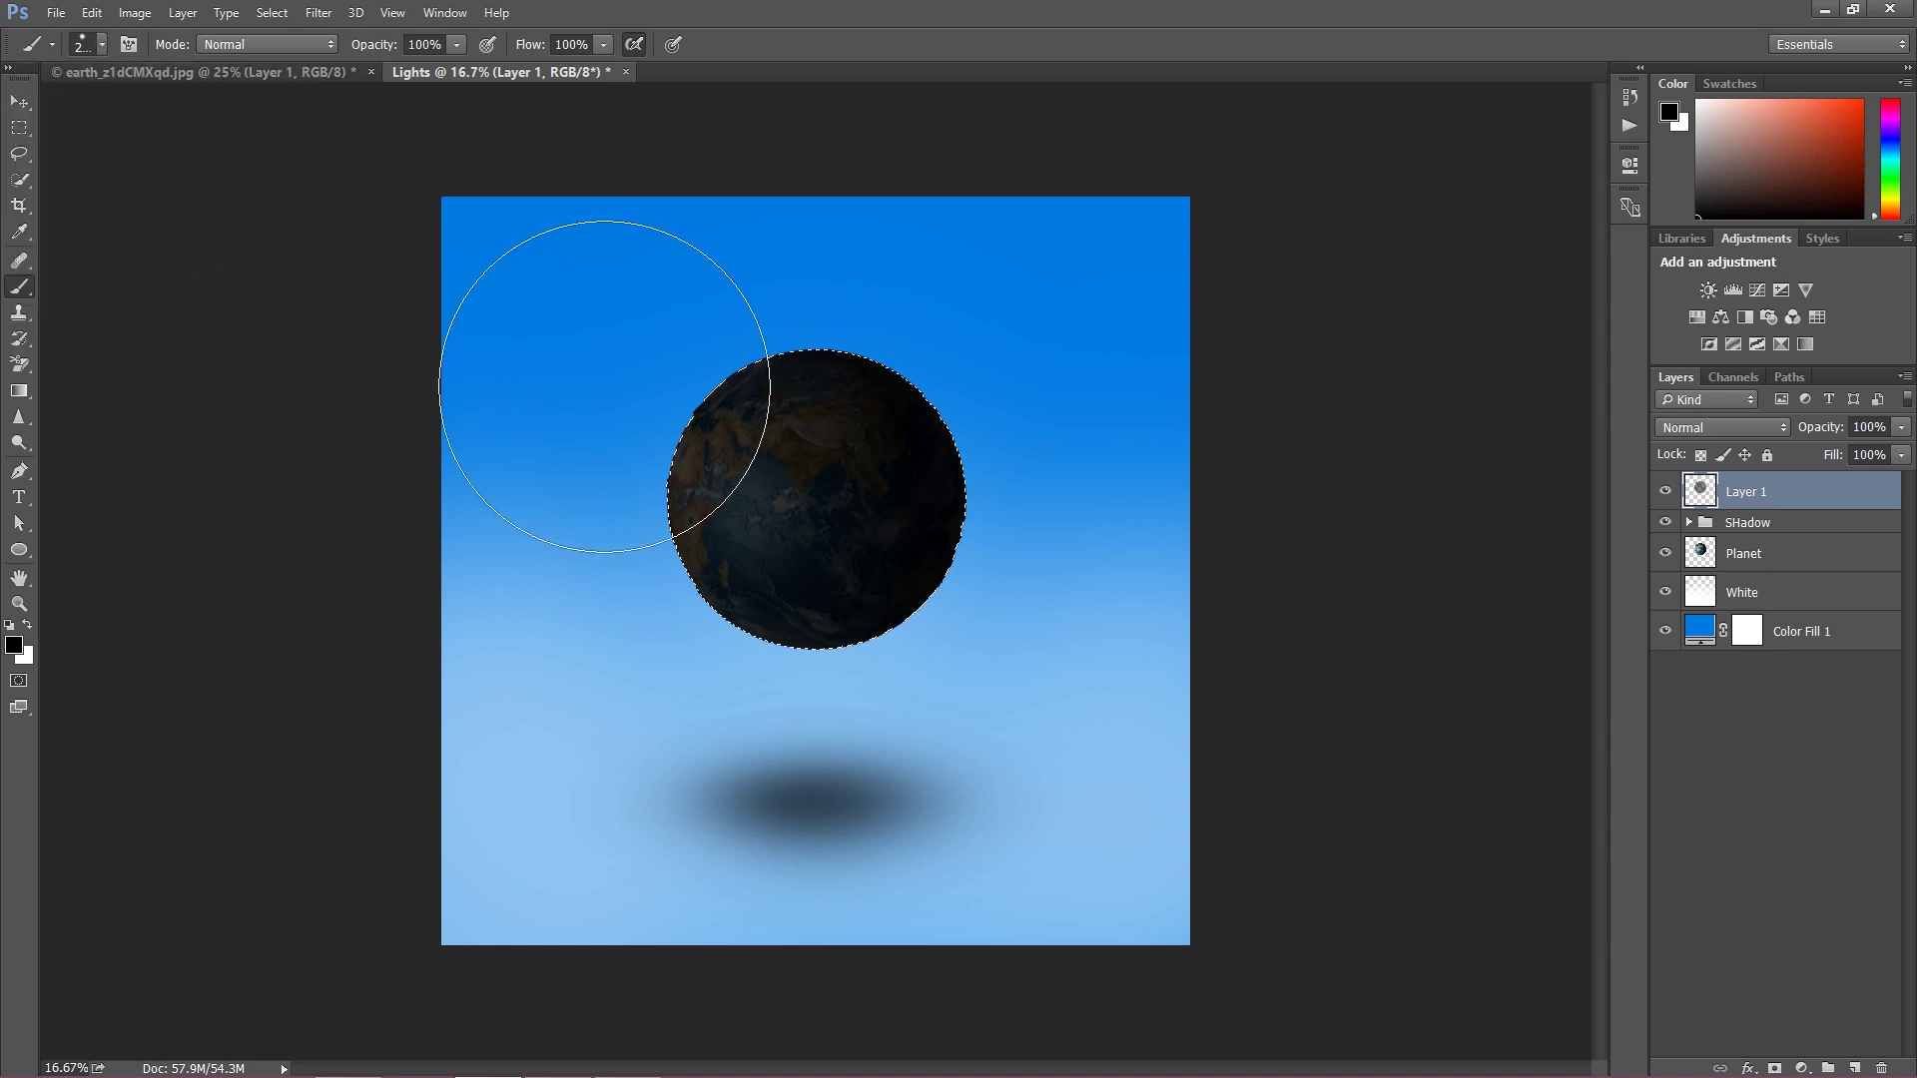
{"action": "left_click_drag", "start_coordinate": [604, 386], "coordinate": [813, 471]}
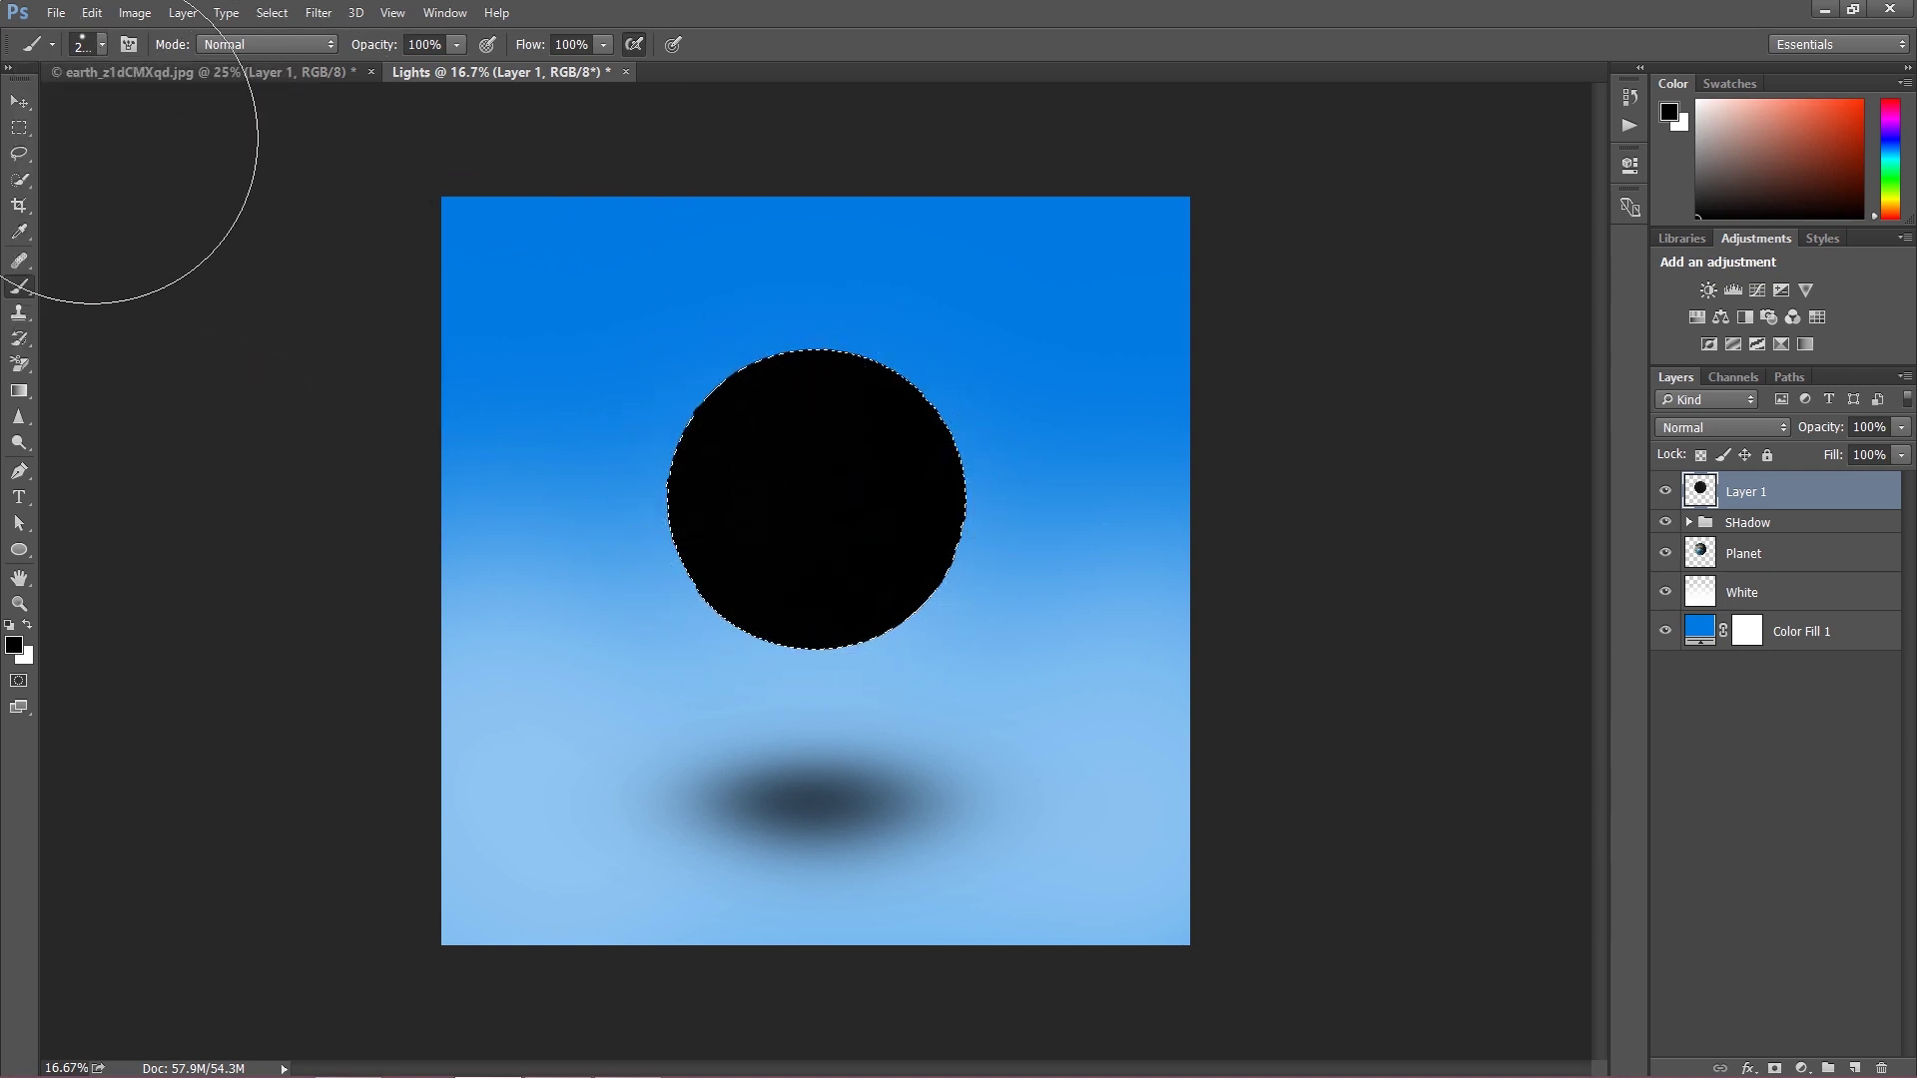
Deselect and move the black circle down below the Earth.
{"action": "left_click", "coordinate": [20, 127]}
{"action": "key", "text": "ctrl+d"}
{"action": "left_click", "coordinate": [20, 127]}
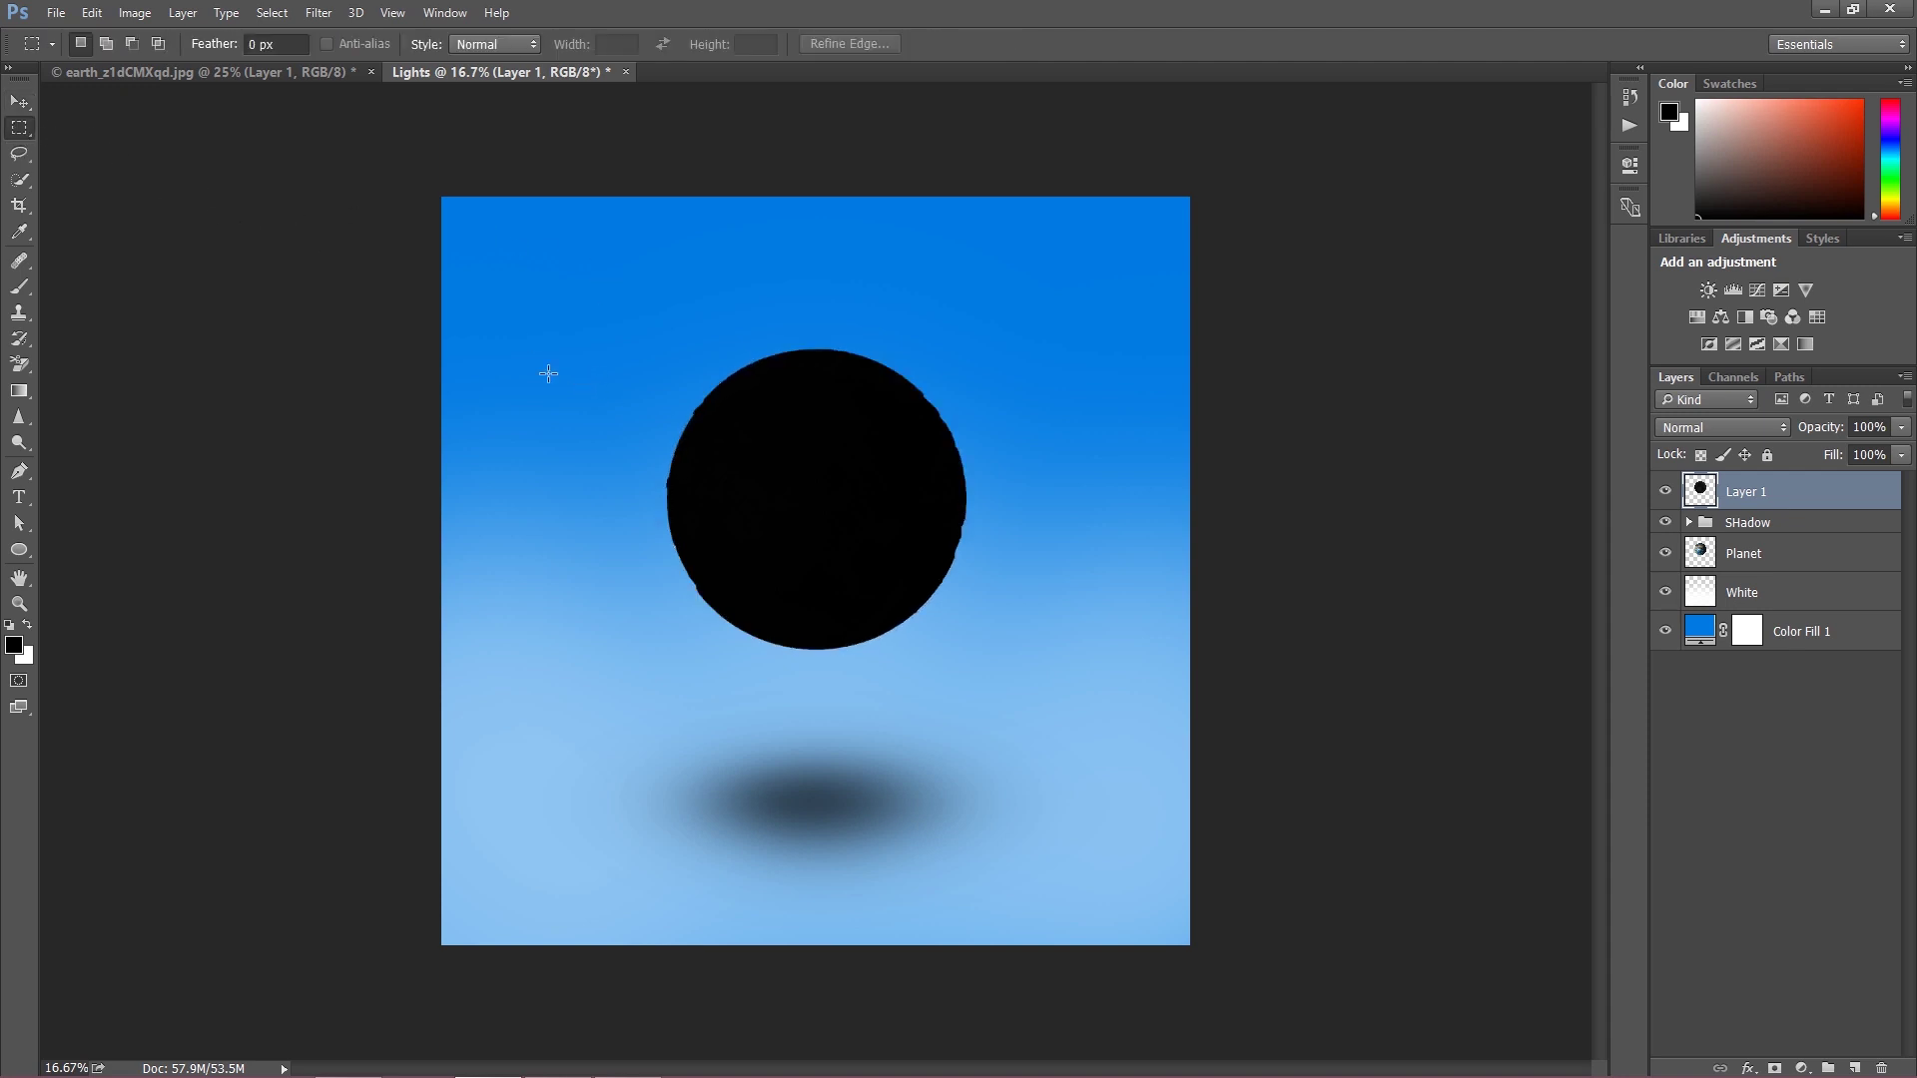
{"action": "key", "text": "v"}
{"action": "left_click_drag", "start_coordinate": [809, 510], "coordinate": [787, 646]}
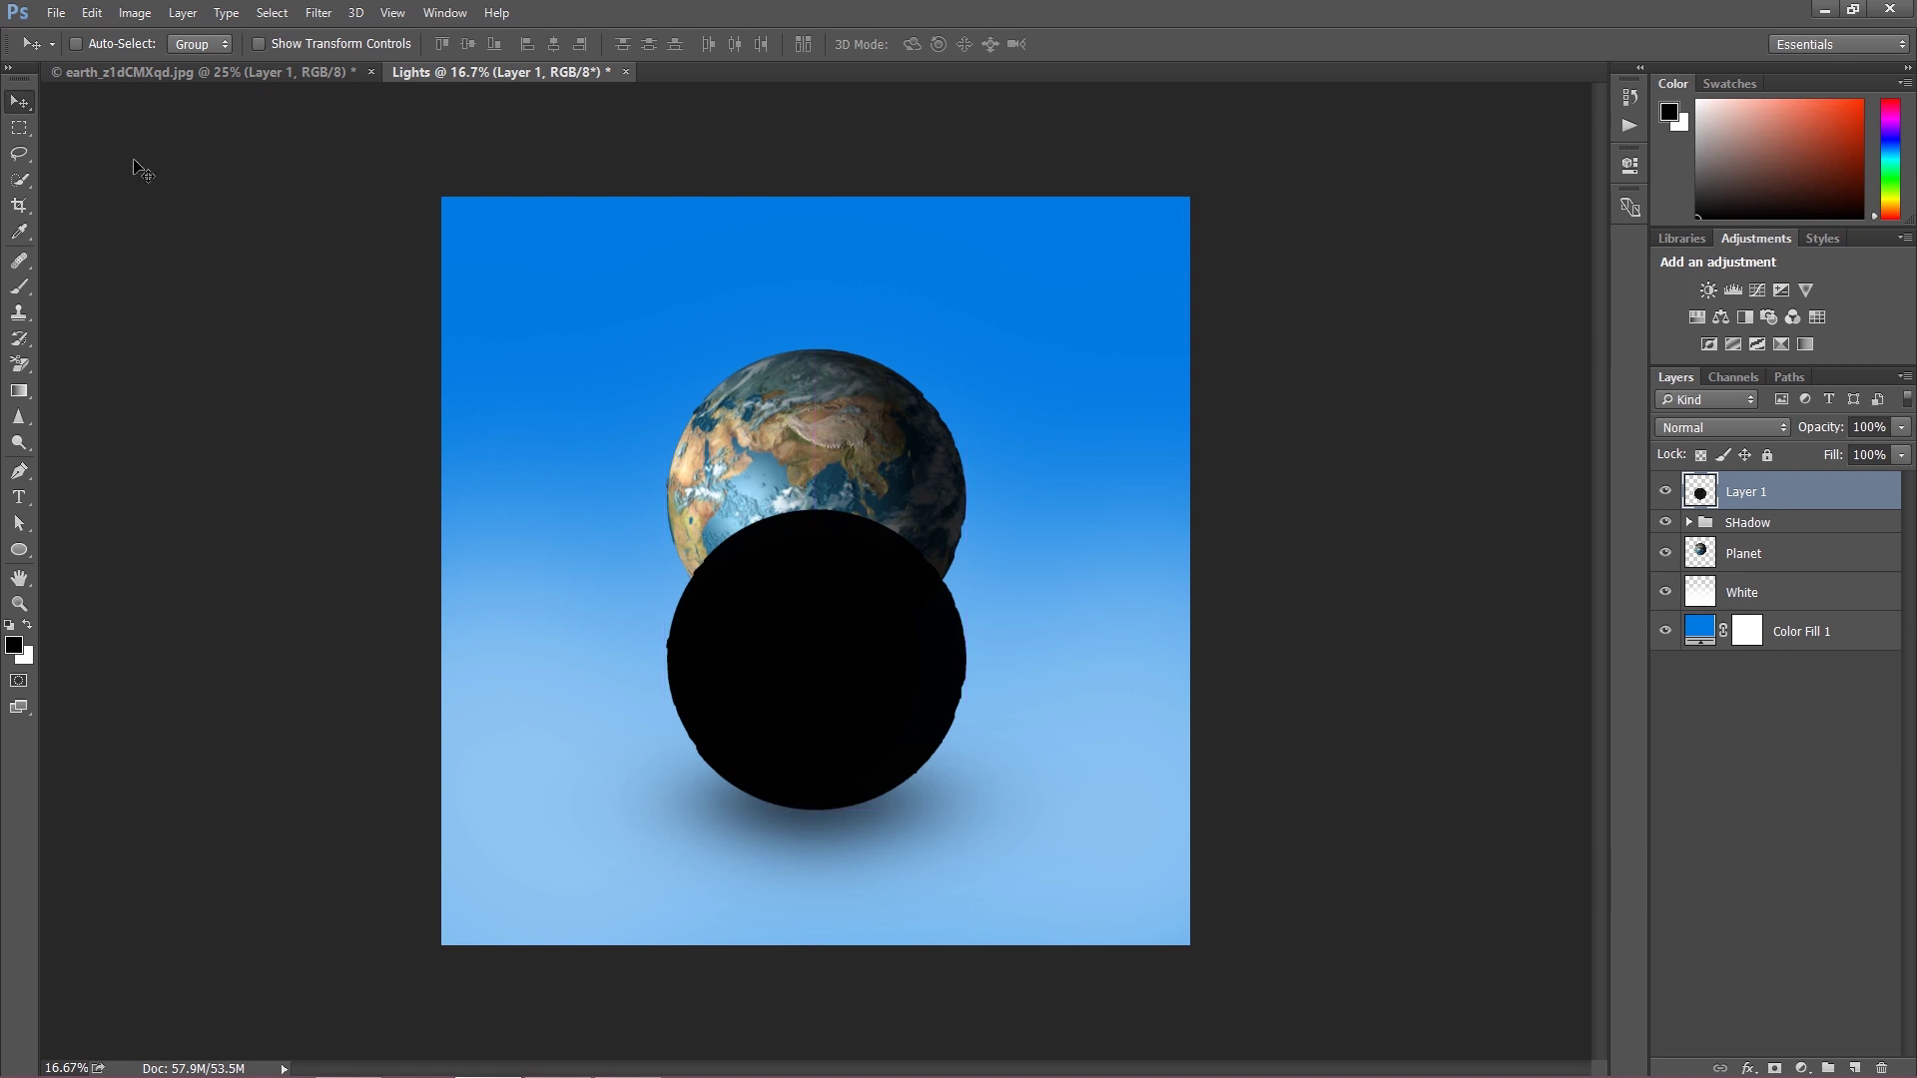
Squash the black circle vertically into a flat ellipse with Free Transform.
{"action": "left_click", "coordinate": [20, 129]}
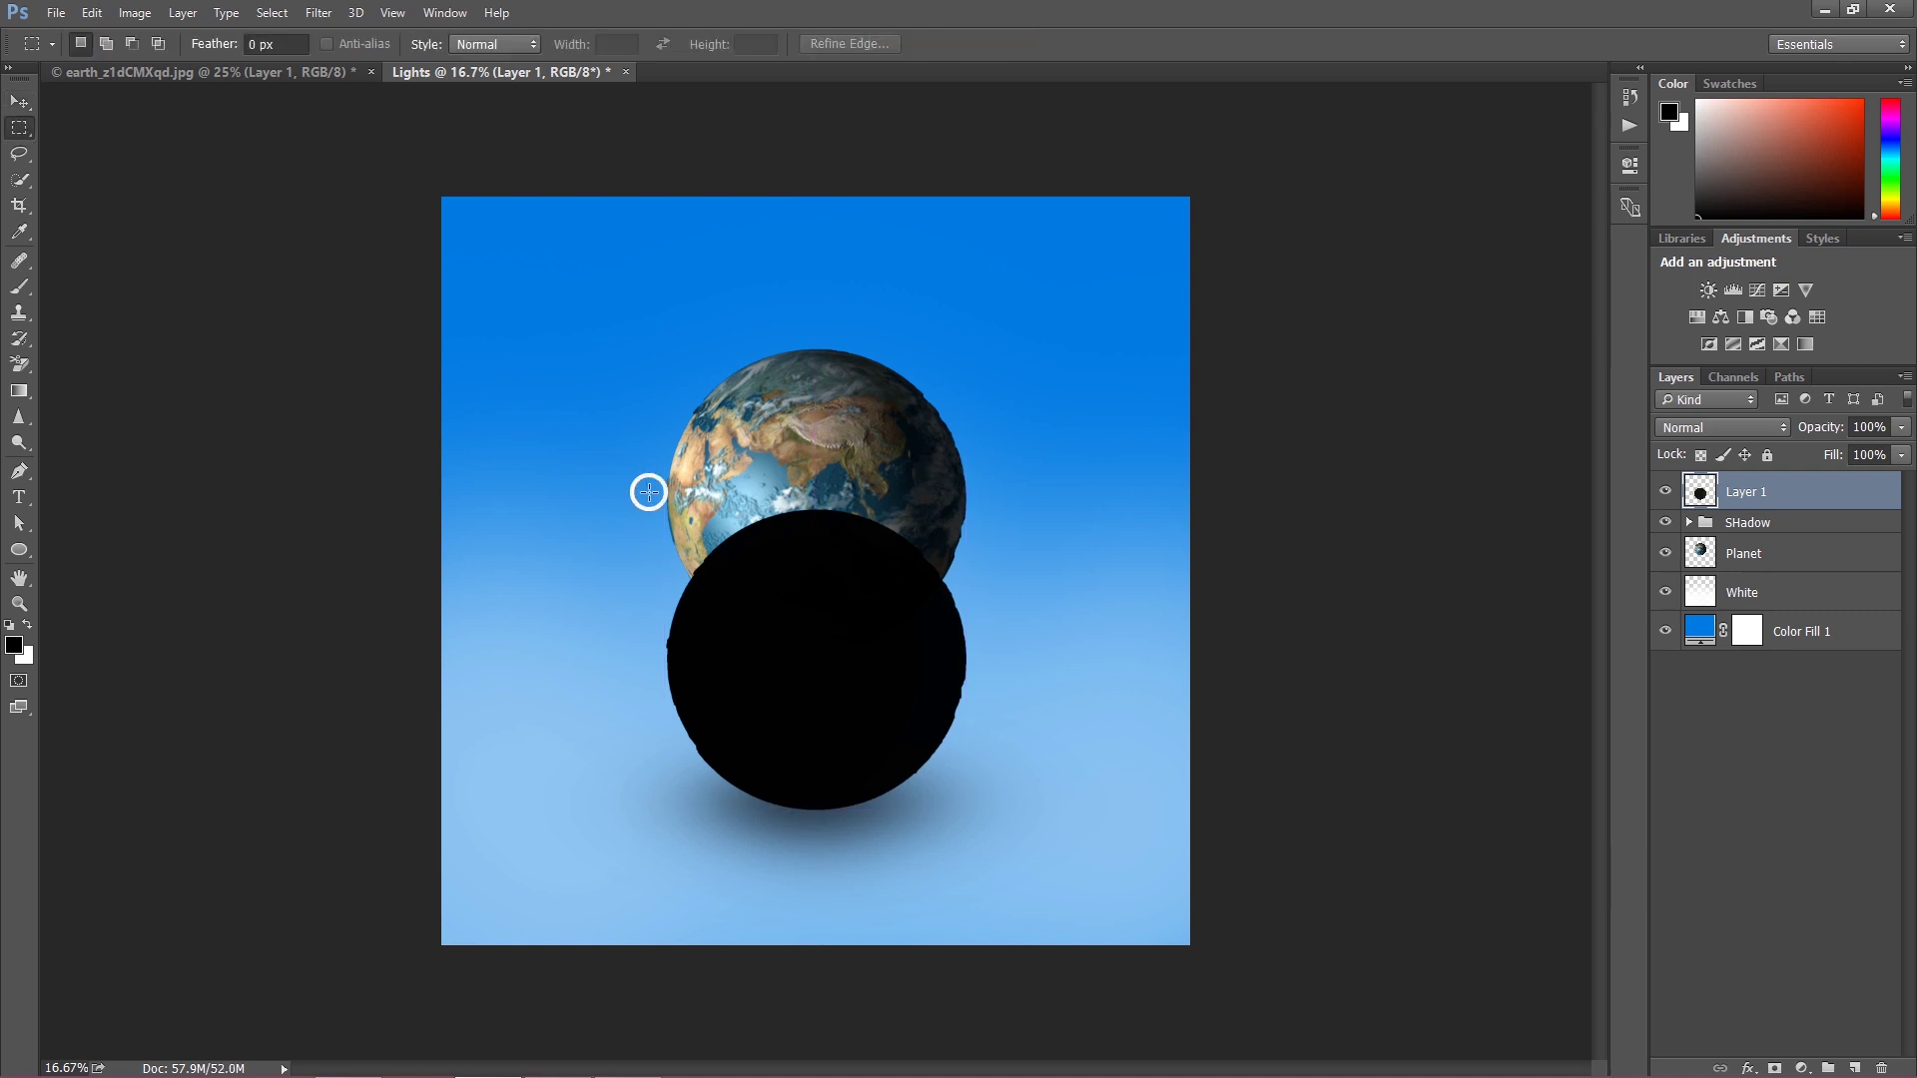
{"action": "right_click", "coordinate": [649, 494]}
{"action": "left_click", "coordinate": [750, 711]}
{"action": "left_click_drag", "start_coordinate": [817, 512], "coordinate": [818, 723]}
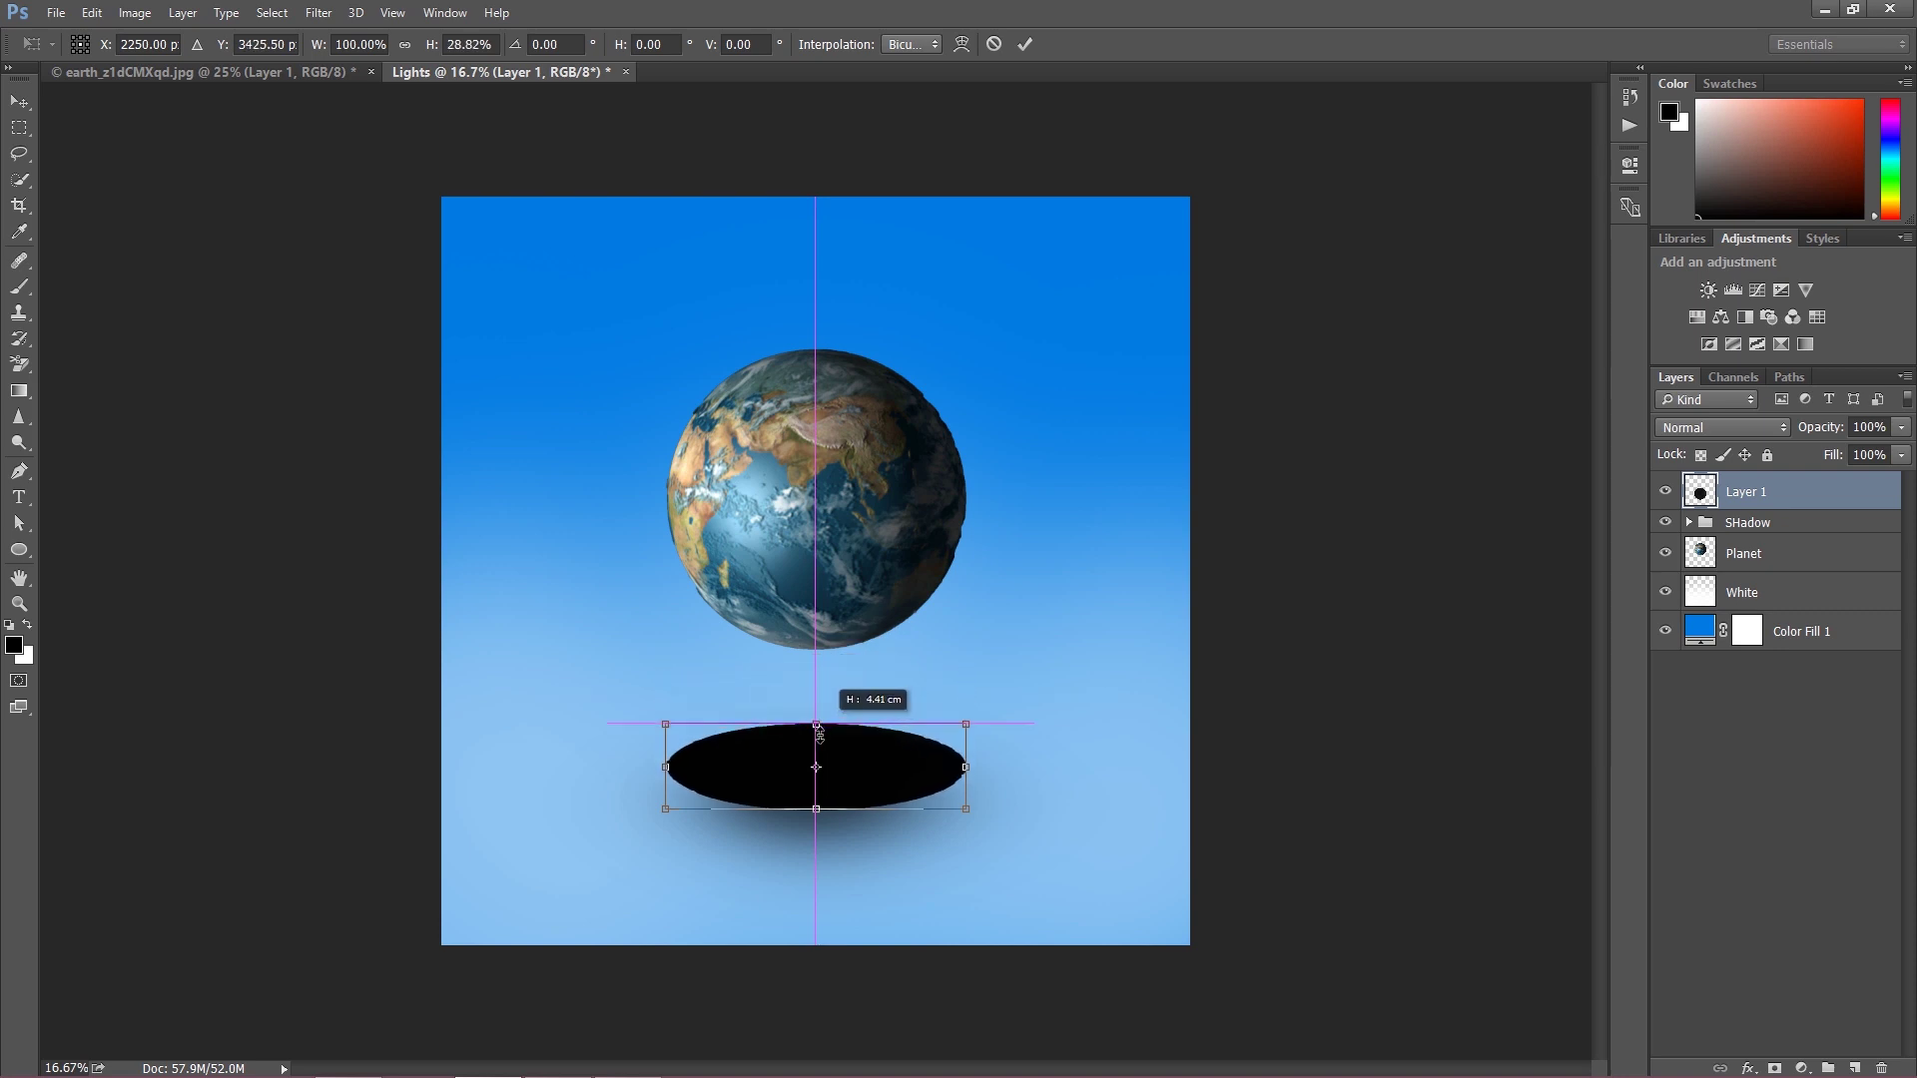
{"action": "left_click_drag", "start_coordinate": [819, 721], "coordinate": [816, 726]}
{"action": "left_click", "coordinate": [20, 128]}
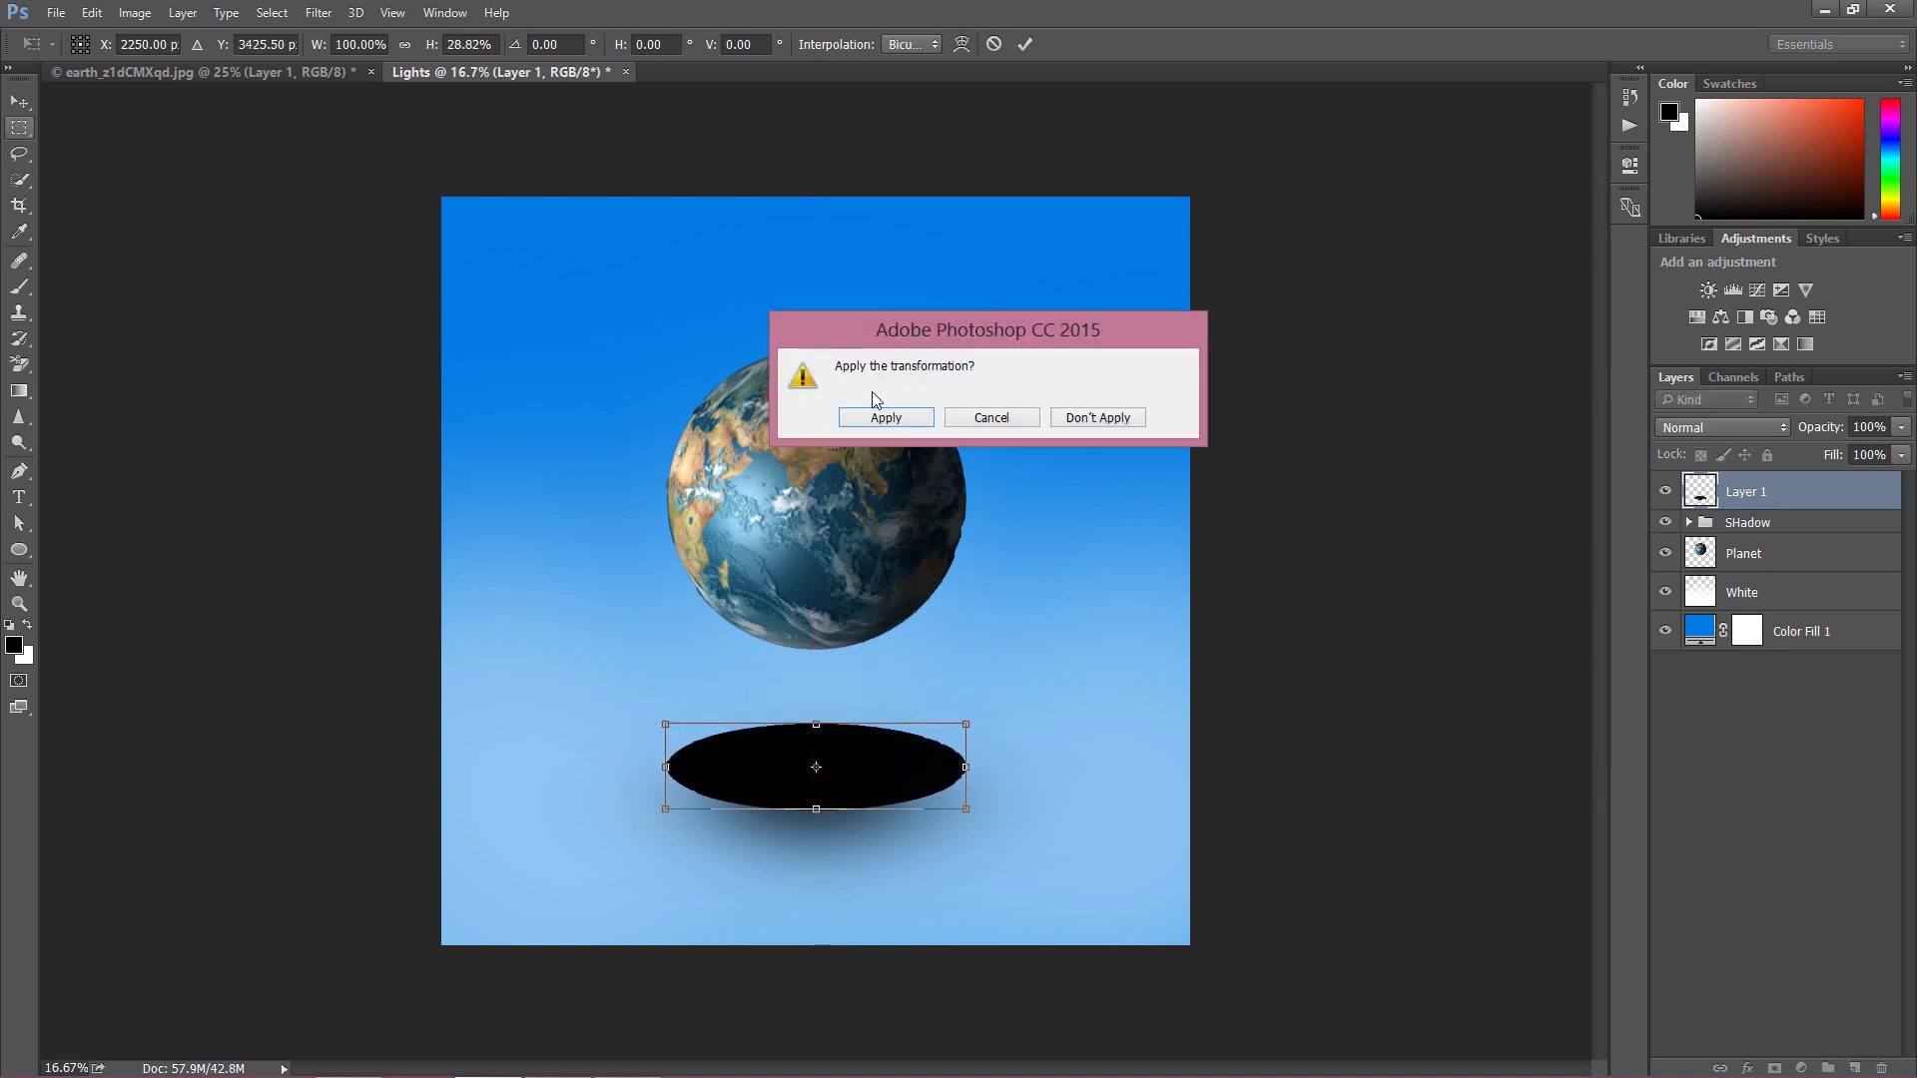
{"action": "left_click", "coordinate": [872, 414]}
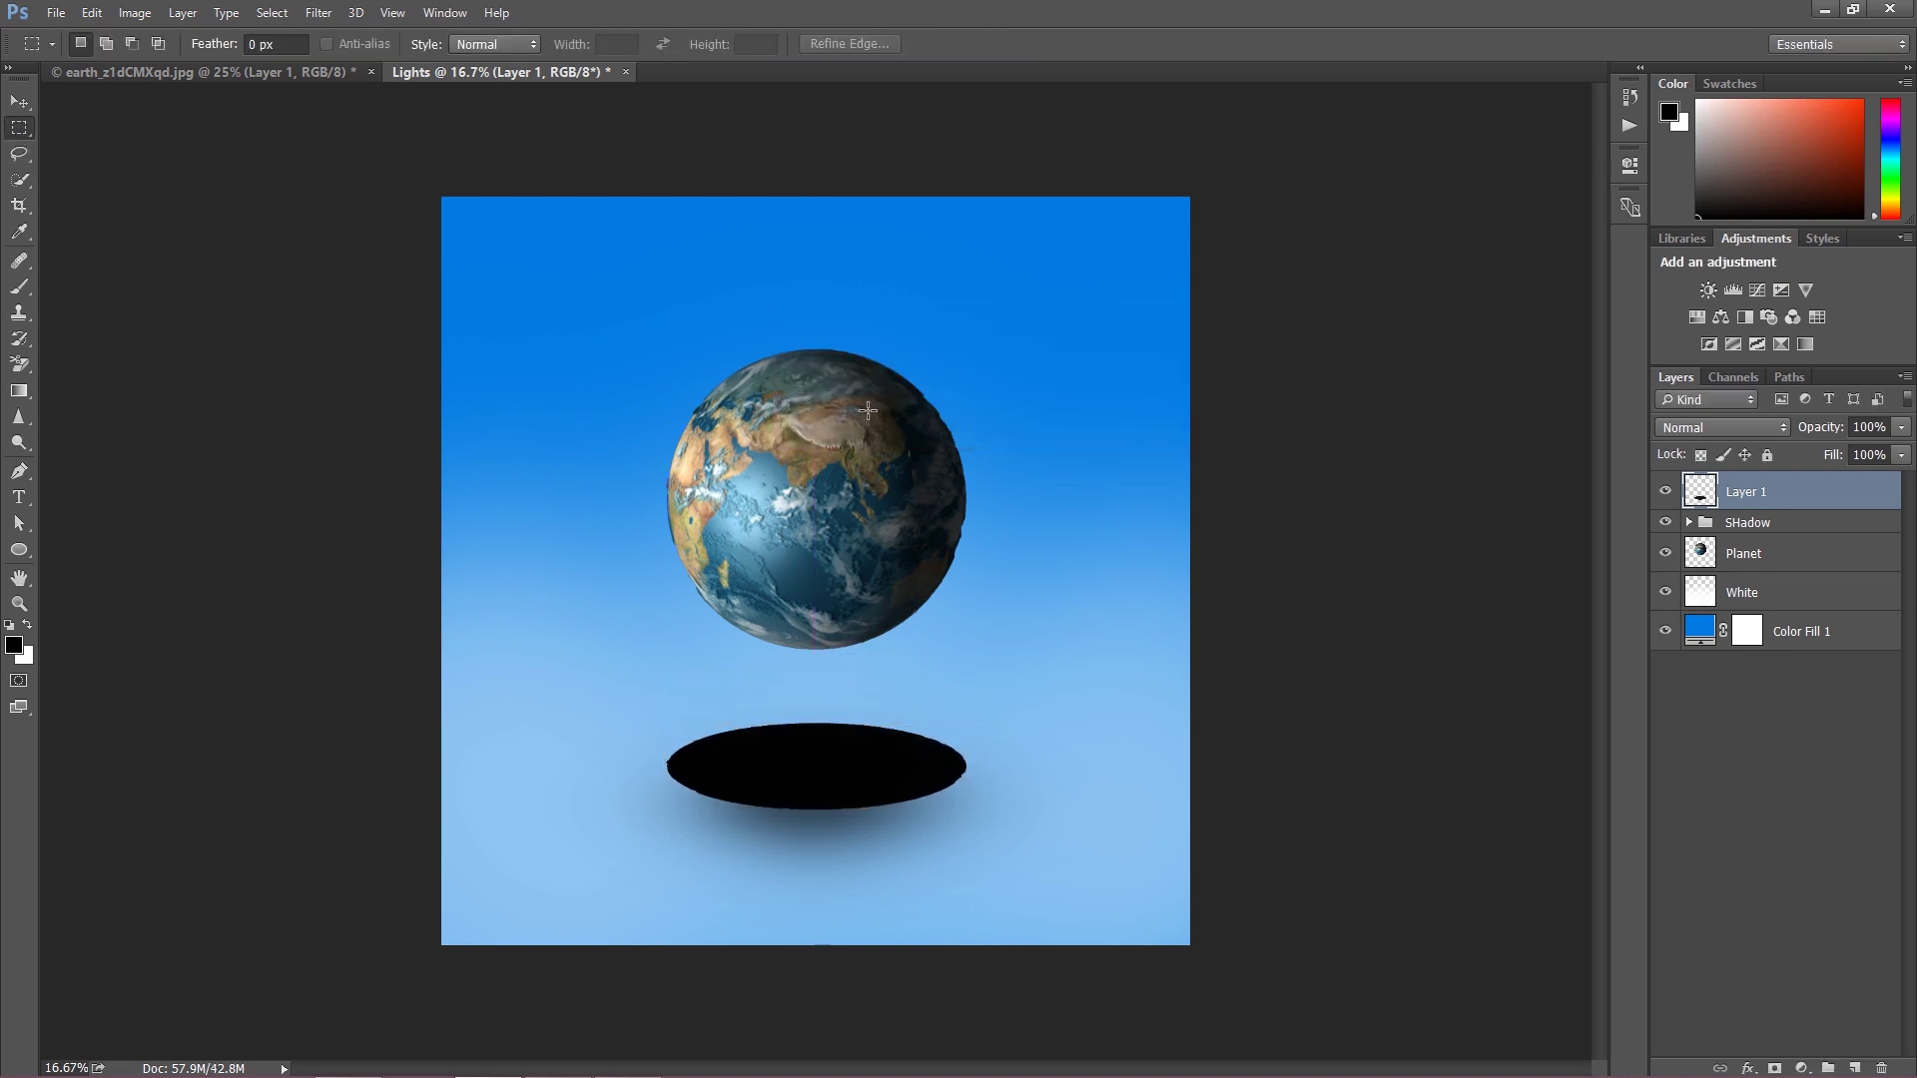
Gaussian-blur the ellipse at about 169 px, hide the SHadow group, and duplicate Layer 1.
{"action": "left_click", "coordinate": [320, 13]}
{"action": "mouse_move", "coordinate": [414, 290]}
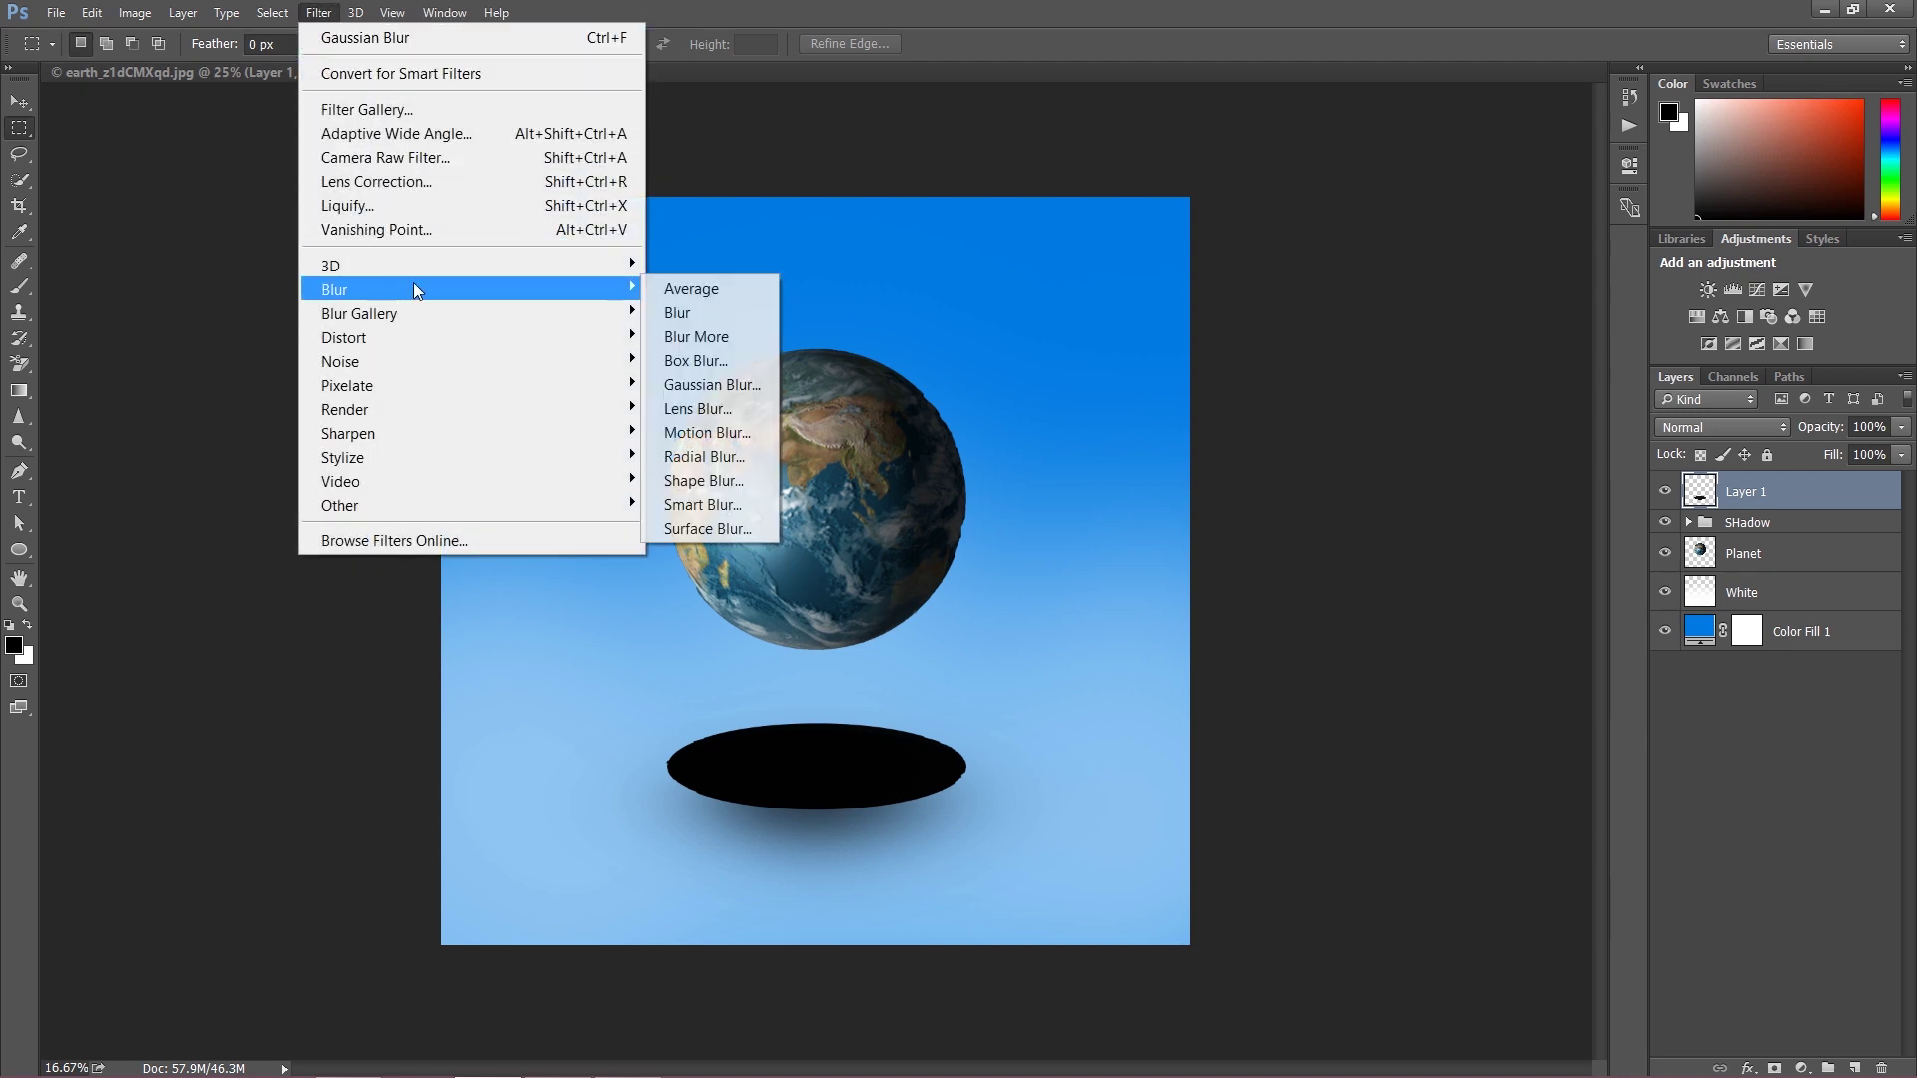
{"action": "left_click", "coordinate": [705, 386]}
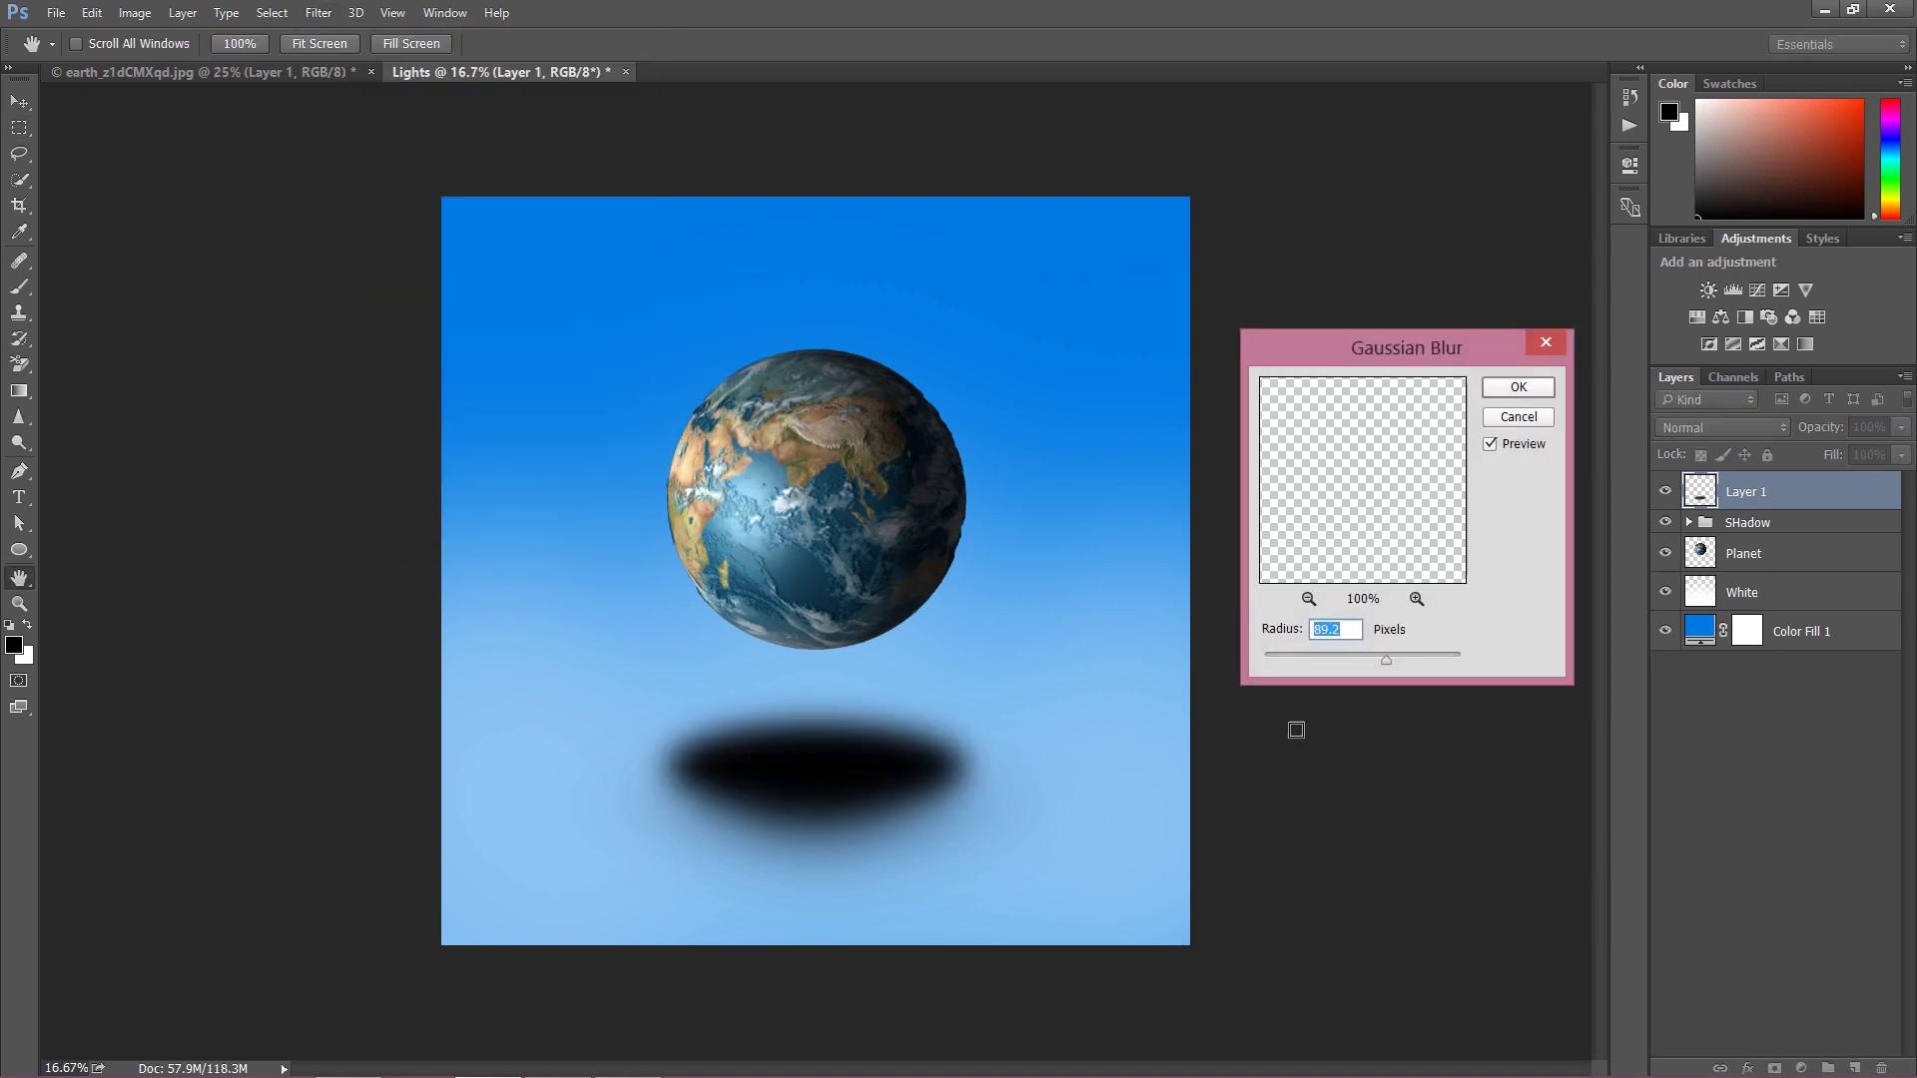
{"action": "left_click_drag", "start_coordinate": [1395, 660], "coordinate": [1425, 659]}
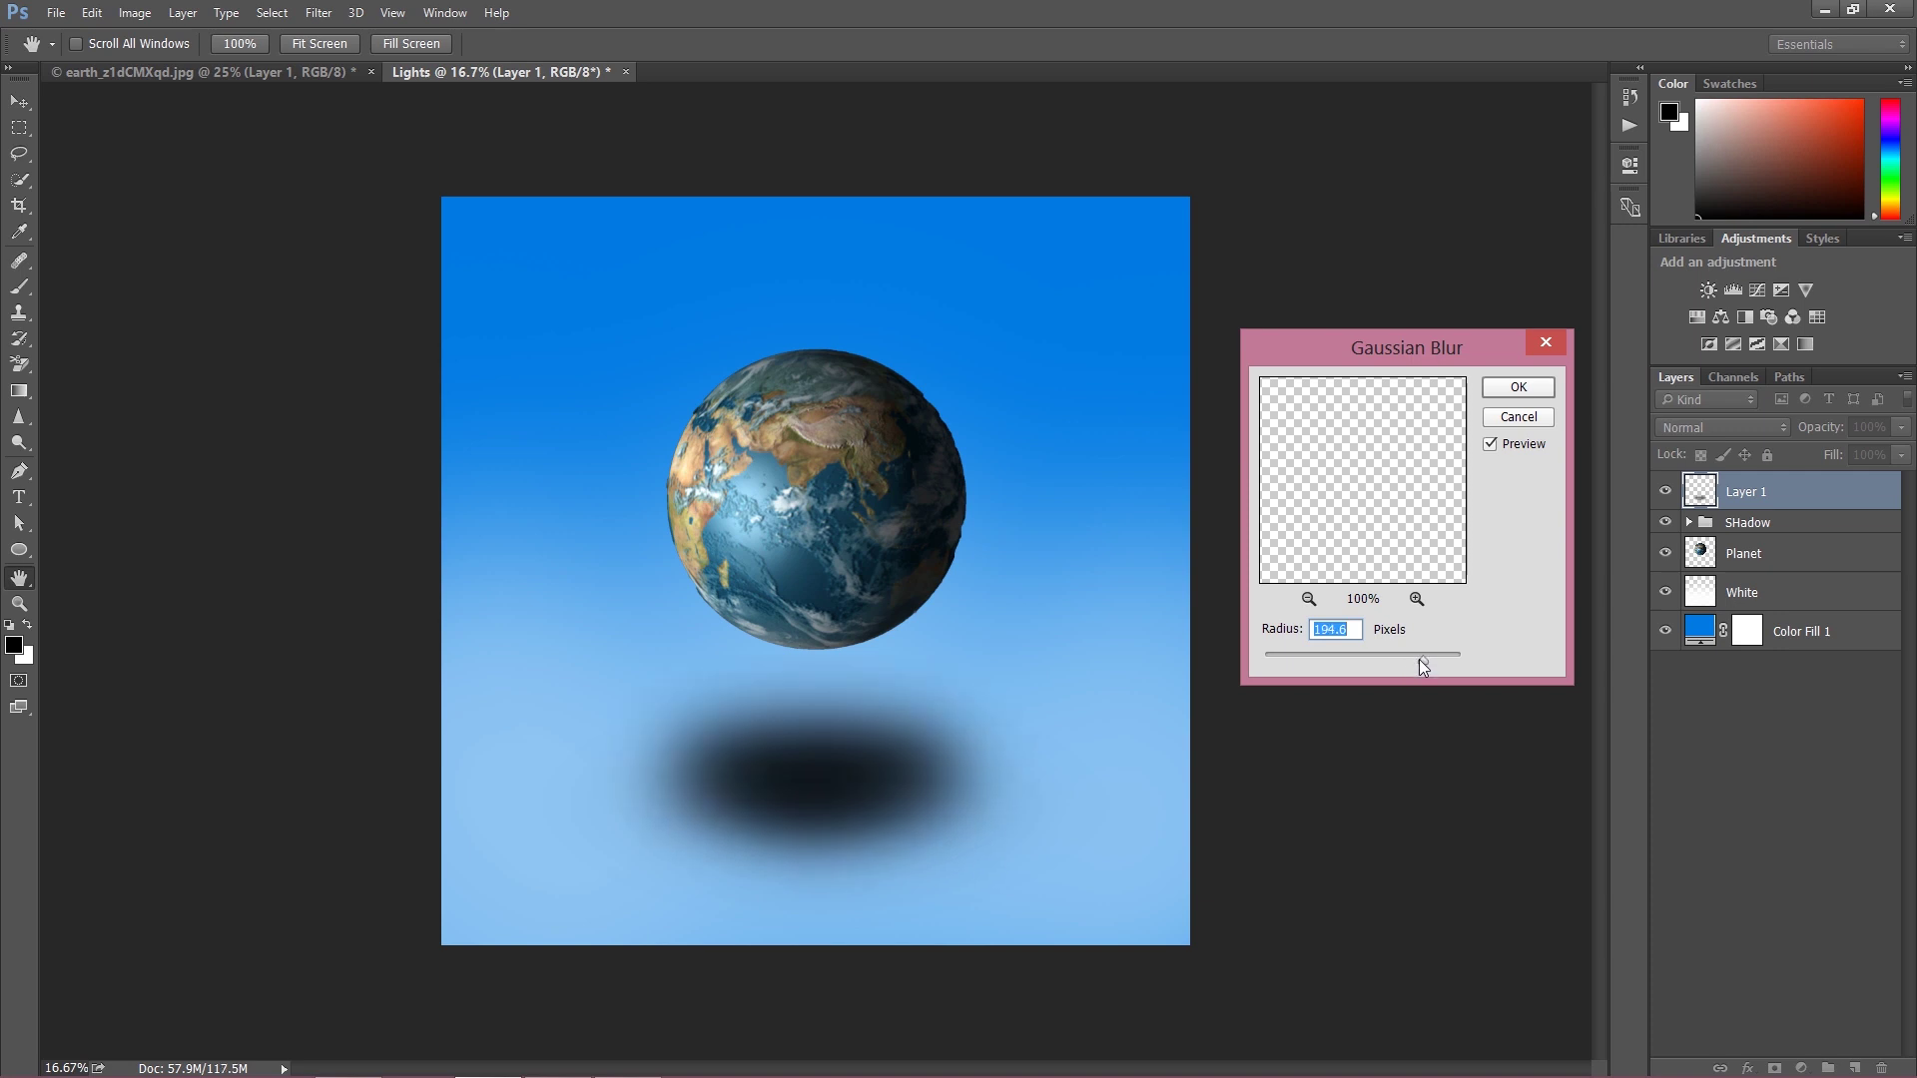
{"action": "left_click", "coordinate": [1514, 387]}
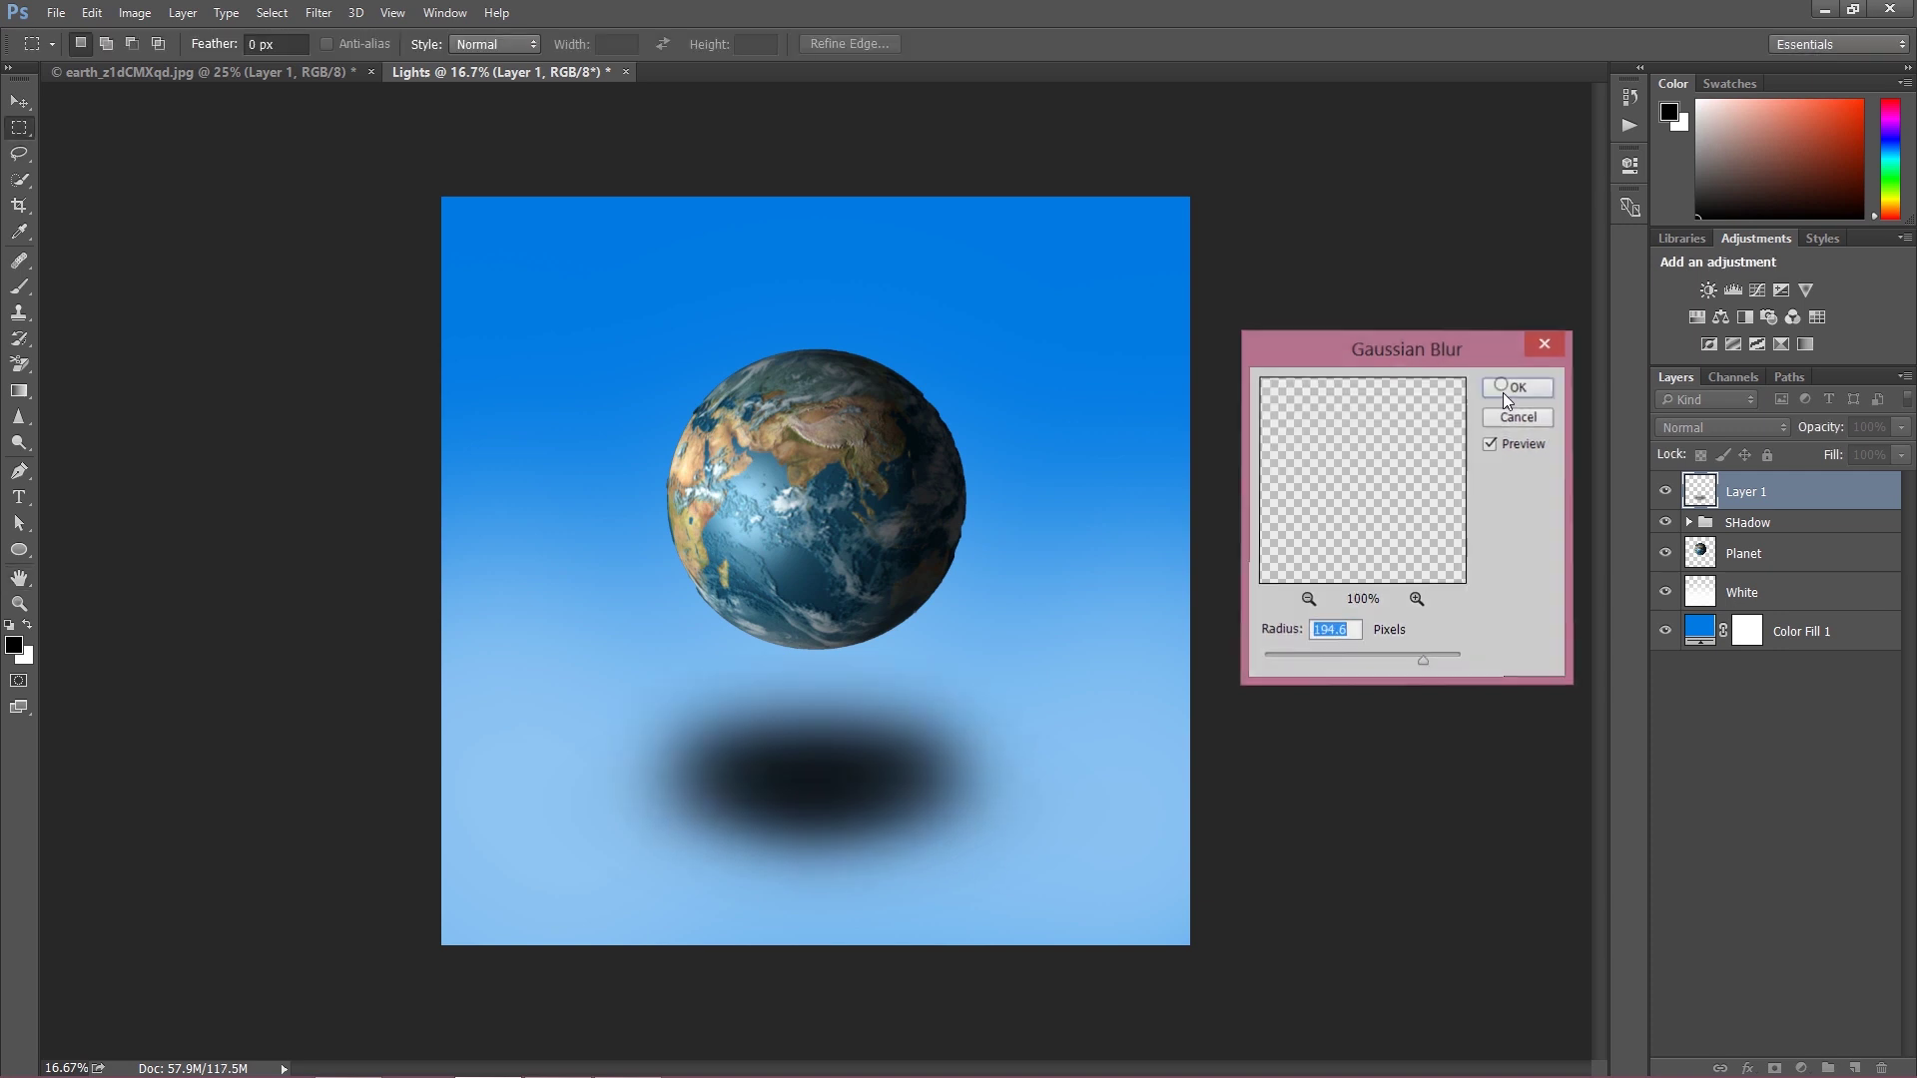
{"action": "left_click", "coordinate": [1666, 522]}
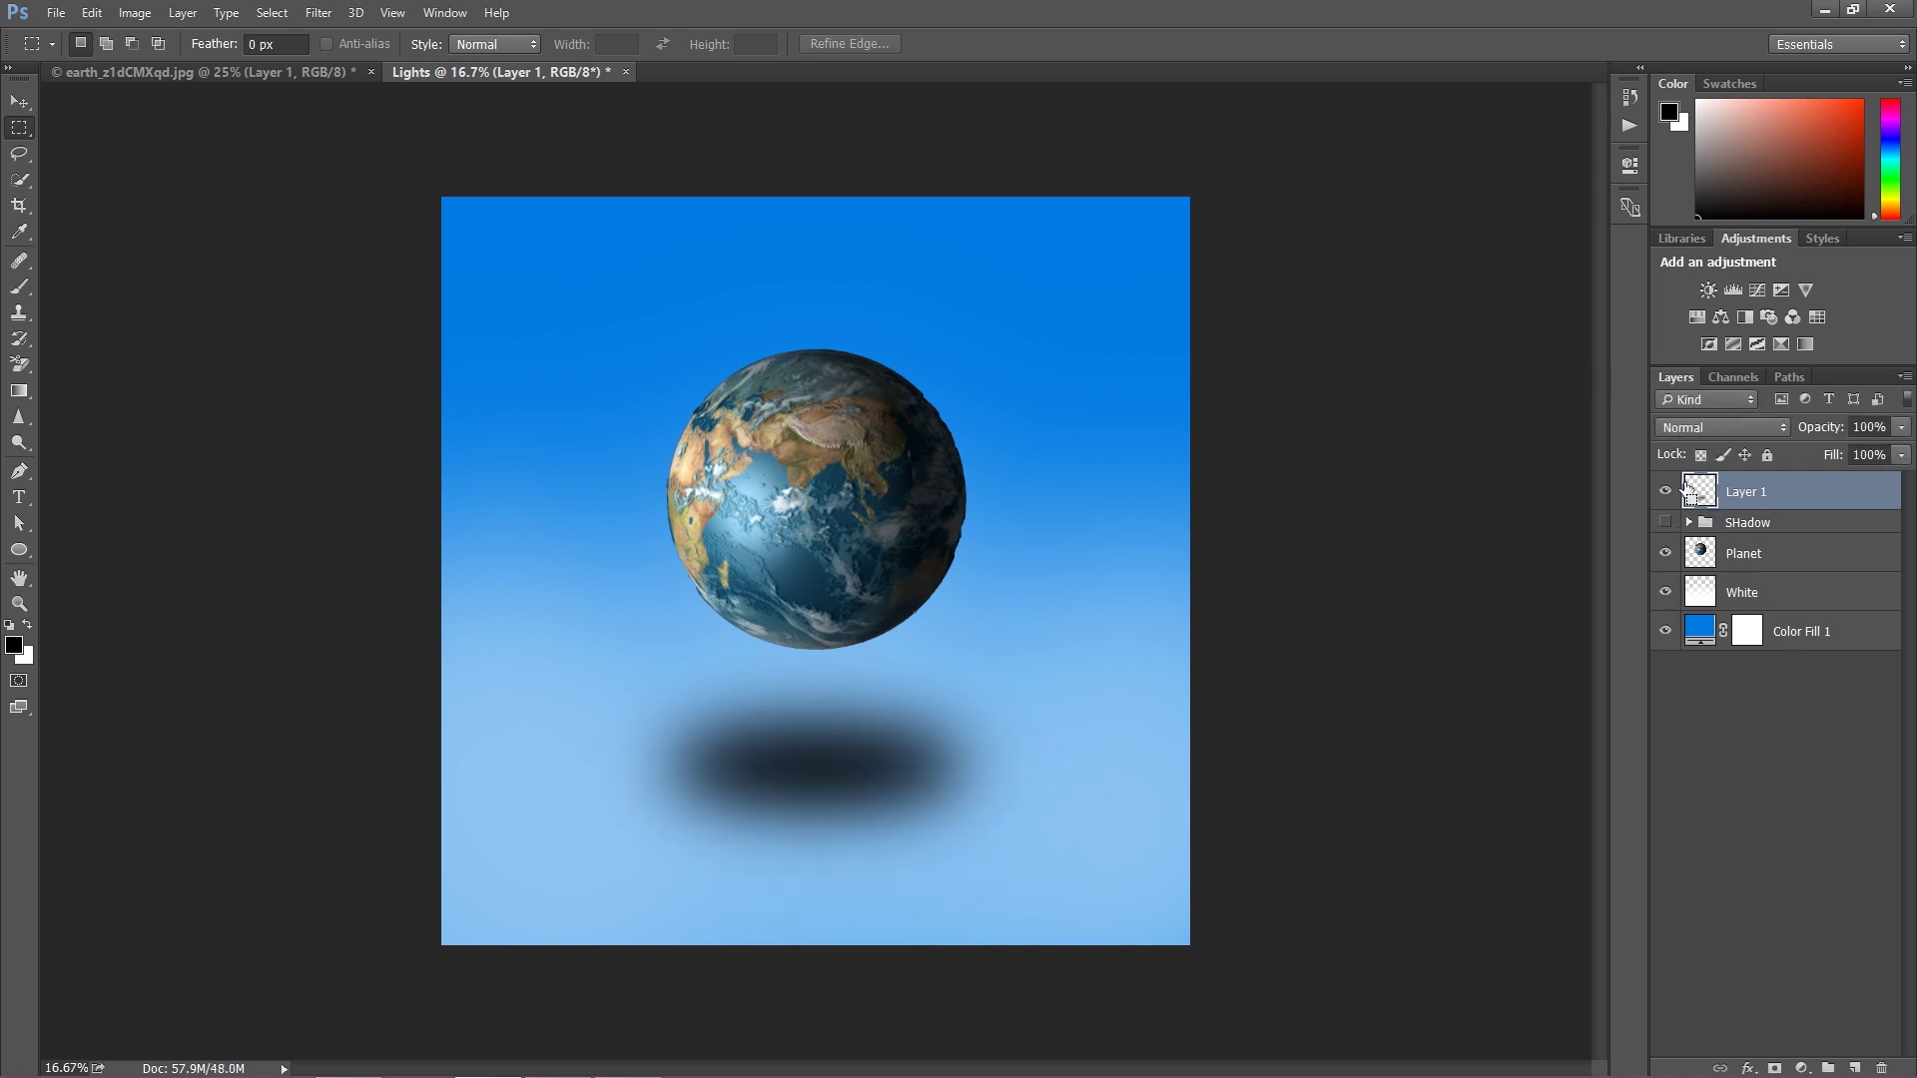
{"action": "key", "text": "ctrl+j"}
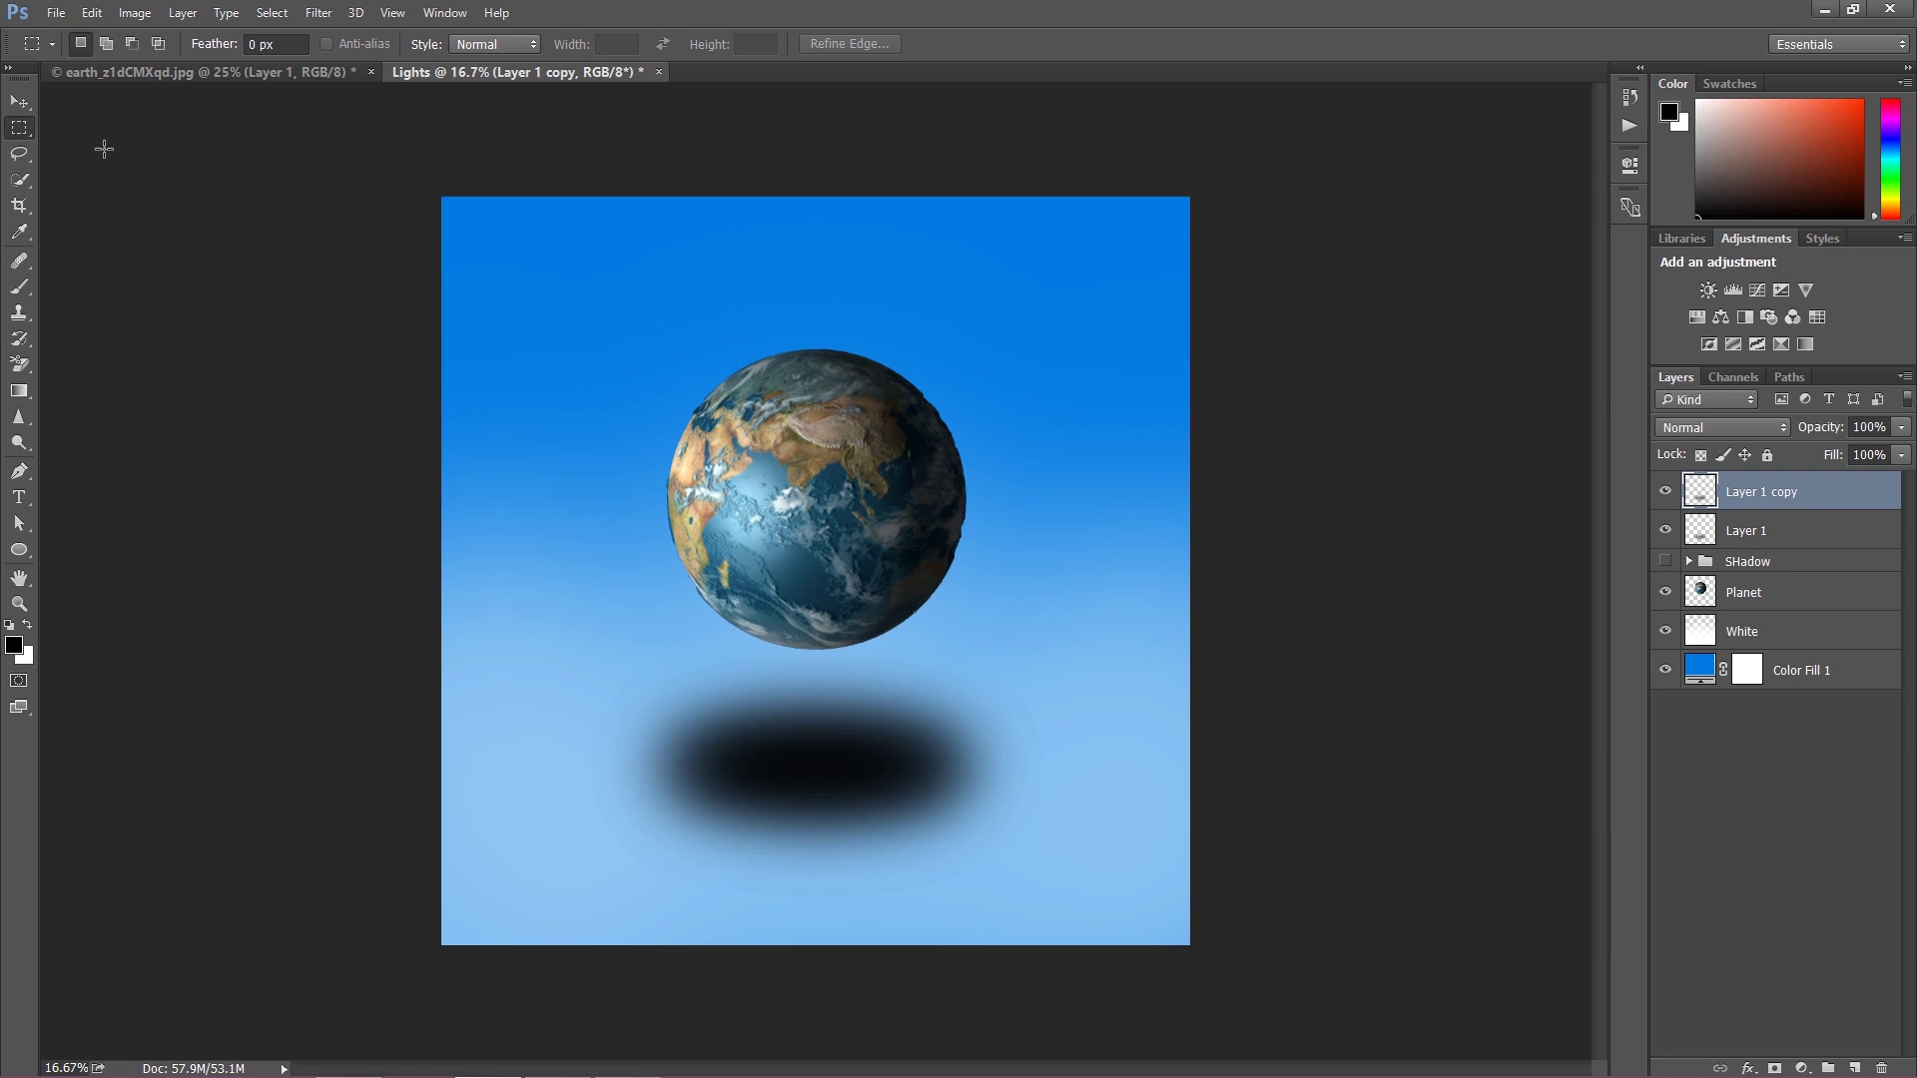
Shrink and flatten the Layer 1 copy shadow, then lower its opacity to 5%.
{"action": "right_click", "coordinate": [805, 754]}
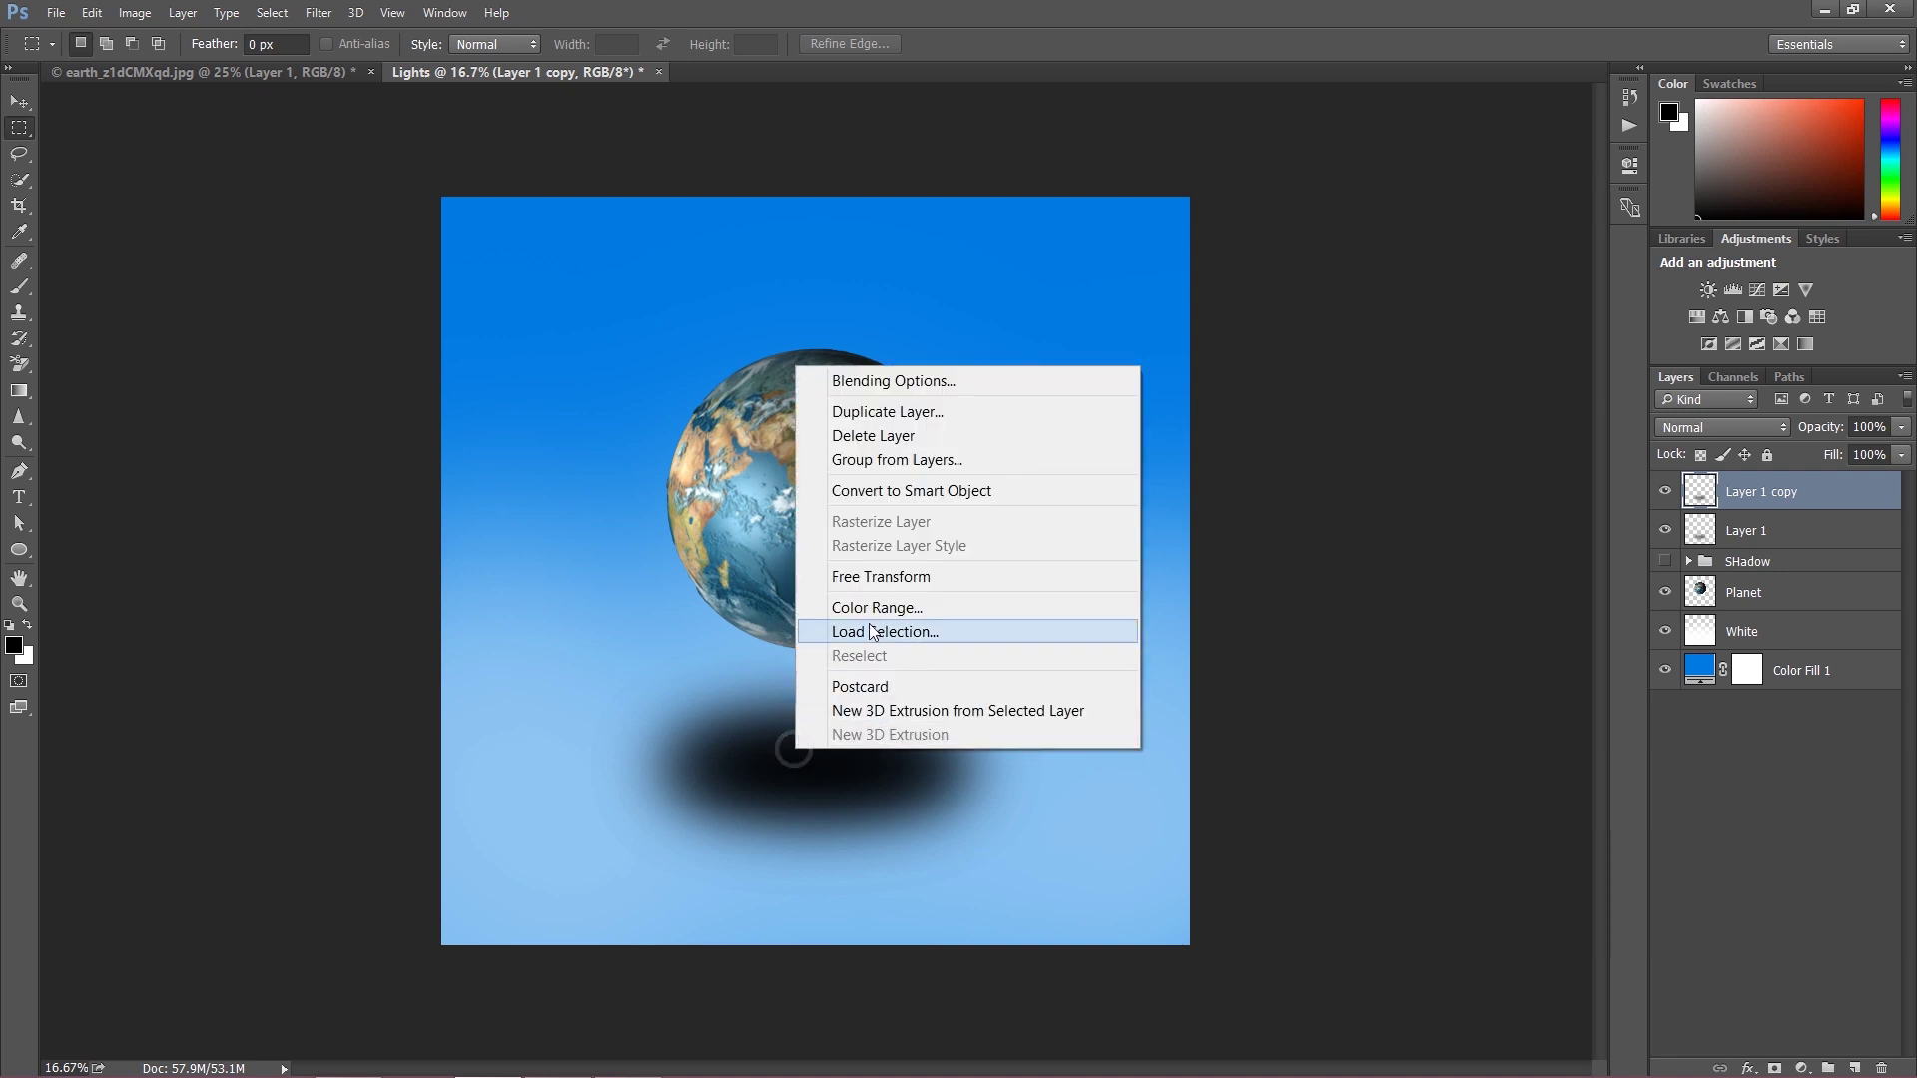
{"action": "left_click", "coordinate": [852, 582]}
{"action": "left_click_drag", "start_coordinate": [589, 635], "coordinate": [679, 684]}
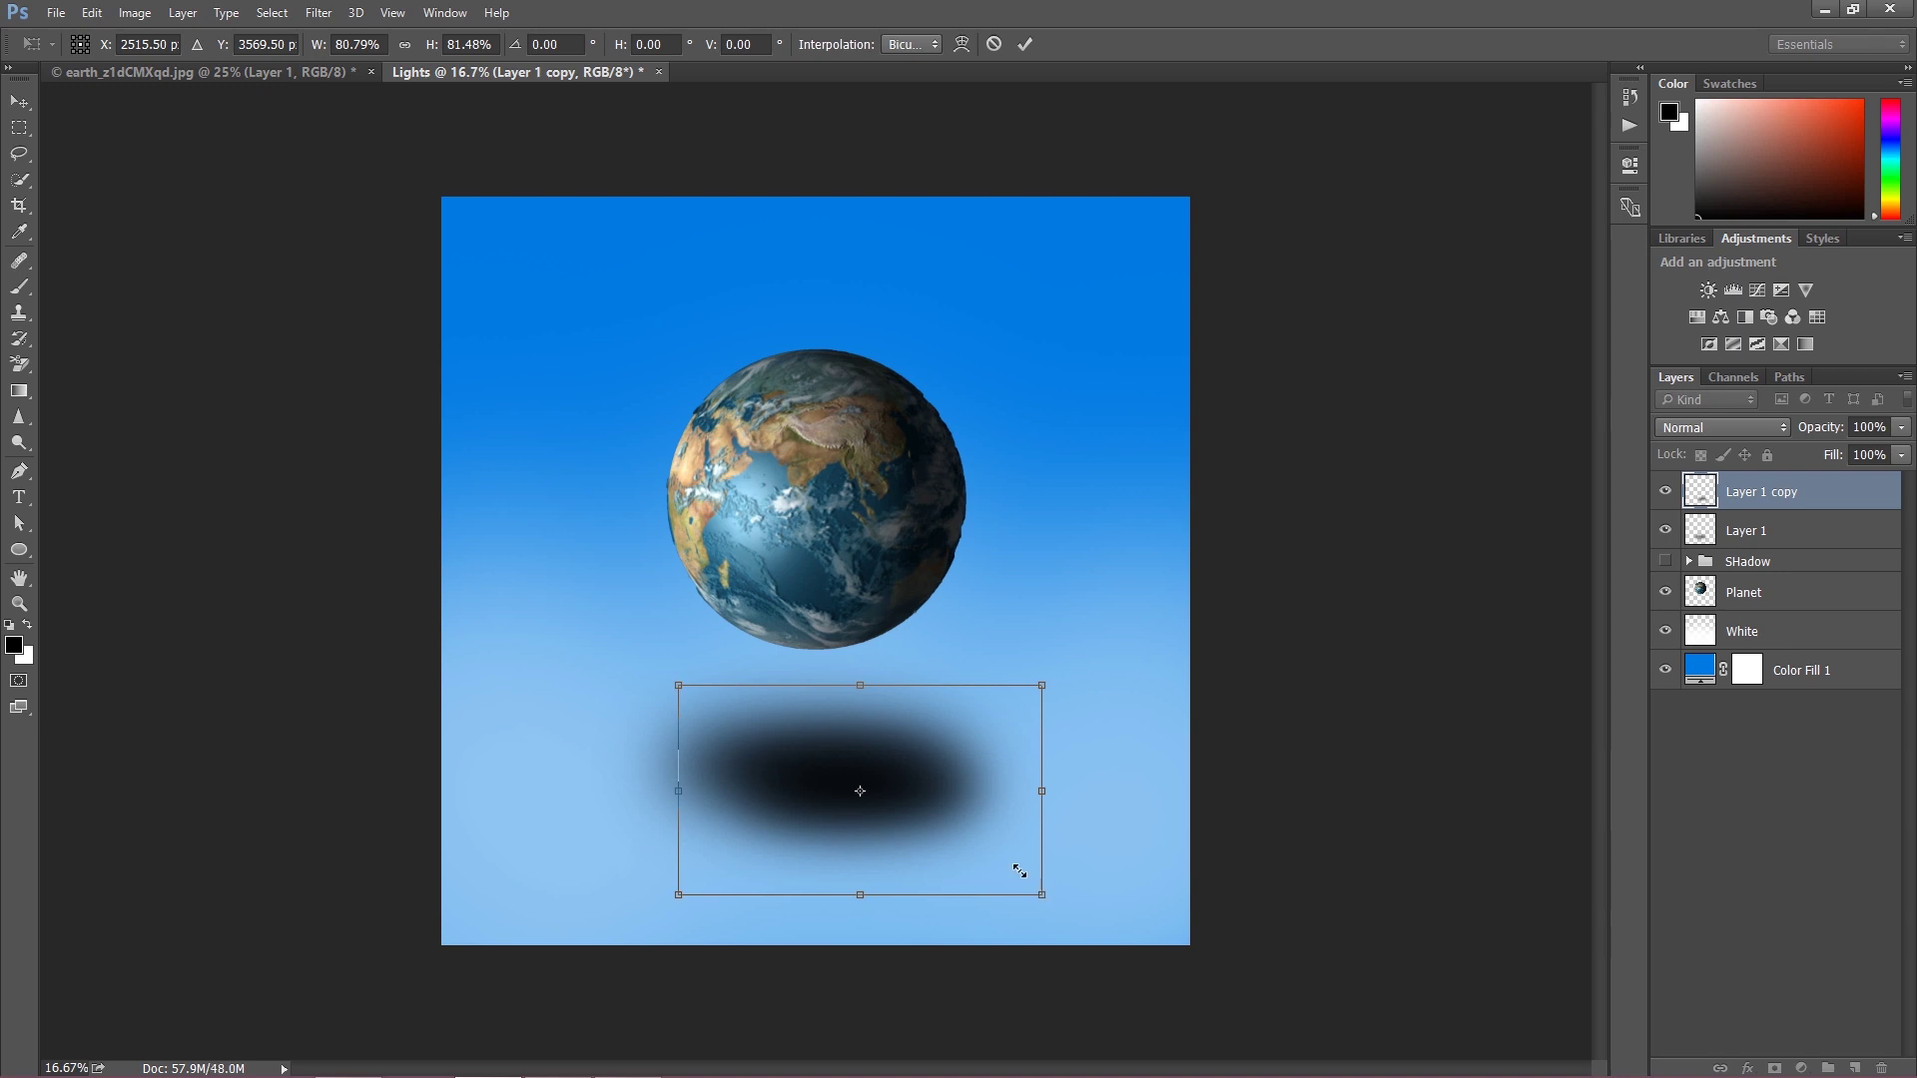
{"action": "left_click_drag", "start_coordinate": [1019, 871], "coordinate": [929, 808]}
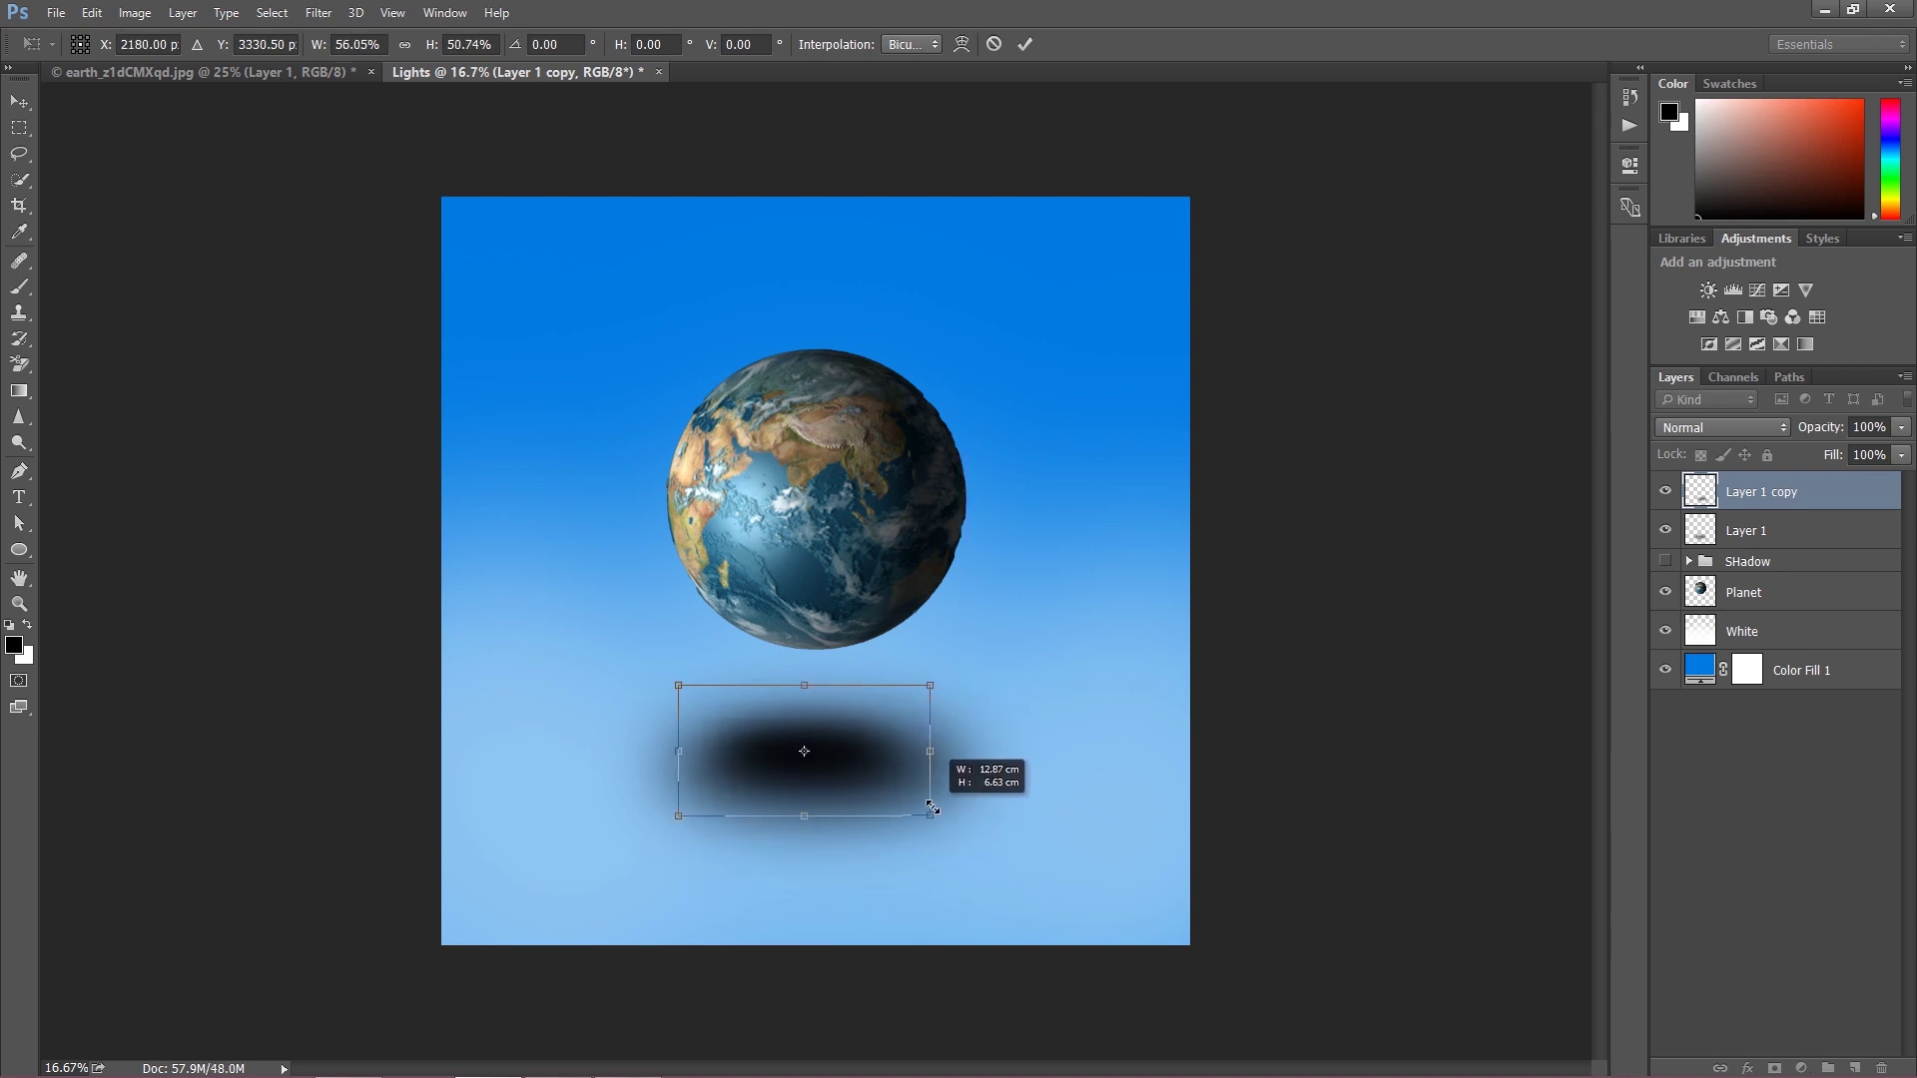
{"action": "left_click_drag", "start_coordinate": [805, 683], "coordinate": [813, 718]}
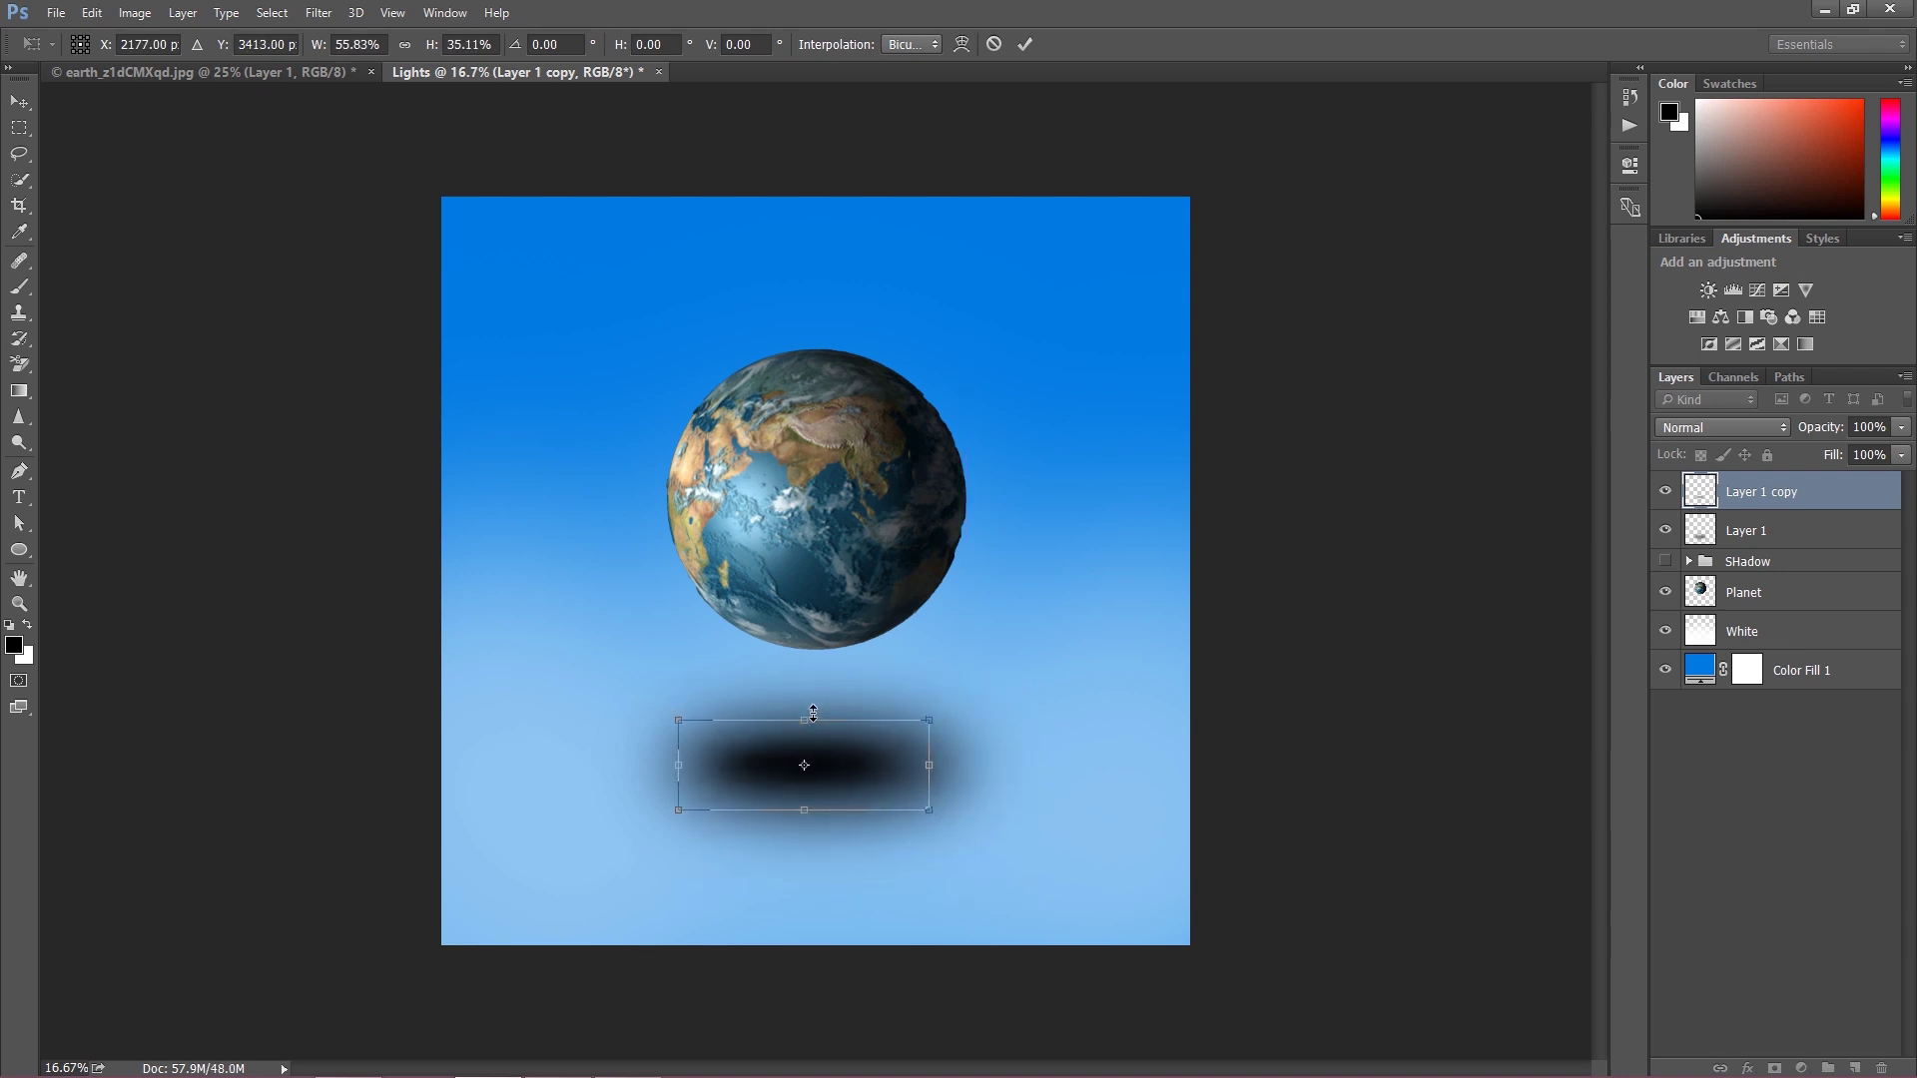
{"action": "left_click", "coordinate": [20, 127]}
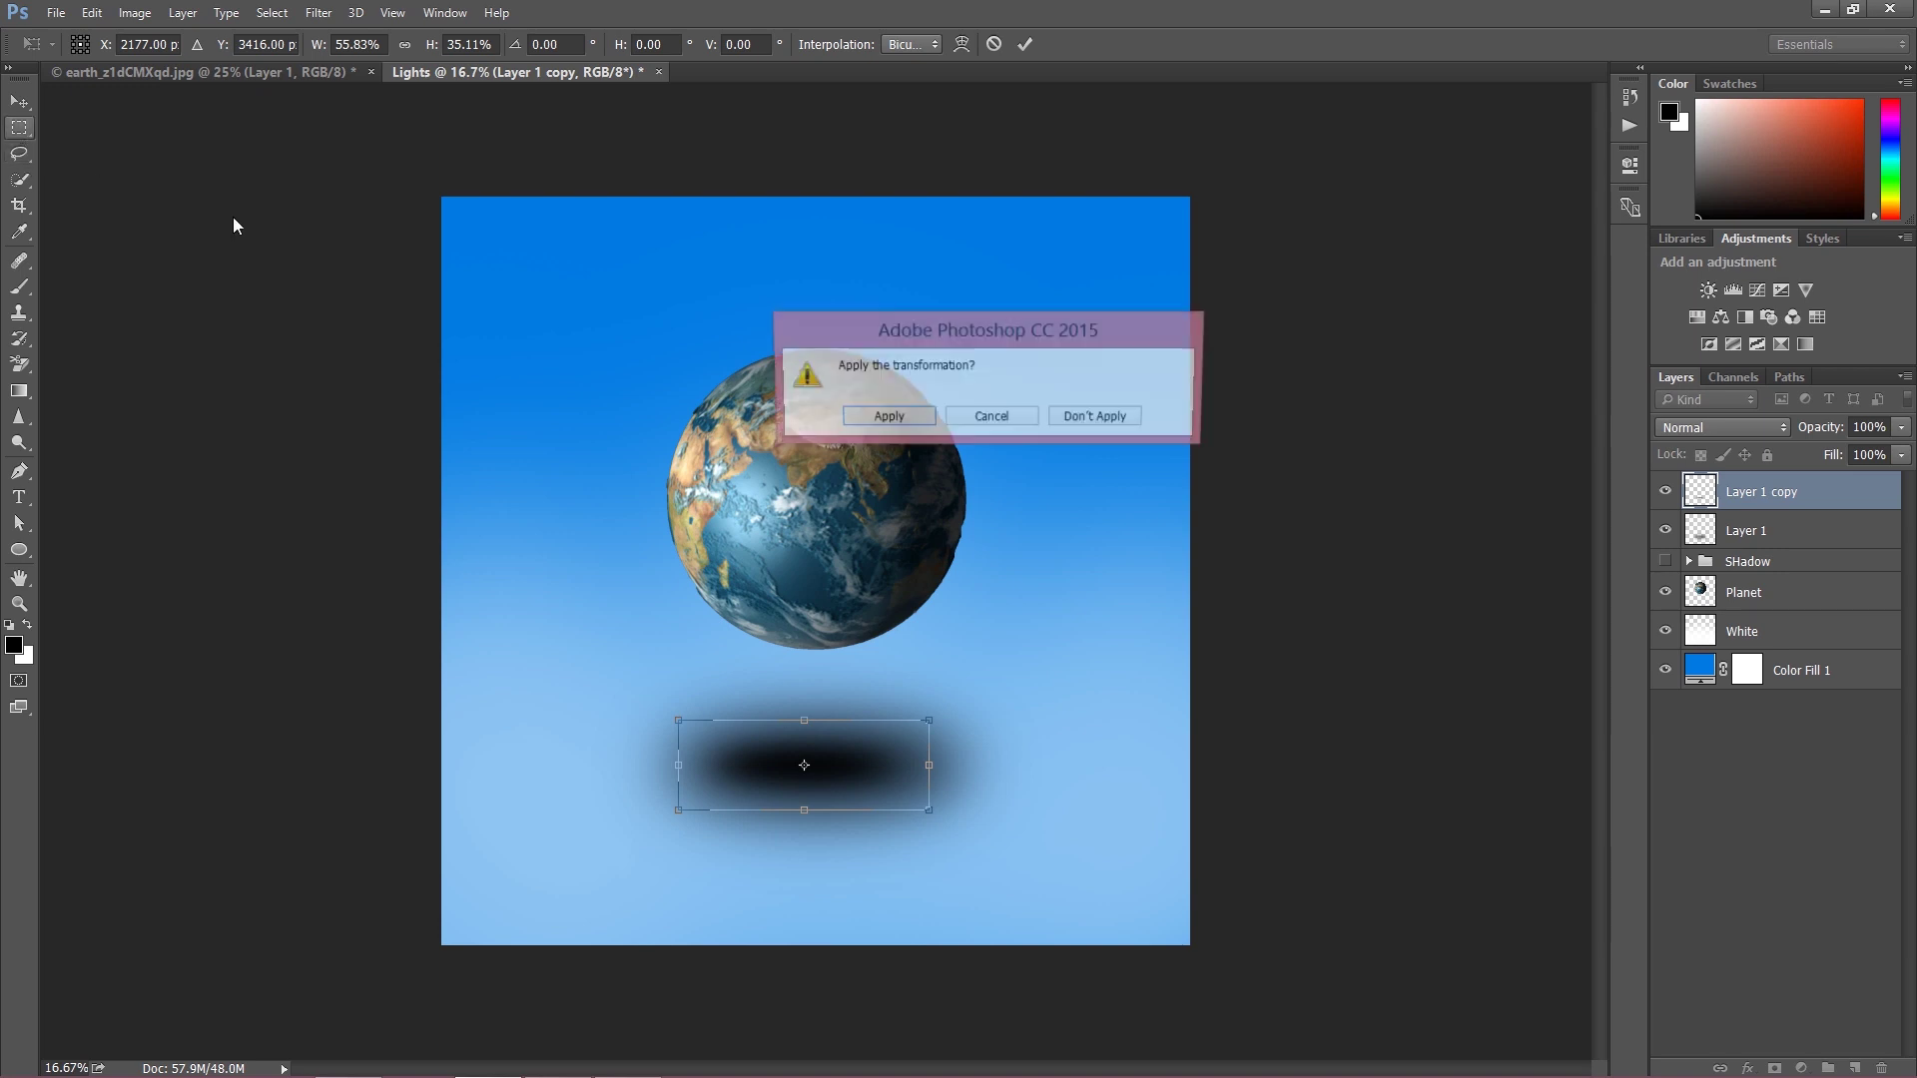
{"action": "left_click", "coordinate": [904, 415]}
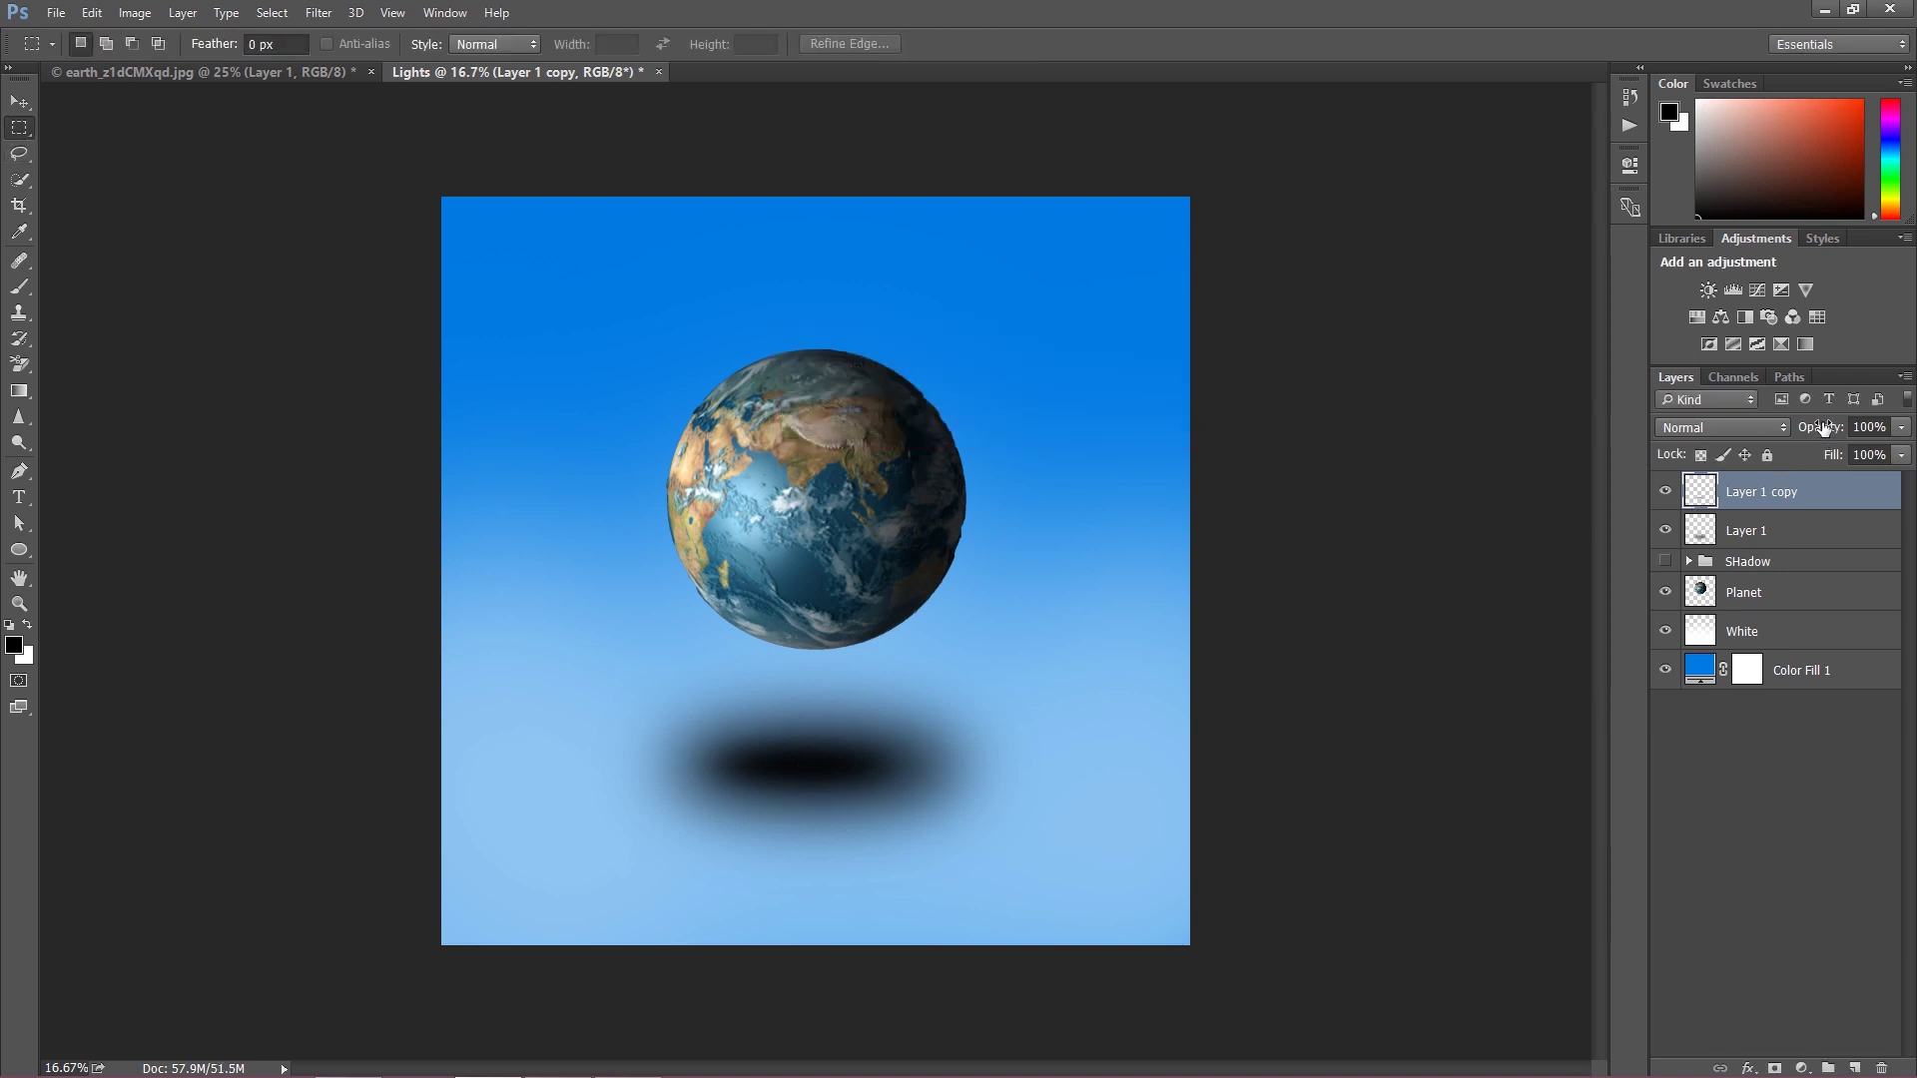
{"action": "left_click_drag", "start_coordinate": [1824, 428], "coordinate": [1725, 411]}
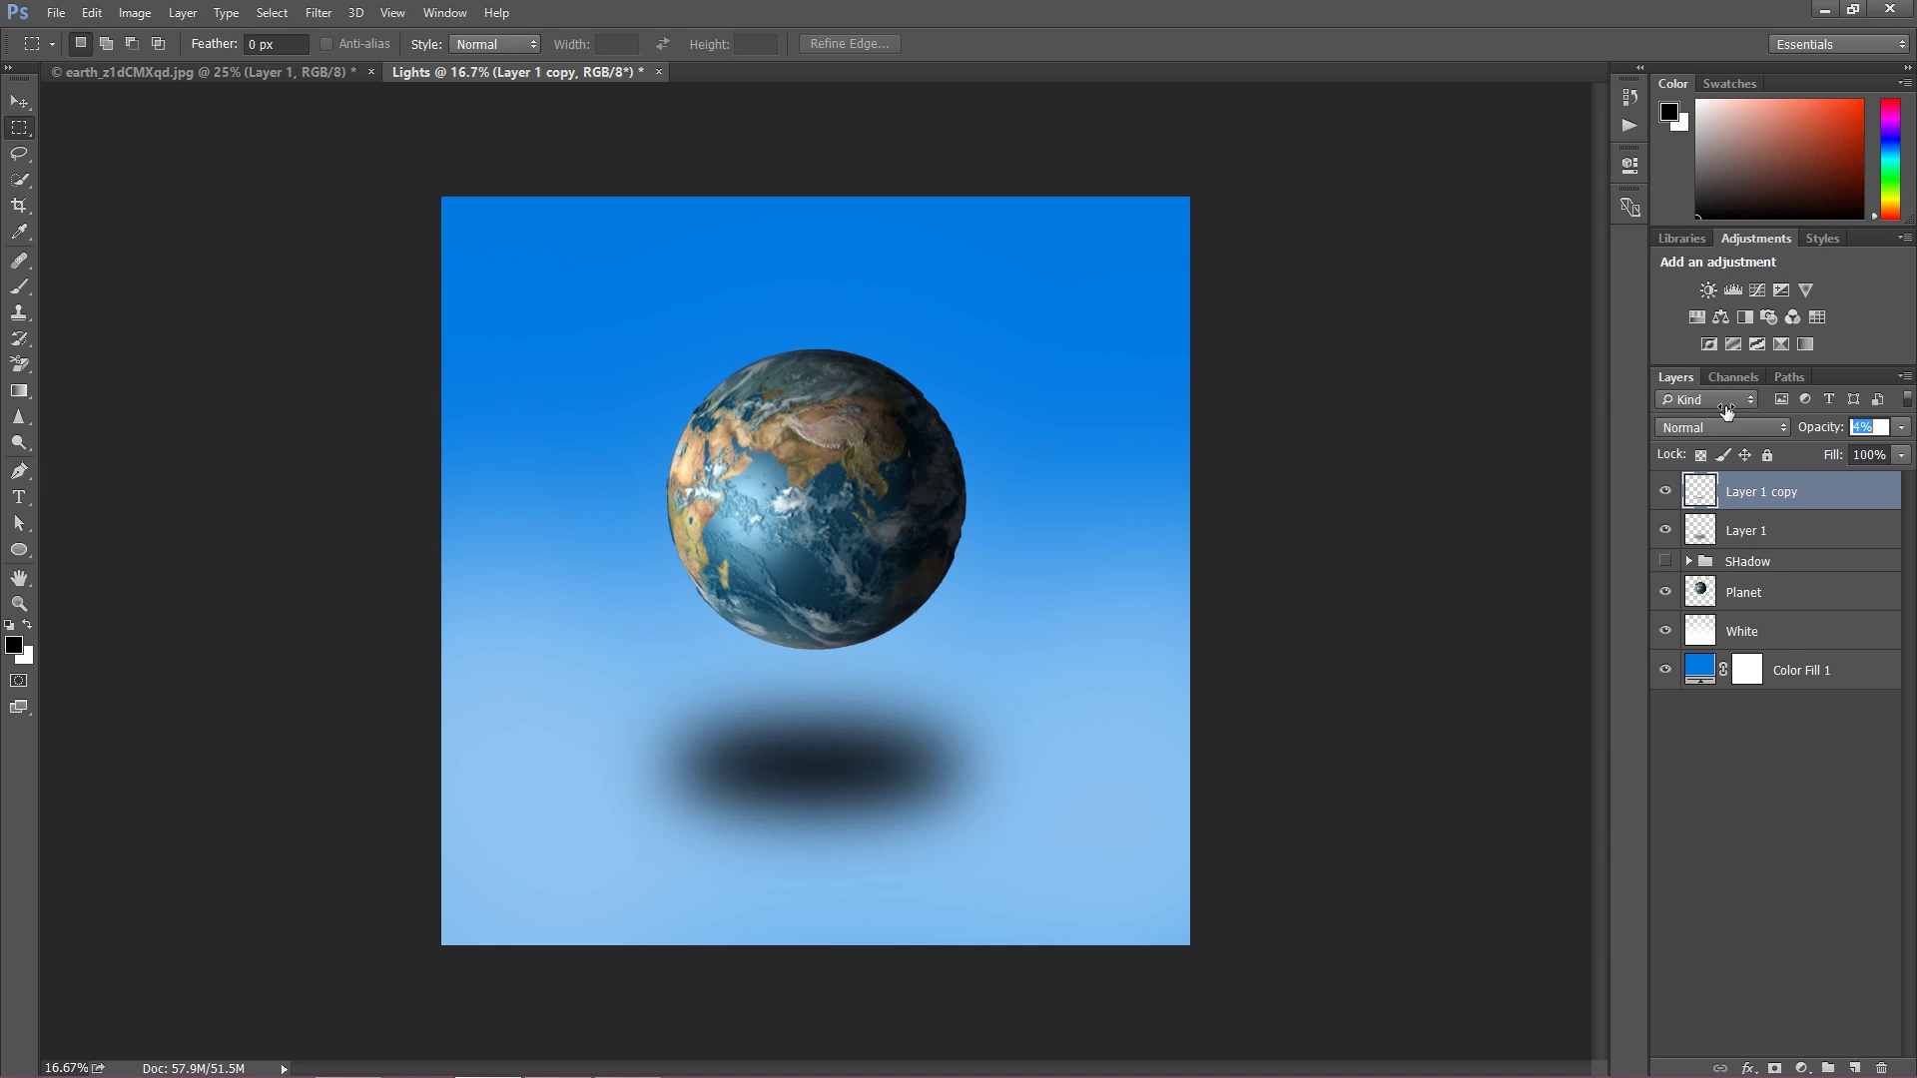
Select both shadow layers and shrink them together into a smaller ellipse.
{"action": "key", "text": "ctrl"}
{"action": "left_click", "coordinate": [1750, 526], "text": "ctrl"}
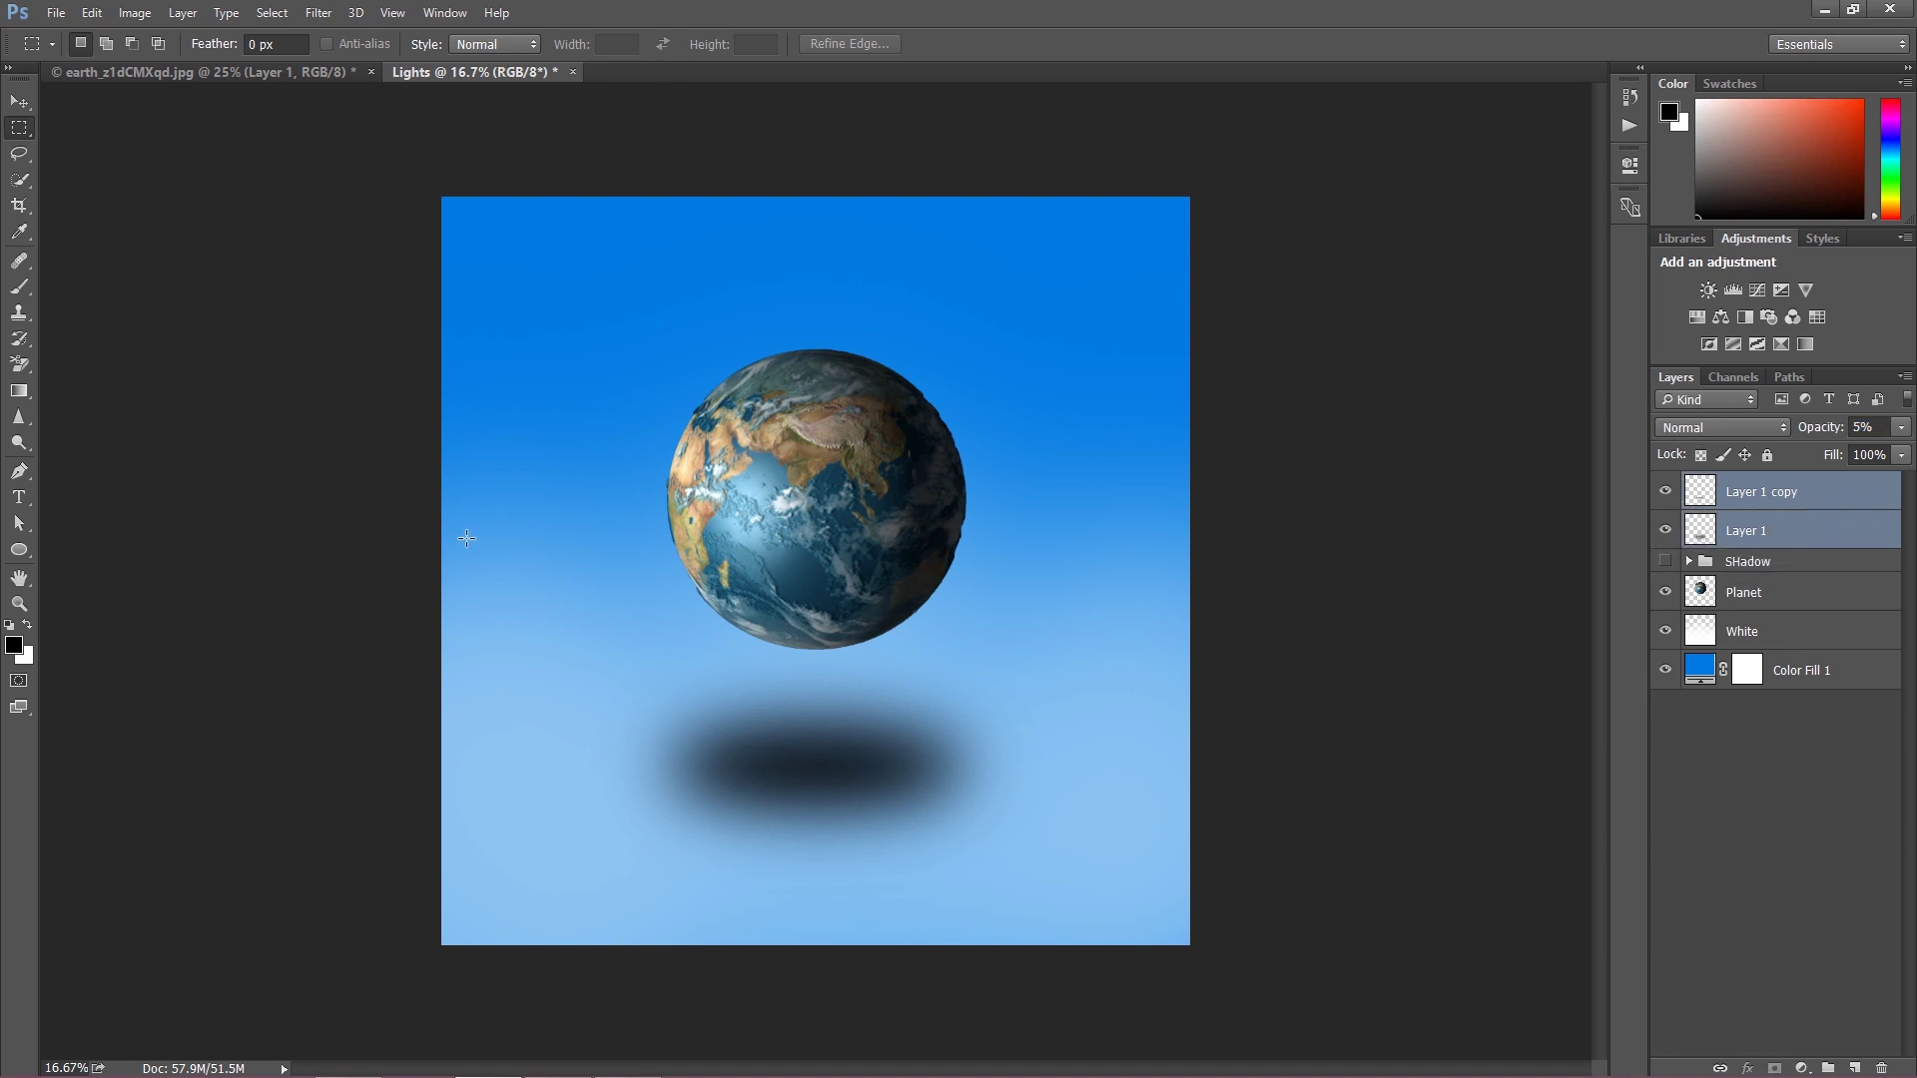
{"action": "right_click", "coordinate": [682, 756]}
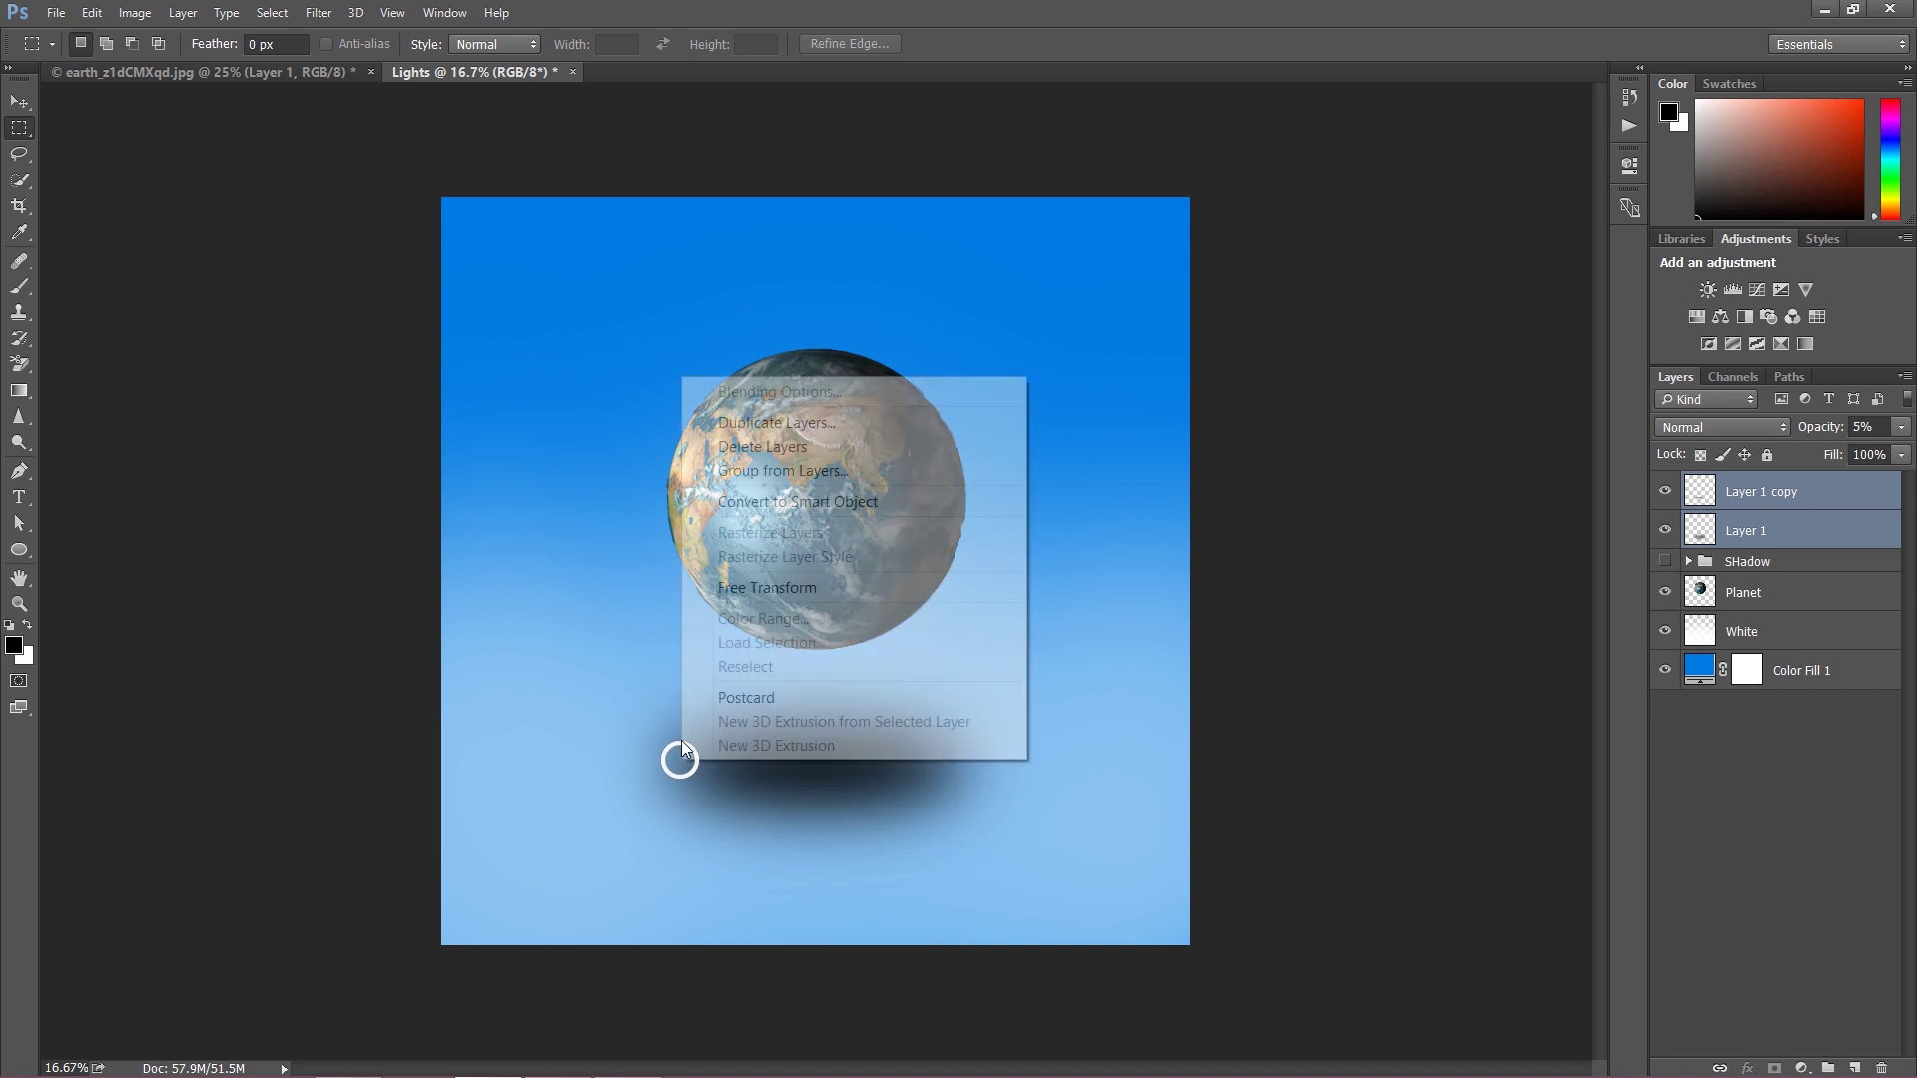
{"action": "left_click", "coordinate": [758, 592]}
{"action": "left_click_drag", "start_coordinate": [591, 636], "coordinate": [652, 676]}
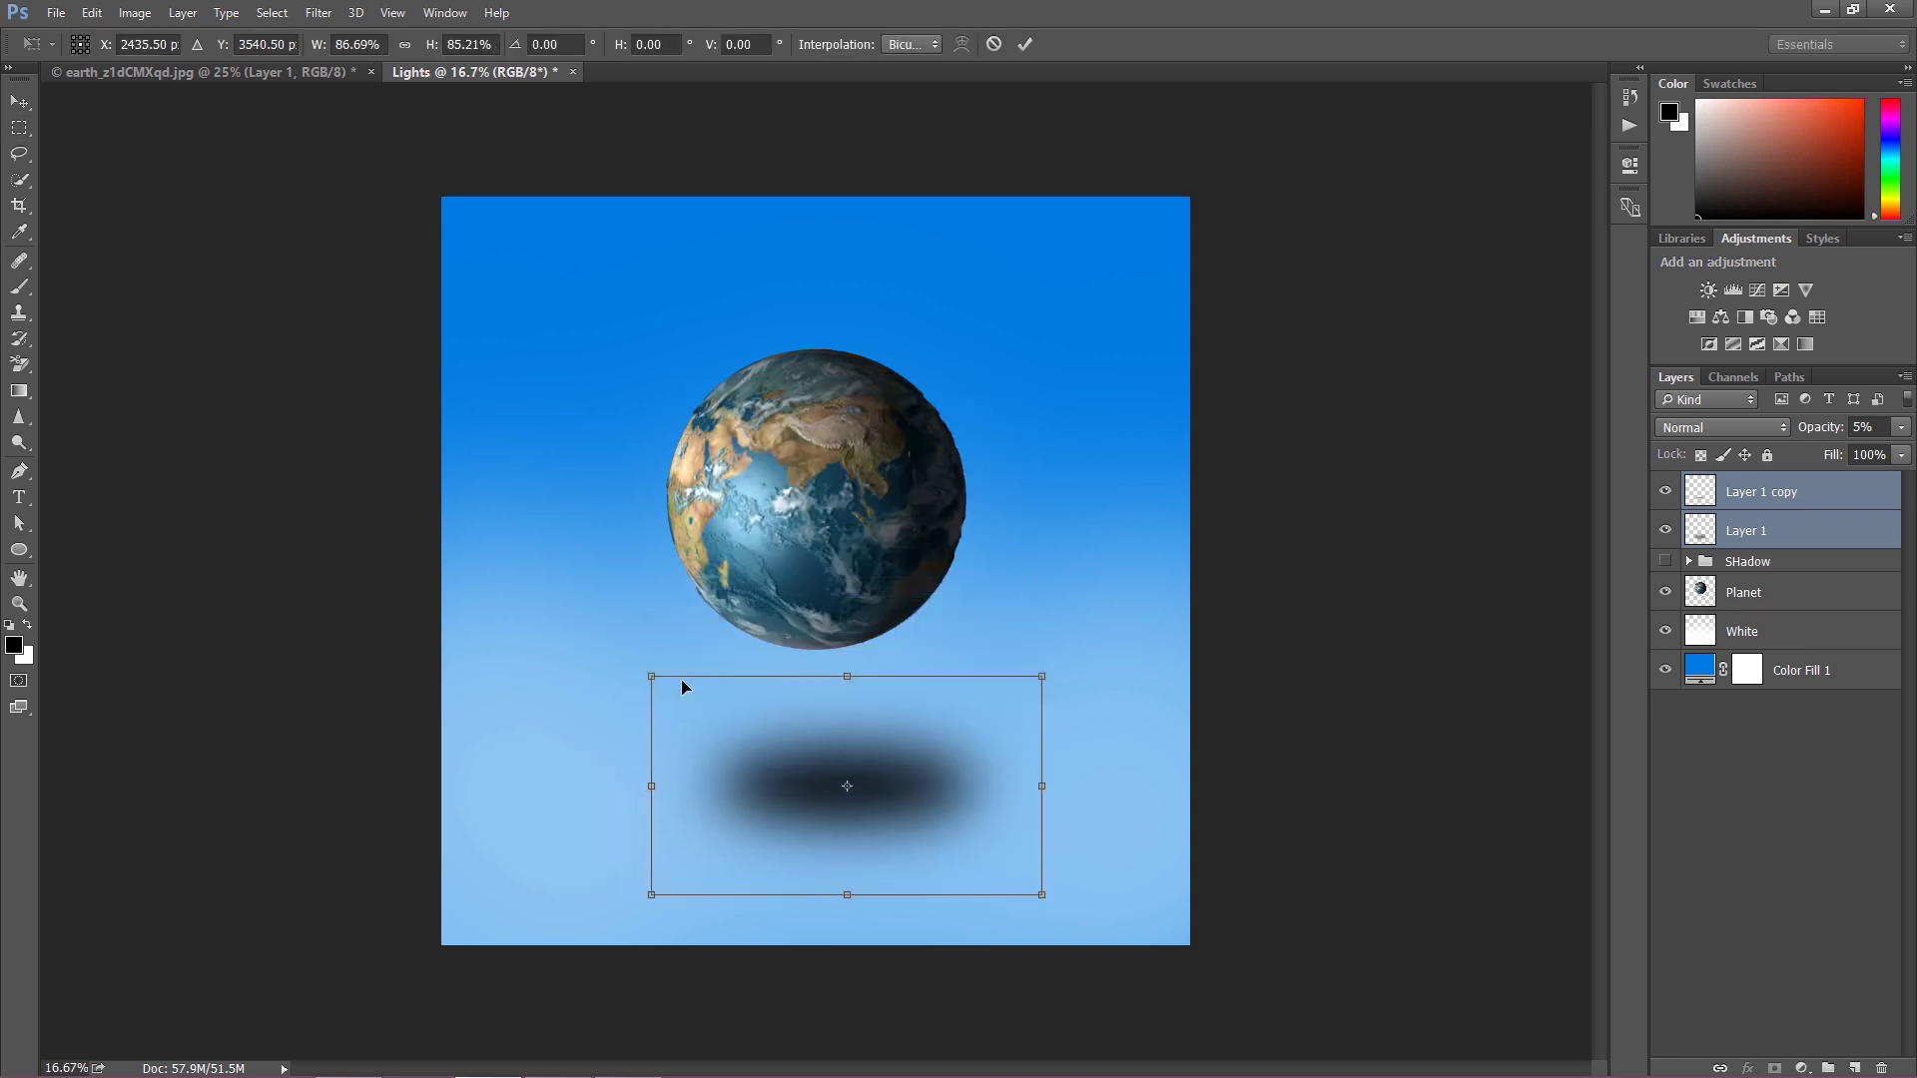
{"action": "left_click_drag", "start_coordinate": [1013, 871], "coordinate": [960, 822]}
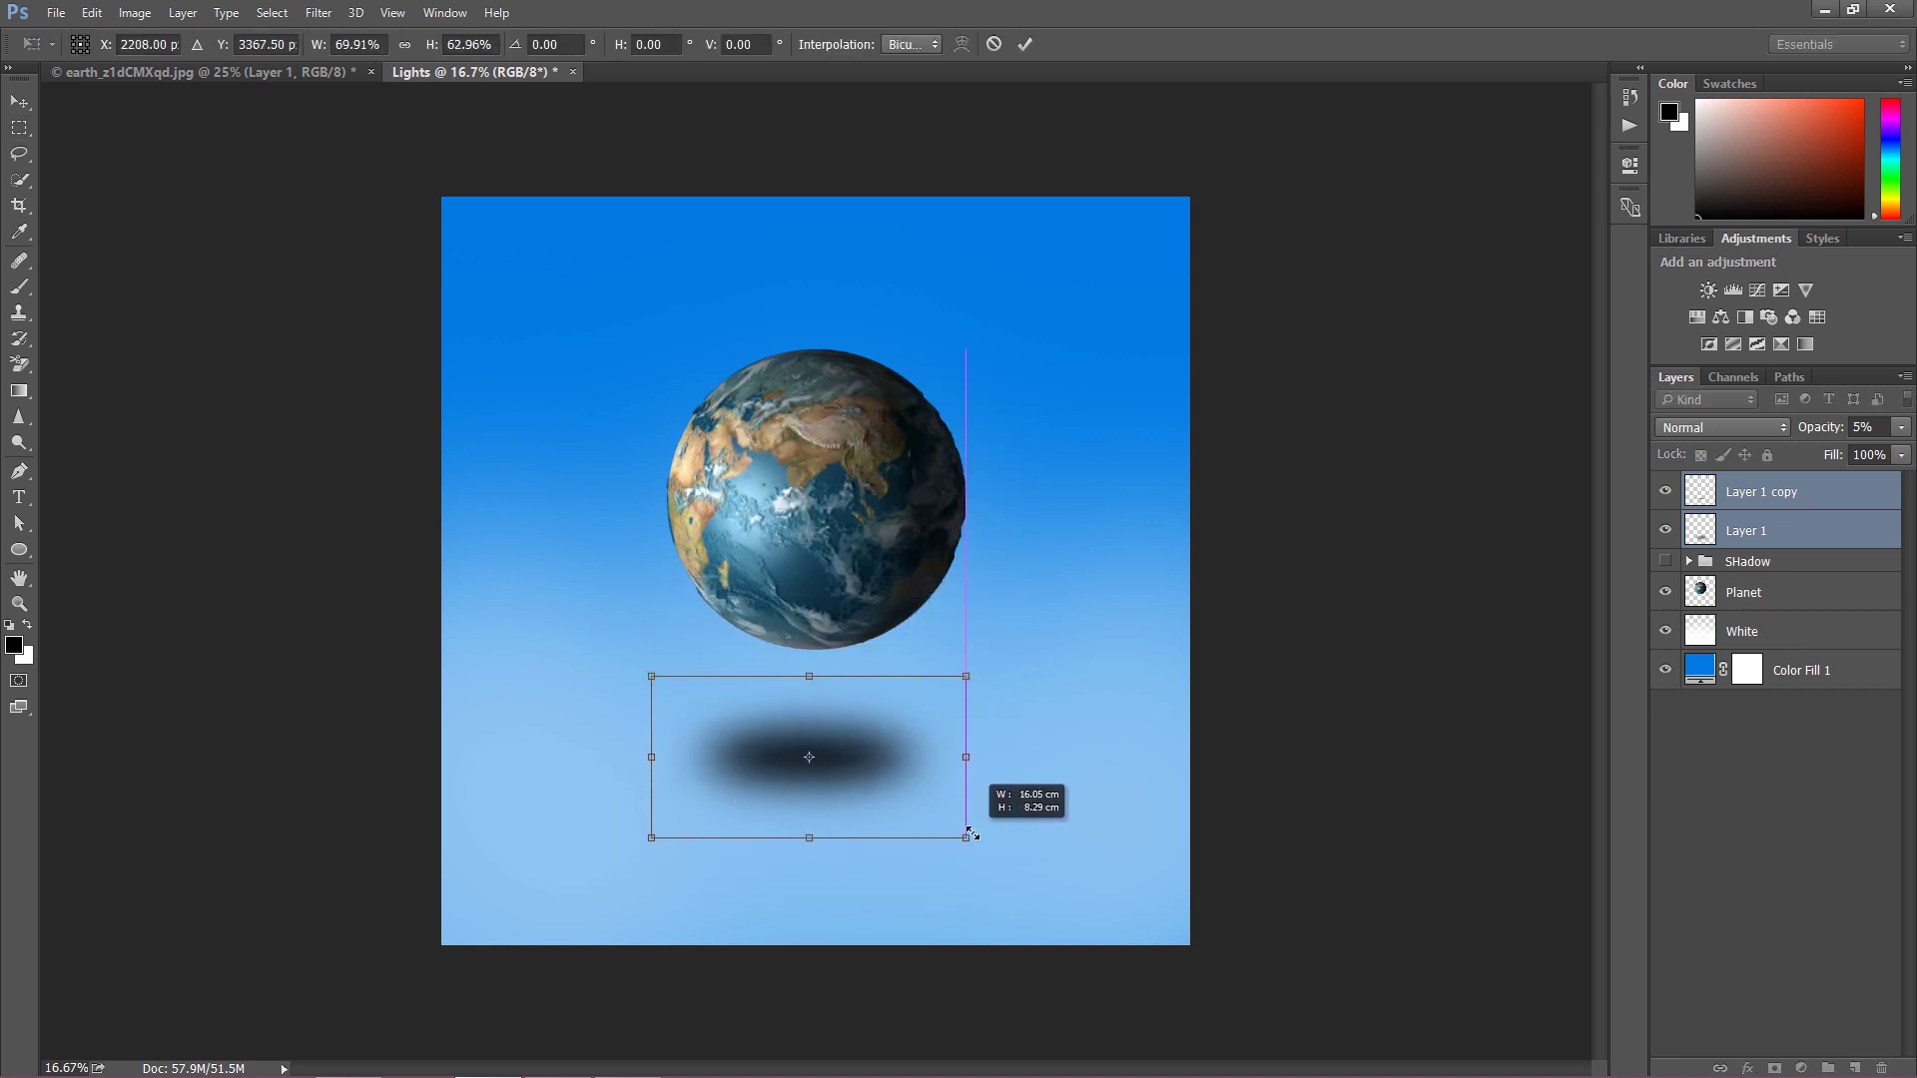
{"action": "left_click", "coordinate": [19, 128]}
{"action": "left_click", "coordinate": [854, 416]}
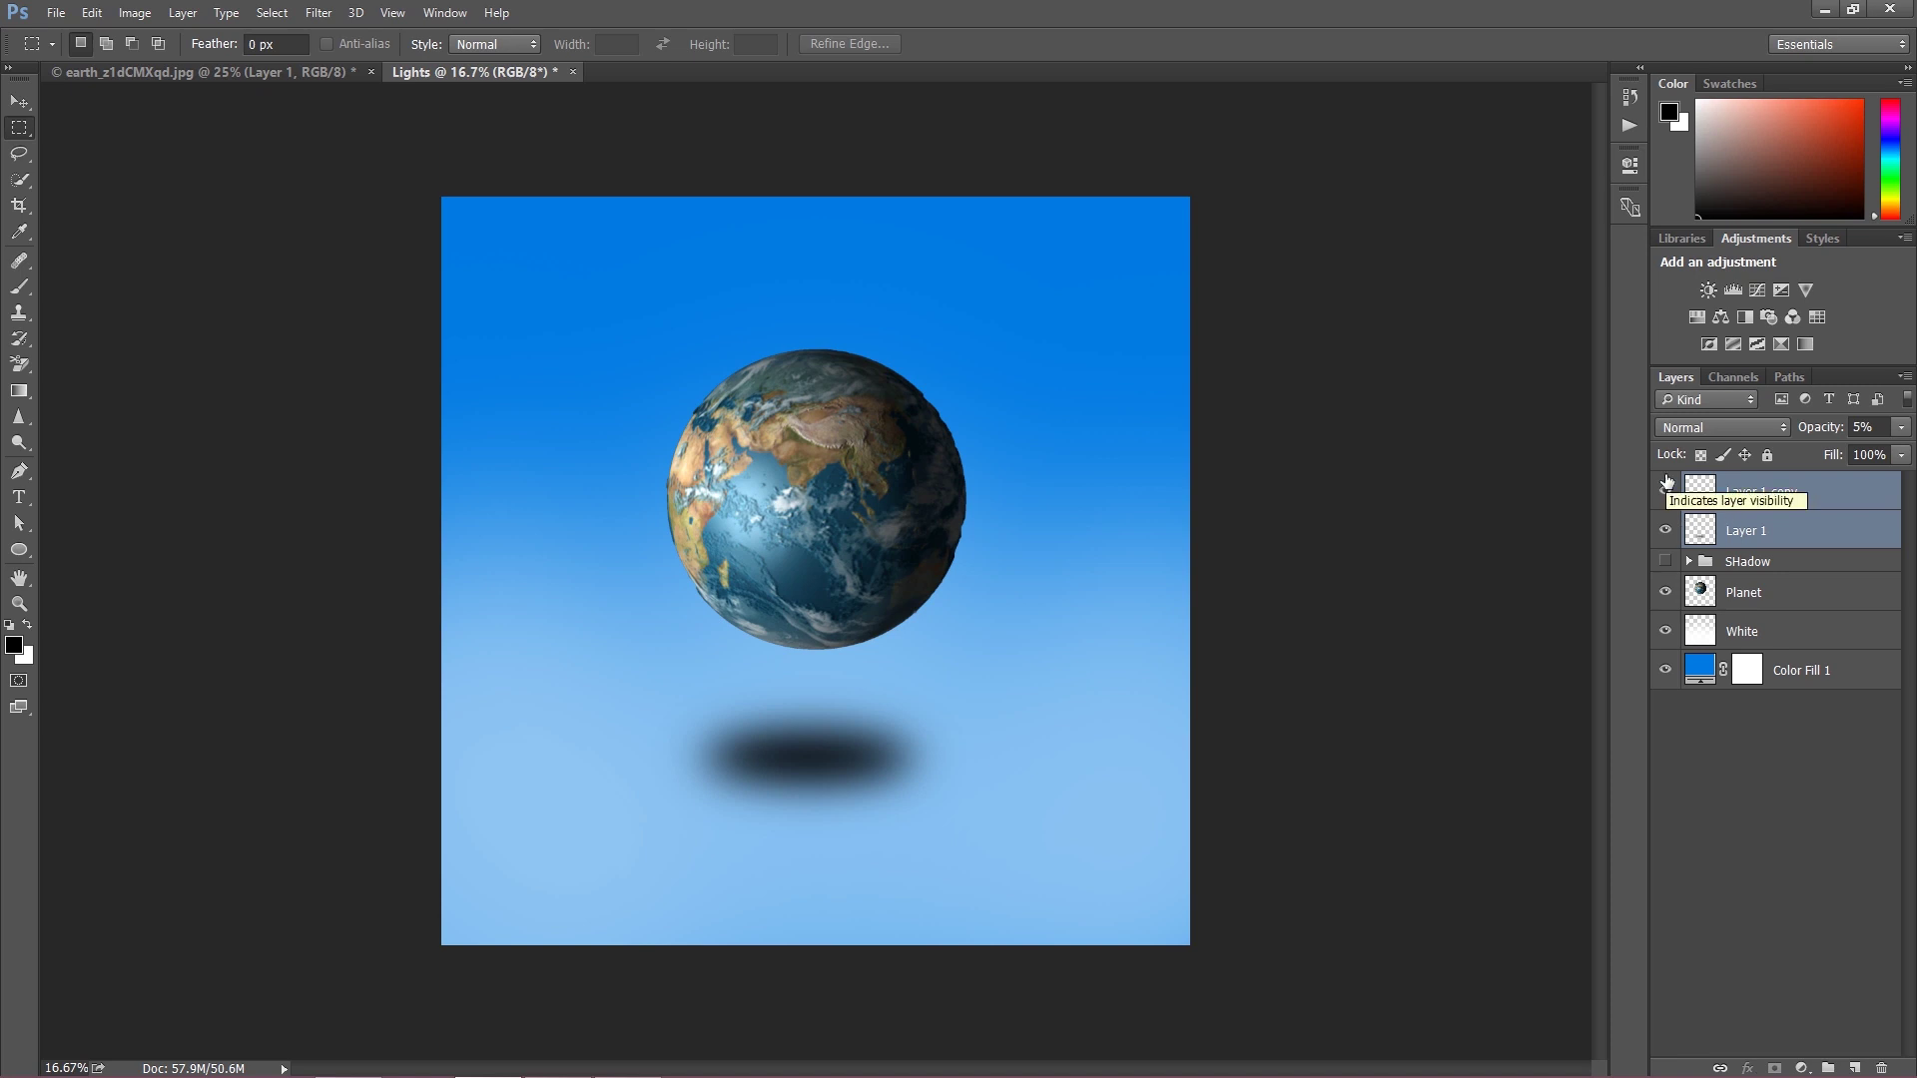
Delete Layer 1 and Layer 1 copy, show the SHadow group, and load the Planet outline.
{"action": "key", "text": "Delete"}
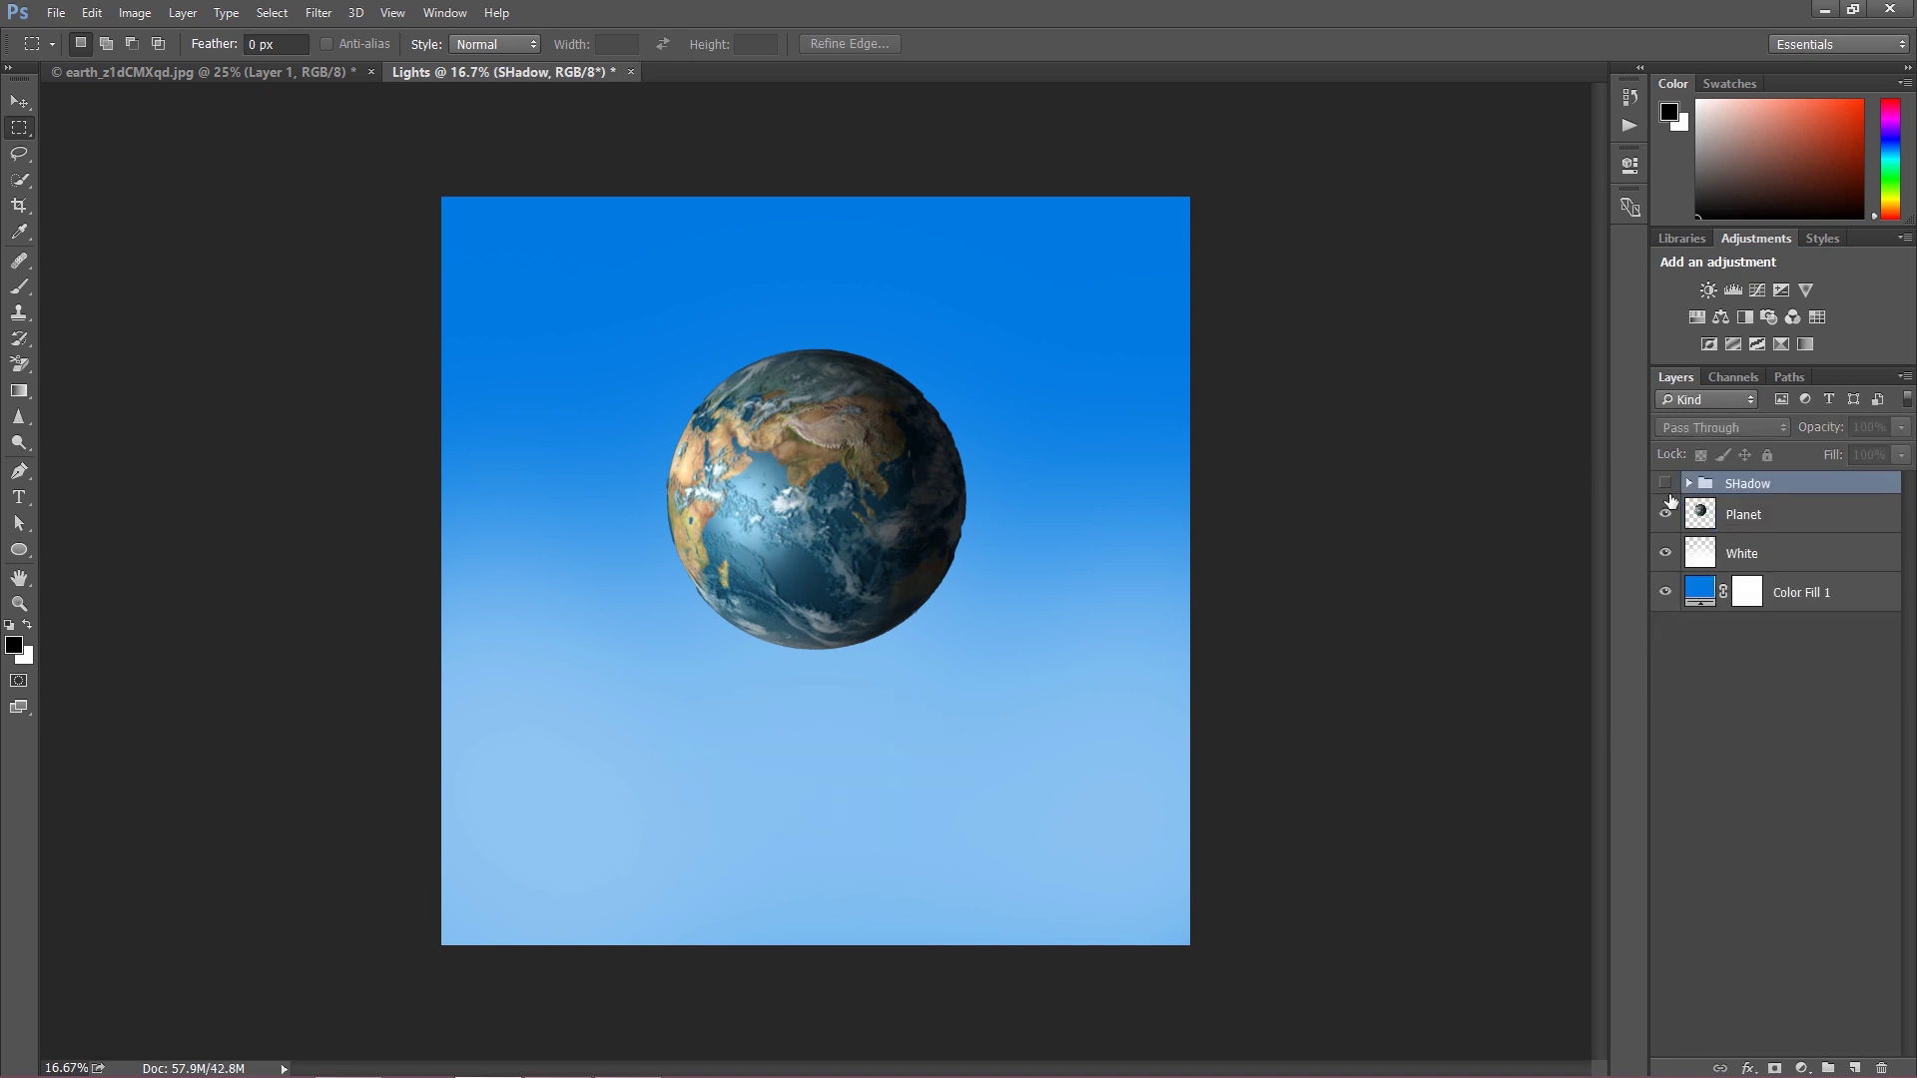
{"action": "left_click", "coordinate": [1665, 484]}
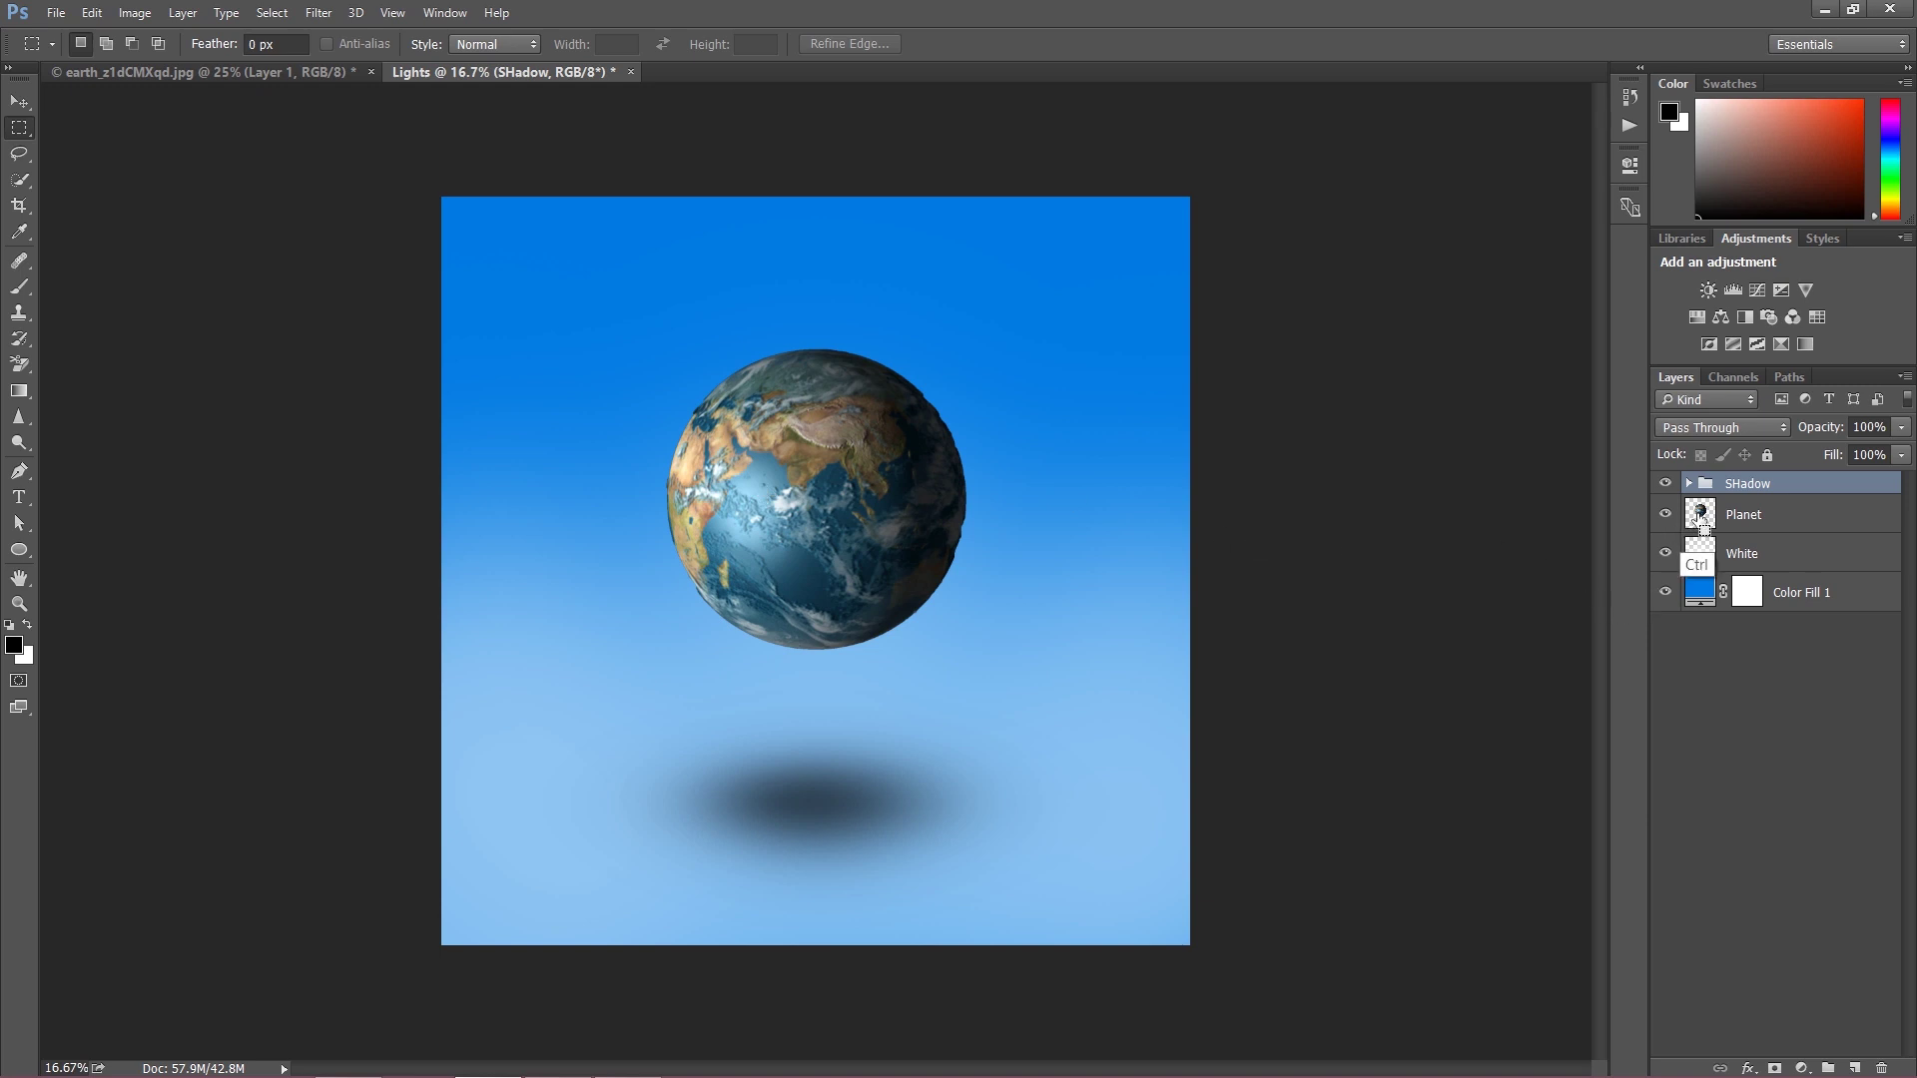
{"action": "left_click", "coordinate": [1700, 518], "text": "ctrl"}
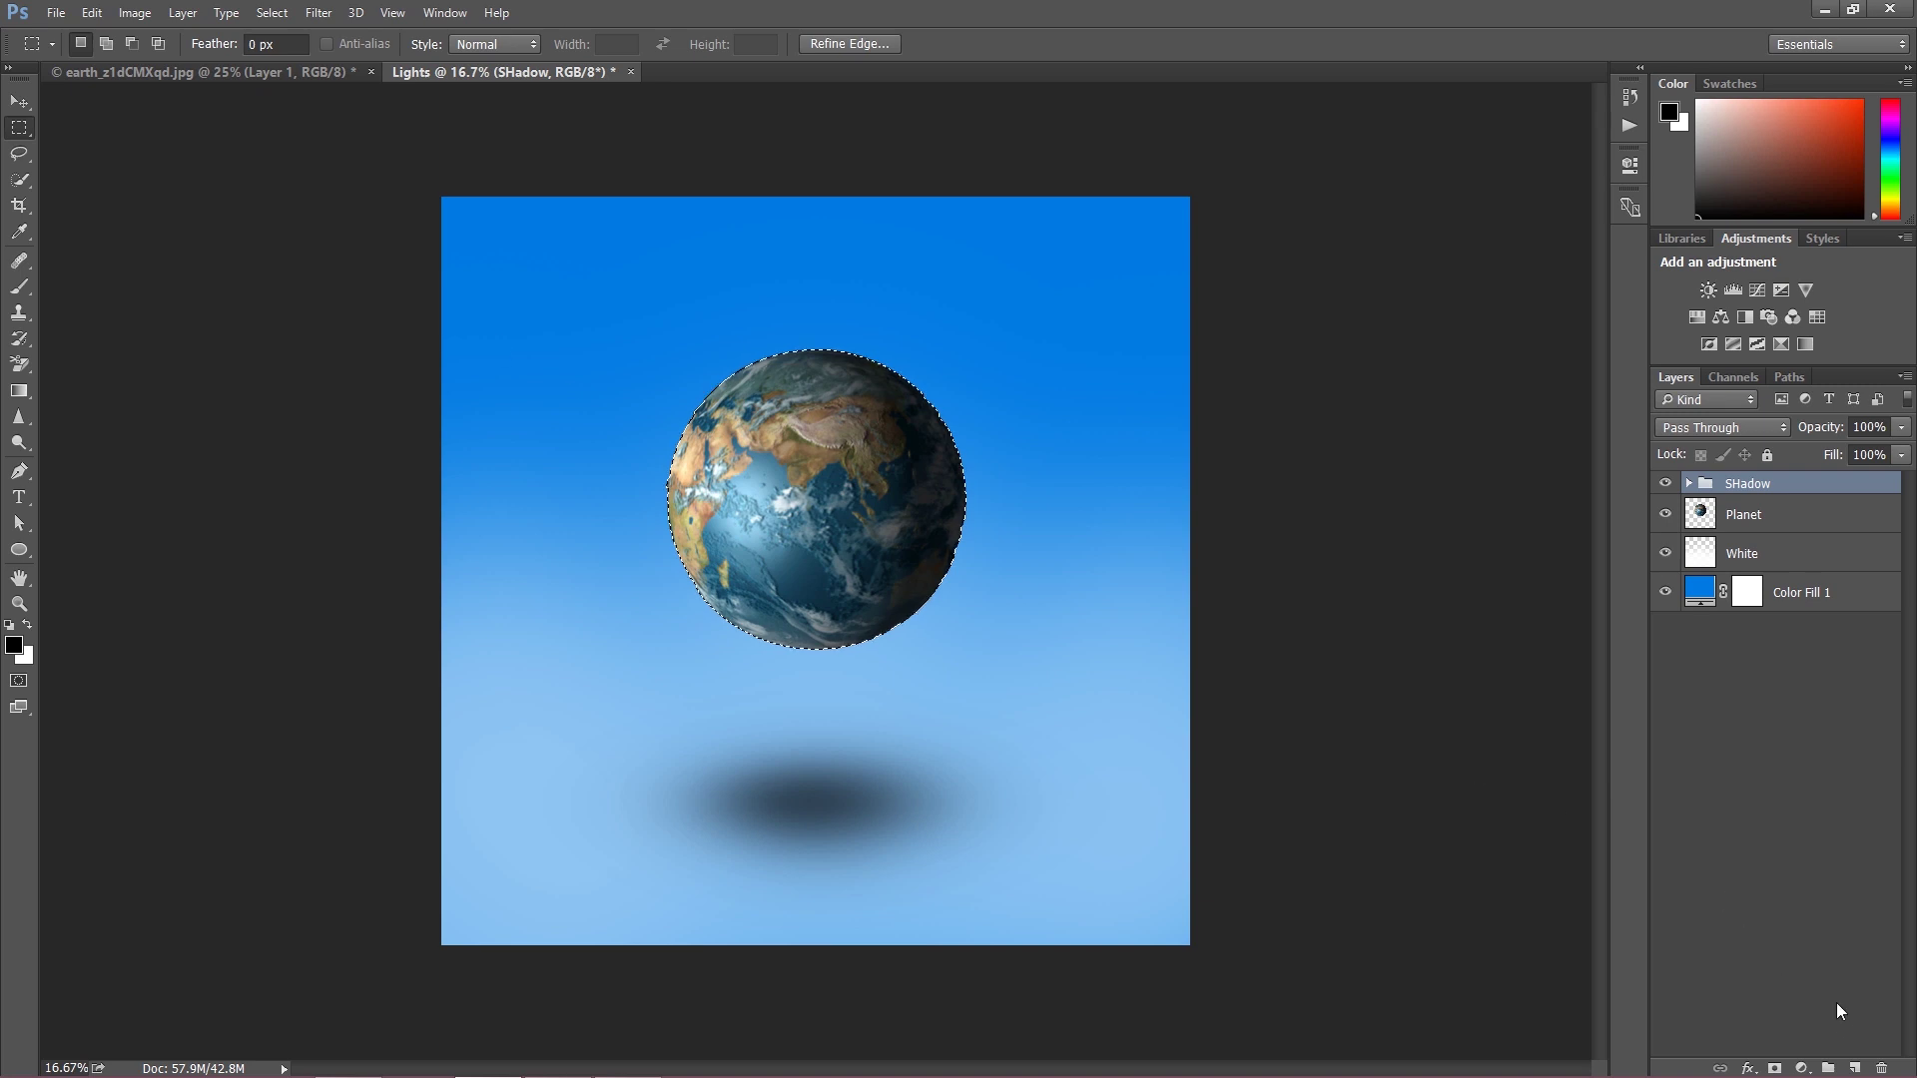
Fill the Earth selection with 50% gray on a new layer set to Soft Light.
{"action": "left_click", "coordinate": [1854, 1067]}
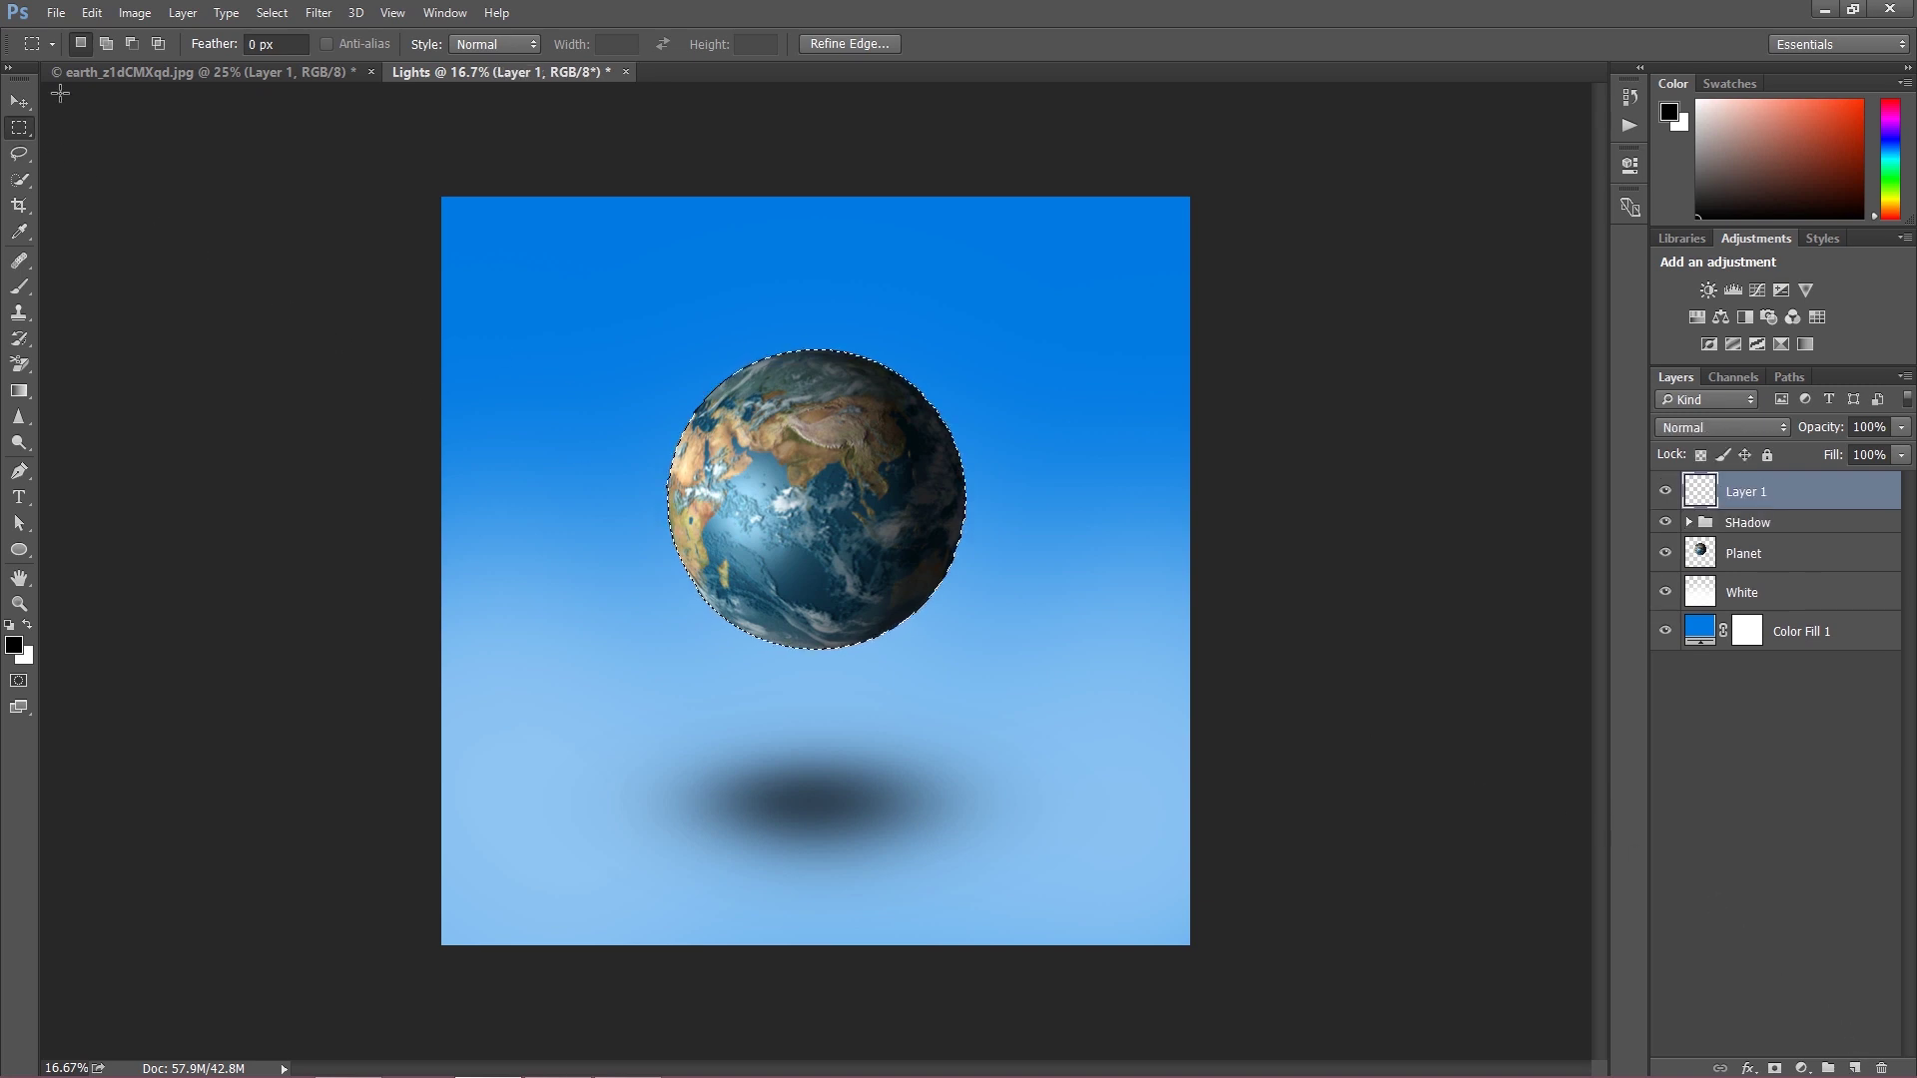
{"action": "left_click", "coordinate": [91, 12]}
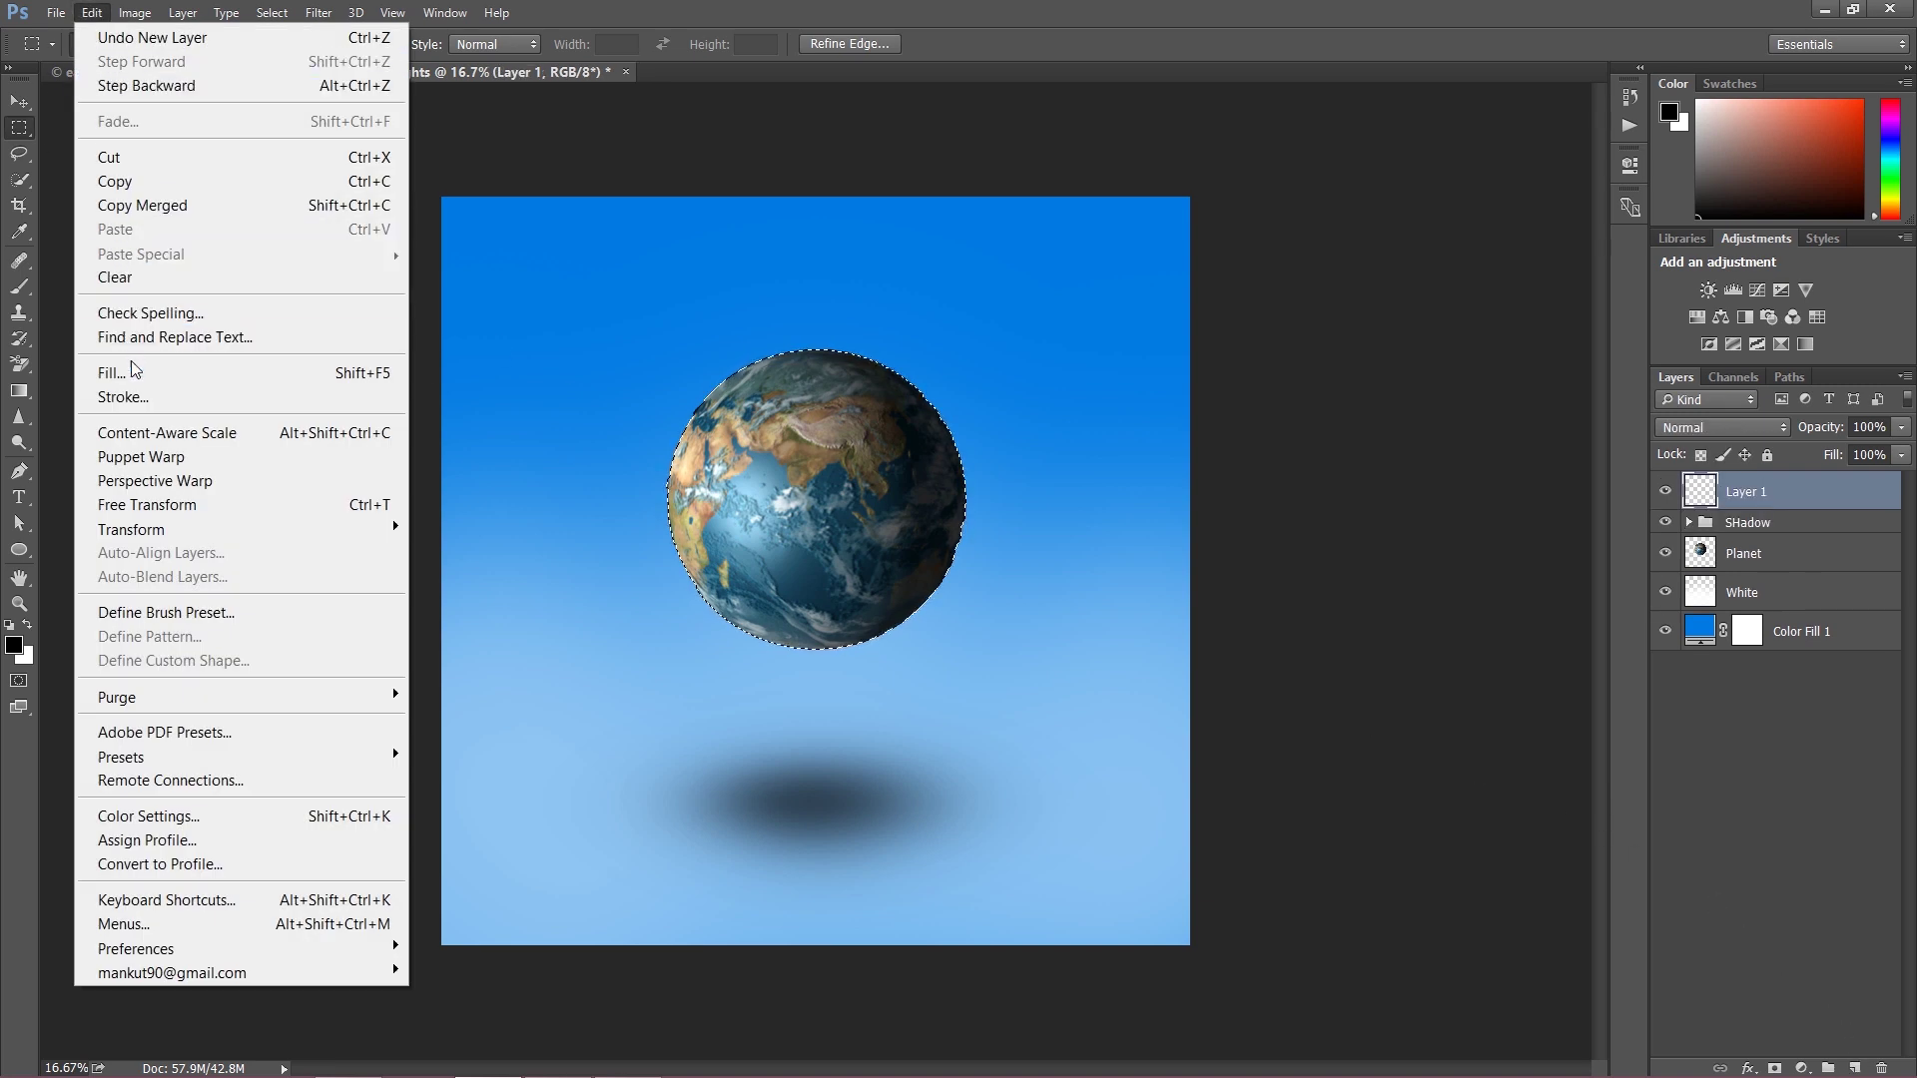
{"action": "left_click", "coordinate": [137, 372]}
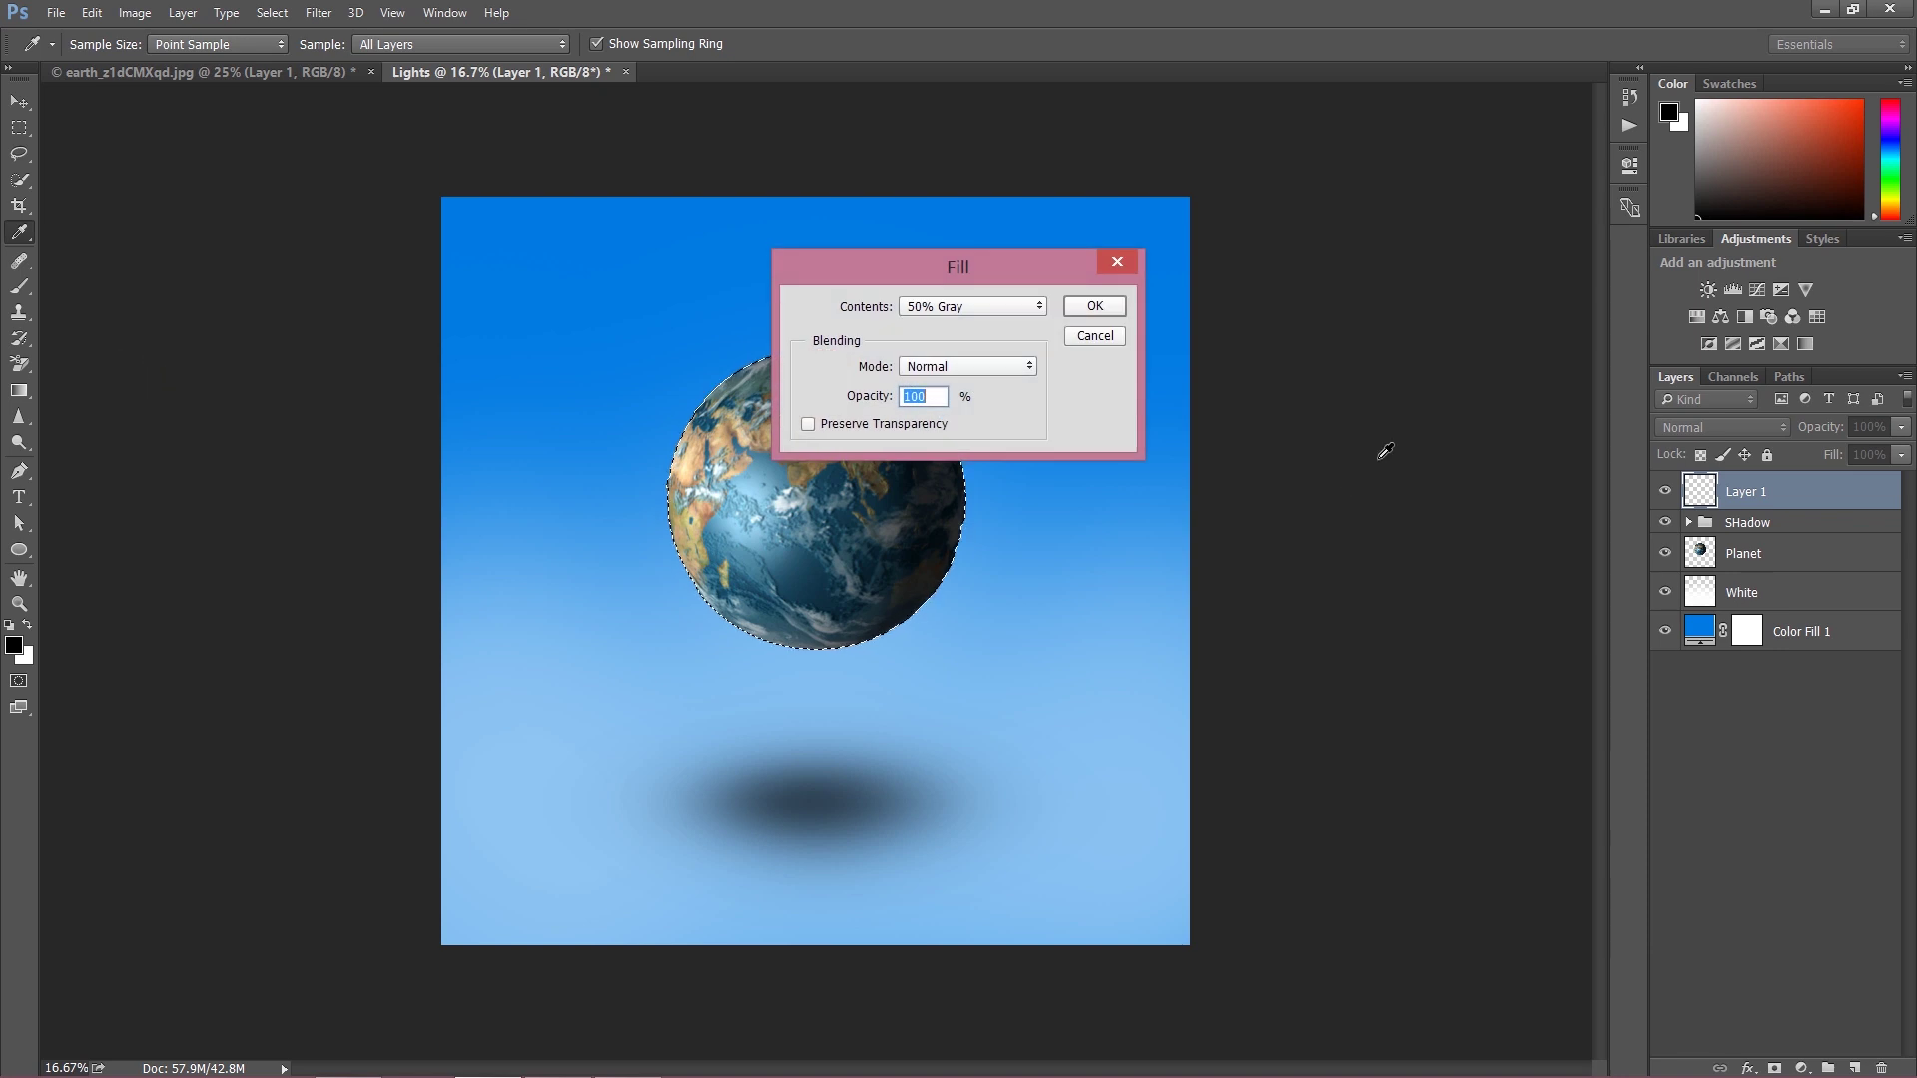
{"action": "left_click", "coordinate": [1095, 308]}
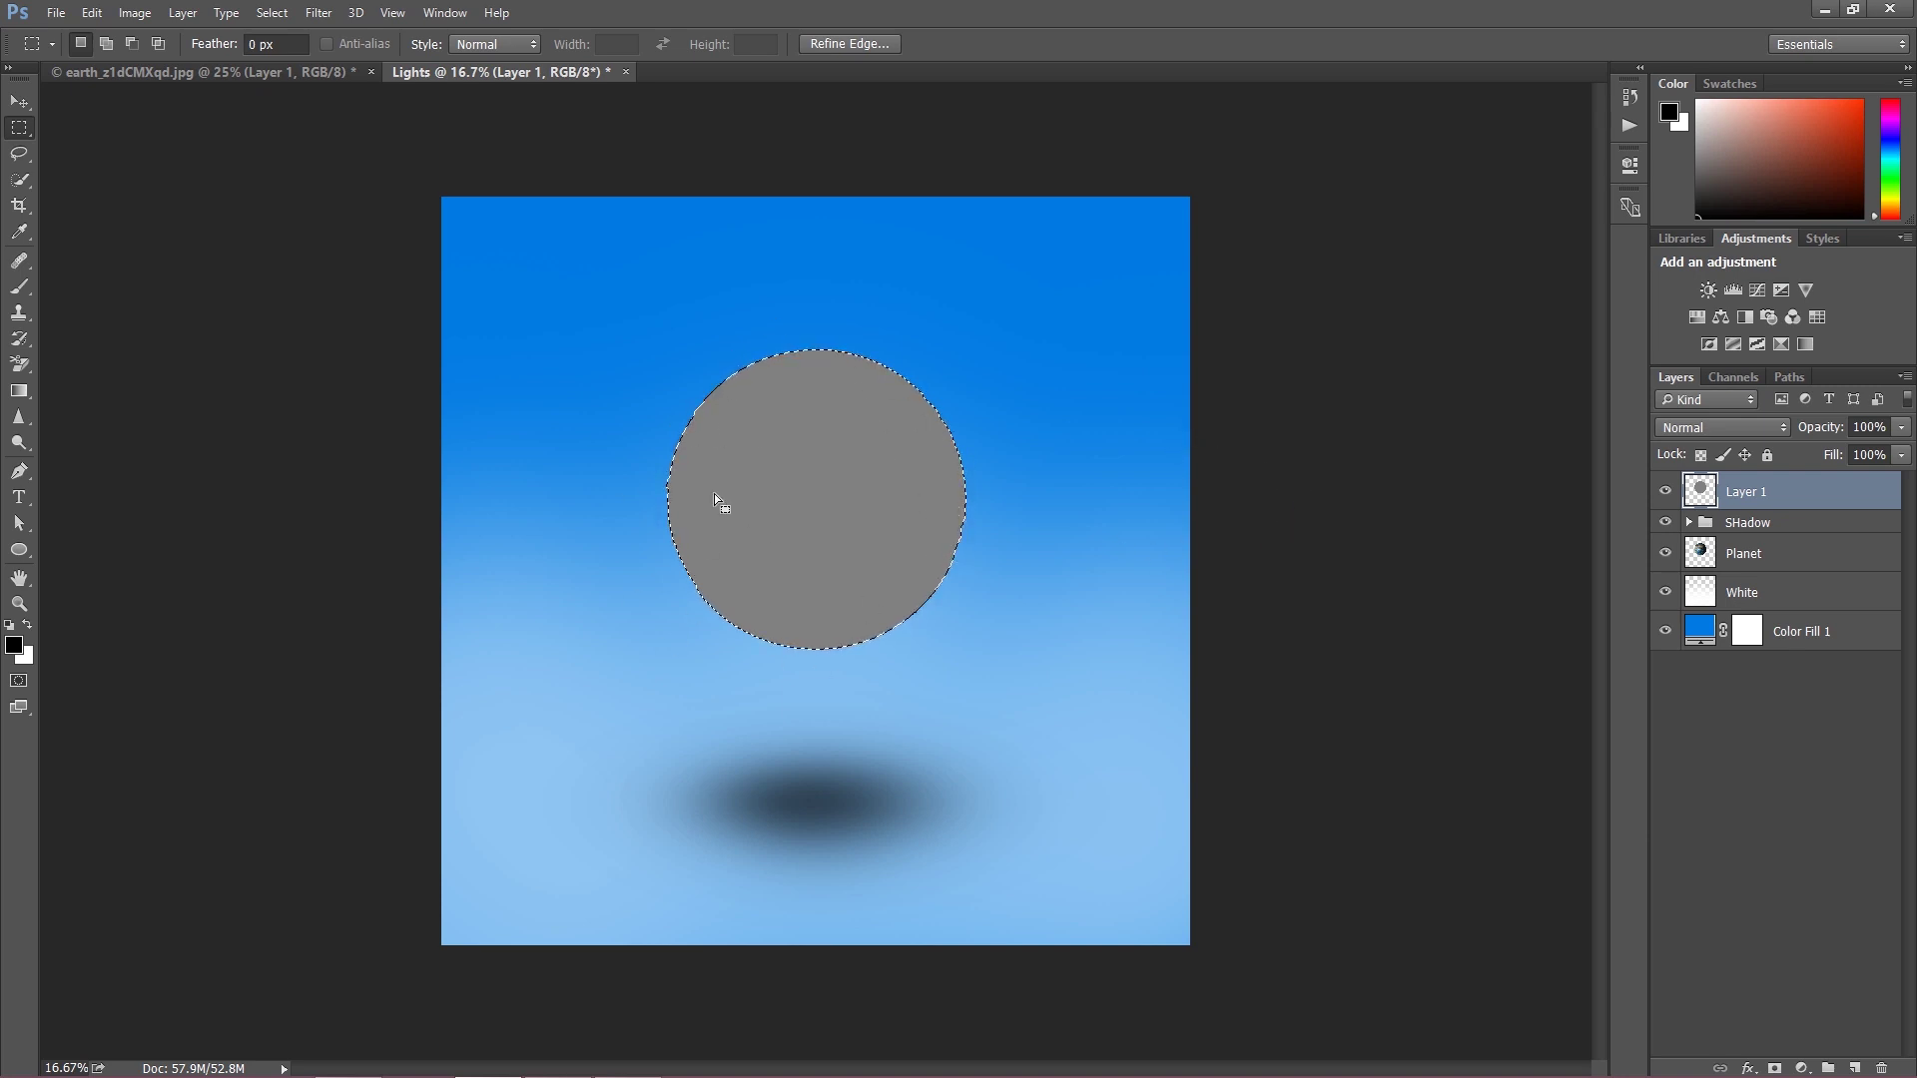
{"action": "left_click", "coordinate": [1717, 428]}
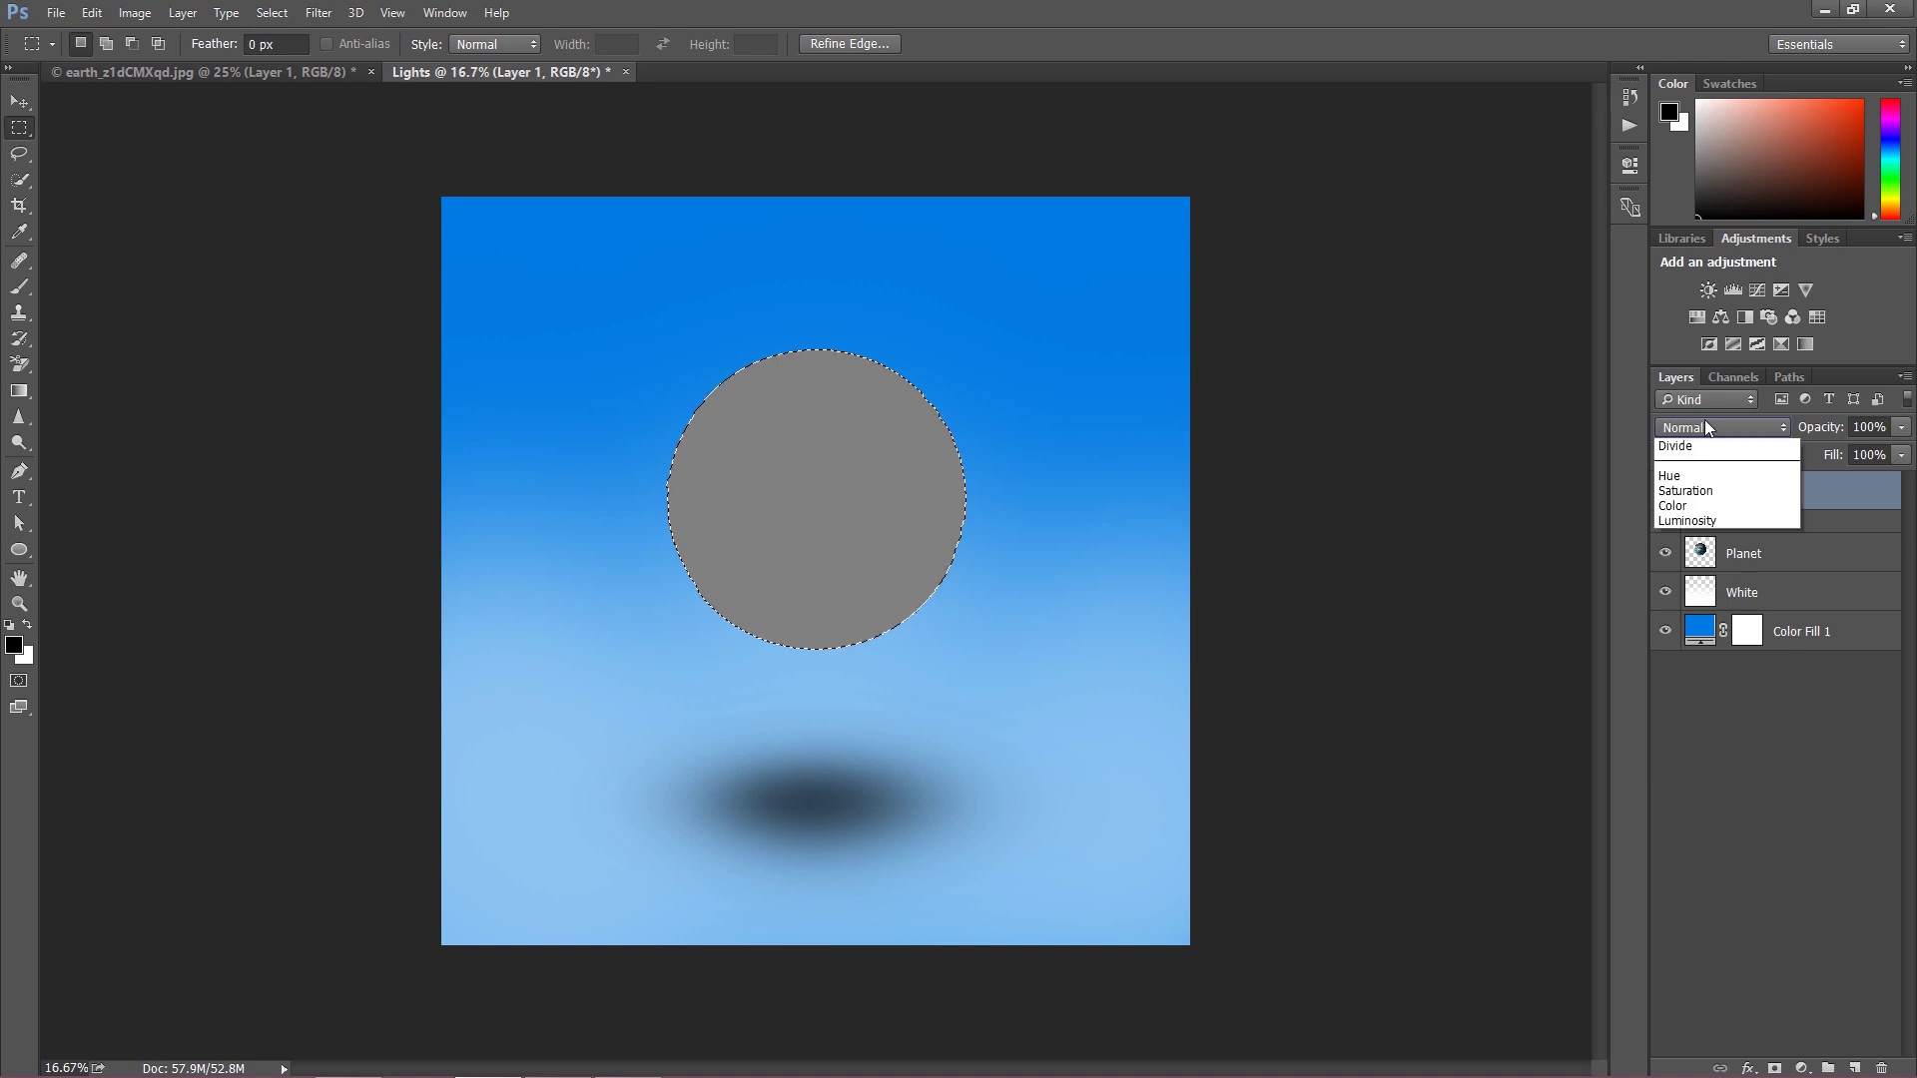
{"action": "left_click", "coordinate": [1702, 687]}
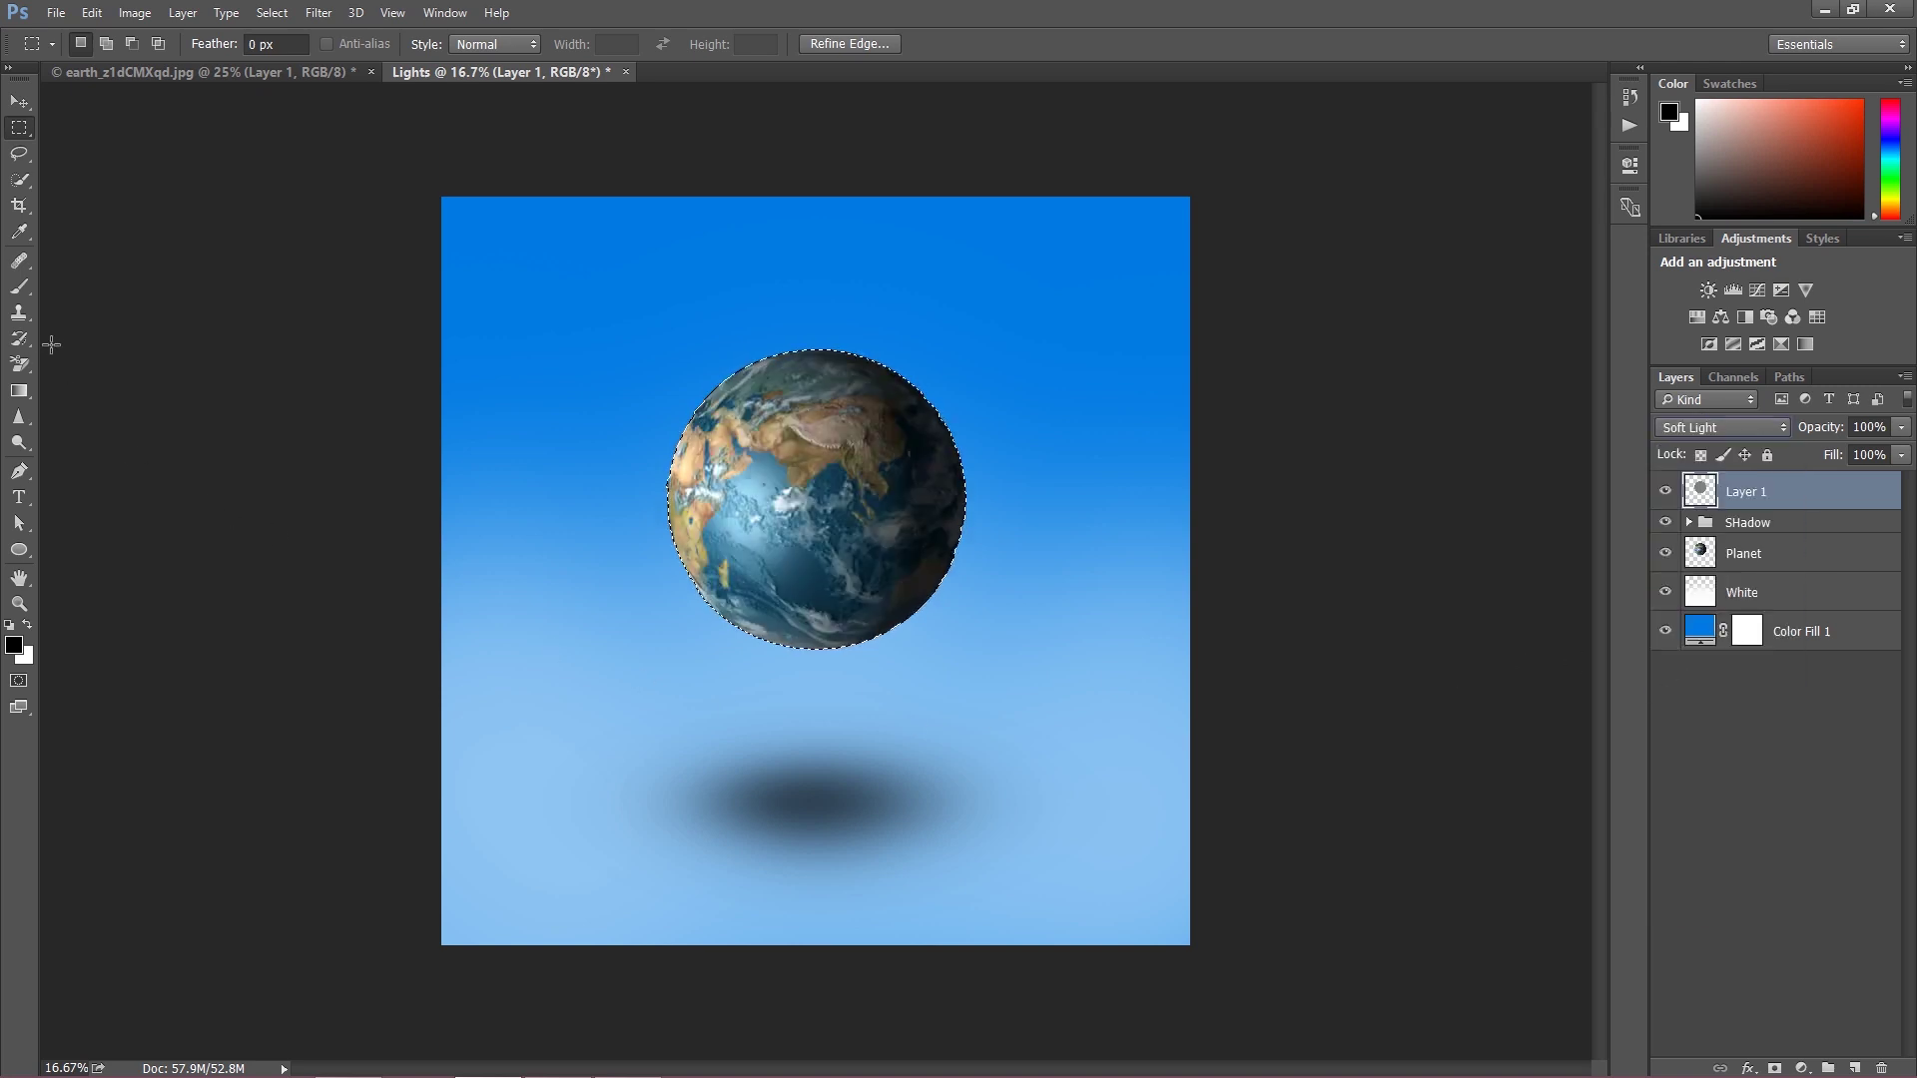
Paint white over the Earth's lower-left side with a large soft brush at 12% flow.
{"action": "left_click", "coordinate": [20, 287]}
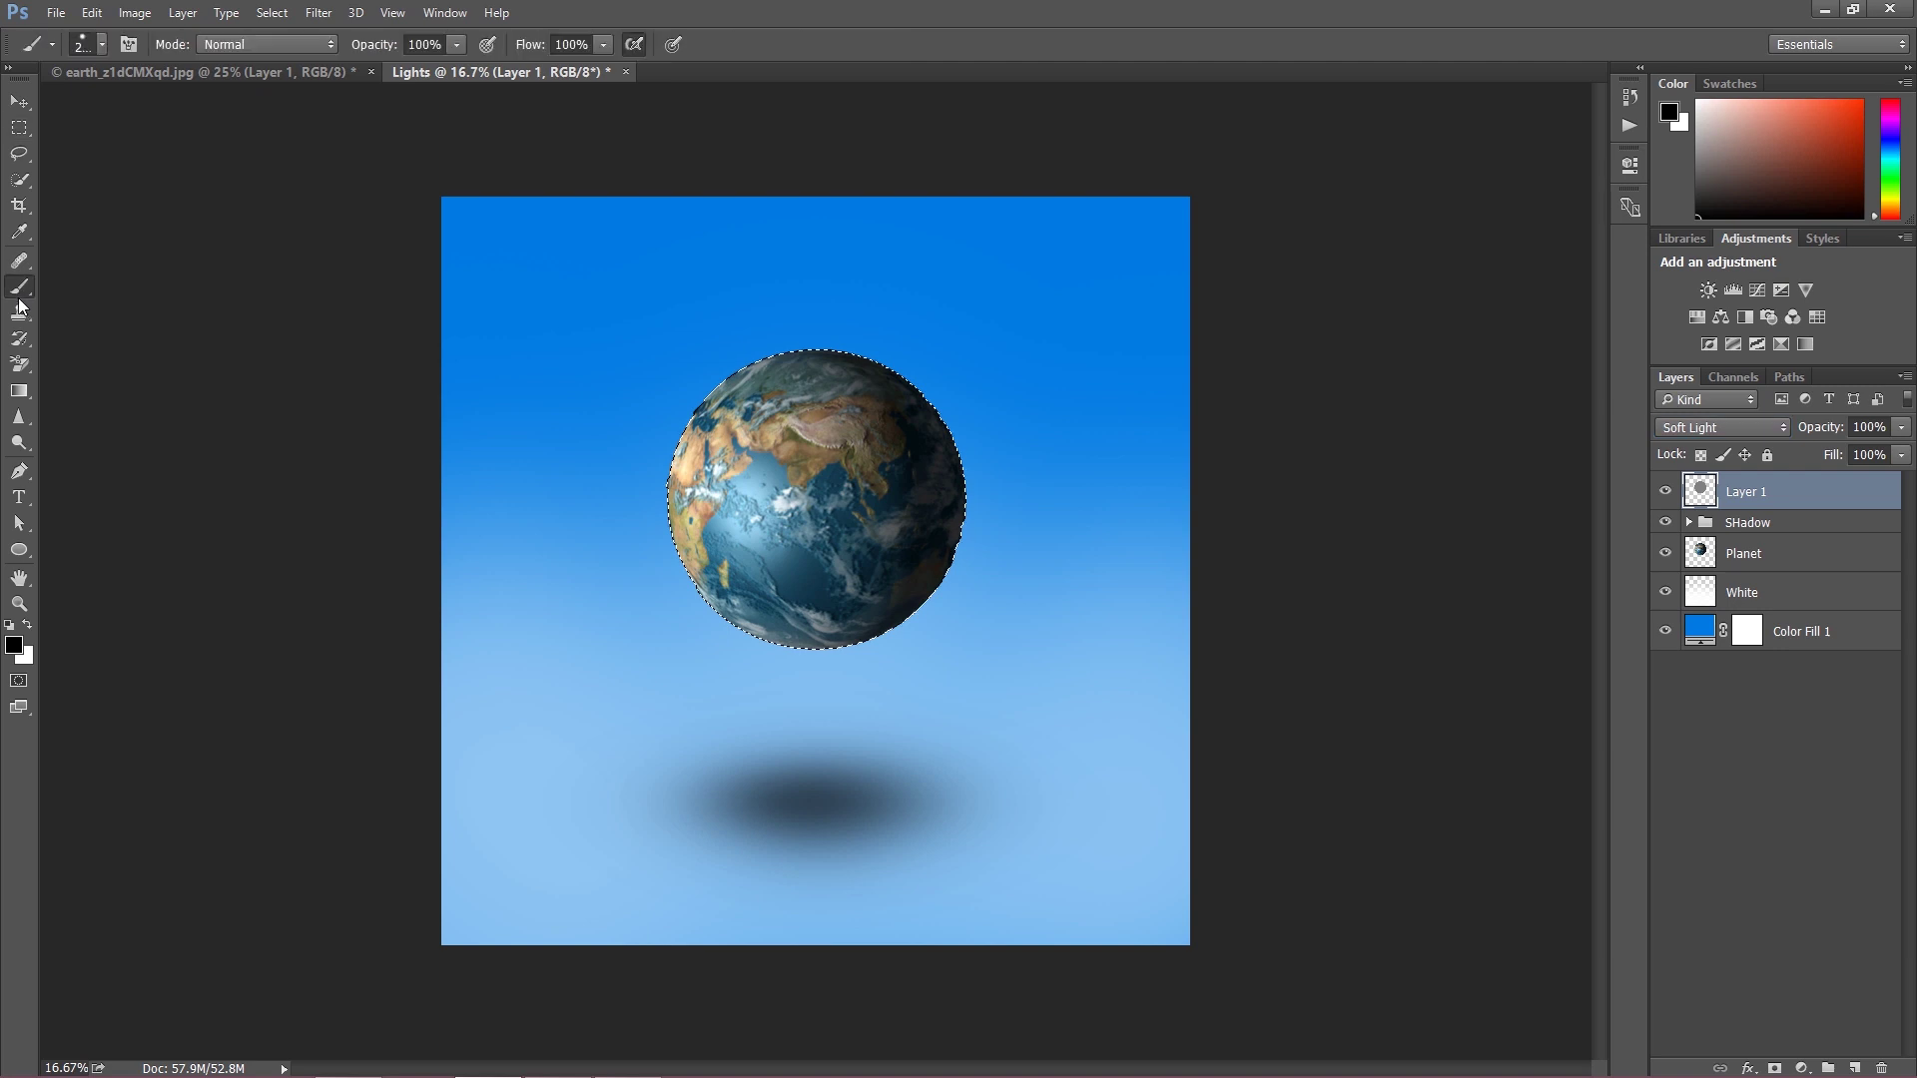
{"action": "left_click", "coordinate": [15, 649]}
{"action": "left_click_drag", "start_coordinate": [1370, 736], "coordinate": [1291, 588]}
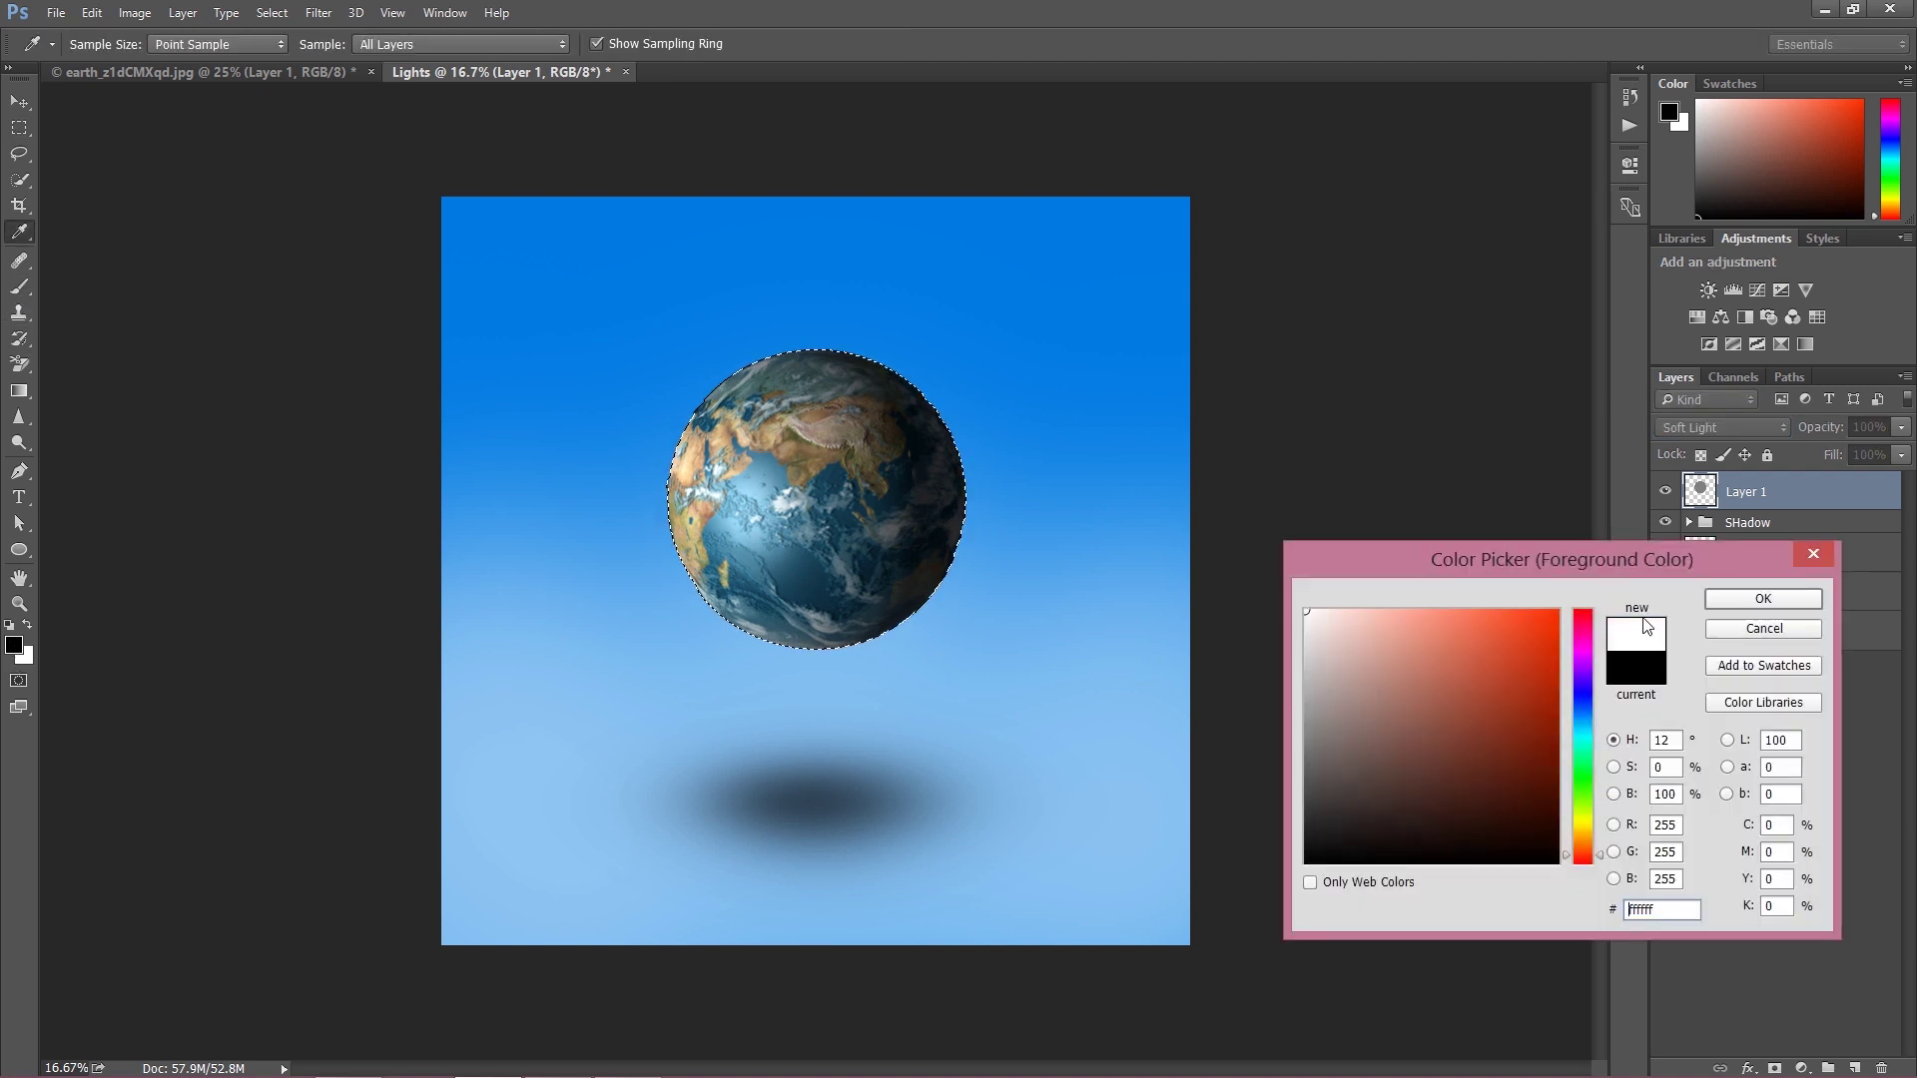
{"action": "left_click", "coordinate": [1727, 599]}
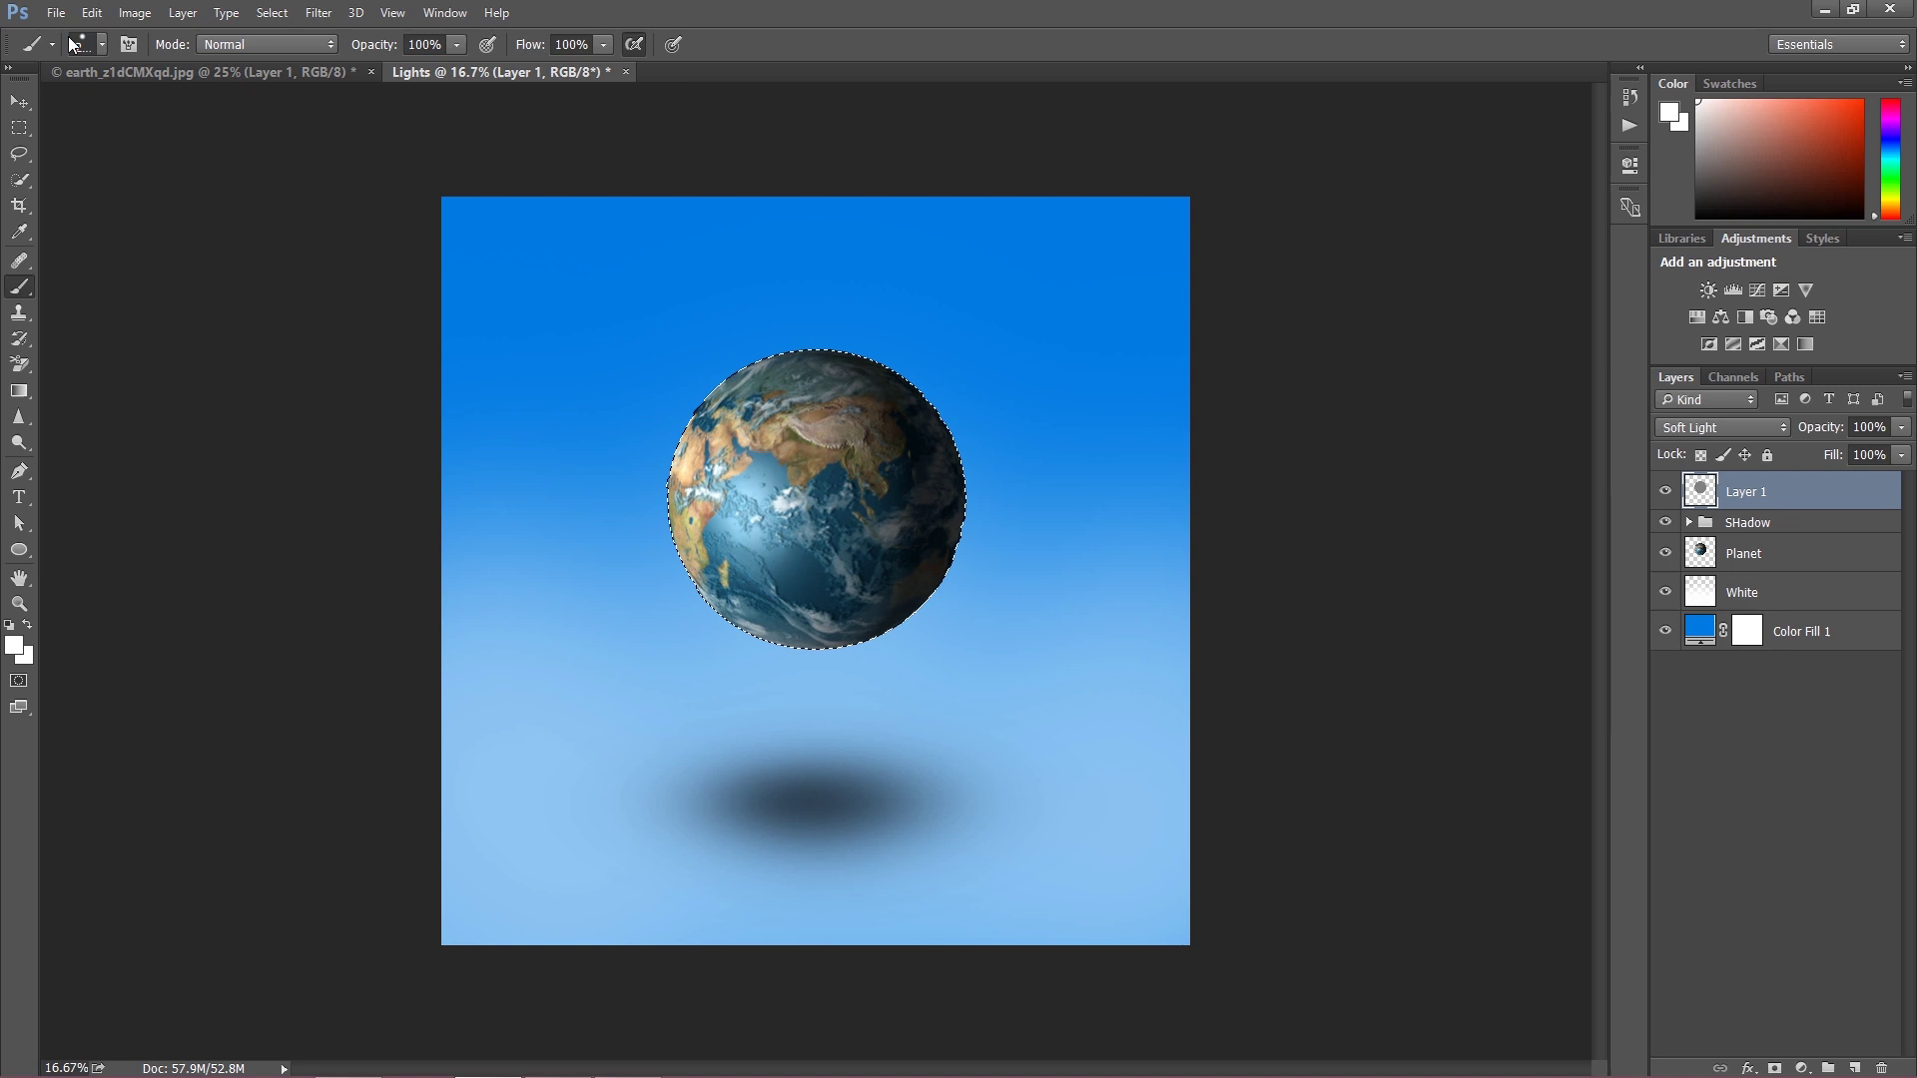
{"action": "left_click", "coordinate": [99, 43]}
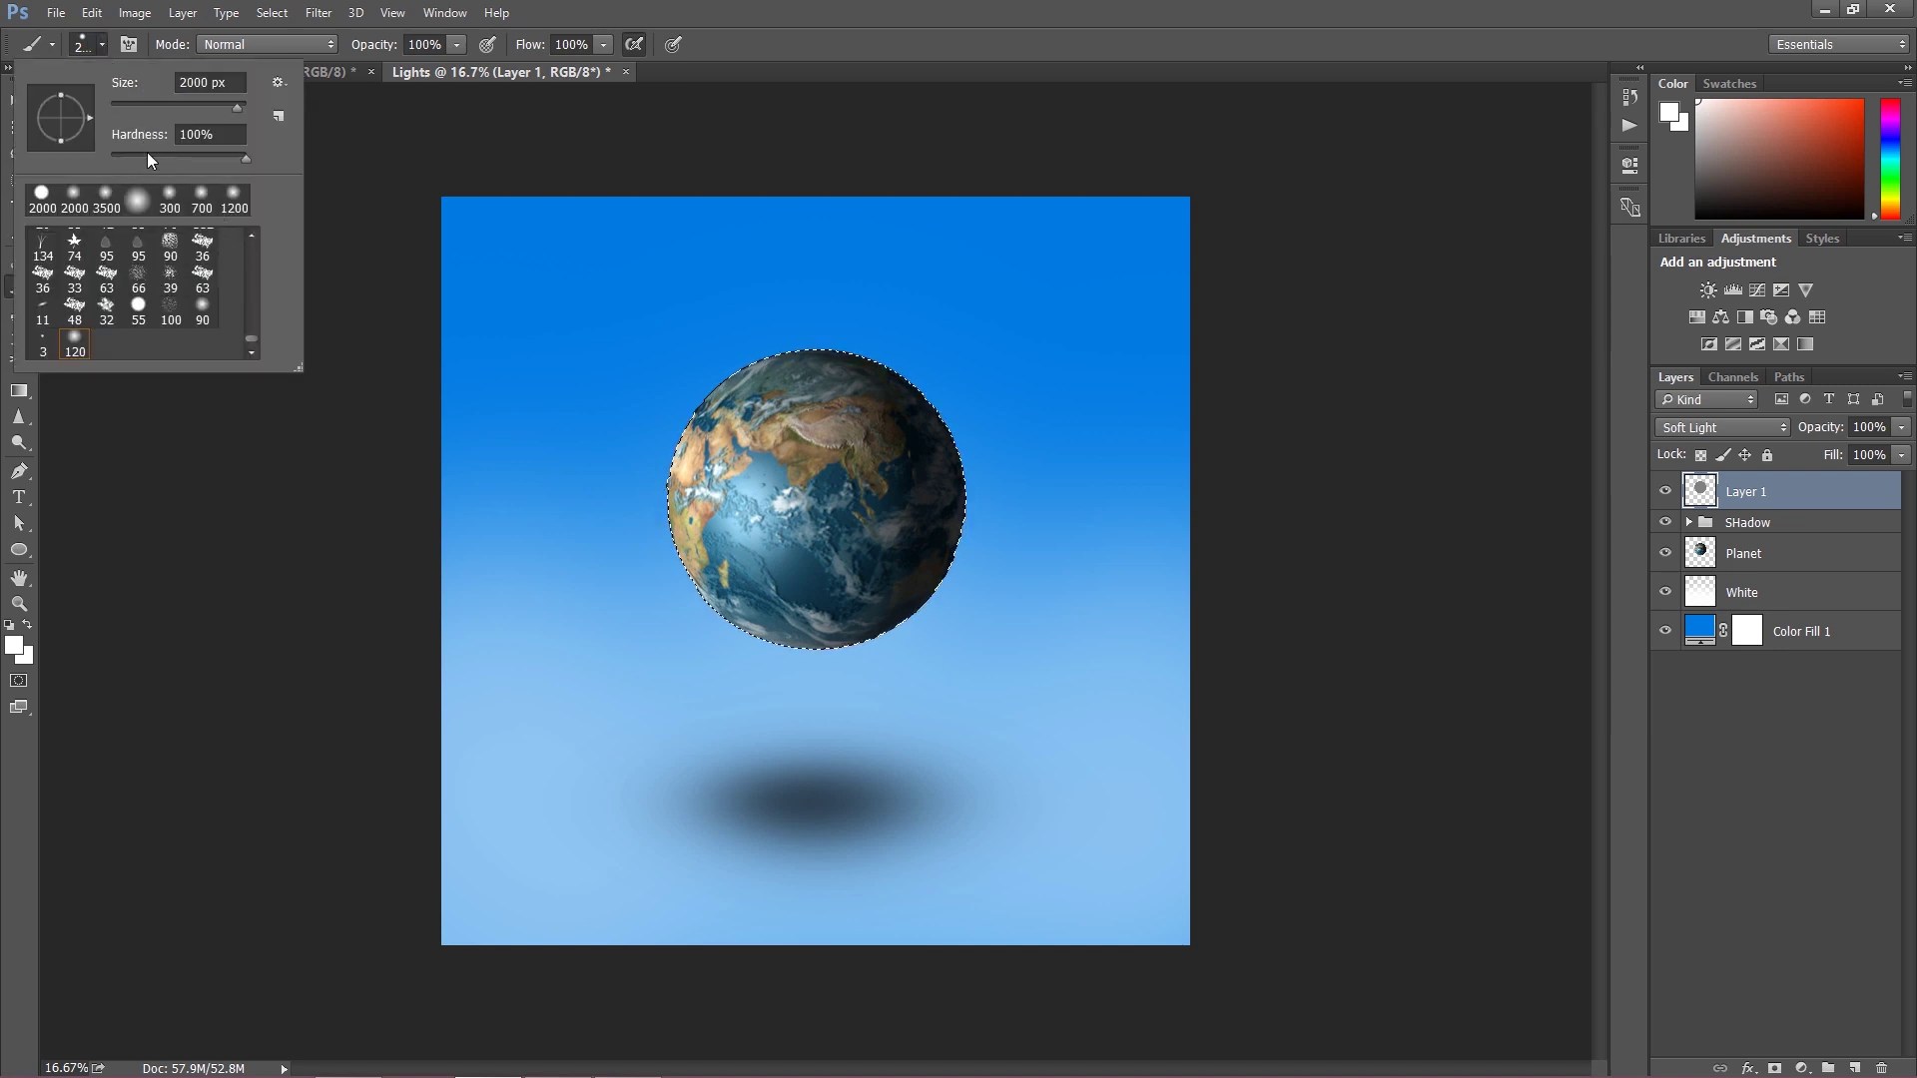
{"action": "left_click", "coordinate": [110, 41]}
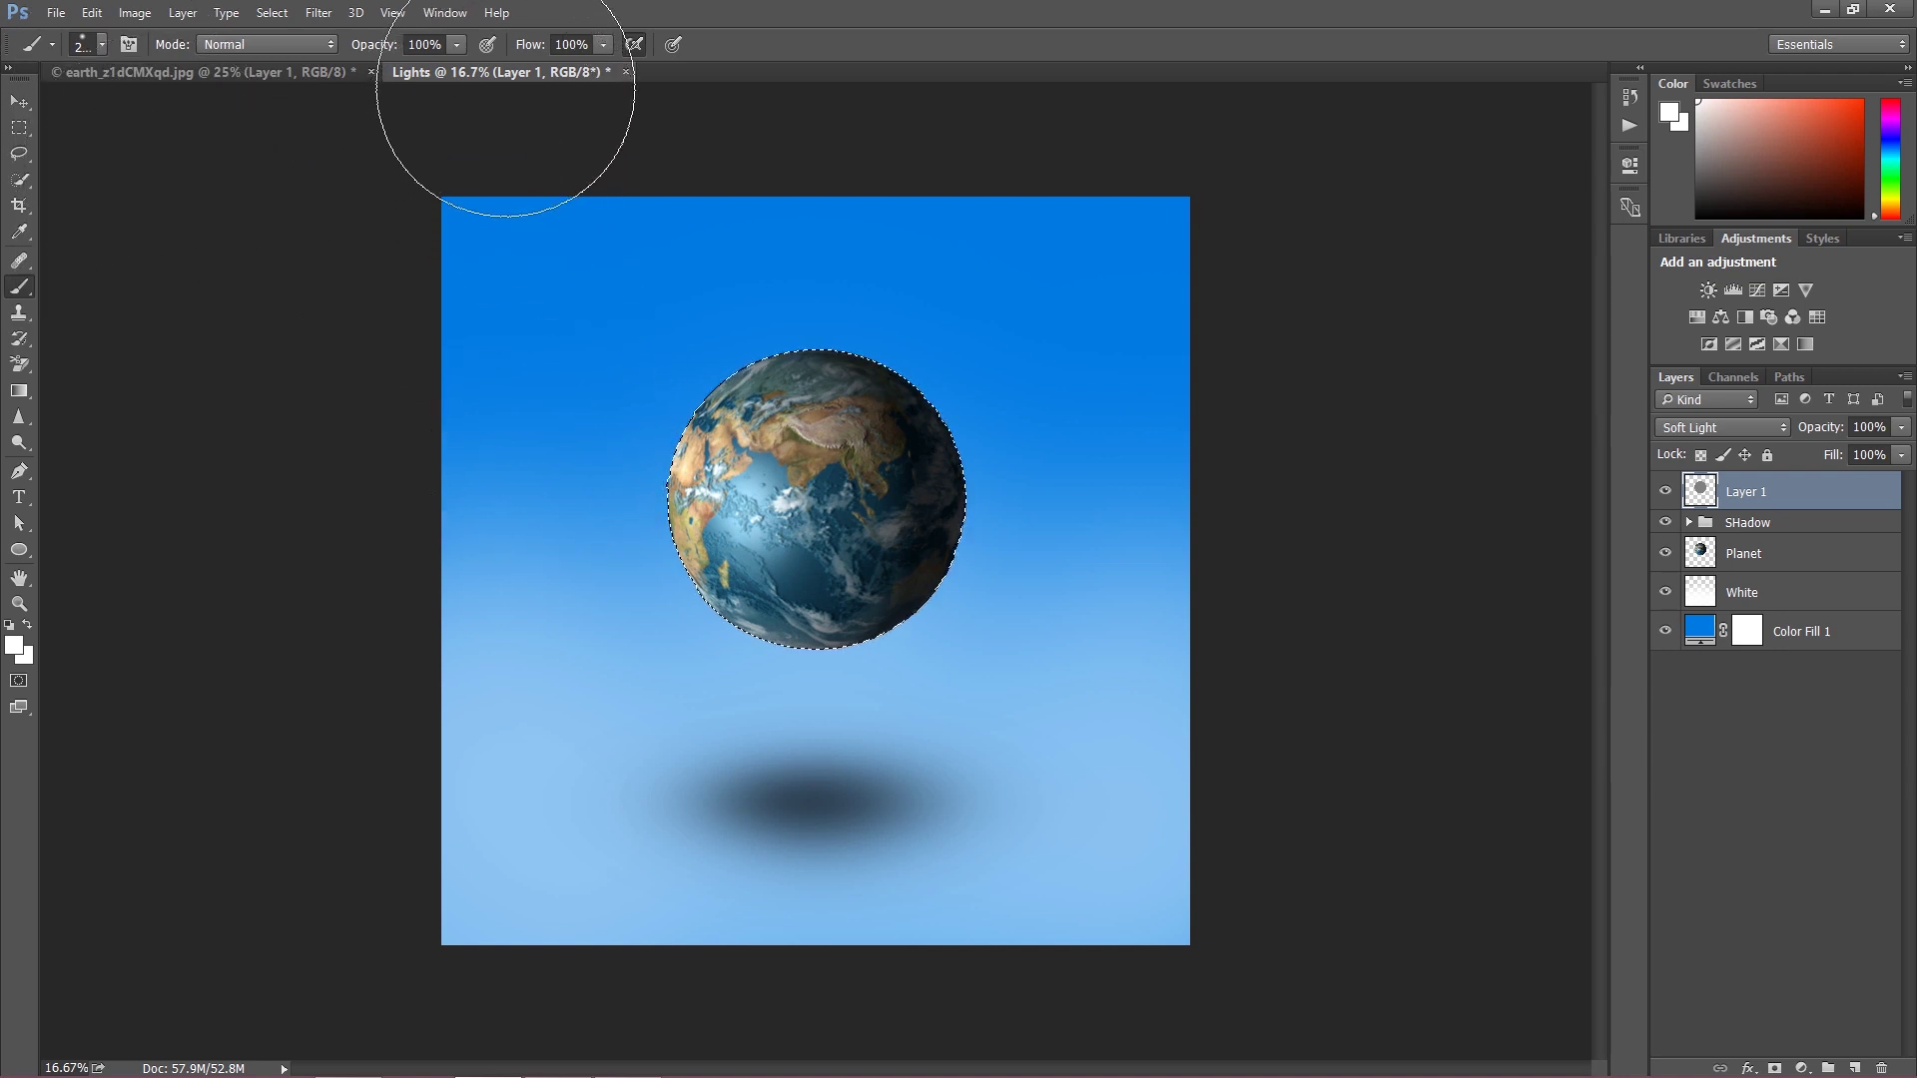
{"action": "left_click_drag", "start_coordinate": [527, 45], "coordinate": [434, 52]}
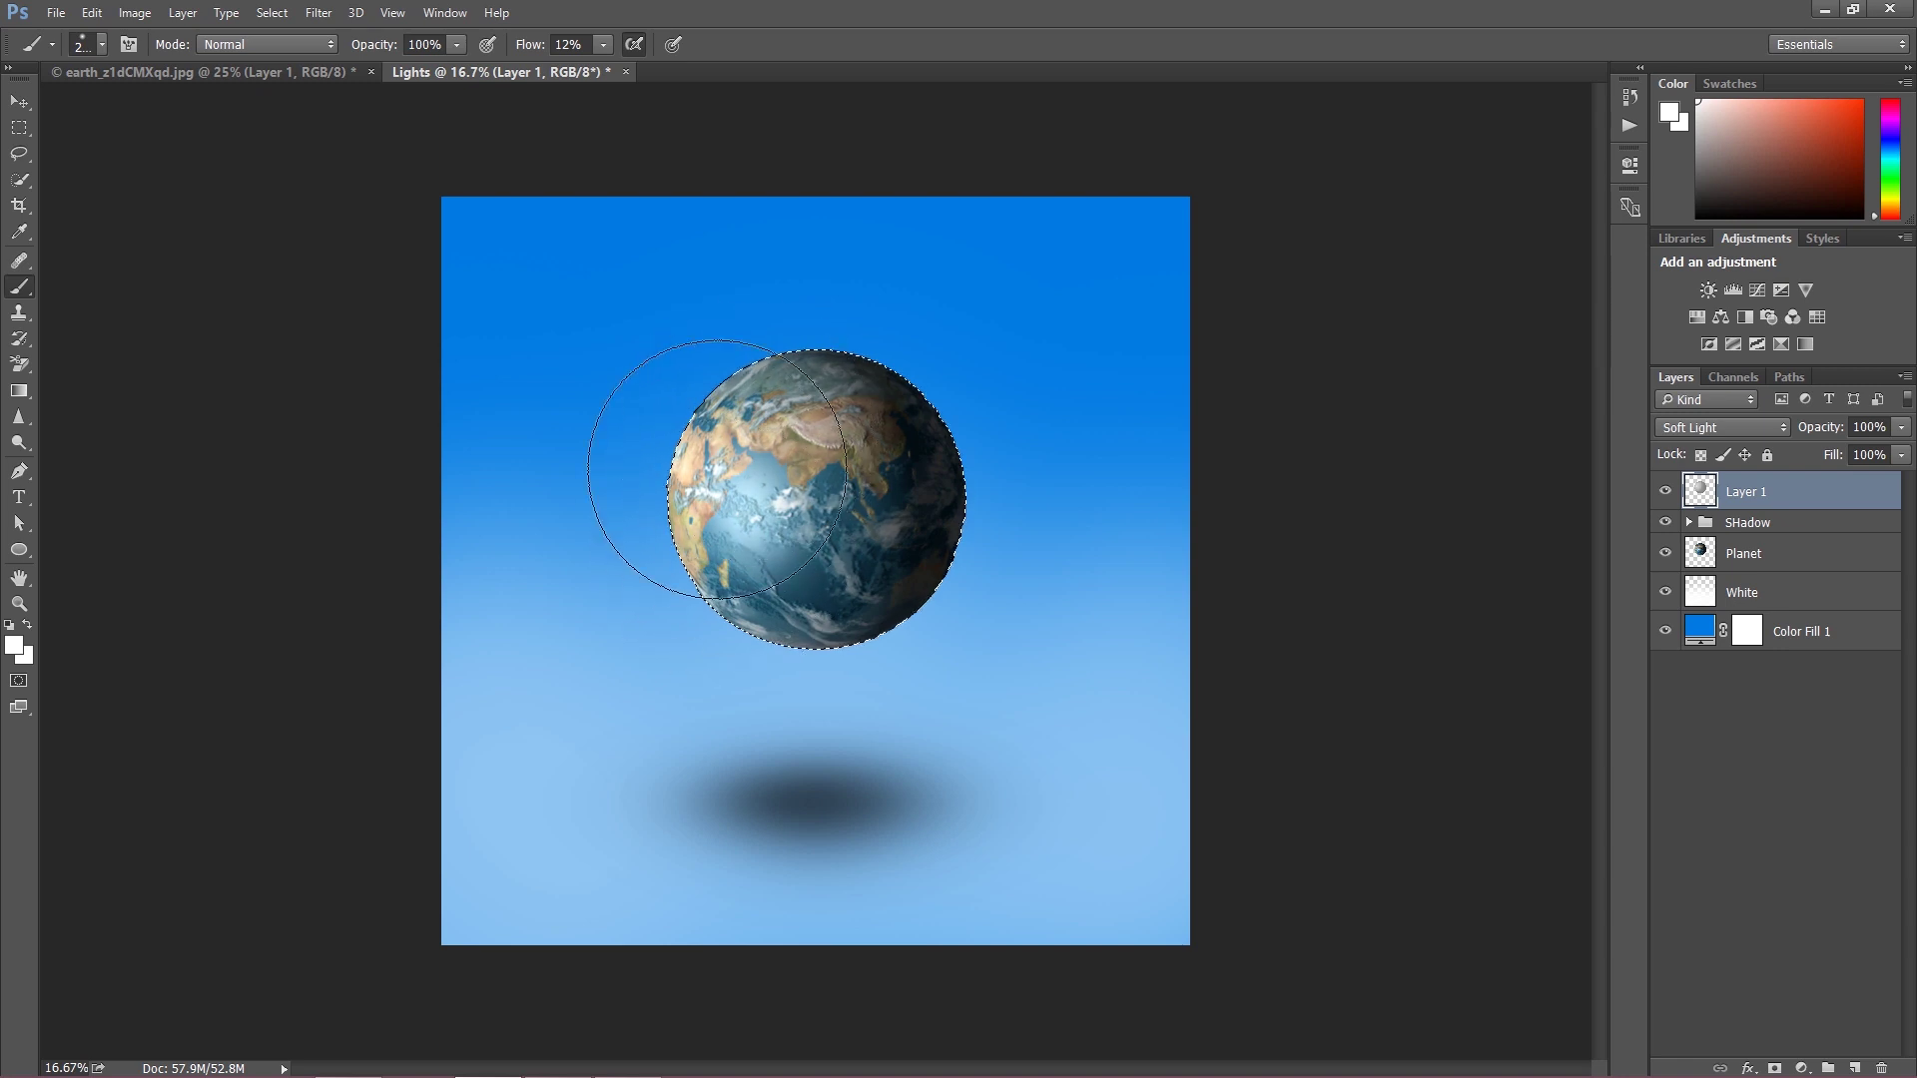
{"action": "left_click_drag", "start_coordinate": [706, 450], "coordinate": [743, 584]}
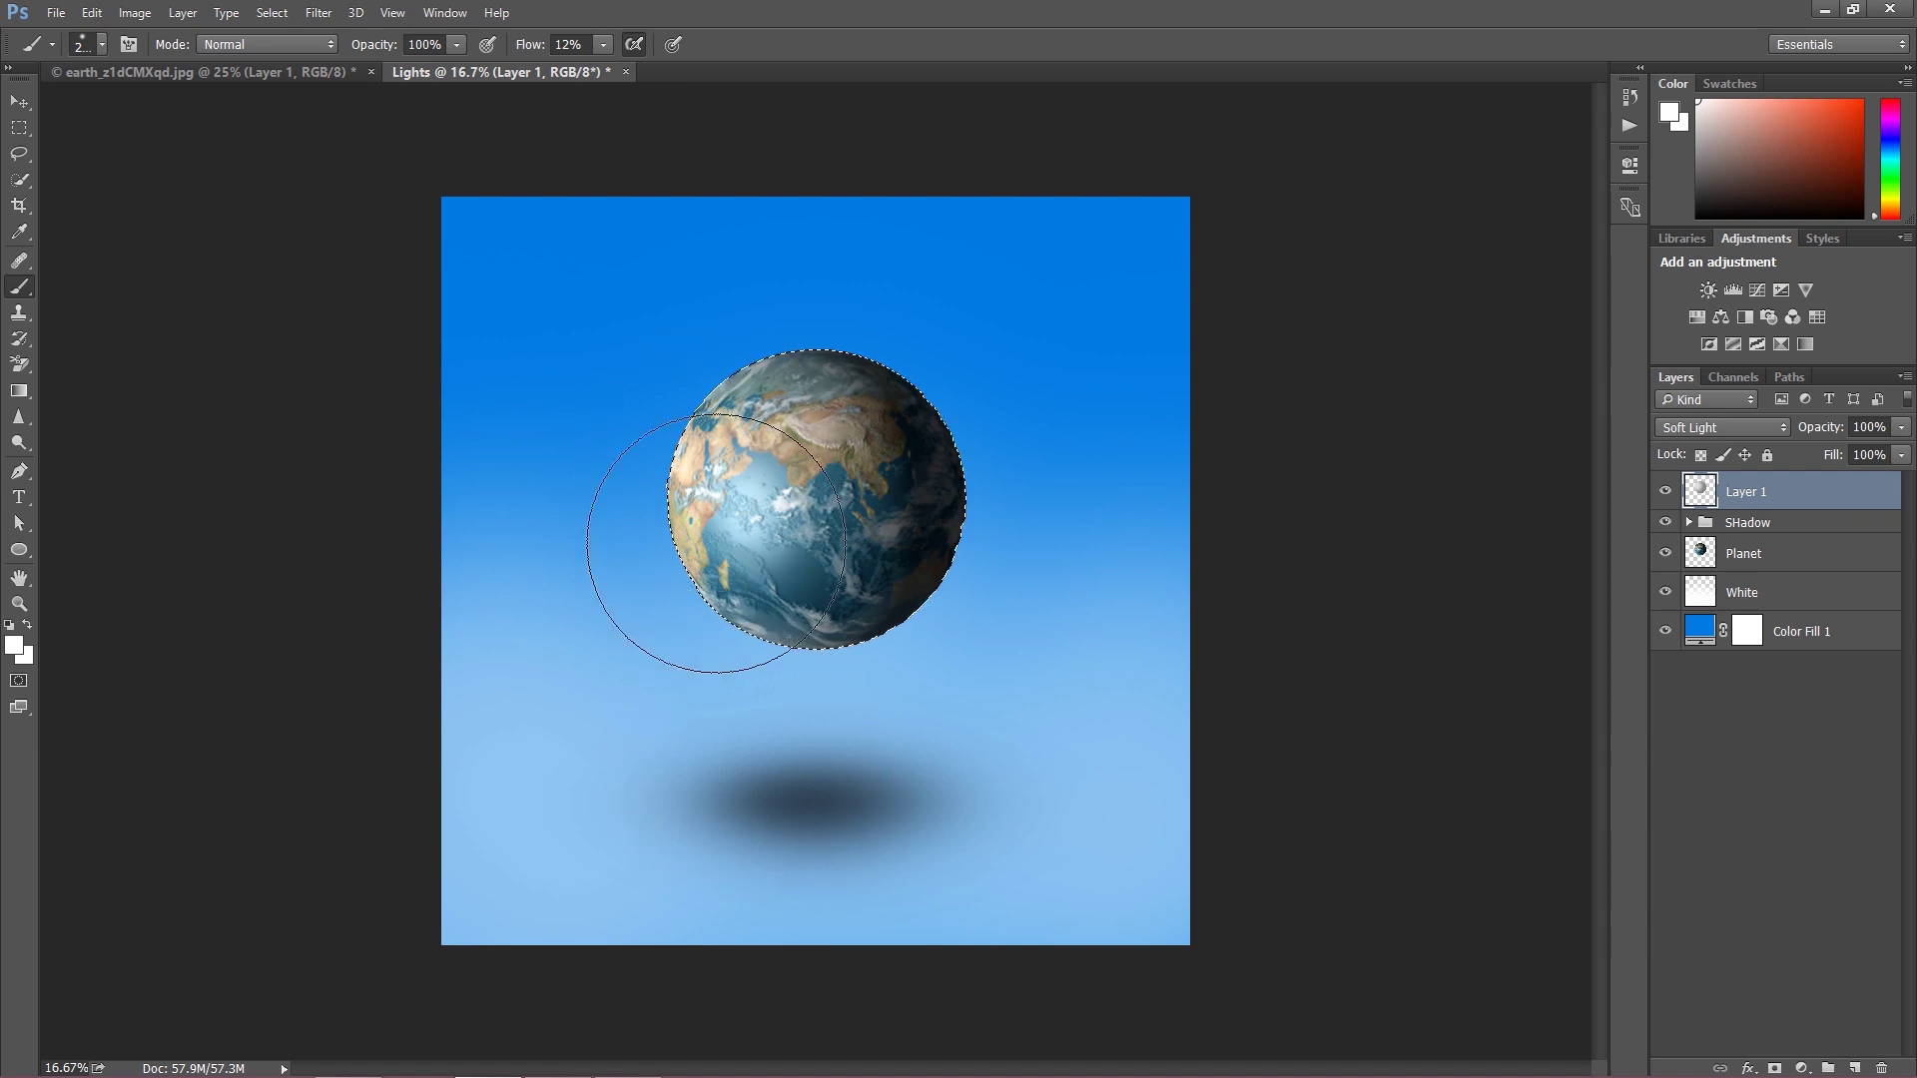
Switch the paint colour to black and darken the Earth's lower-right edge and right side.
{"action": "left_click", "coordinate": [15, 645]}
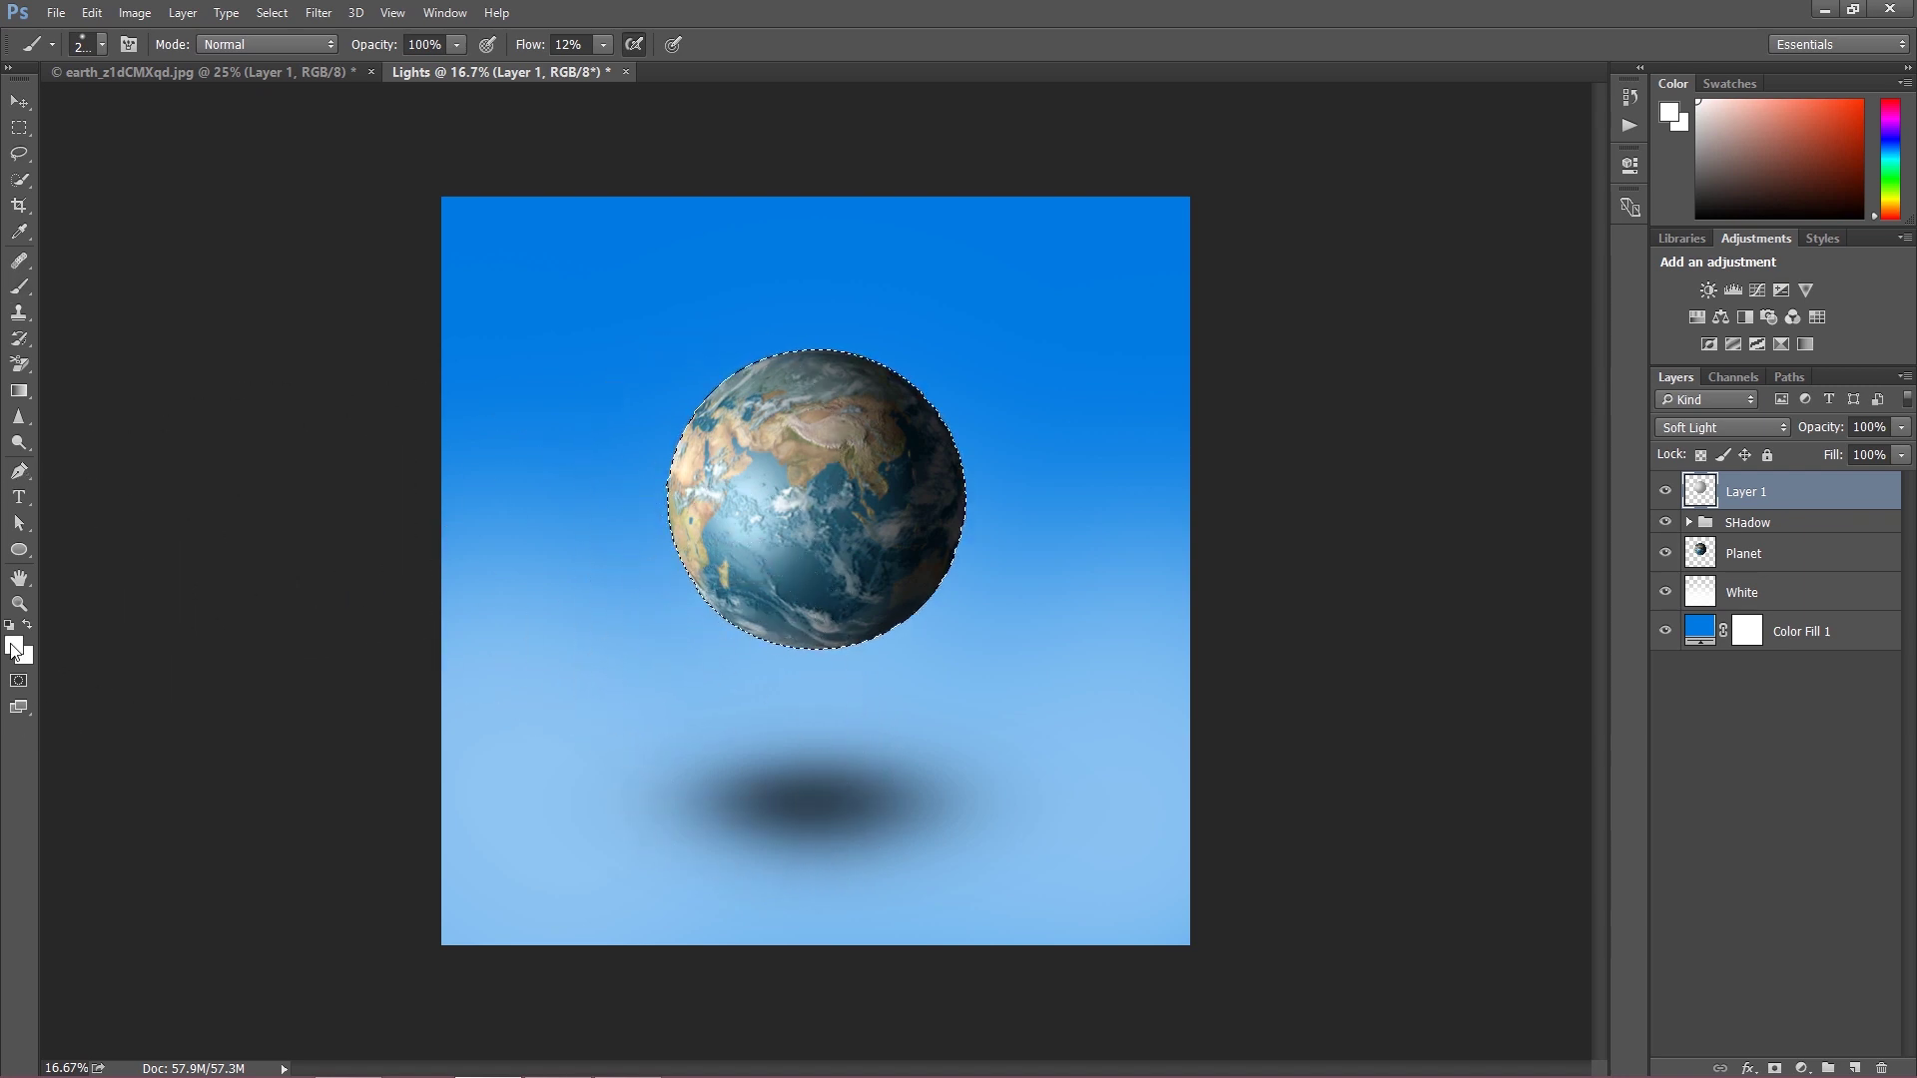
{"action": "type", "text": "000000"}
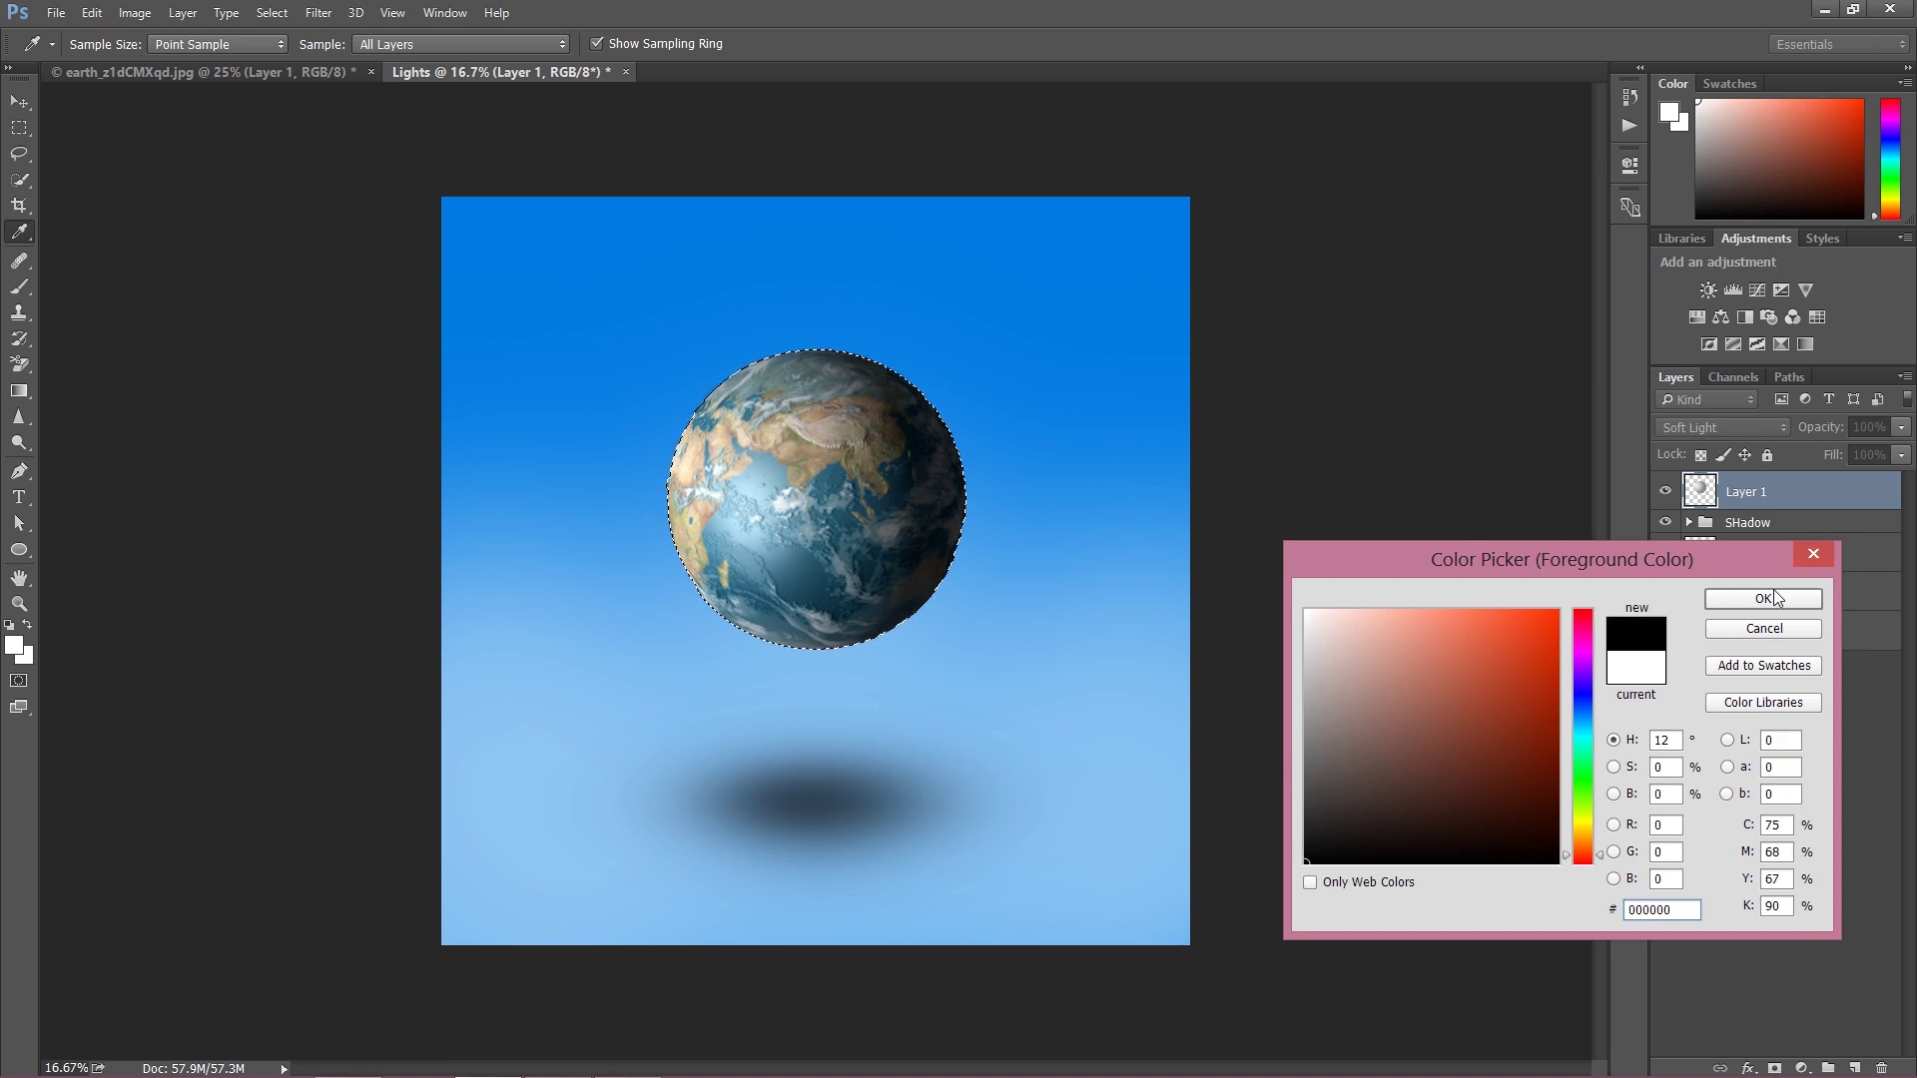
{"action": "left_click", "coordinate": [1765, 599]}
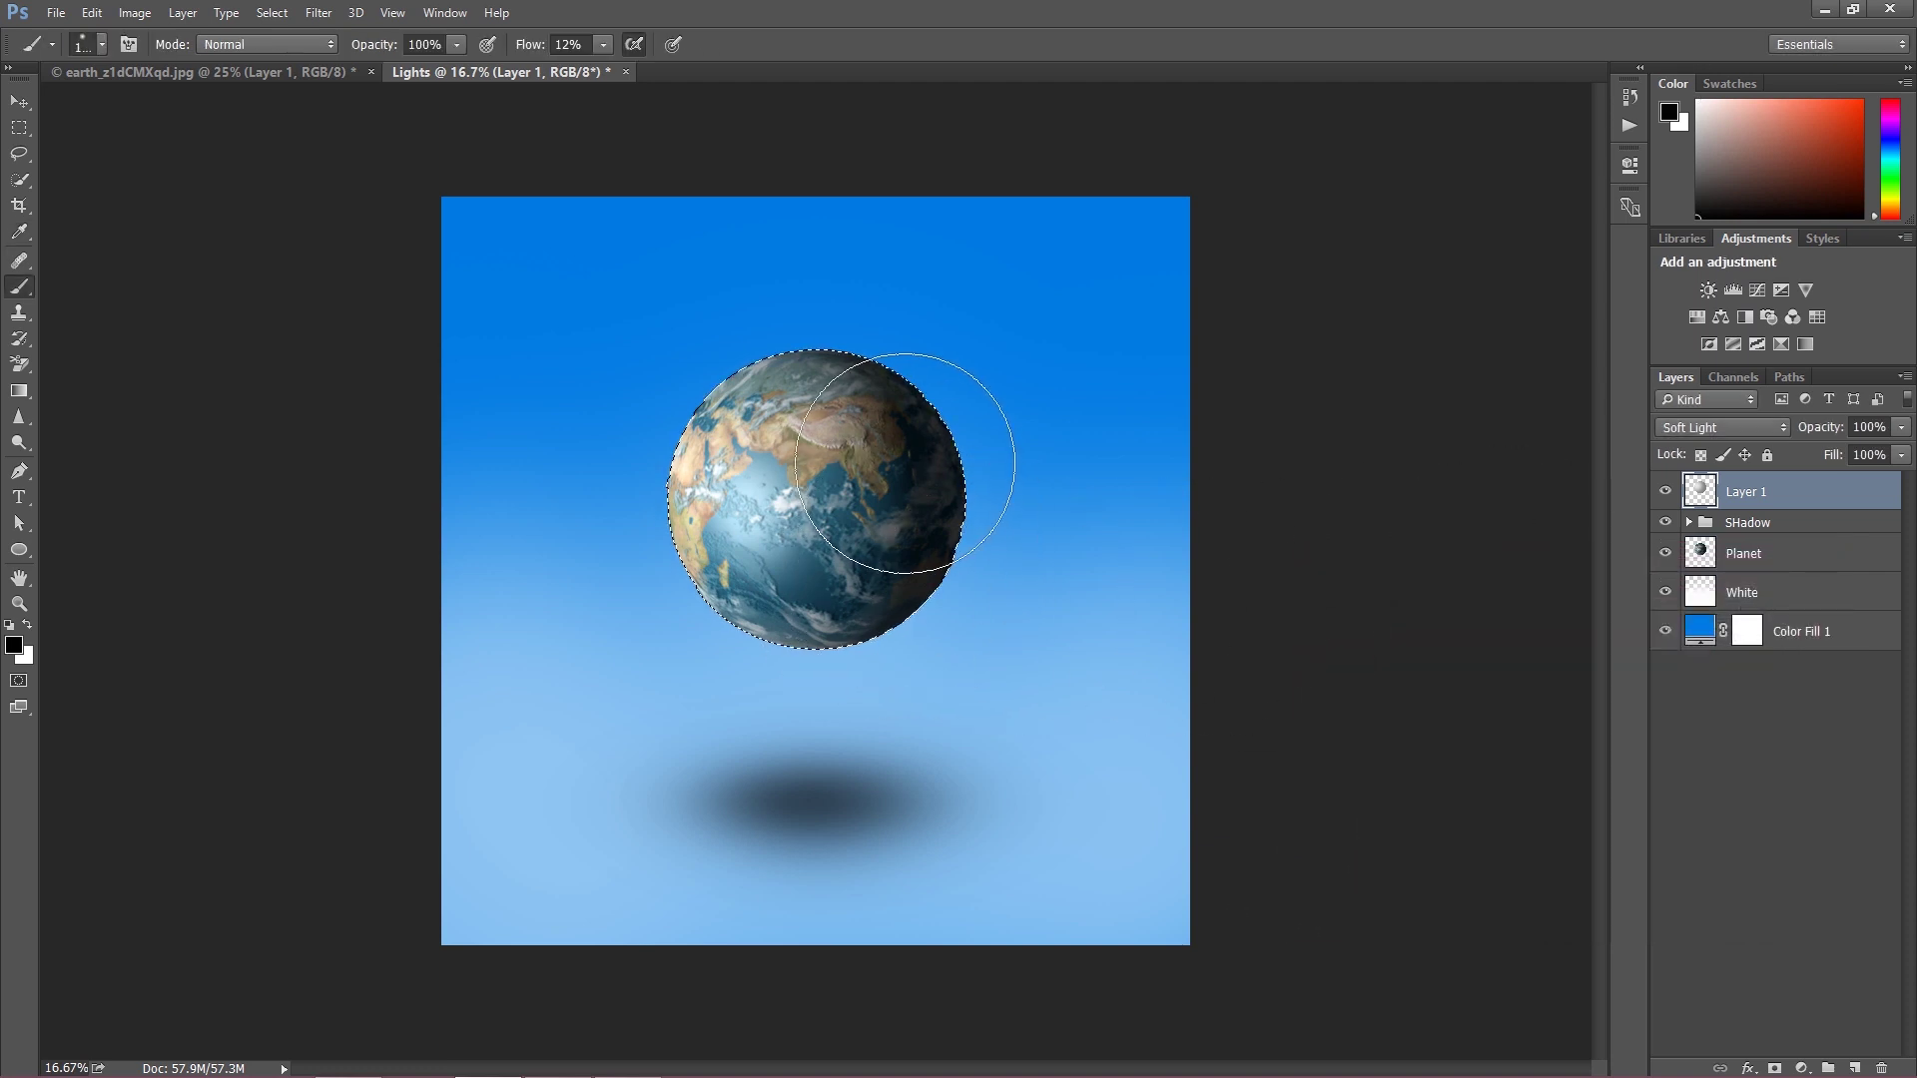
{"action": "mouse_move", "coordinate": [908, 463]}
{"action": "left_mouse_down"}
{"action": "mouse_move", "coordinate": [848, 605]}
{"action": "mouse_move", "coordinate": [913, 471]}
{"action": "mouse_move", "coordinate": [862, 516]}
{"action": "mouse_move", "coordinate": [936, 470]}
{"action": "mouse_move", "coordinate": [929, 520]}
{"action": "left_mouse_up"}
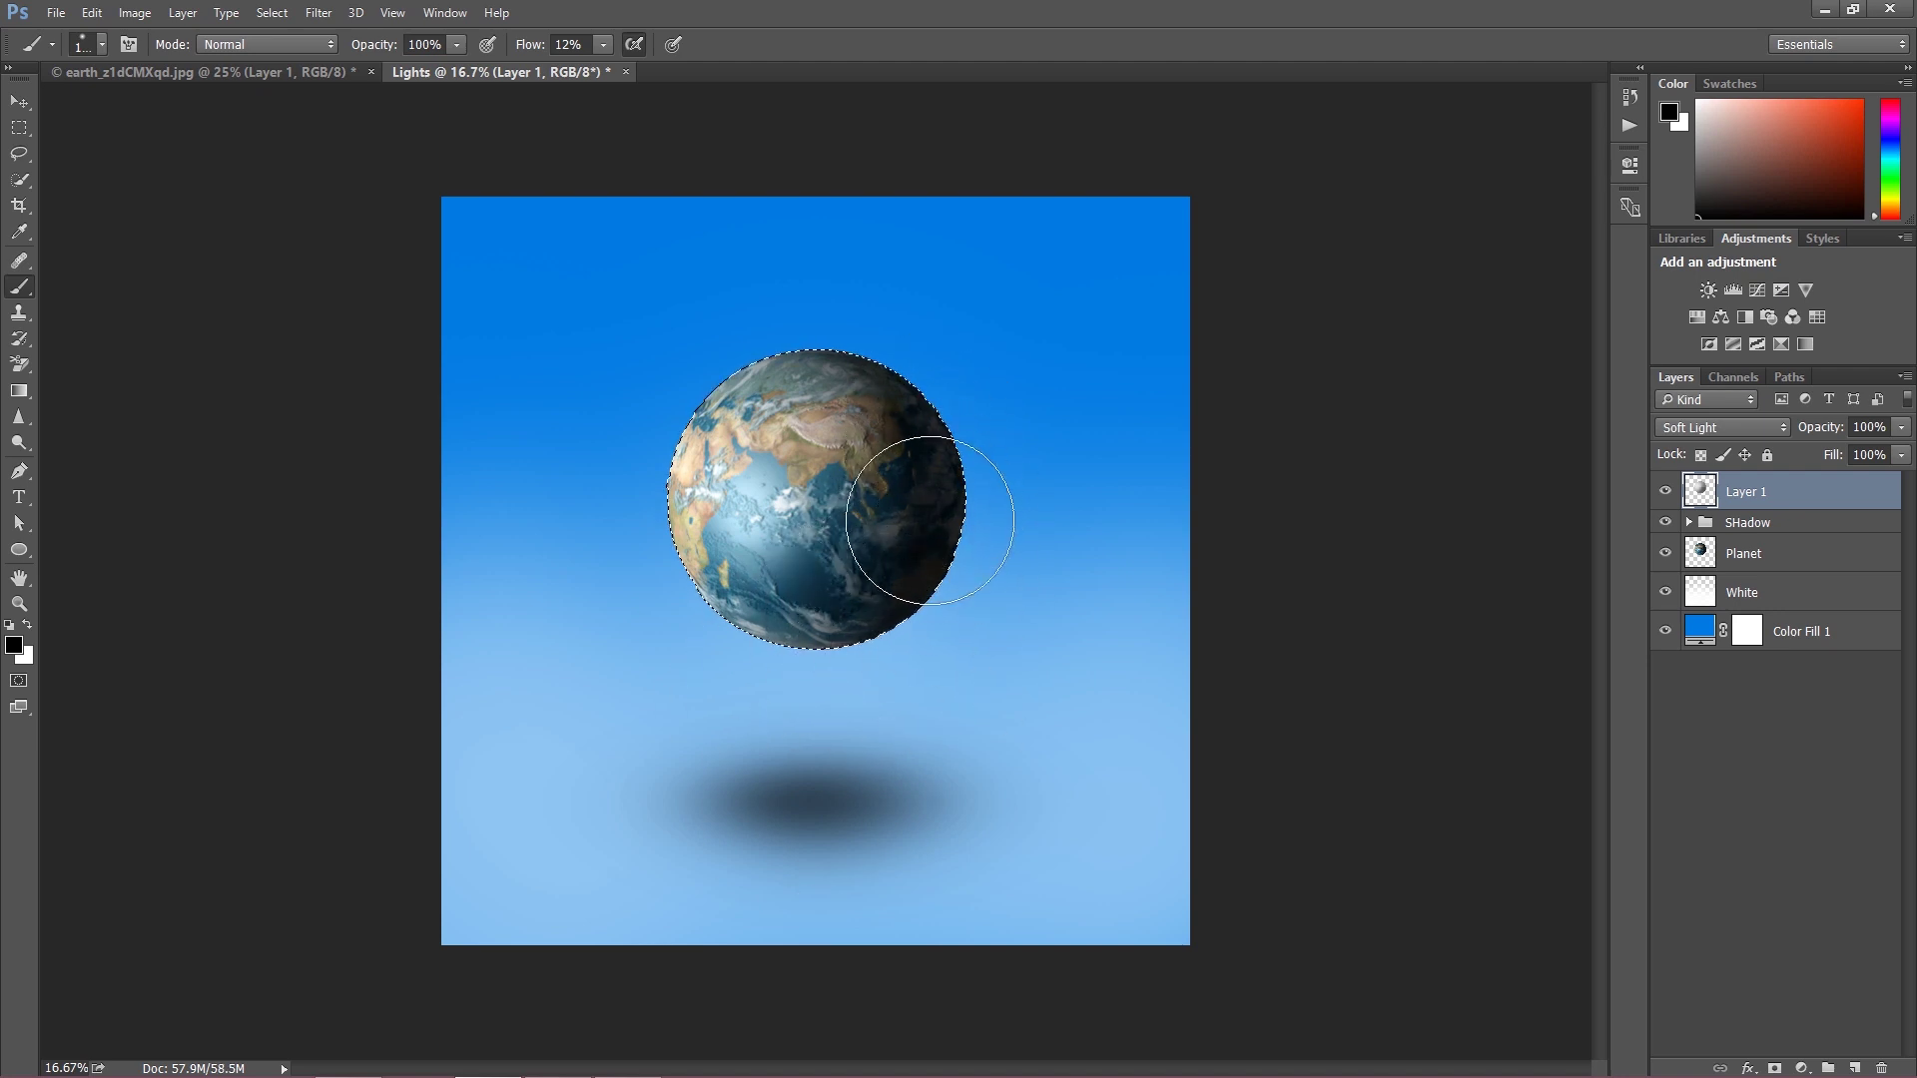
{"action": "left_click_drag", "start_coordinate": [813, 793], "coordinate": [942, 530]}
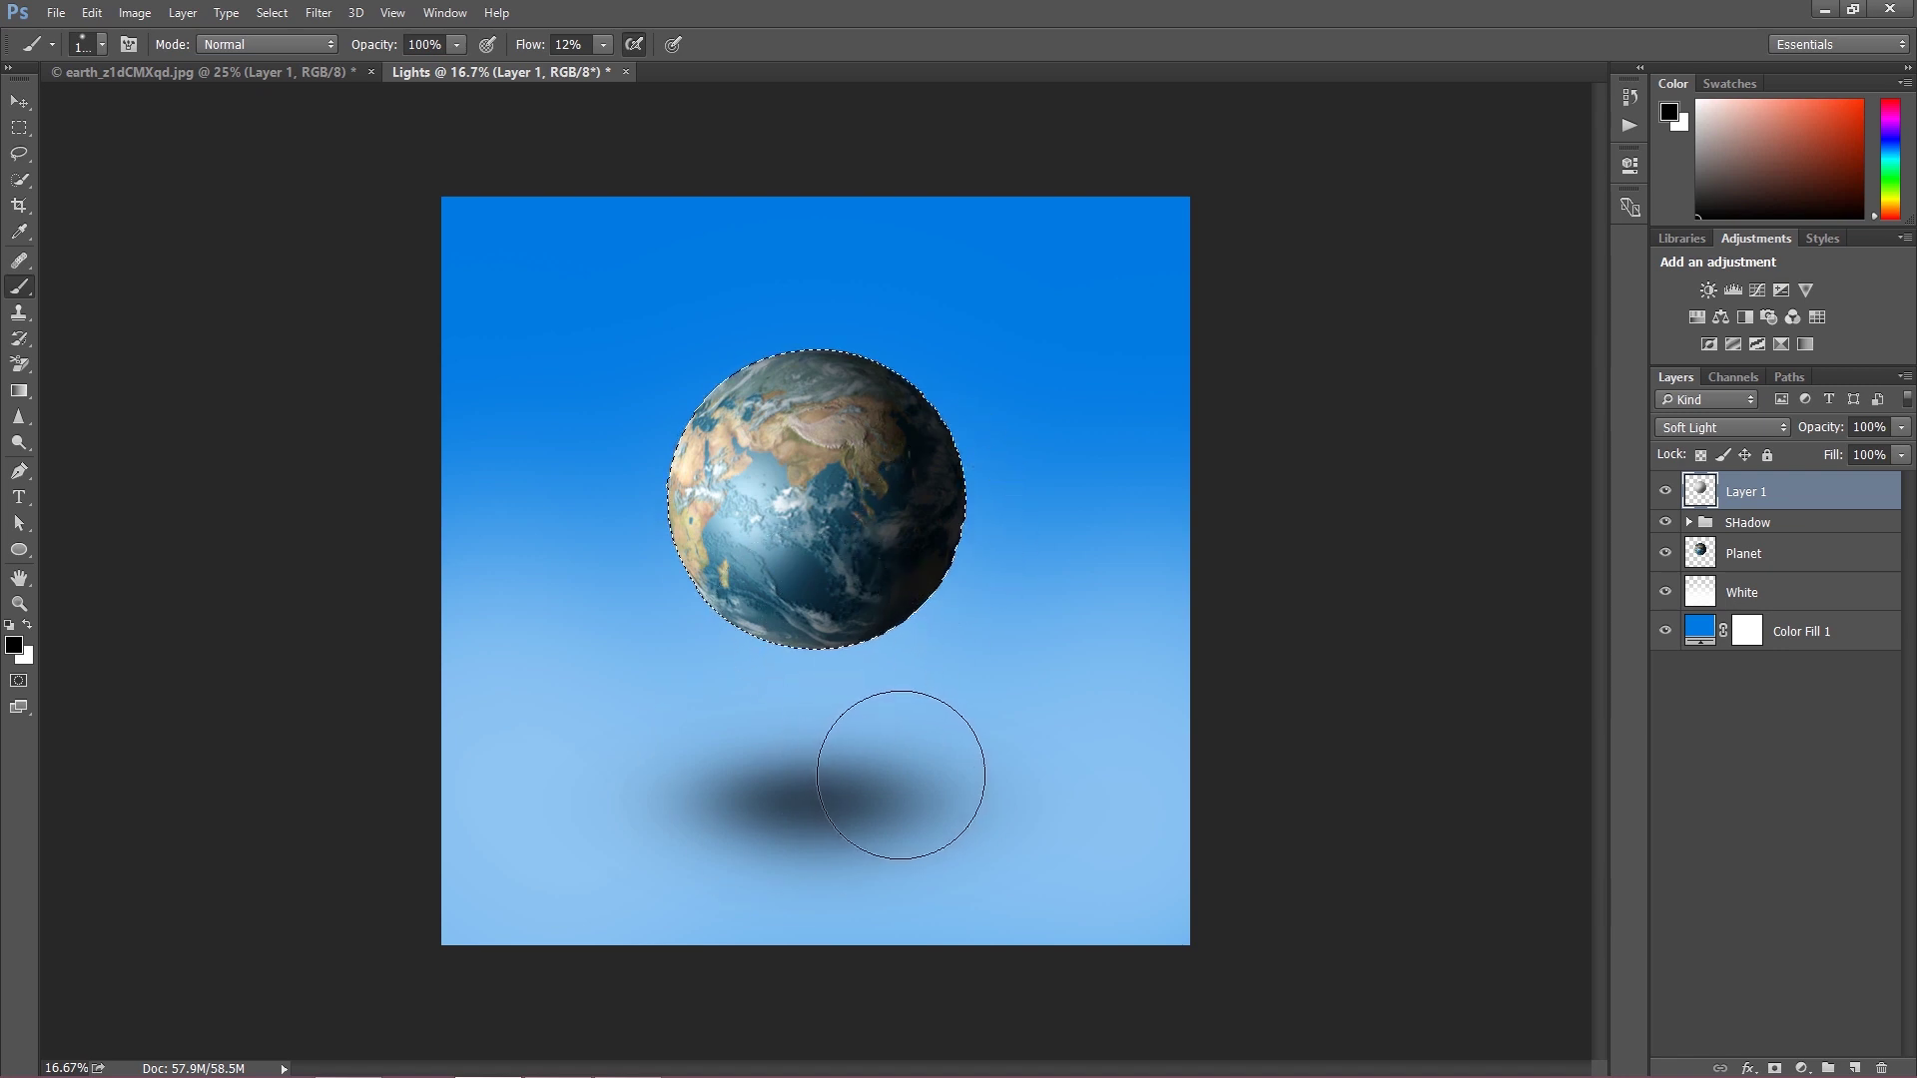
Deselect the globe and try Normal and Overlay blend modes on Layer 1.
{"action": "left_click", "coordinate": [19, 128]}
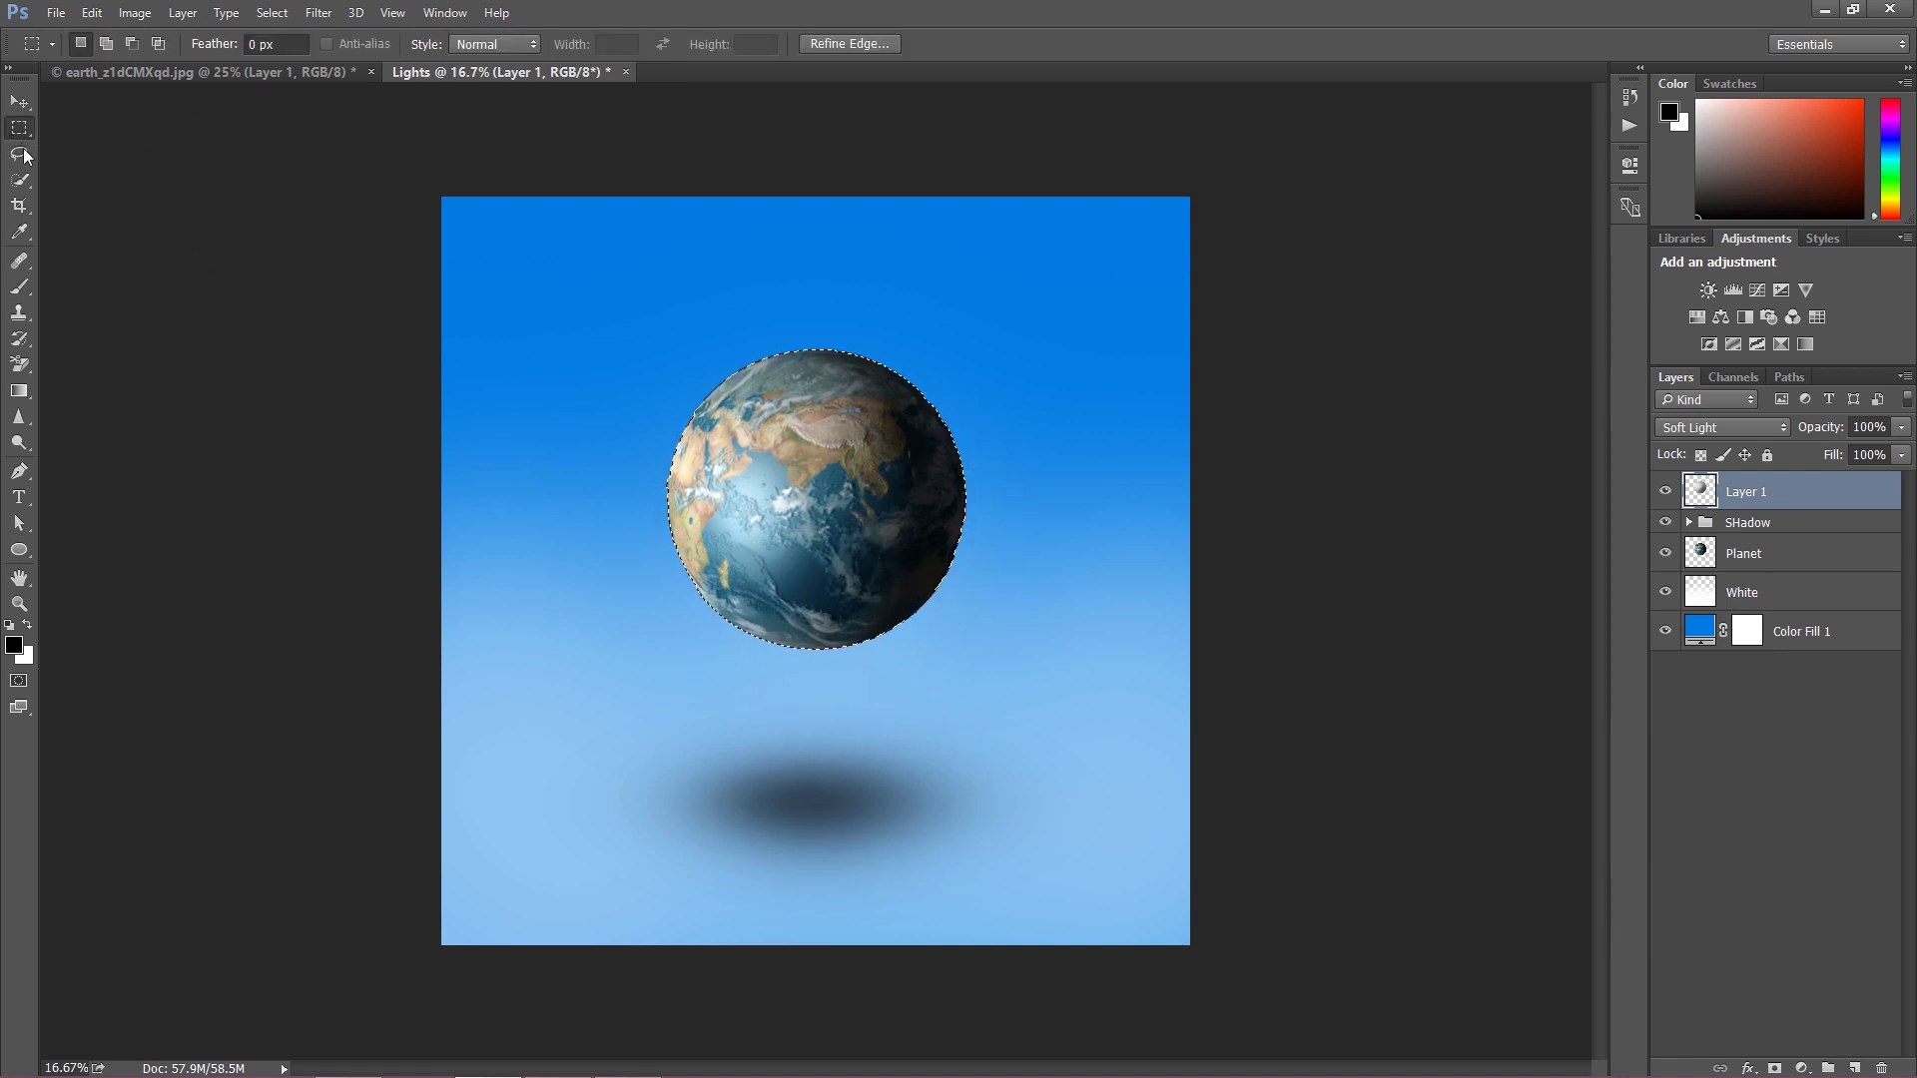
{"action": "left_click", "coordinate": [640, 421]}
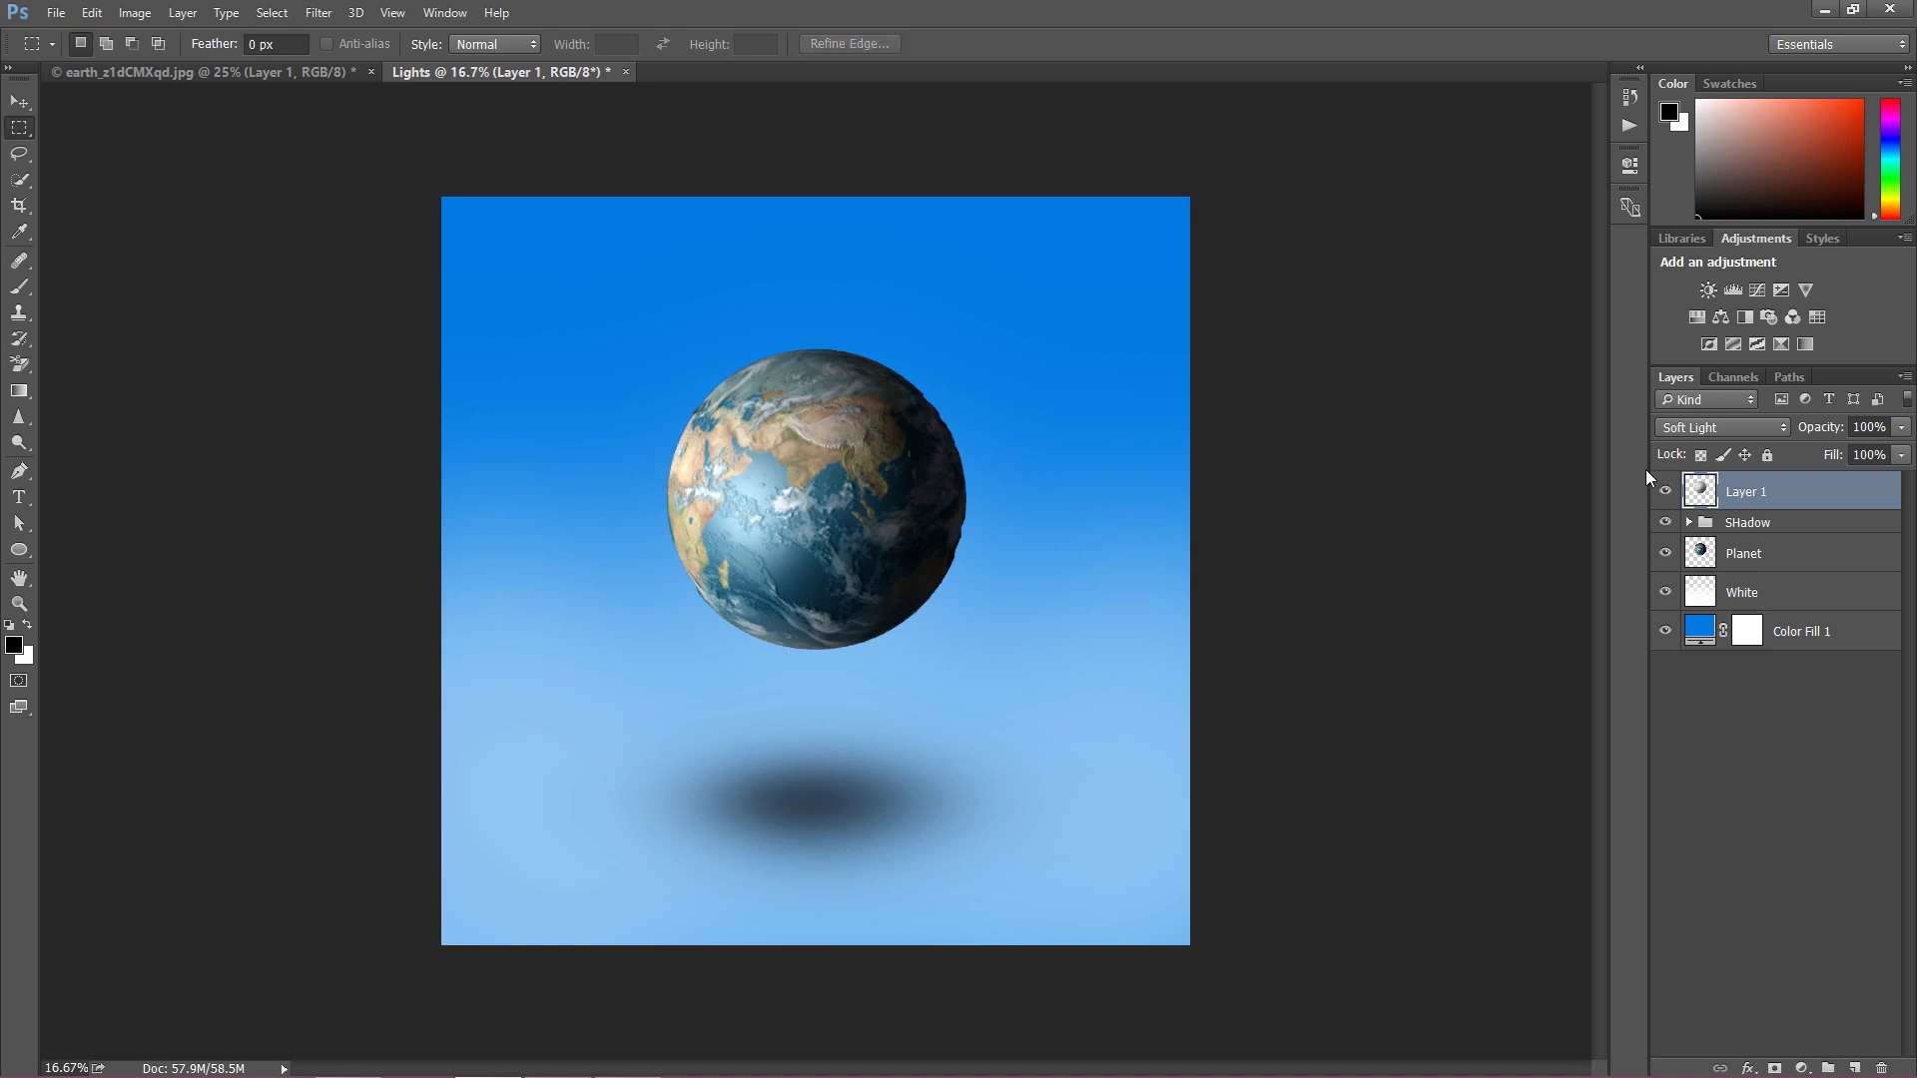
{"action": "left_click", "coordinate": [1710, 428]}
{"action": "left_click", "coordinate": [1709, 446]}
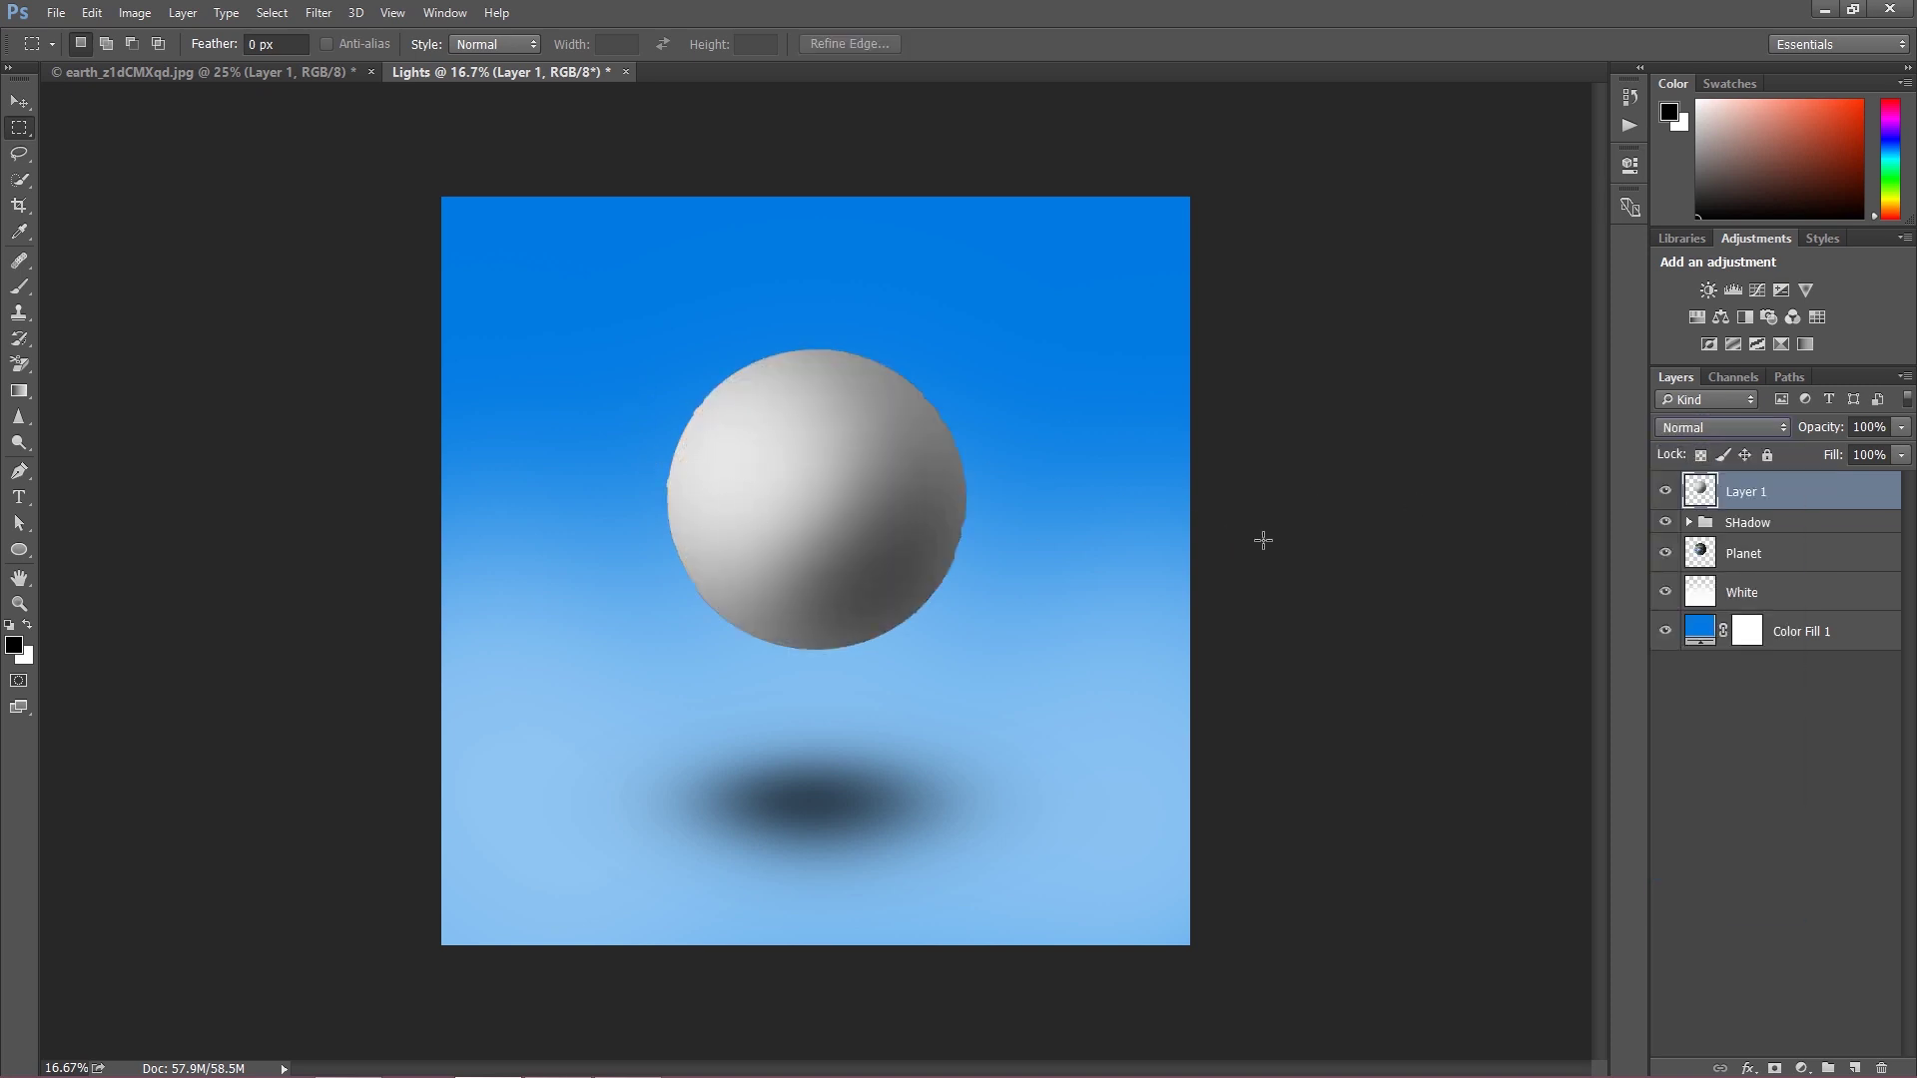
{"action": "left_click", "coordinate": [1689, 430]}
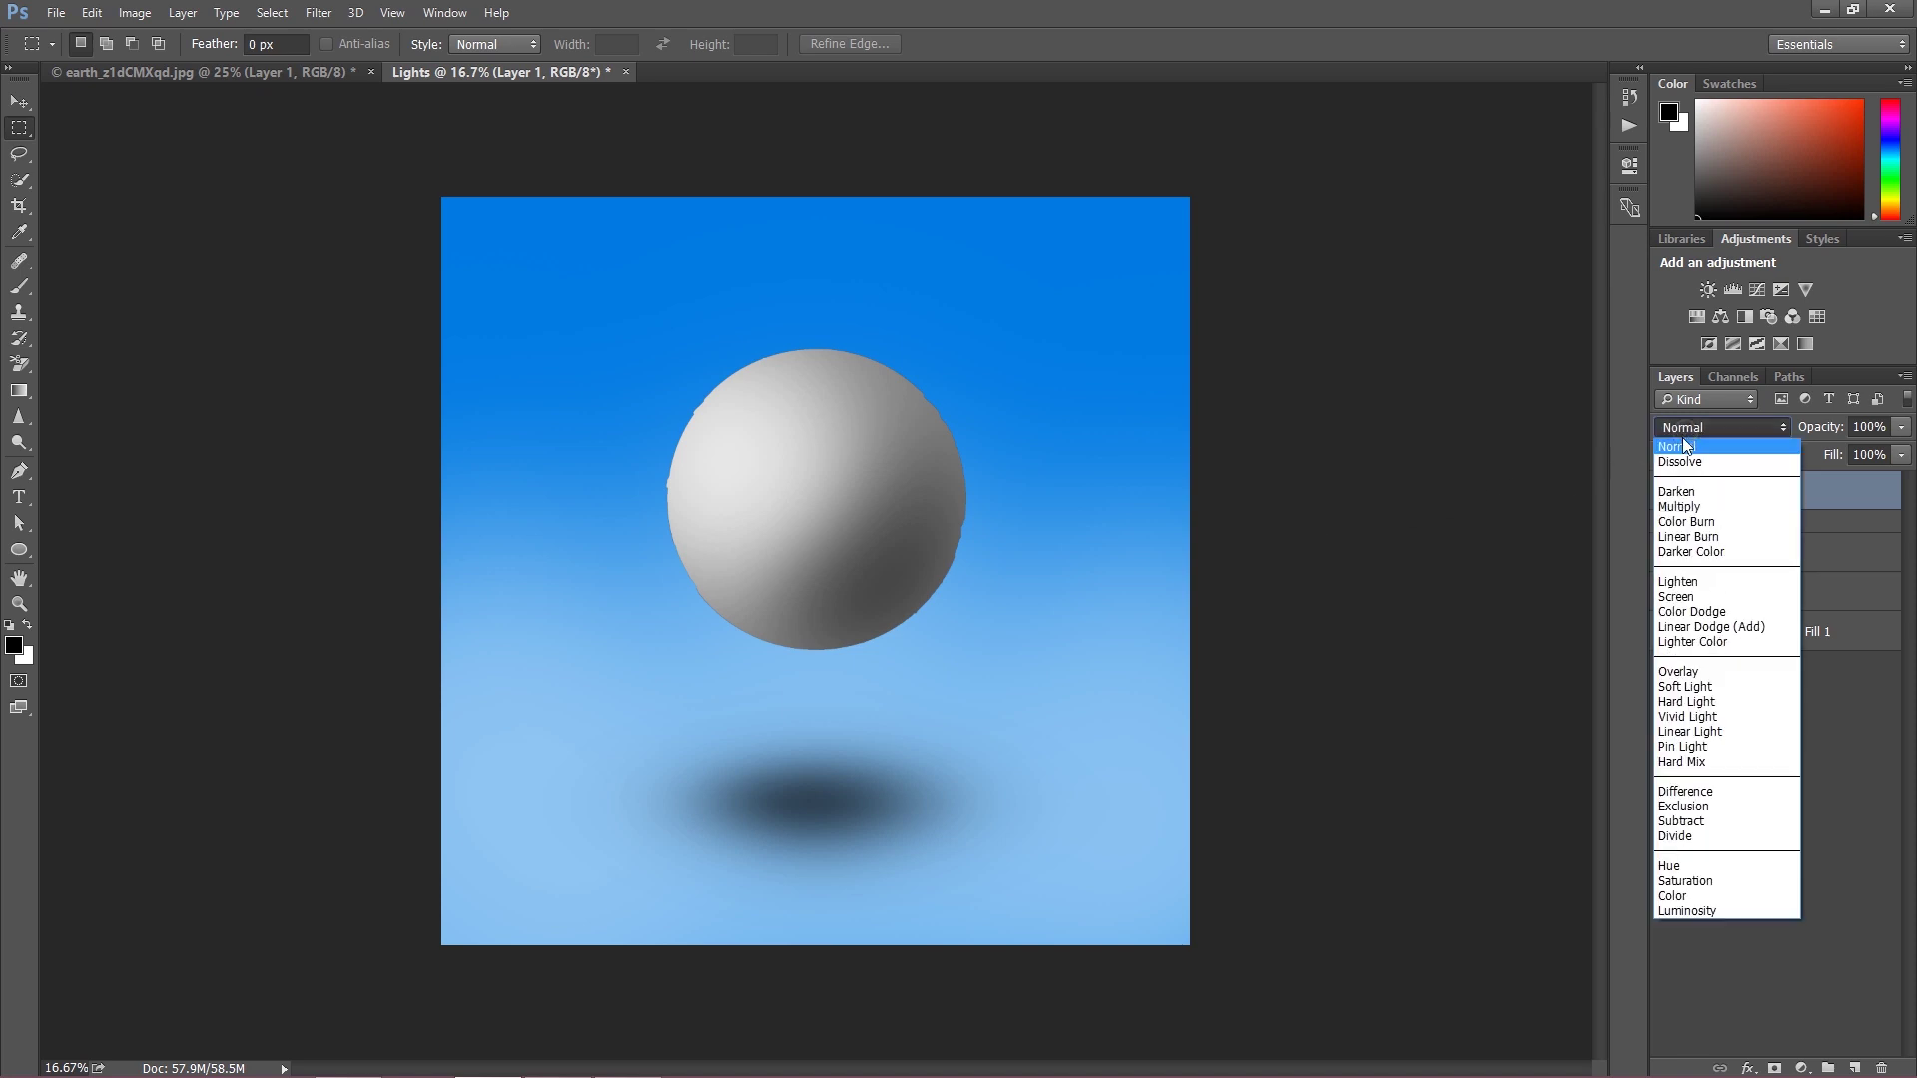
{"action": "left_click", "coordinate": [1688, 674]}
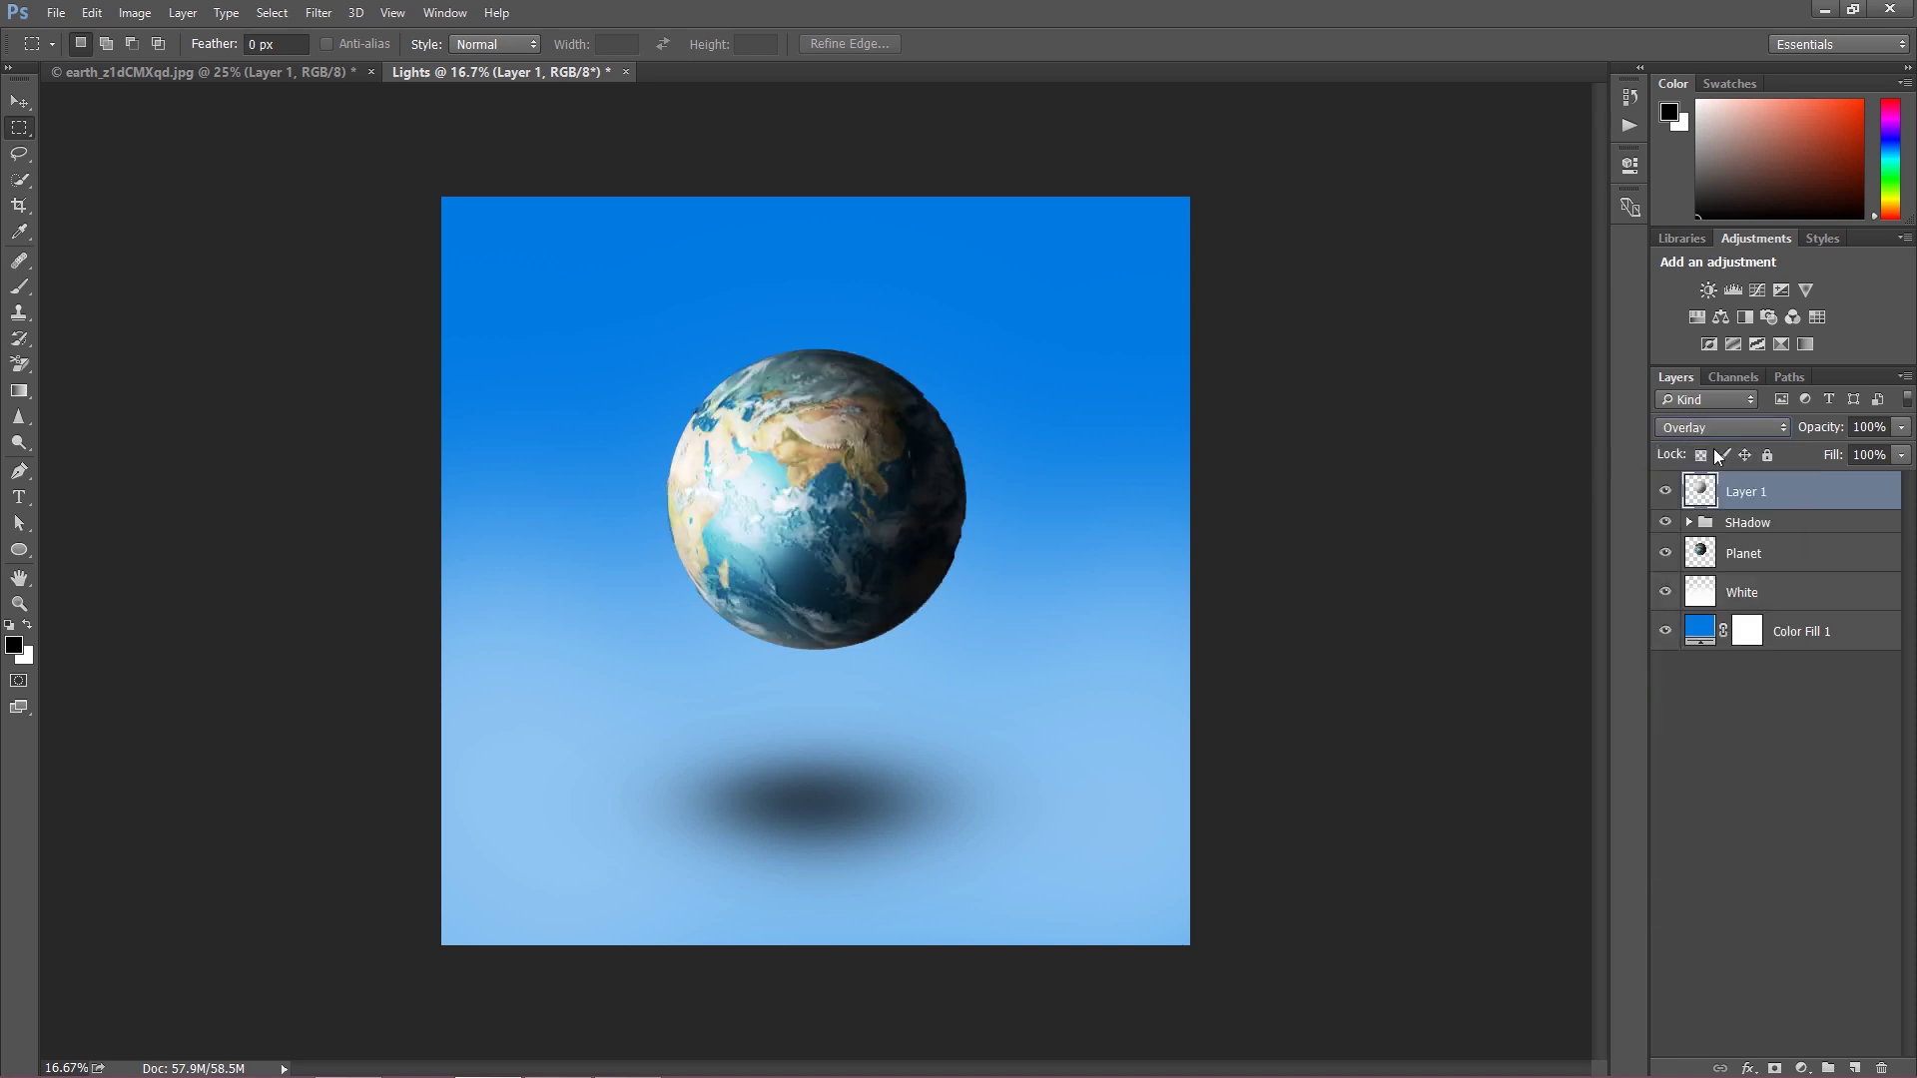
Return Layer 1 to Soft Light and toggle its visibility to compare the shading.
{"action": "left_click", "coordinate": [1692, 430]}
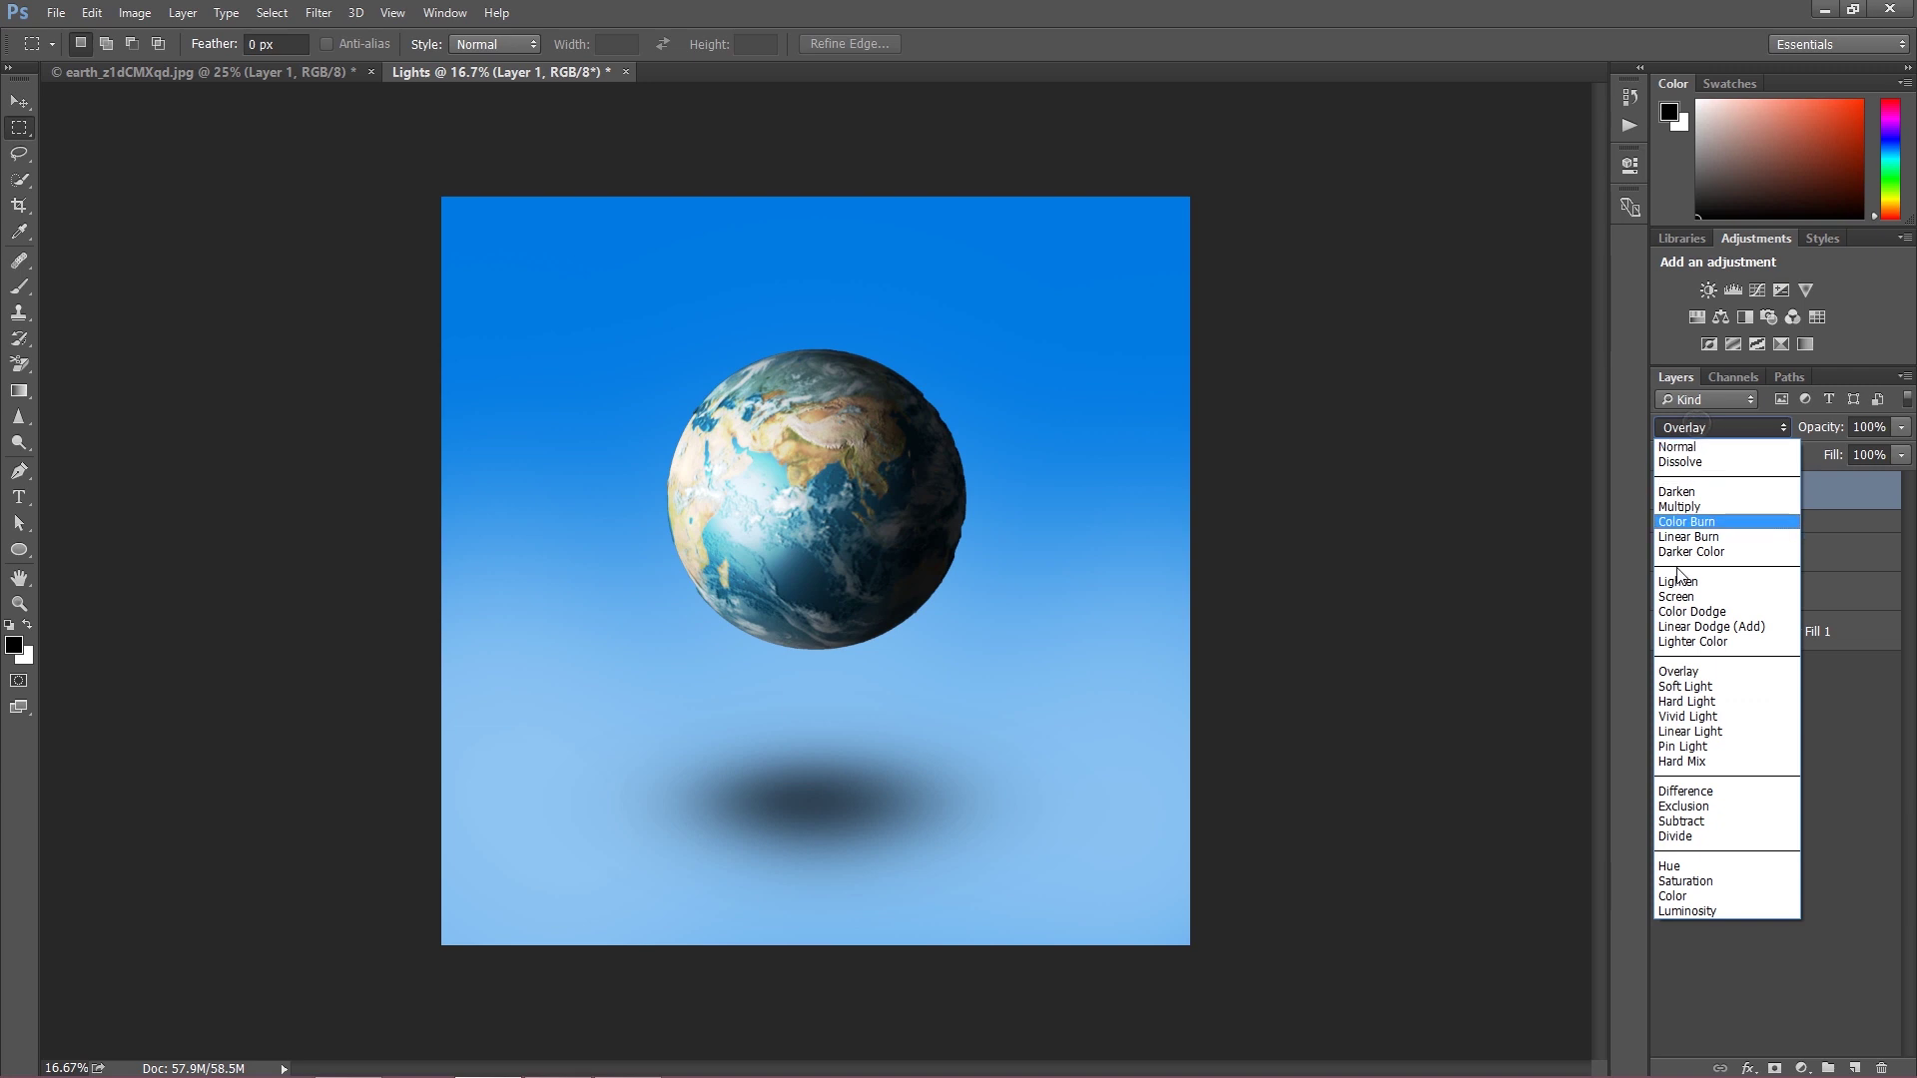
{"action": "left_click", "coordinate": [1668, 690]}
{"action": "left_click", "coordinate": [1665, 495]}
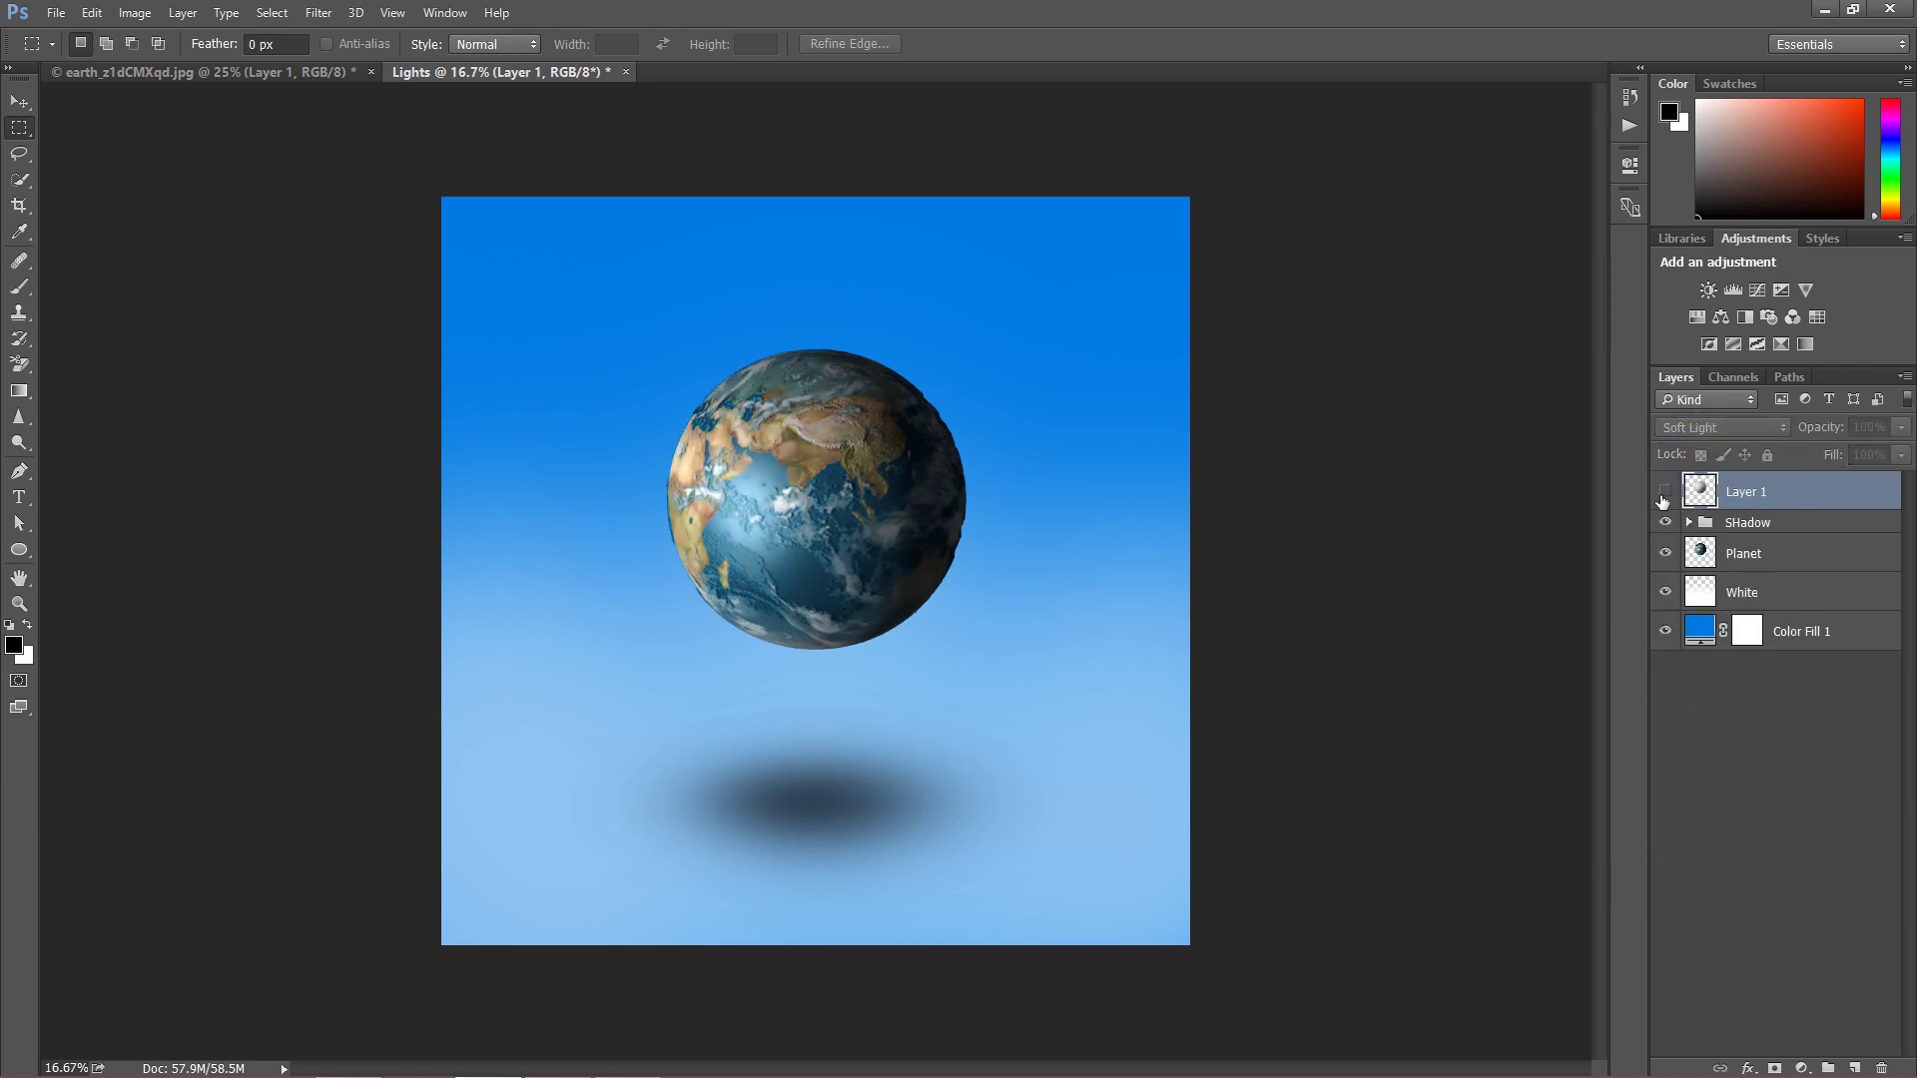
{"action": "left_click", "coordinate": [1666, 494]}
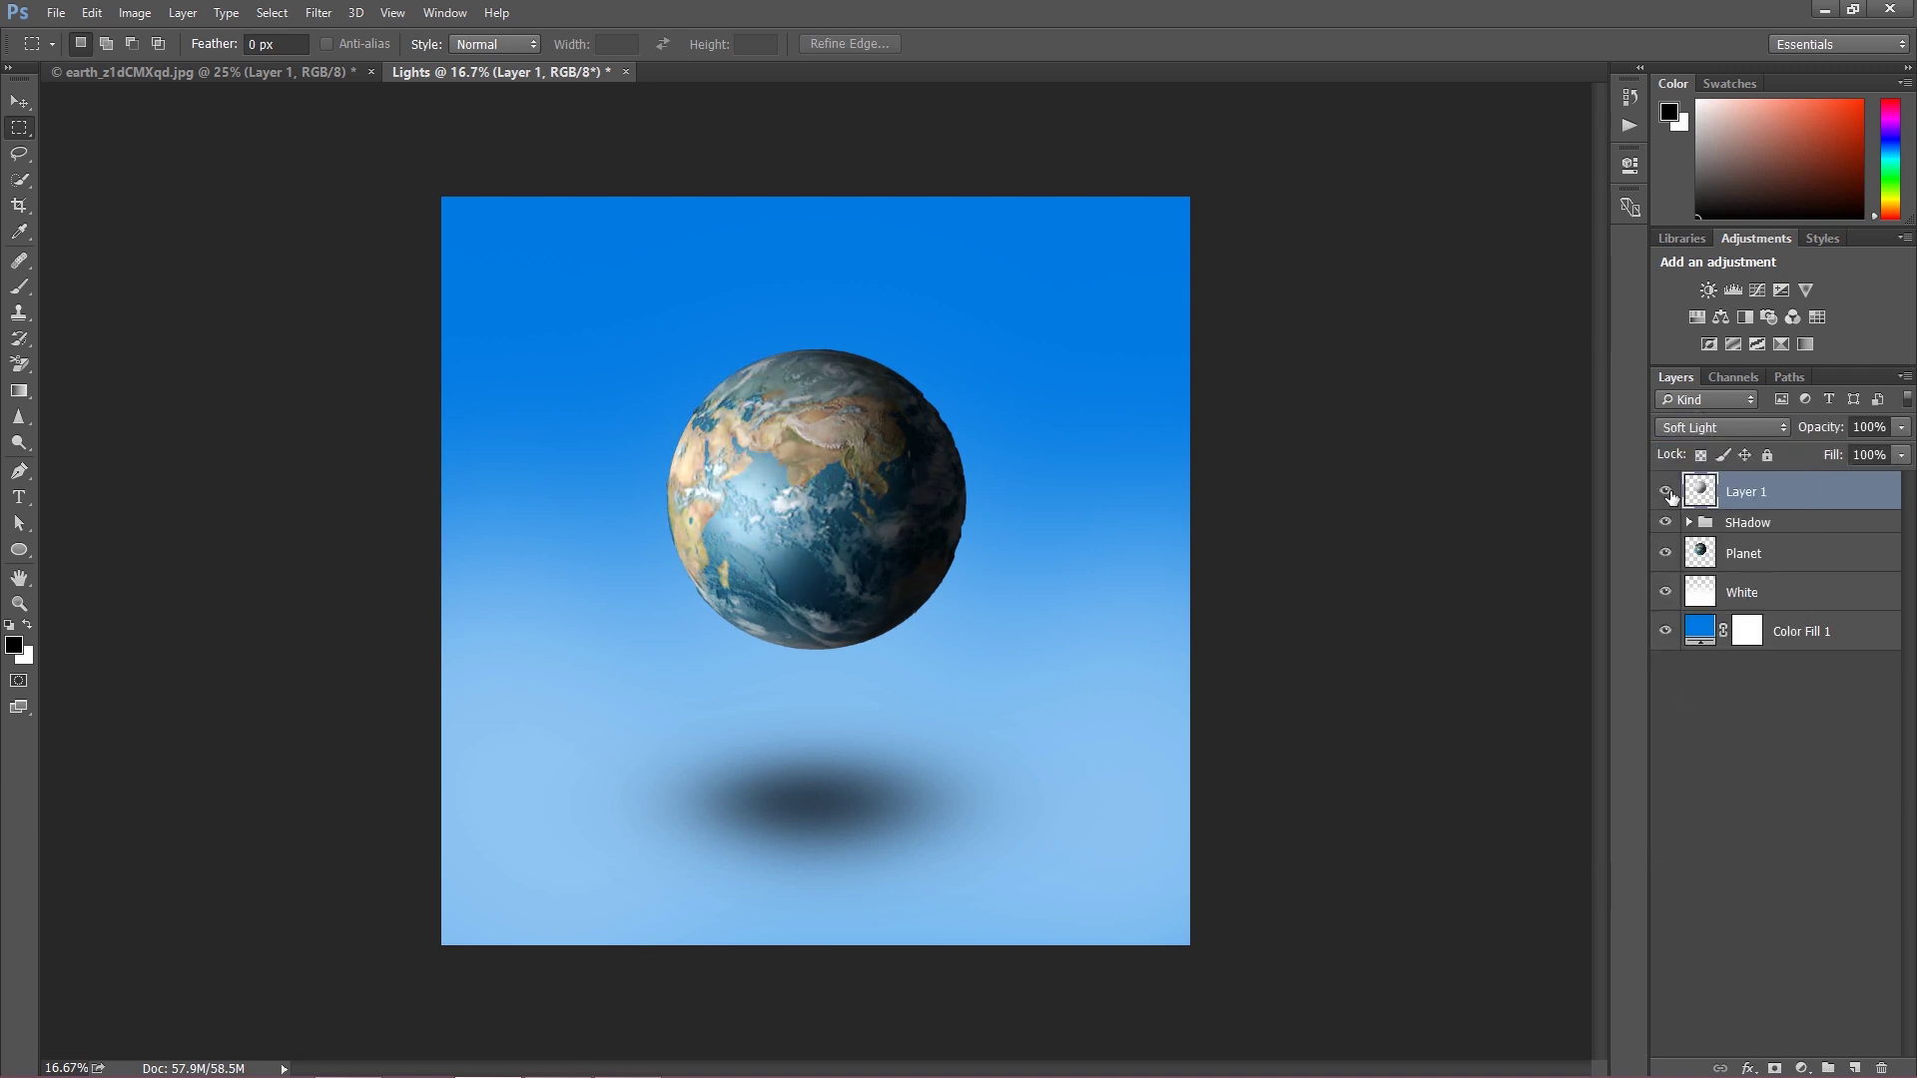
{"action": "left_click", "coordinate": [1666, 494]}
Select the SHadow group and move it to the right.
{"action": "left_click", "coordinate": [19, 99]}
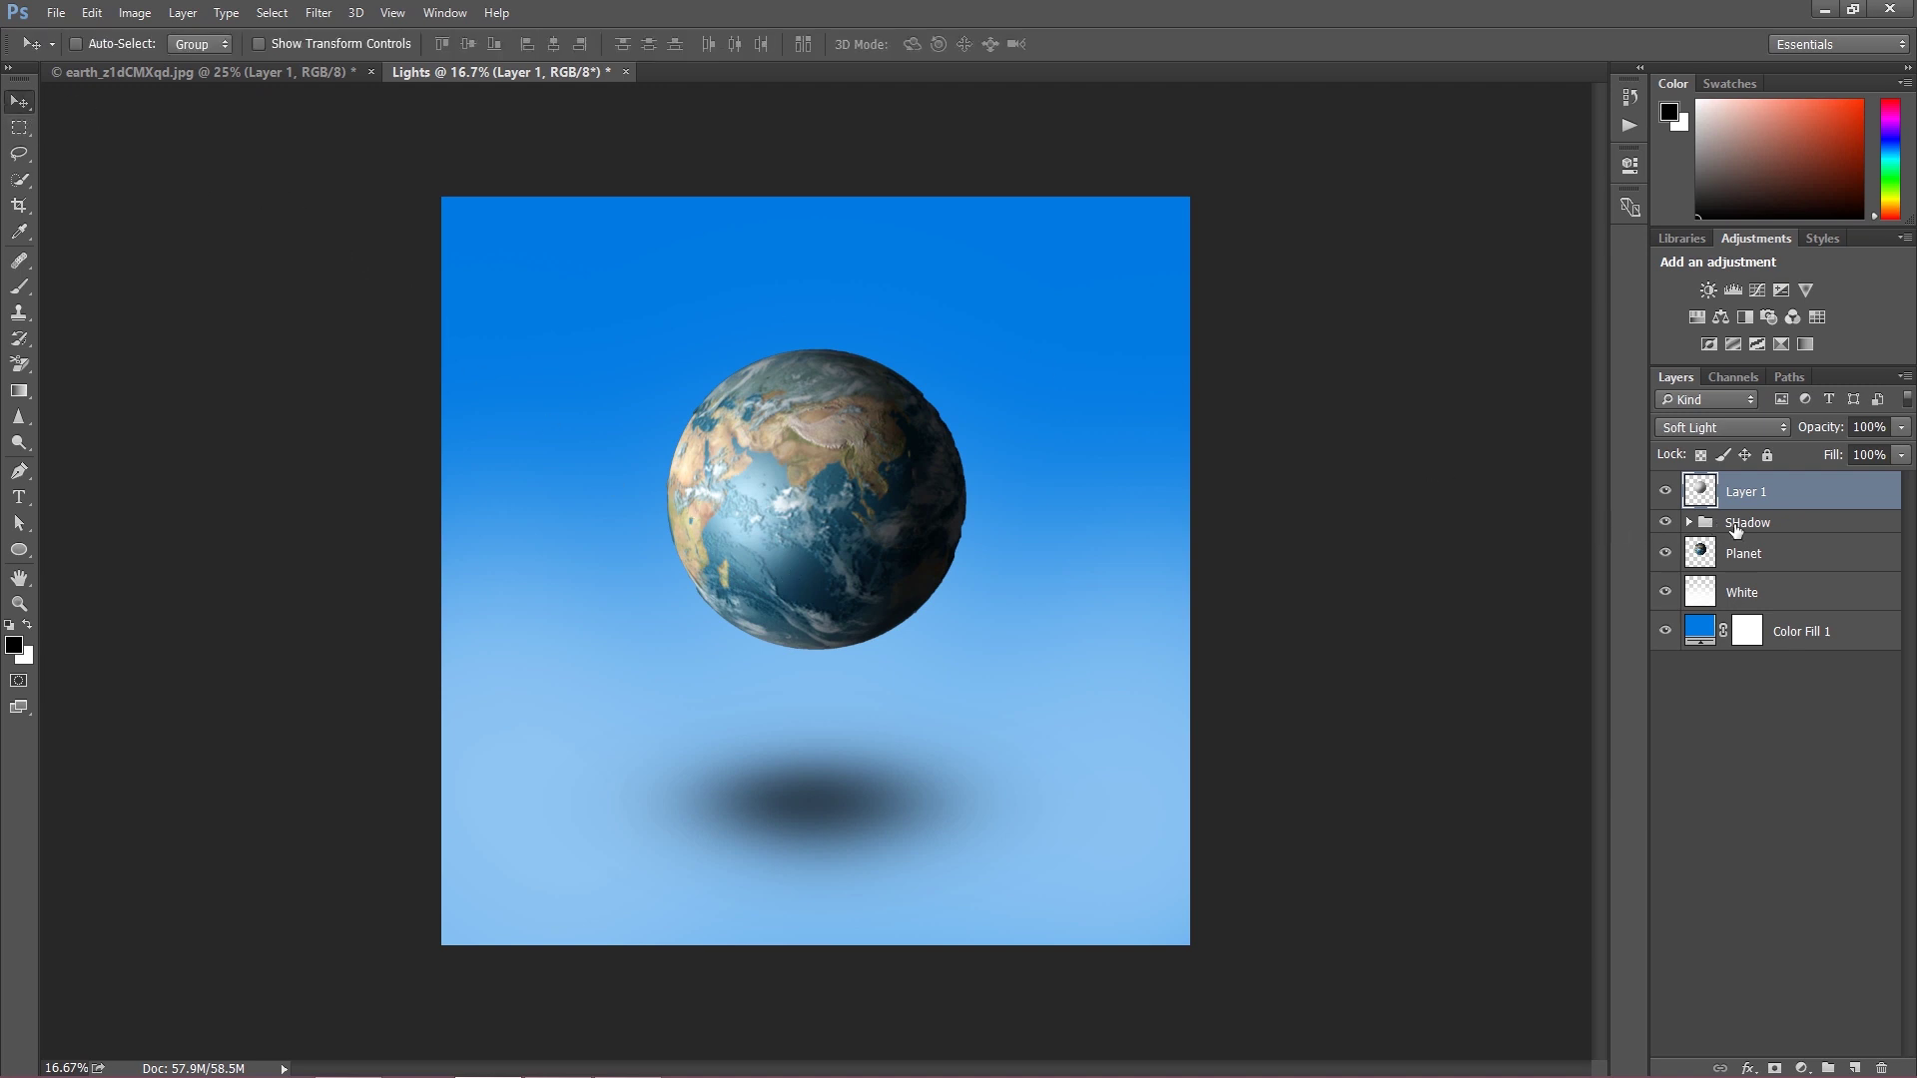
{"action": "left_click", "coordinate": [1736, 528]}
{"action": "left_click_drag", "start_coordinate": [804, 790], "coordinate": [931, 790]}
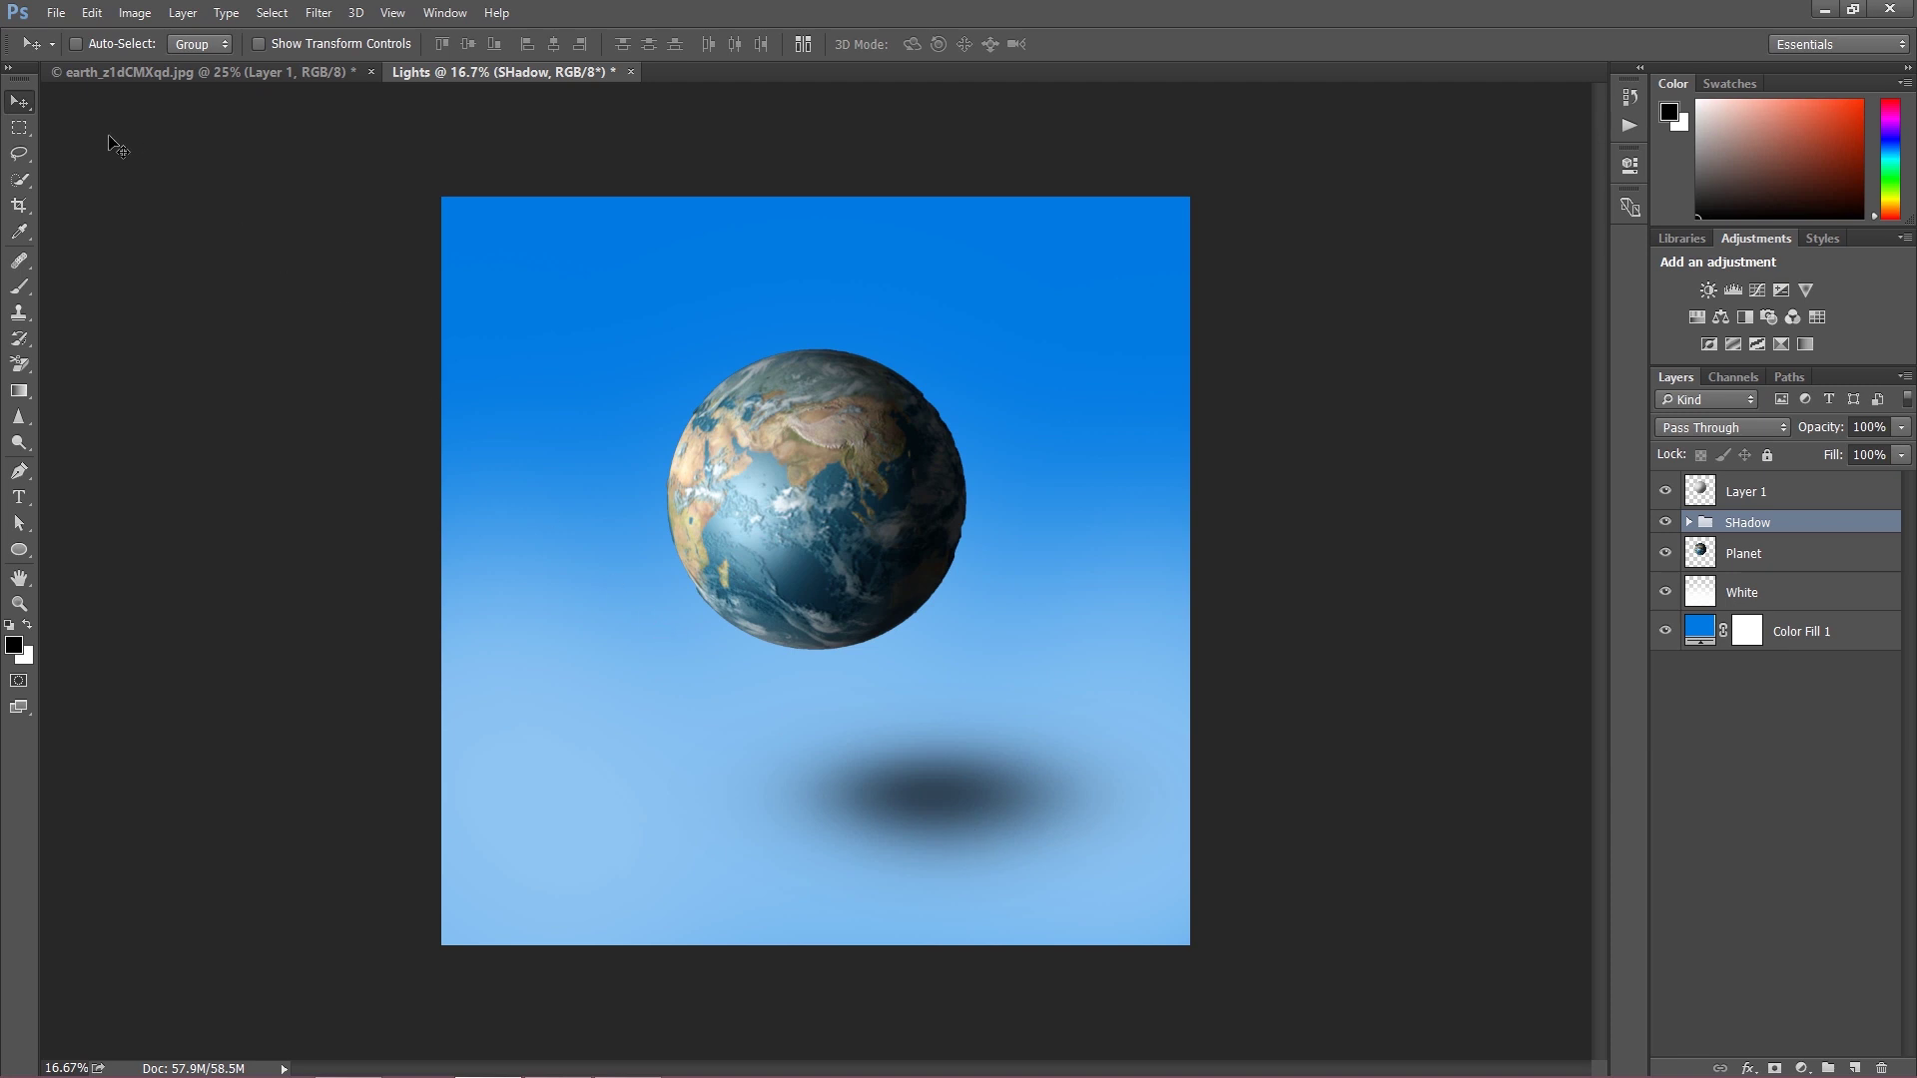
Free Transform the shadow into a flatter, slanted ellipse and apply it.
{"action": "left_click", "coordinate": [19, 127]}
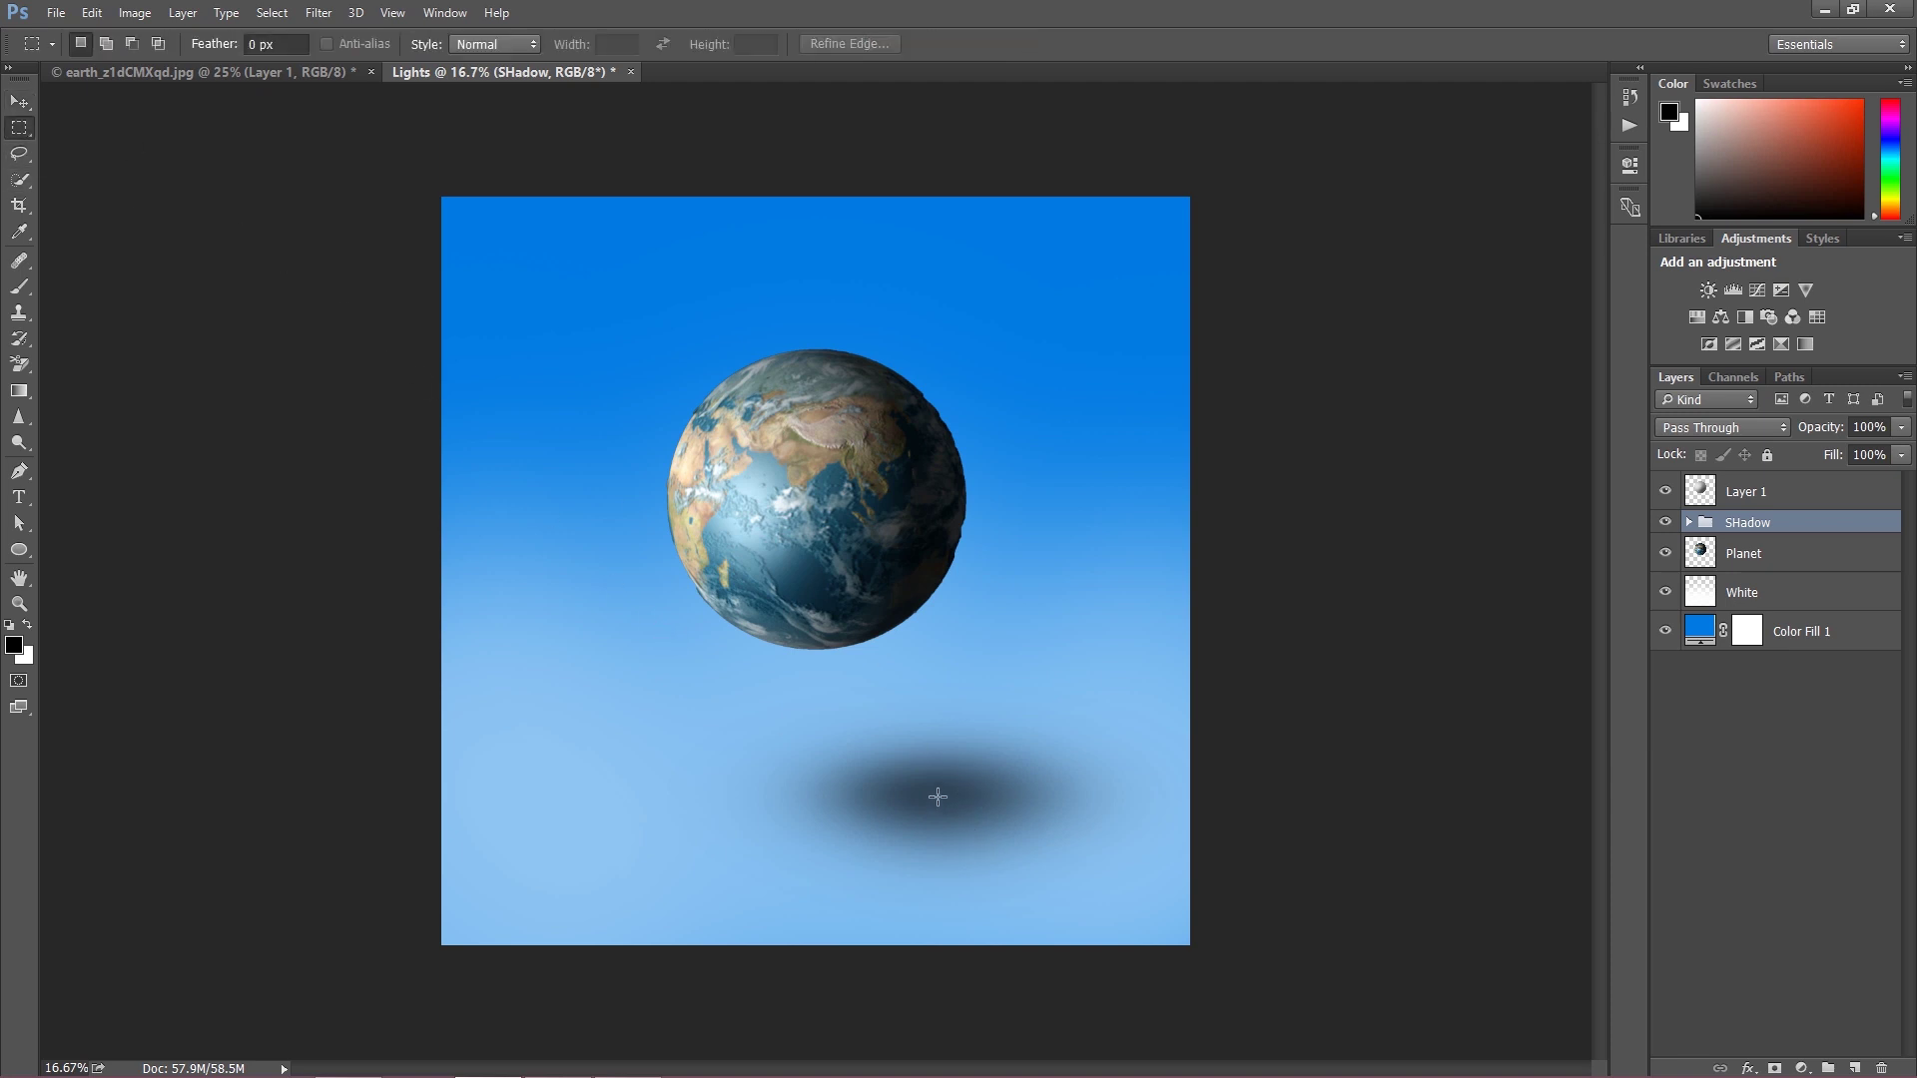
{"action": "right_click", "coordinate": [938, 797]}
{"action": "left_click", "coordinate": [1006, 626]}
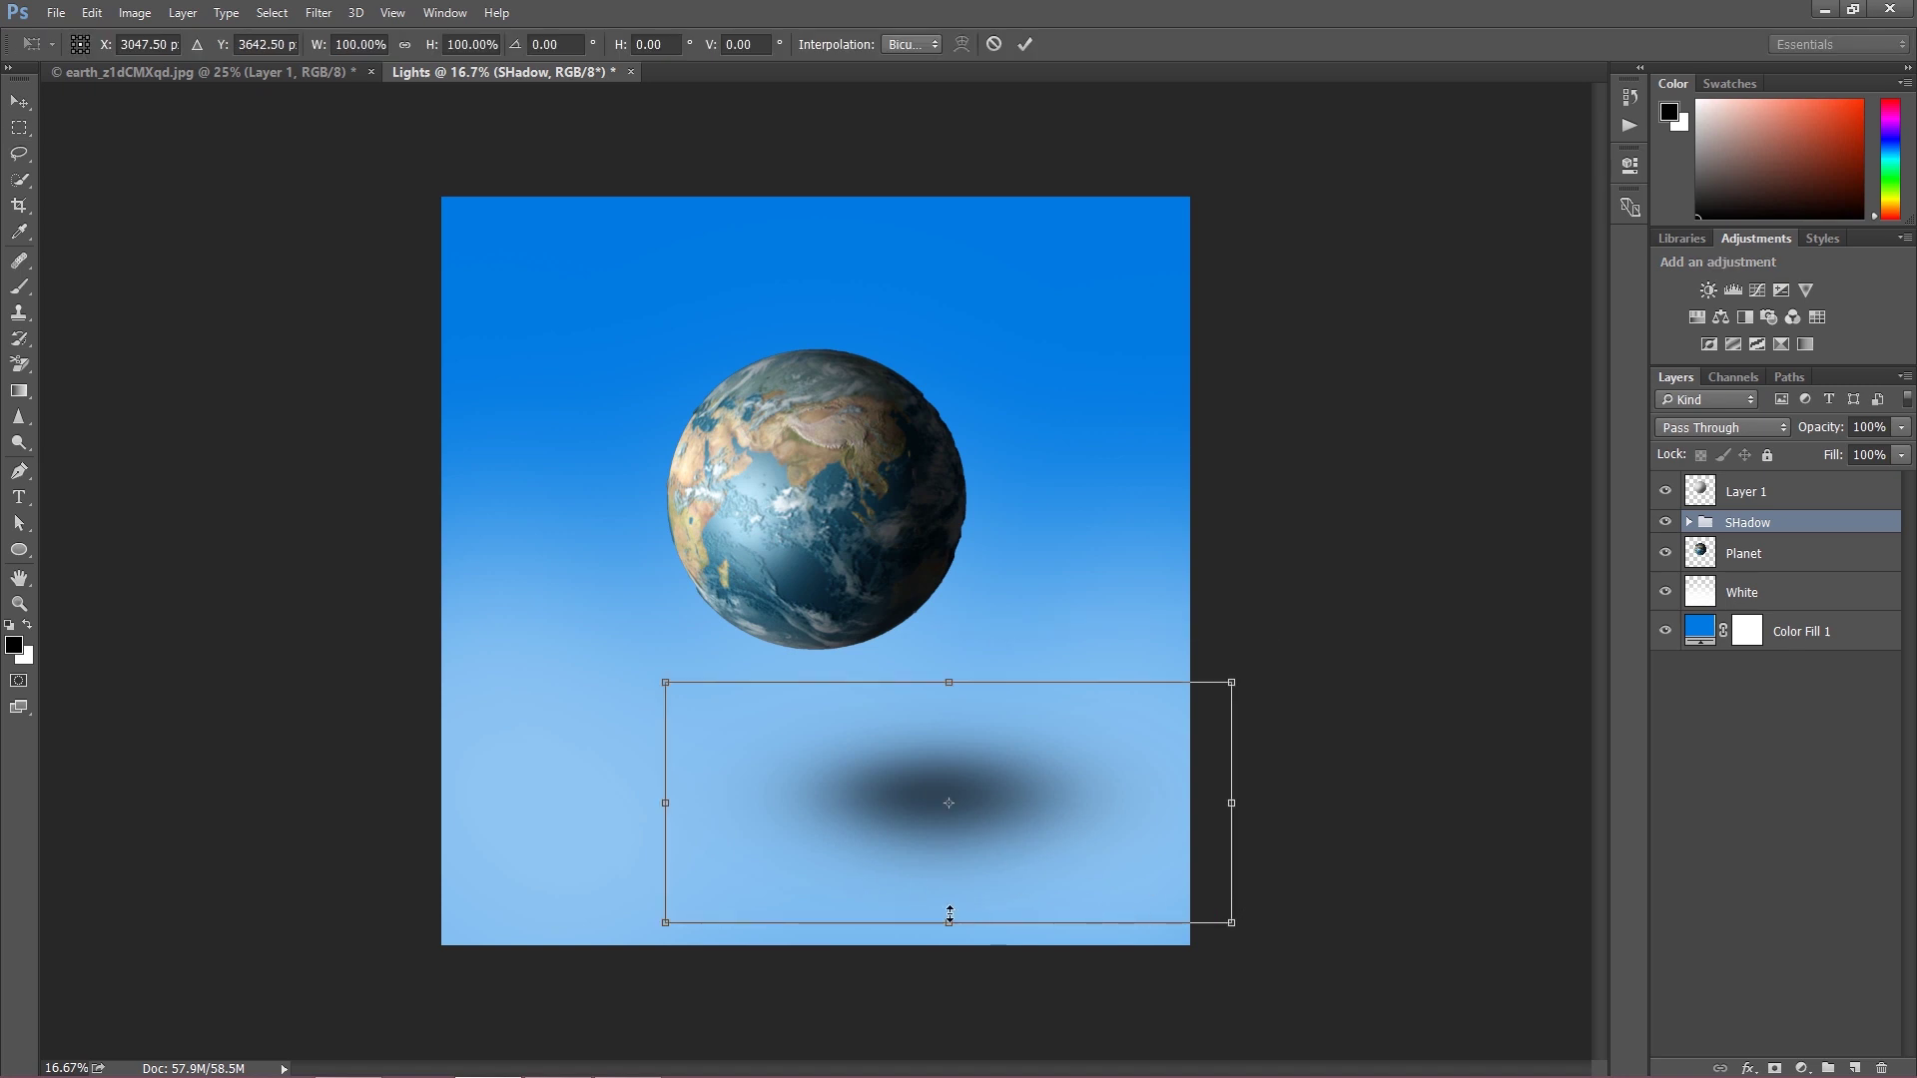
{"action": "left_click_drag", "start_coordinate": [948, 917], "coordinate": [948, 895]}
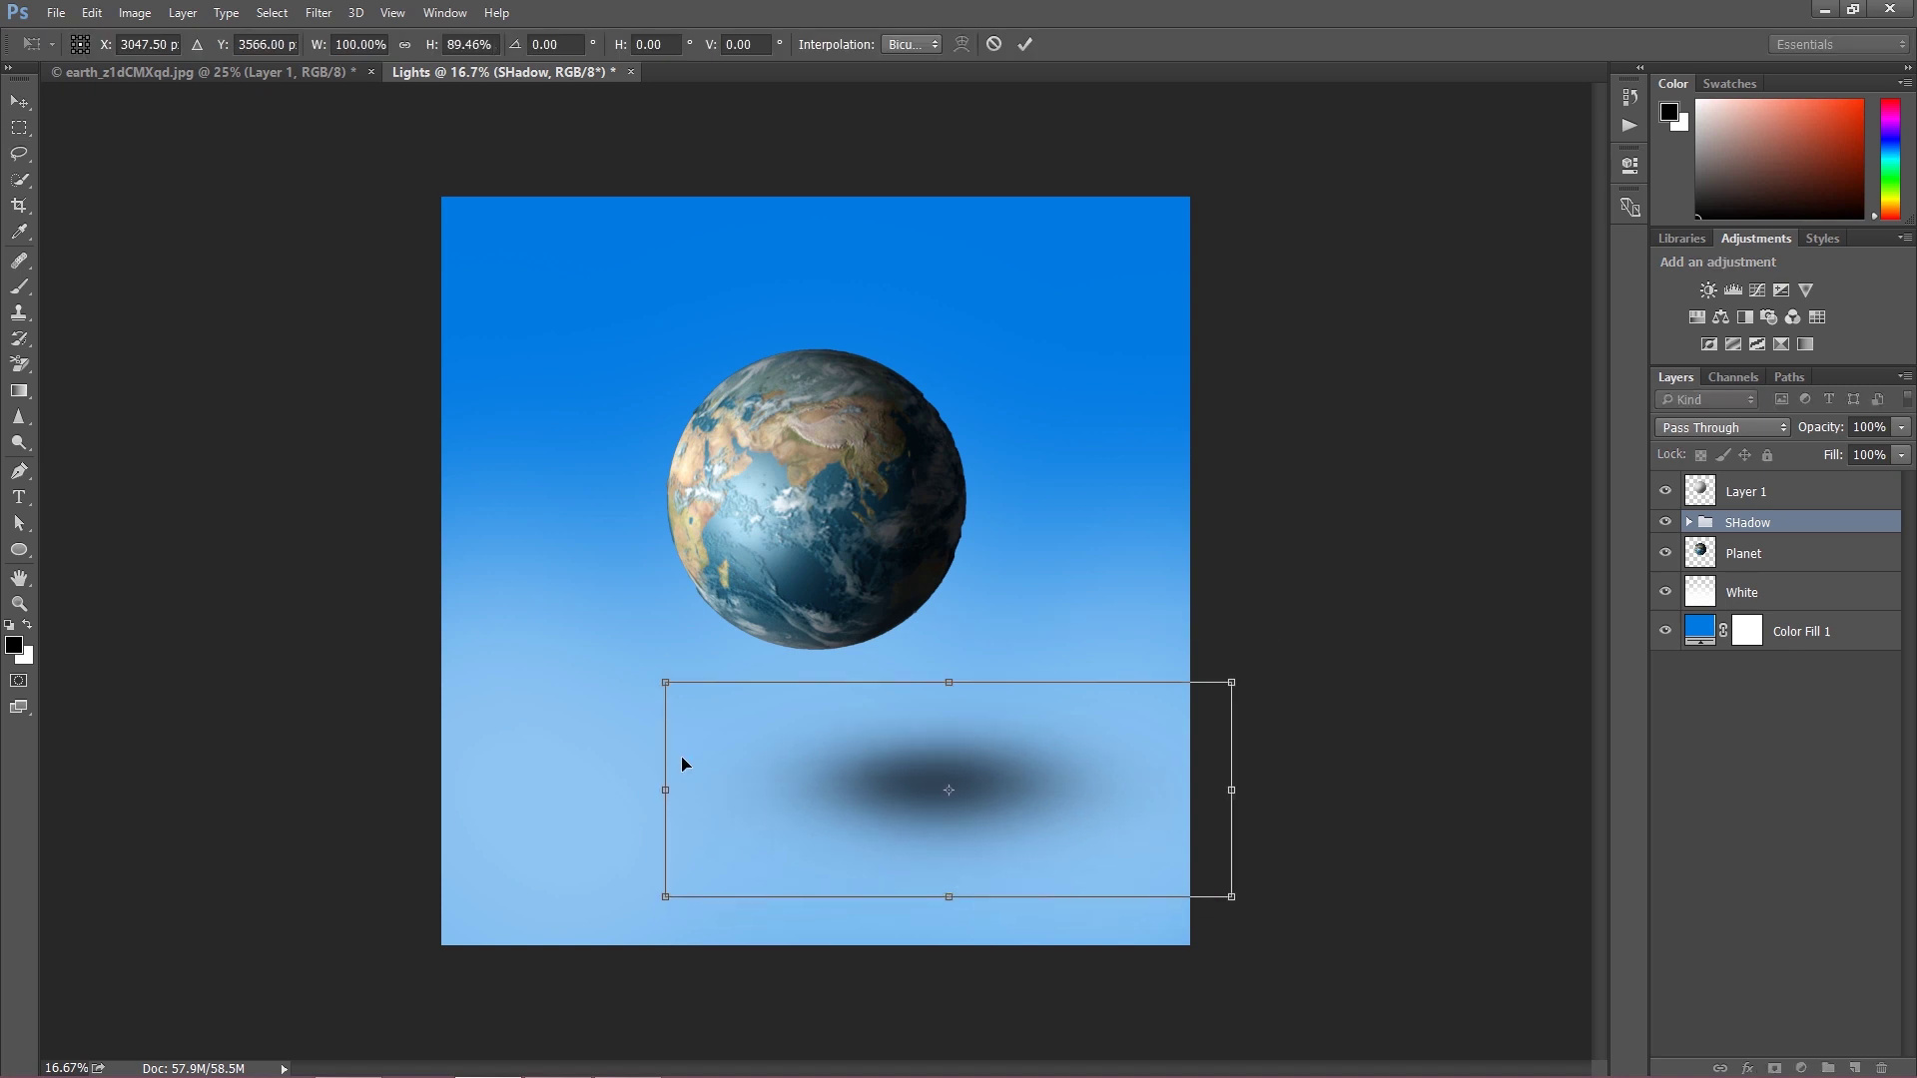
{"action": "left_click_drag", "start_coordinate": [667, 894], "coordinate": [672, 878]}
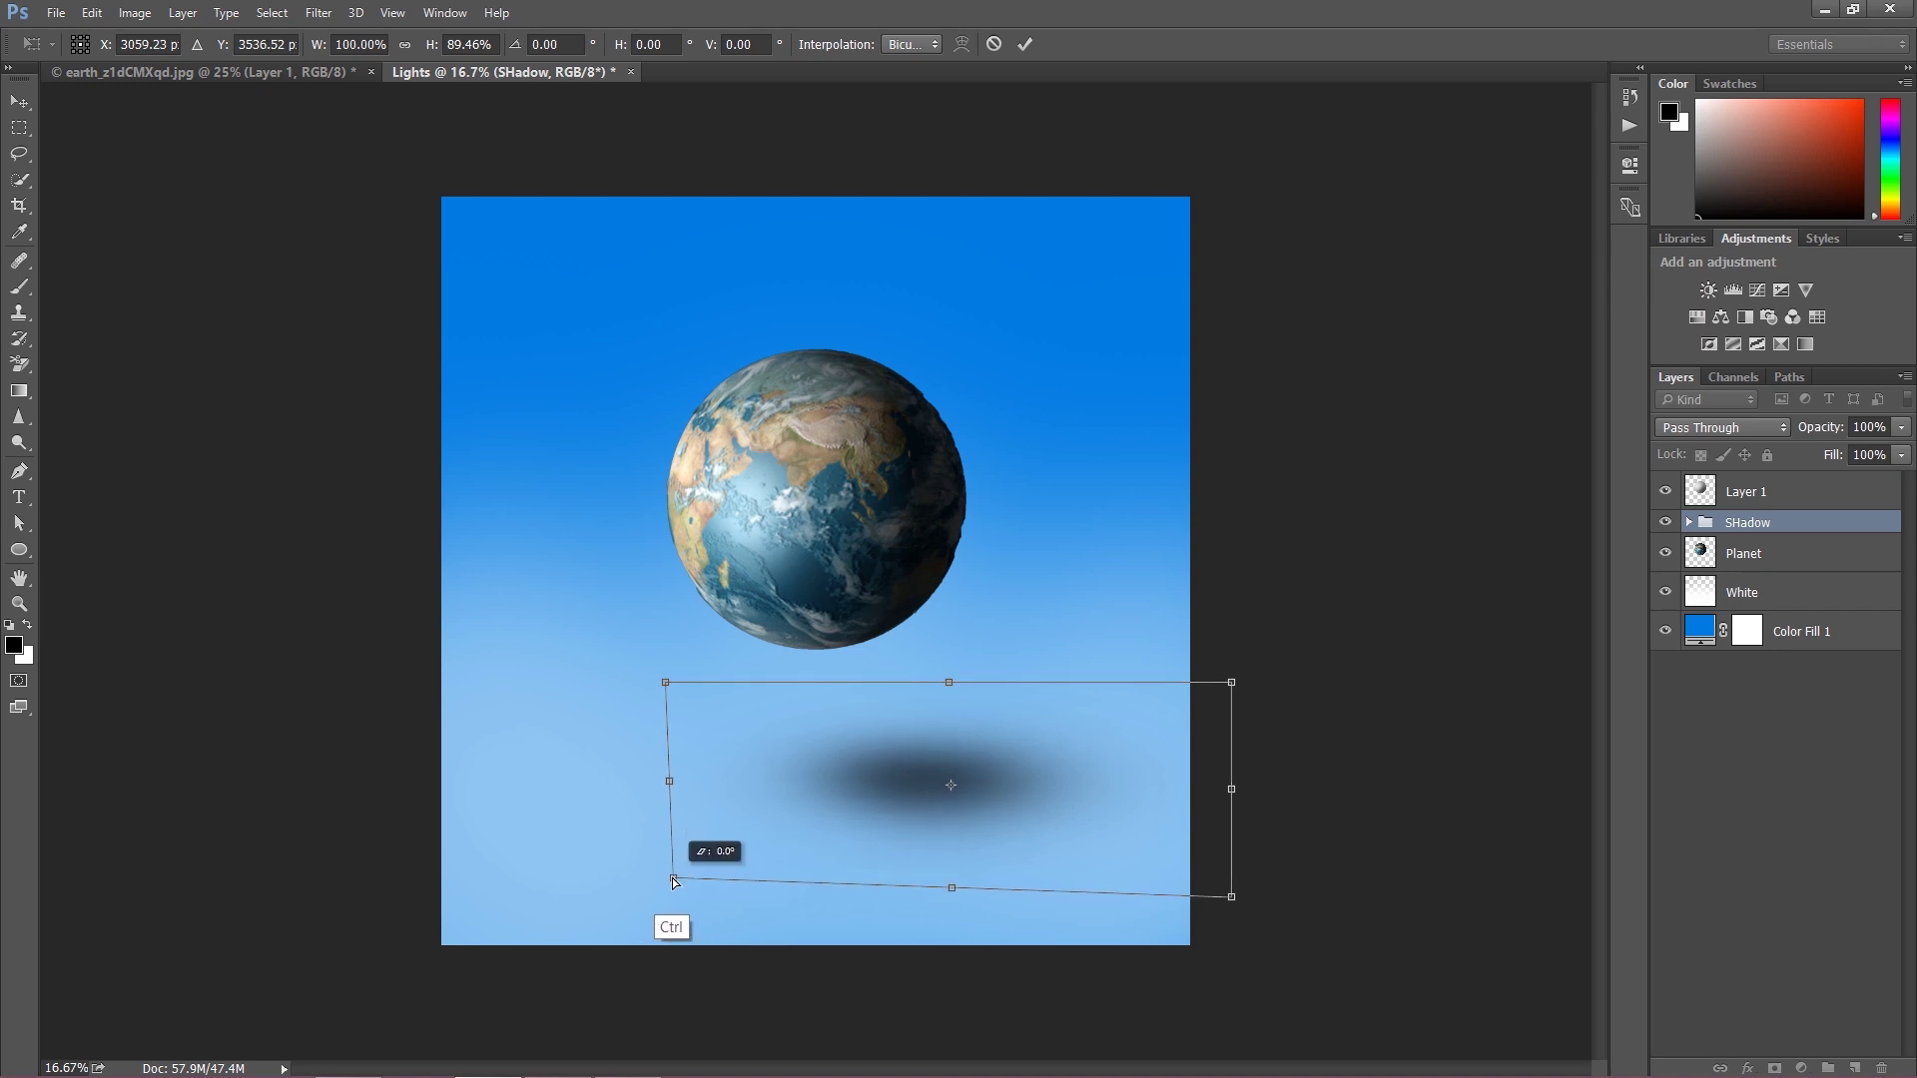
{"action": "left_click_drag", "start_coordinate": [1231, 895], "coordinate": [1311, 968]}
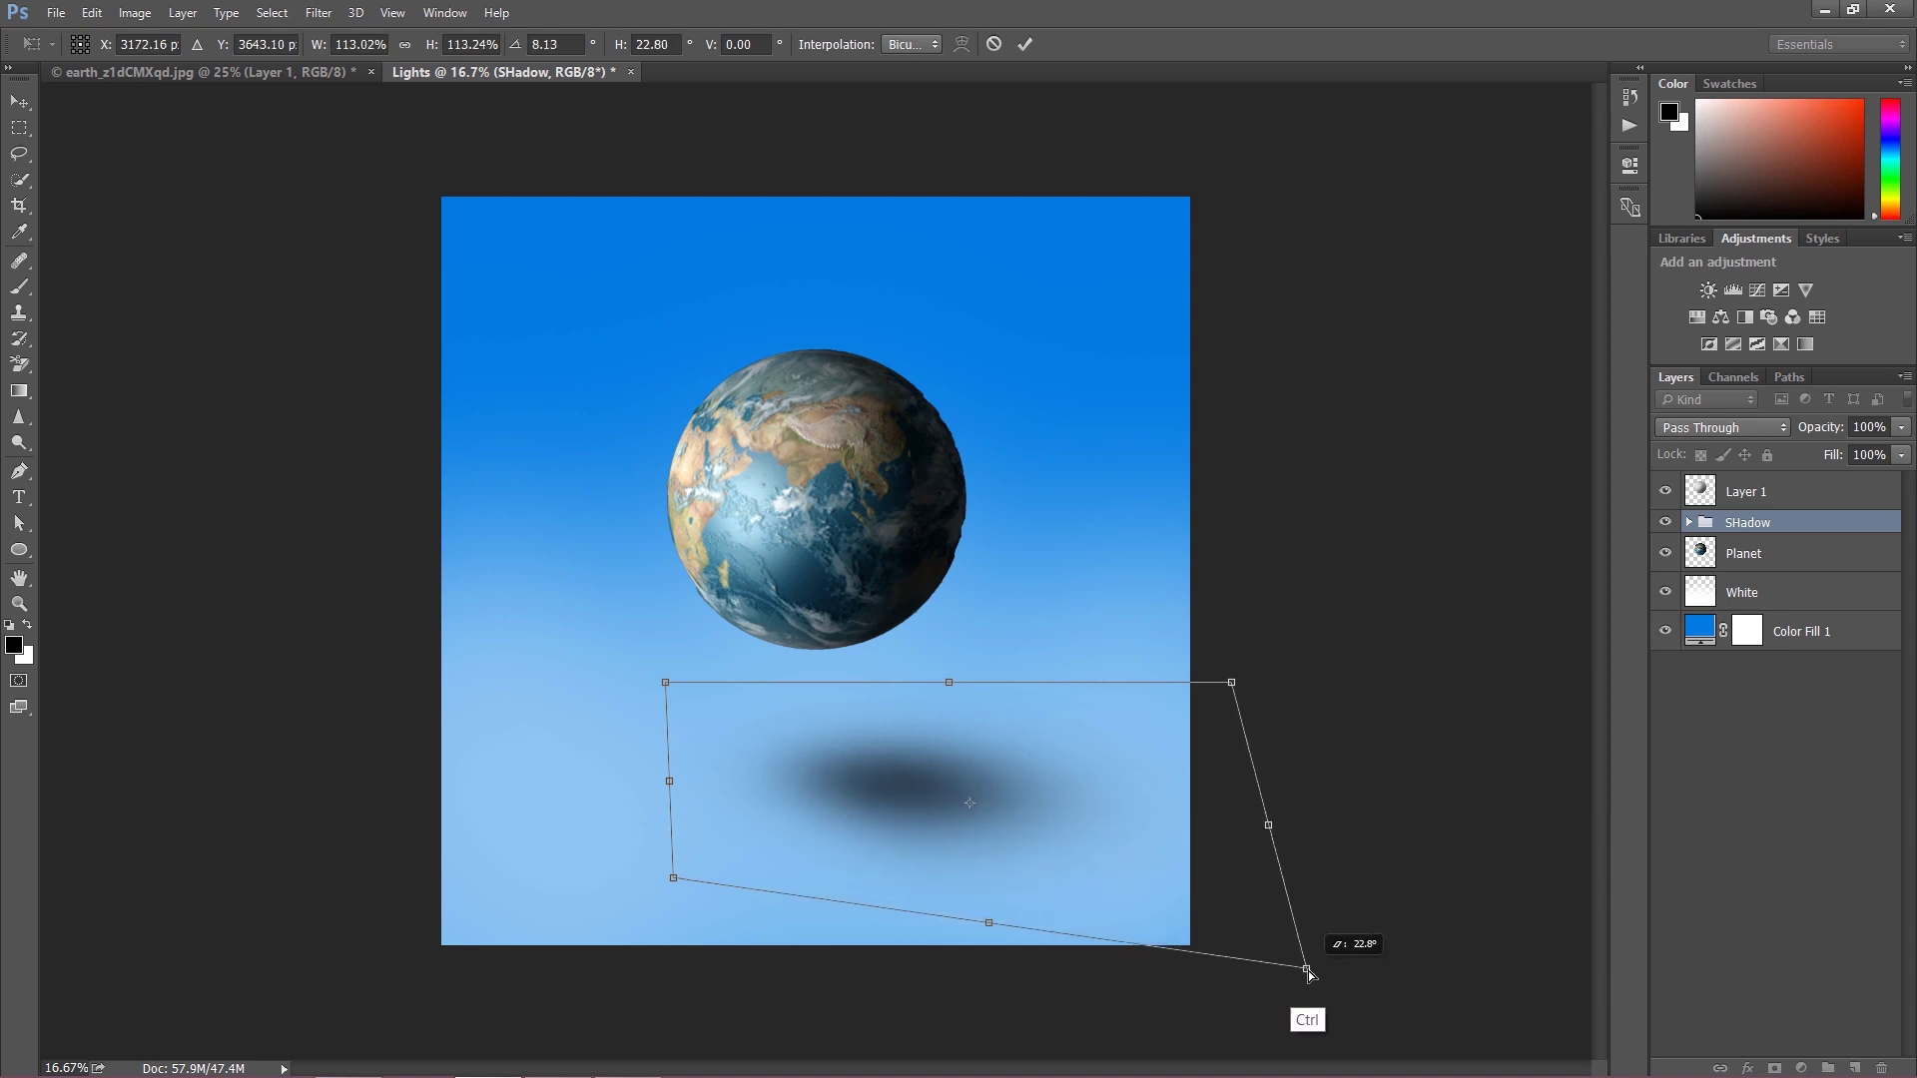
{"action": "left_click", "coordinate": [20, 128]}
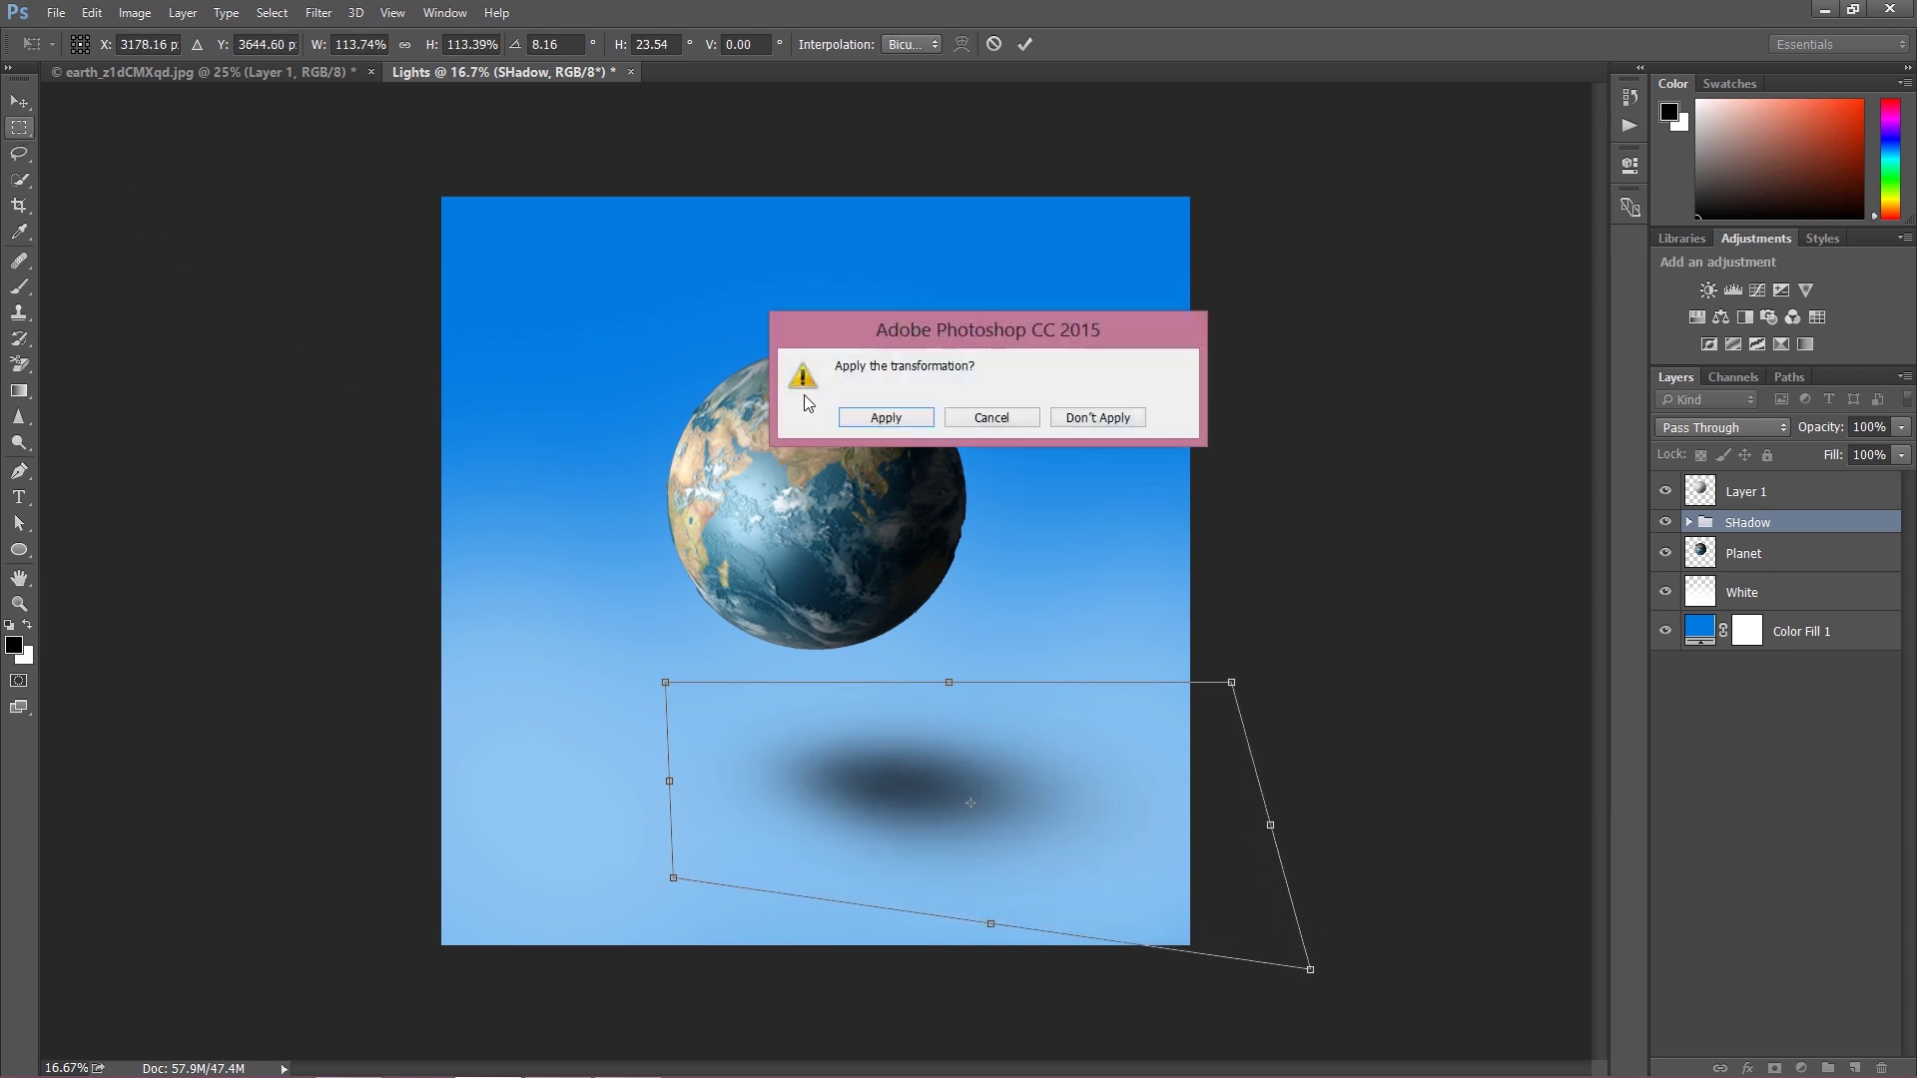
{"action": "left_click", "coordinate": [877, 416]}
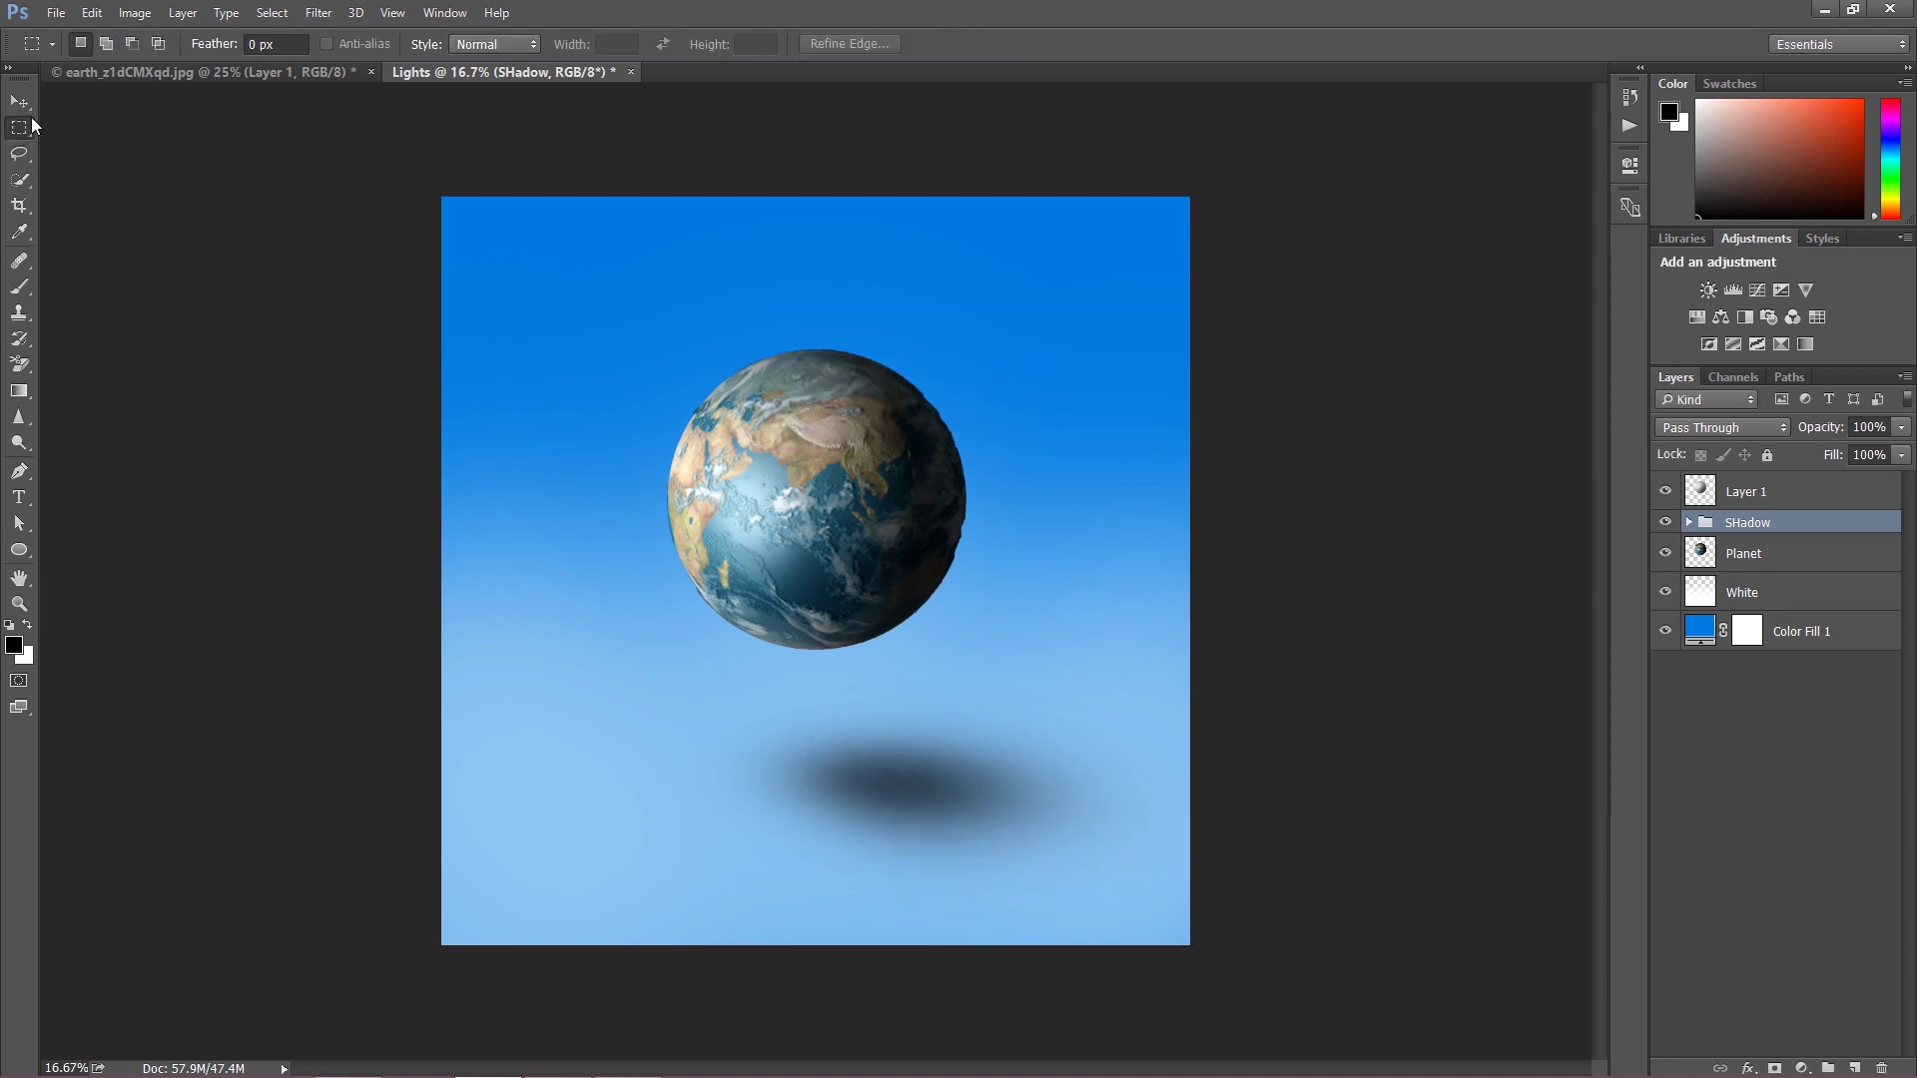
{"action": "key", "text": "v"}
Drag the SHadow group around to settle it lower right beneath the globe.
{"action": "mouse_move", "coordinate": [900, 766]}
{"action": "left_mouse_down"}
{"action": "mouse_move", "coordinate": [933, 790]}
{"action": "mouse_move", "coordinate": [933, 771]}
{"action": "left_mouse_up"}
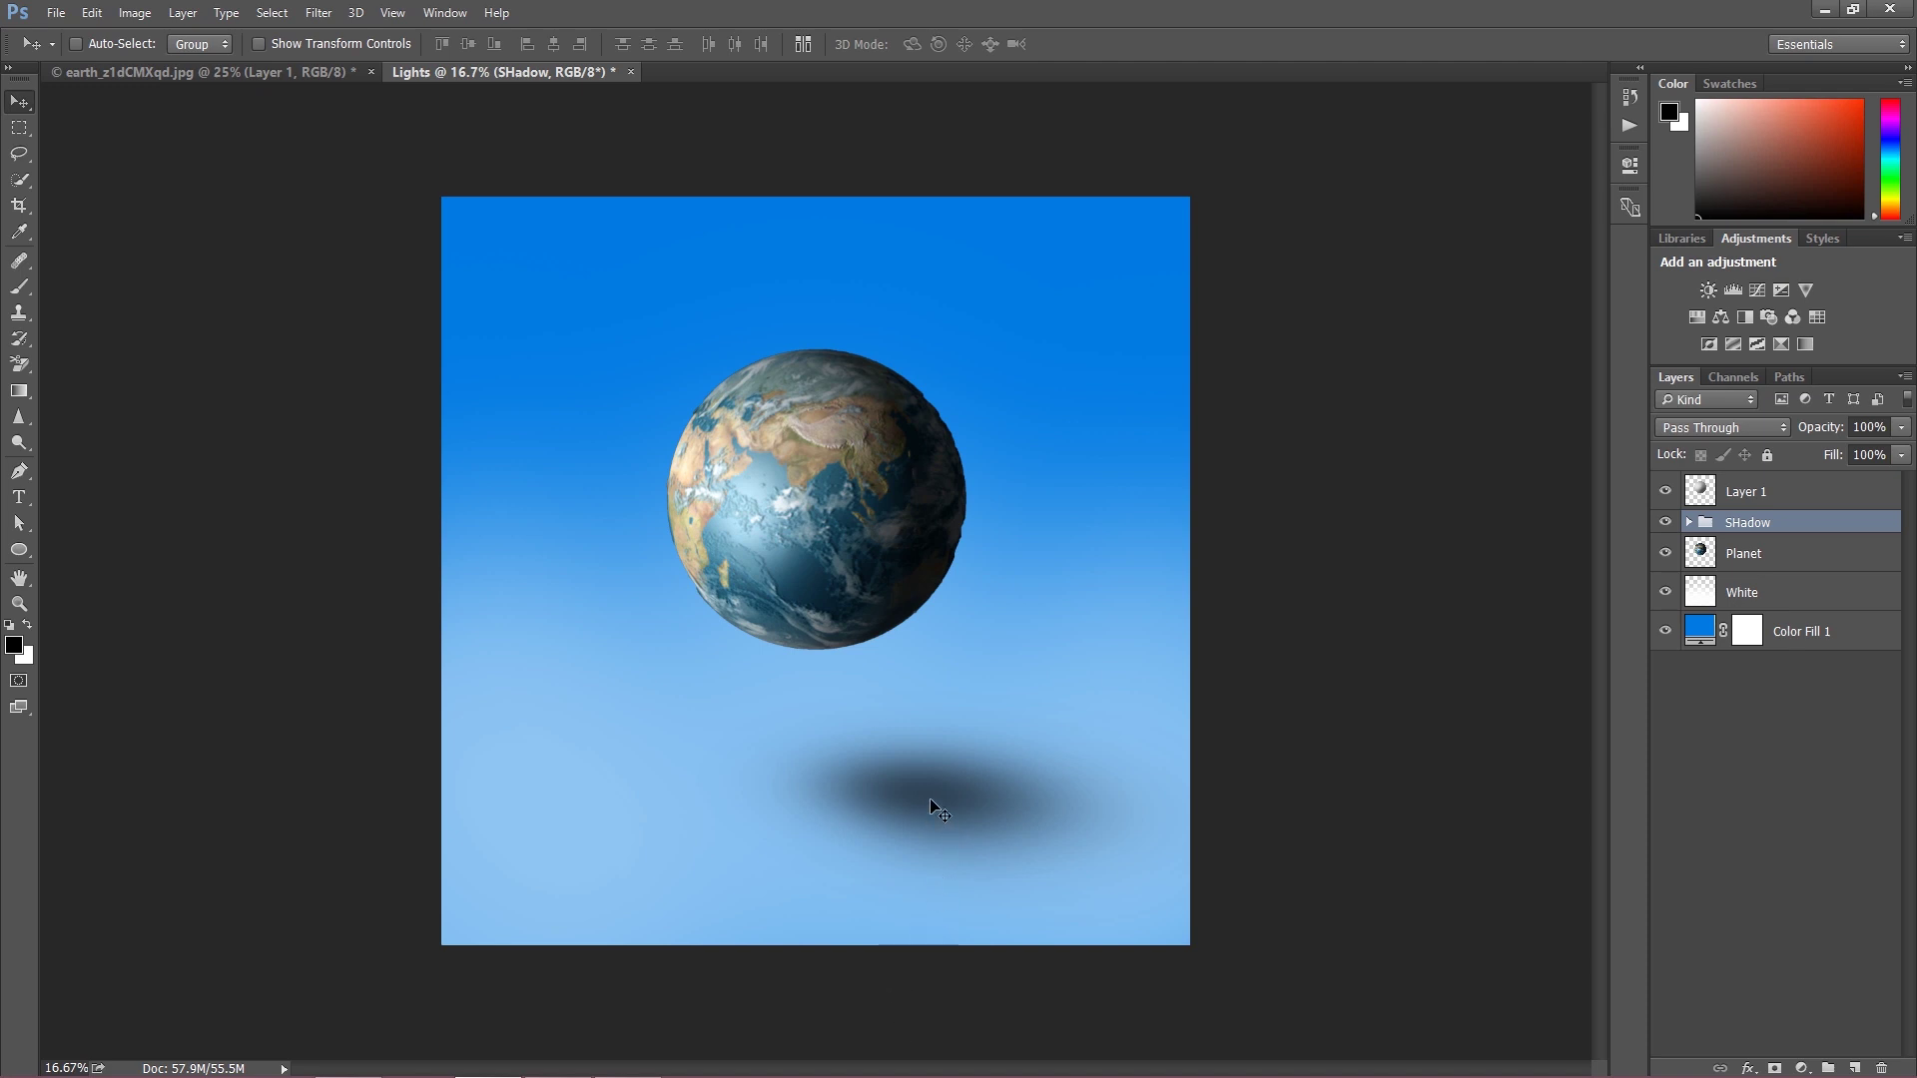
{"action": "left_click_drag", "start_coordinate": [937, 801], "coordinate": [947, 817]}
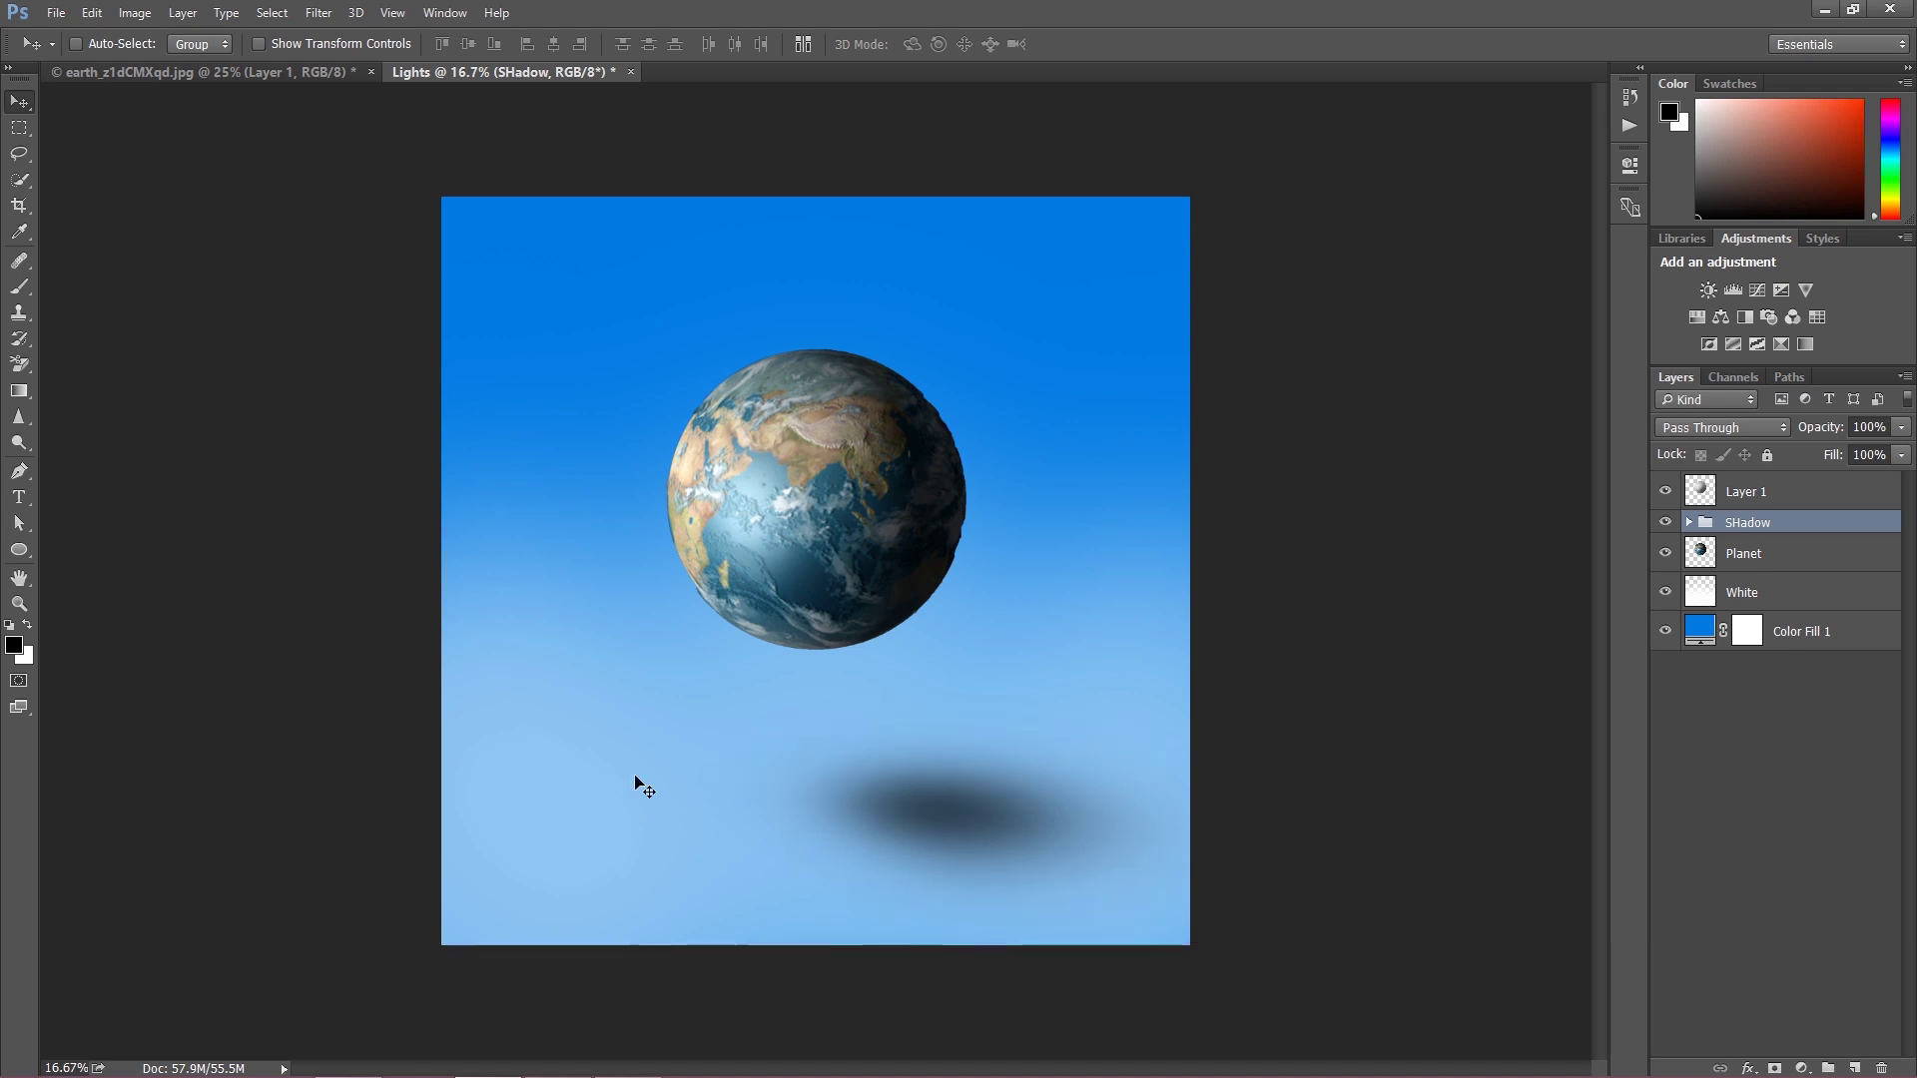
{"action": "left_click_drag", "start_coordinate": [920, 786], "coordinate": [950, 728]}
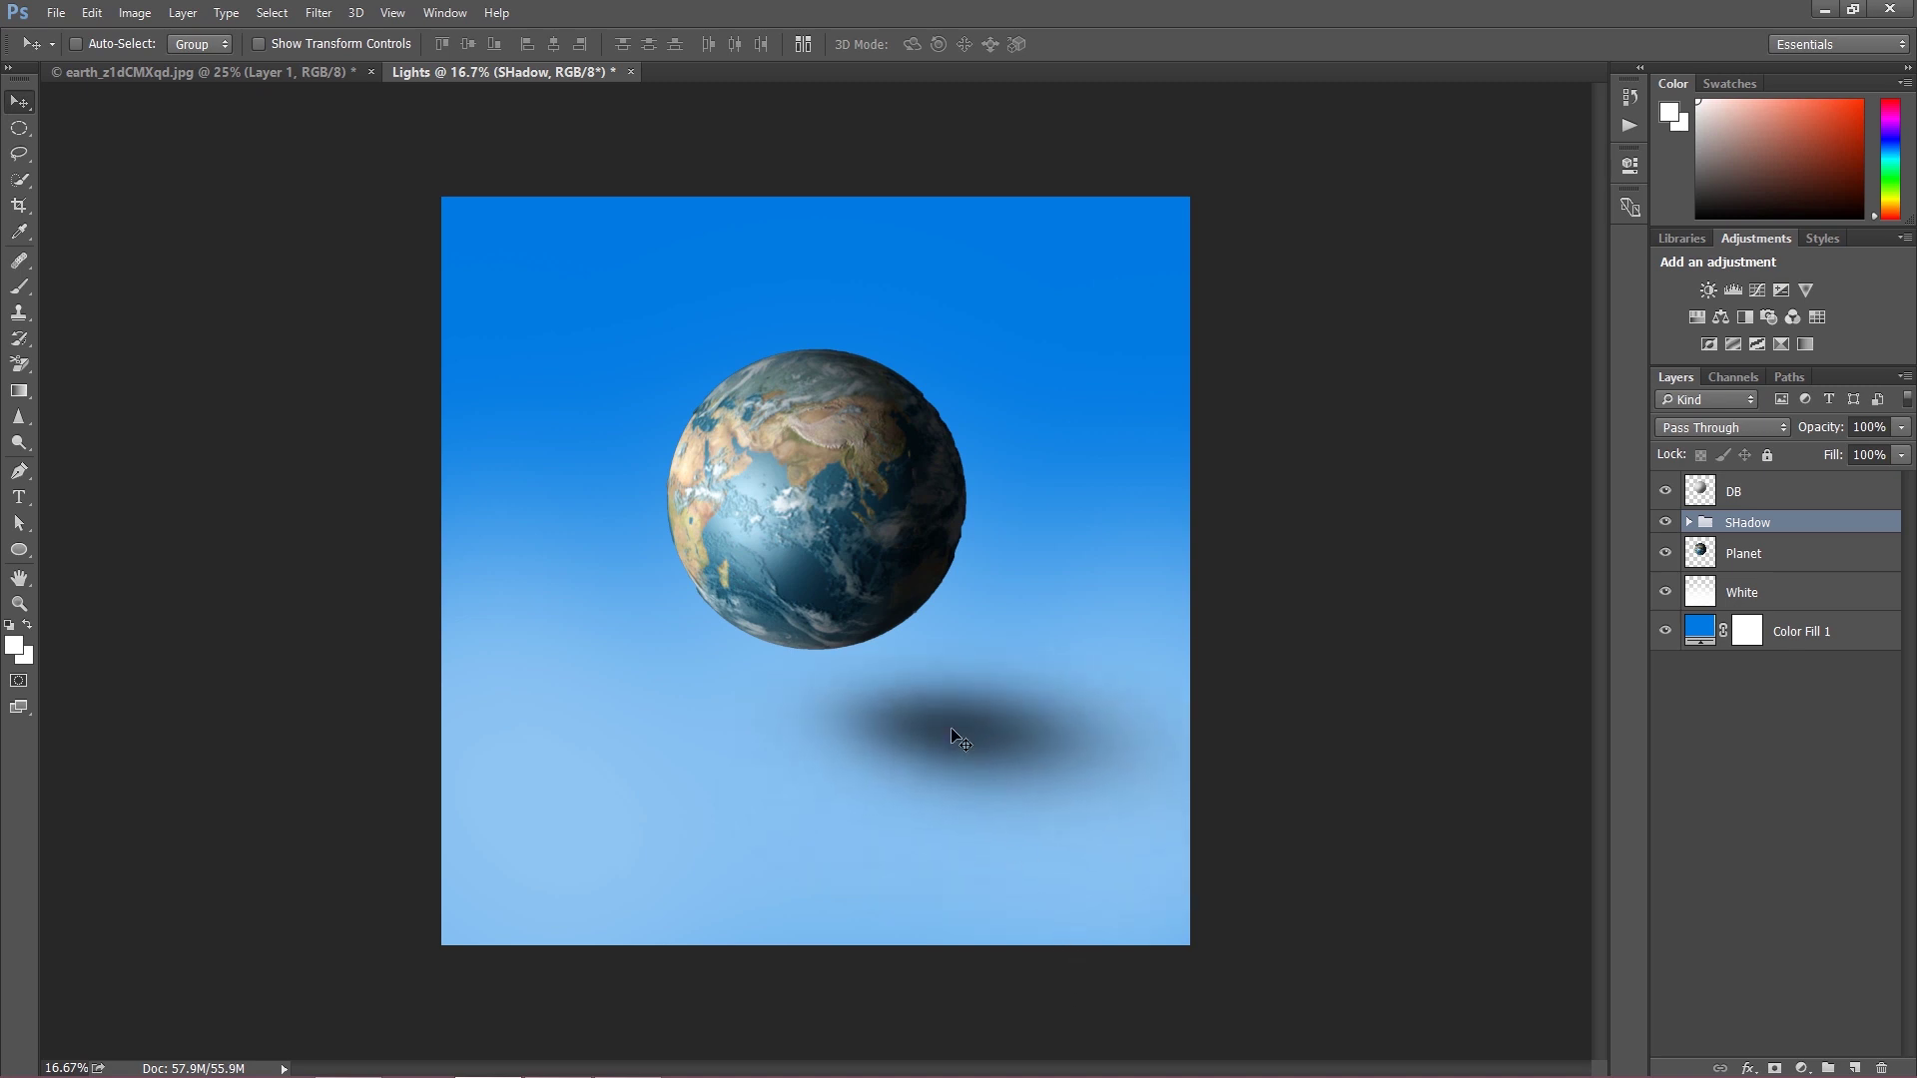
{"action": "left_click_drag", "start_coordinate": [954, 732], "coordinate": [995, 670]}
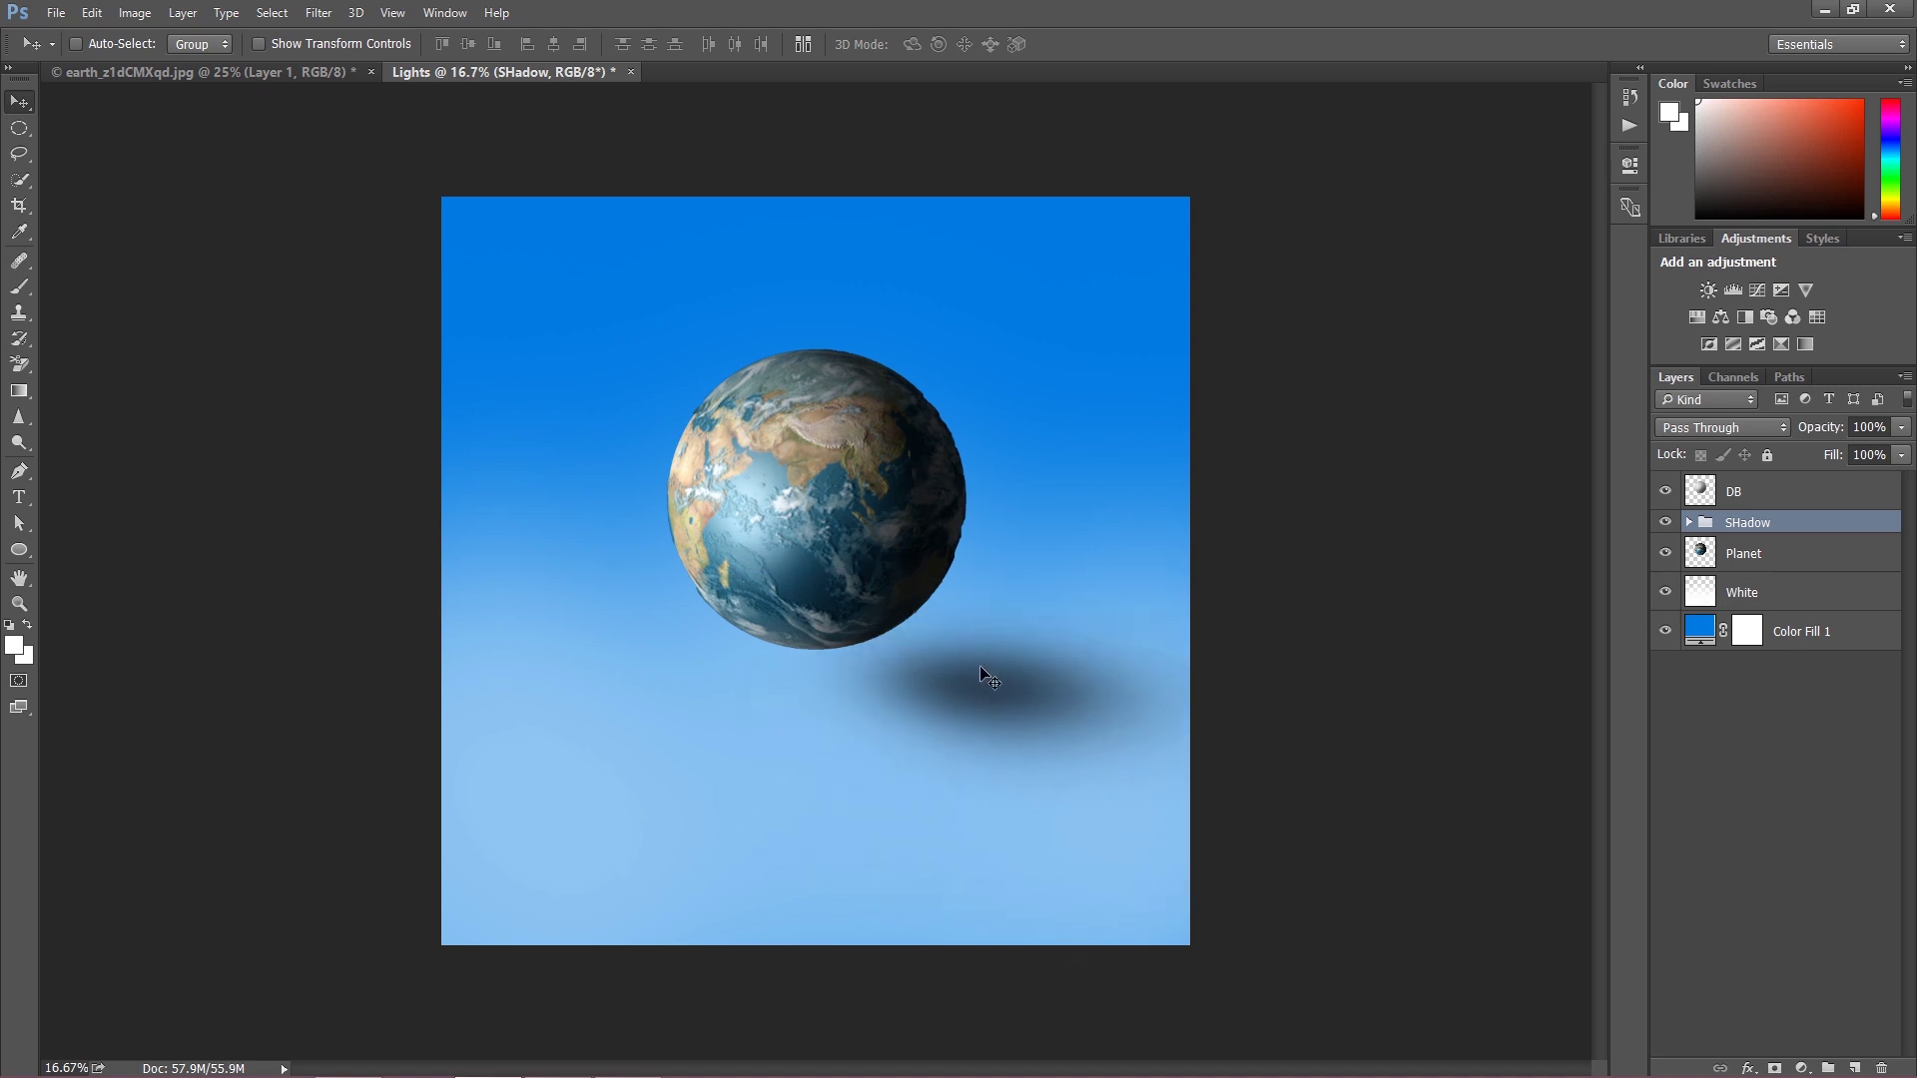
{"action": "left_click_drag", "start_coordinate": [982, 677], "coordinate": [990, 782]}
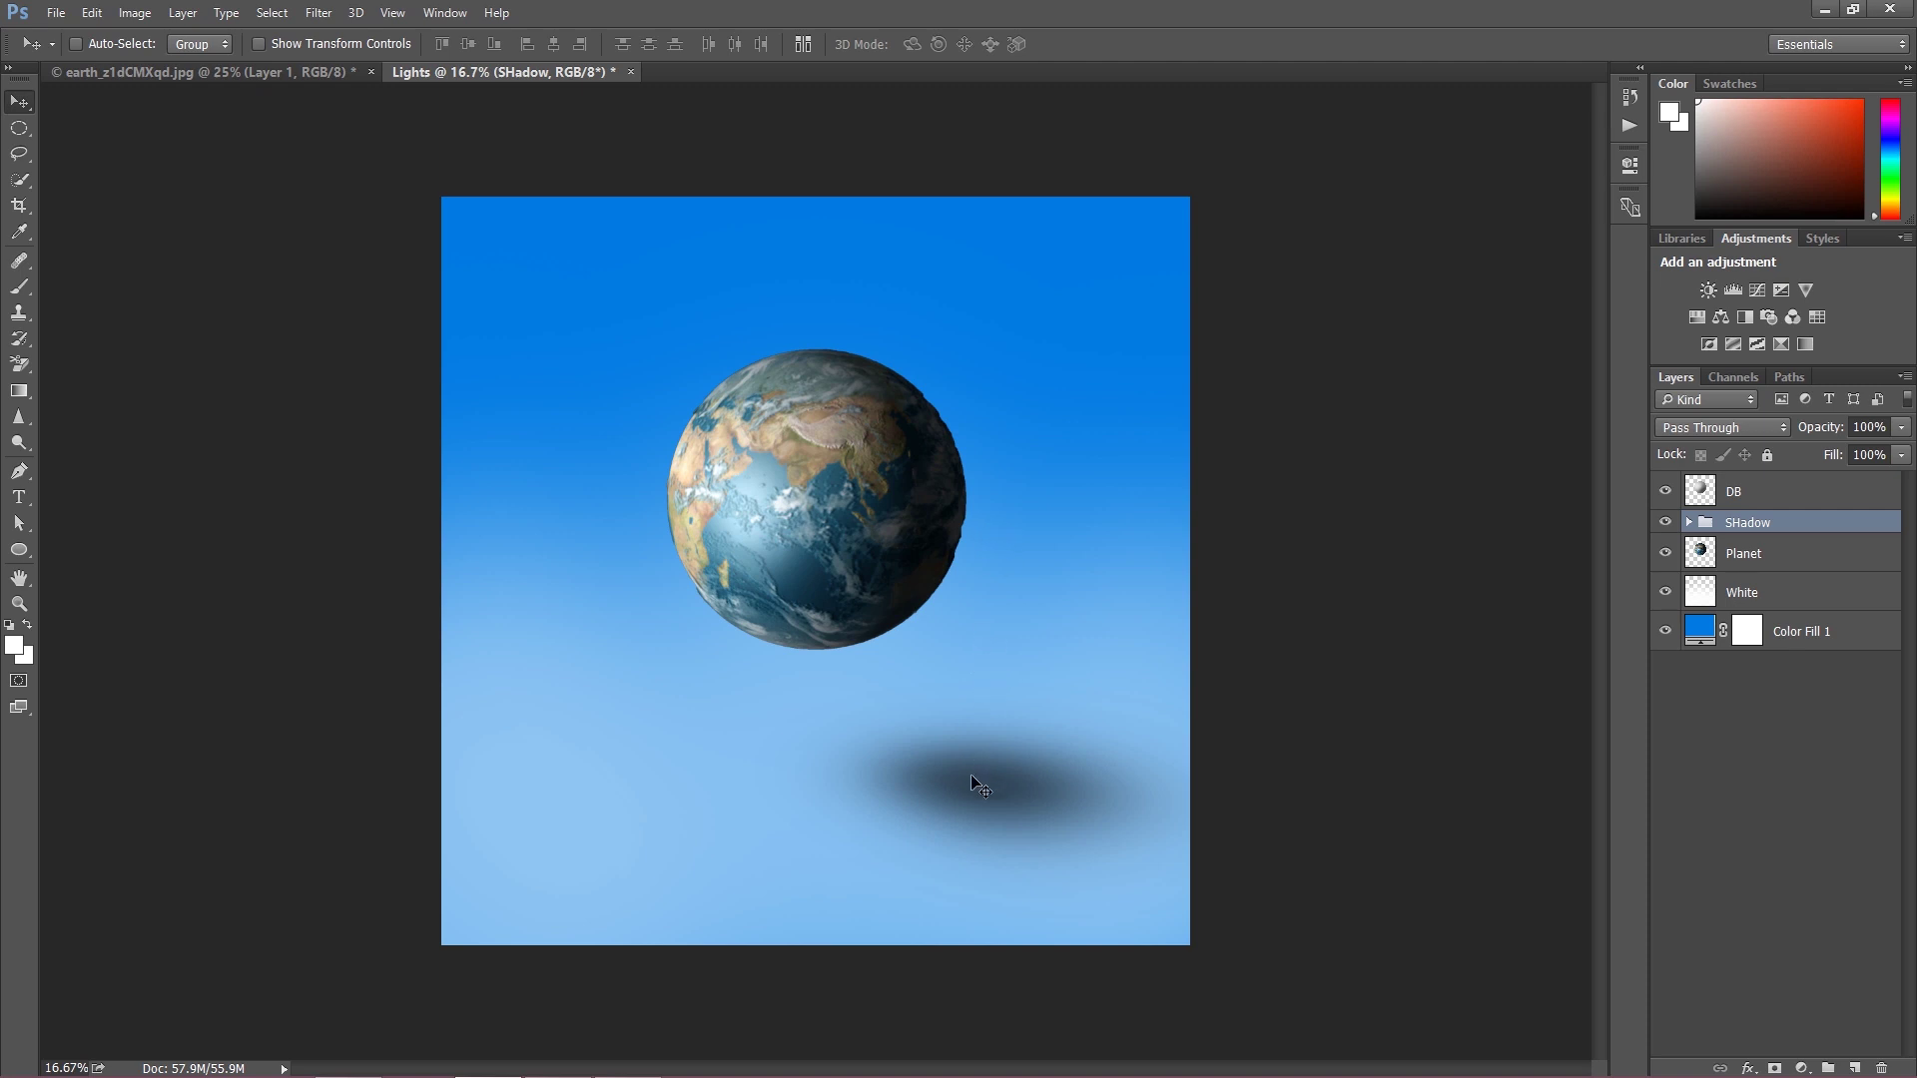
{"action": "left_click", "coordinate": [20, 130]}
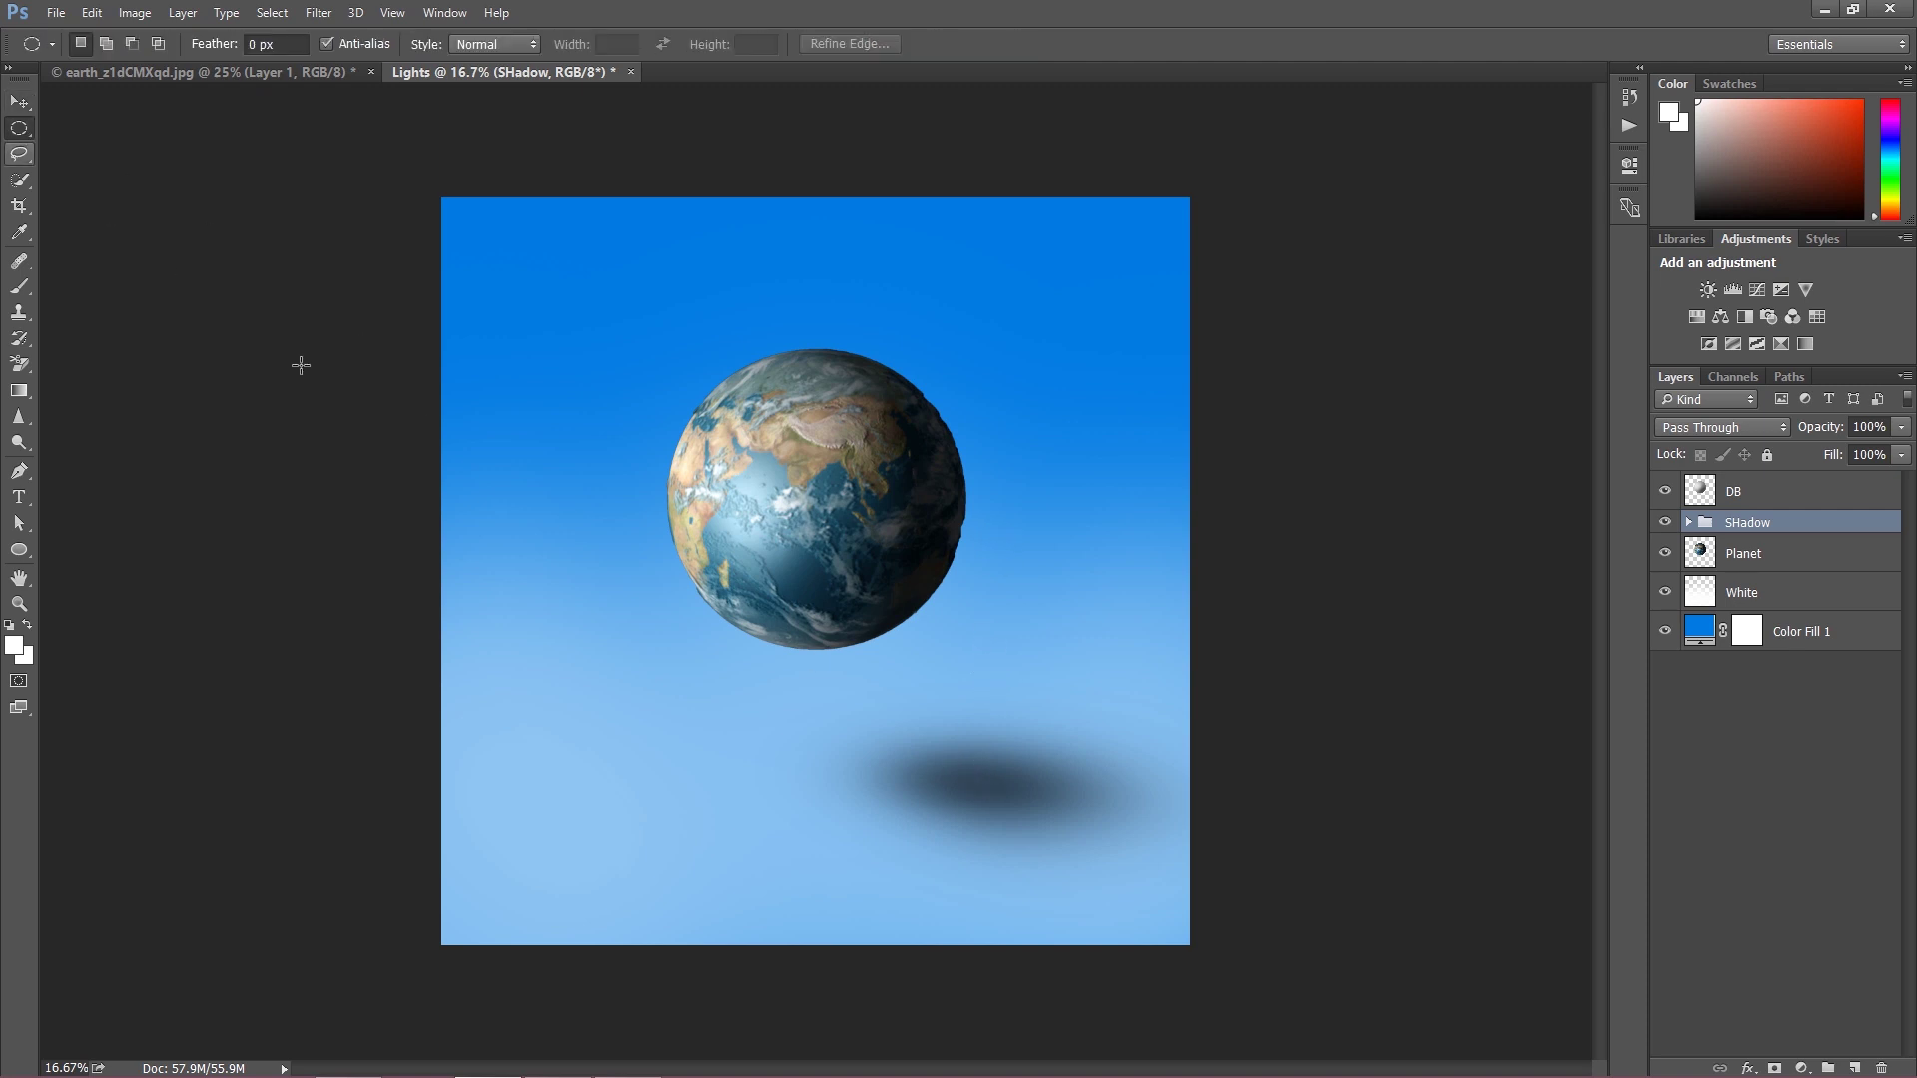
Rotate the shadow about -14.39° and move it up under the earth's lower right edge.
{"action": "right_click", "coordinate": [825, 784]}
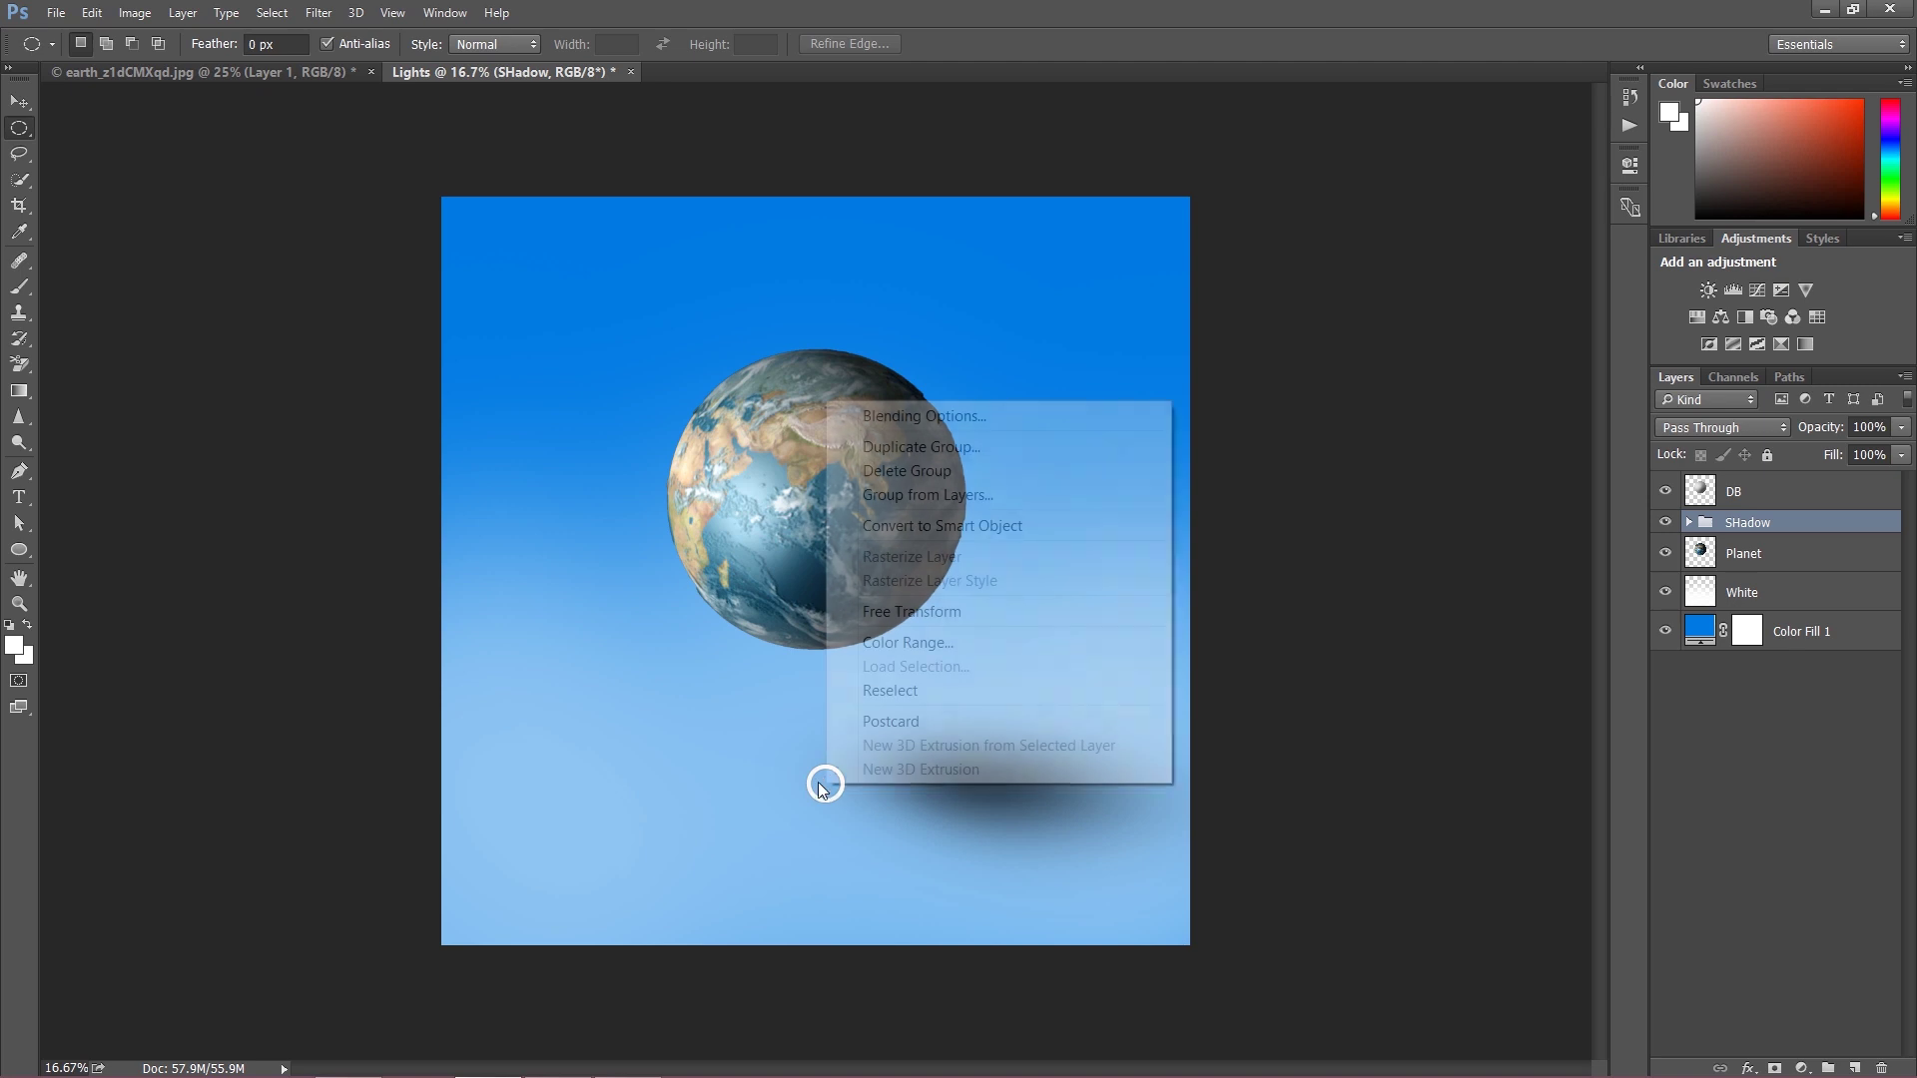
{"action": "left_click", "coordinate": [883, 608]}
{"action": "left_click_drag", "start_coordinate": [728, 661], "coordinate": [704, 746]}
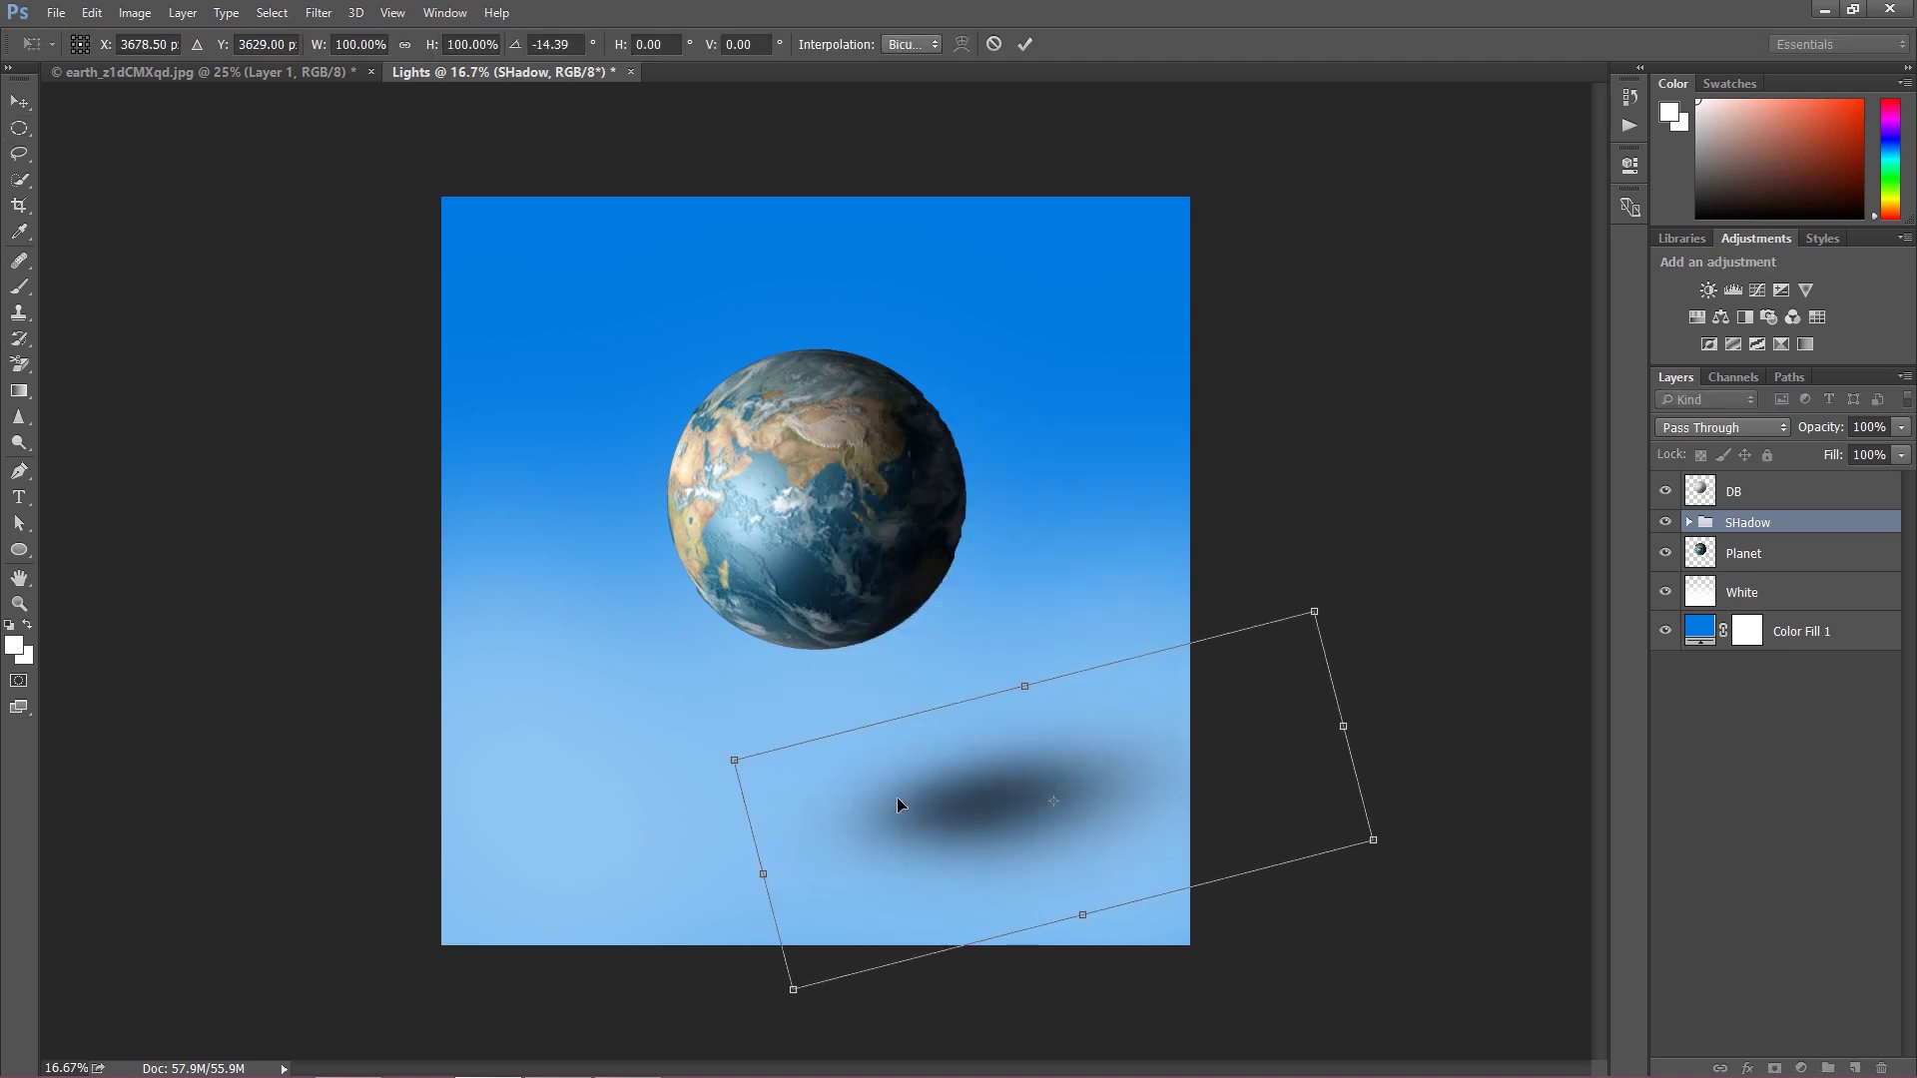
{"action": "left_click_drag", "start_coordinate": [951, 821], "coordinate": [960, 710]}
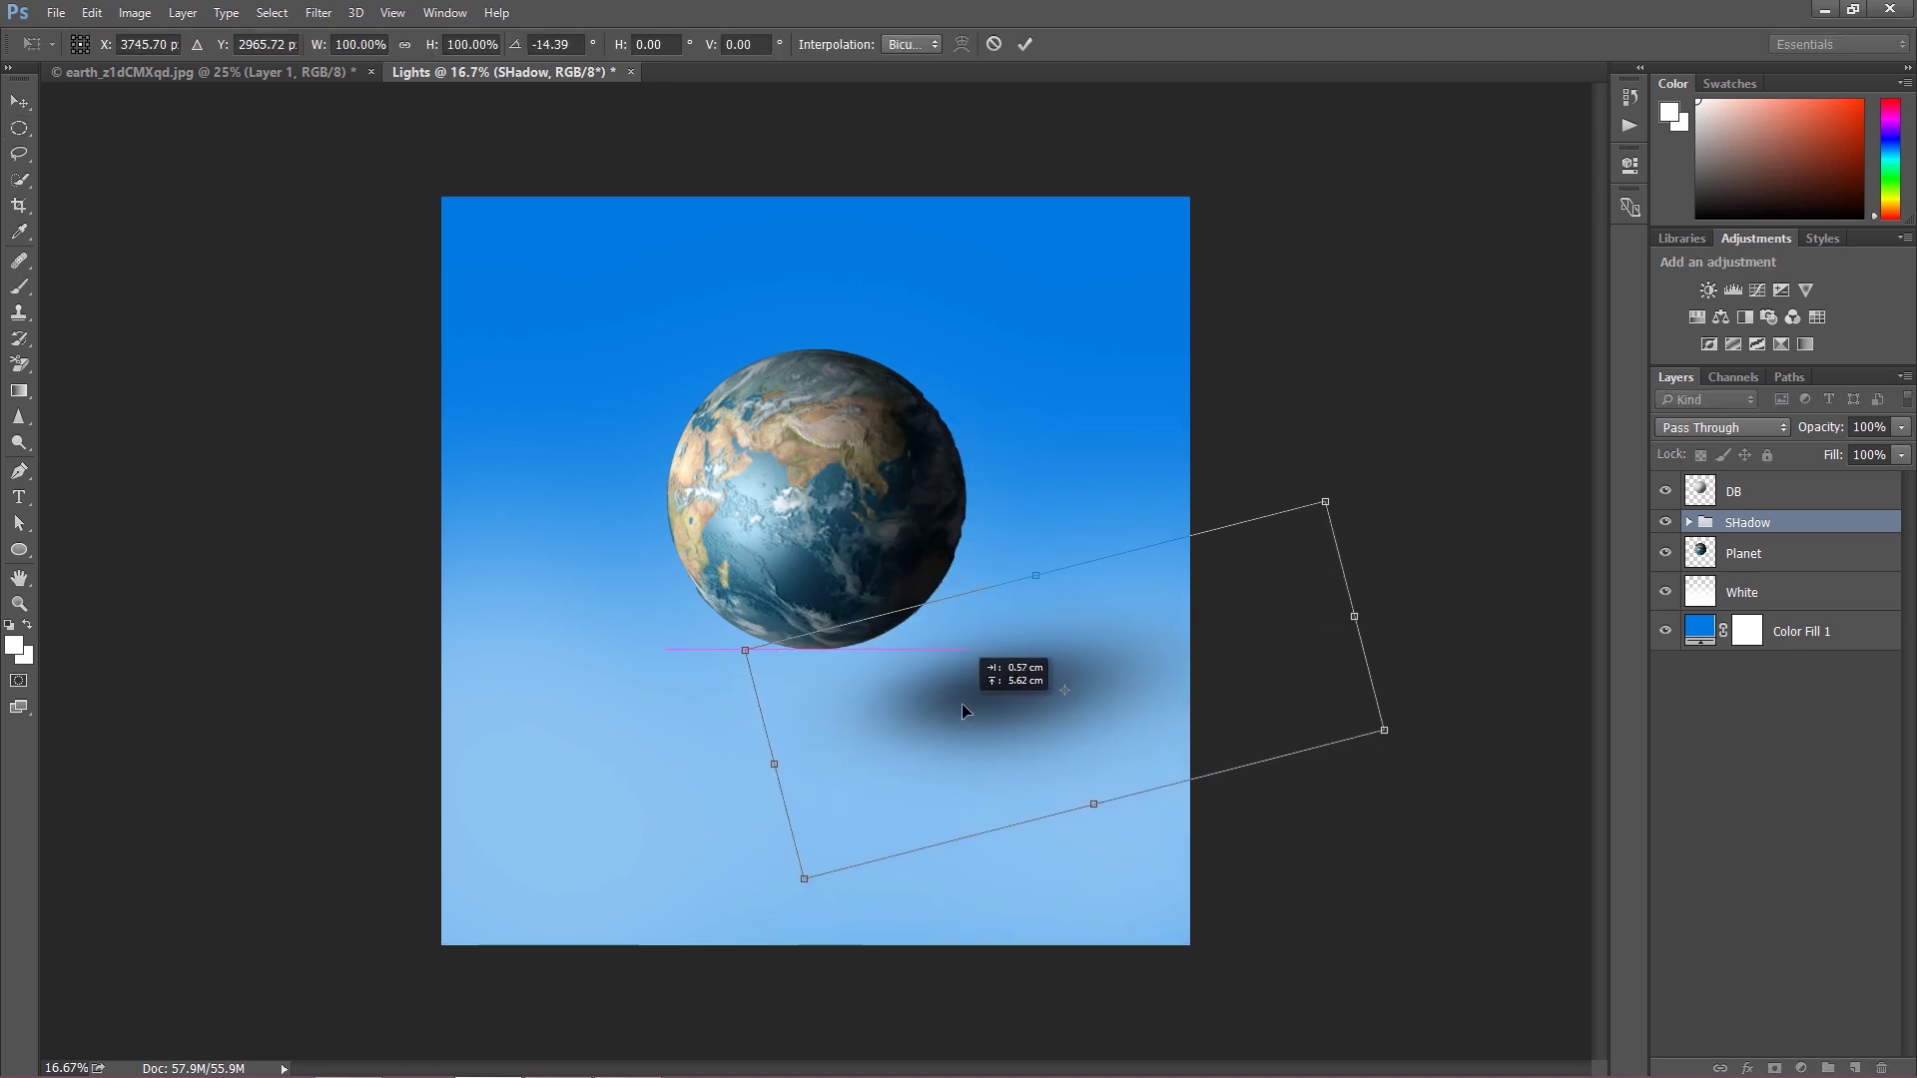
{"action": "left_click_drag", "start_coordinate": [960, 703], "coordinate": [957, 703]}
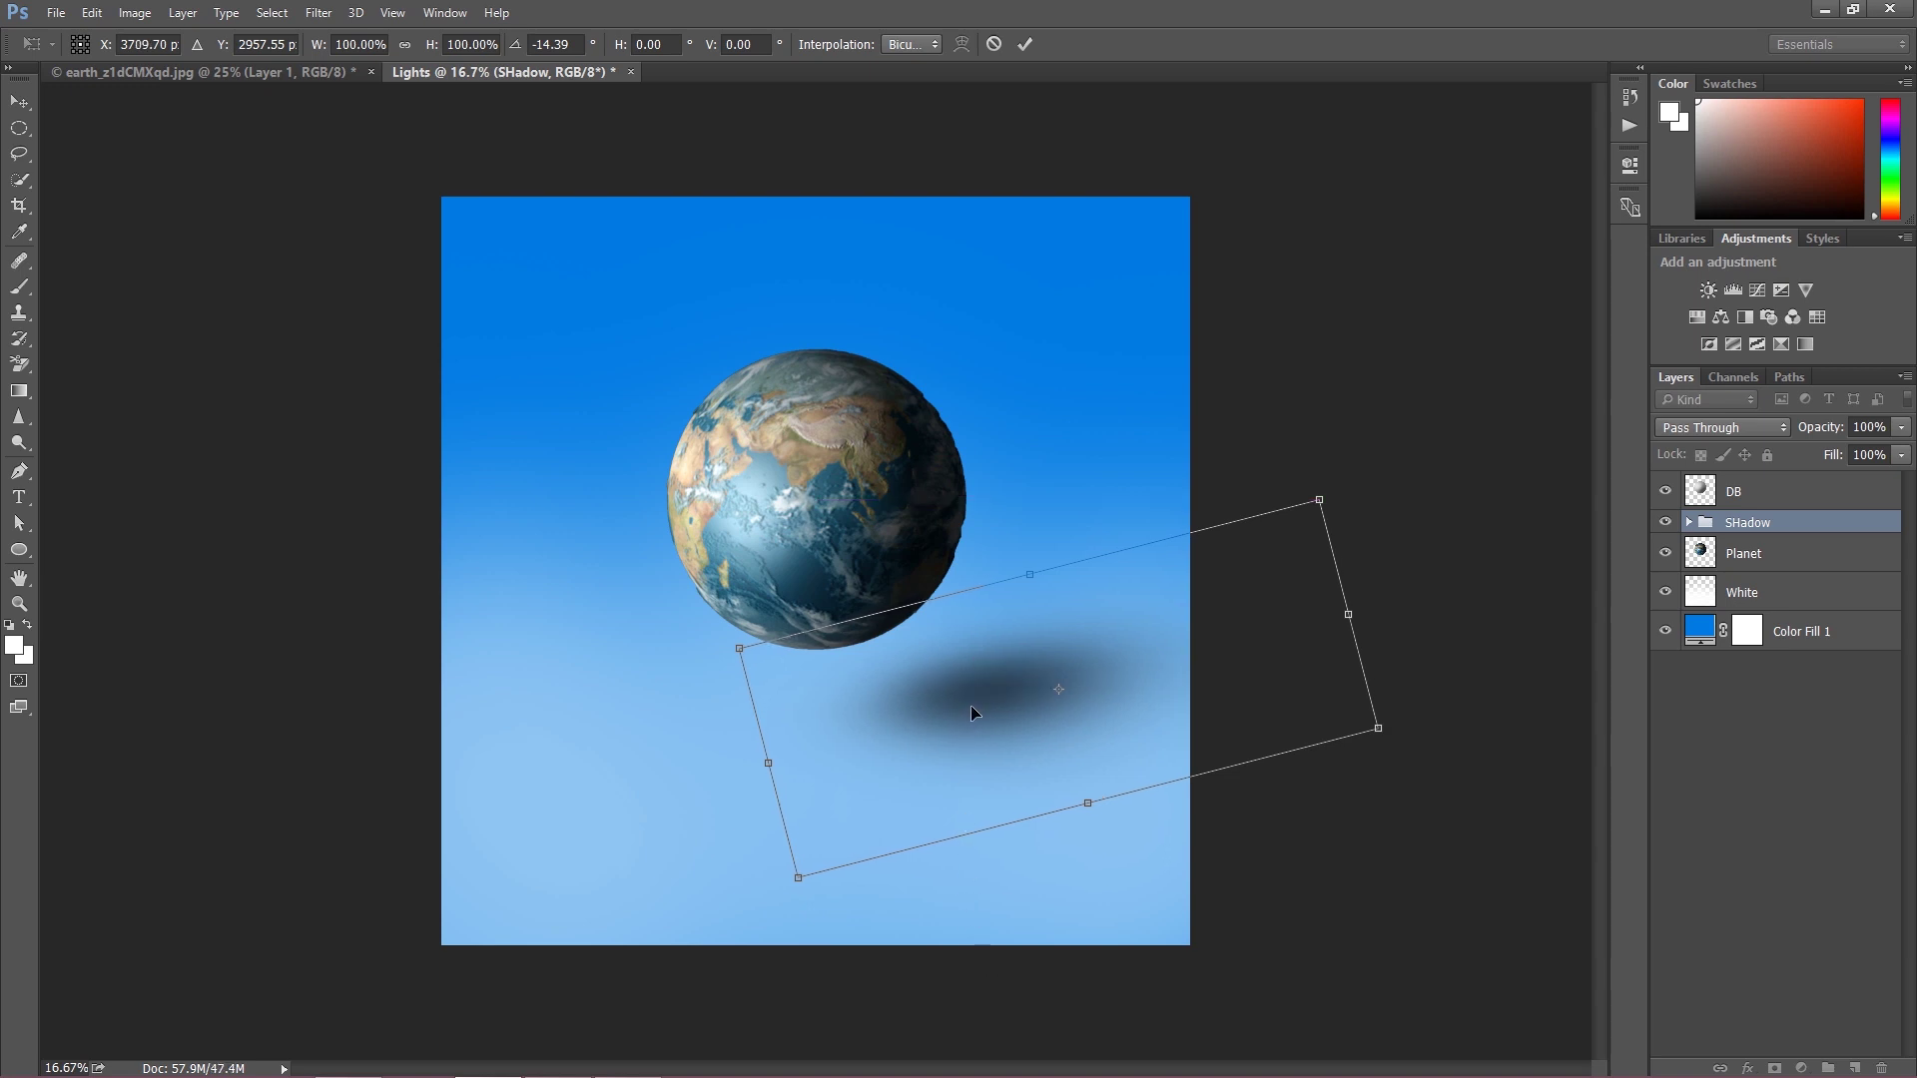
Commit the shadow transform and select the DB layer.
{"action": "left_click", "coordinate": [20, 127]}
{"action": "left_click", "coordinate": [903, 421]}
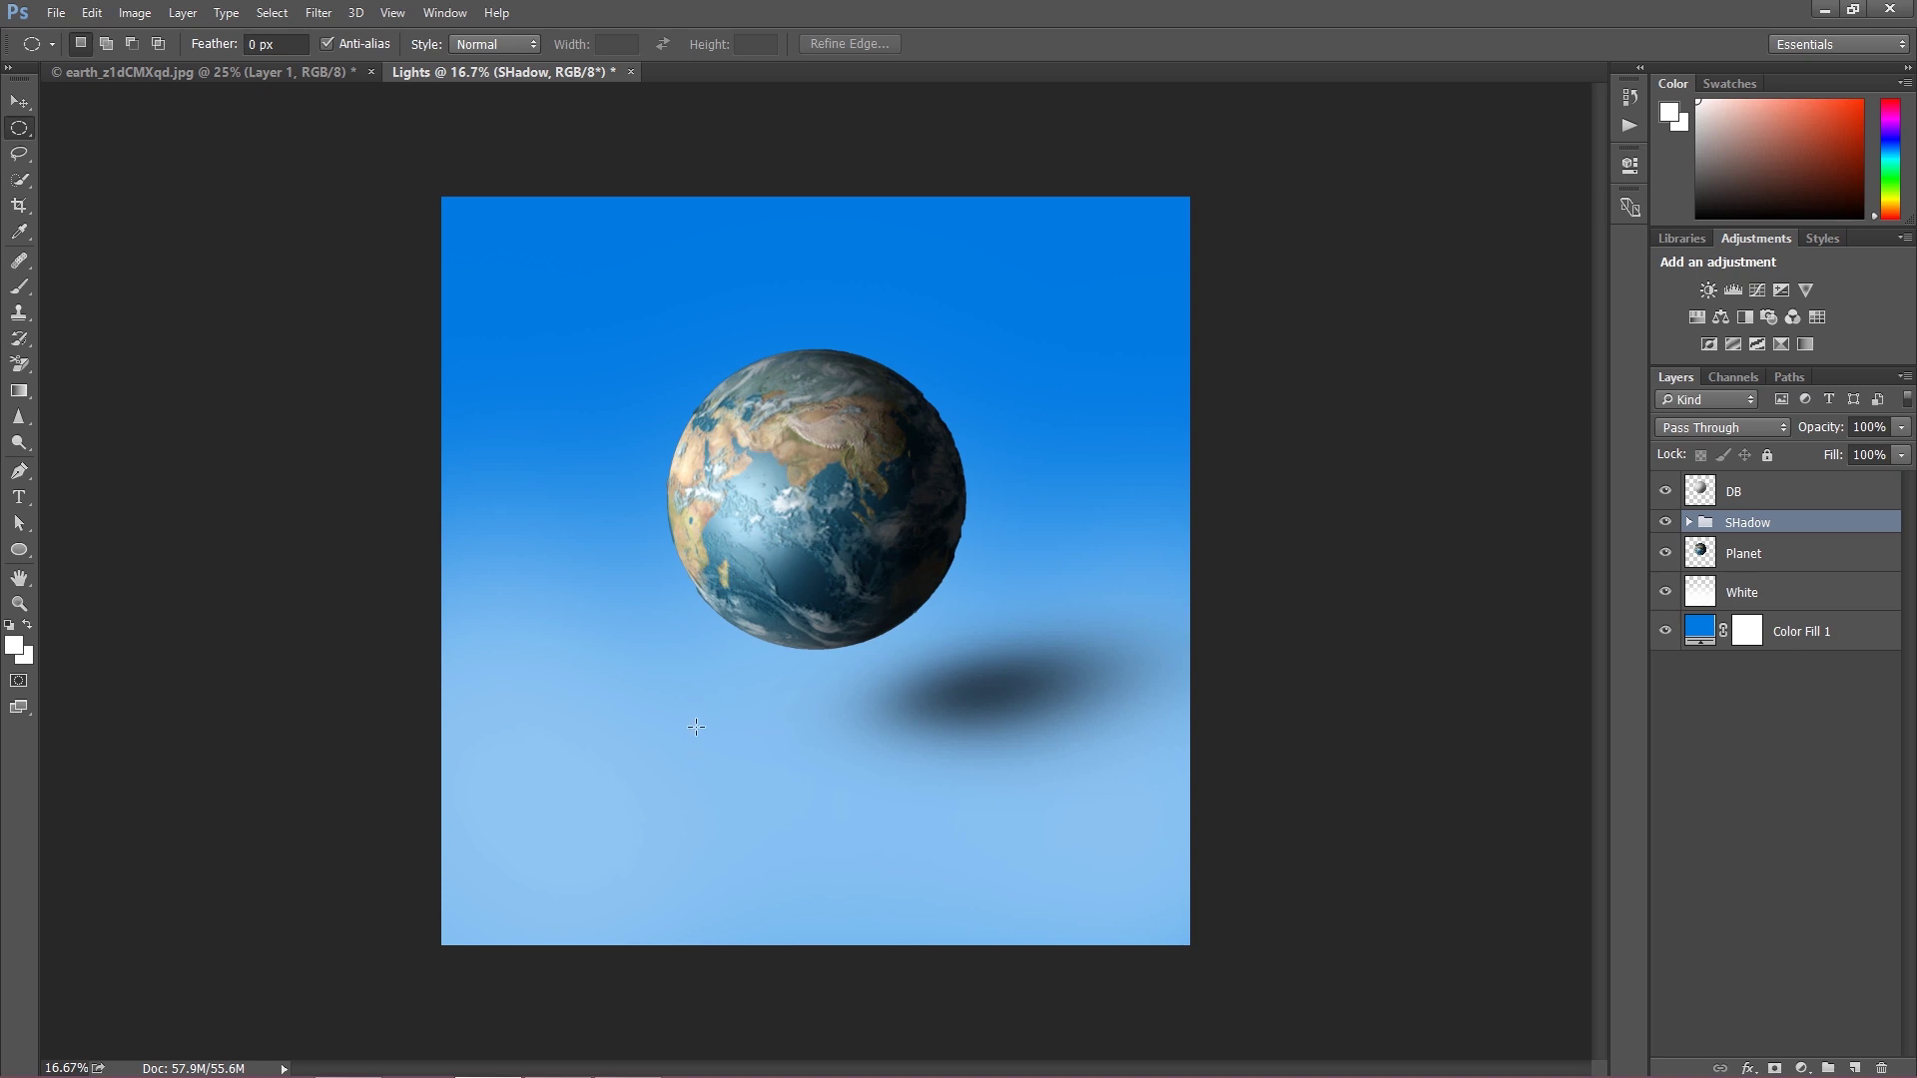
{"action": "left_click", "coordinate": [1738, 494]}
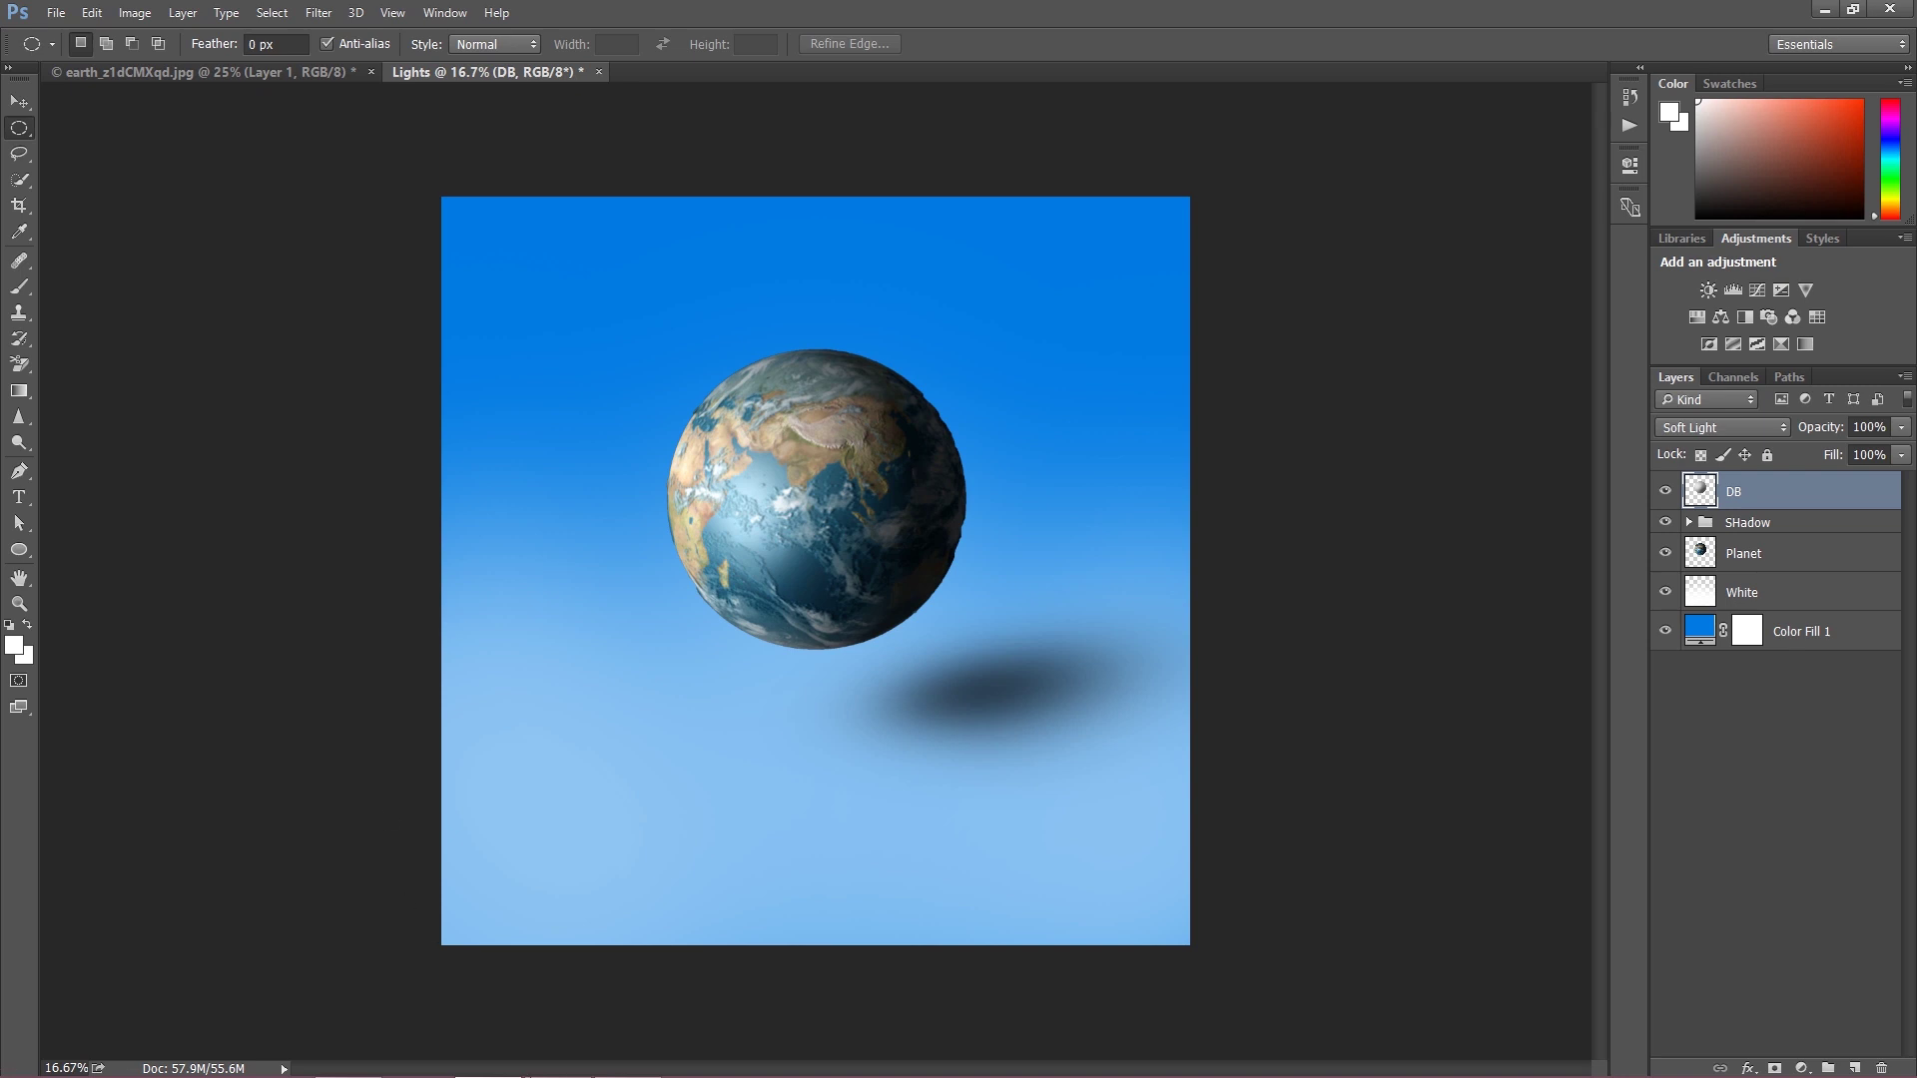
{"action": "left_click", "coordinate": [55, 13]}
Open cloud-586146.jpg from Bridge's sky folder in Photoshop.
{"action": "left_click", "coordinate": [99, 78]}
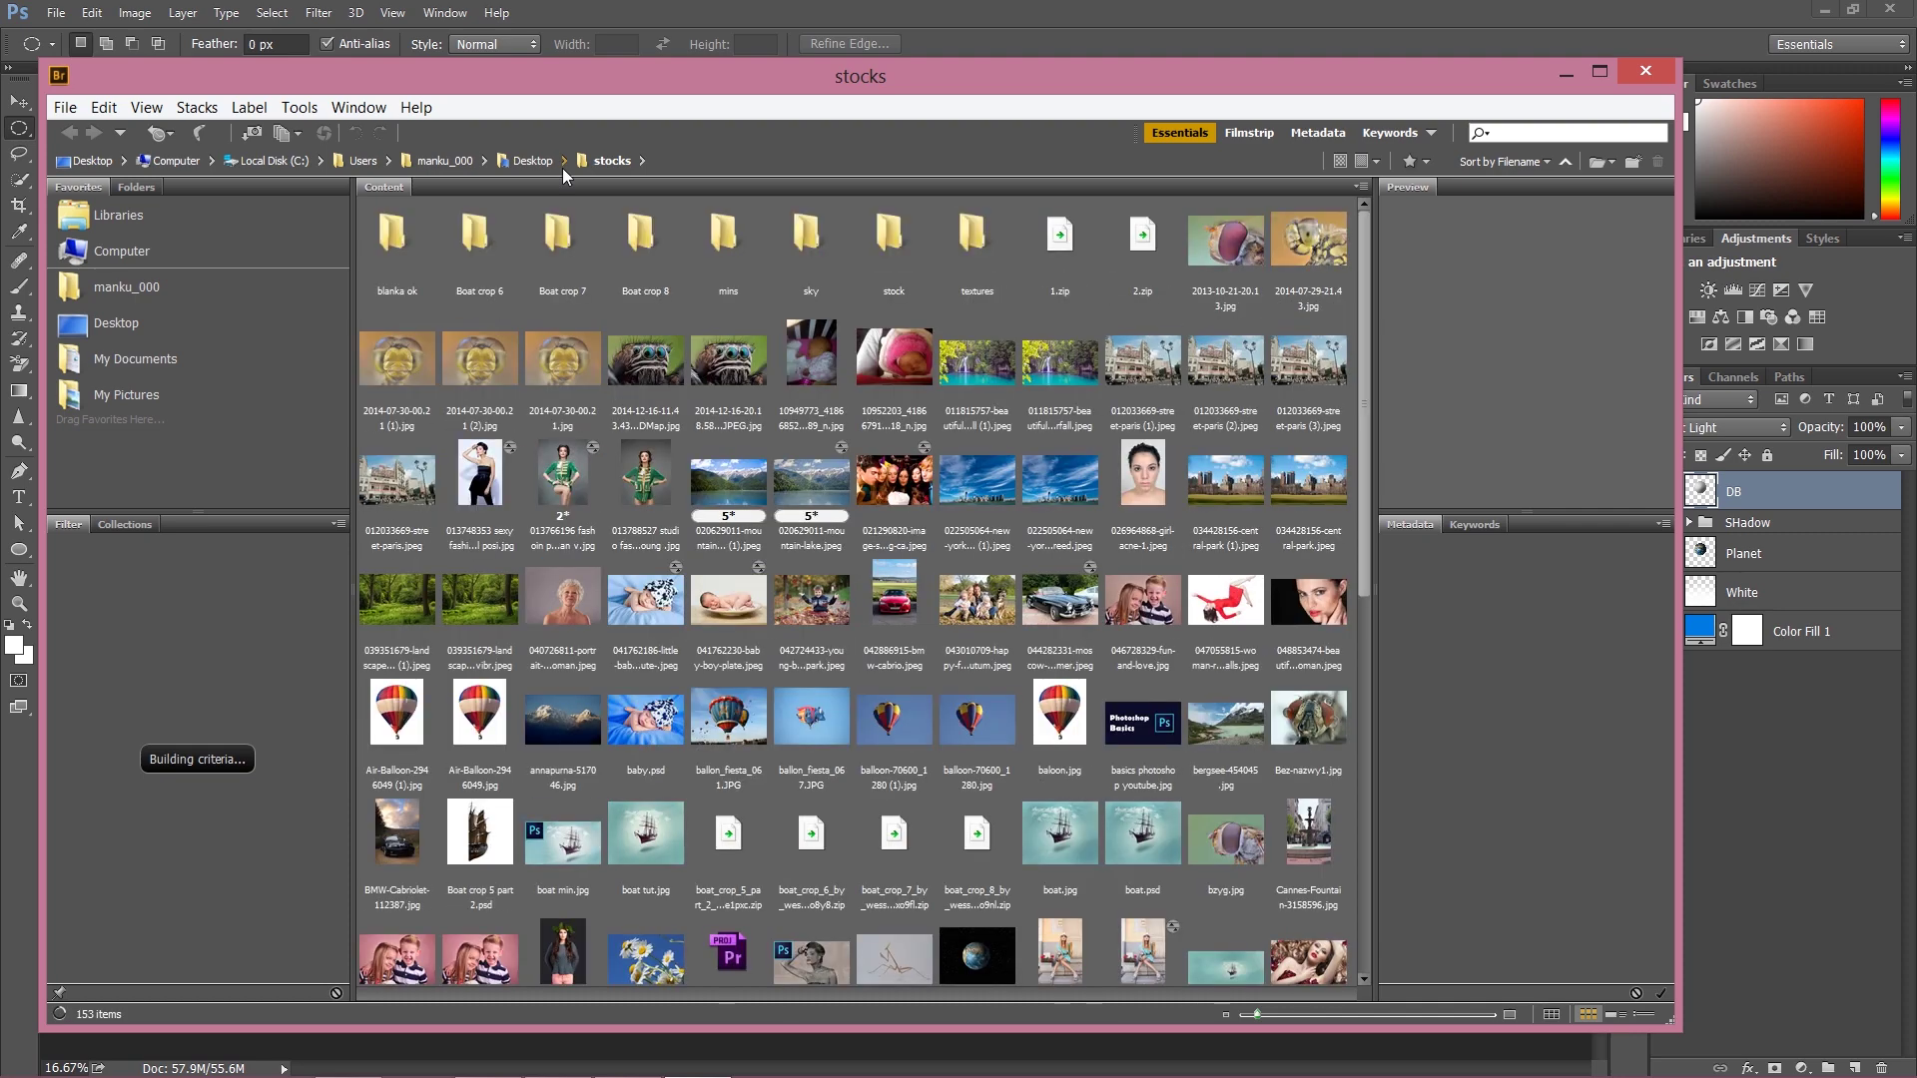
{"action": "double_click", "coordinate": [809, 251]}
{"action": "left_click", "coordinate": [809, 252]}
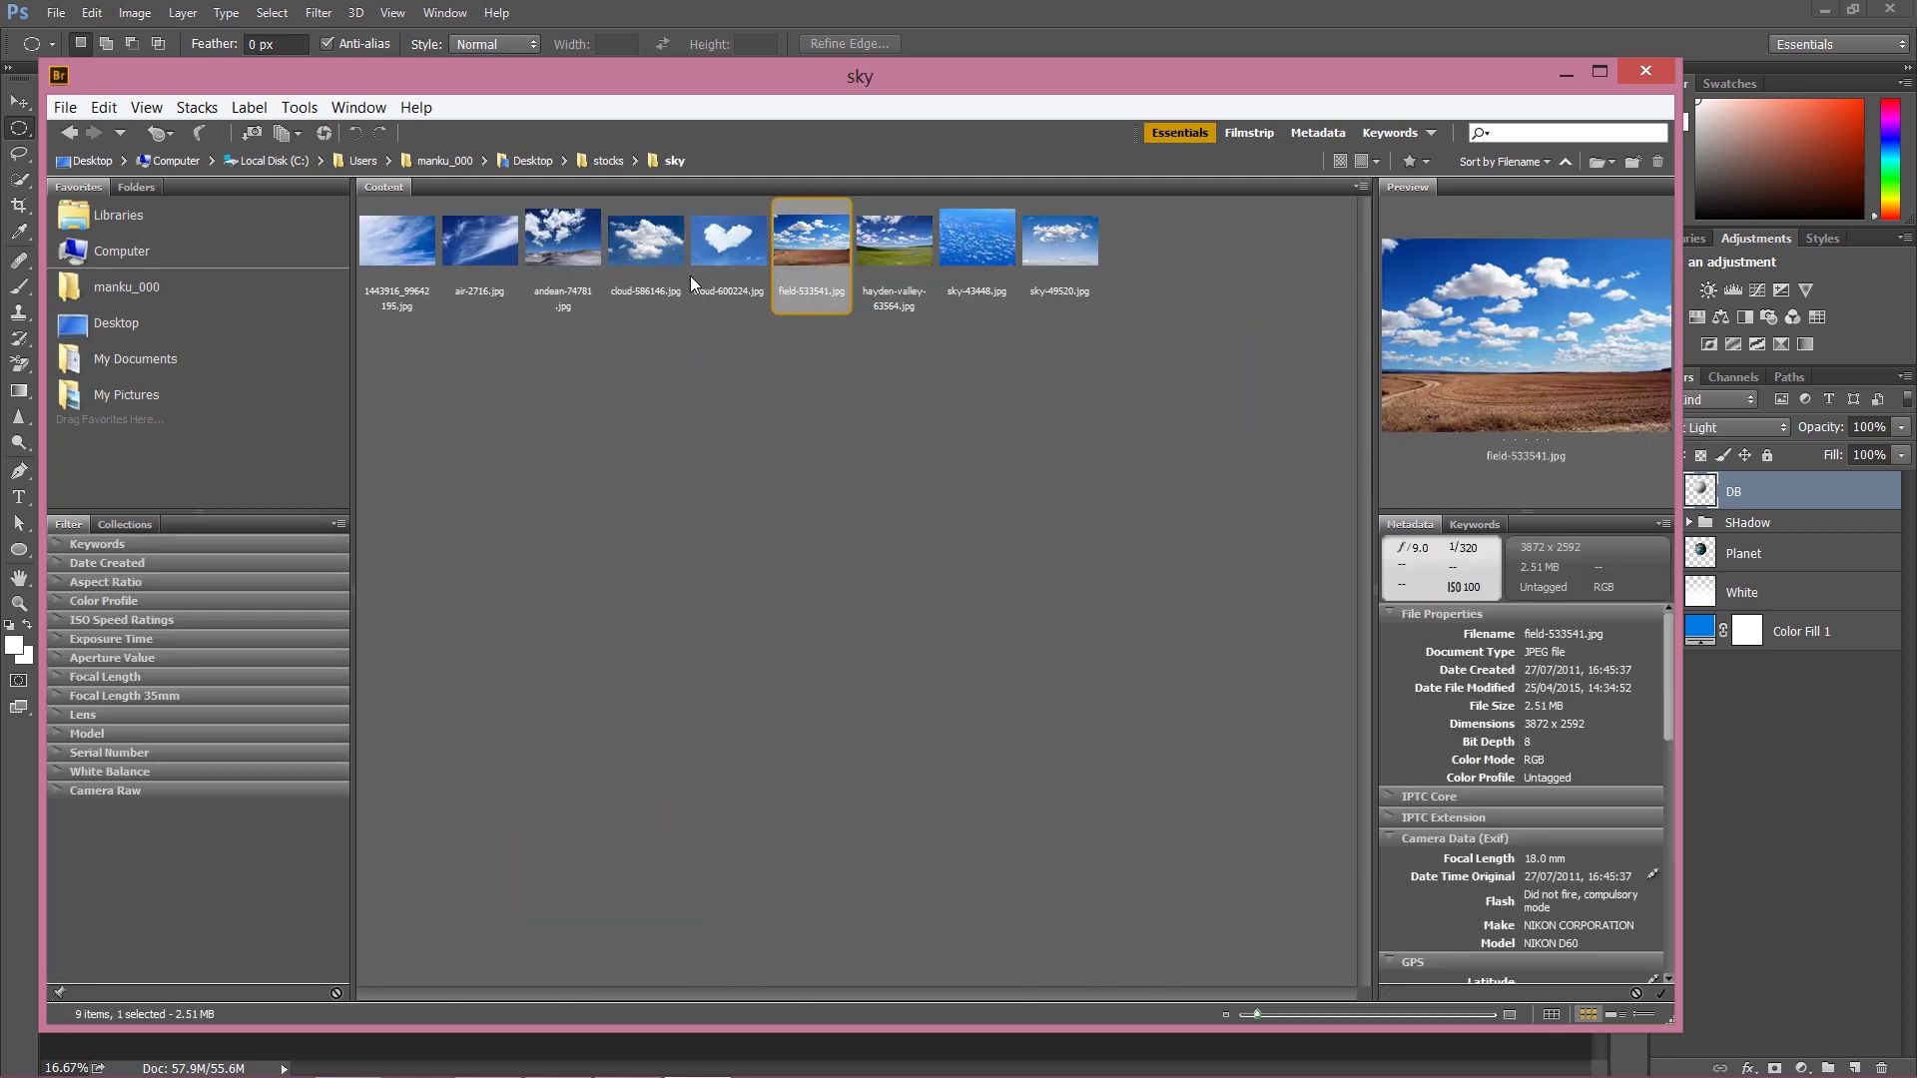
{"action": "left_click", "coordinate": [644, 243]}
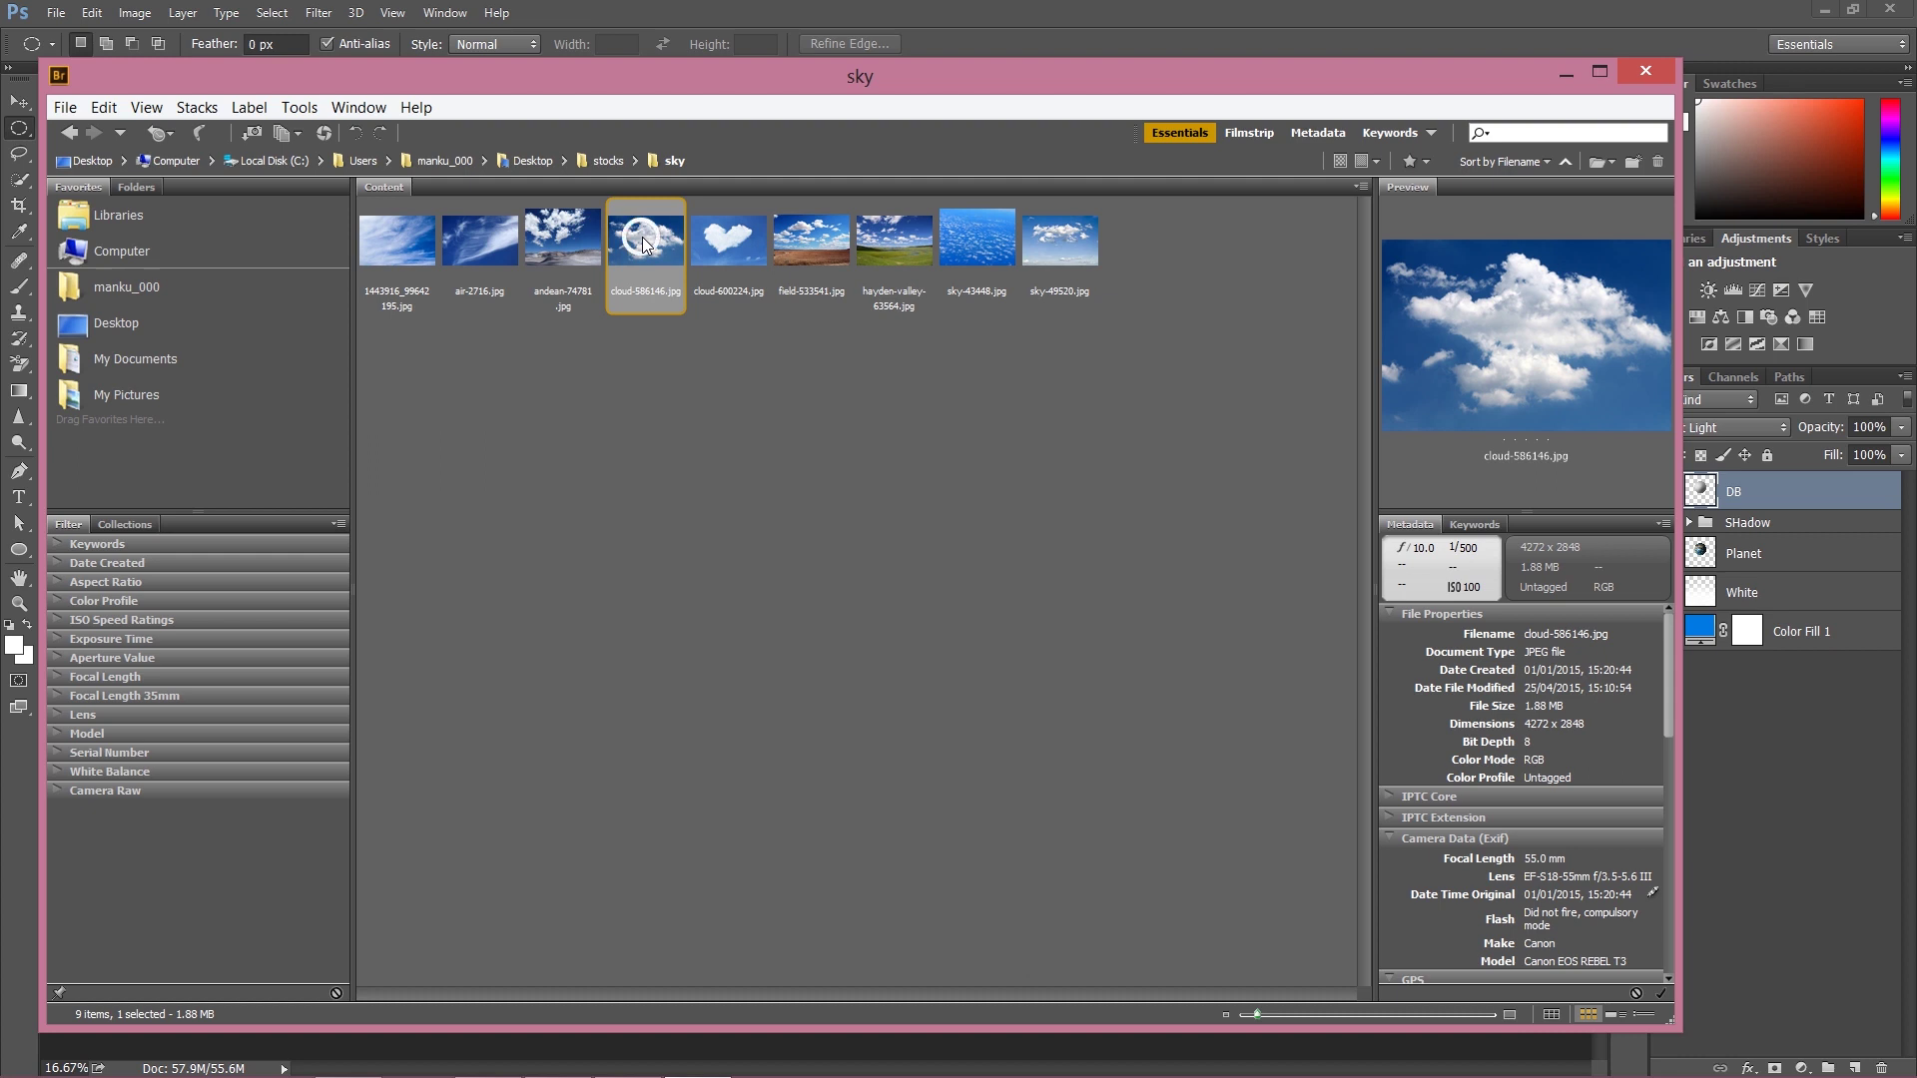
{"action": "right_click", "coordinate": [633, 225]}
{"action": "left_click", "coordinate": [690, 251]}
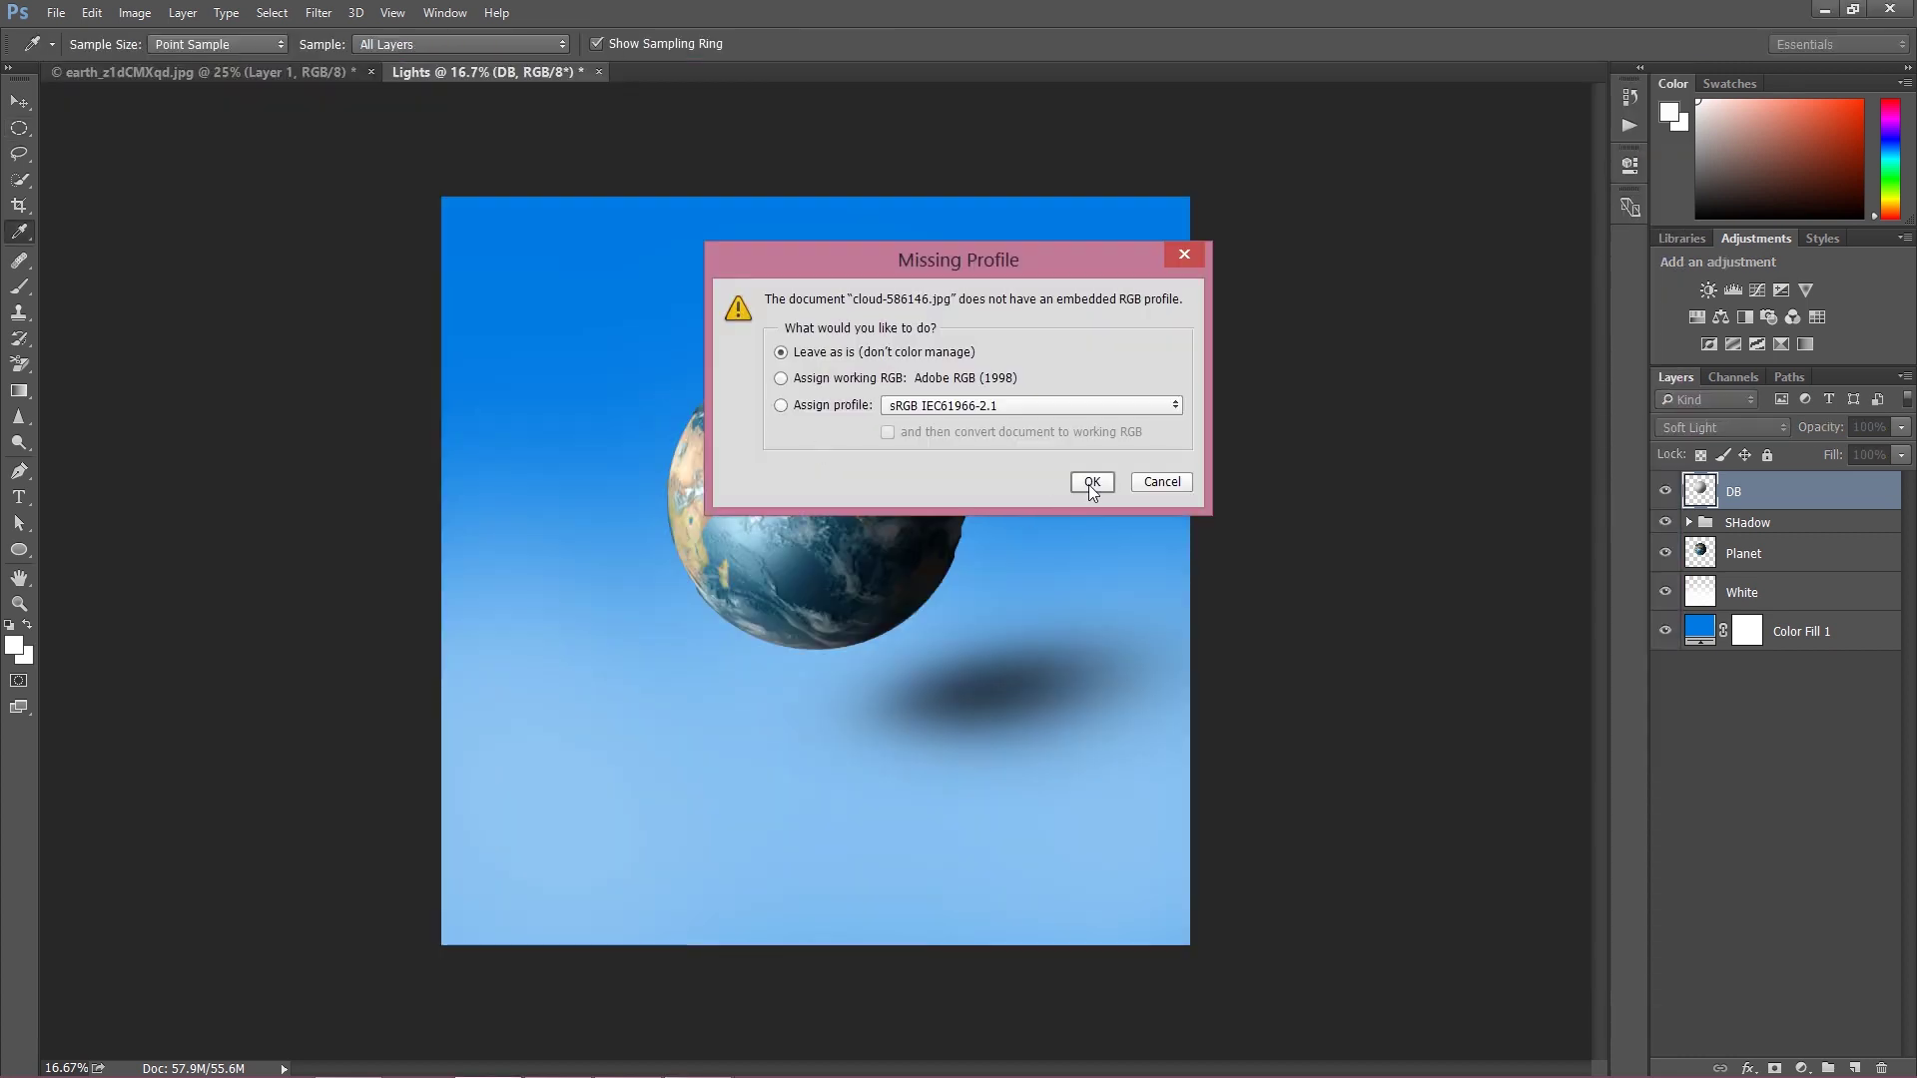
Accept the missing profile and drag the cloud photo into the Lights document near the top.
{"action": "left_click", "coordinate": [1091, 483]}
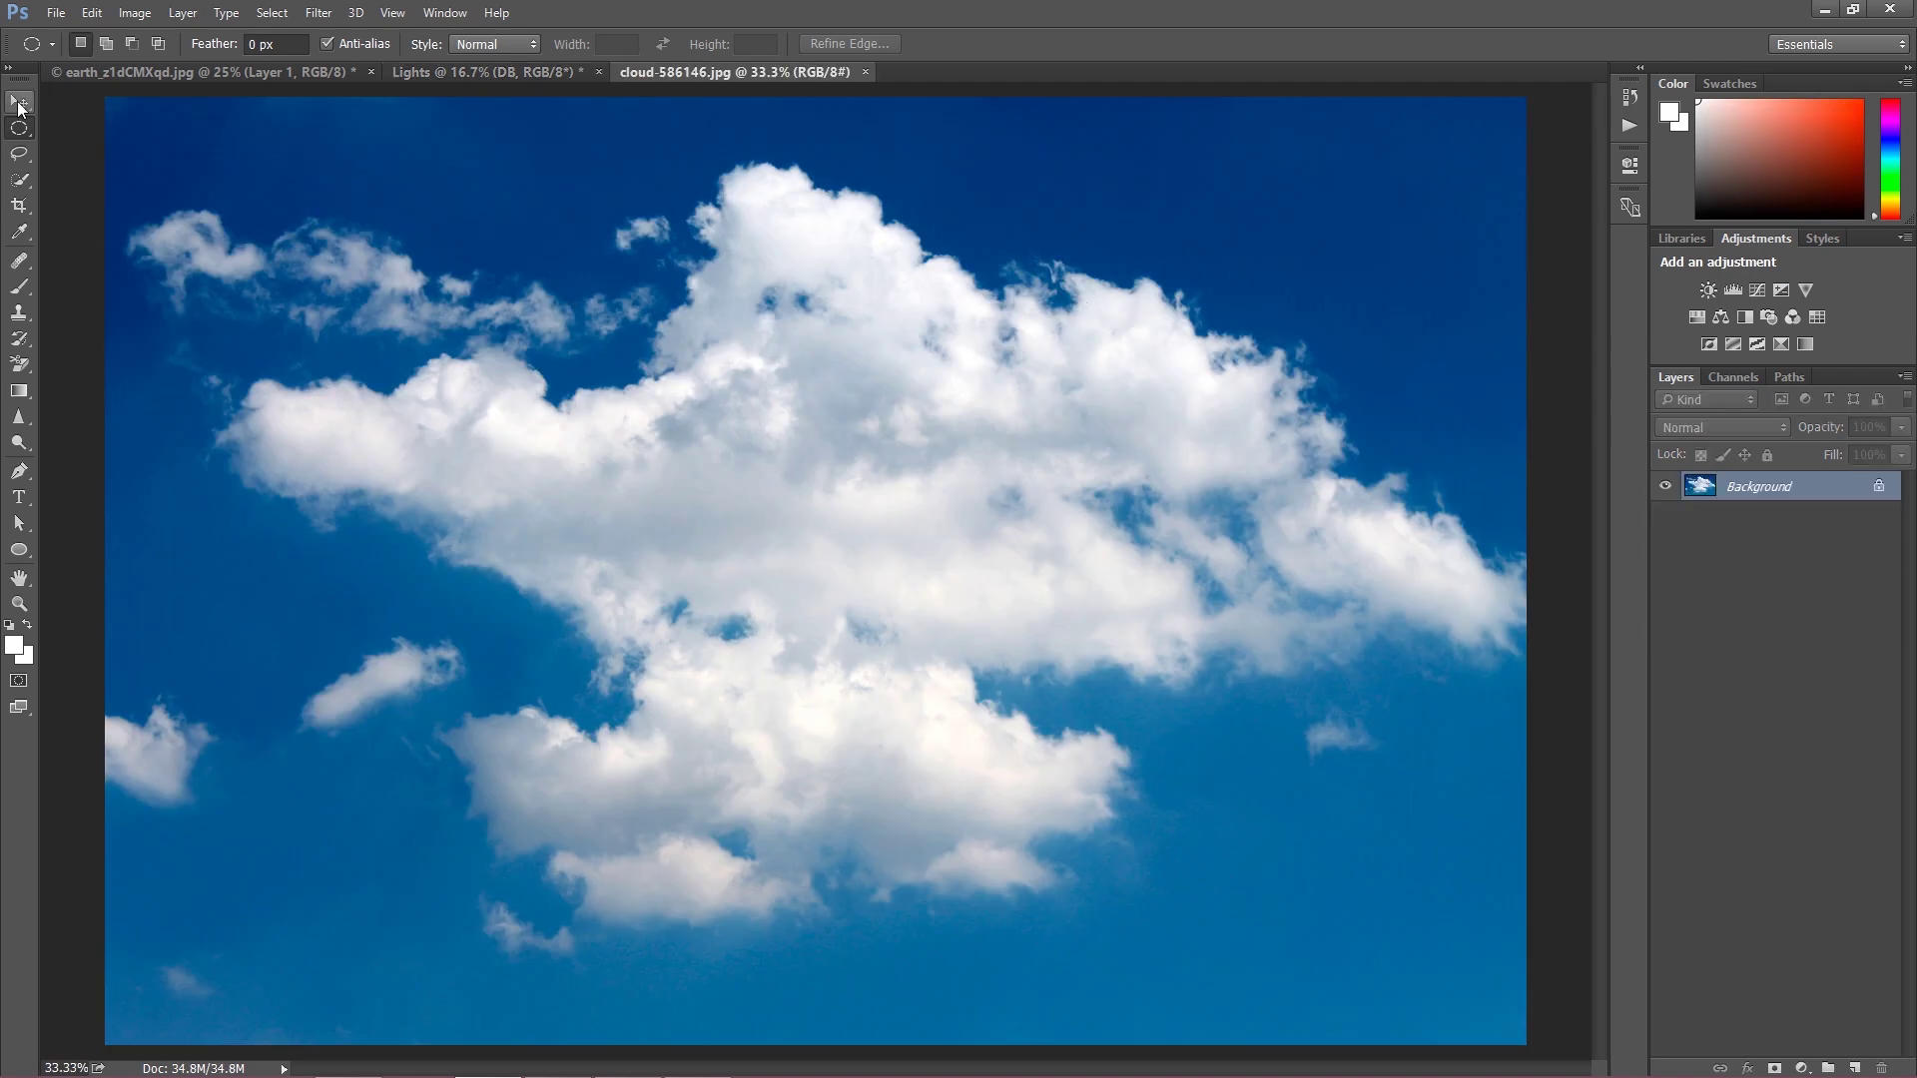
{"action": "left_click", "coordinate": [16, 101]}
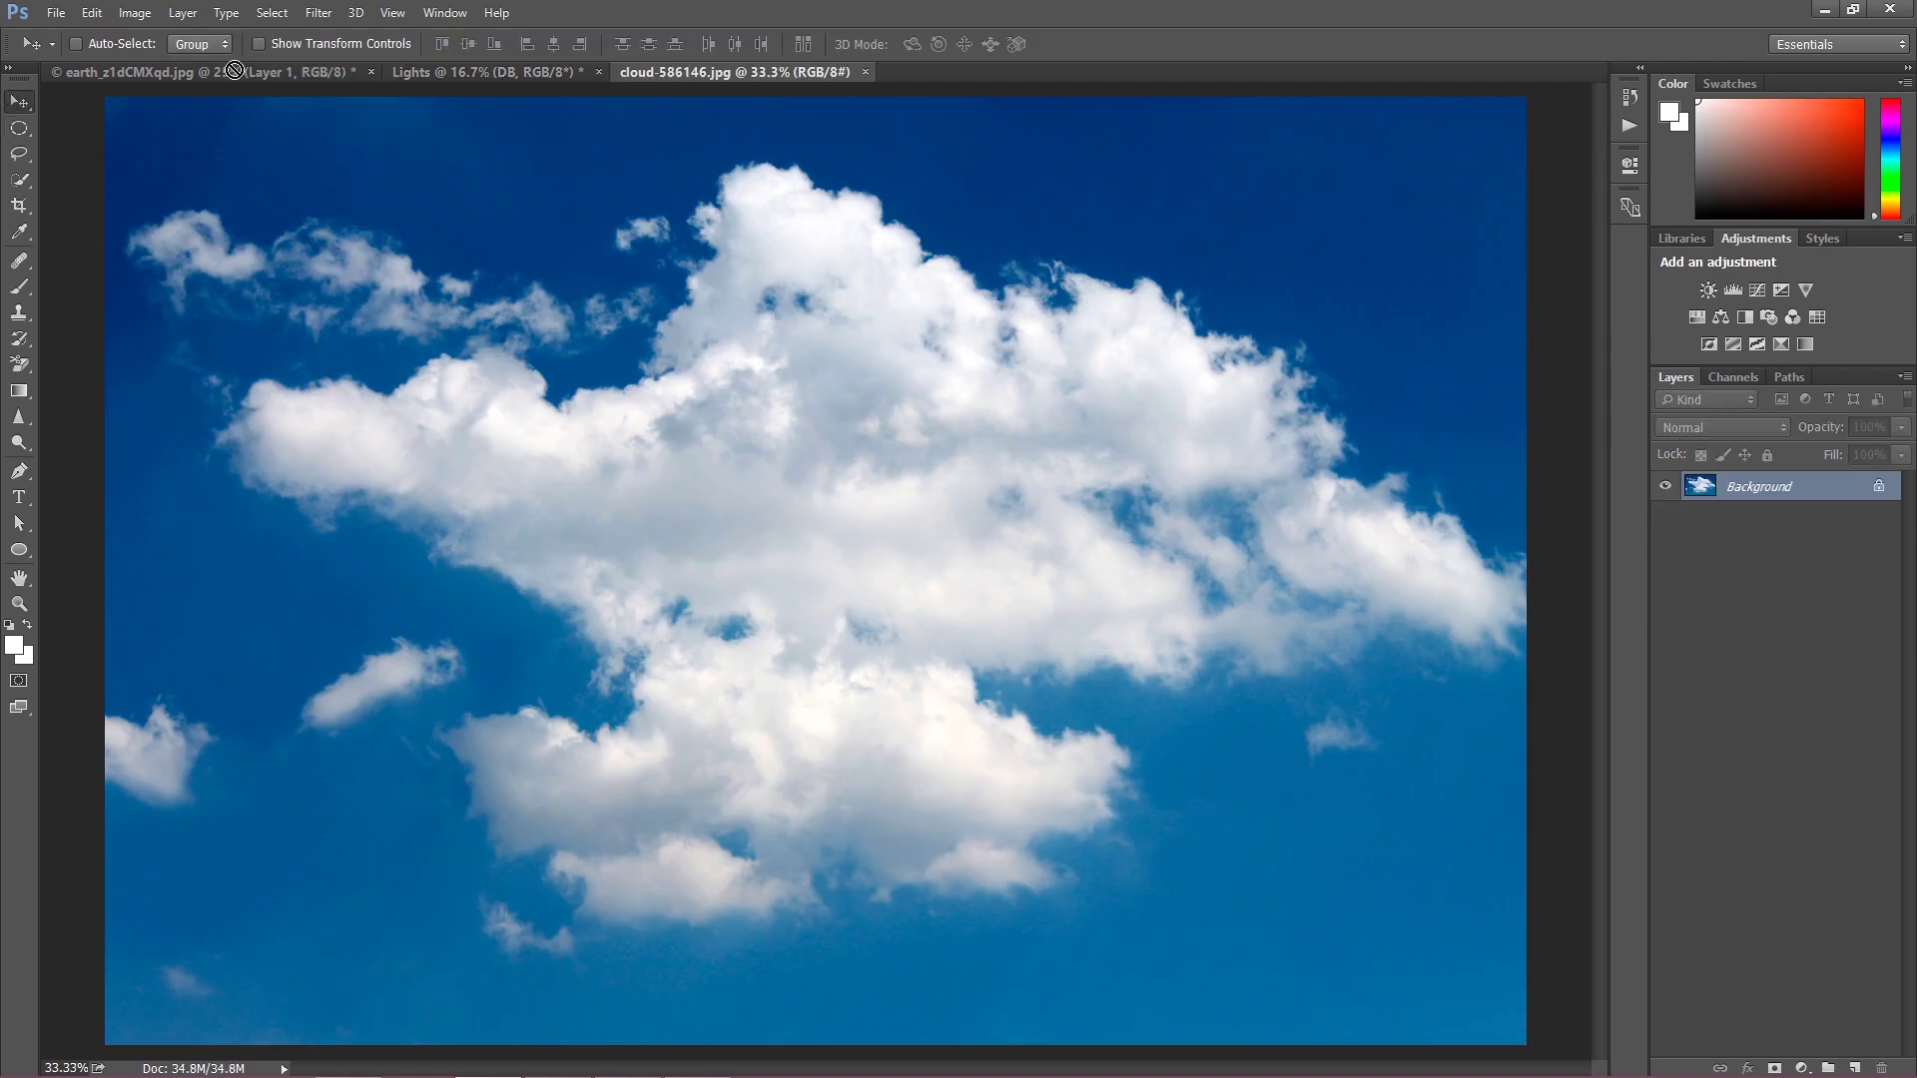
{"action": "left_click_drag", "start_coordinate": [234, 70], "coordinate": [336, 228]}
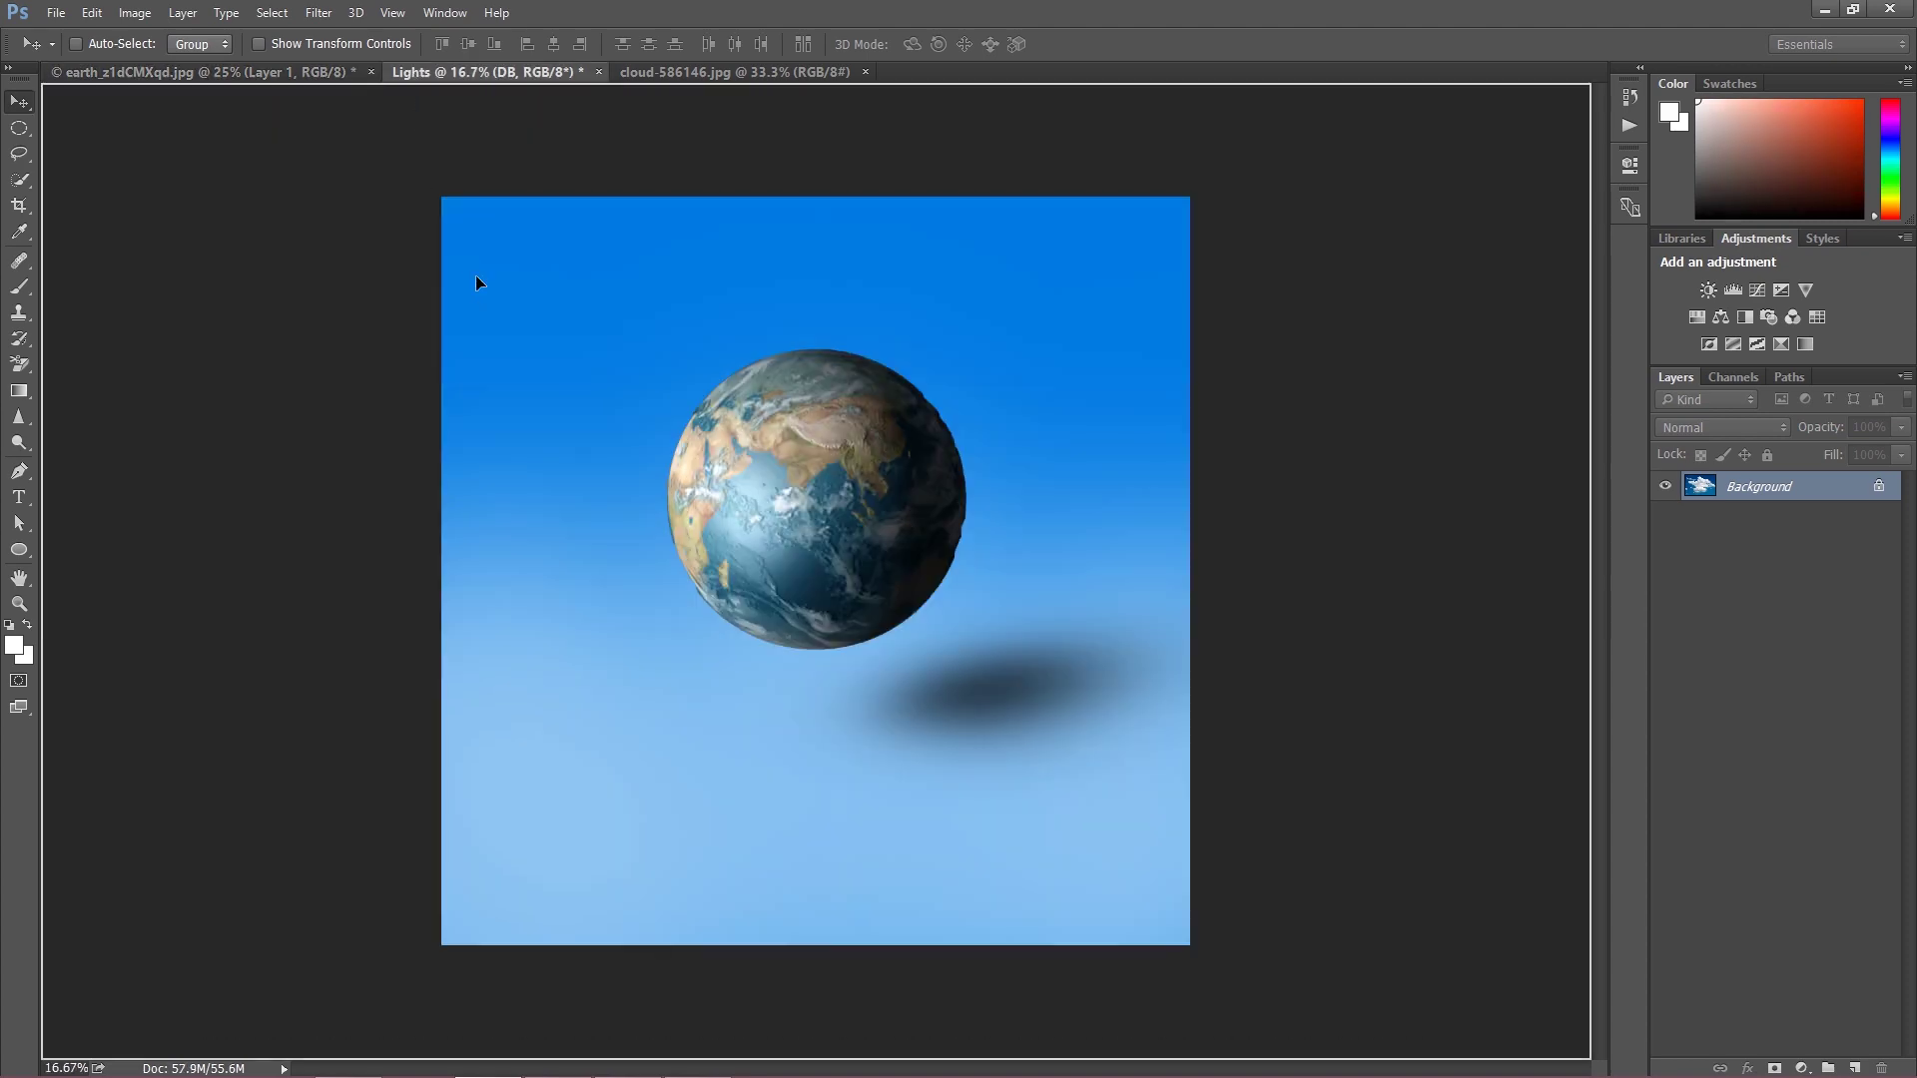
{"action": "left_click_drag", "start_coordinate": [396, 148], "coordinate": [474, 281]}
{"action": "mouse_move", "coordinate": [689, 432]}
{"action": "left_mouse_down"}
{"action": "mouse_move", "coordinate": [829, 446]}
{"action": "mouse_move", "coordinate": [797, 454]}
{"action": "left_mouse_up"}
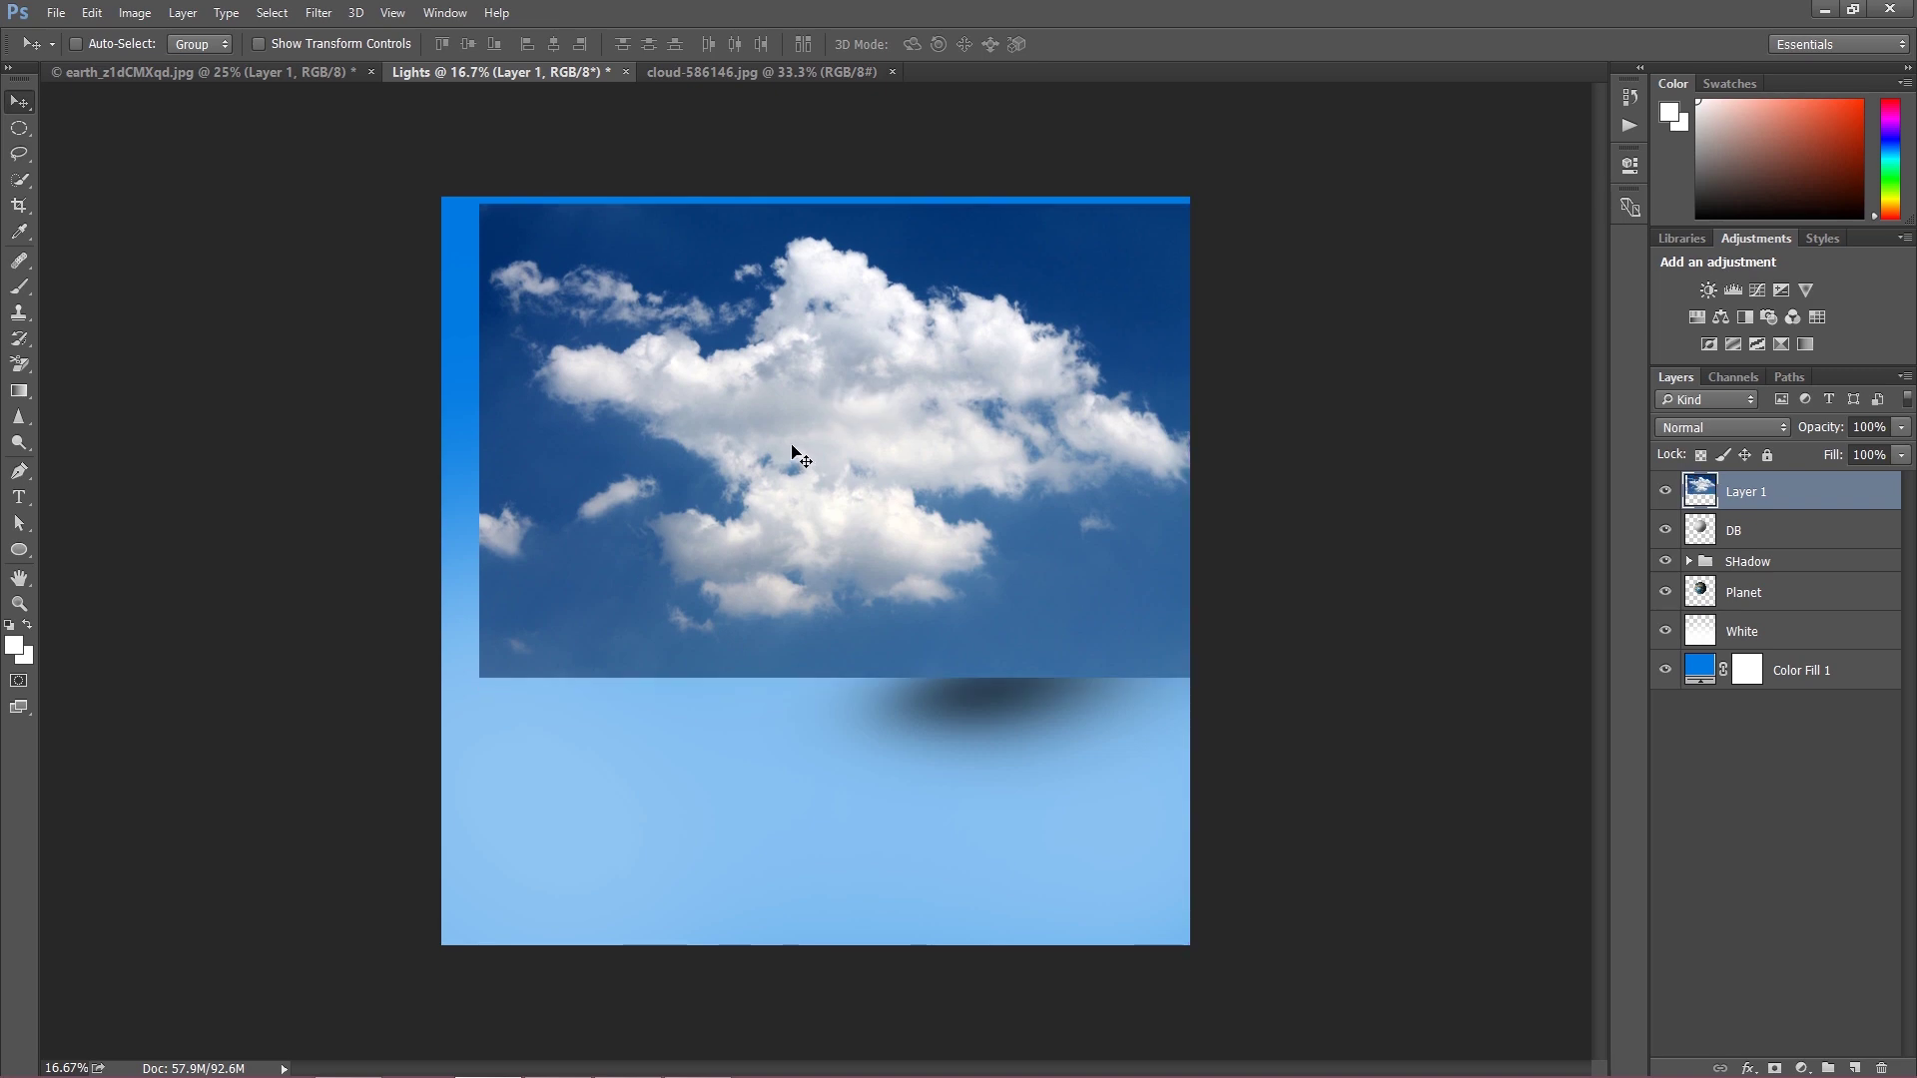
{"action": "left_click_drag", "start_coordinate": [795, 451], "coordinate": [779, 459]}
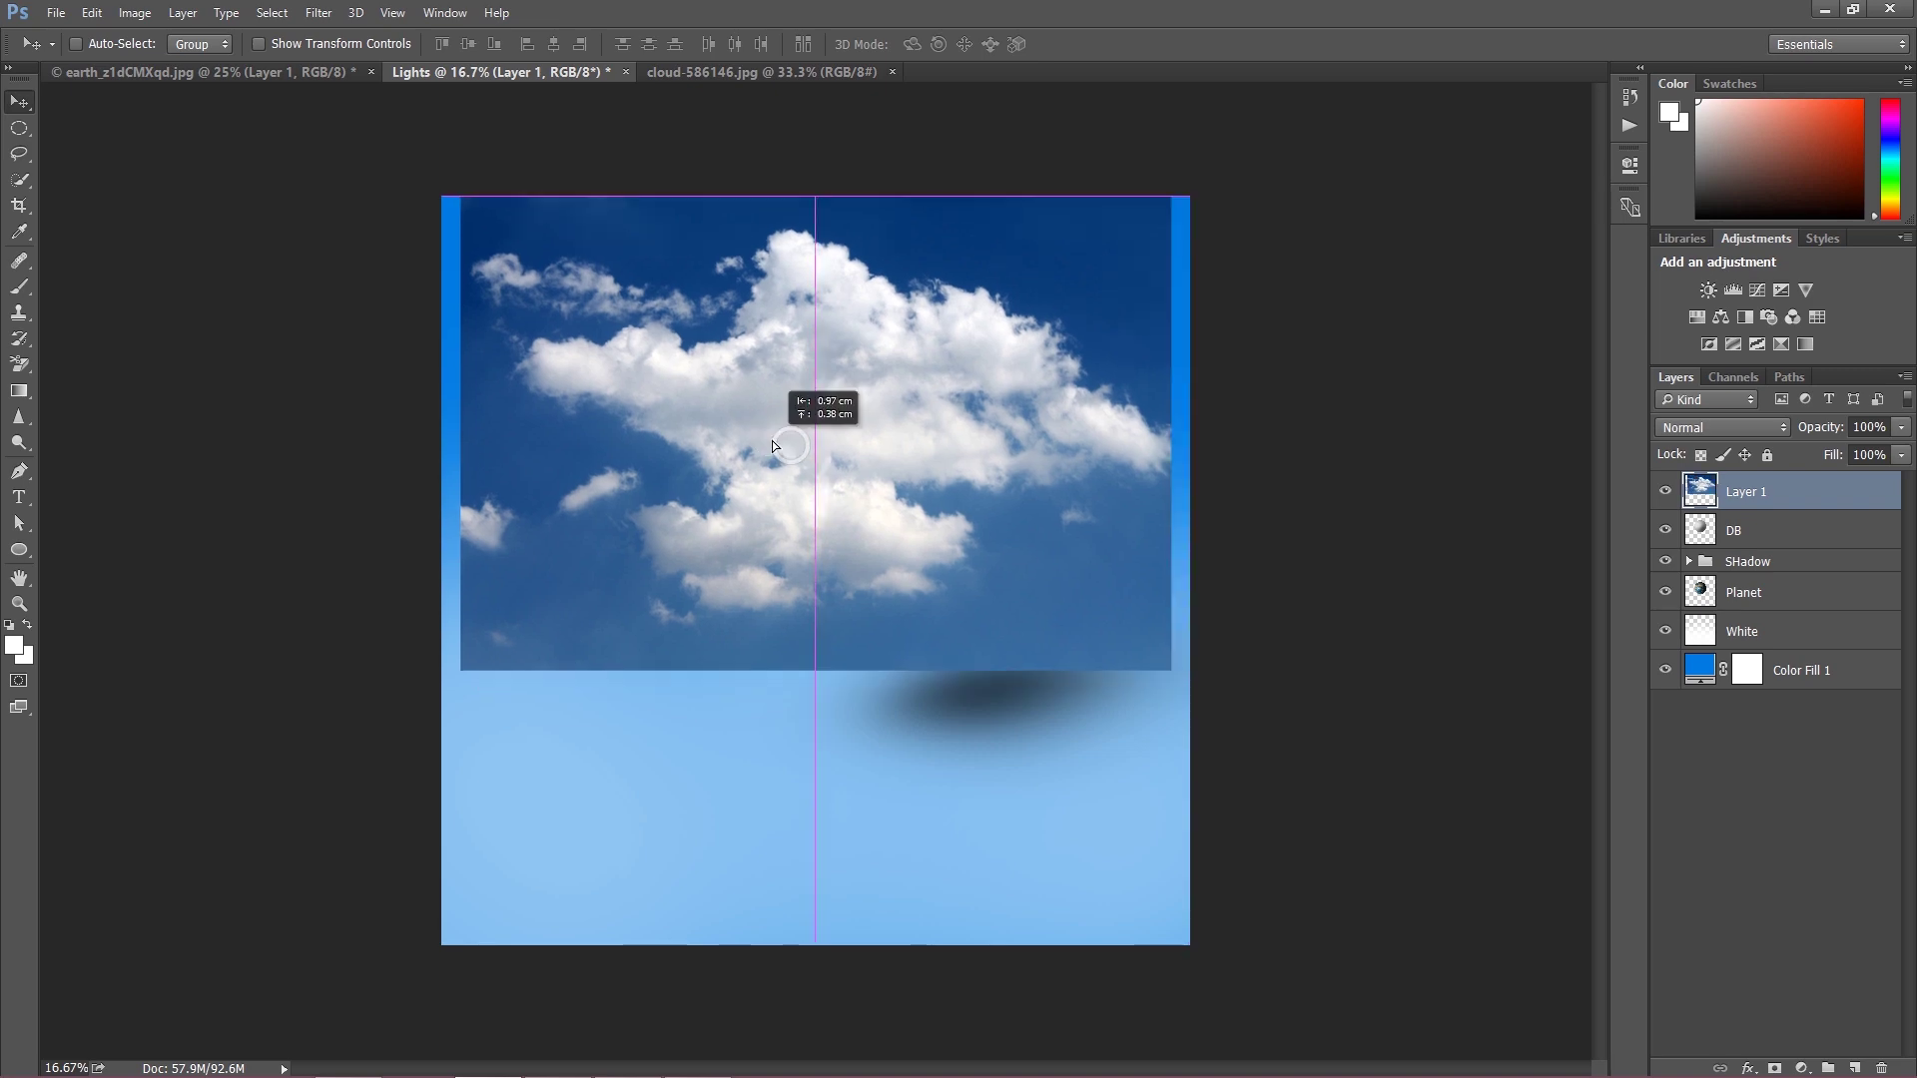
Compare Screen and Soft Light blending on the cloud layer, settling on Screen.
{"action": "left_click", "coordinate": [1706, 428]}
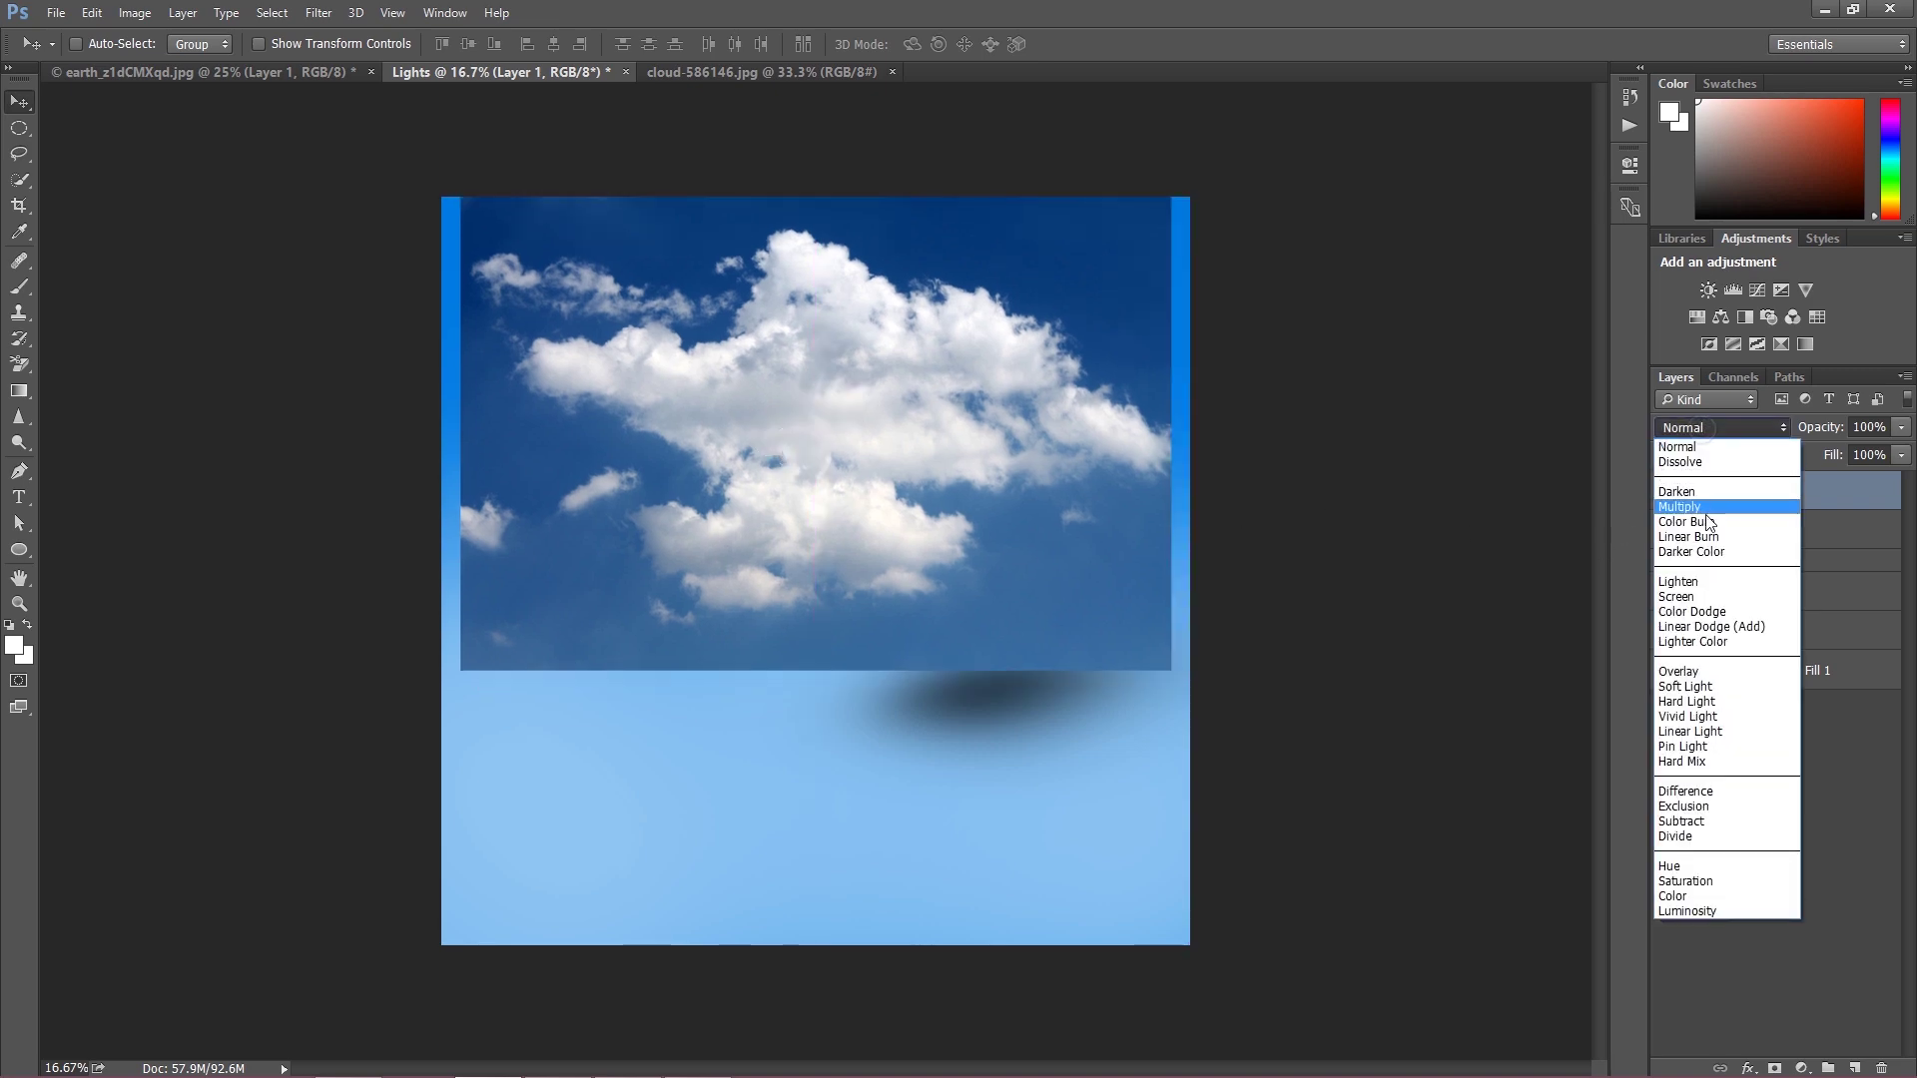
{"action": "left_click", "coordinate": [1692, 596]}
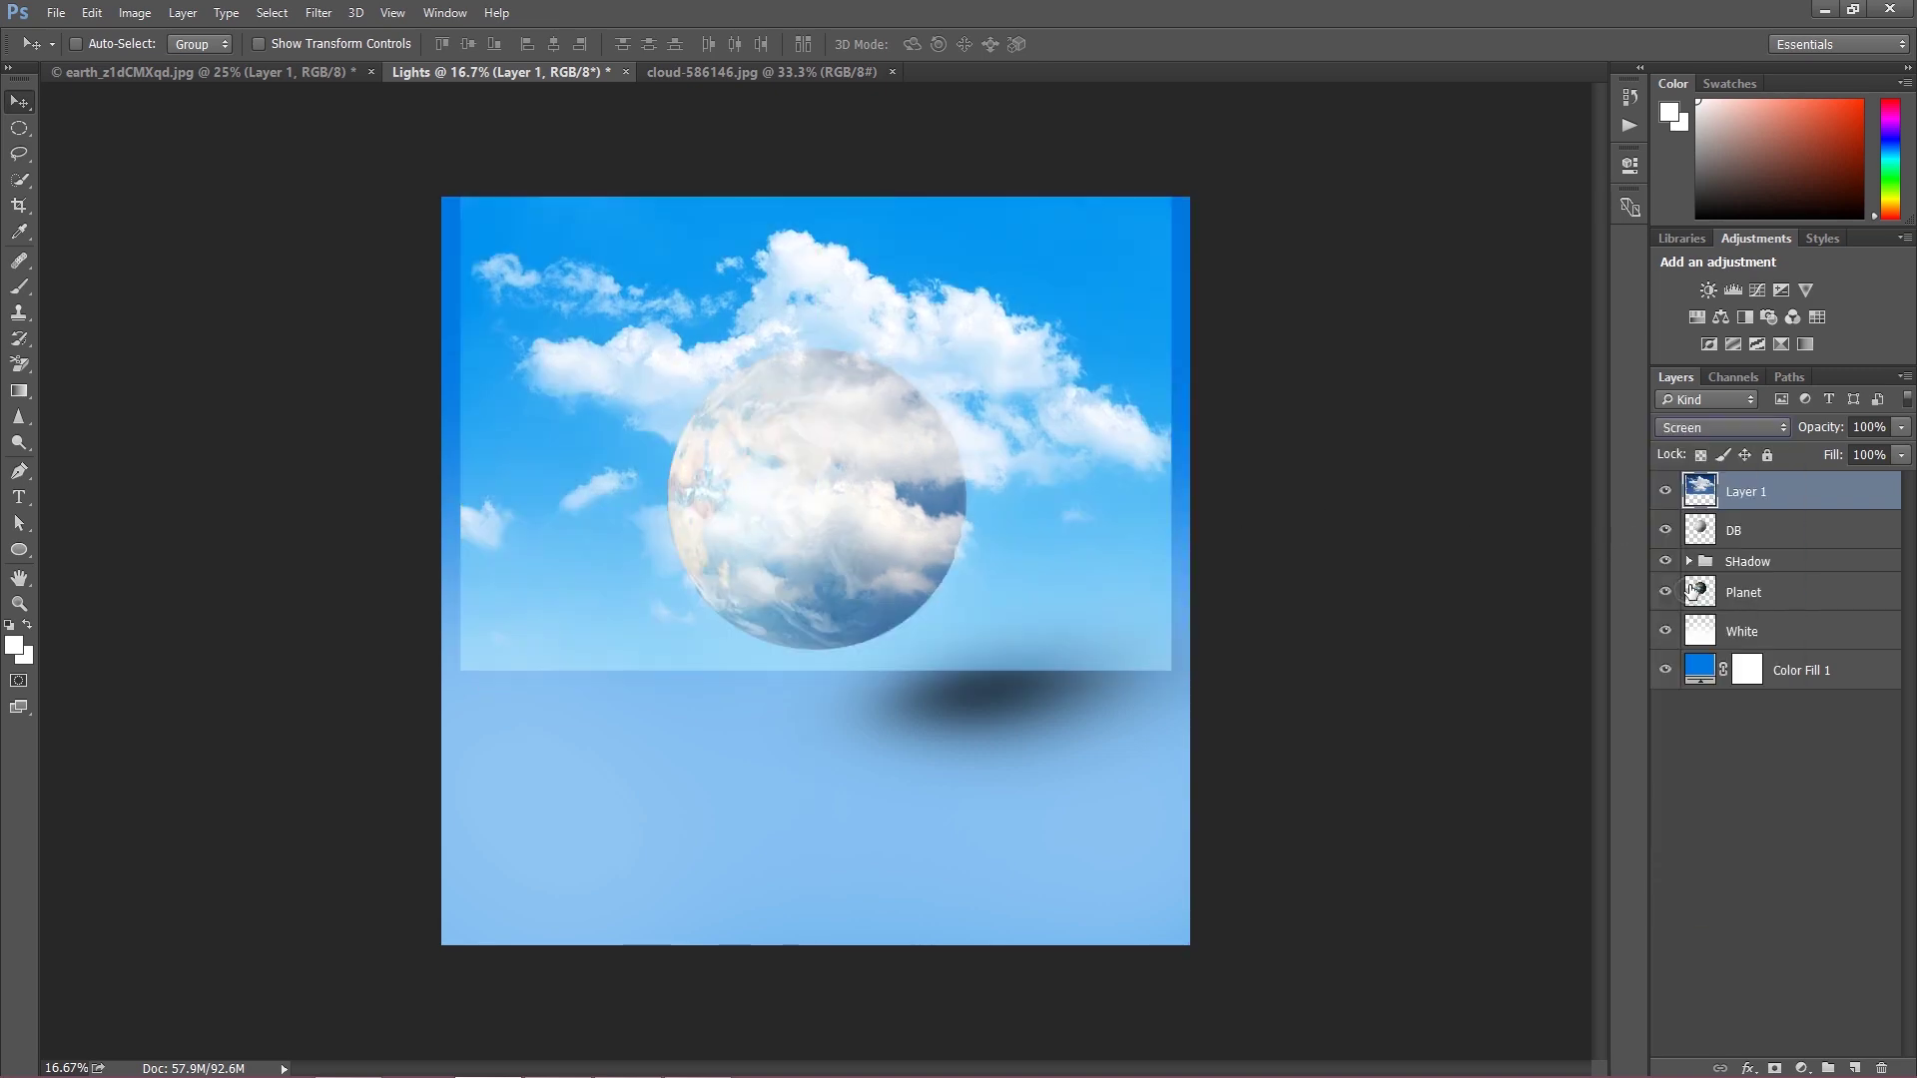
{"action": "left_click", "coordinate": [1716, 428]}
{"action": "left_click", "coordinate": [1692, 677]}
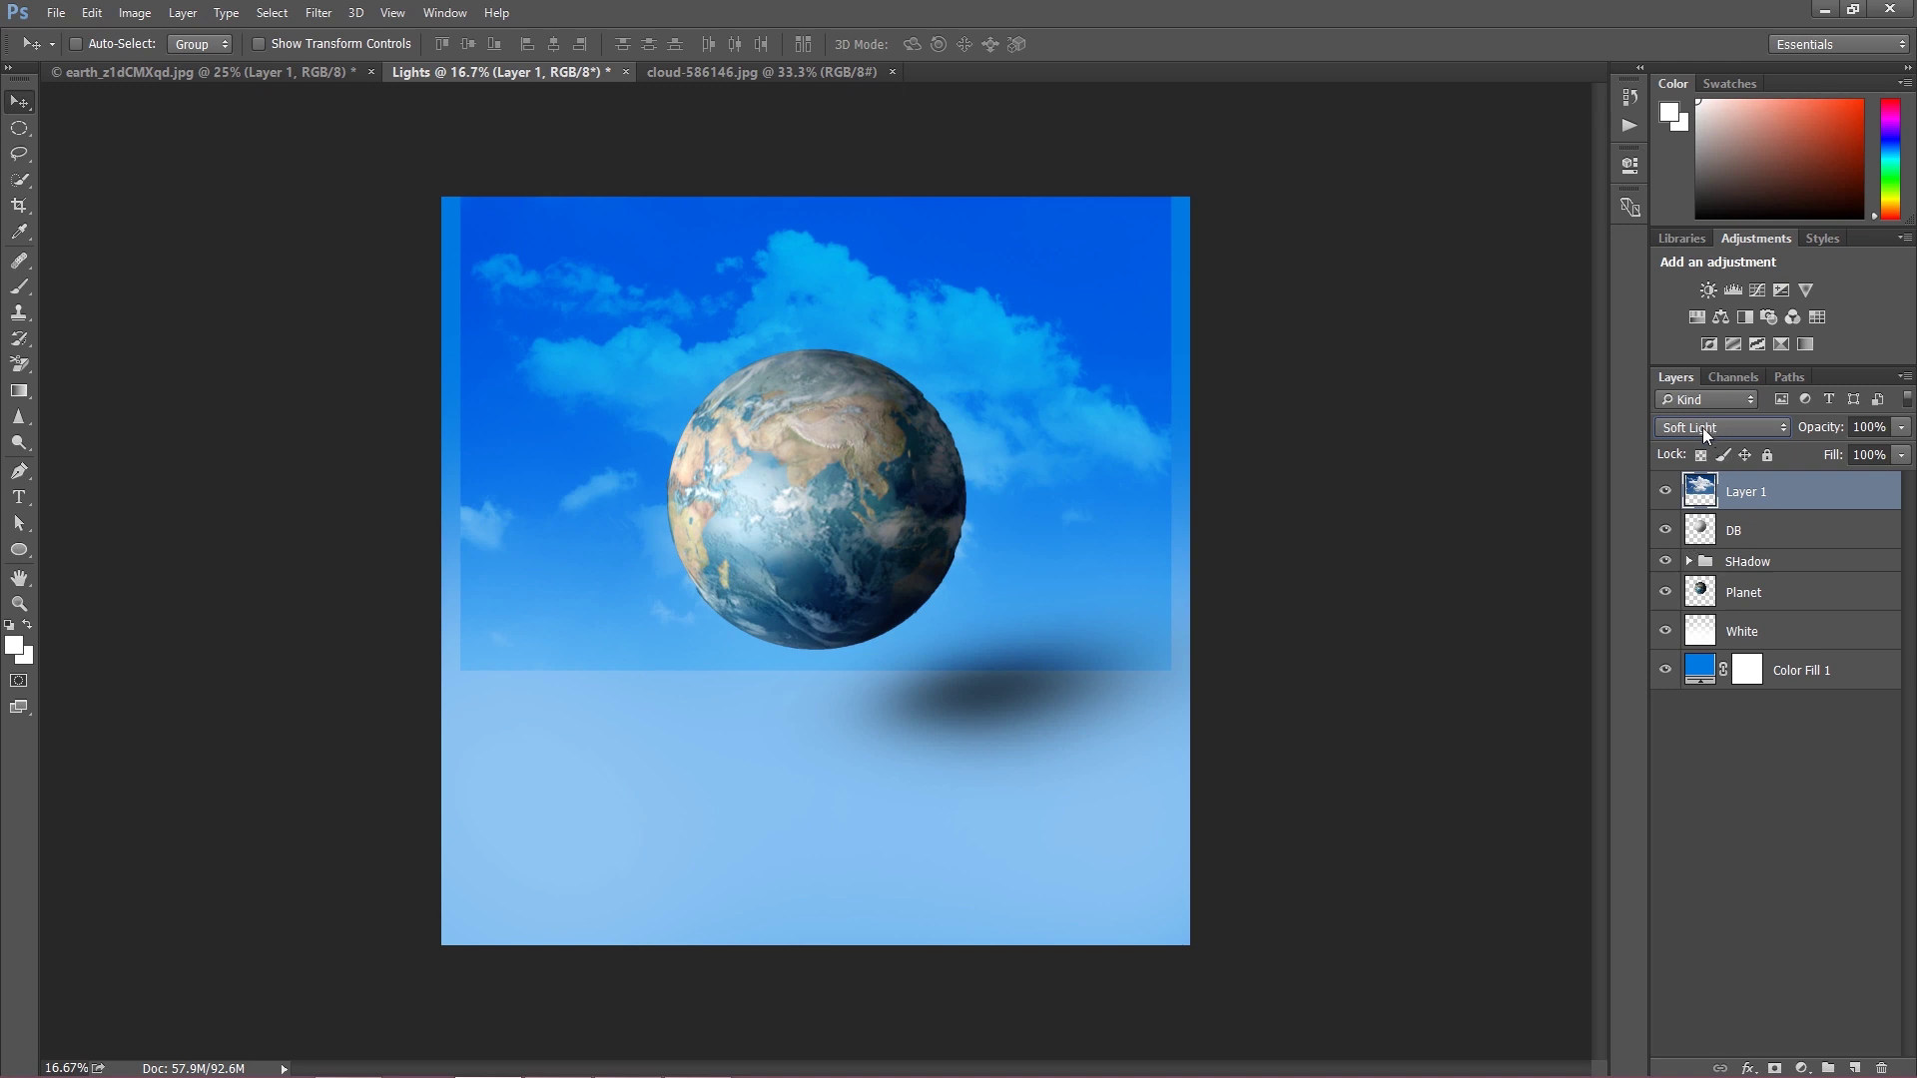
{"action": "left_click", "coordinate": [1704, 427]}
{"action": "left_click", "coordinate": [1699, 595]}
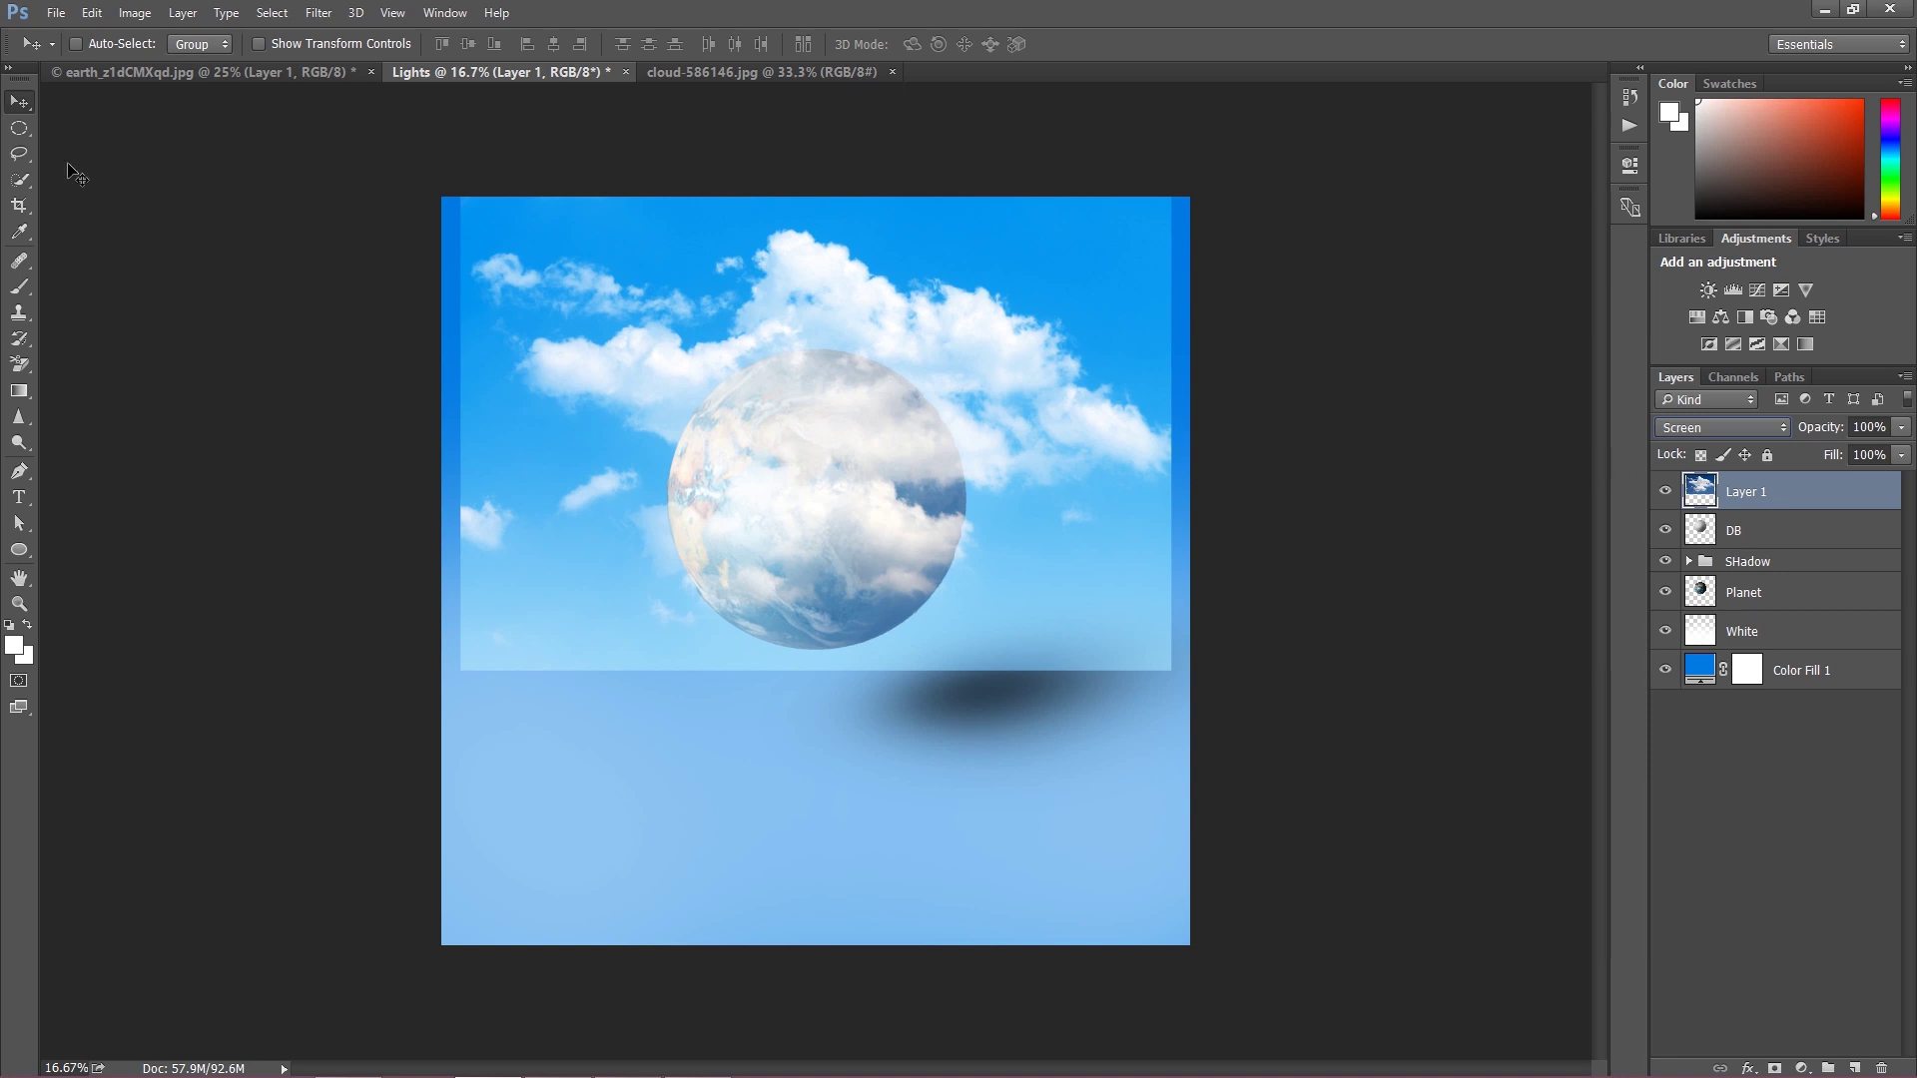
{"action": "left_click", "coordinate": [20, 130]}
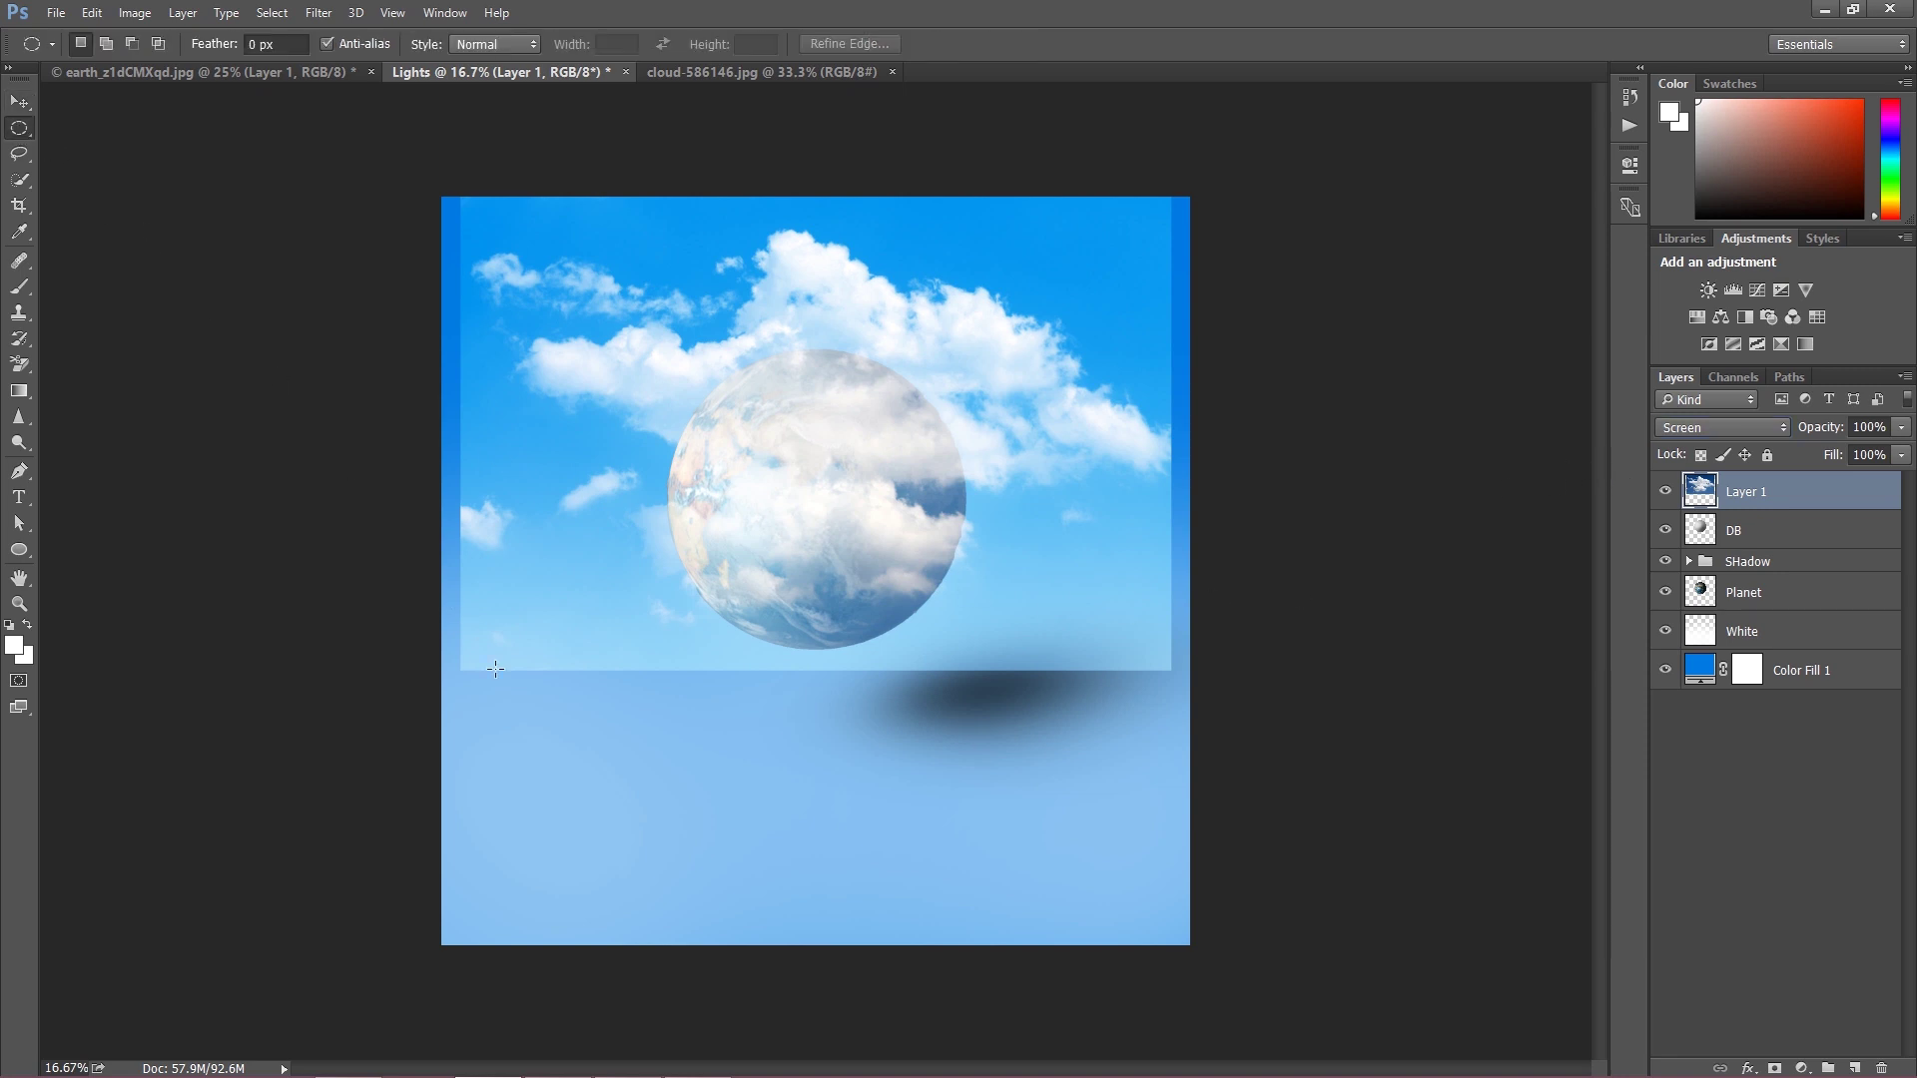
Free Transform the cloud layer, stretching it to the canvas's left and right edges.
{"action": "right_click", "coordinate": [547, 686]}
{"action": "left_click", "coordinate": [621, 899]}
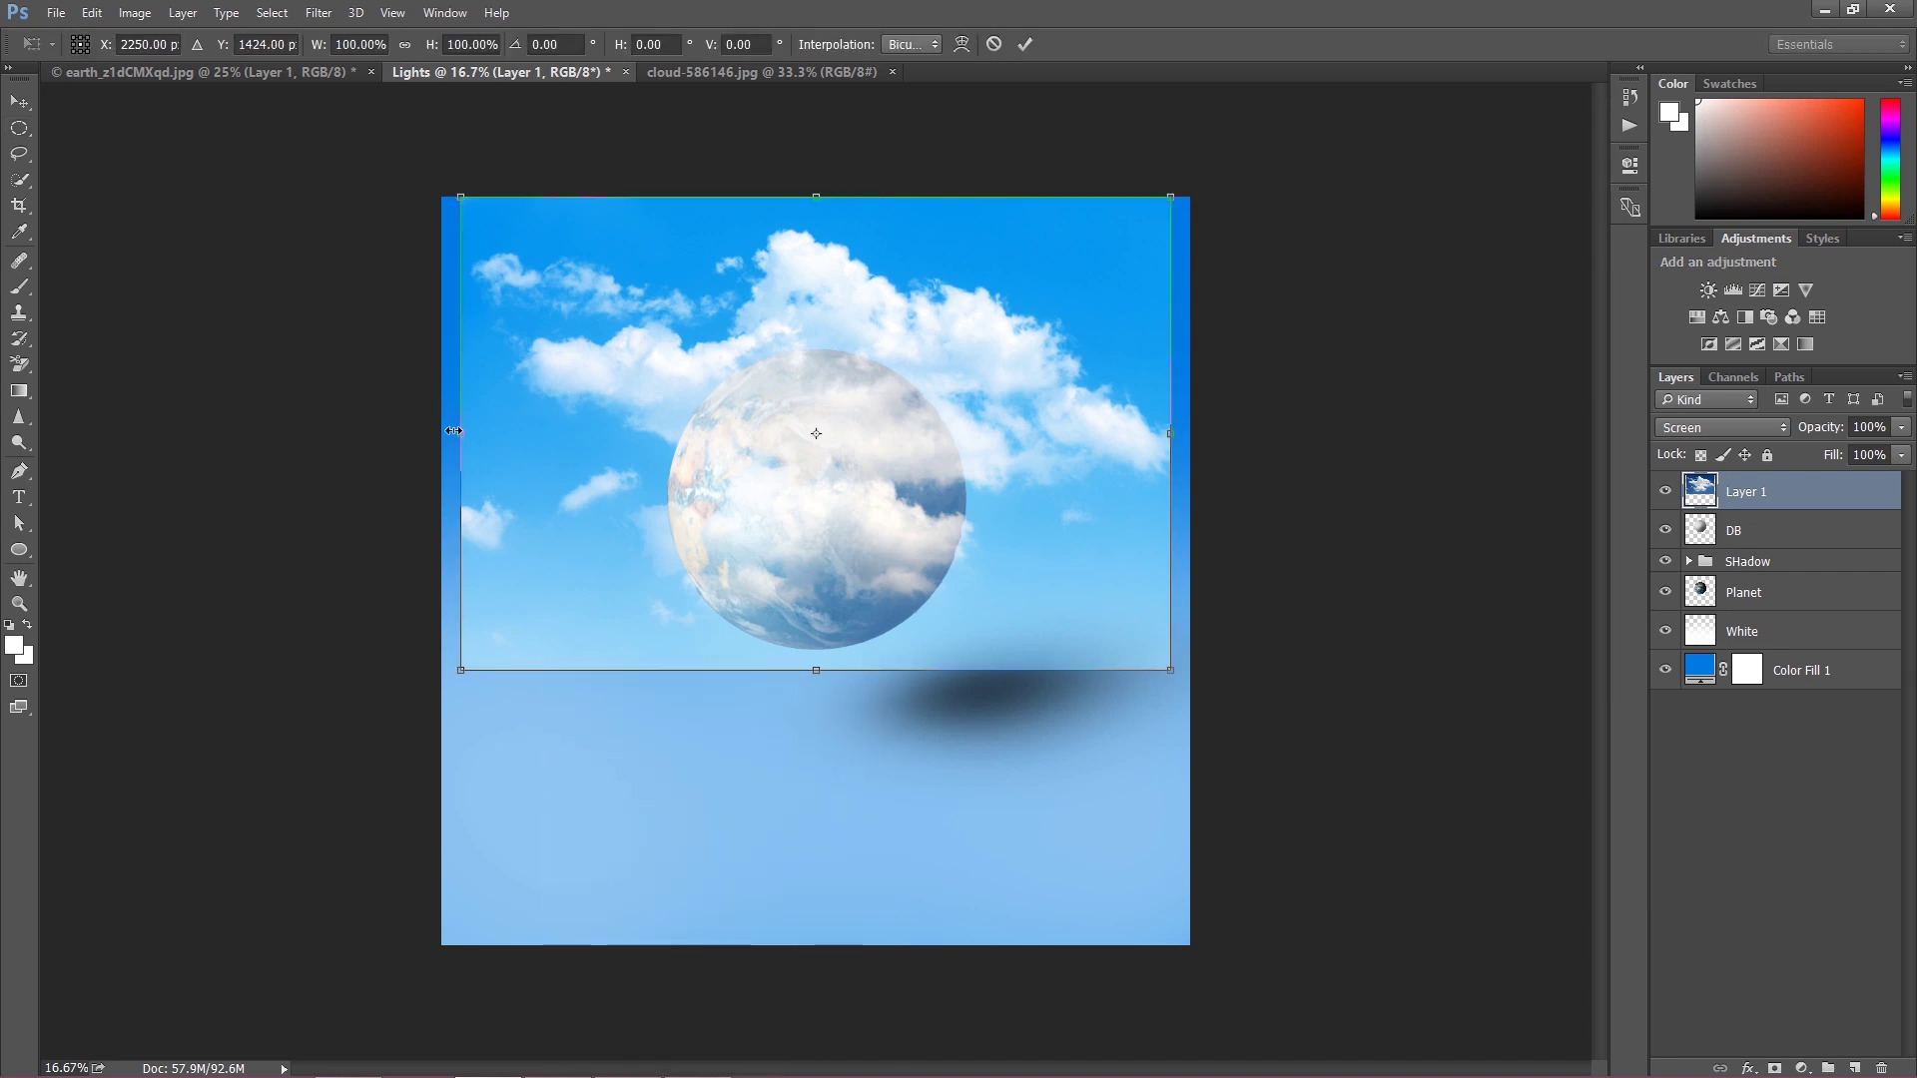
{"action": "left_click_drag", "start_coordinate": [462, 433], "coordinate": [440, 433]}
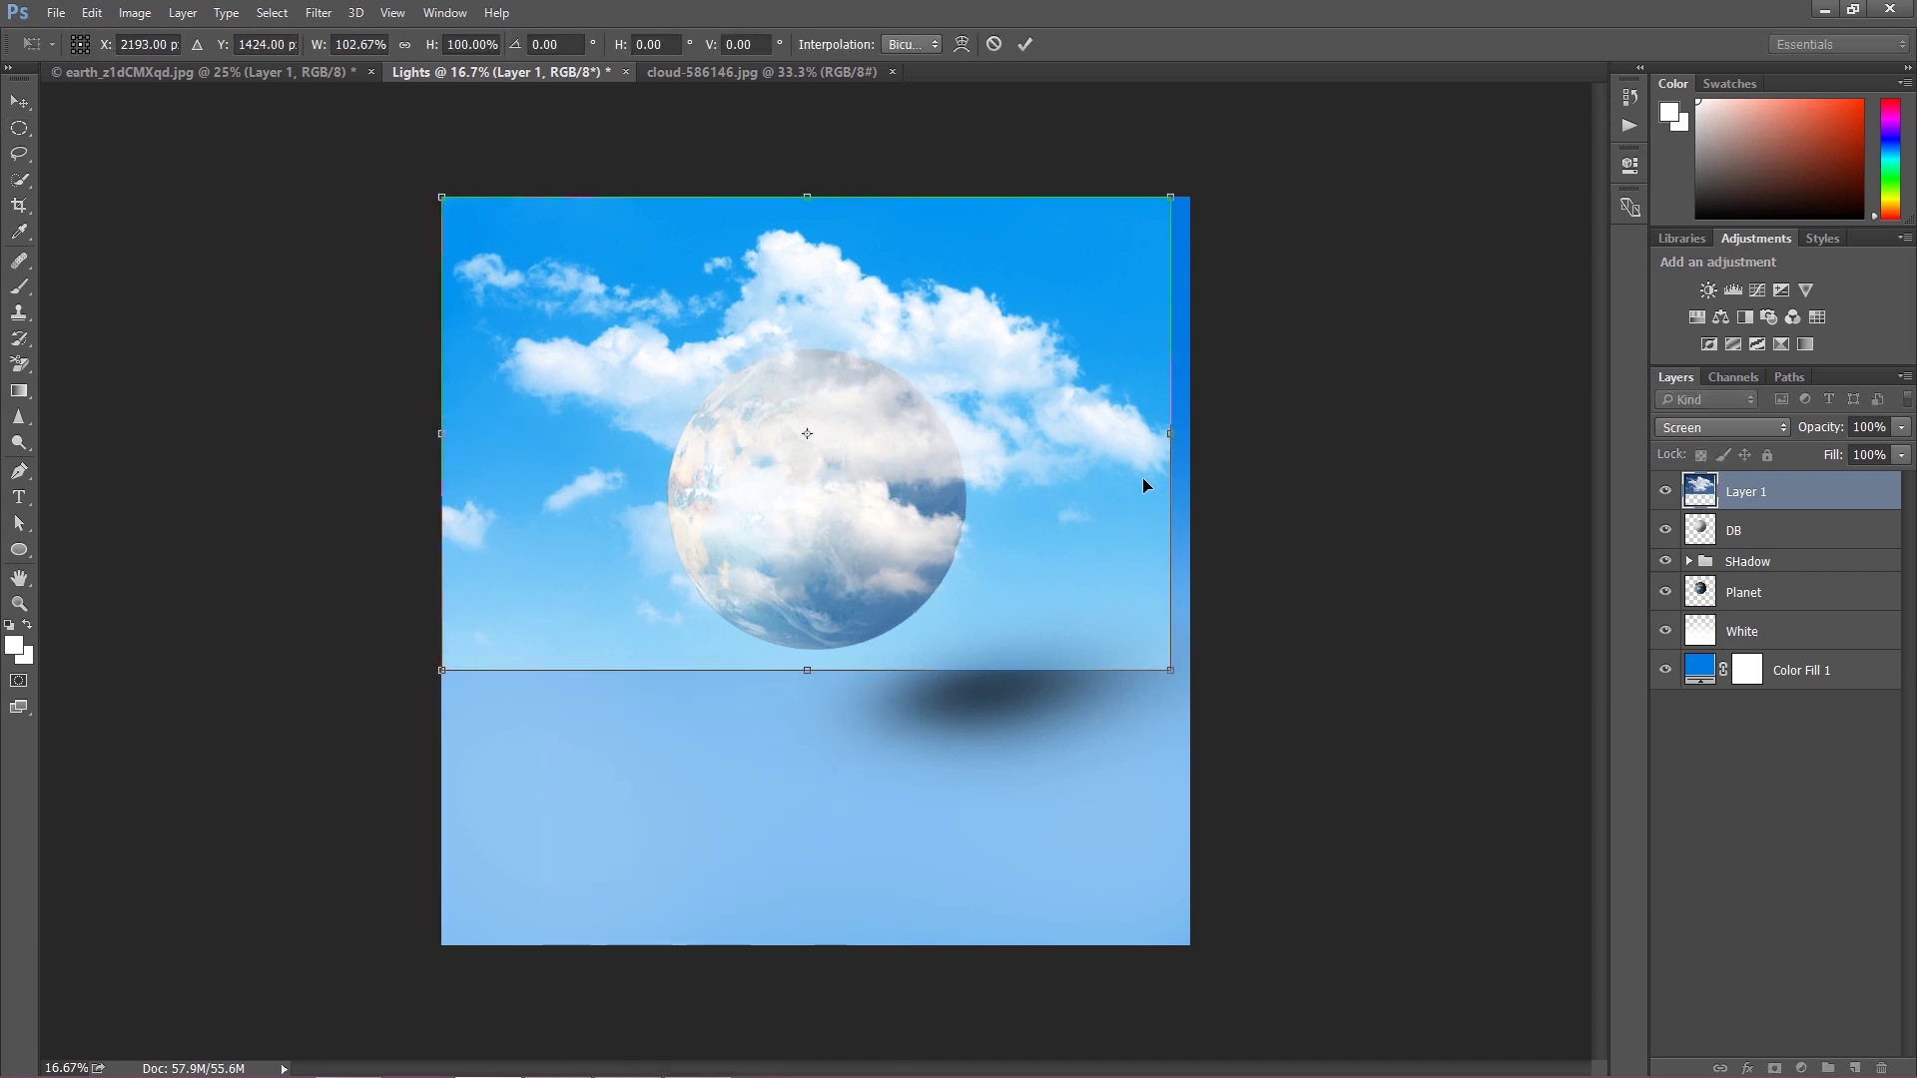
{"action": "left_click_drag", "start_coordinate": [1173, 434], "coordinate": [1191, 434]}
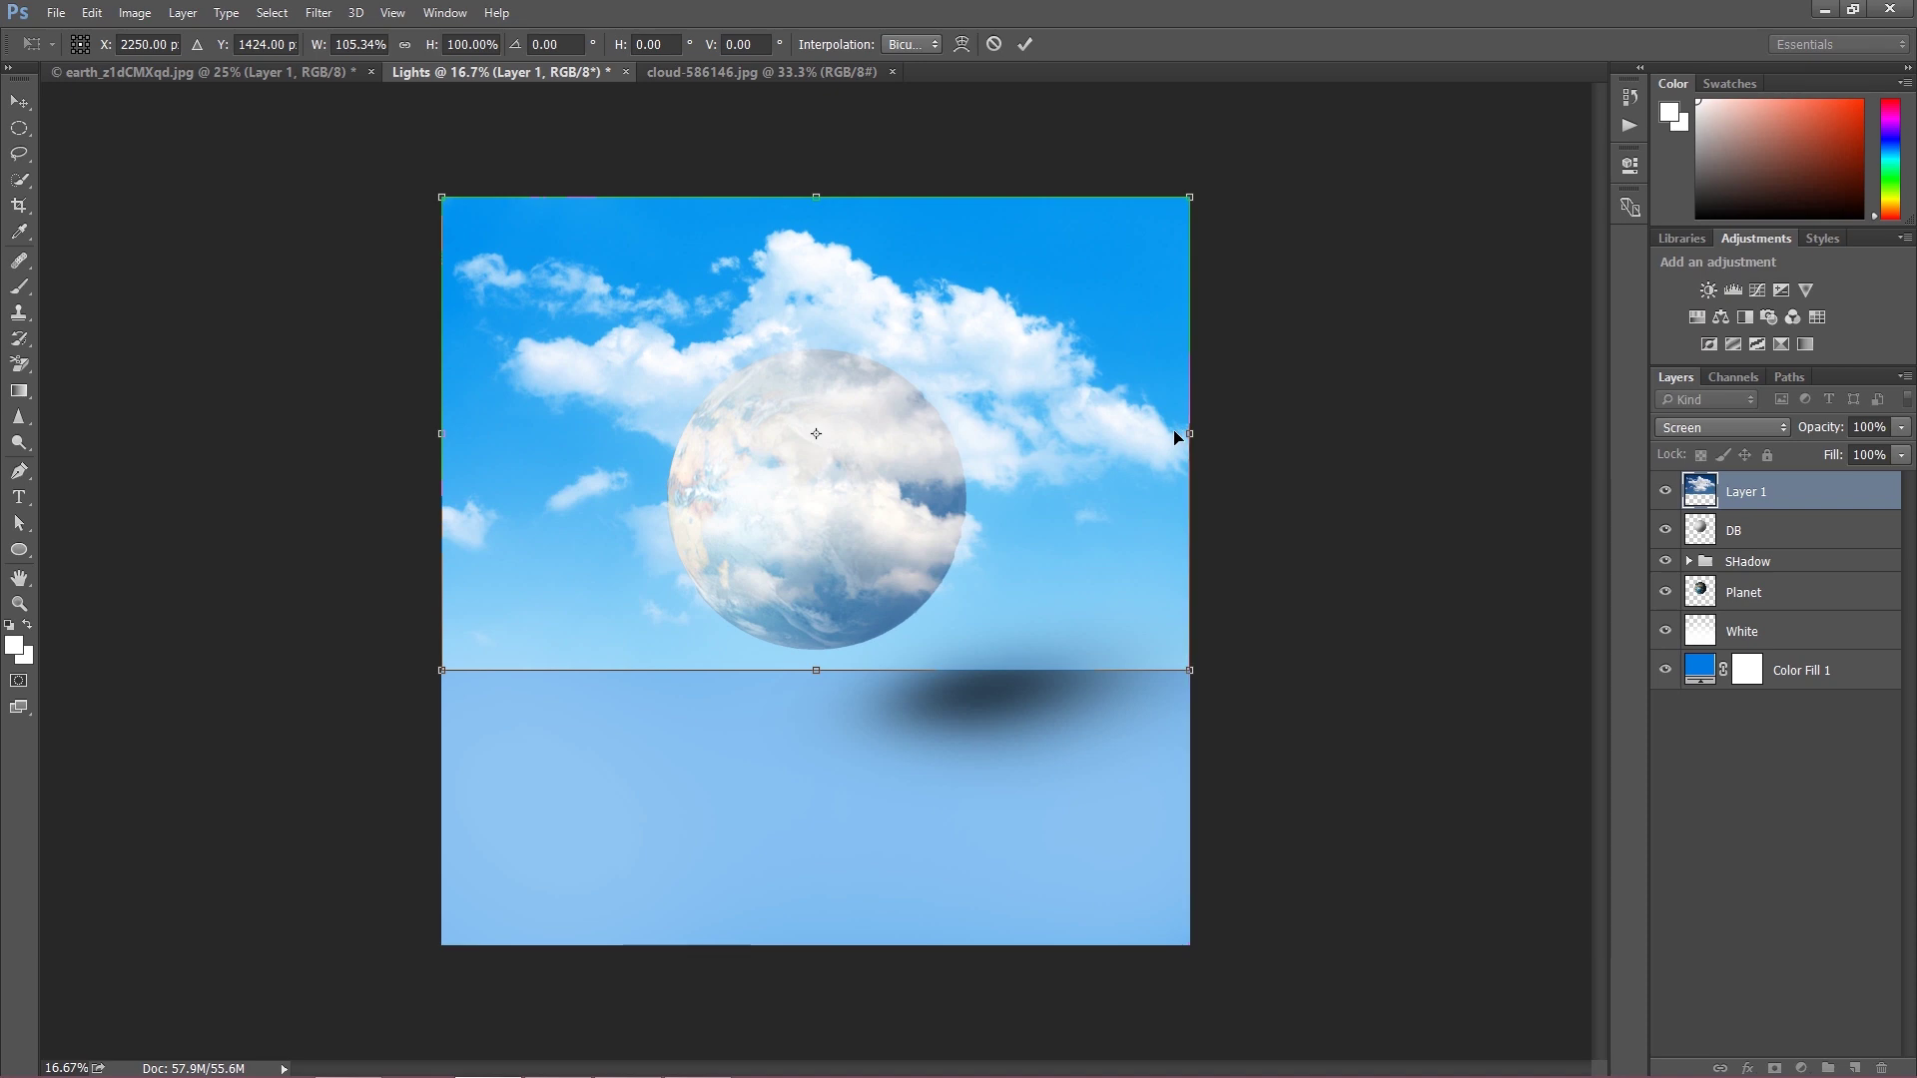
Set the cloud layer to 54% opacity, apply the stretch, and use Screen blending.
{"action": "left_click", "coordinate": [1733, 434]}
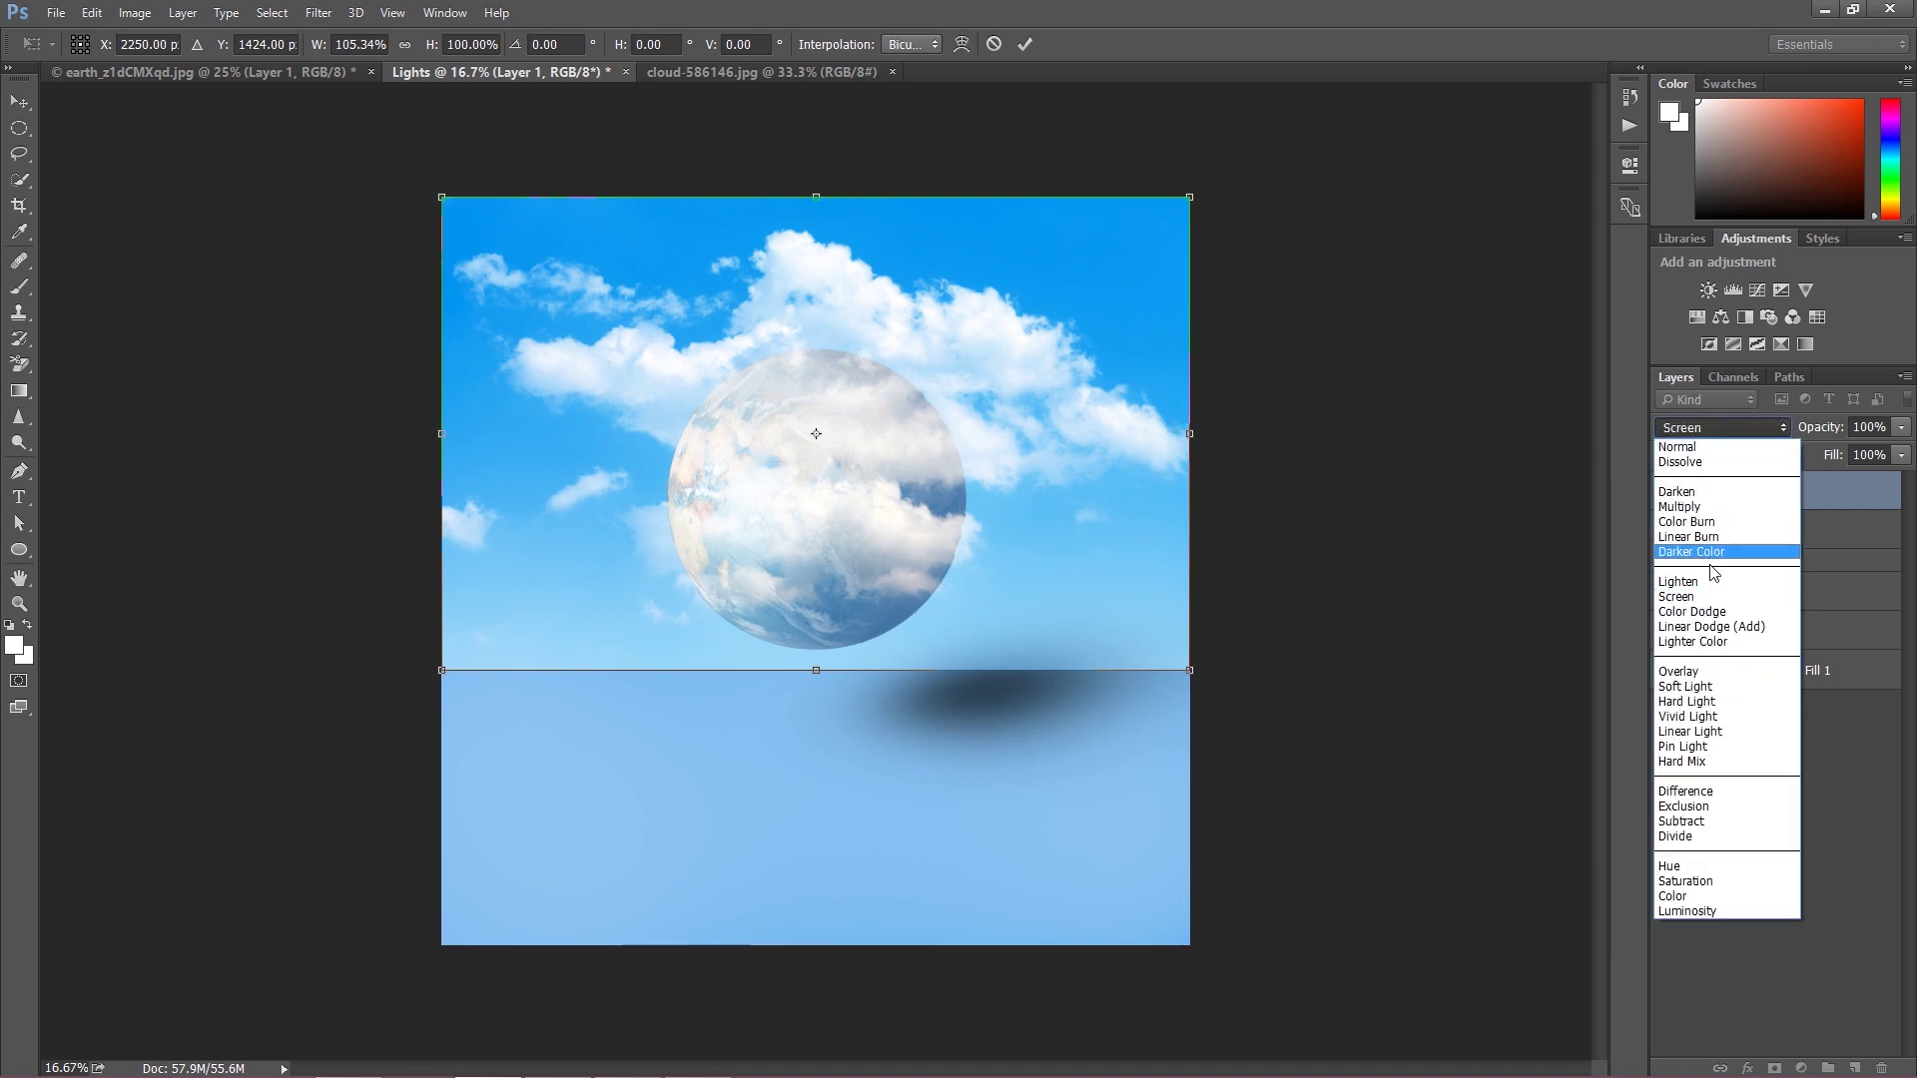
{"action": "left_click", "coordinate": [1699, 677]}
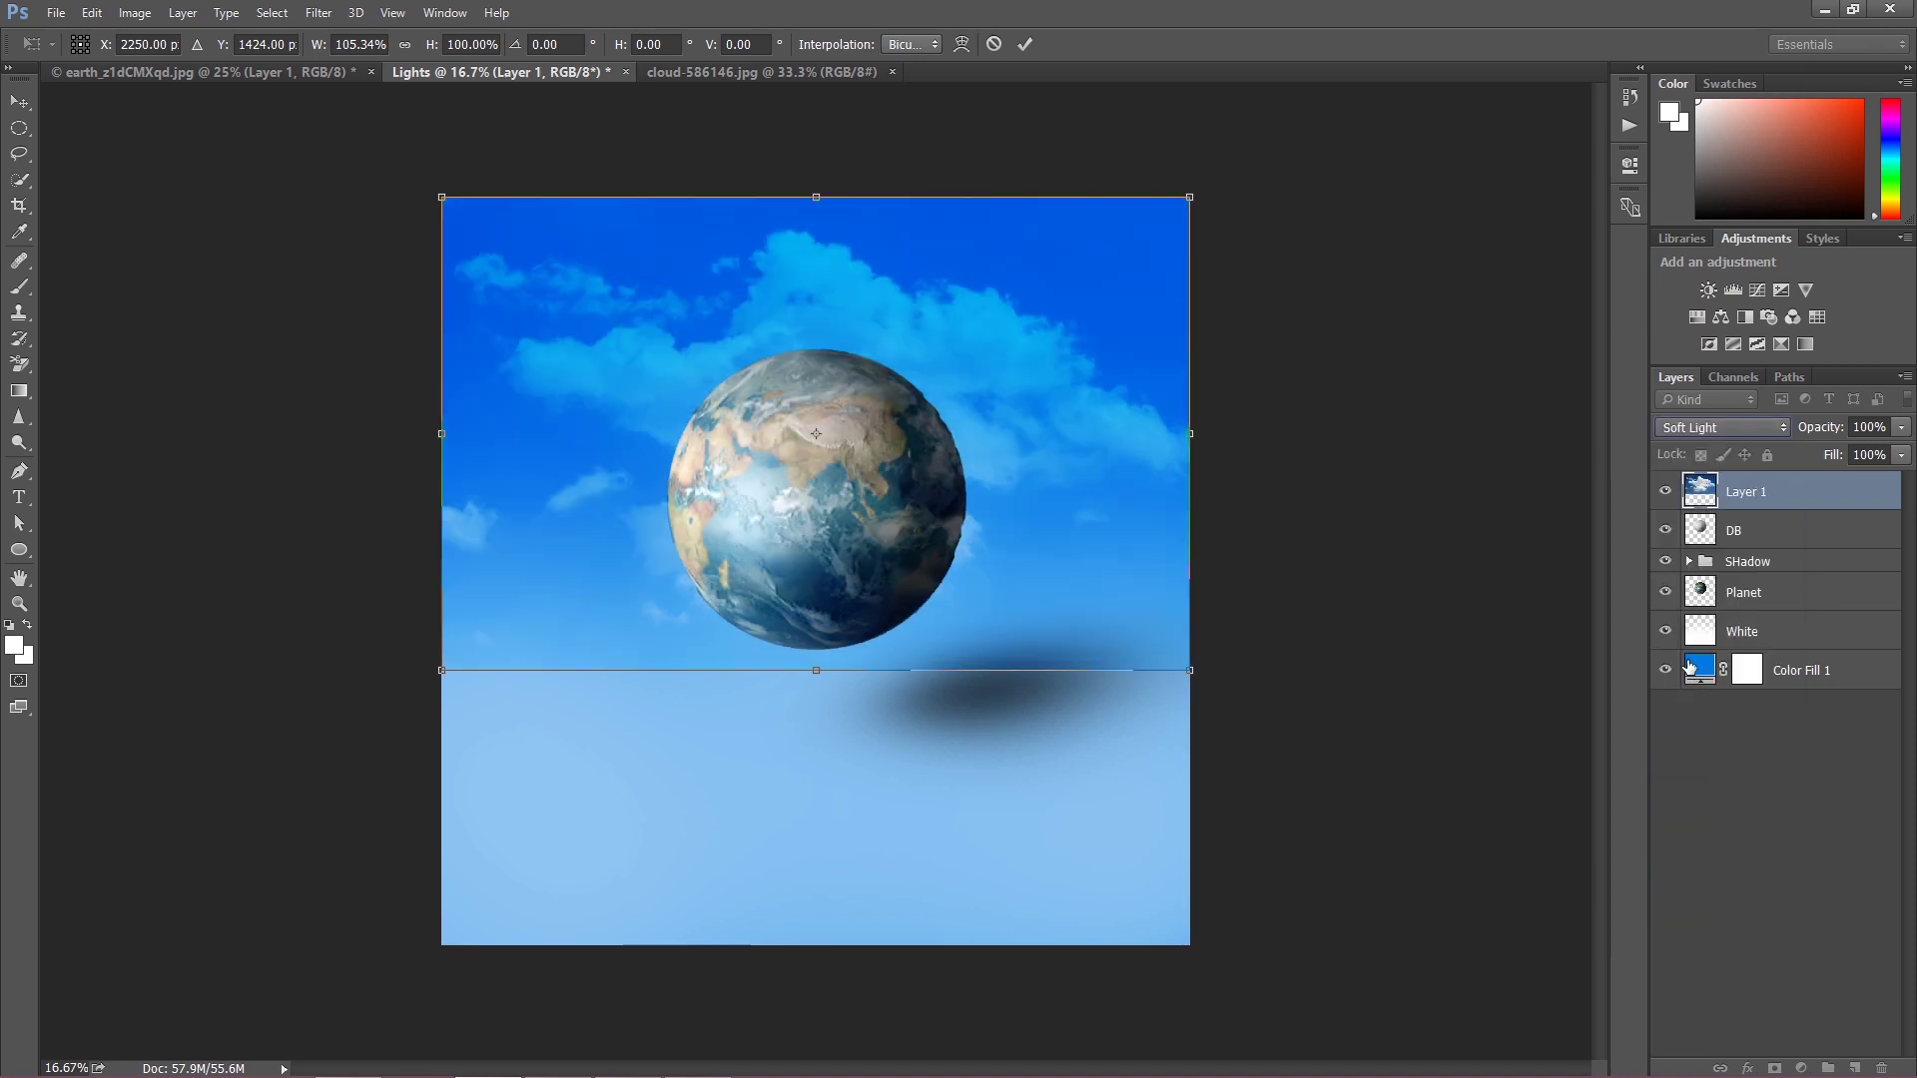
{"action": "left_click_drag", "start_coordinate": [1819, 432], "coordinate": [1783, 439]}
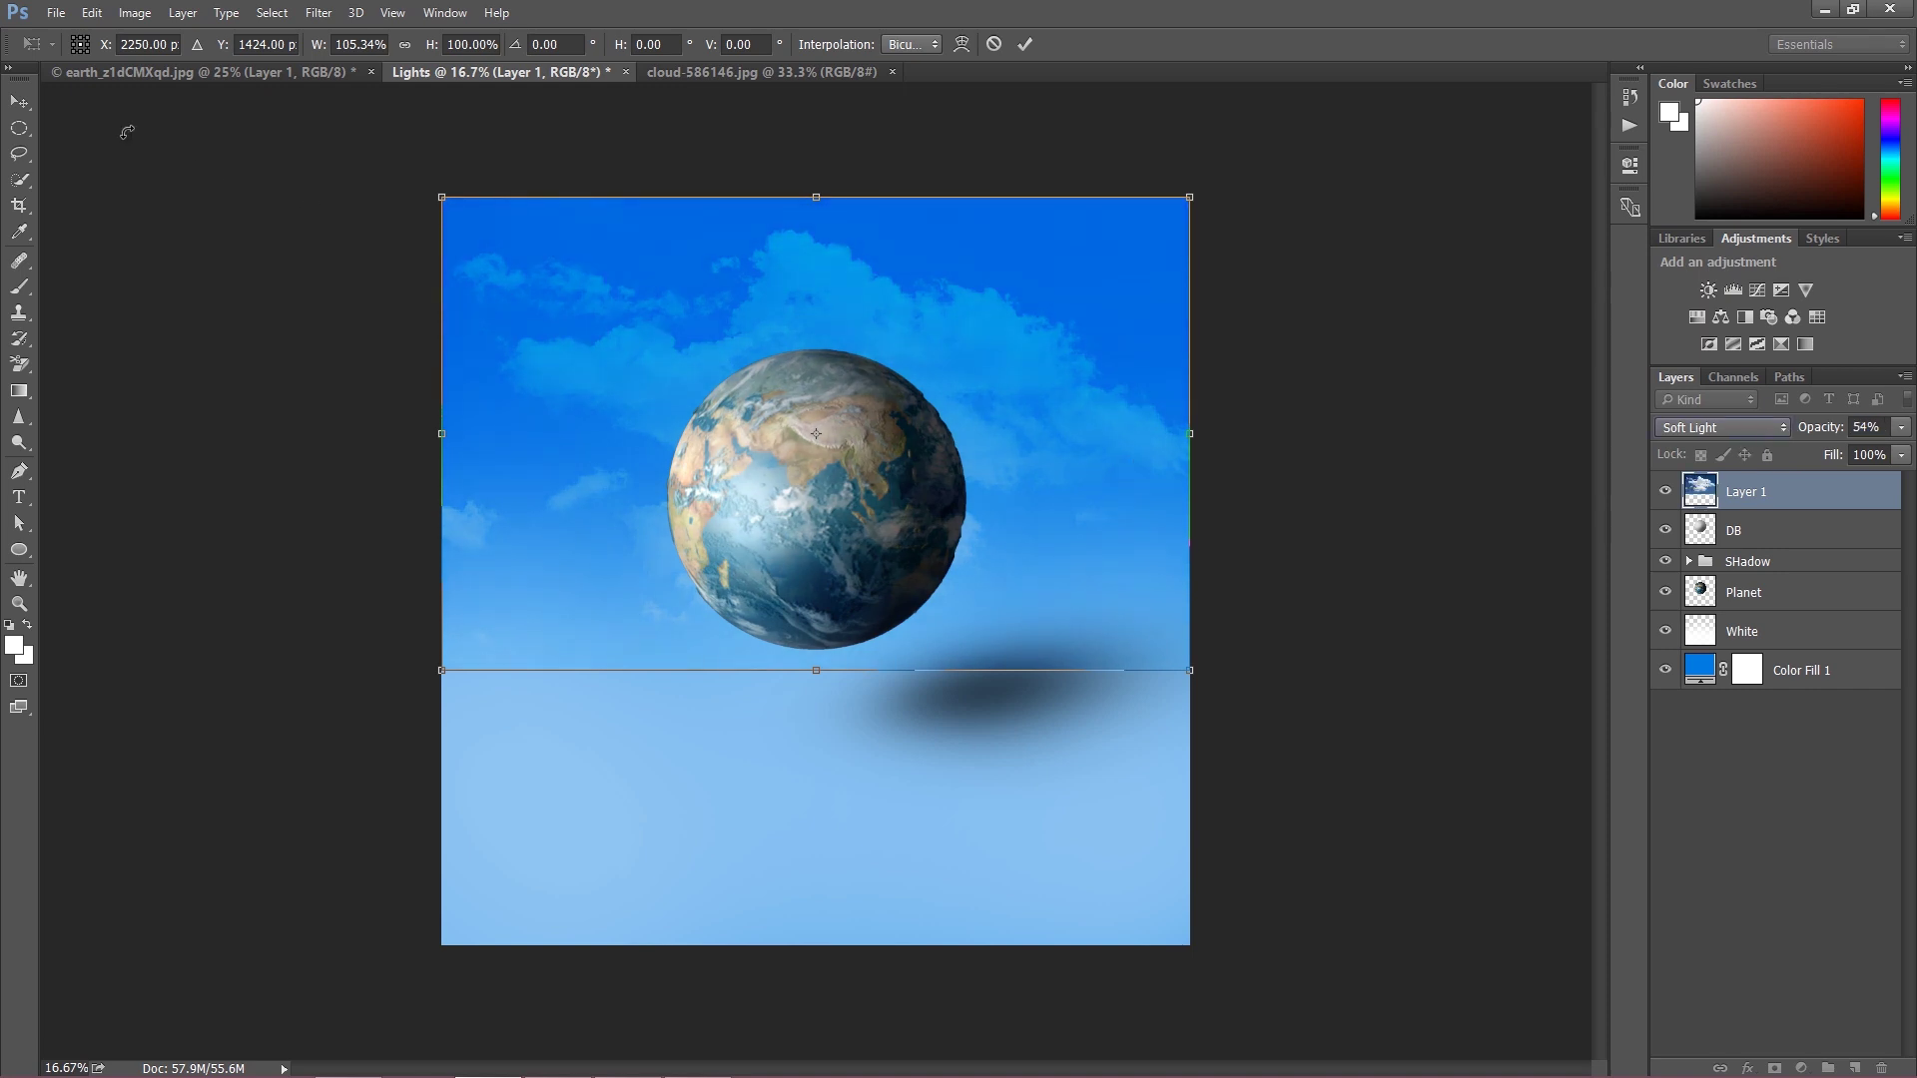
{"action": "left_click", "coordinate": [20, 141]}
{"action": "left_click", "coordinate": [881, 416]}
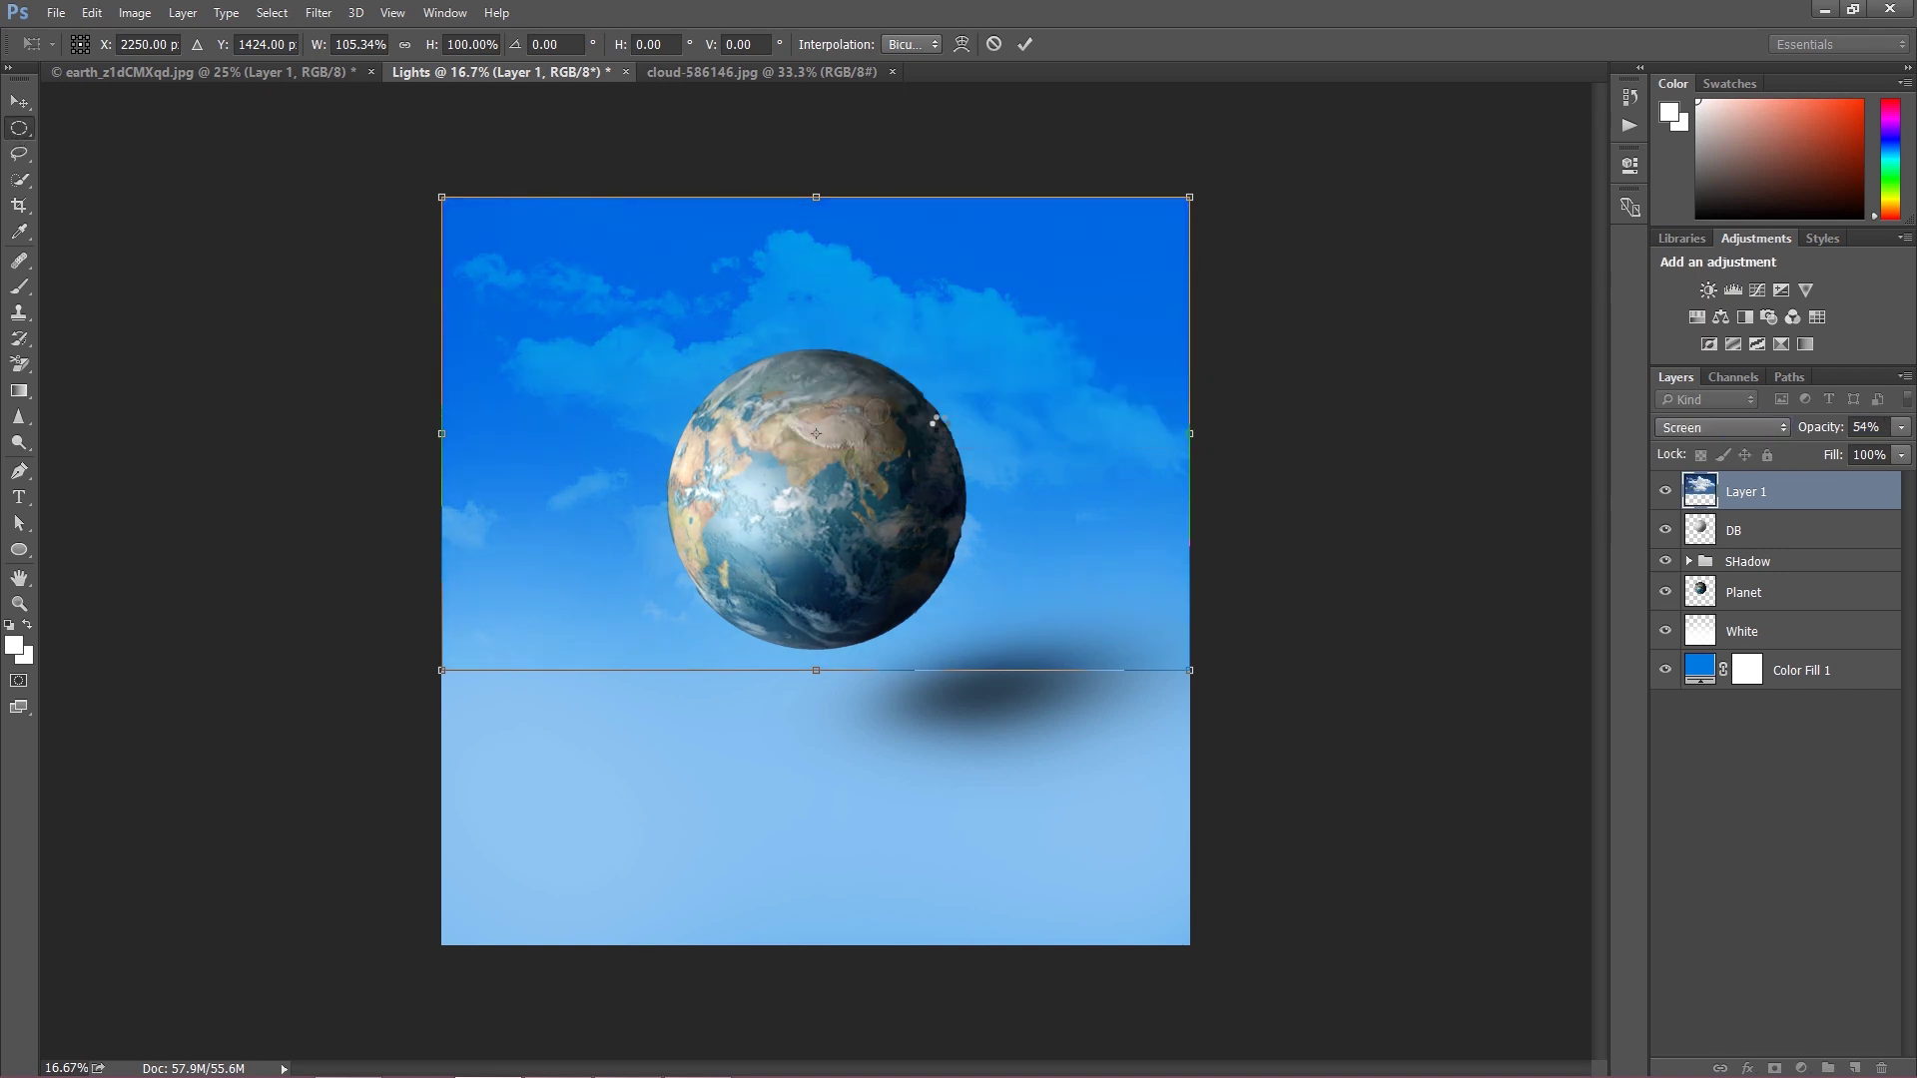
{"action": "left_click", "coordinate": [1701, 427]}
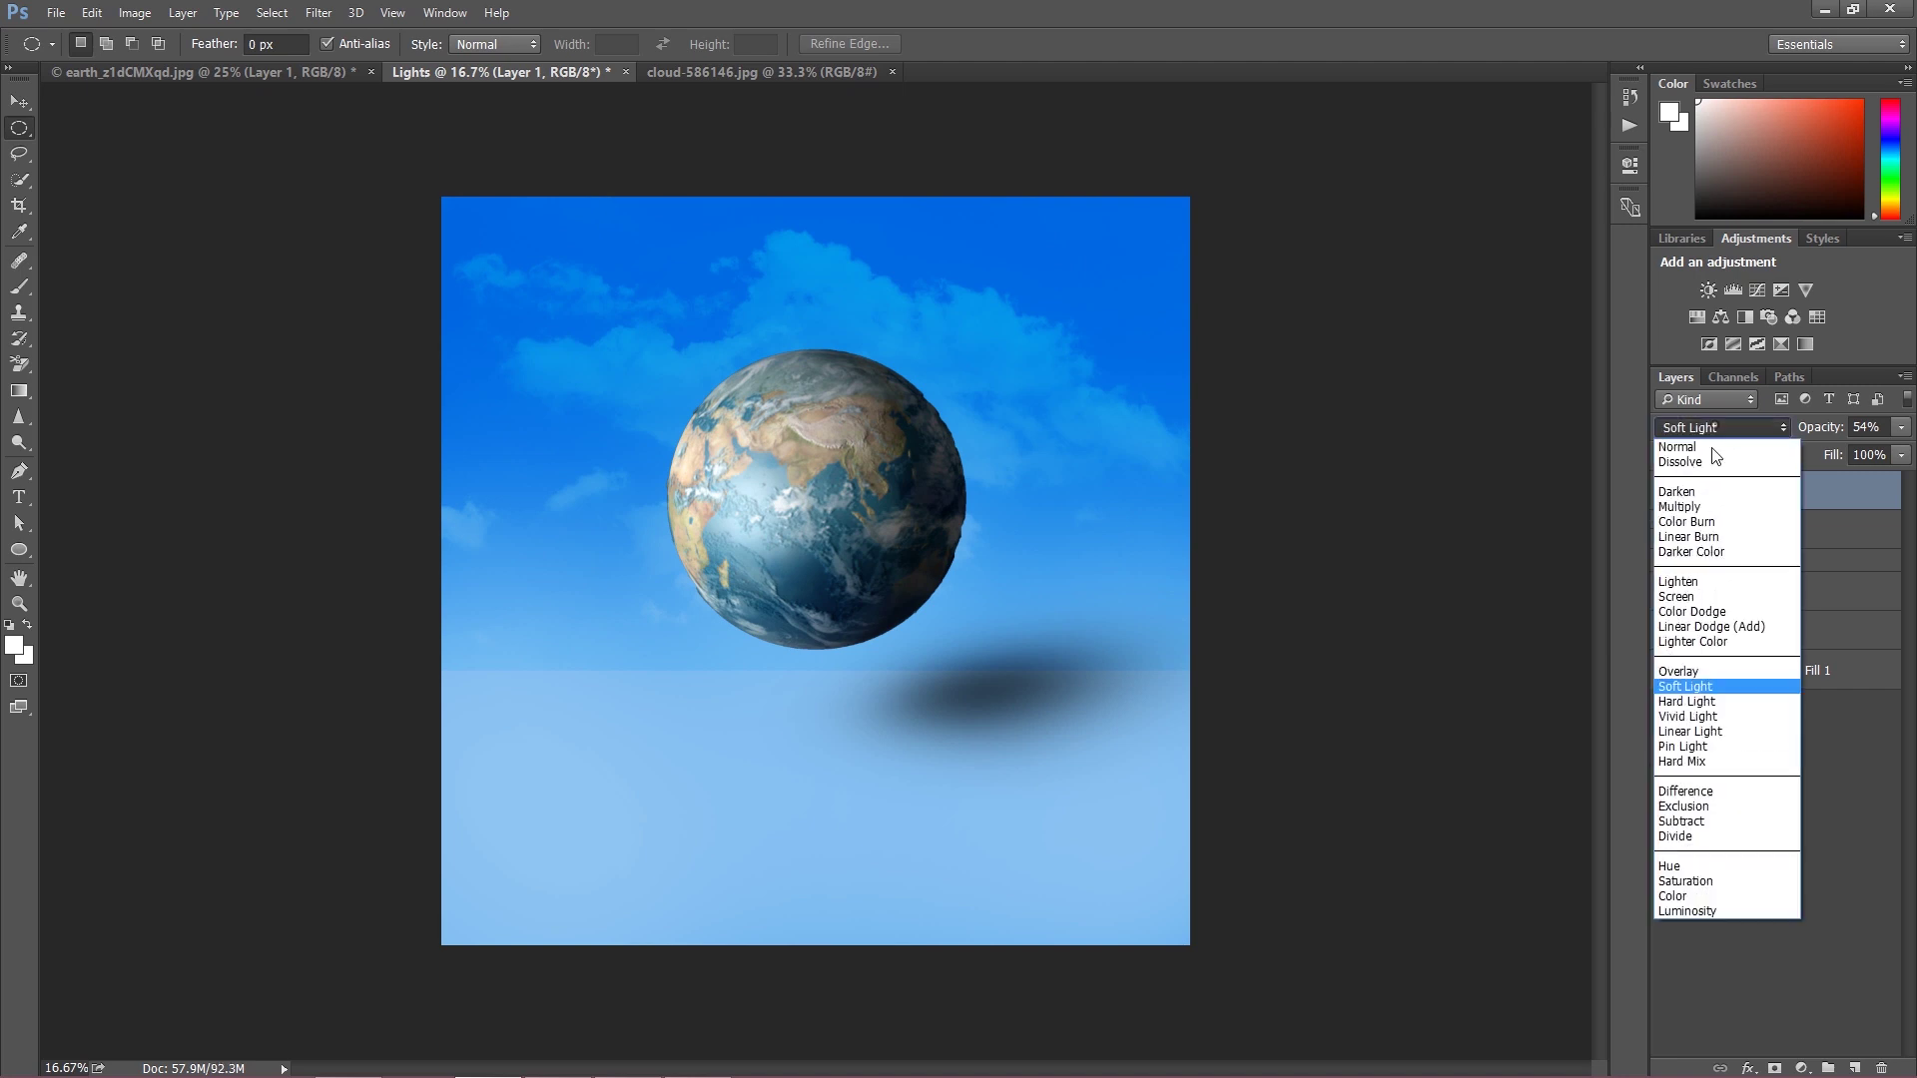
{"action": "left_click", "coordinate": [1701, 595]}
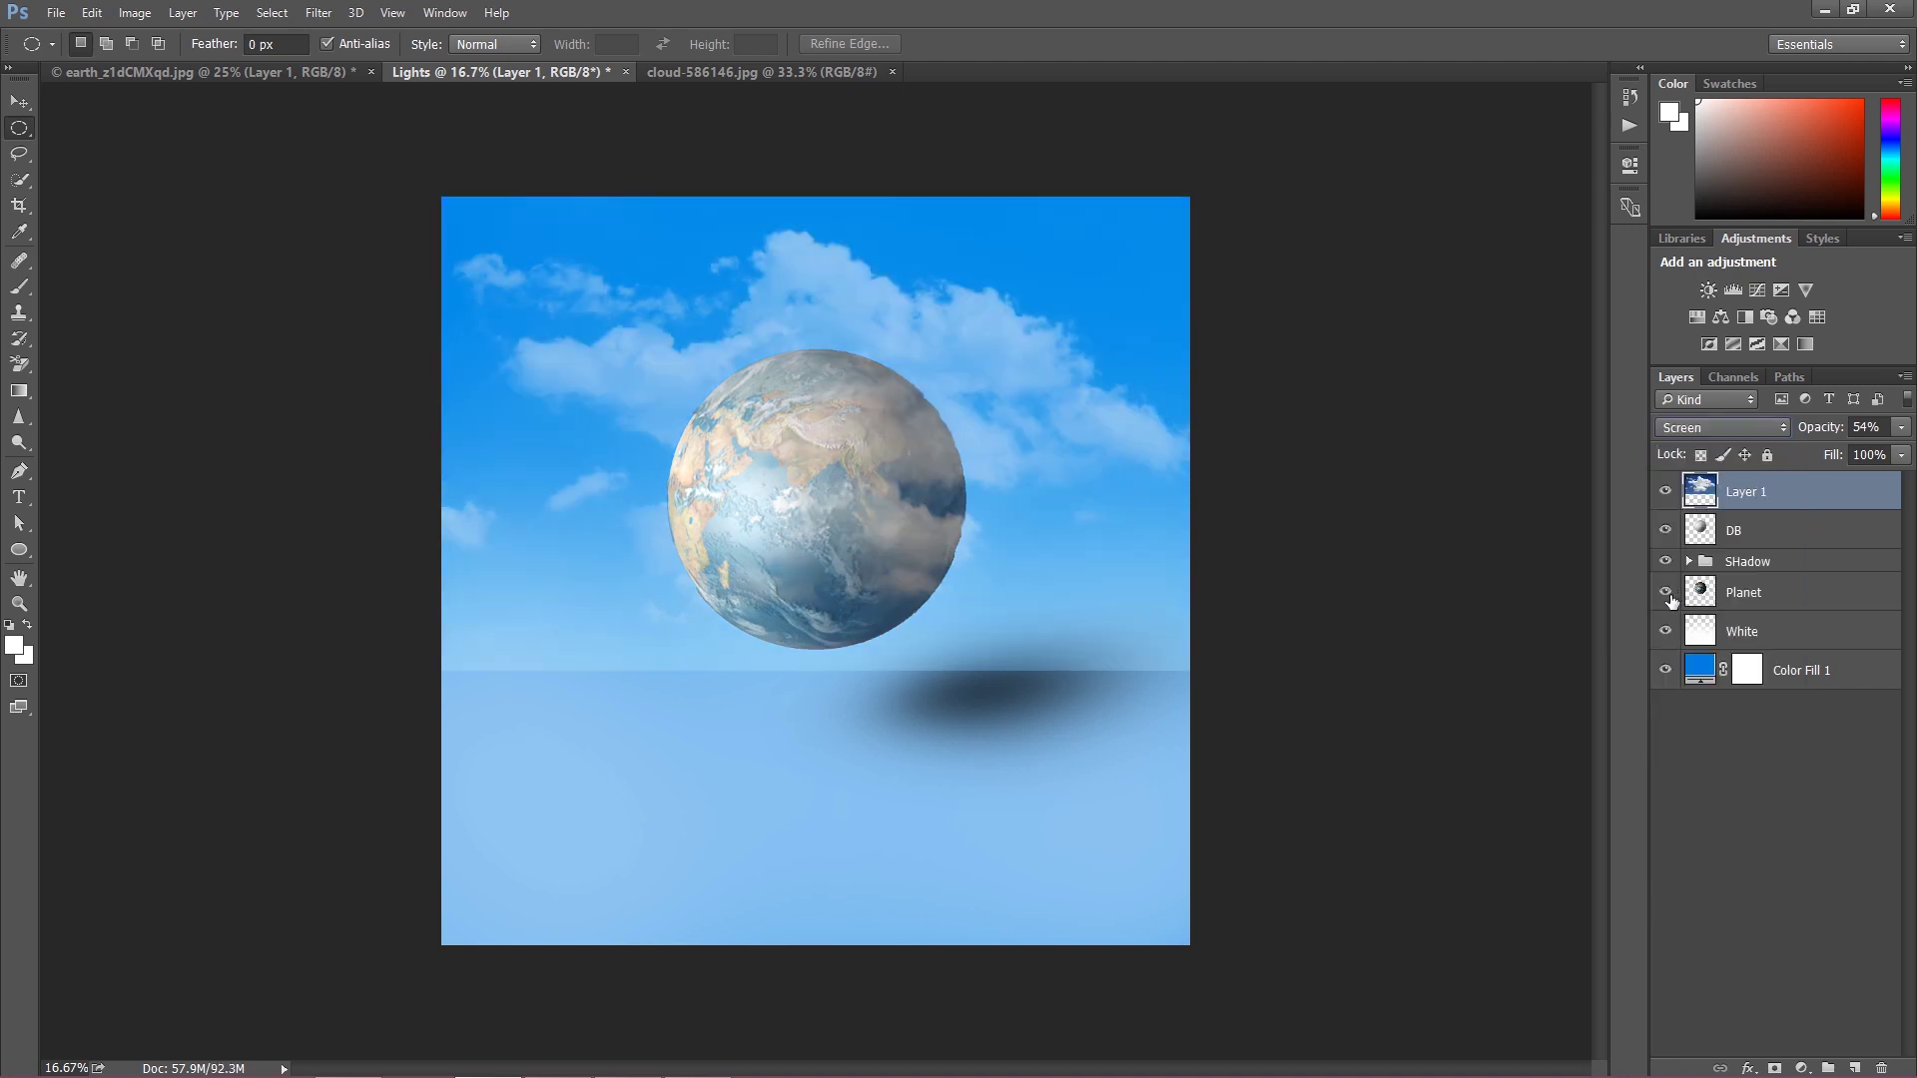
Add a layer mask to the cloud layer and paint black over its hard bottom edge with a smaller brush.
{"action": "left_click", "coordinate": [1776, 1067]}
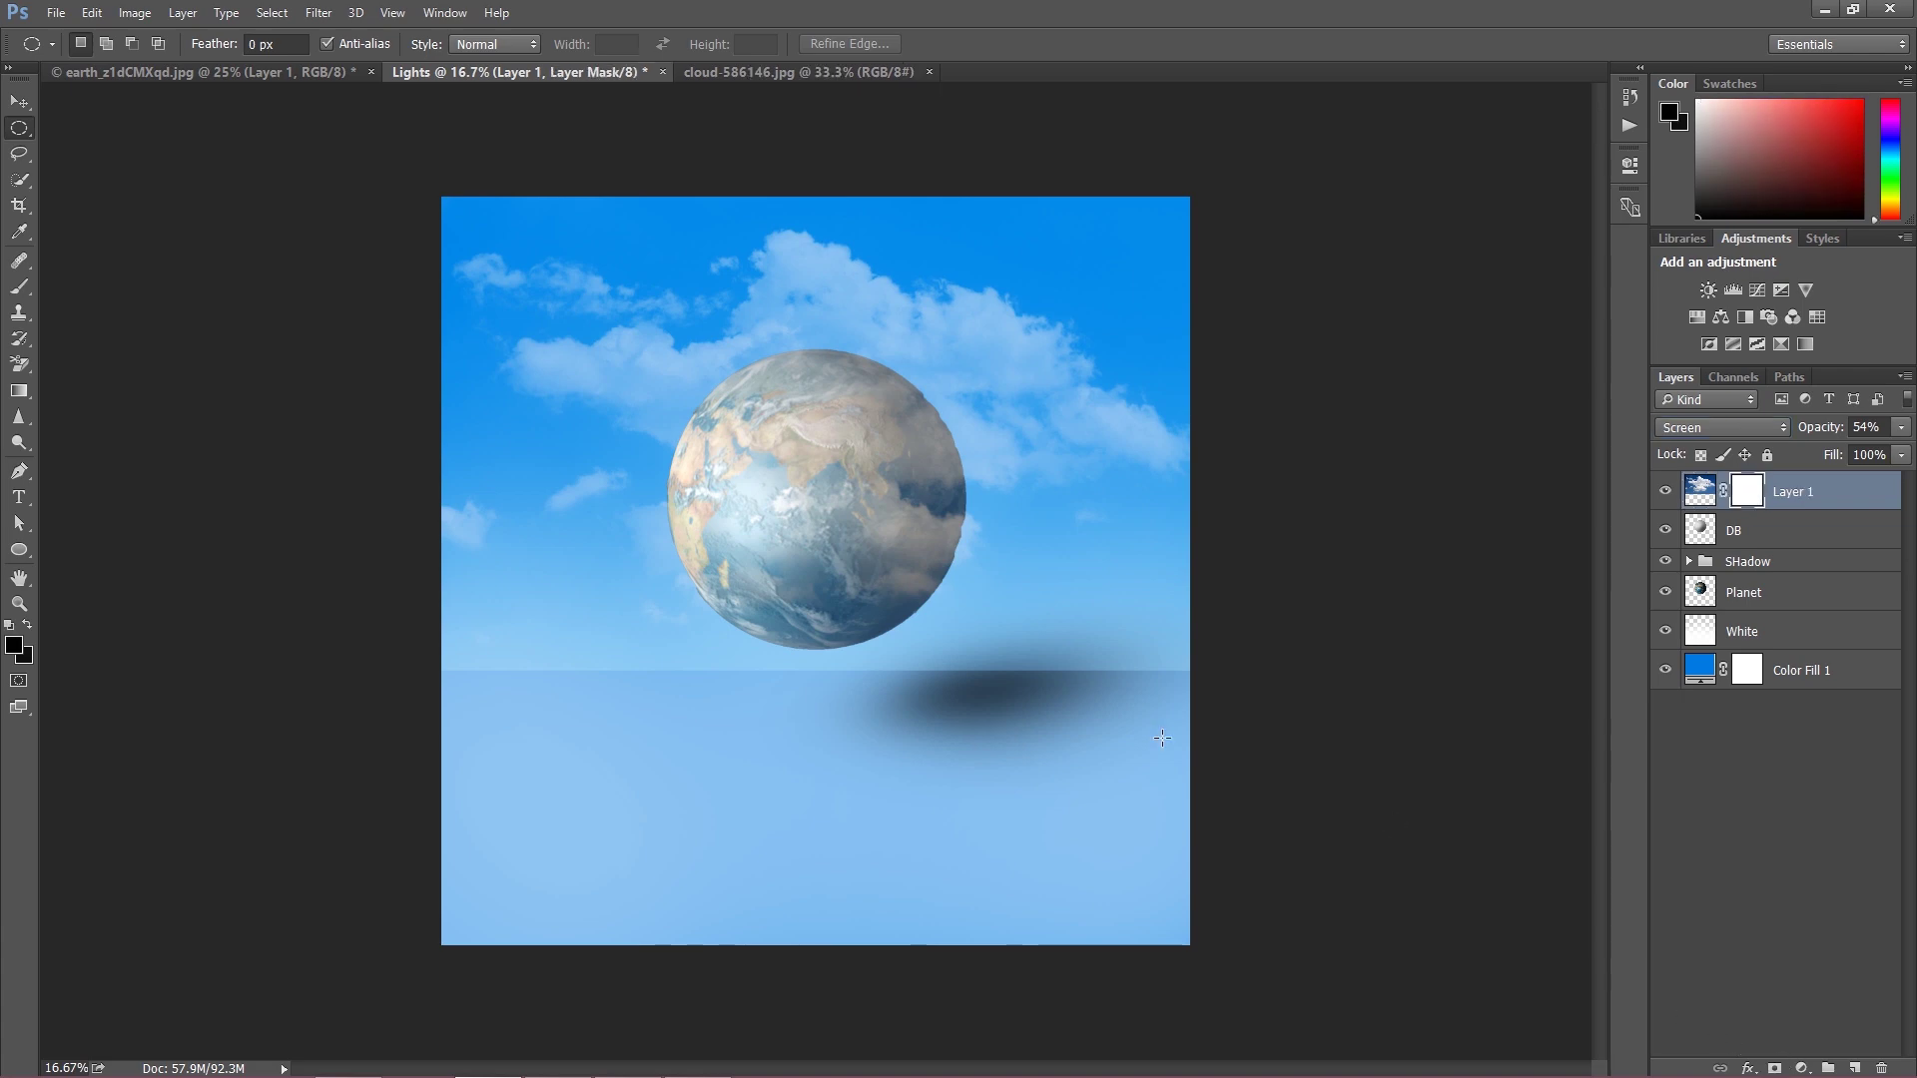
{"action": "left_click", "coordinate": [21, 286]}
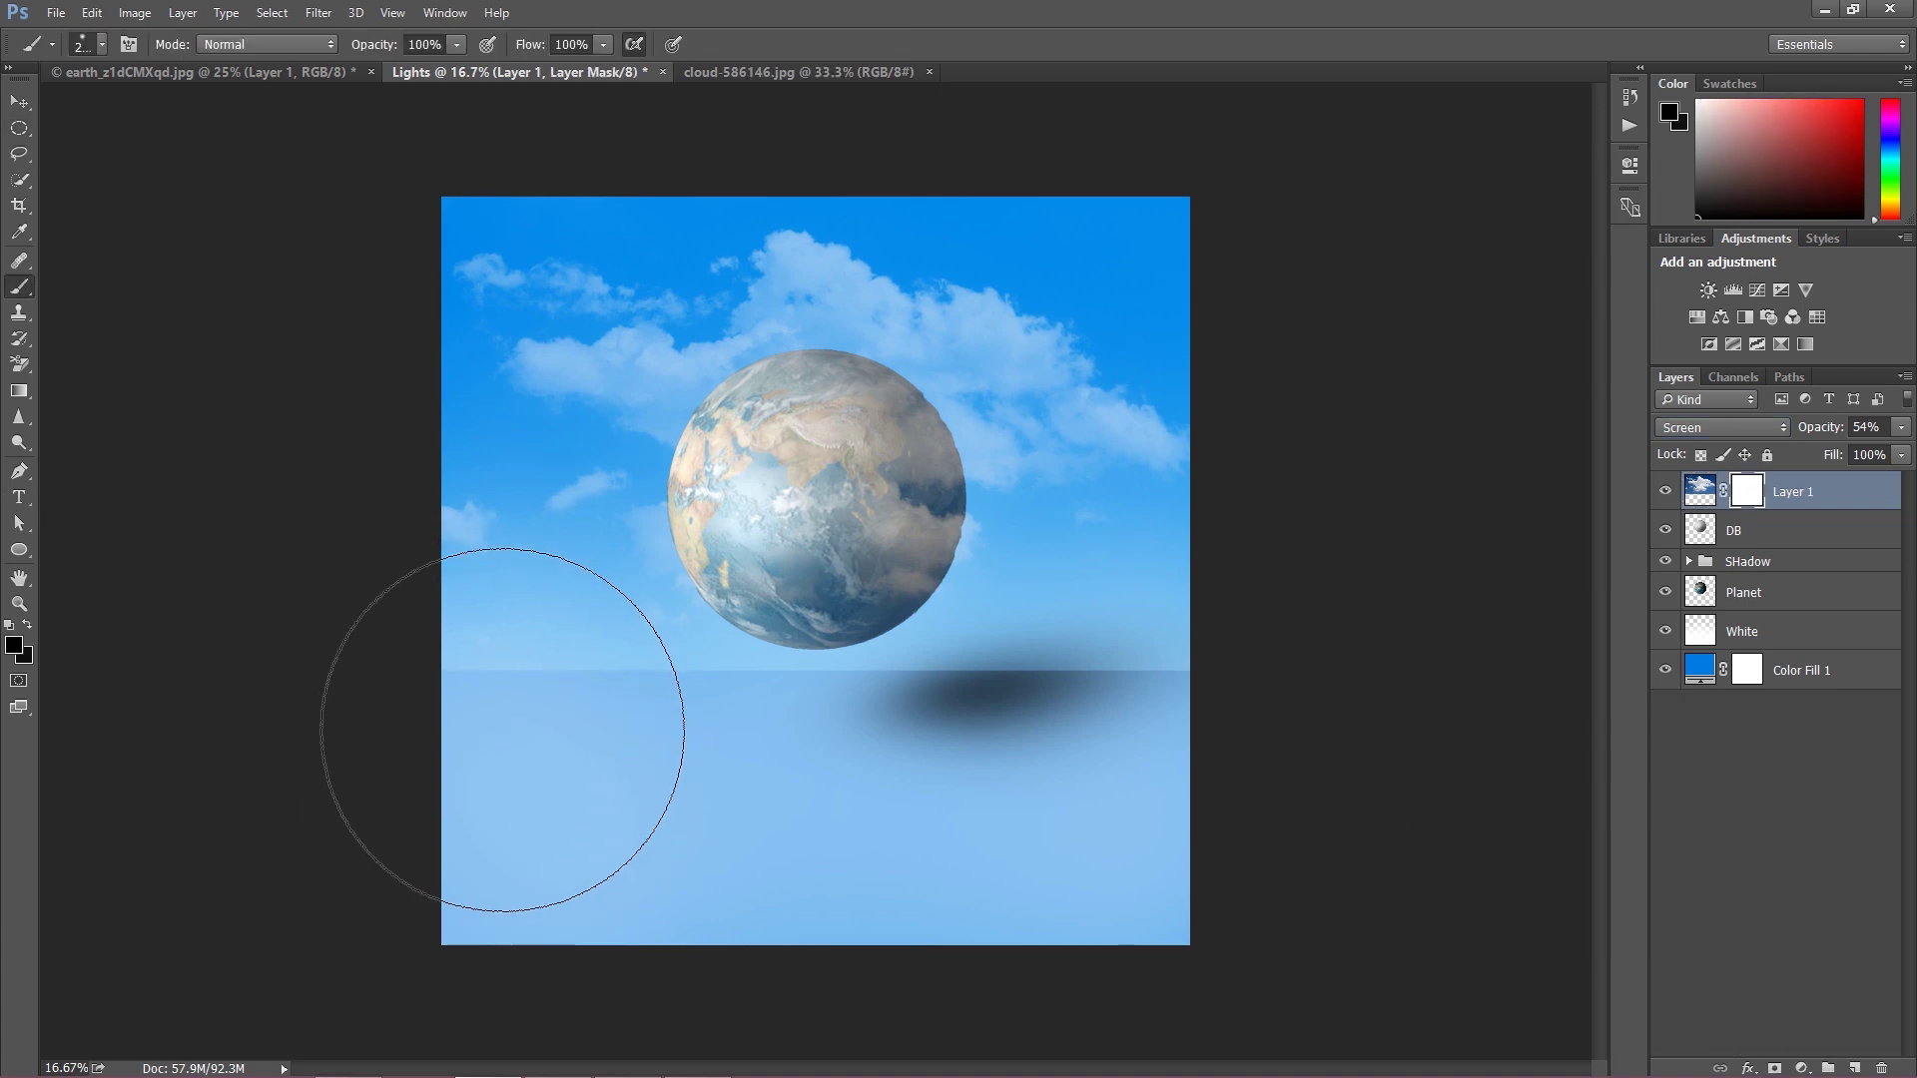
{"action": "key", "text": "bracketleft"}
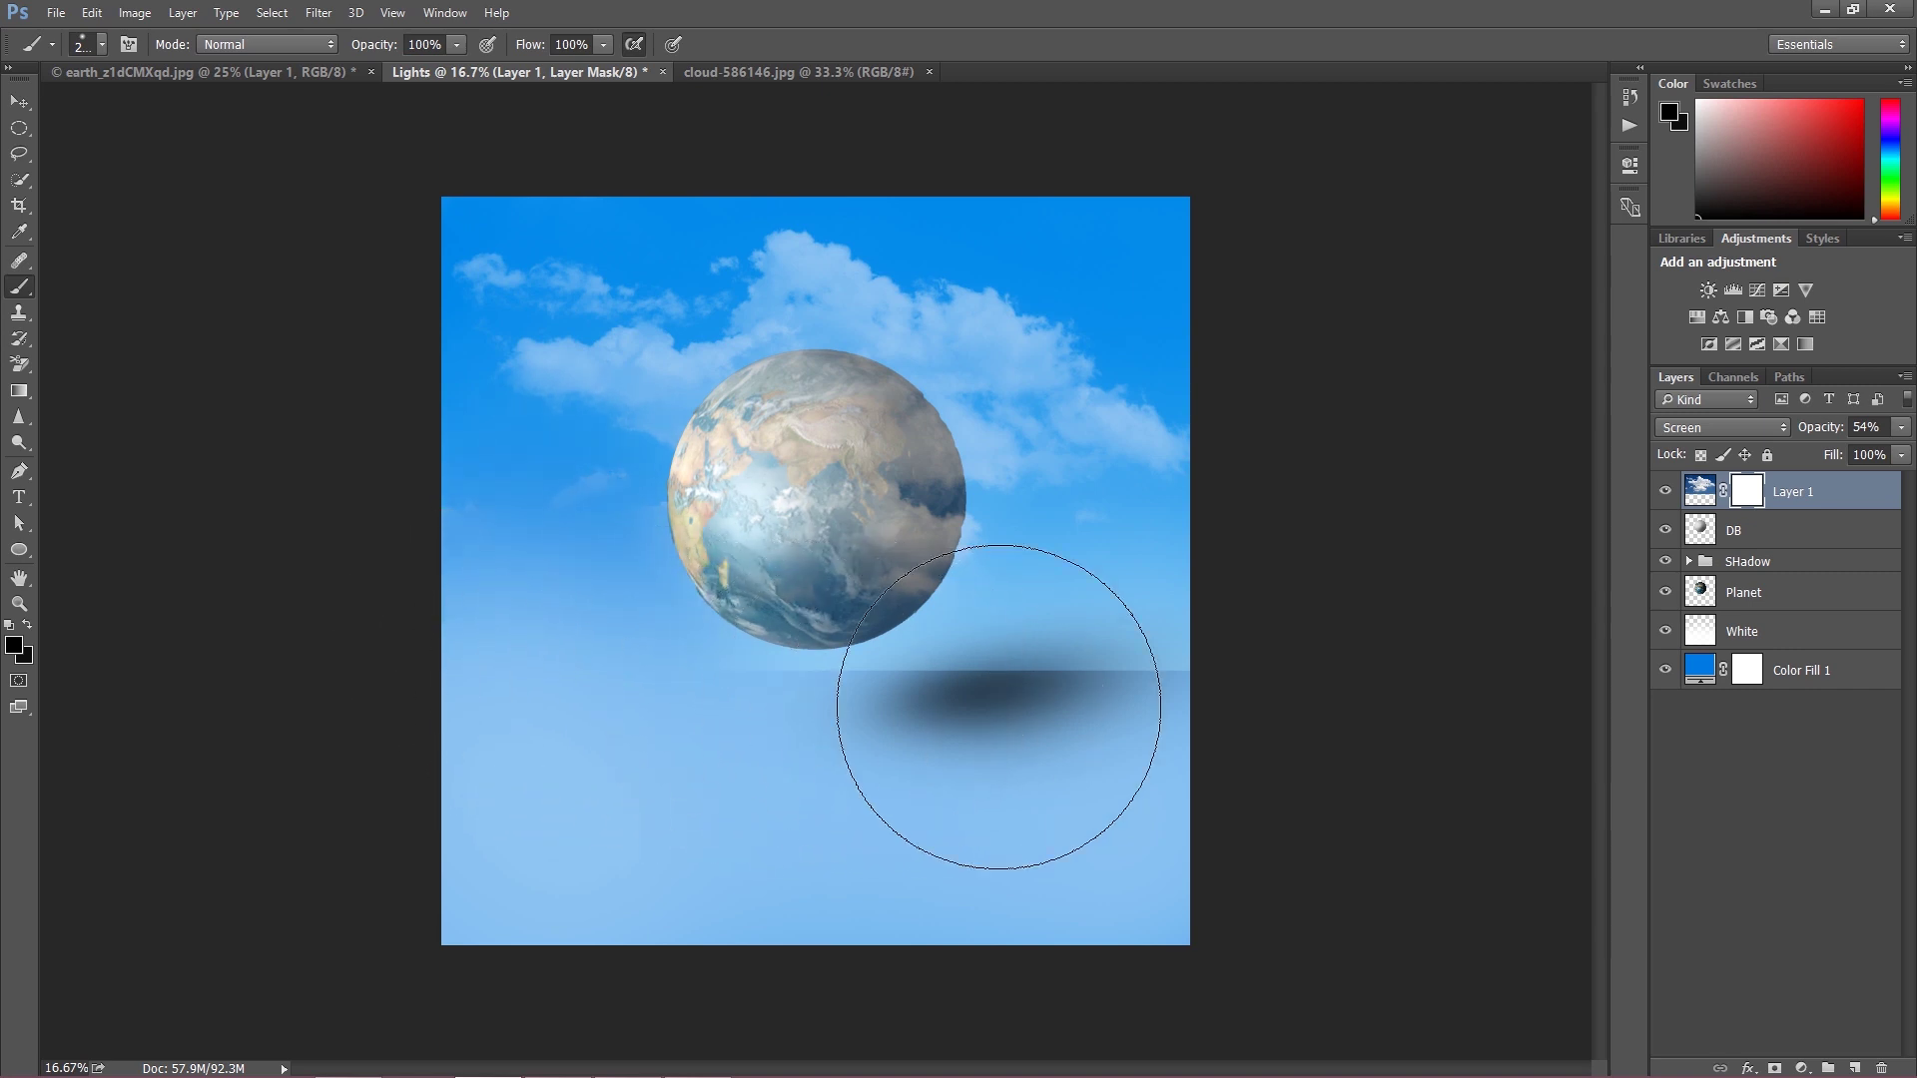
{"action": "left_click_drag", "start_coordinate": [997, 705], "coordinate": [1161, 736]}
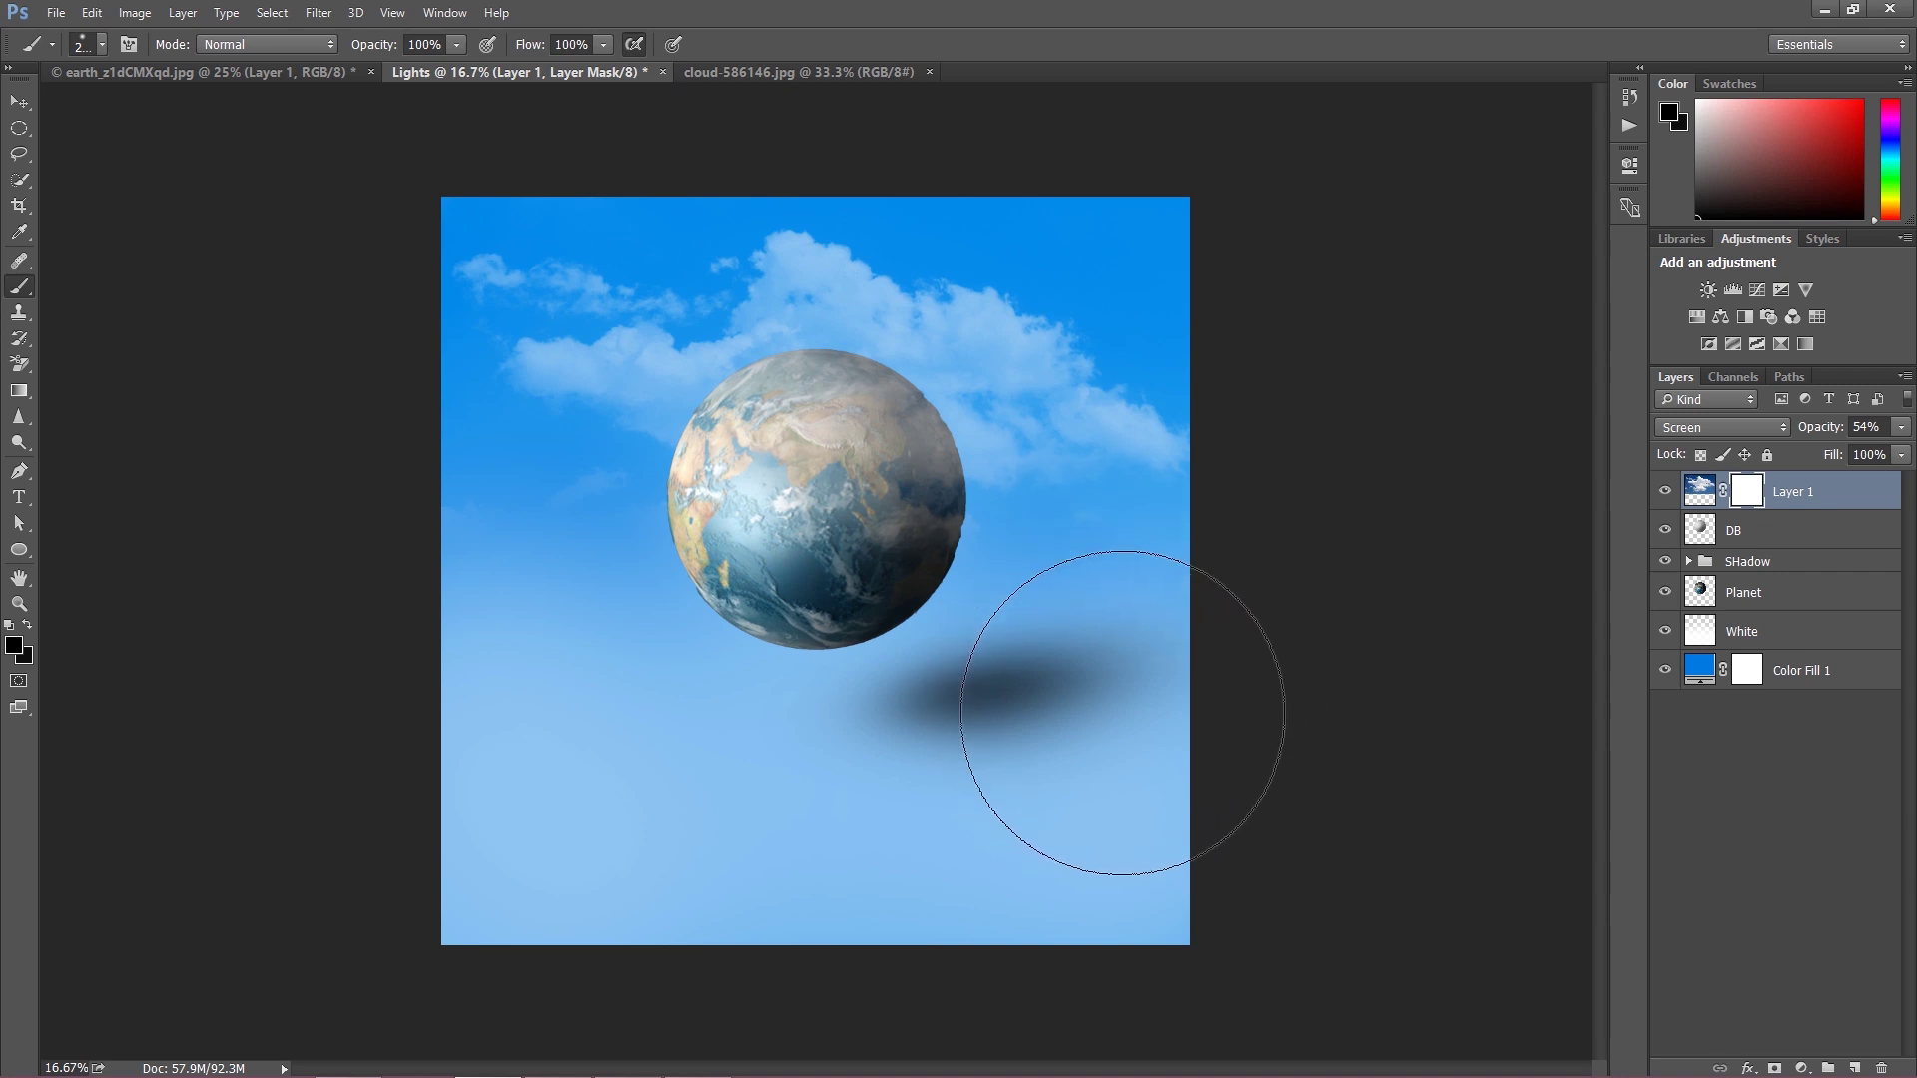
{"action": "key", "text": "ctrl+z"}
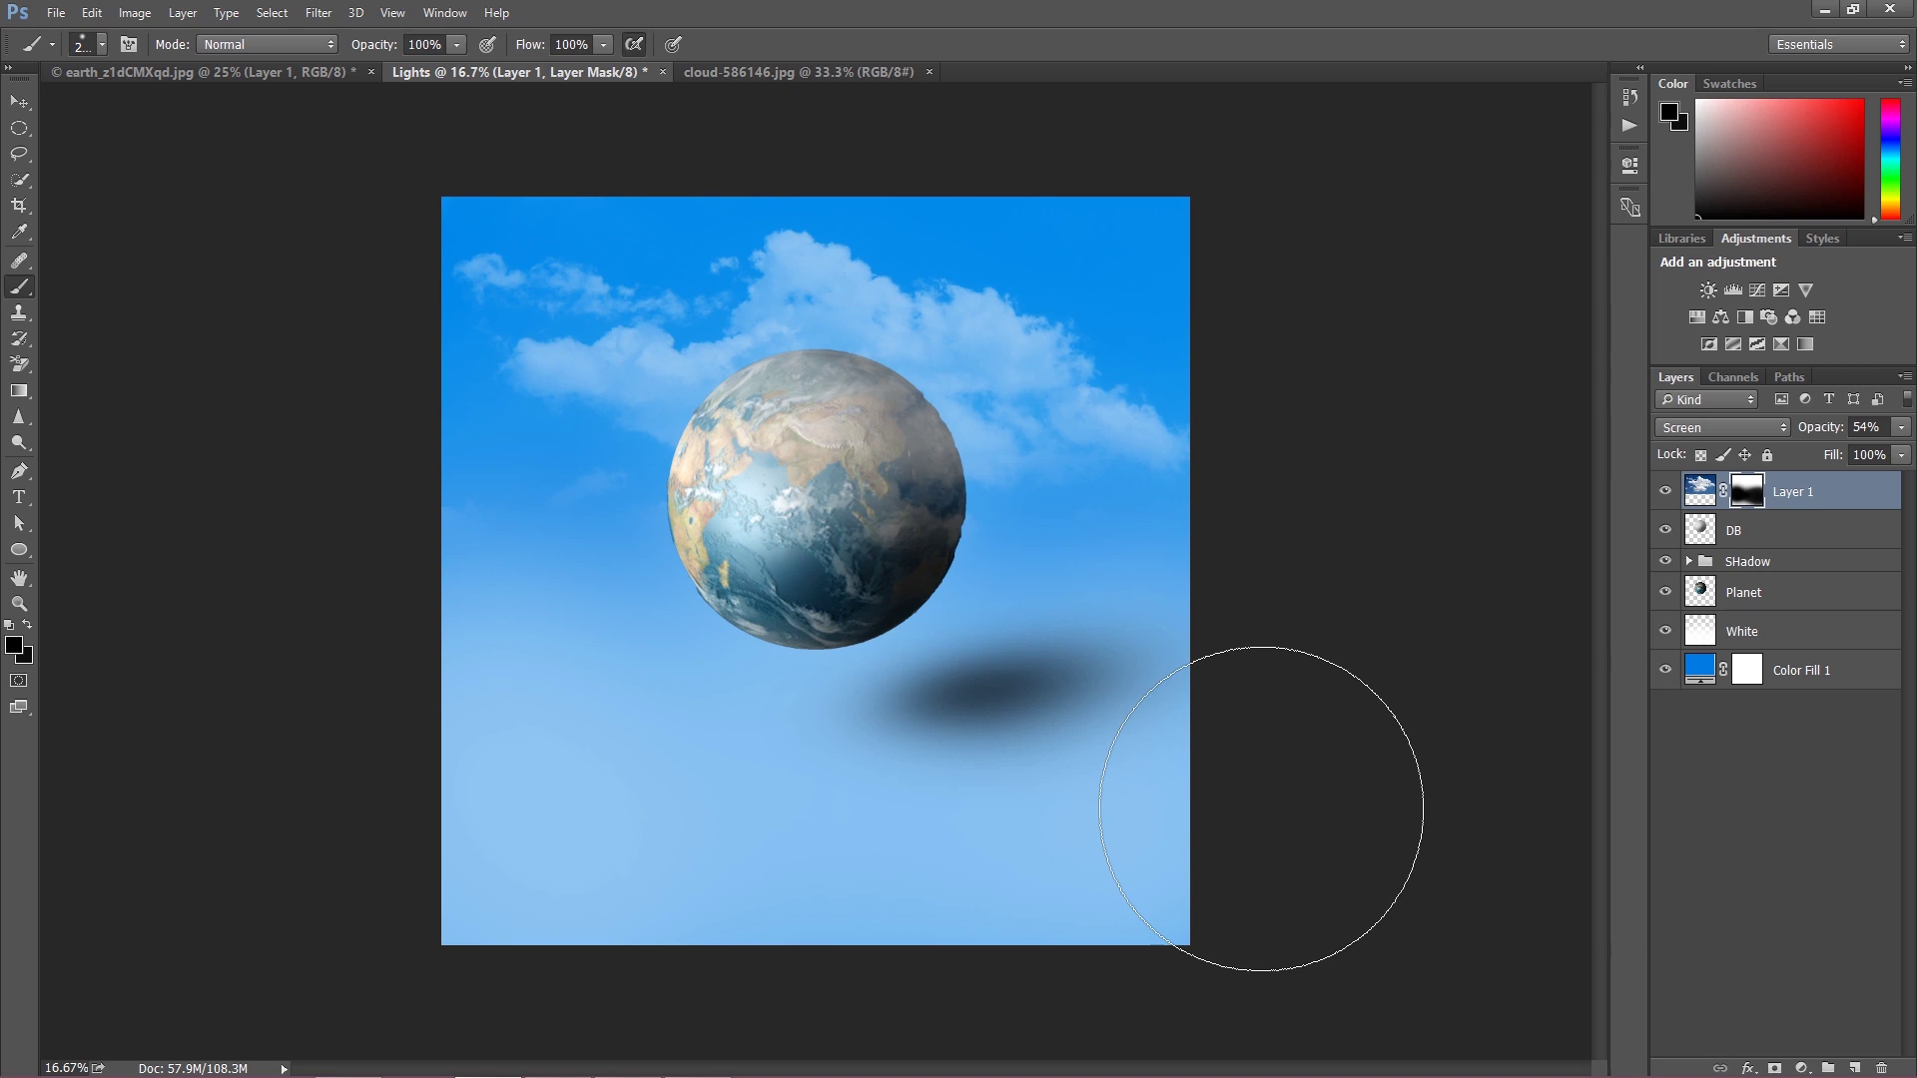
Duplicate the masked cloud layer and delete the copy's mask.
{"action": "key", "text": "ctrl+j"}
{"action": "key", "text": "x"}
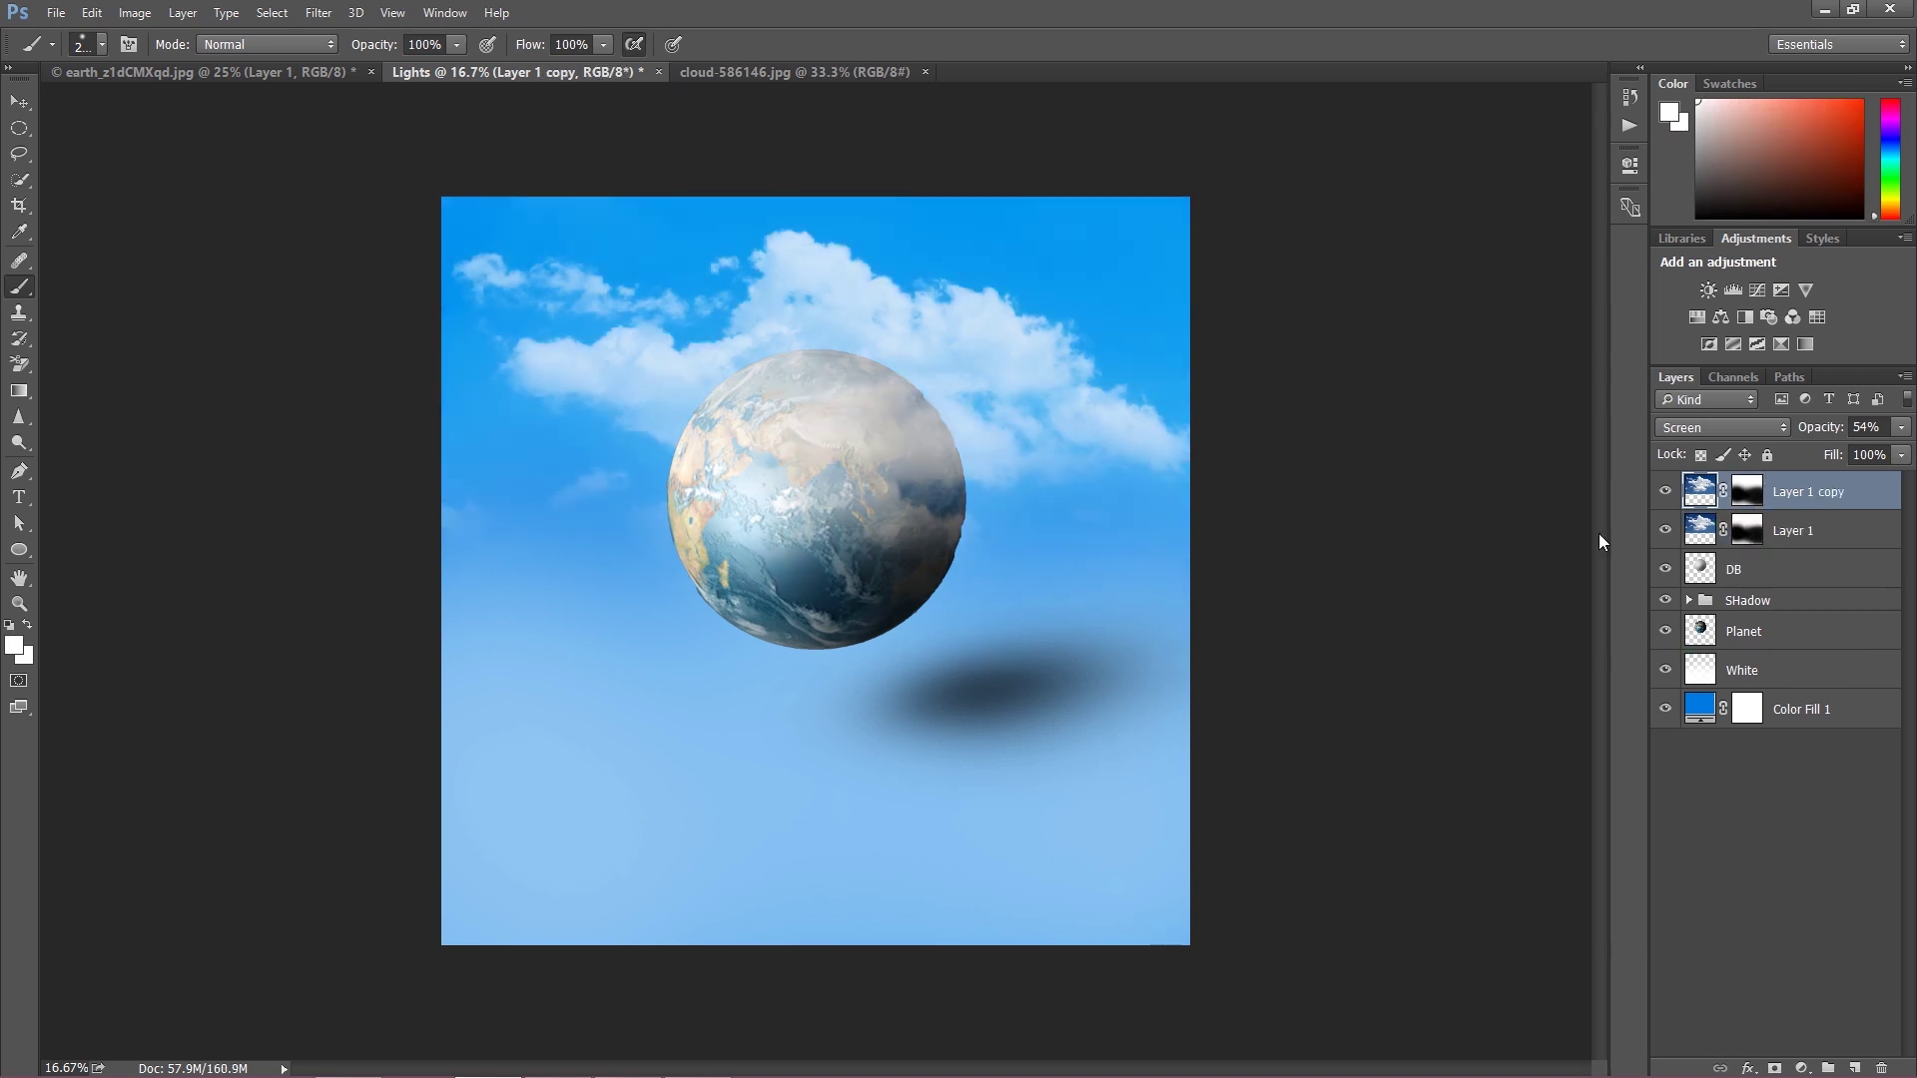
{"action": "left_click", "coordinate": [1755, 502]}
{"action": "key", "text": "x"}
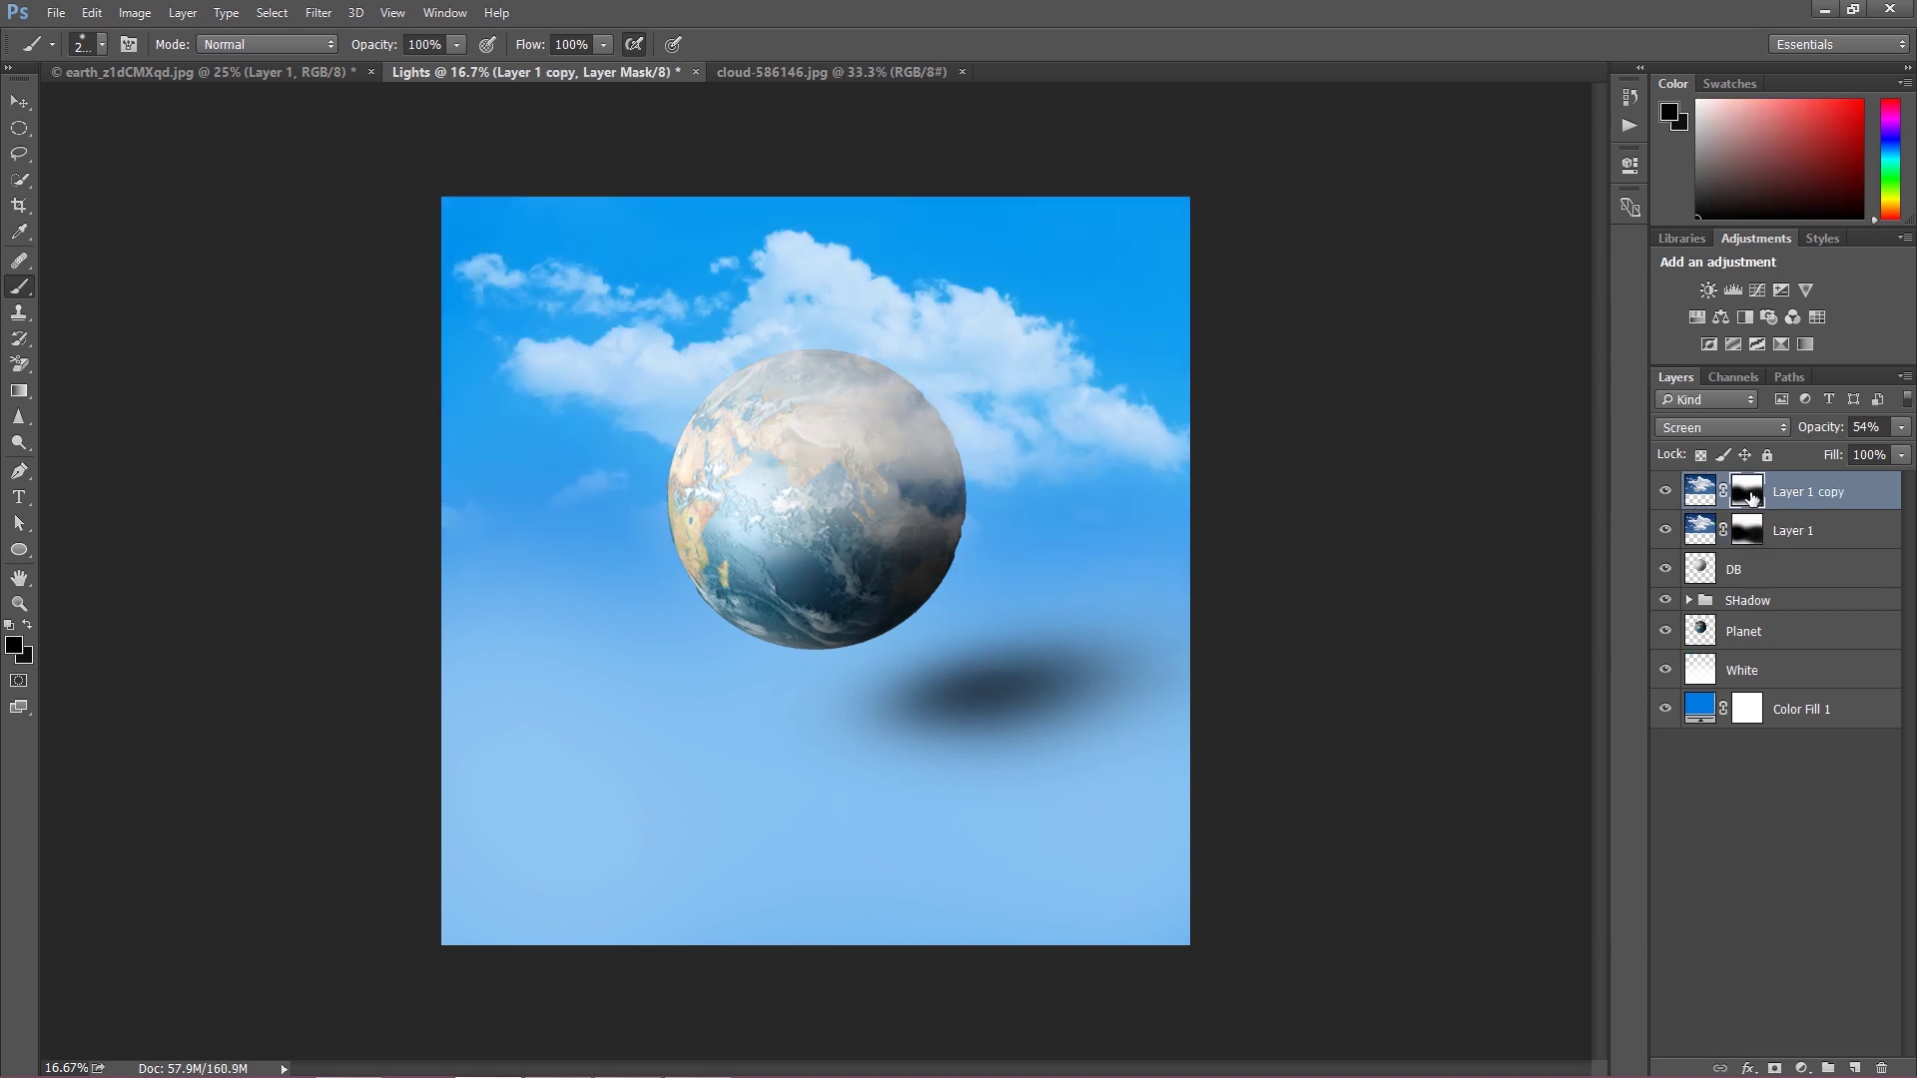
{"action": "right_click", "coordinate": [1748, 494]}
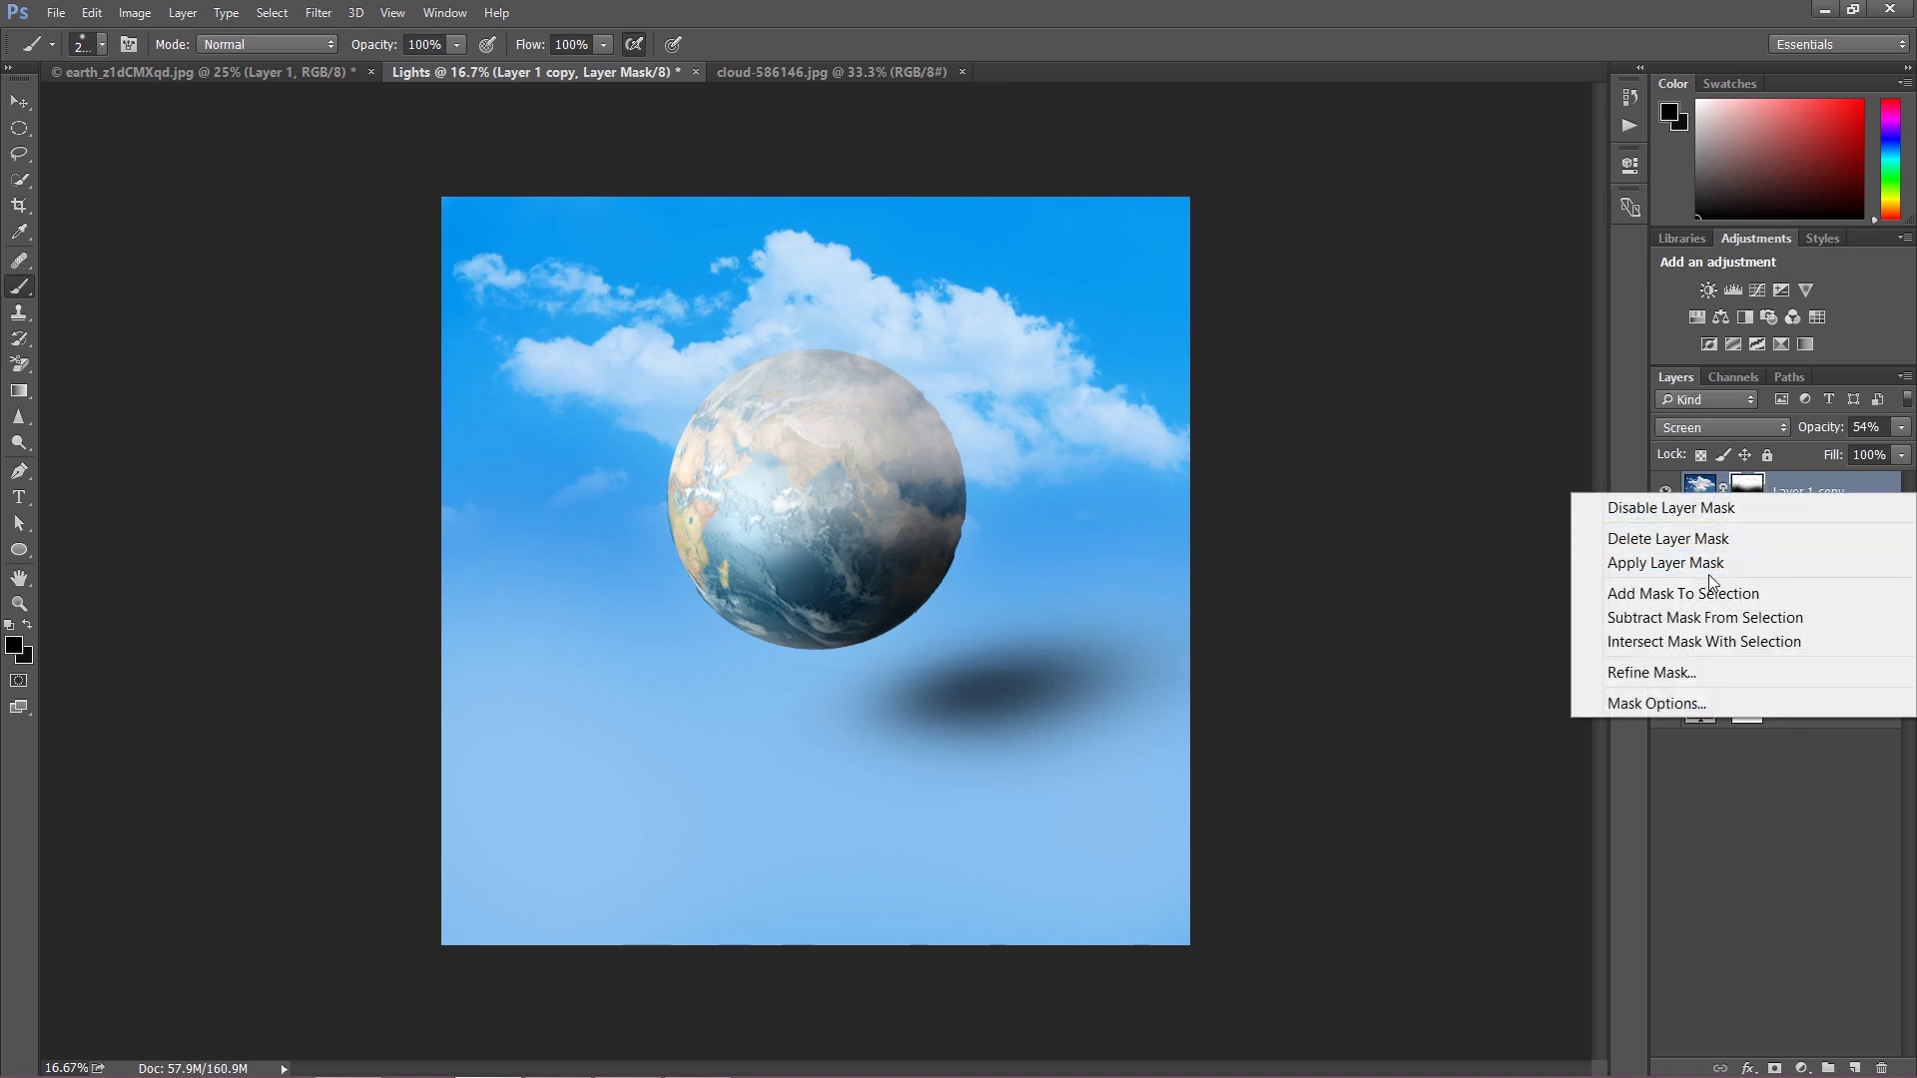
{"action": "left_click", "coordinate": [1711, 540]}
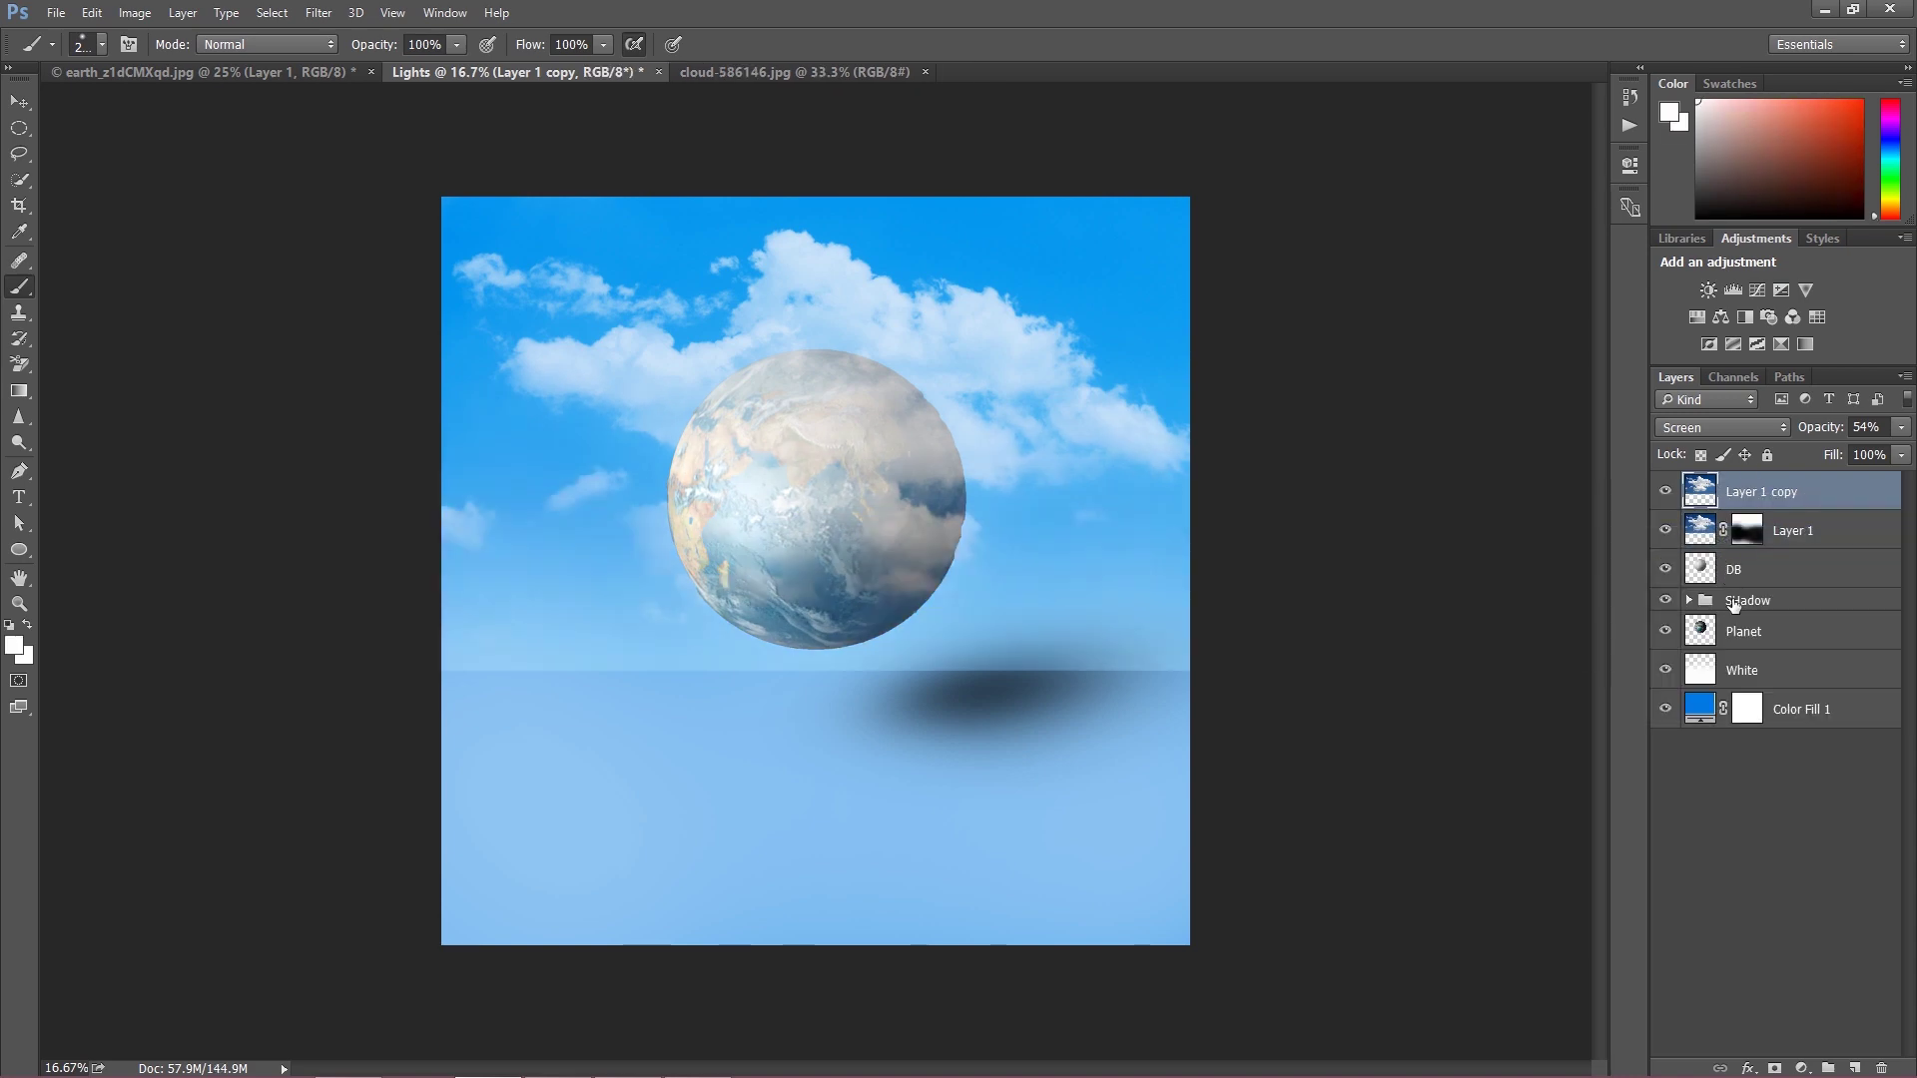
Give Layer 1 copy a new mask inverted to black, then zoom in.
{"action": "left_click", "coordinate": [1773, 1068]}
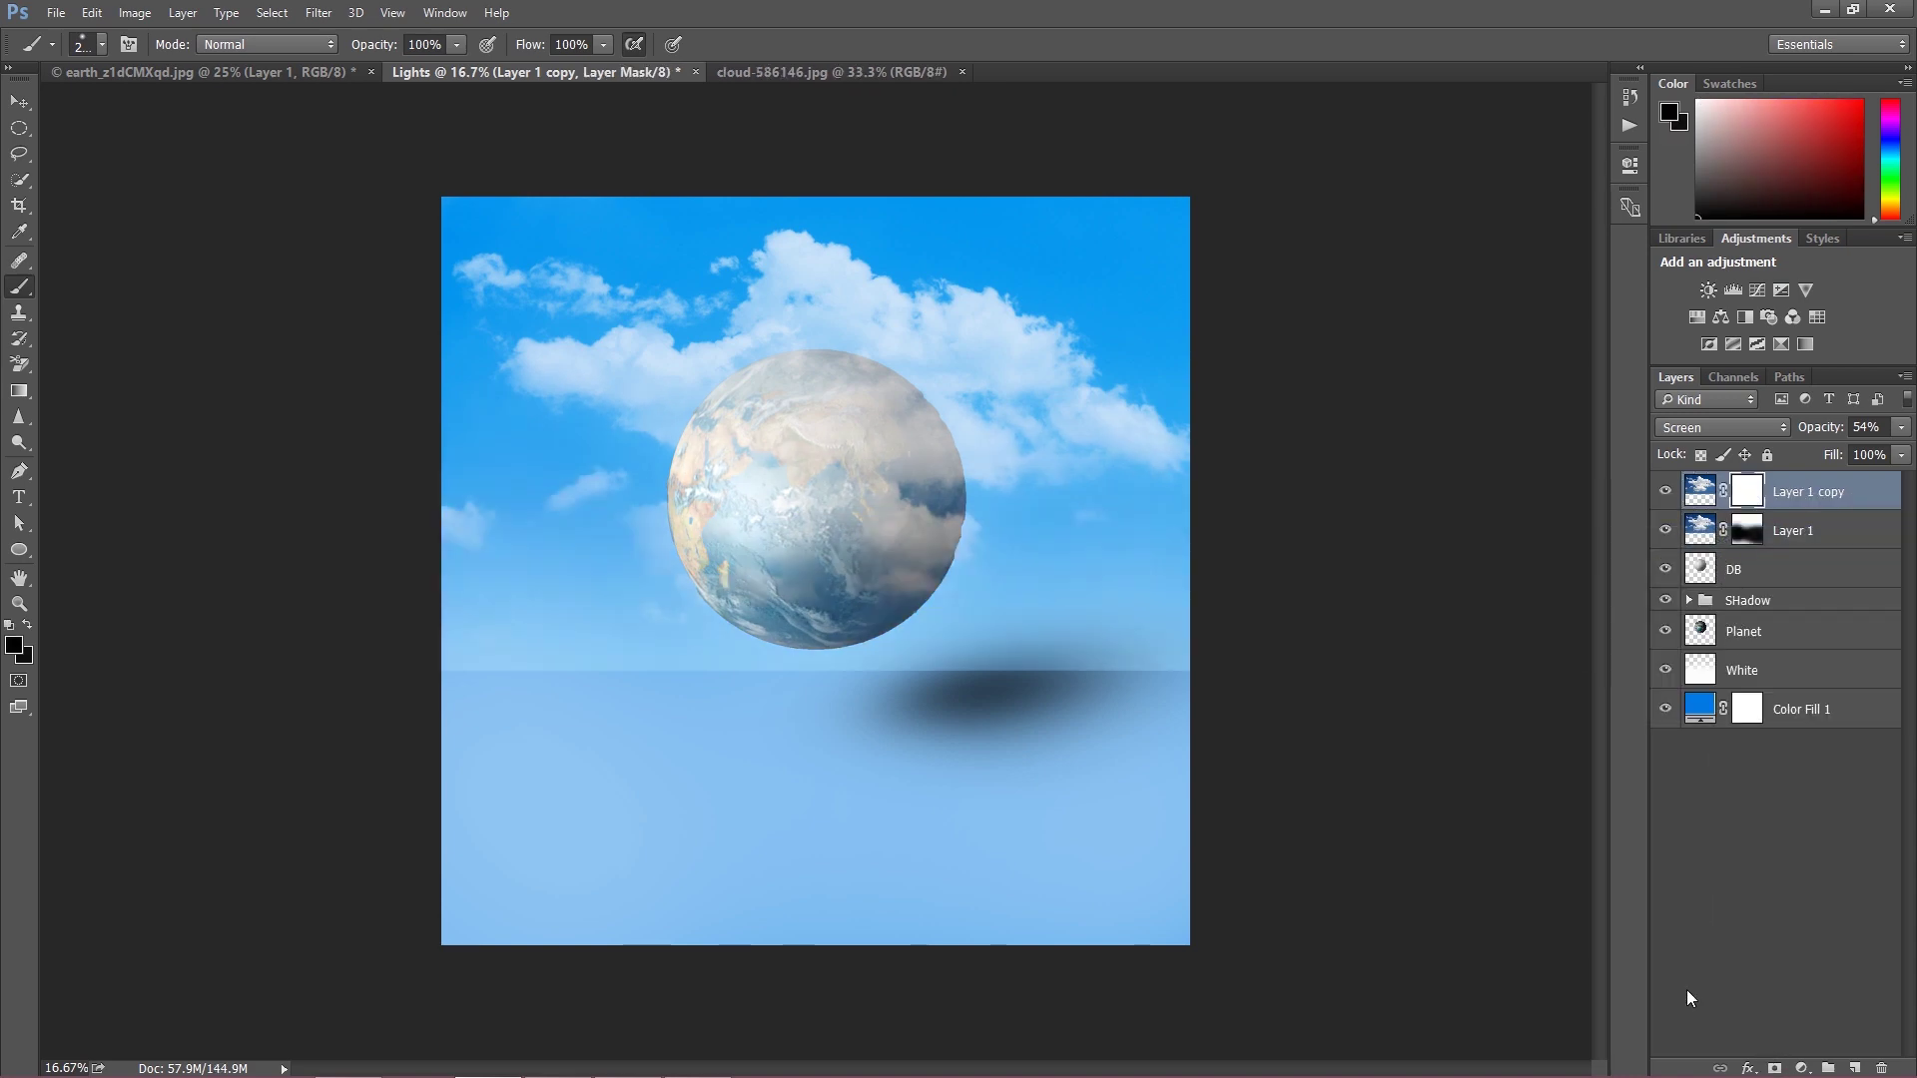
{"action": "key", "text": "ctrl+i"}
{"action": "key", "text": "ctrl+plus"}
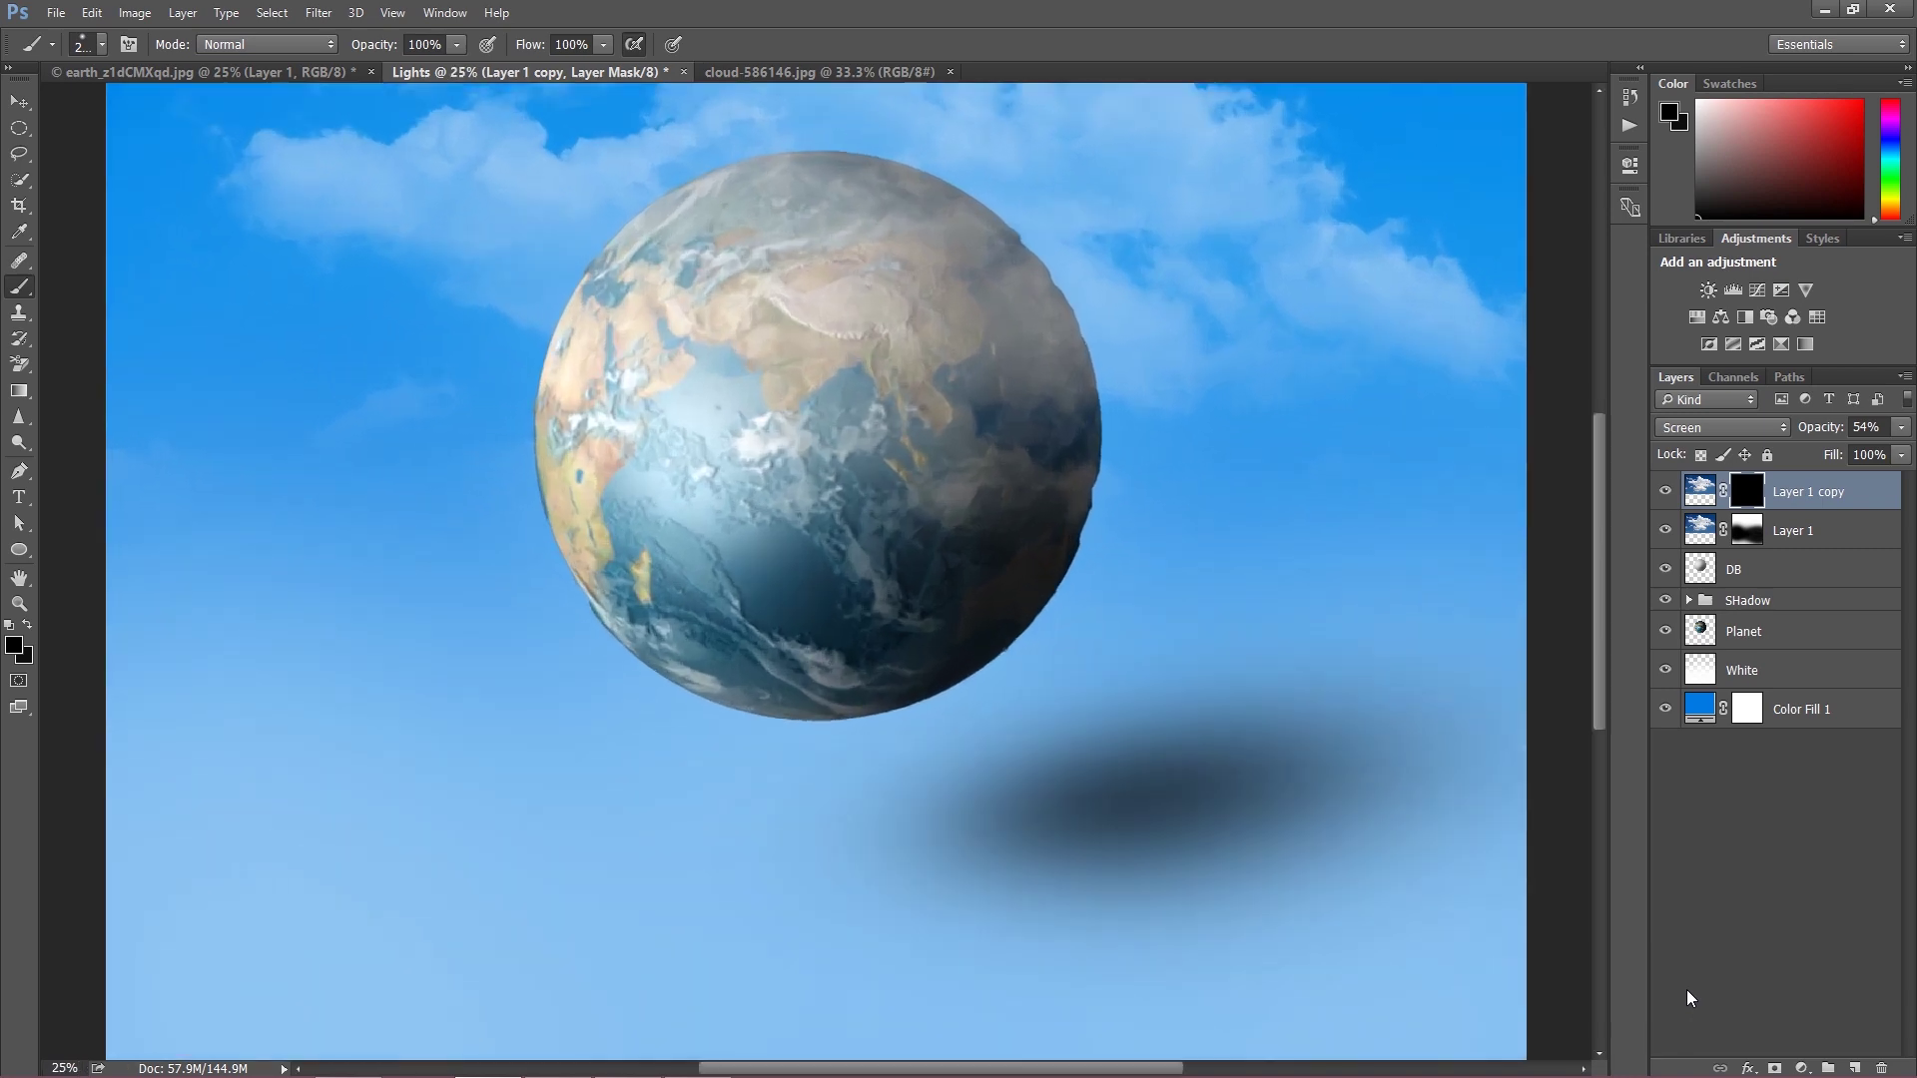
{"action": "key", "text": "ctrl+plus"}
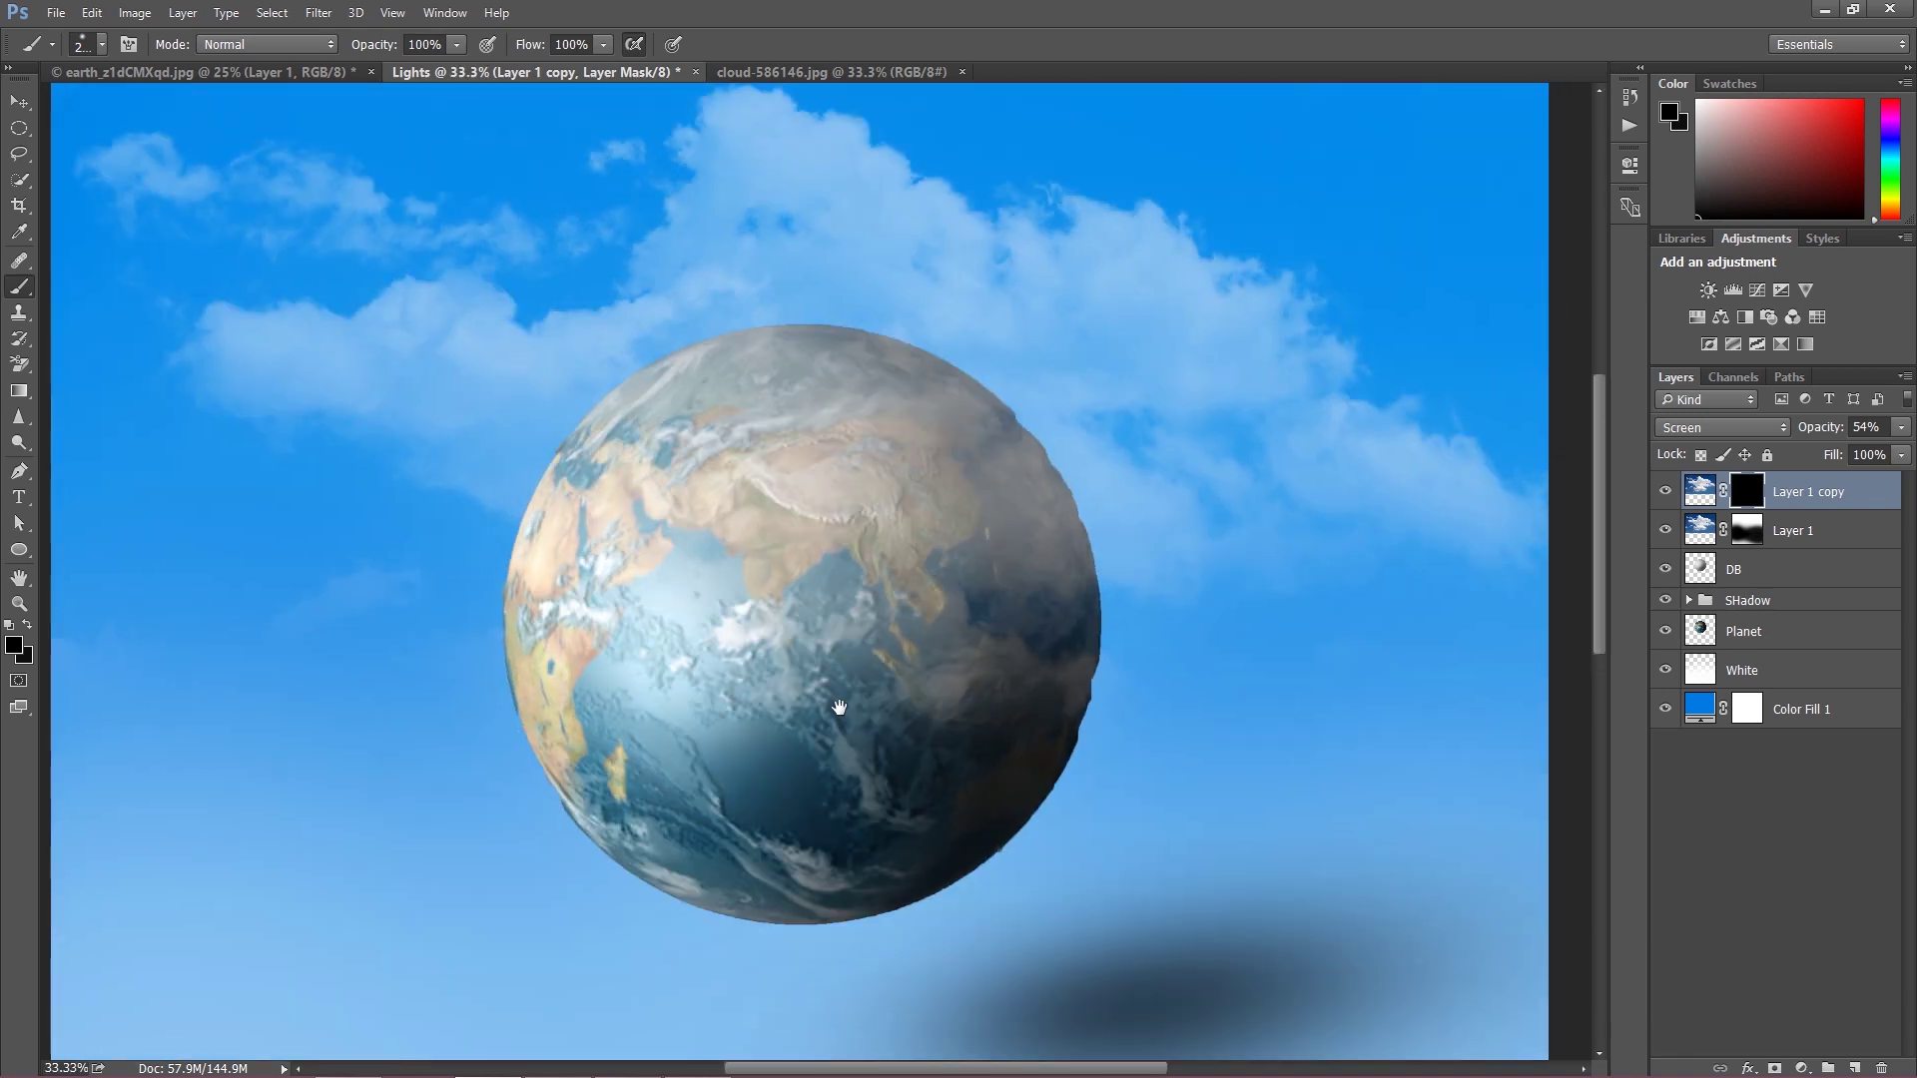
Pan to the clouds above the planet and set the foreground colour to white.
{"action": "left_click_drag", "start_coordinate": [663, 336], "coordinate": [629, 626]}
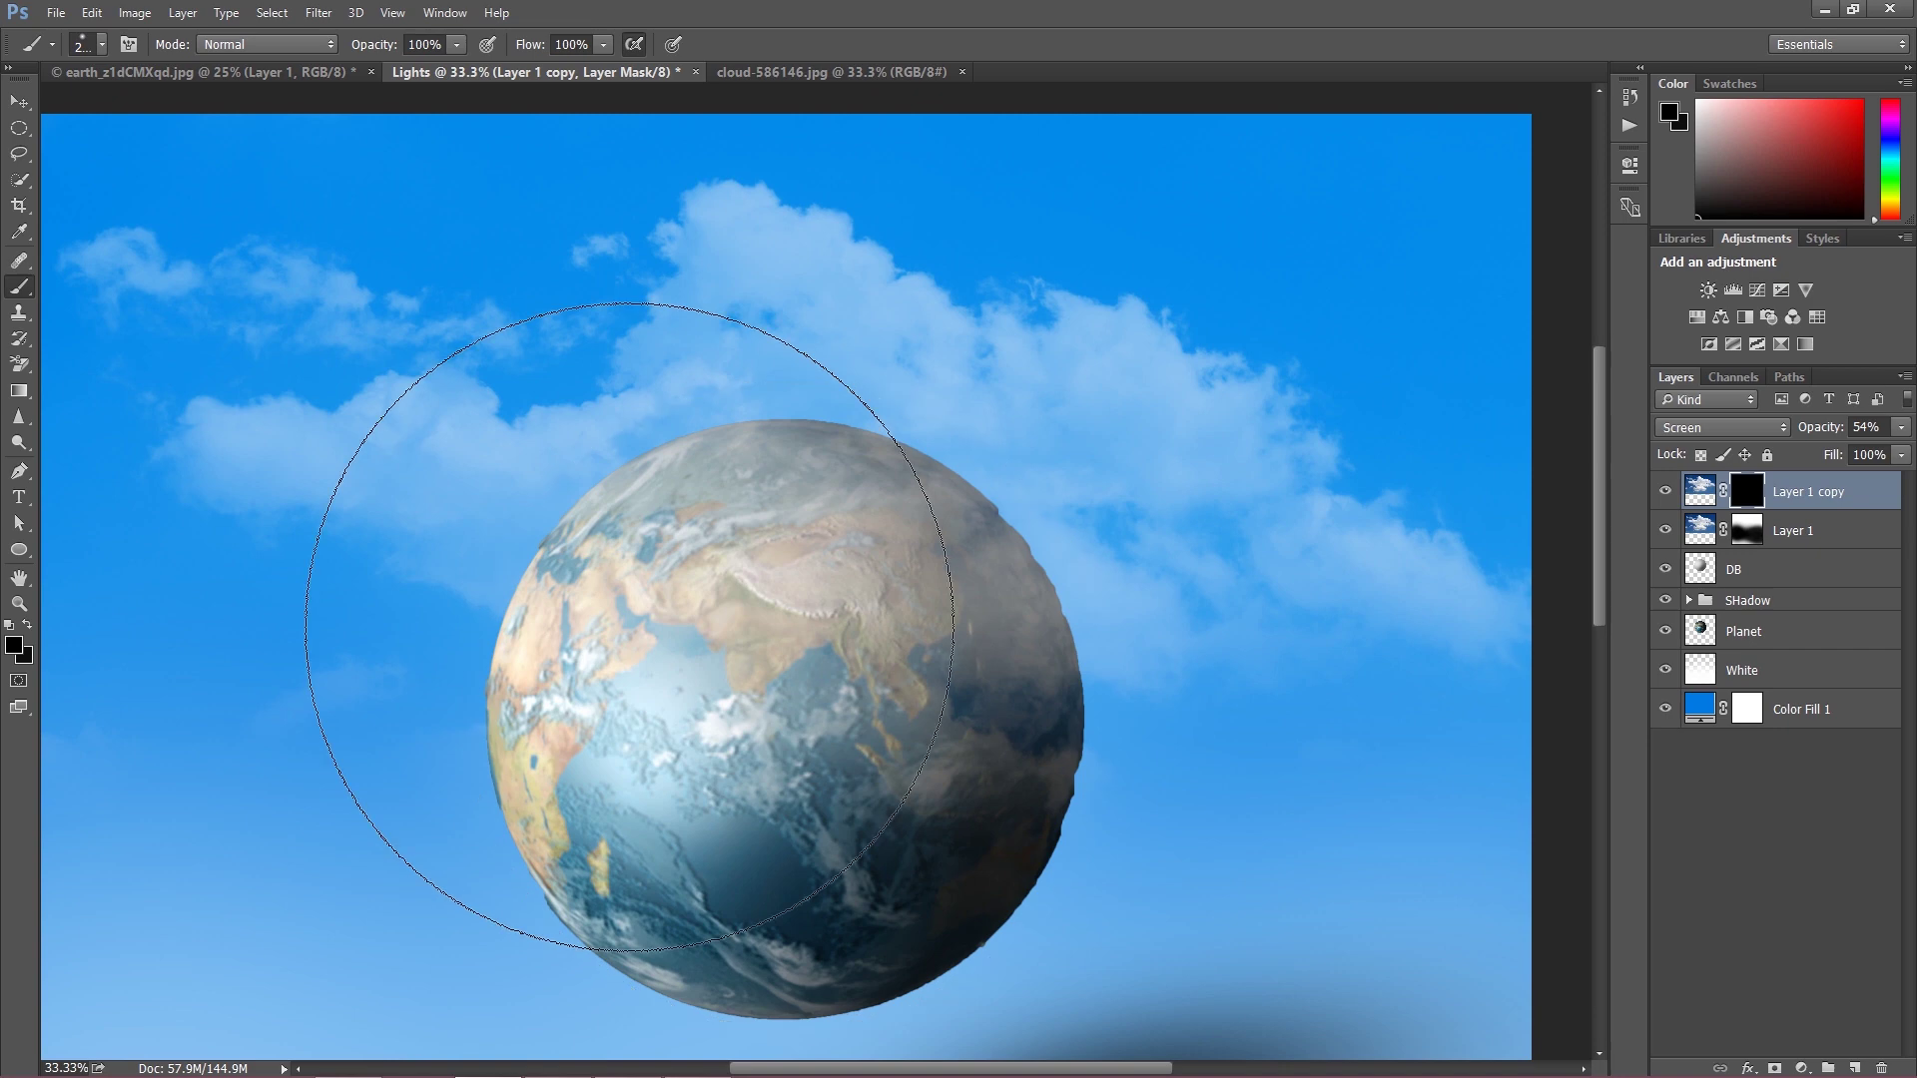
{"action": "left_click", "coordinate": [14, 645]}
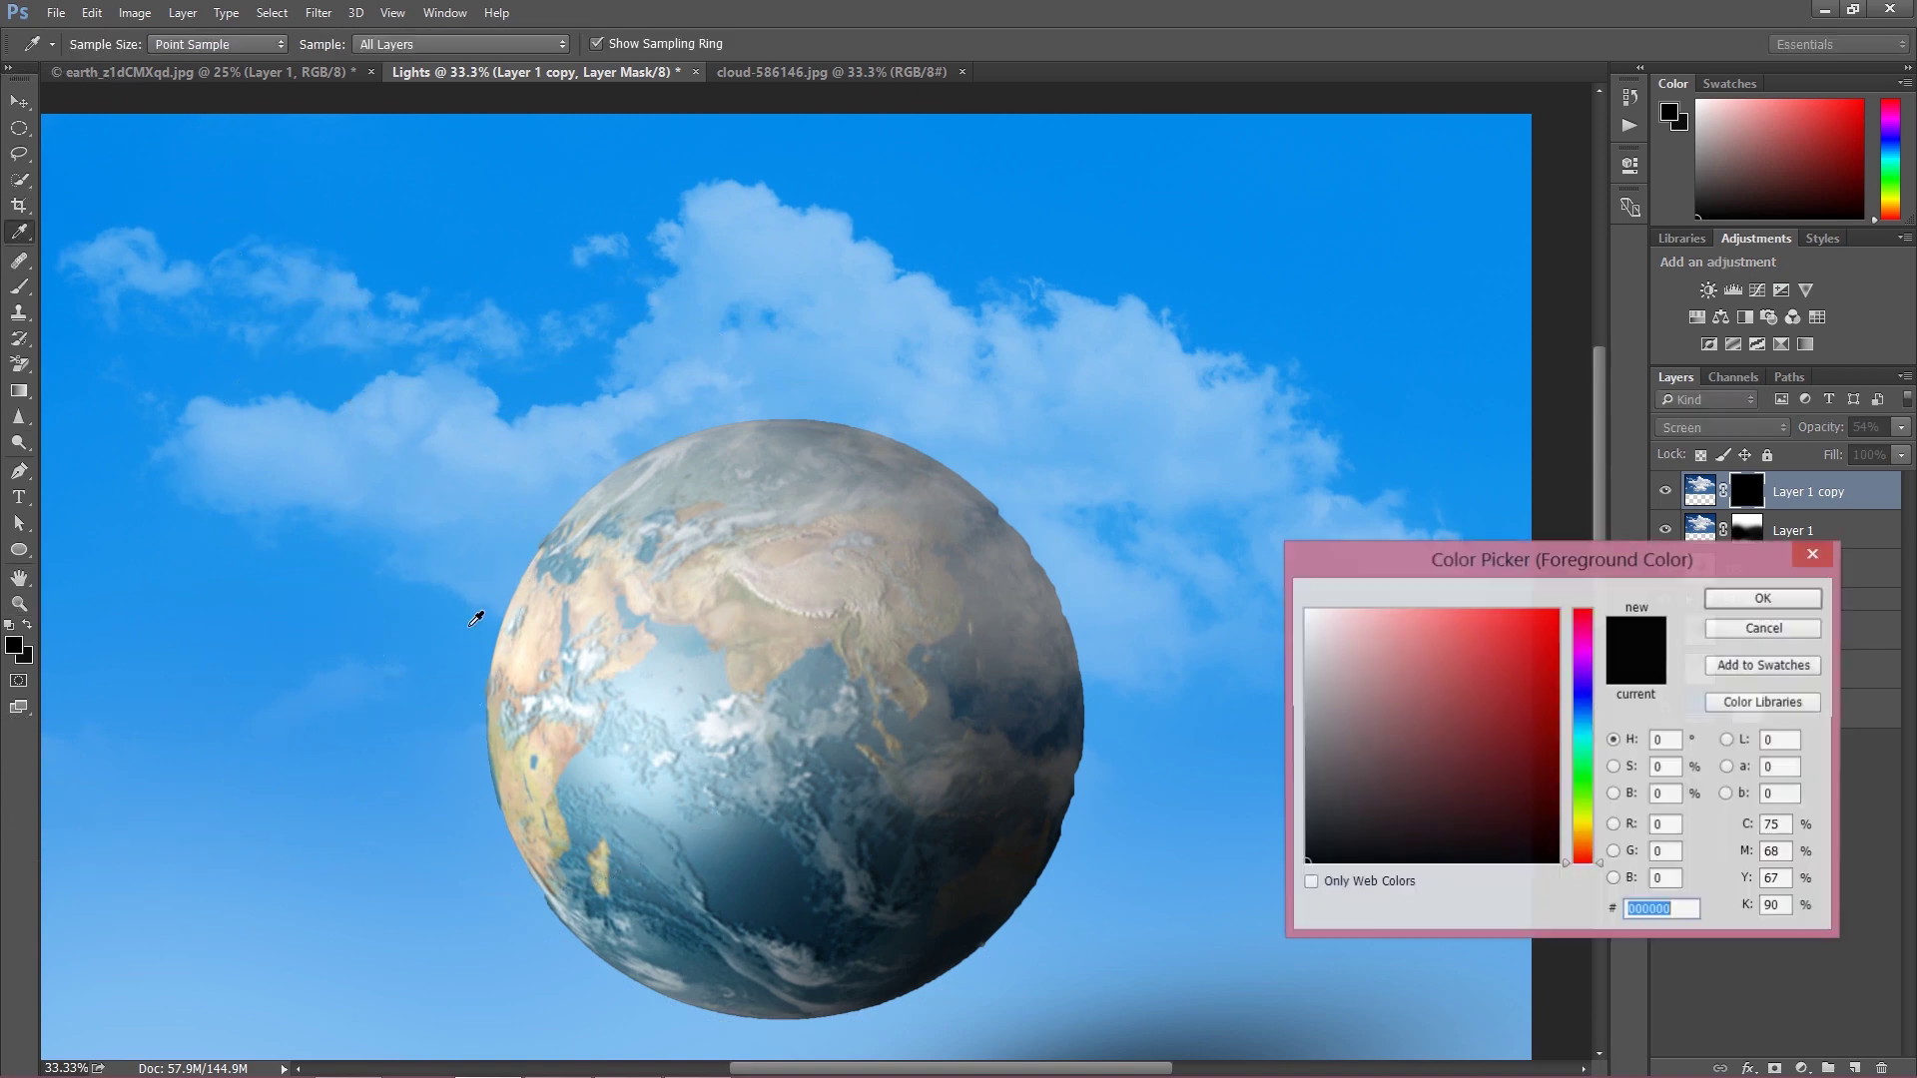
{"action": "left_click", "coordinate": [1307, 611]}
{"action": "left_click", "coordinate": [1717, 601]}
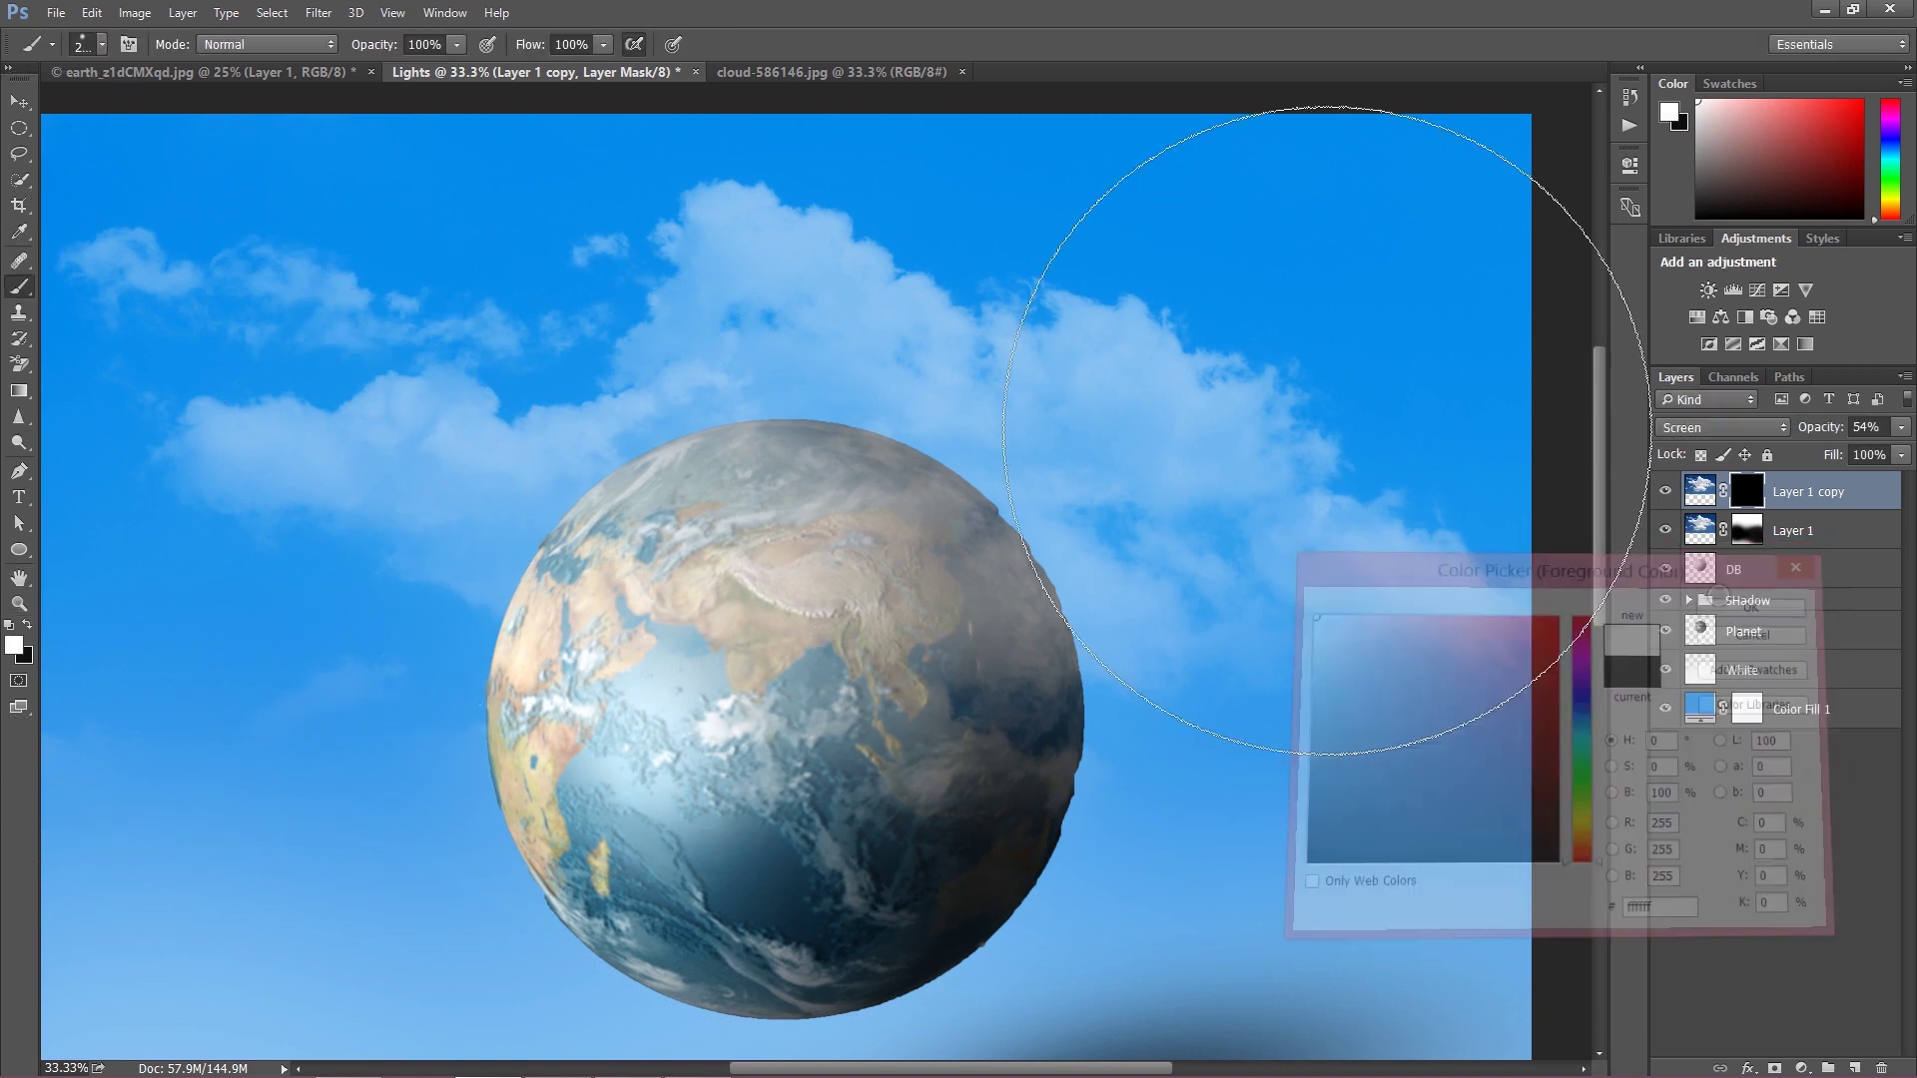
Set brush flow to 15% and size 400, then paint white on Layer 1 copy's mask.
{"action": "left_click_drag", "start_coordinate": [534, 50], "coordinate": [492, 51]}
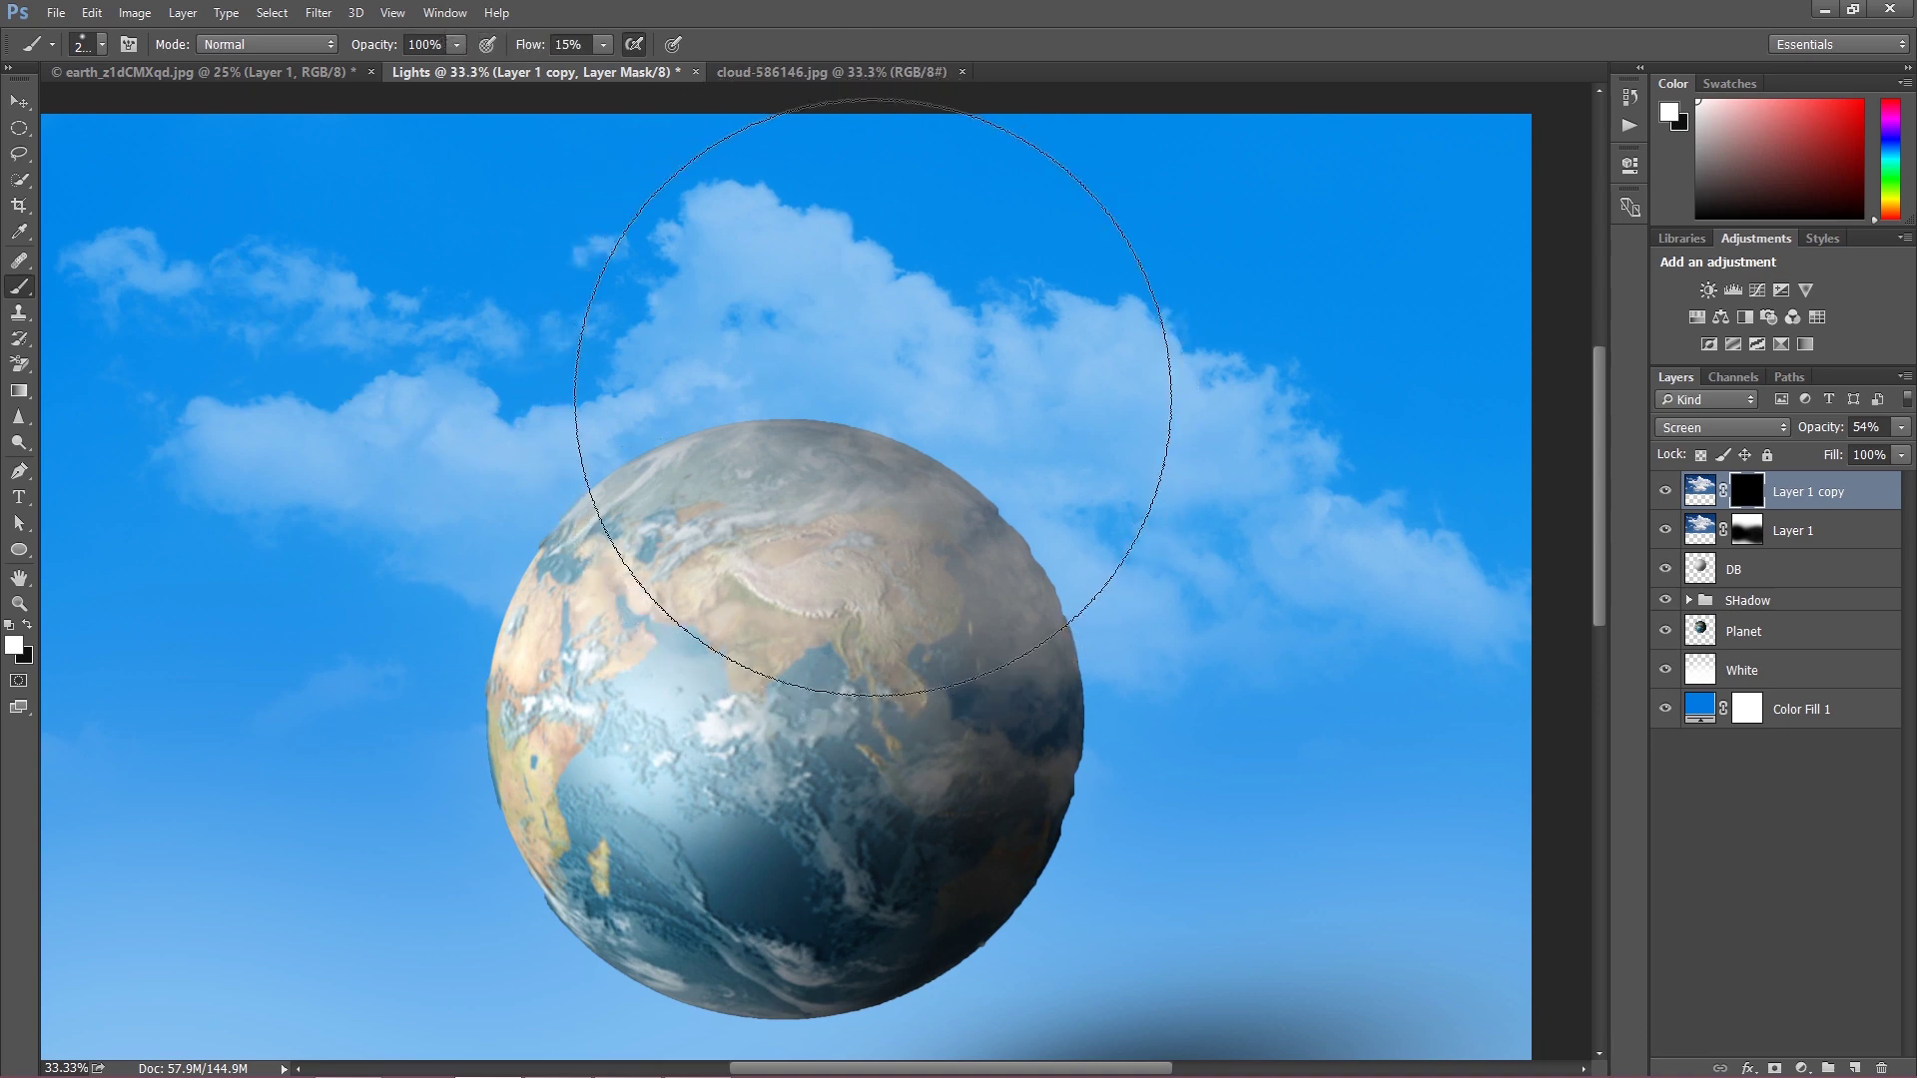
{"action": "key", "text": "bracketleft"}
{"action": "key", "text": "bracketleft"}
{"action": "key", "text": "bracketleft"}
{"action": "key", "text": "bracketleft"}
{"action": "key", "text": "bracketleft"}
{"action": "key", "text": "bracketleft"}
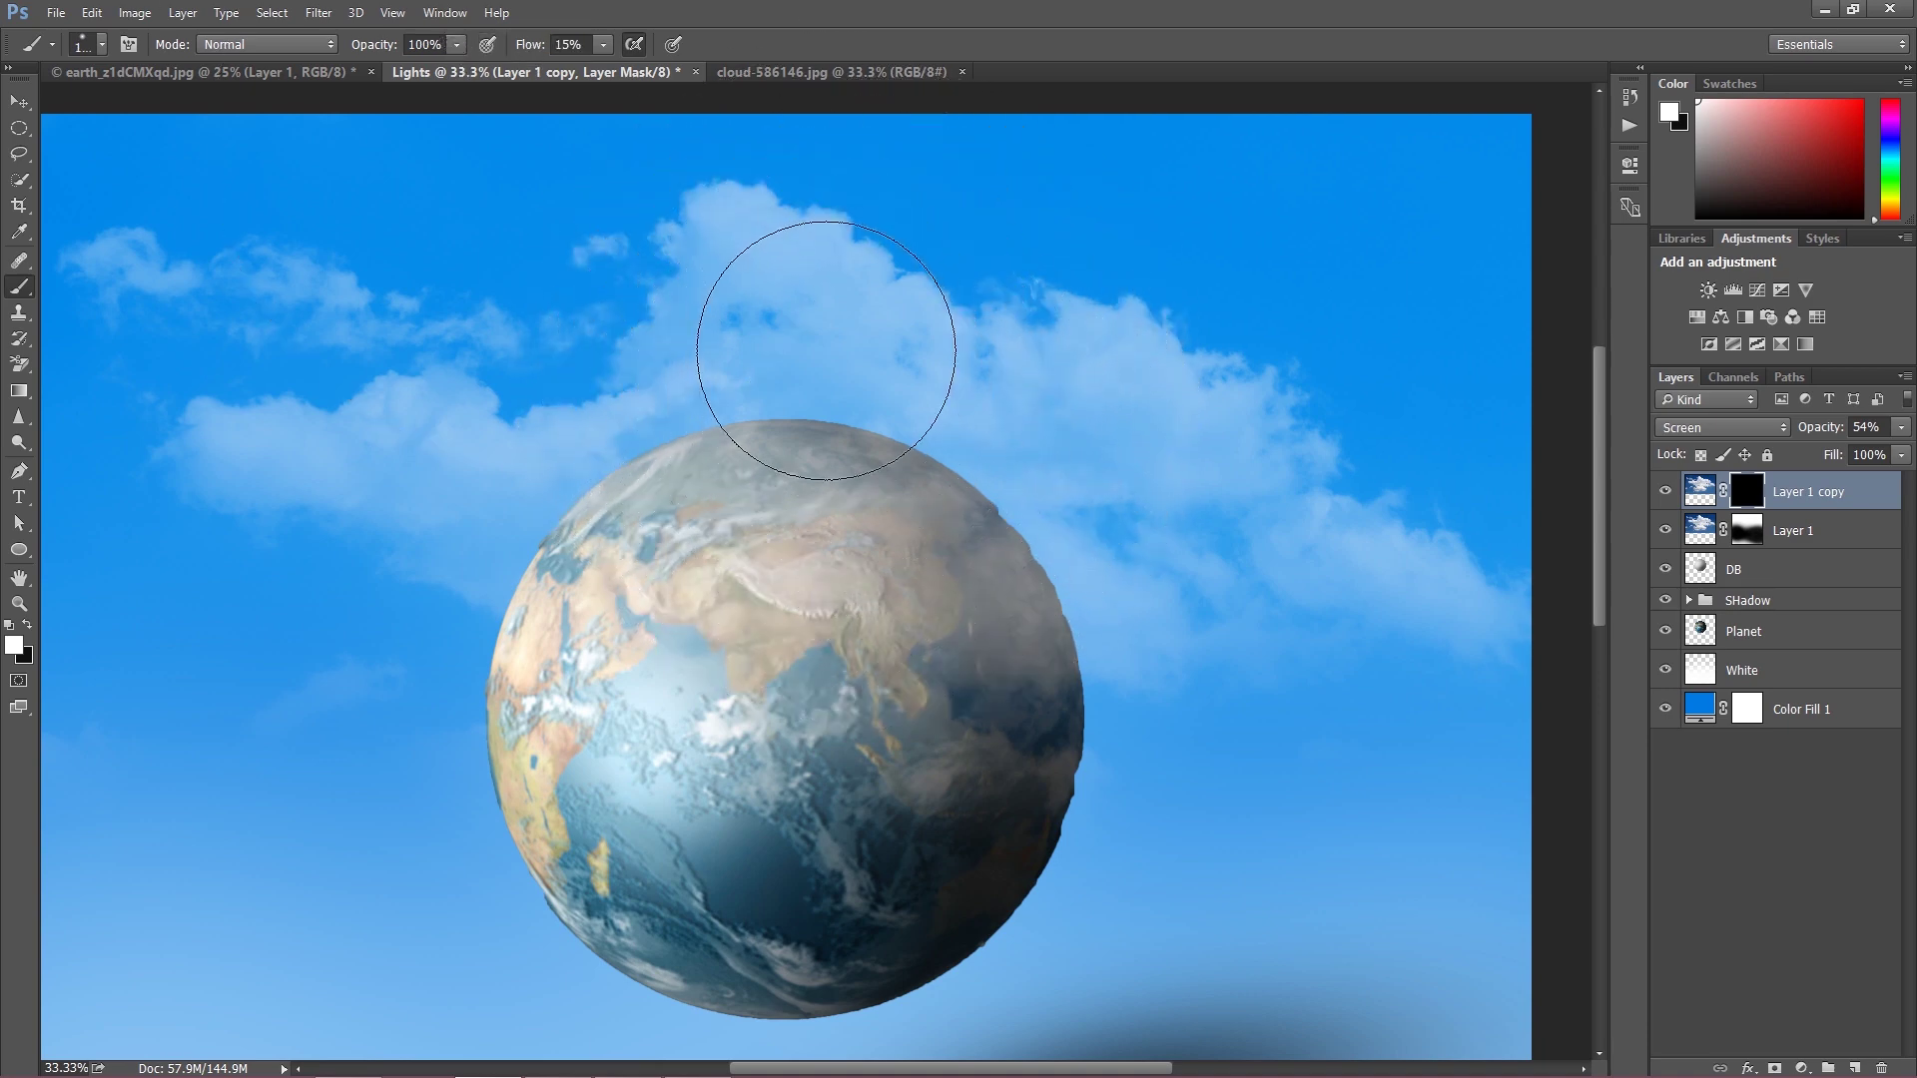
{"action": "key", "text": "bracketleft"}
{"action": "key", "text": "bracketleft"}
{"action": "key", "text": "bracketleft"}
{"action": "key", "text": "bracketleft"}
{"action": "mouse_move", "coordinate": [762, 290]}
{"action": "left_mouse_down"}
{"action": "mouse_move", "coordinate": [860, 343]}
{"action": "mouse_move", "coordinate": [798, 265]}
{"action": "mouse_move", "coordinate": [685, 364]}
{"action": "mouse_move", "coordinate": [753, 243]}
{"action": "mouse_move", "coordinate": [924, 400]}
{"action": "mouse_move", "coordinate": [440, 449]}
{"action": "mouse_move", "coordinate": [488, 519]}
{"action": "mouse_move", "coordinate": [346, 464]}
{"action": "mouse_move", "coordinate": [532, 572]}
{"action": "mouse_move", "coordinate": [509, 539]}
{"action": "mouse_move", "coordinate": [535, 462]}
{"action": "mouse_move", "coordinate": [643, 429]}
{"action": "left_mouse_up"}
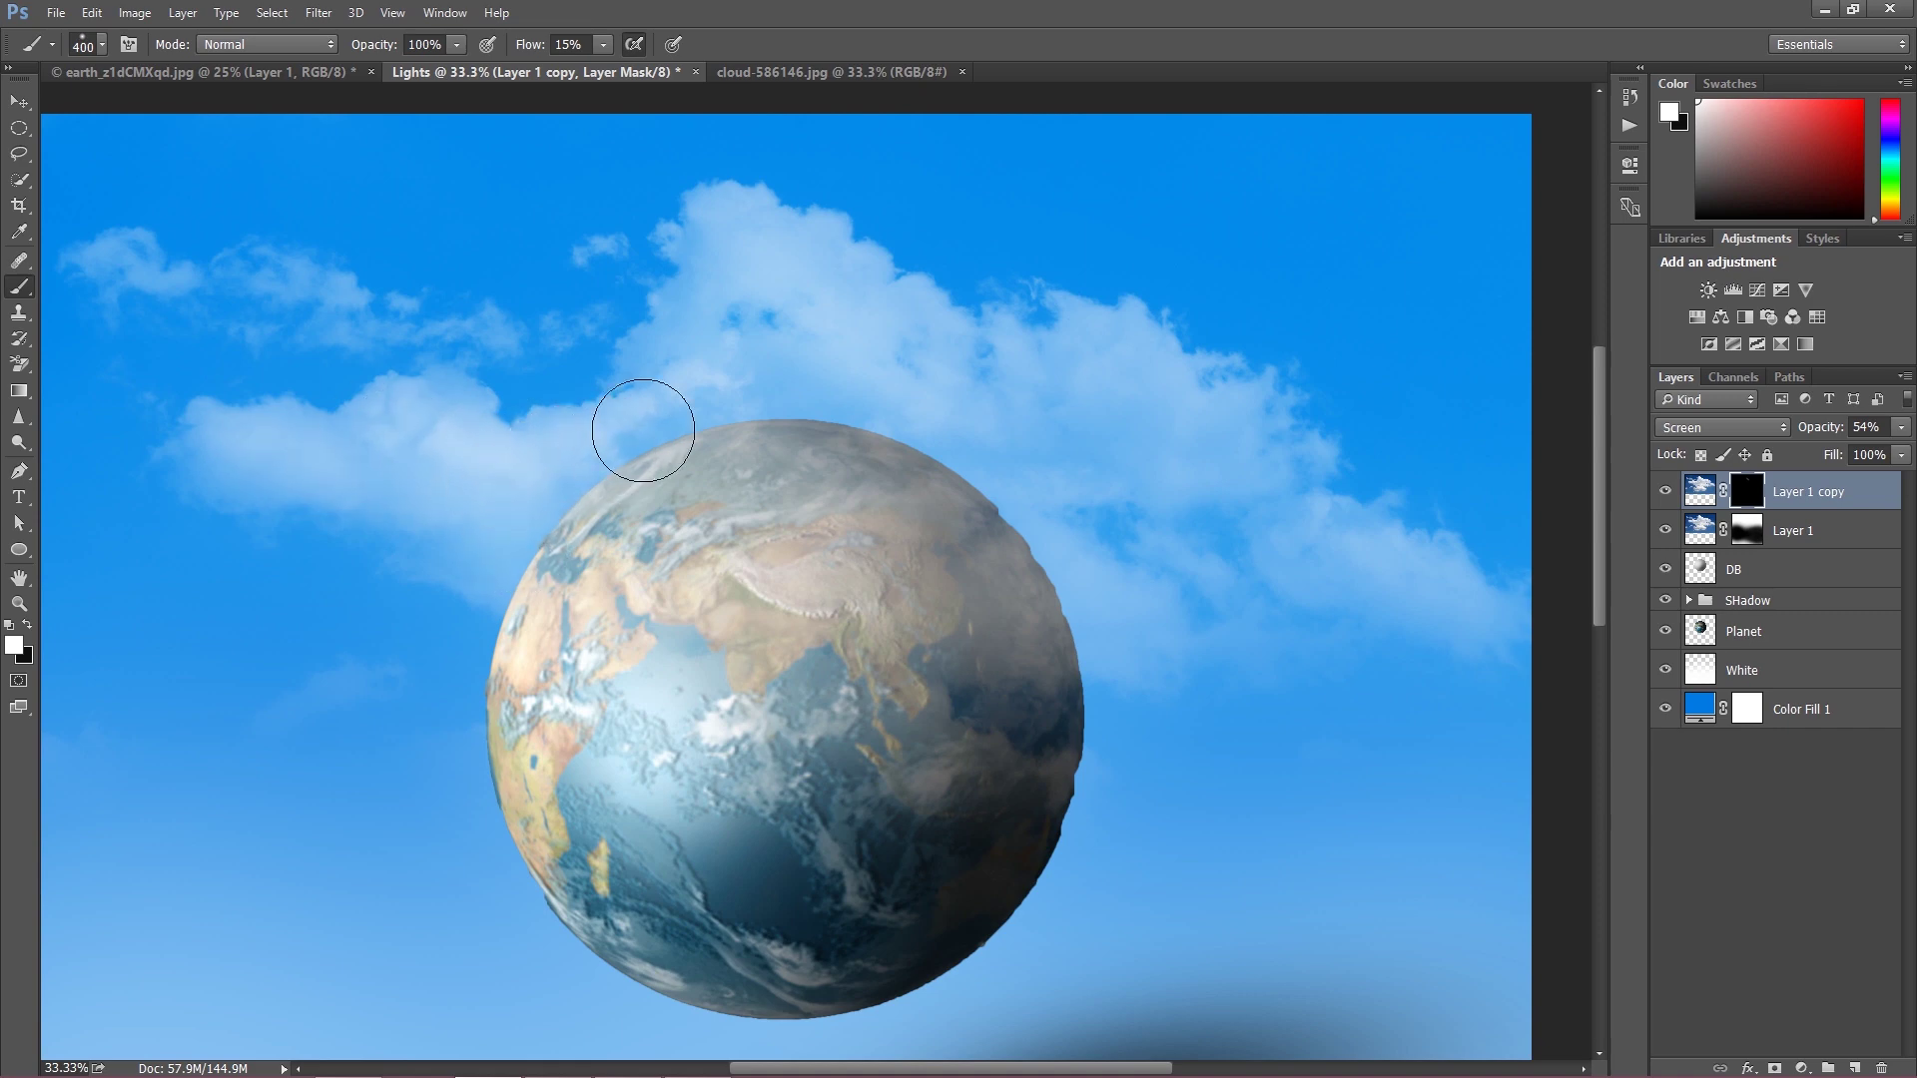
{"action": "left_click", "coordinate": [1720, 419]}
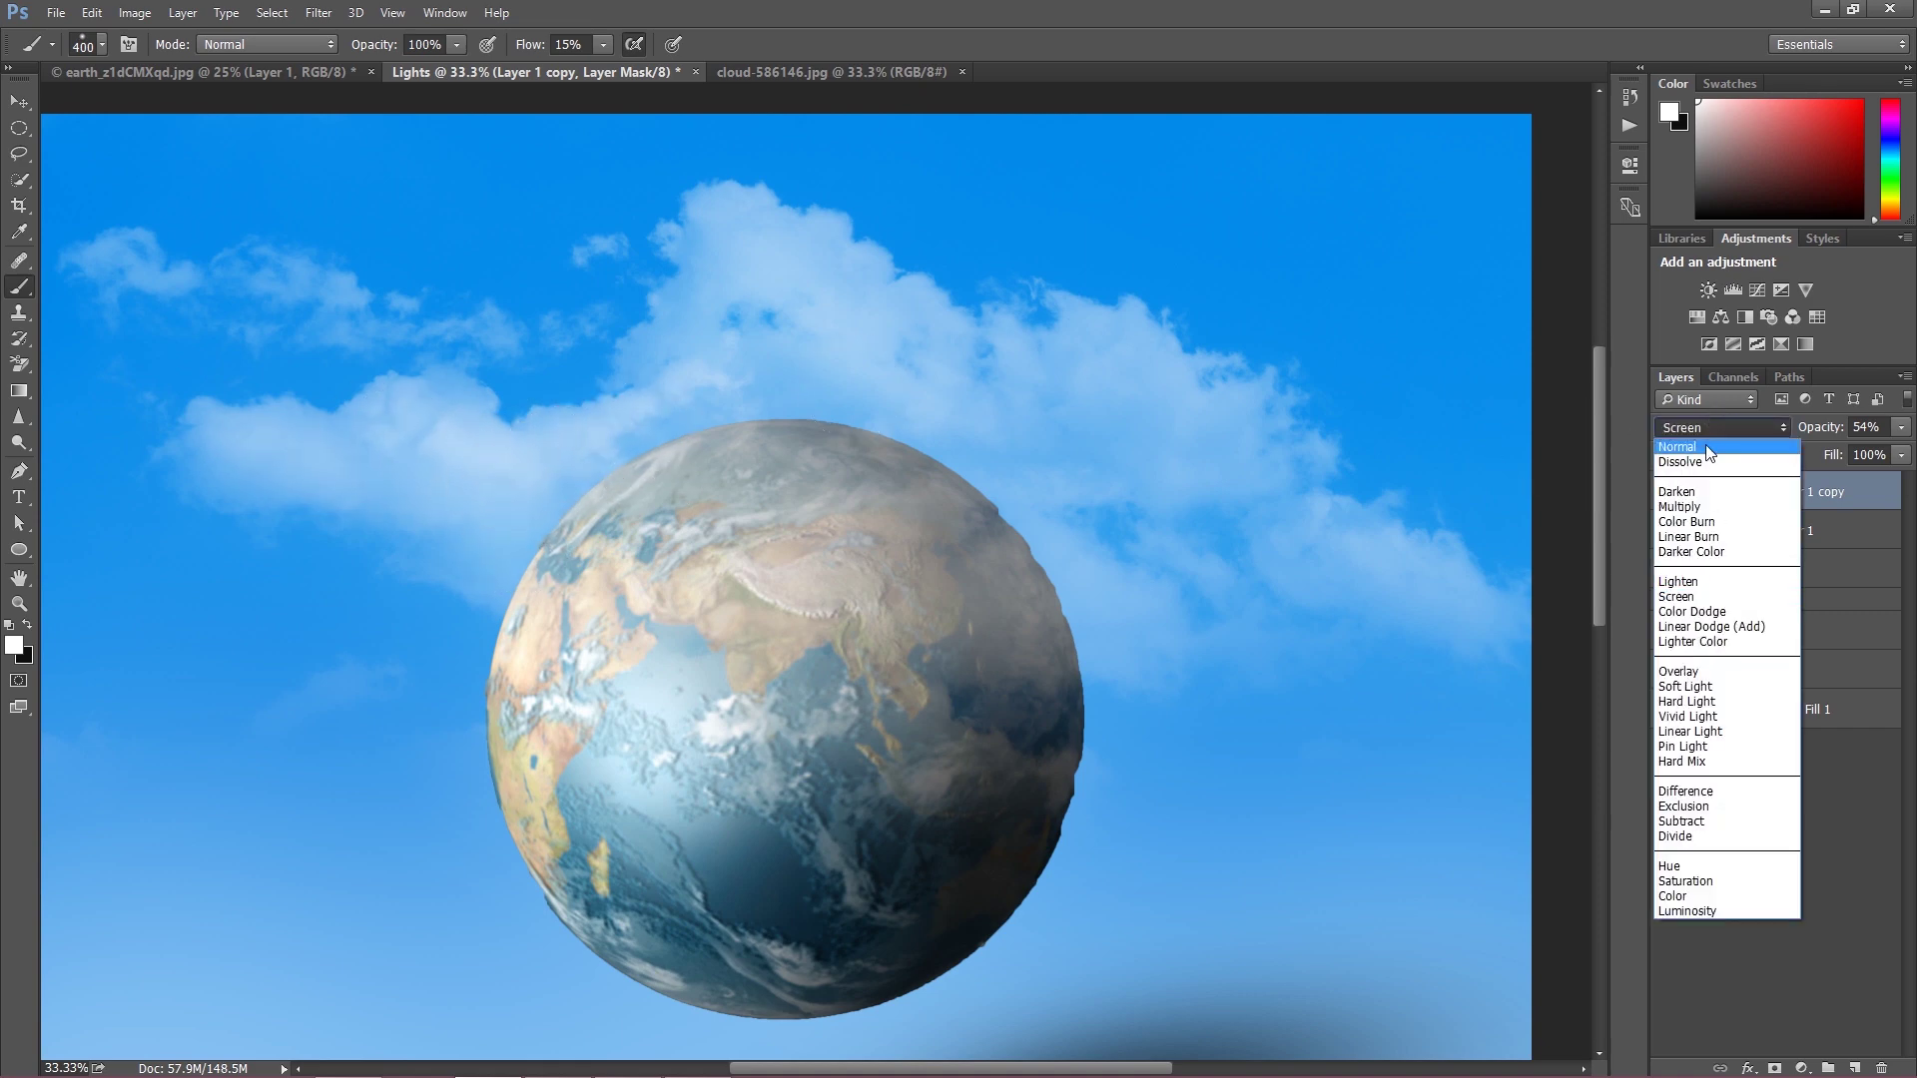
{"action": "left_click", "coordinate": [1685, 439]}
{"action": "left_click", "coordinate": [1707, 427]}
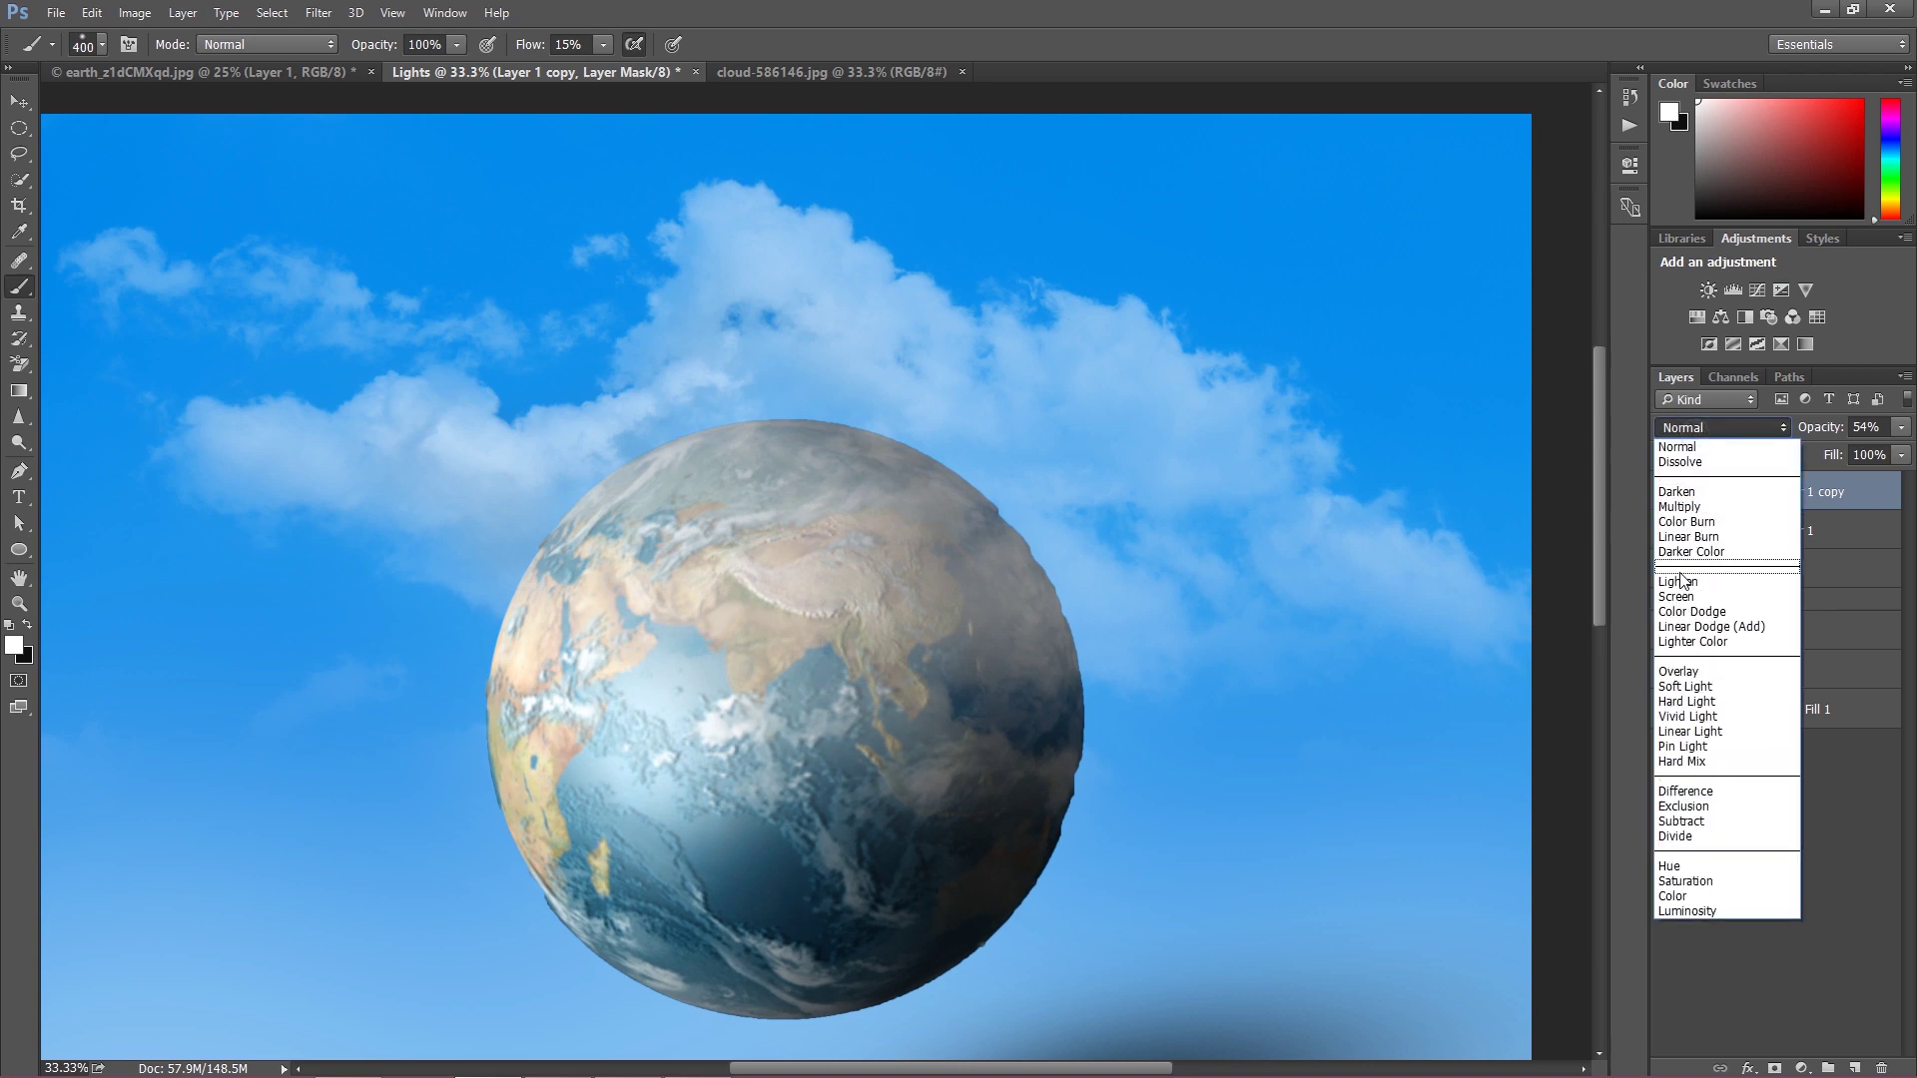
{"action": "left_click", "coordinate": [1682, 587]}
{"action": "left_click", "coordinate": [1698, 426]}
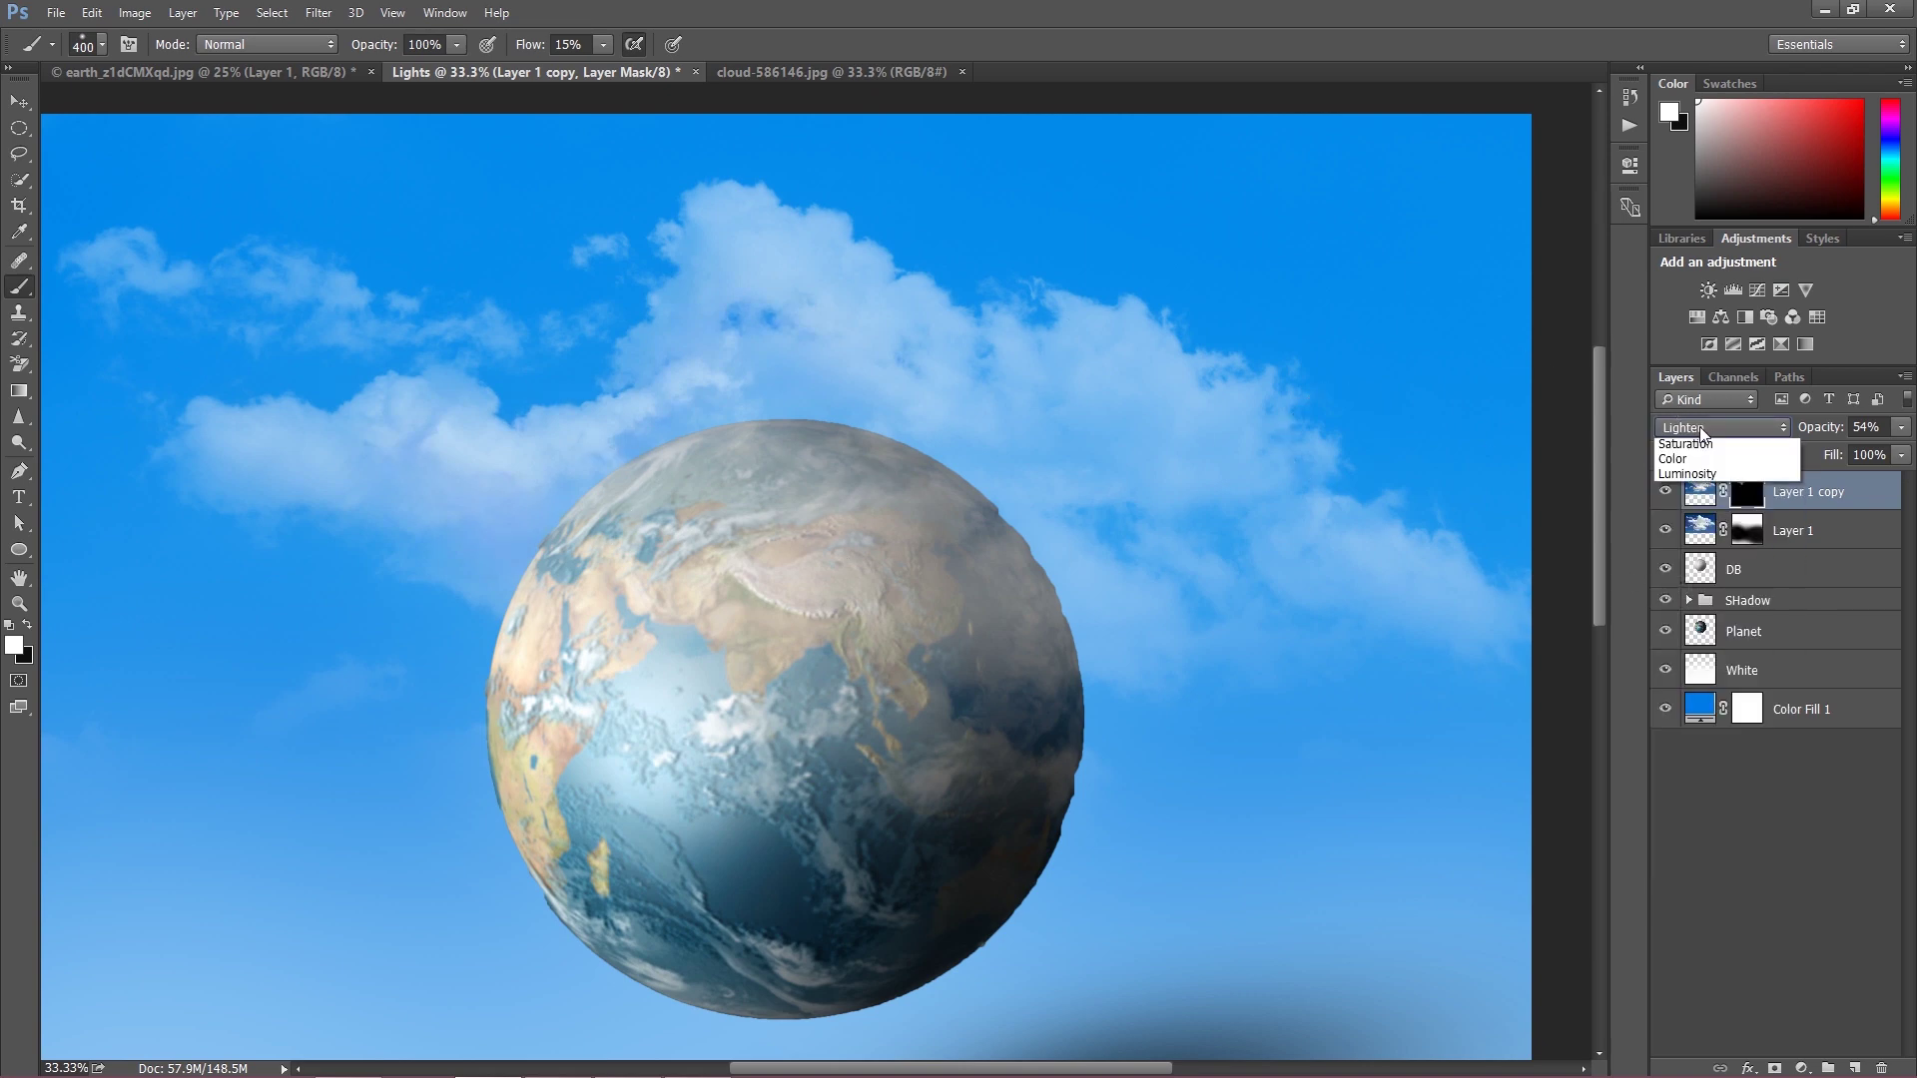
{"action": "left_click", "coordinate": [1685, 444]}
{"action": "left_click", "coordinate": [1694, 400]}
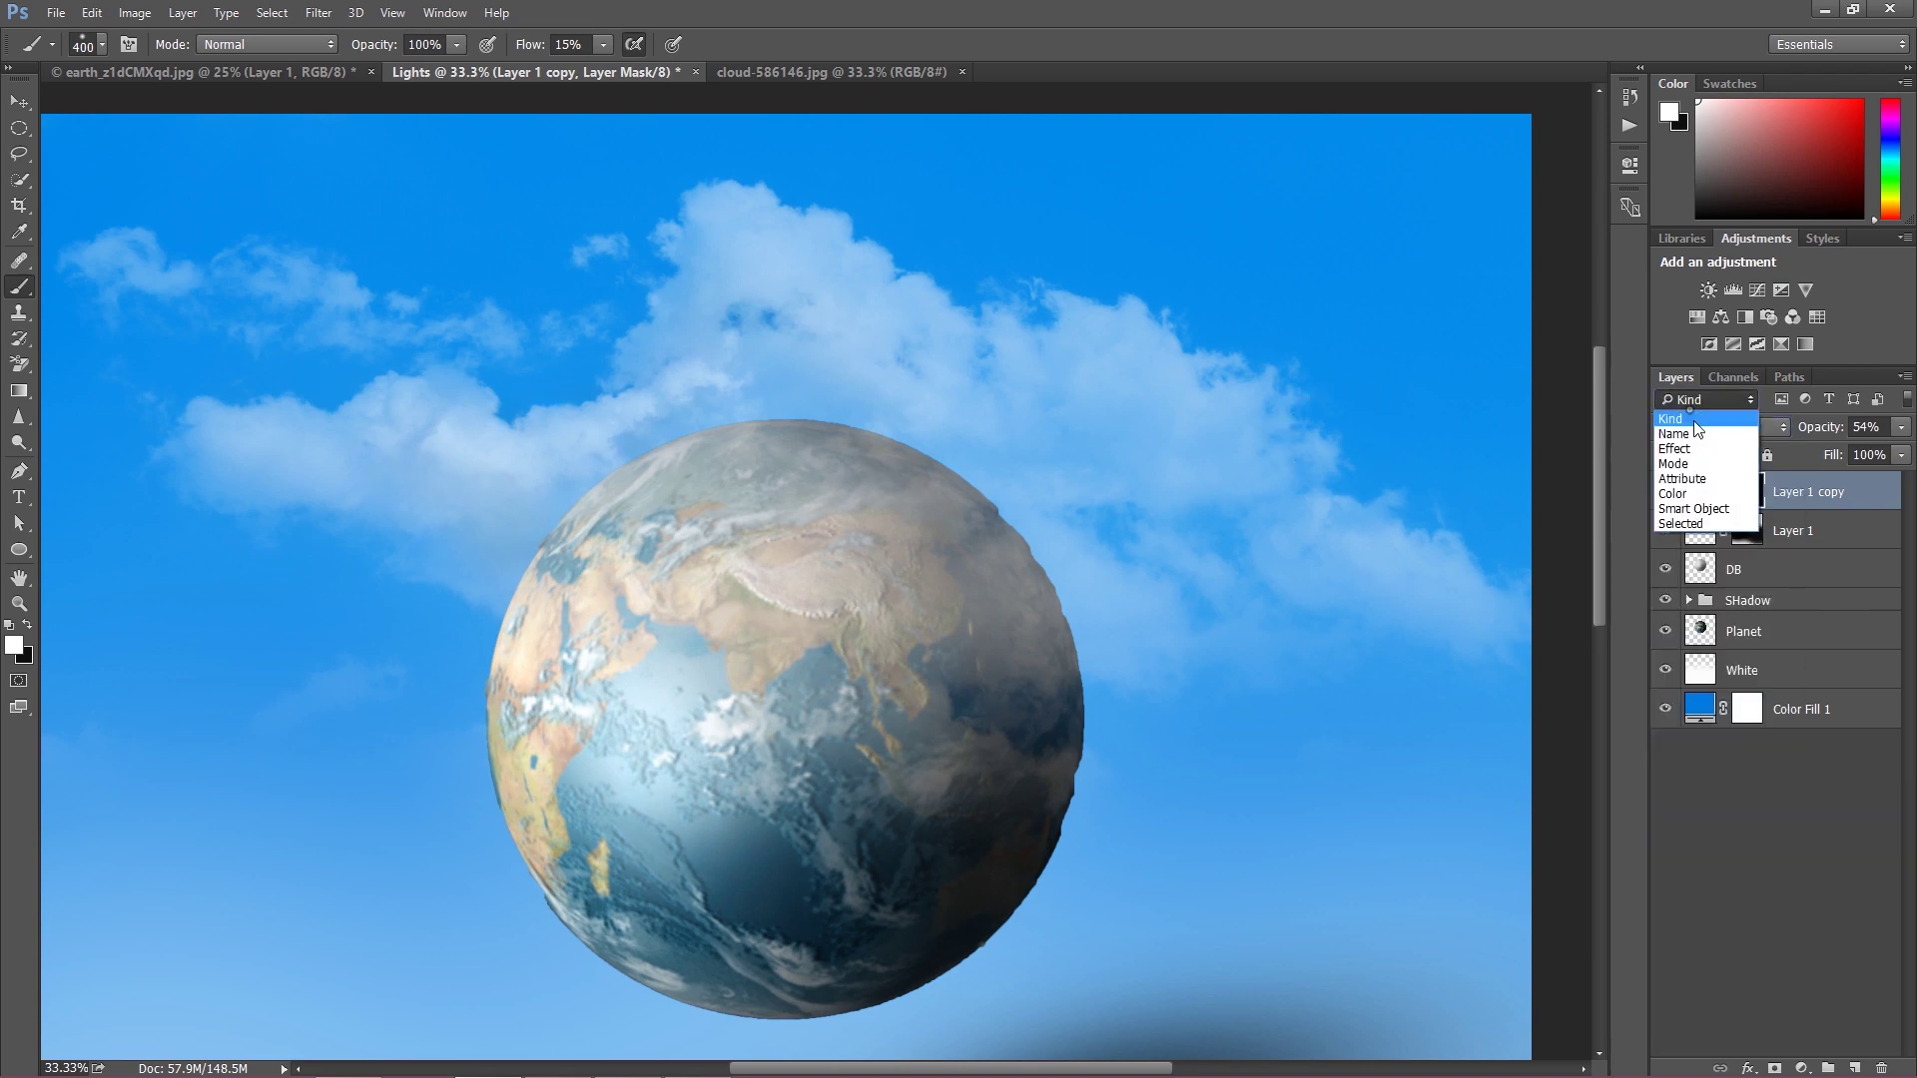
{"action": "left_click", "coordinate": [1621, 434]}
{"action": "left_click", "coordinate": [1709, 428]}
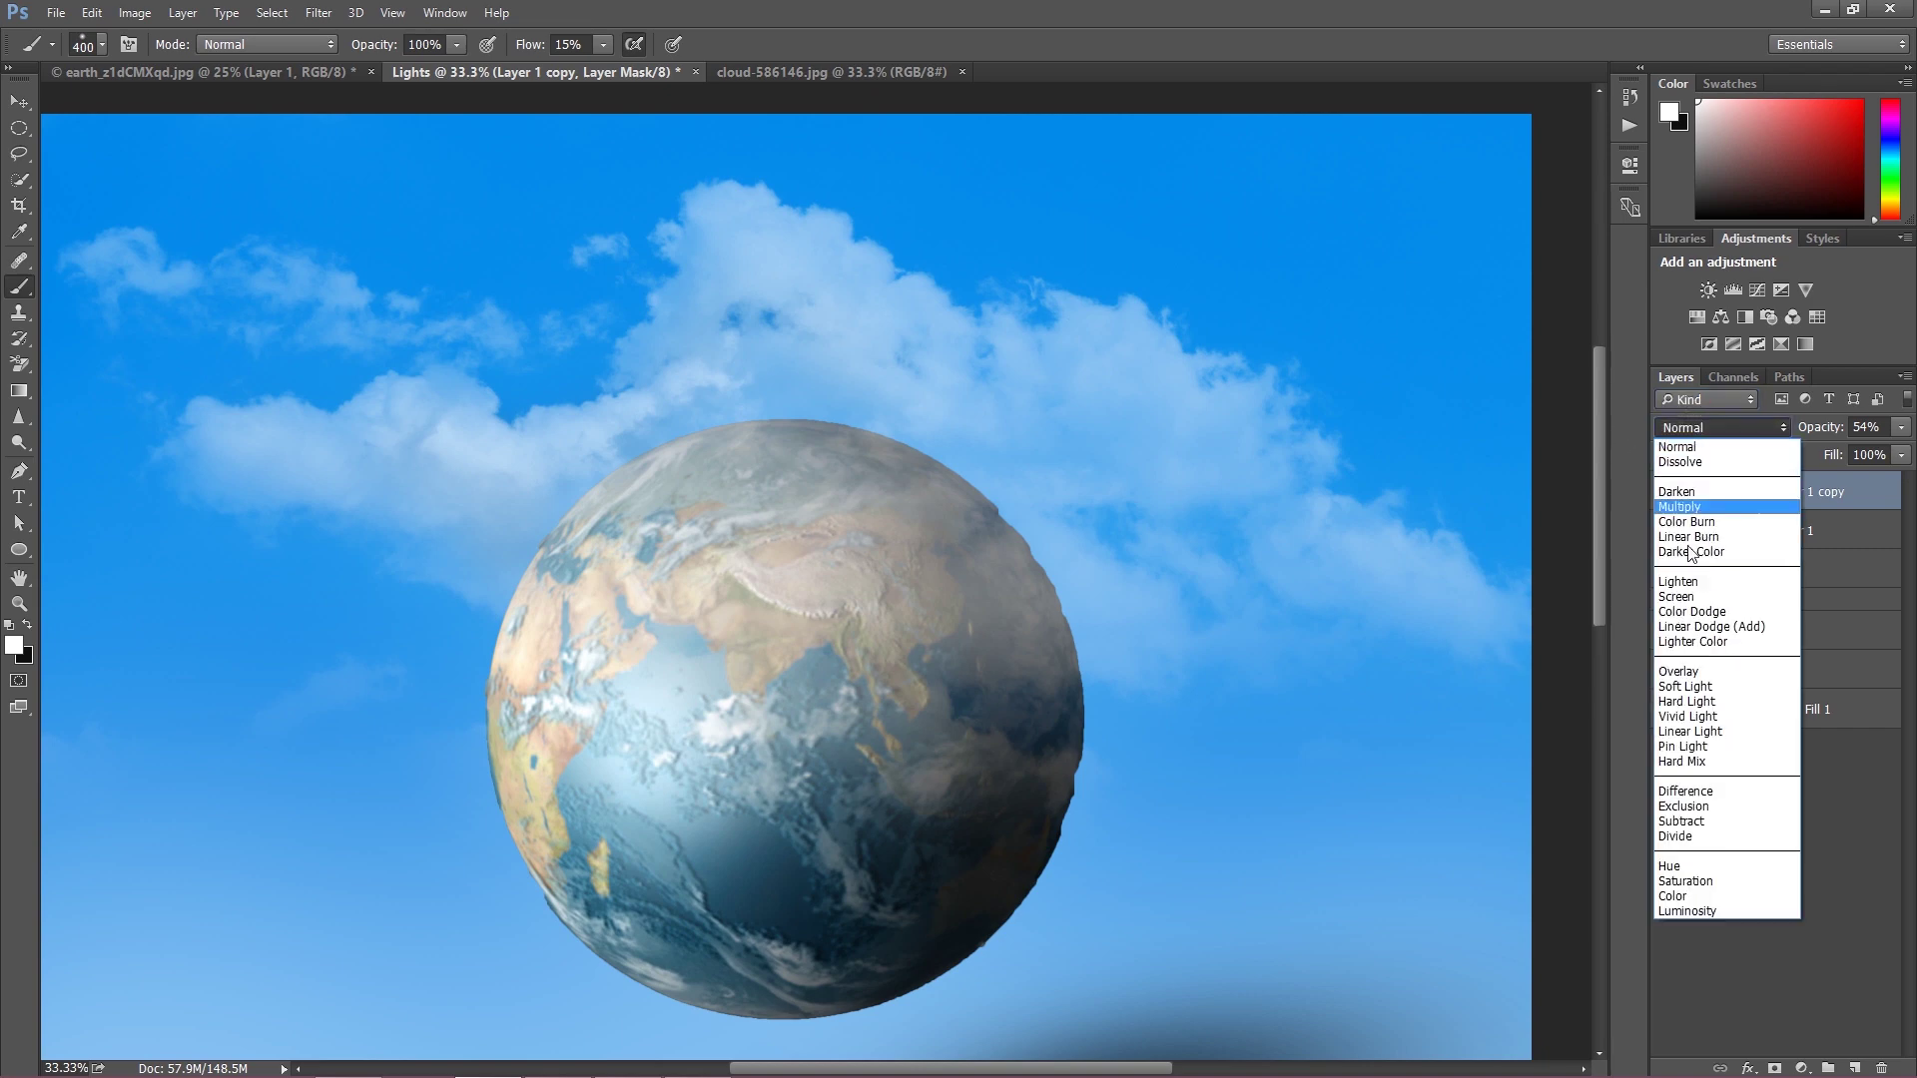
{"action": "left_click", "coordinate": [1684, 597]}
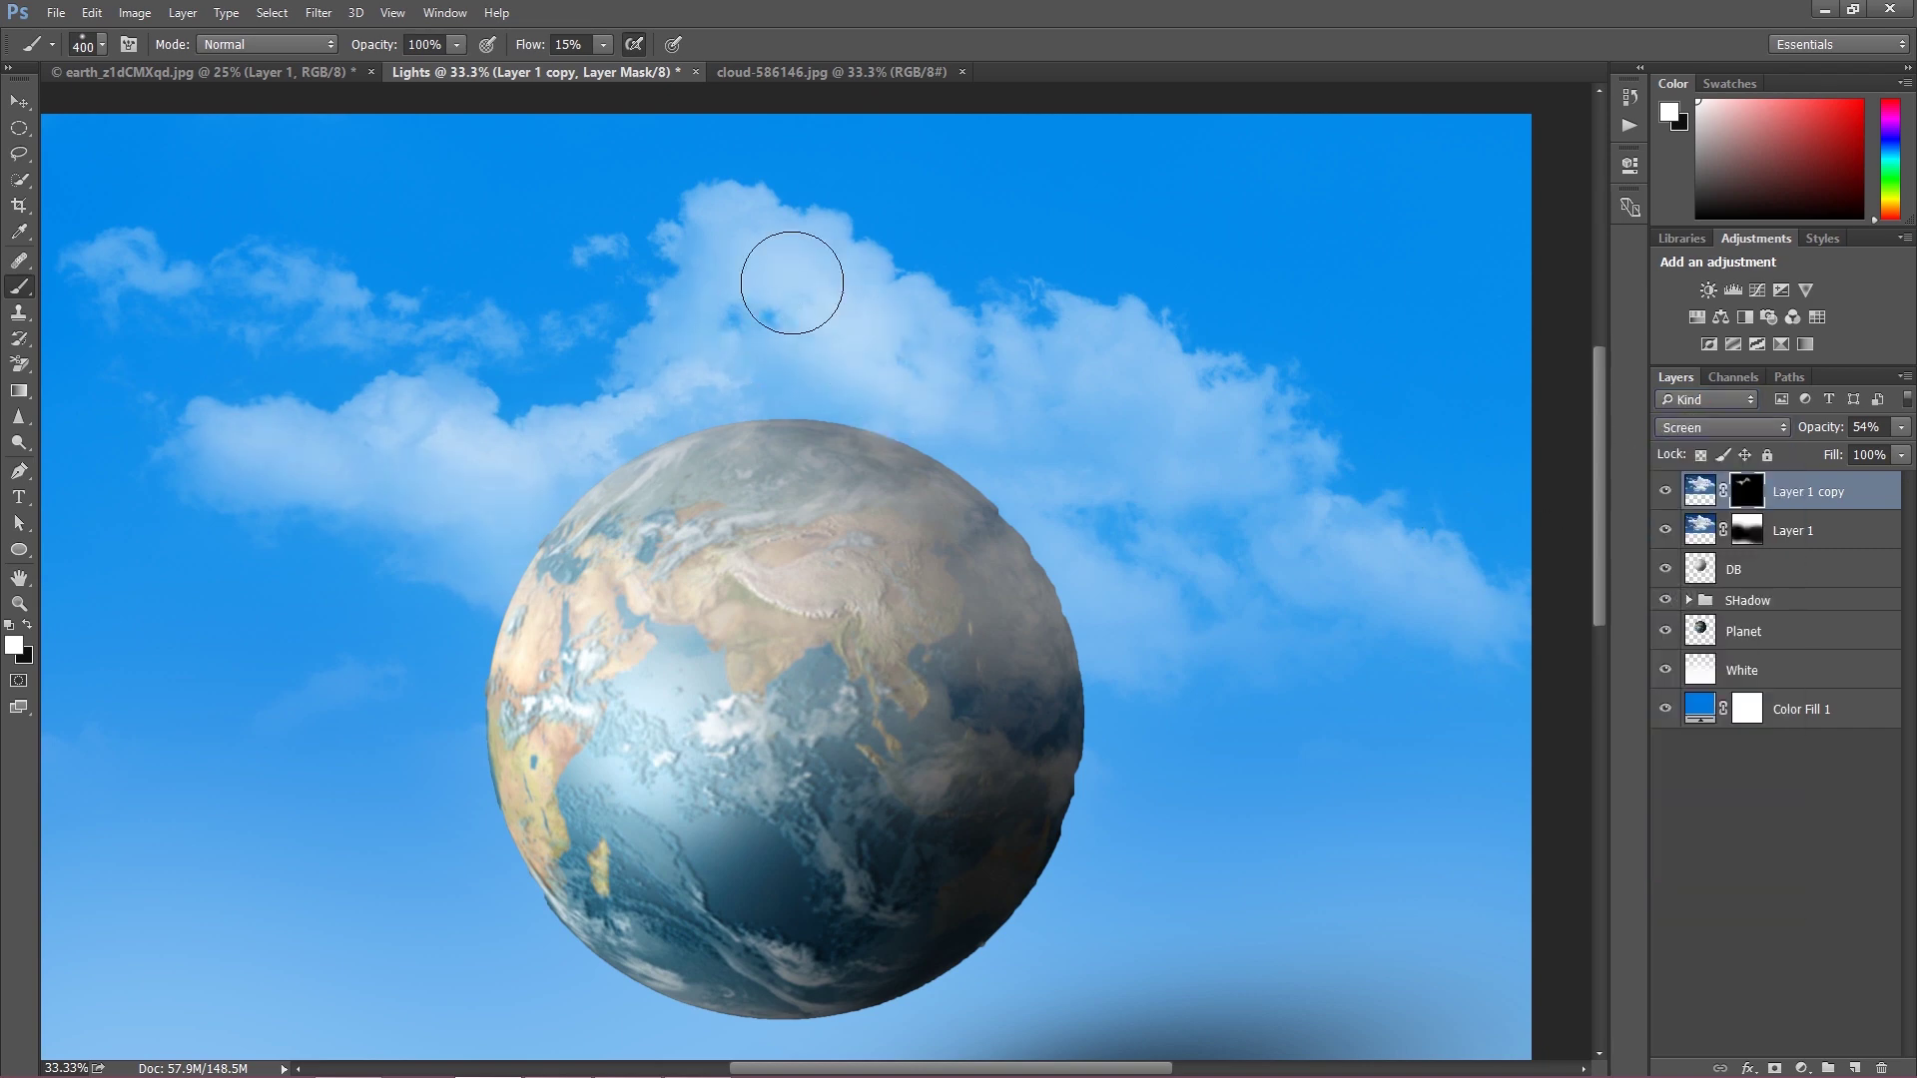
Paint white on the mask over the planet's top, right-side clouds, haze and upper-left wisp.
{"action": "mouse_move", "coordinate": [870, 414]}
{"action": "left_mouse_down"}
{"action": "mouse_move", "coordinate": [814, 479]}
{"action": "mouse_move", "coordinate": [599, 514]}
{"action": "mouse_move", "coordinate": [904, 490]}
{"action": "left_mouse_up"}
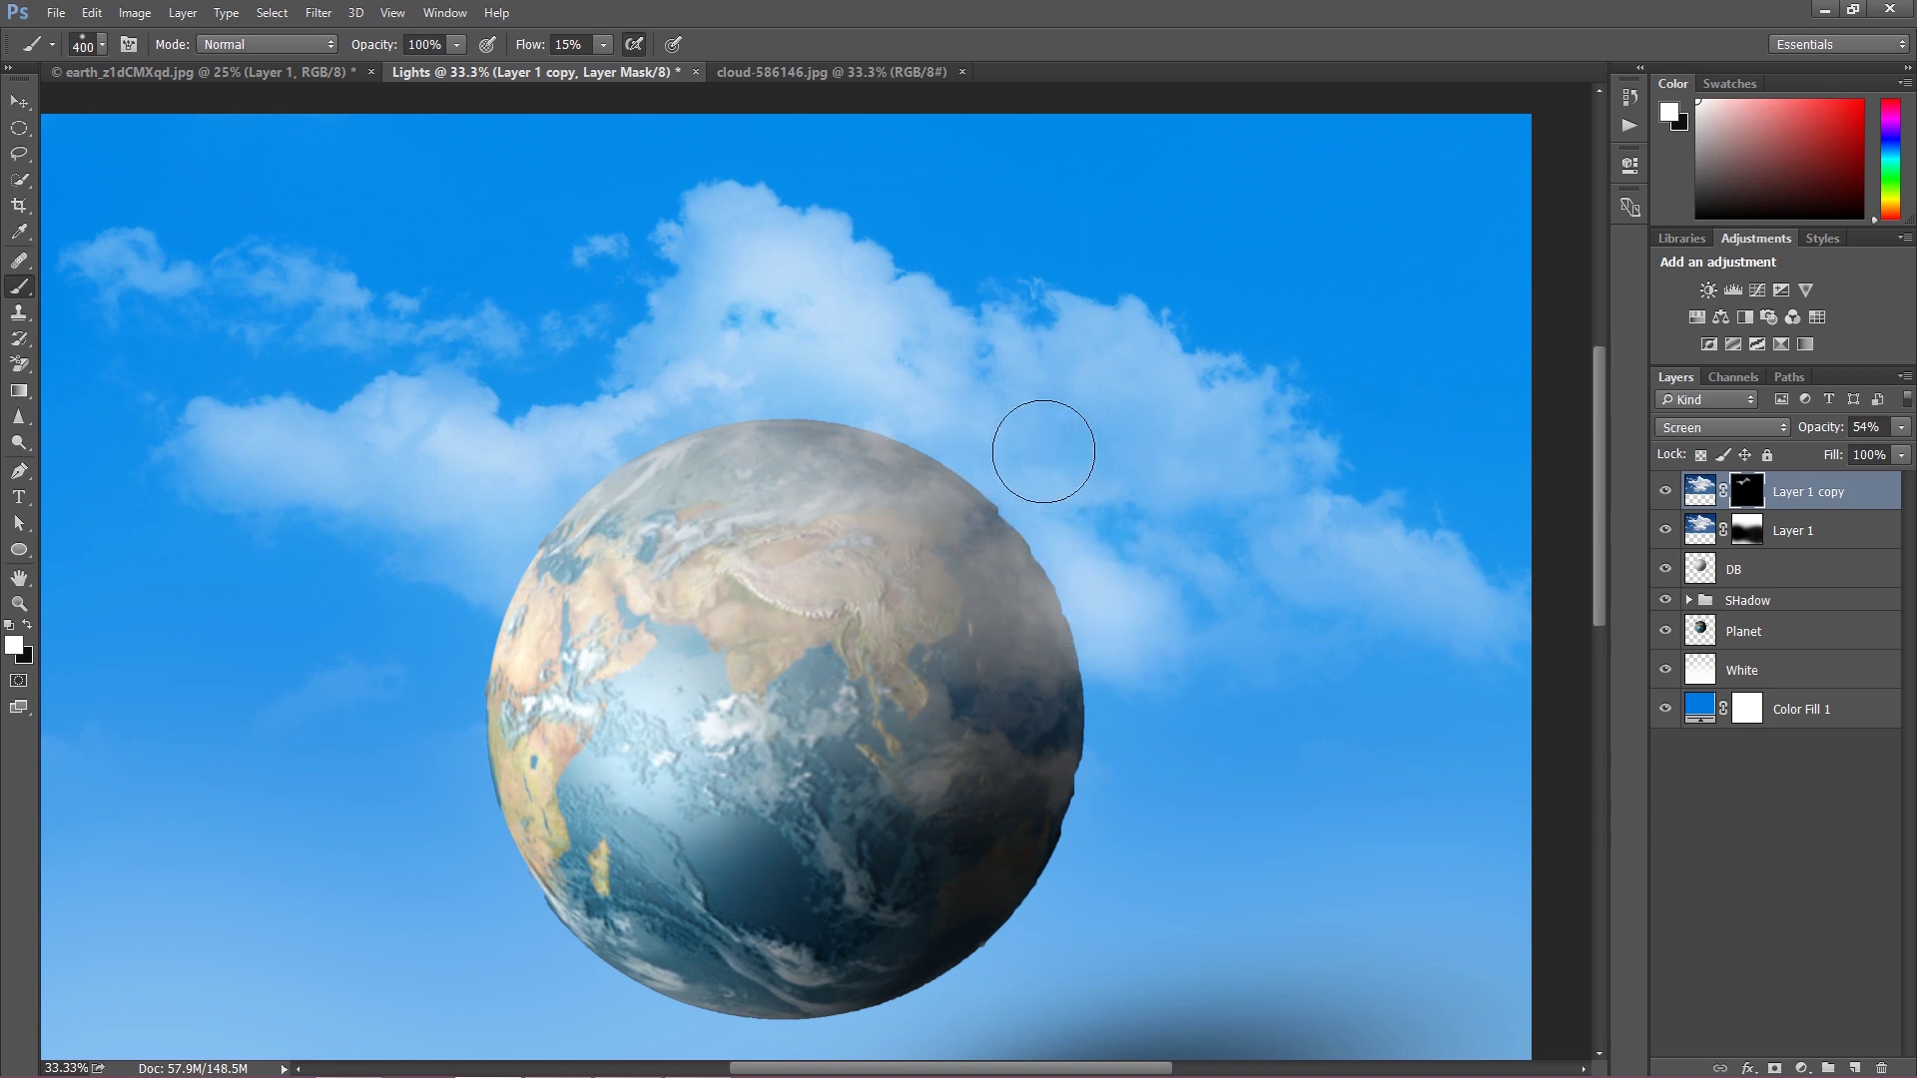
{"action": "mouse_move", "coordinate": [1130, 411]}
{"action": "left_mouse_down"}
{"action": "mouse_move", "coordinate": [1246, 530]}
{"action": "mouse_move", "coordinate": [1468, 613]}
{"action": "left_mouse_up"}
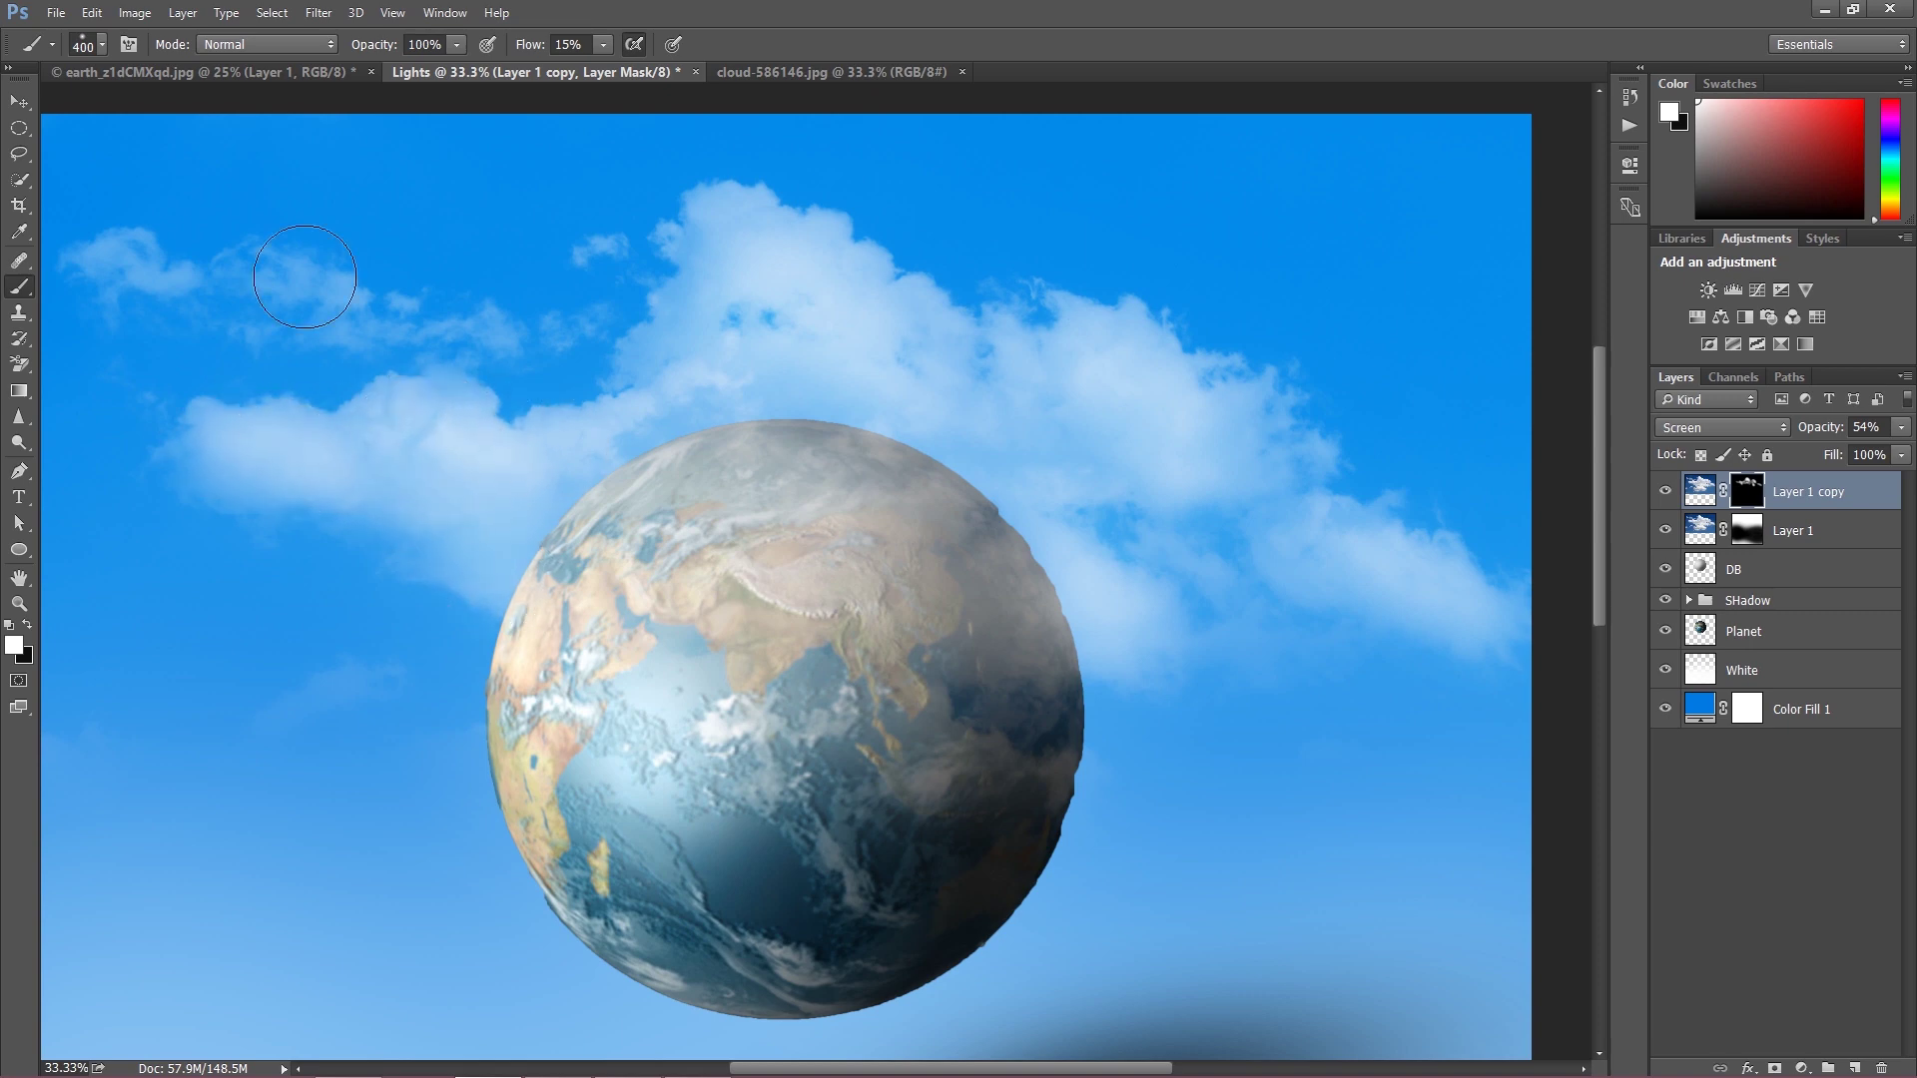
{"action": "left_click_drag", "start_coordinate": [252, 273], "coordinate": [365, 293]}
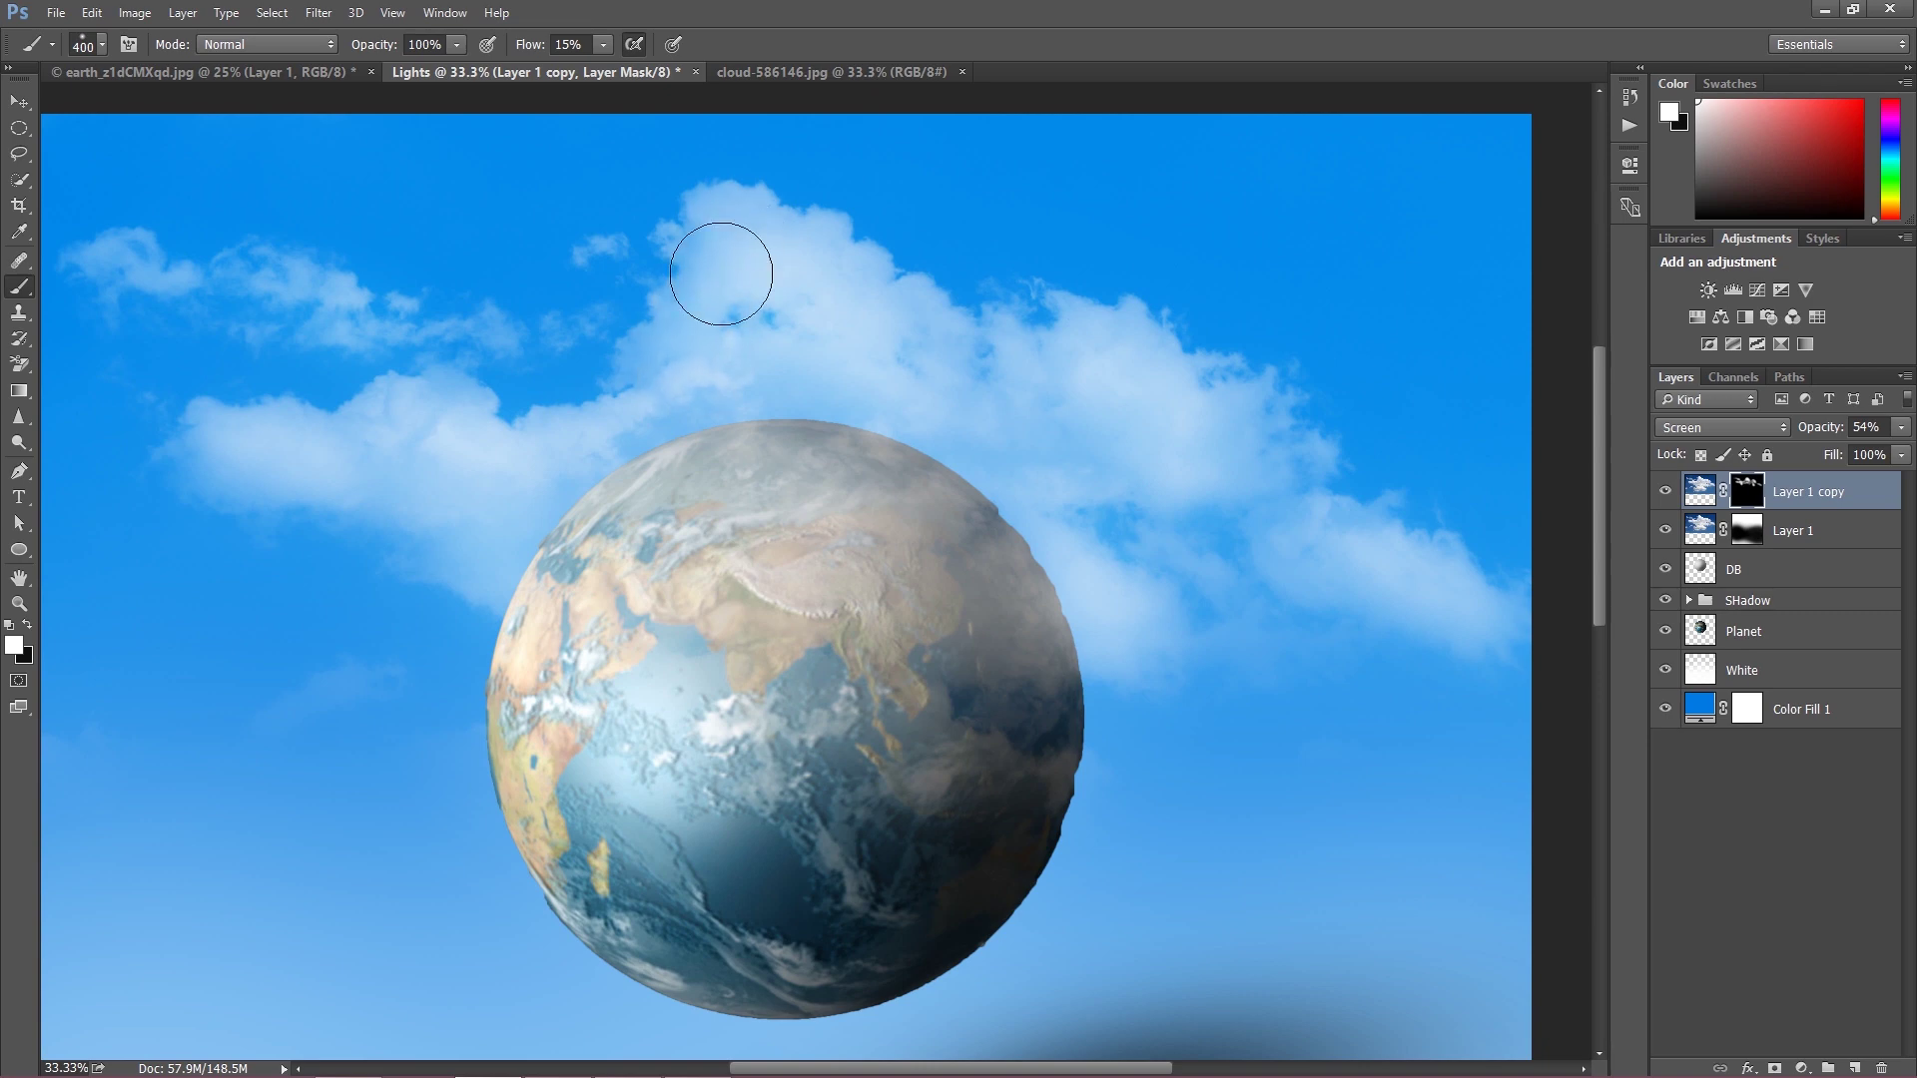
{"action": "mouse_move", "coordinate": [820, 409]}
{"action": "left_mouse_down"}
{"action": "mouse_move", "coordinate": [1182, 490]}
{"action": "mouse_move", "coordinate": [1392, 583]}
{"action": "mouse_move", "coordinate": [1202, 616]}
{"action": "mouse_move", "coordinate": [1323, 652]}
{"action": "mouse_move", "coordinate": [1123, 526]}
{"action": "mouse_move", "coordinate": [235, 459]}
{"action": "left_mouse_up"}
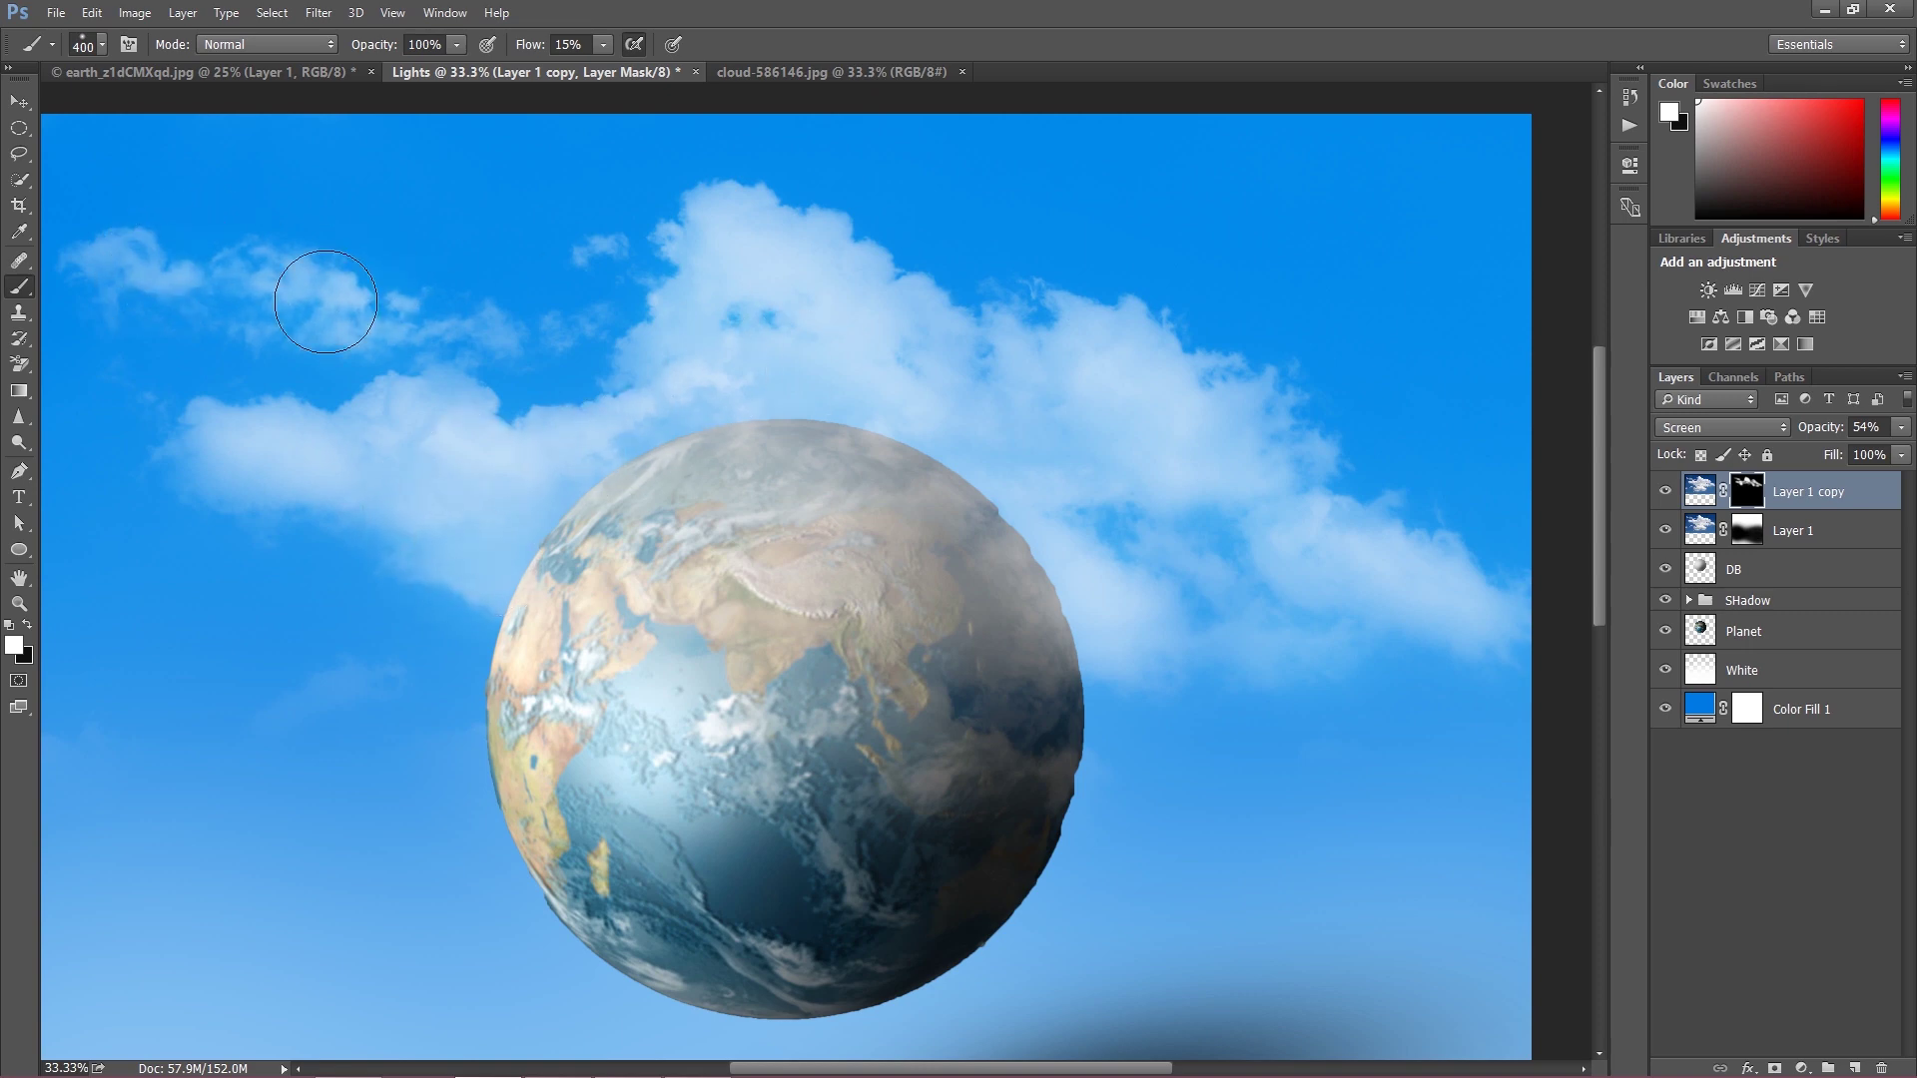
Zoom out, select the SHadow group and drag its shadow slightly lower in two nudges.
{"action": "key", "text": "ctrl+minus"}
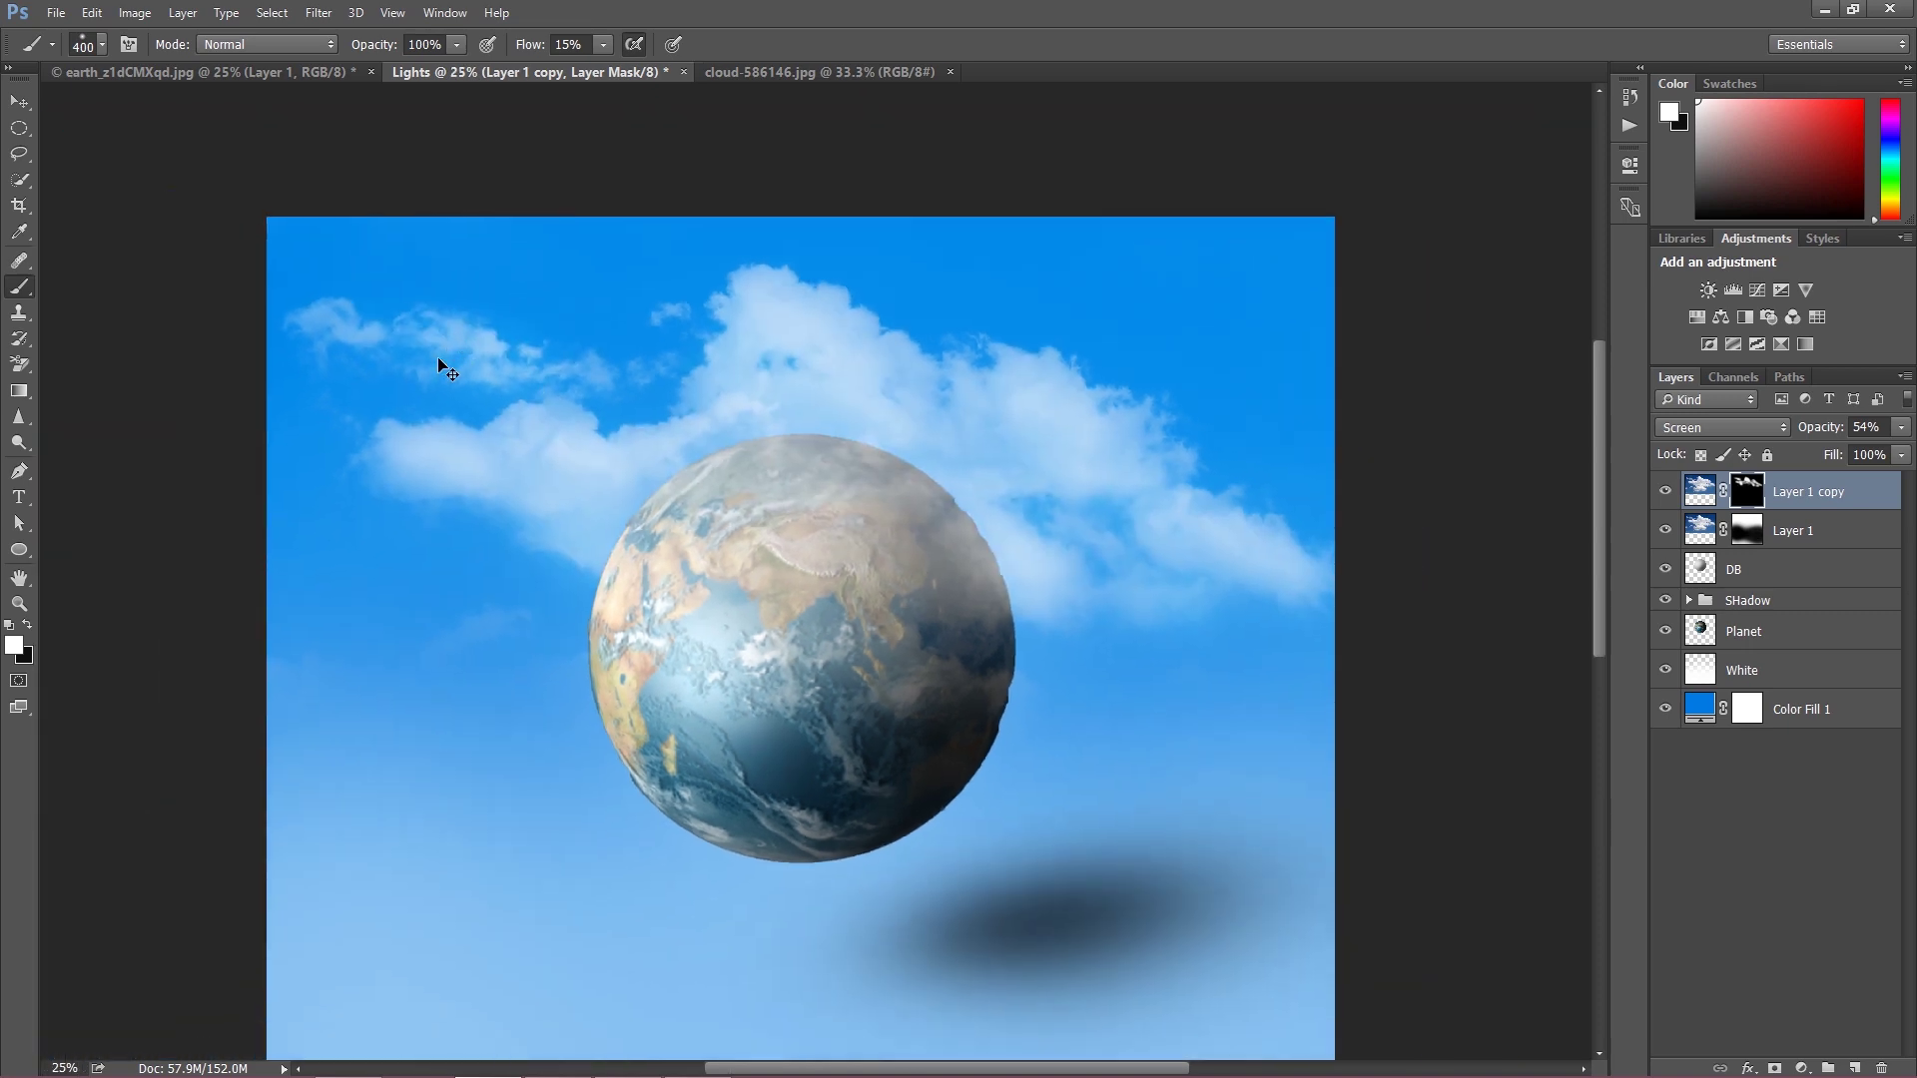
{"action": "key", "text": "ctrl+minus"}
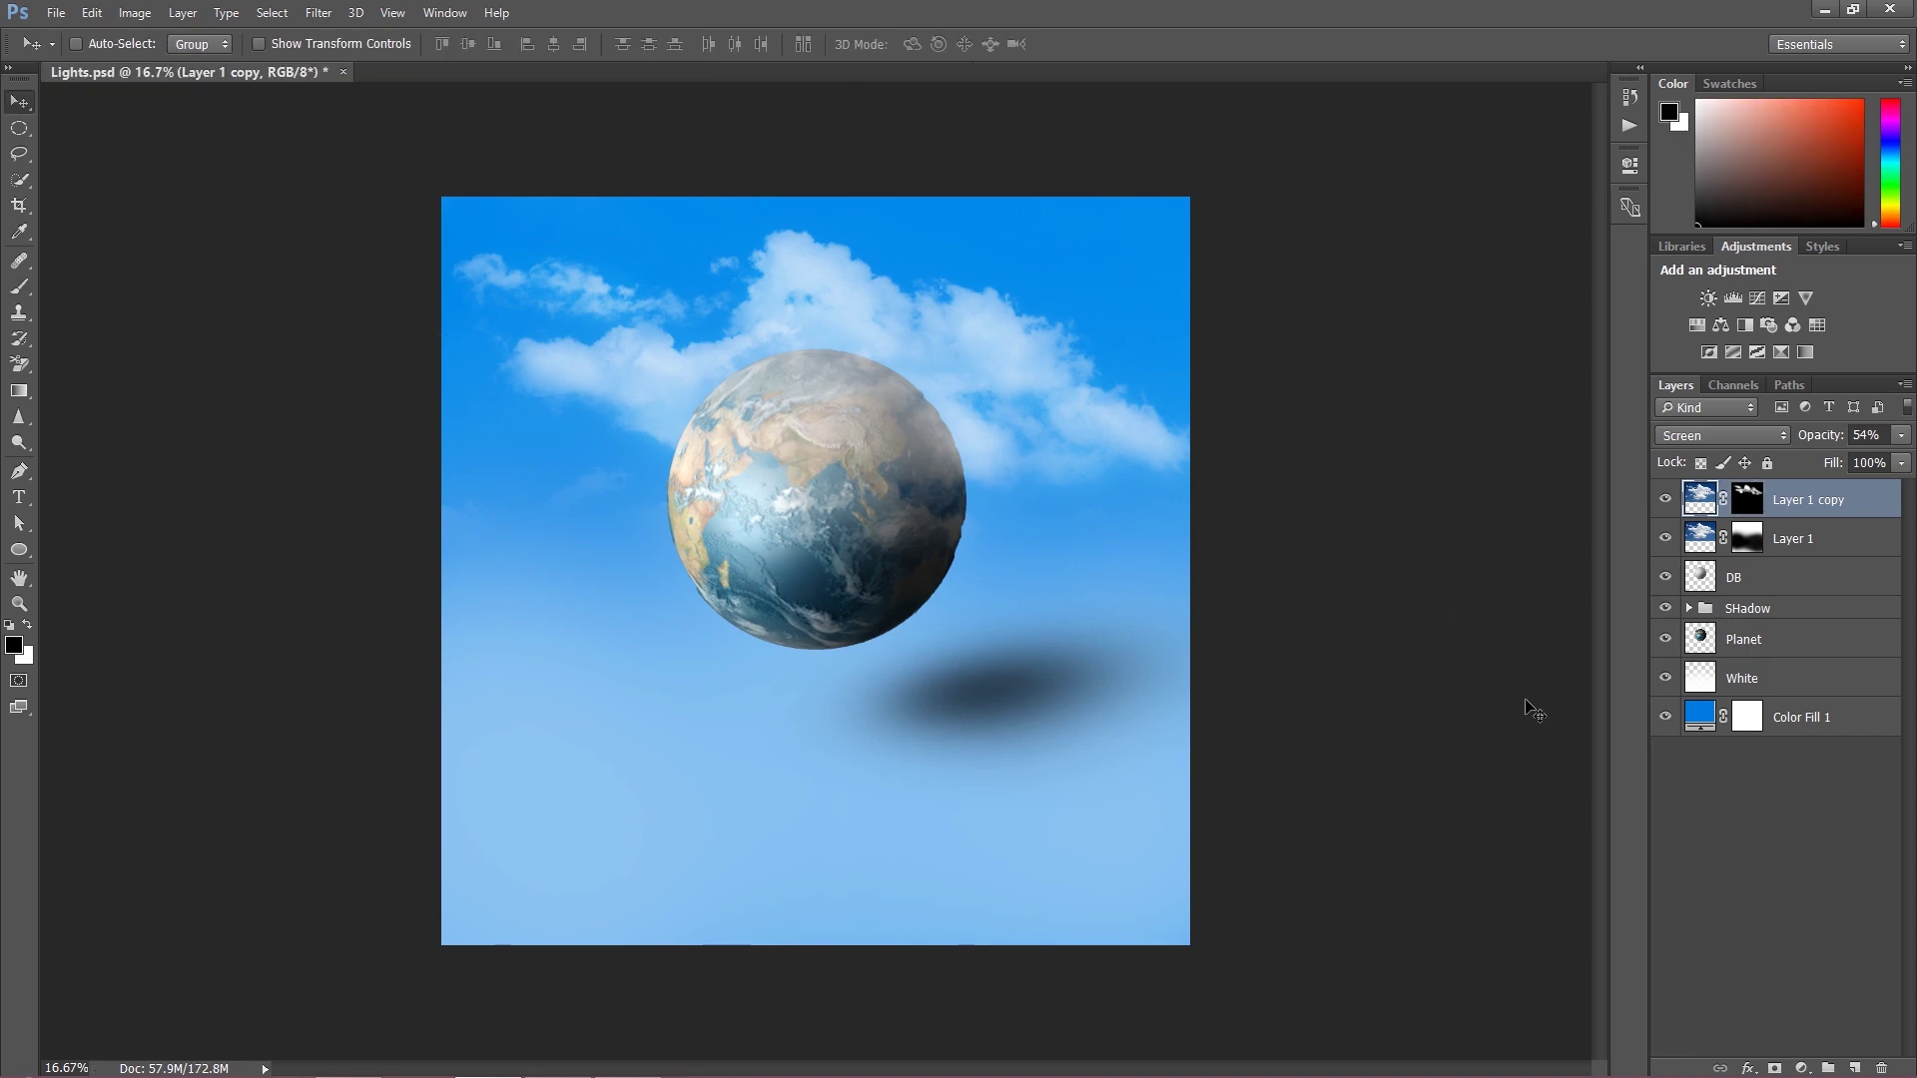
{"action": "left_click", "coordinate": [1727, 611]}
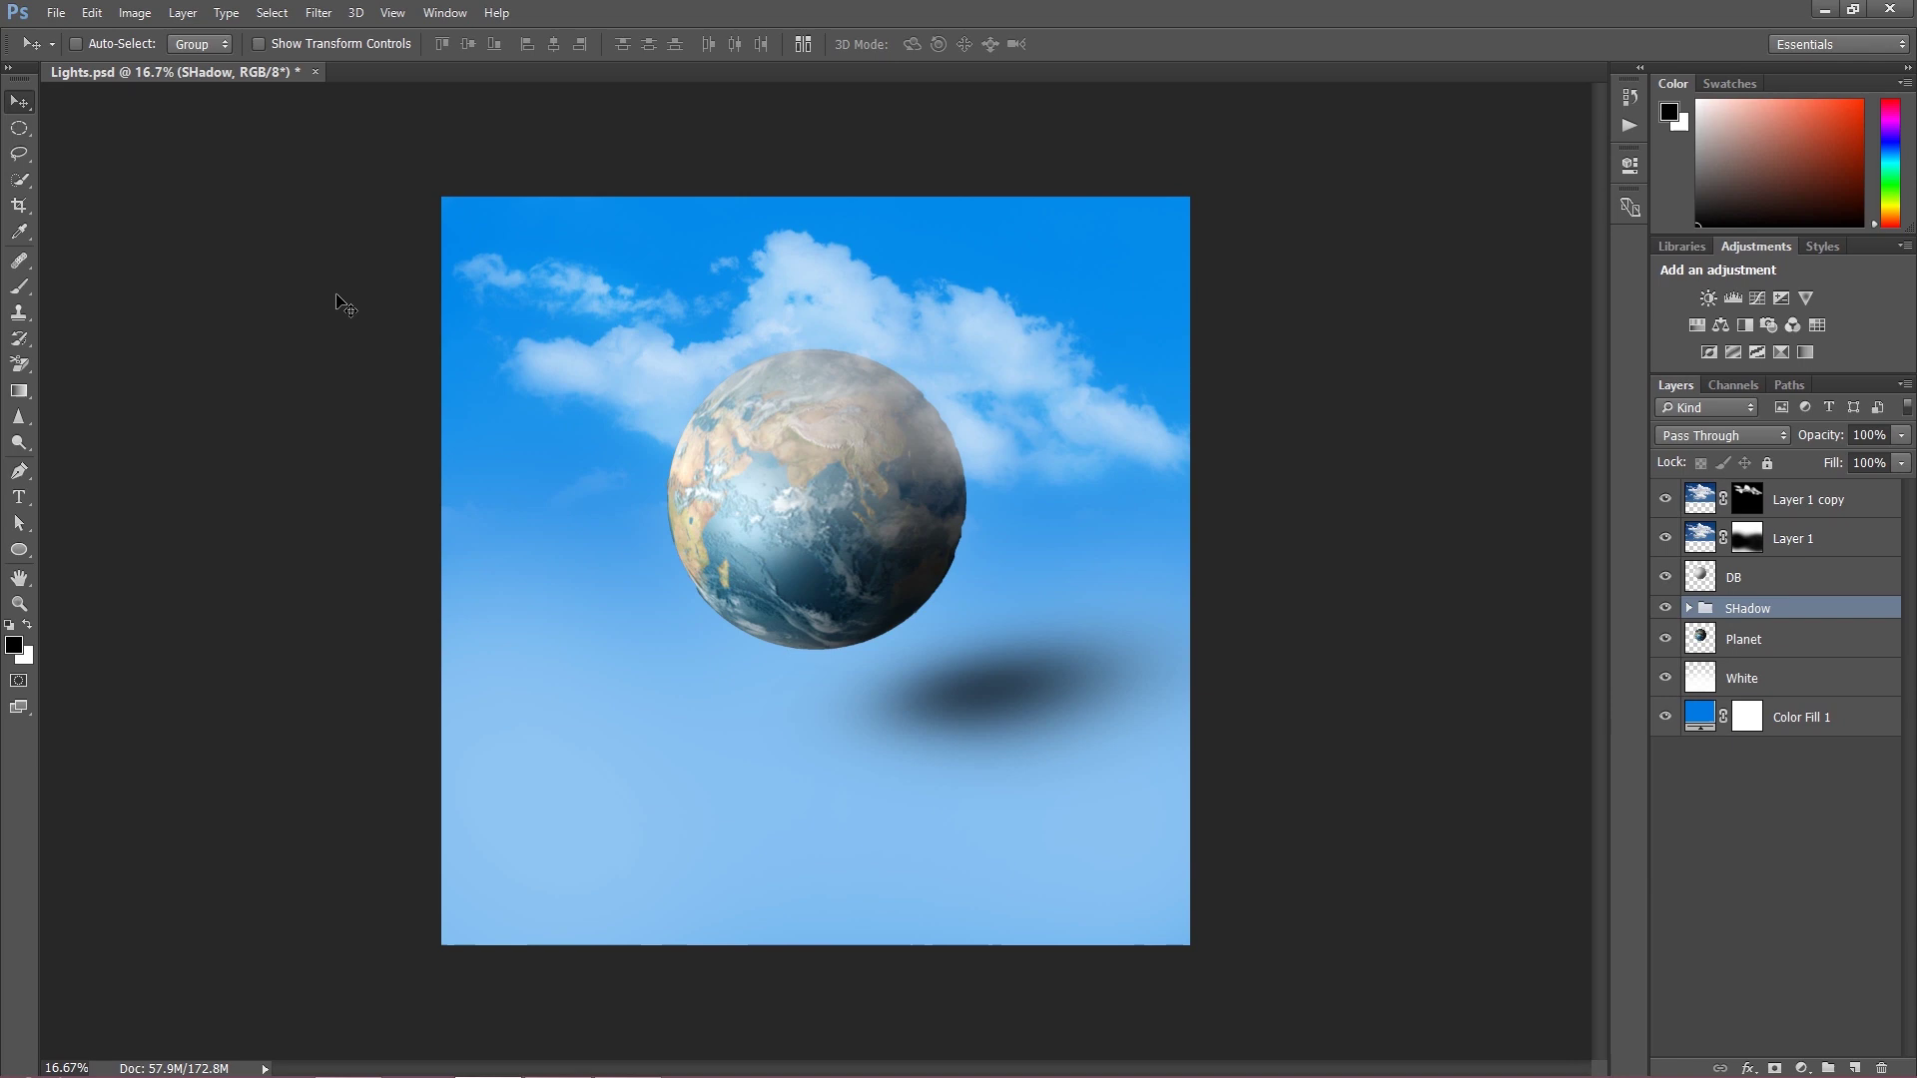
{"action": "left_click_drag", "start_coordinate": [990, 671], "coordinate": [999, 702]}
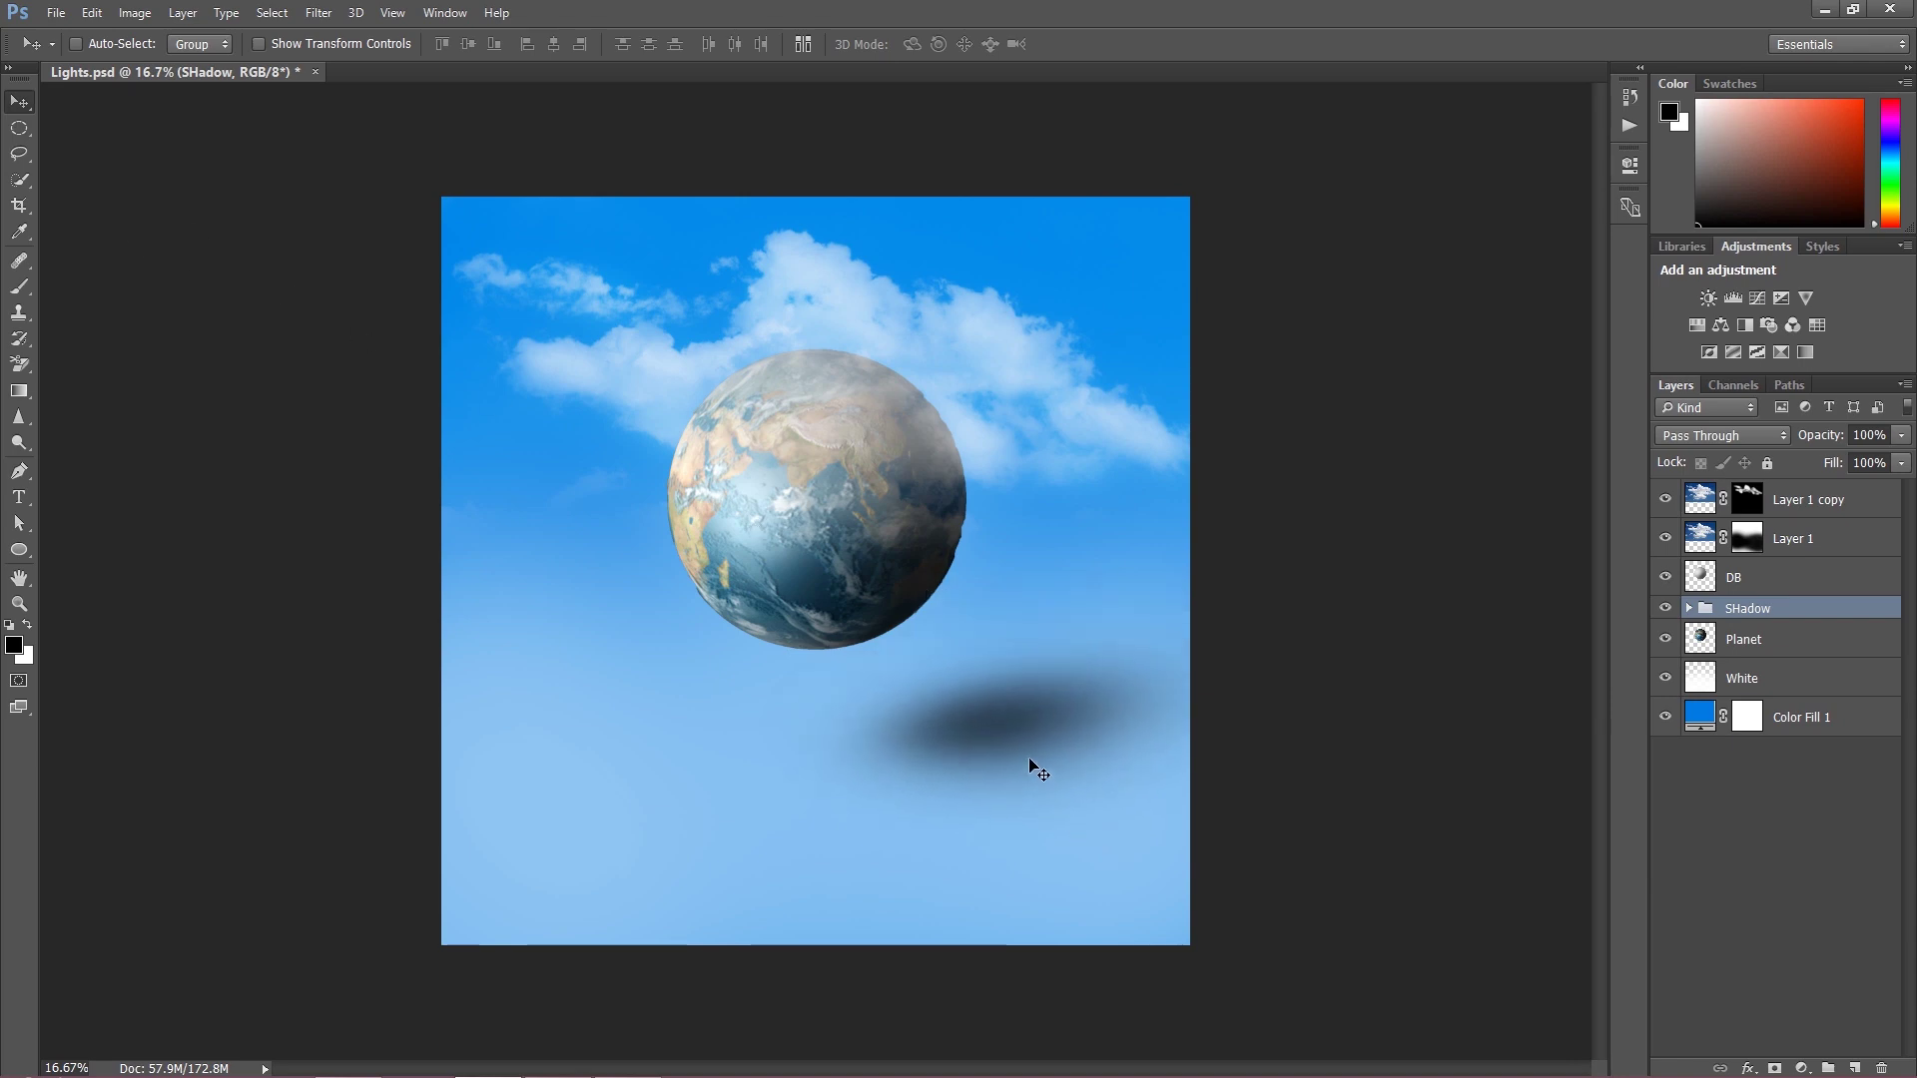
{"action": "left_click_drag", "start_coordinate": [999, 737], "coordinate": [1000, 757]}
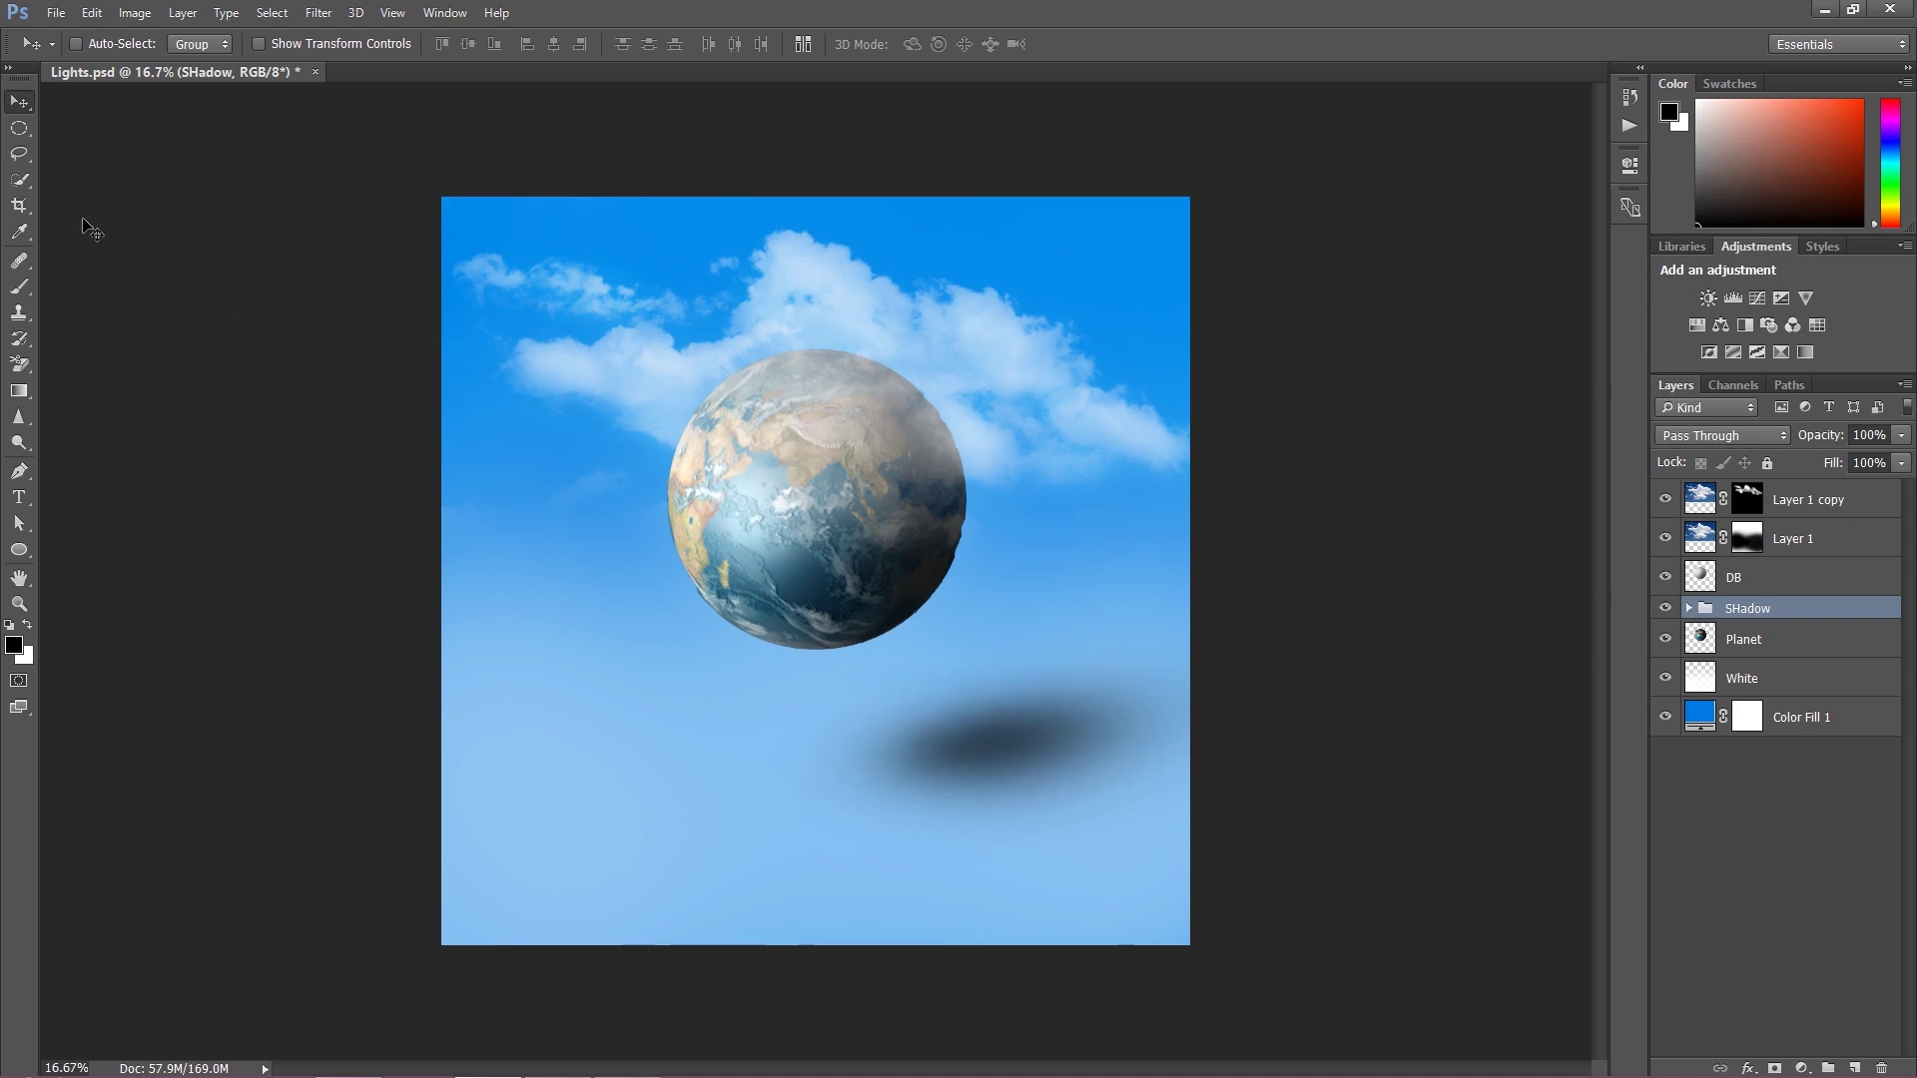
Rotate the SHadow group's shadow about 3.36° clockwise with Free Transform and apply it.
{"action": "left_click", "coordinate": [20, 129]}
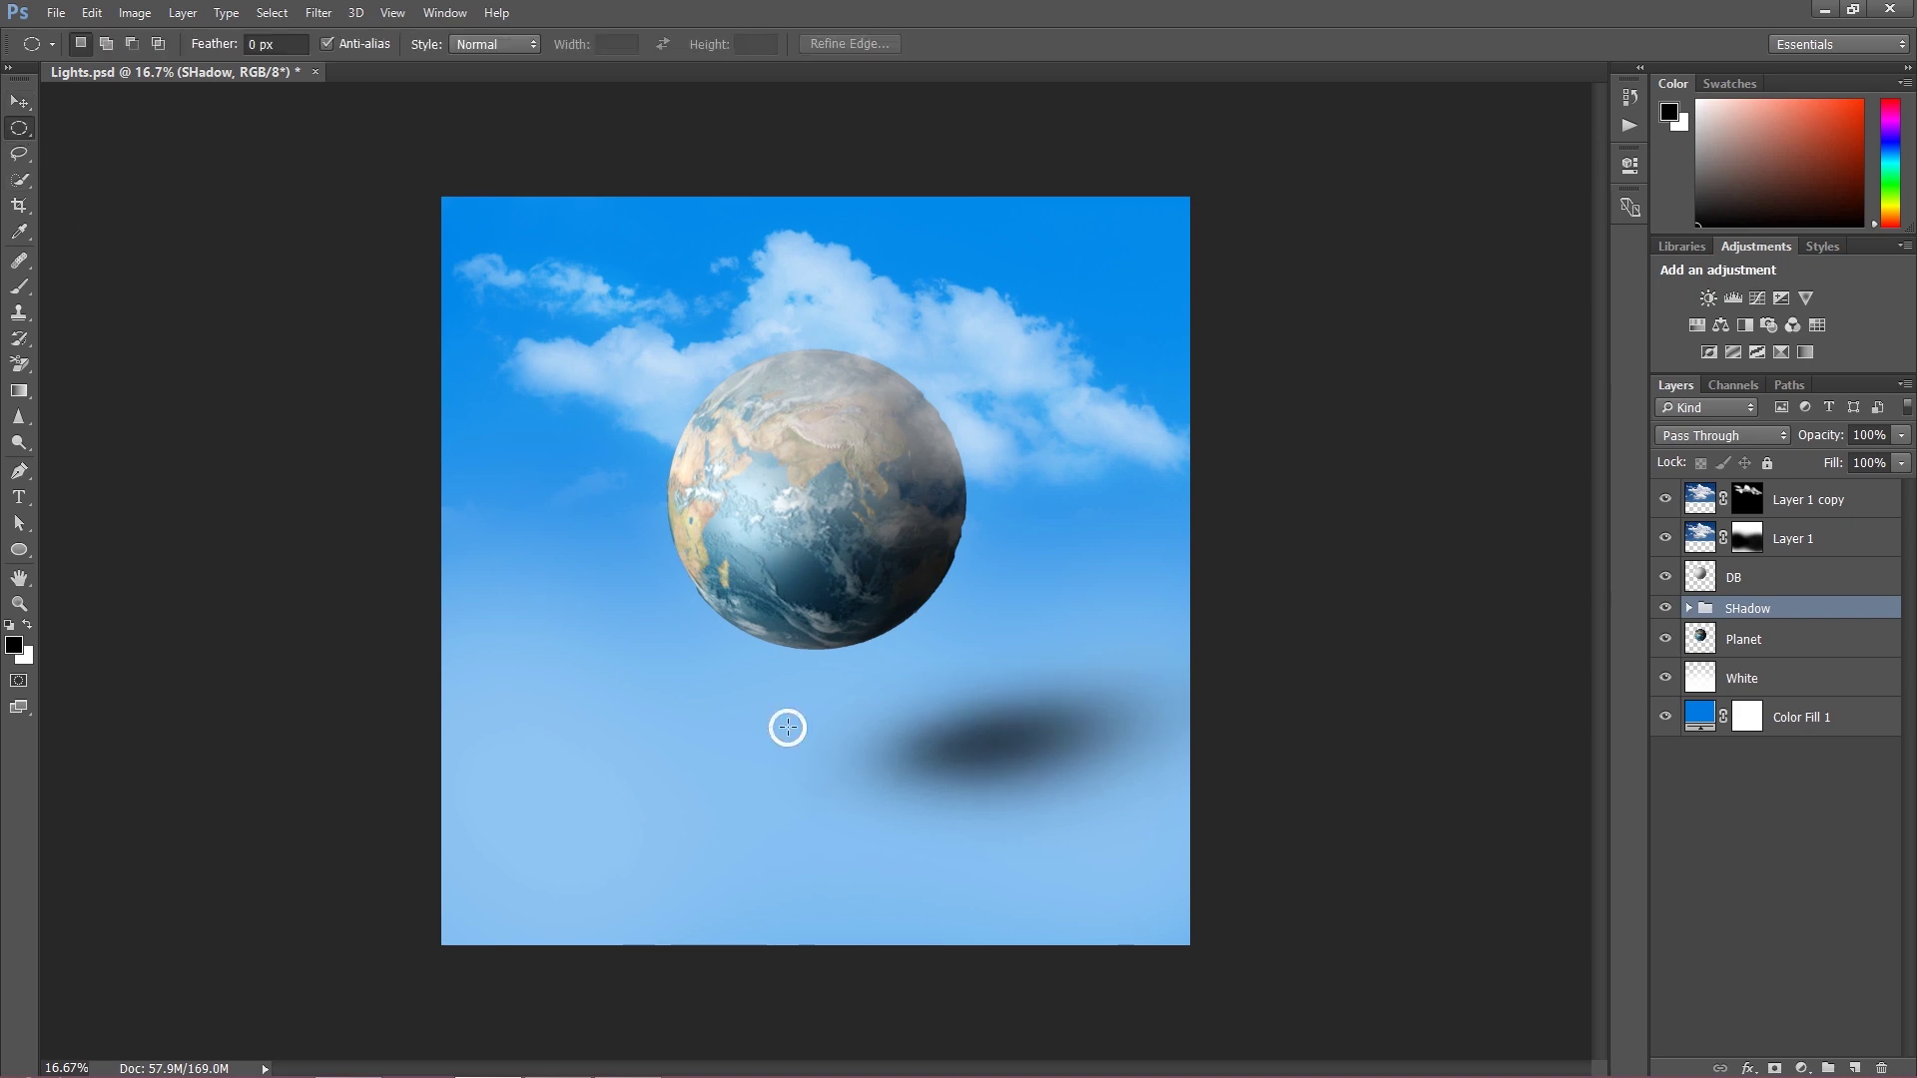
{"action": "right_click", "coordinate": [788, 729]}
{"action": "left_click", "coordinate": [841, 554]}
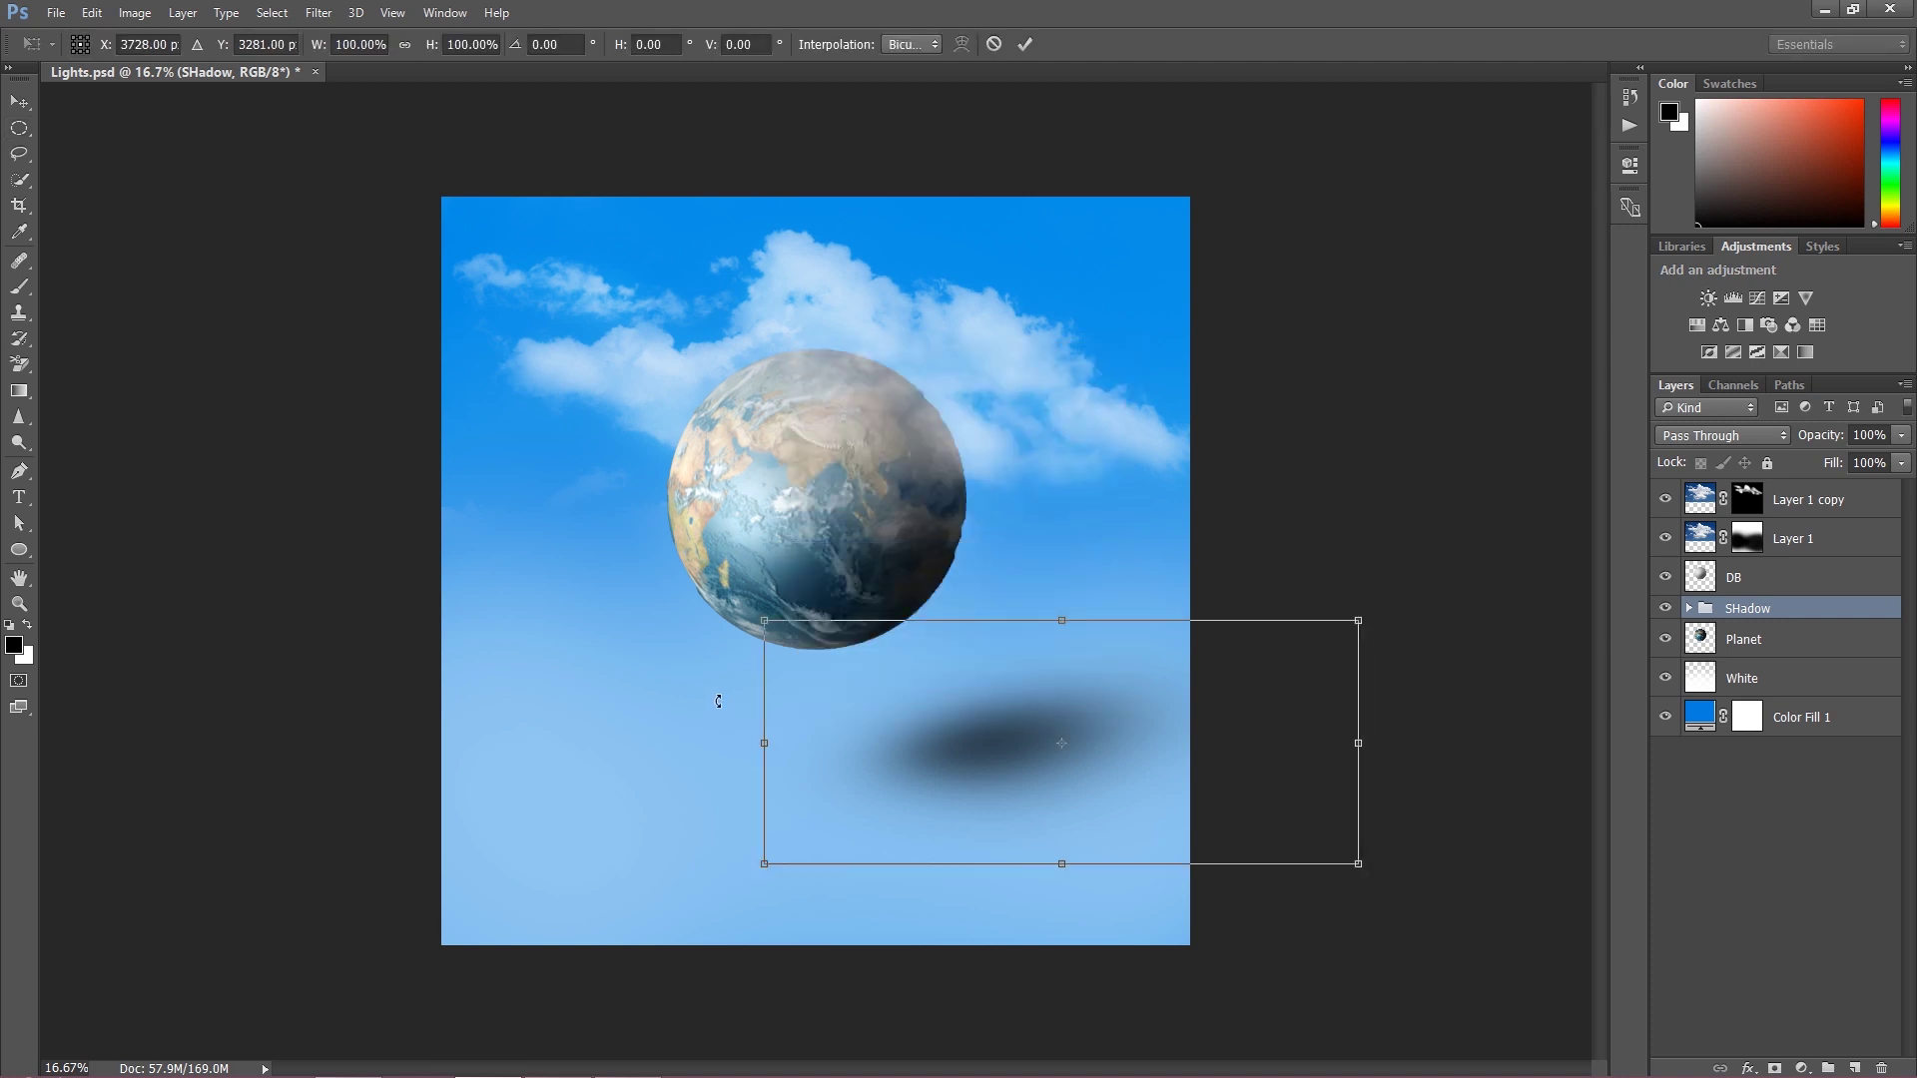
{"action": "left_click_drag", "start_coordinate": [694, 683], "coordinate": [691, 672]}
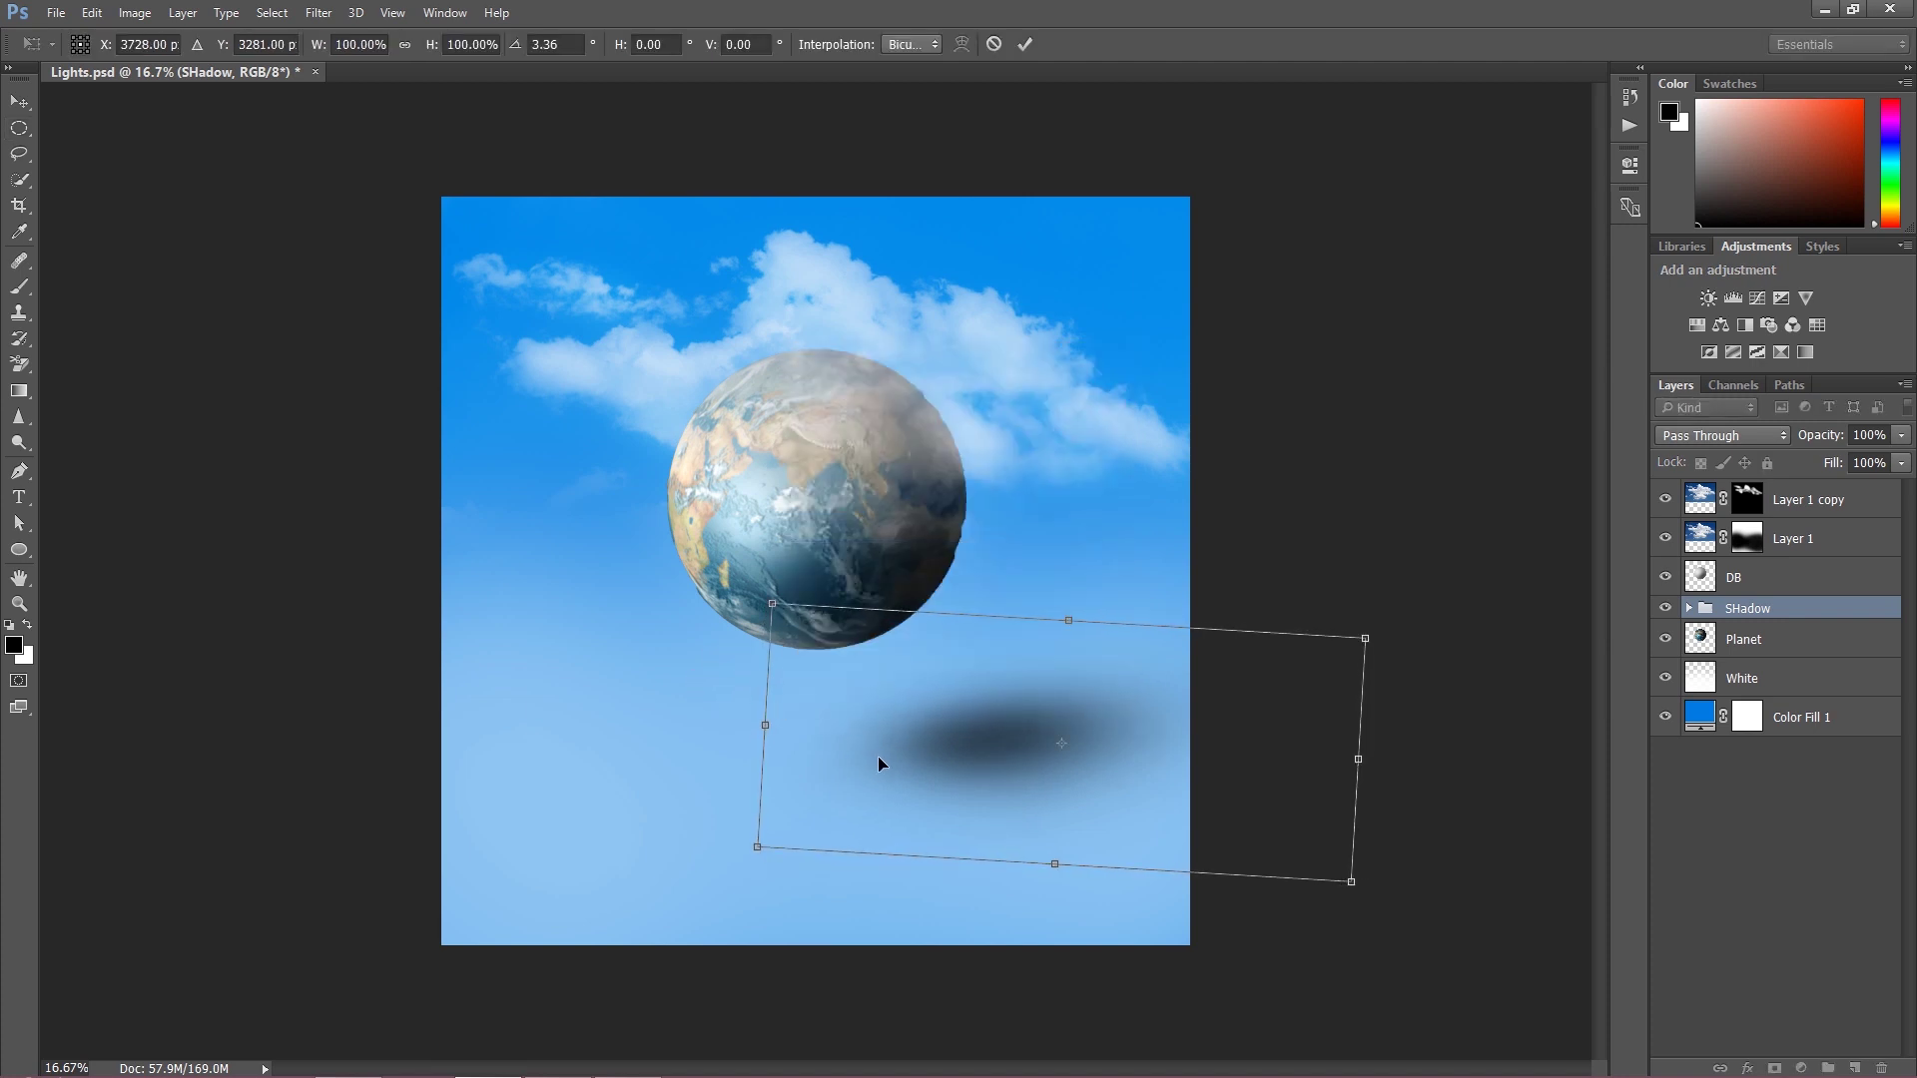
{"action": "left_click", "coordinate": [19, 131]}
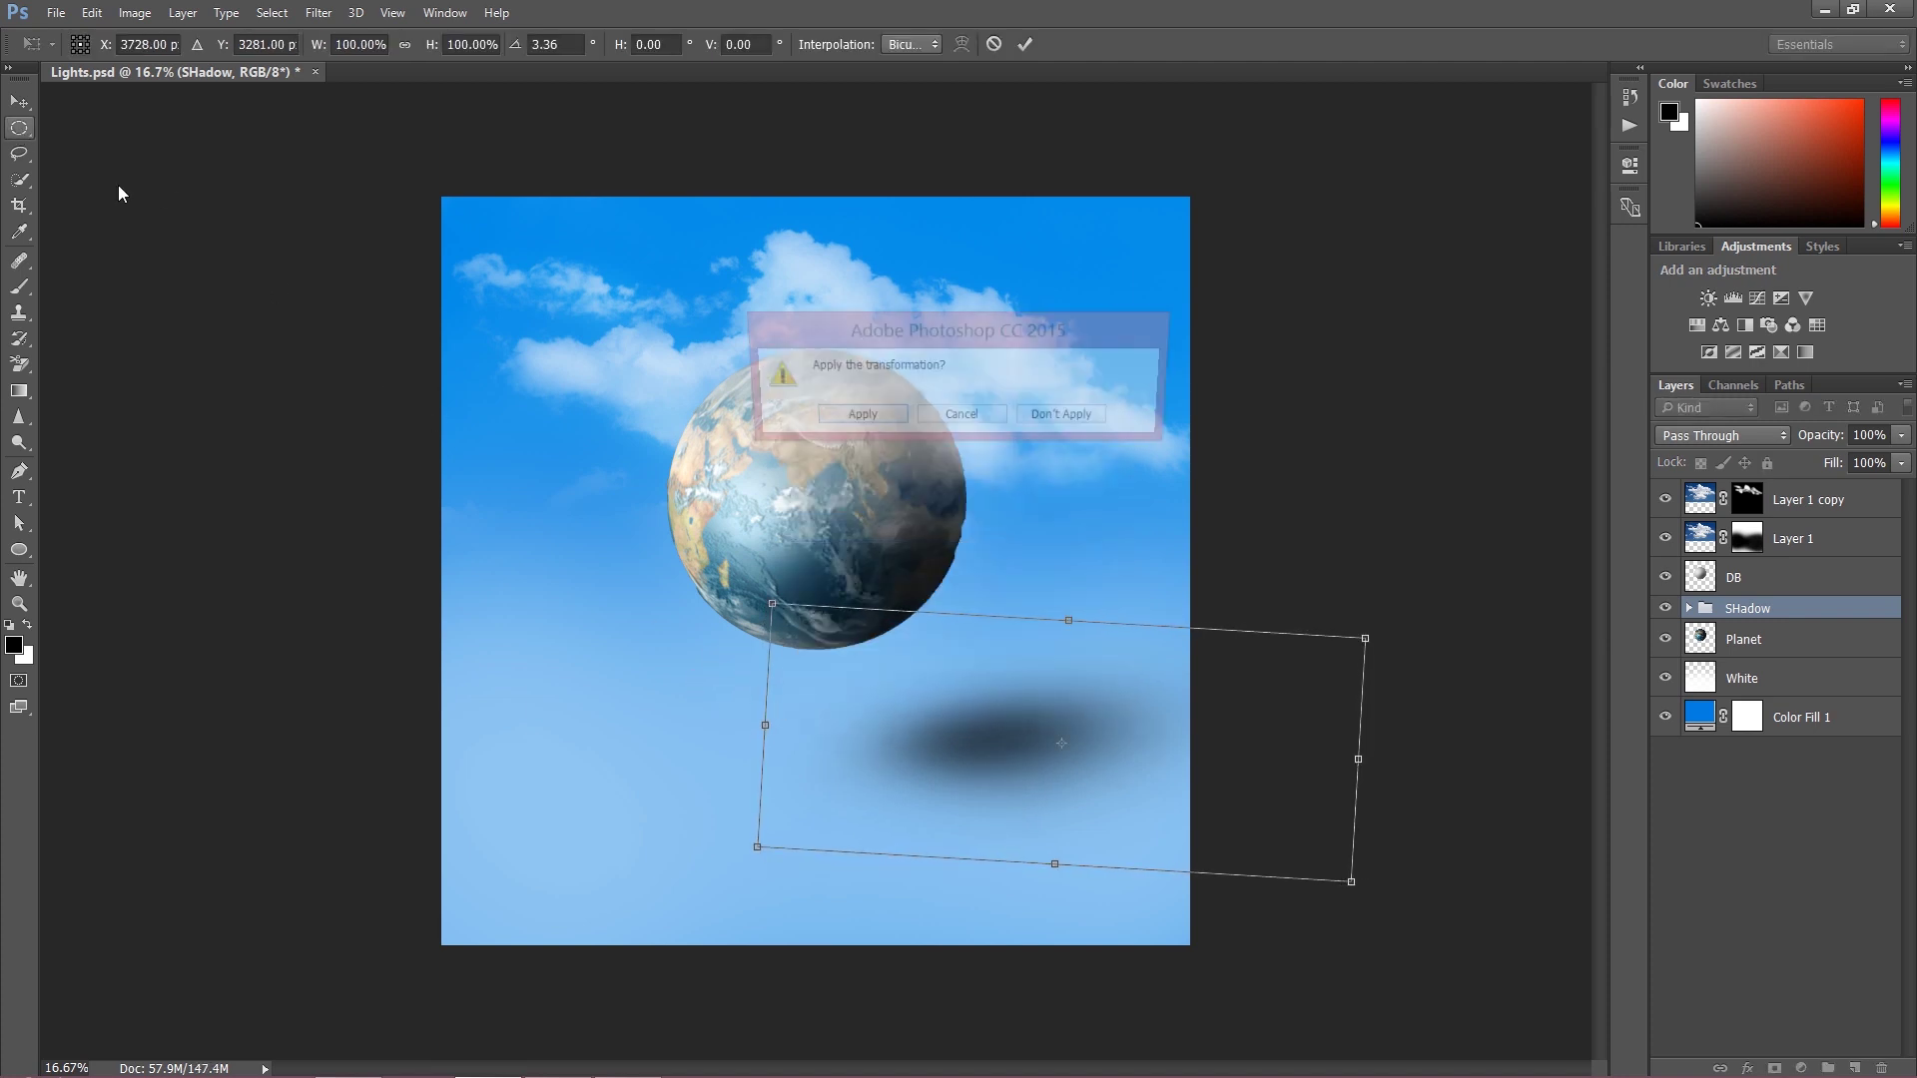
{"action": "left_click", "coordinate": [838, 418]}
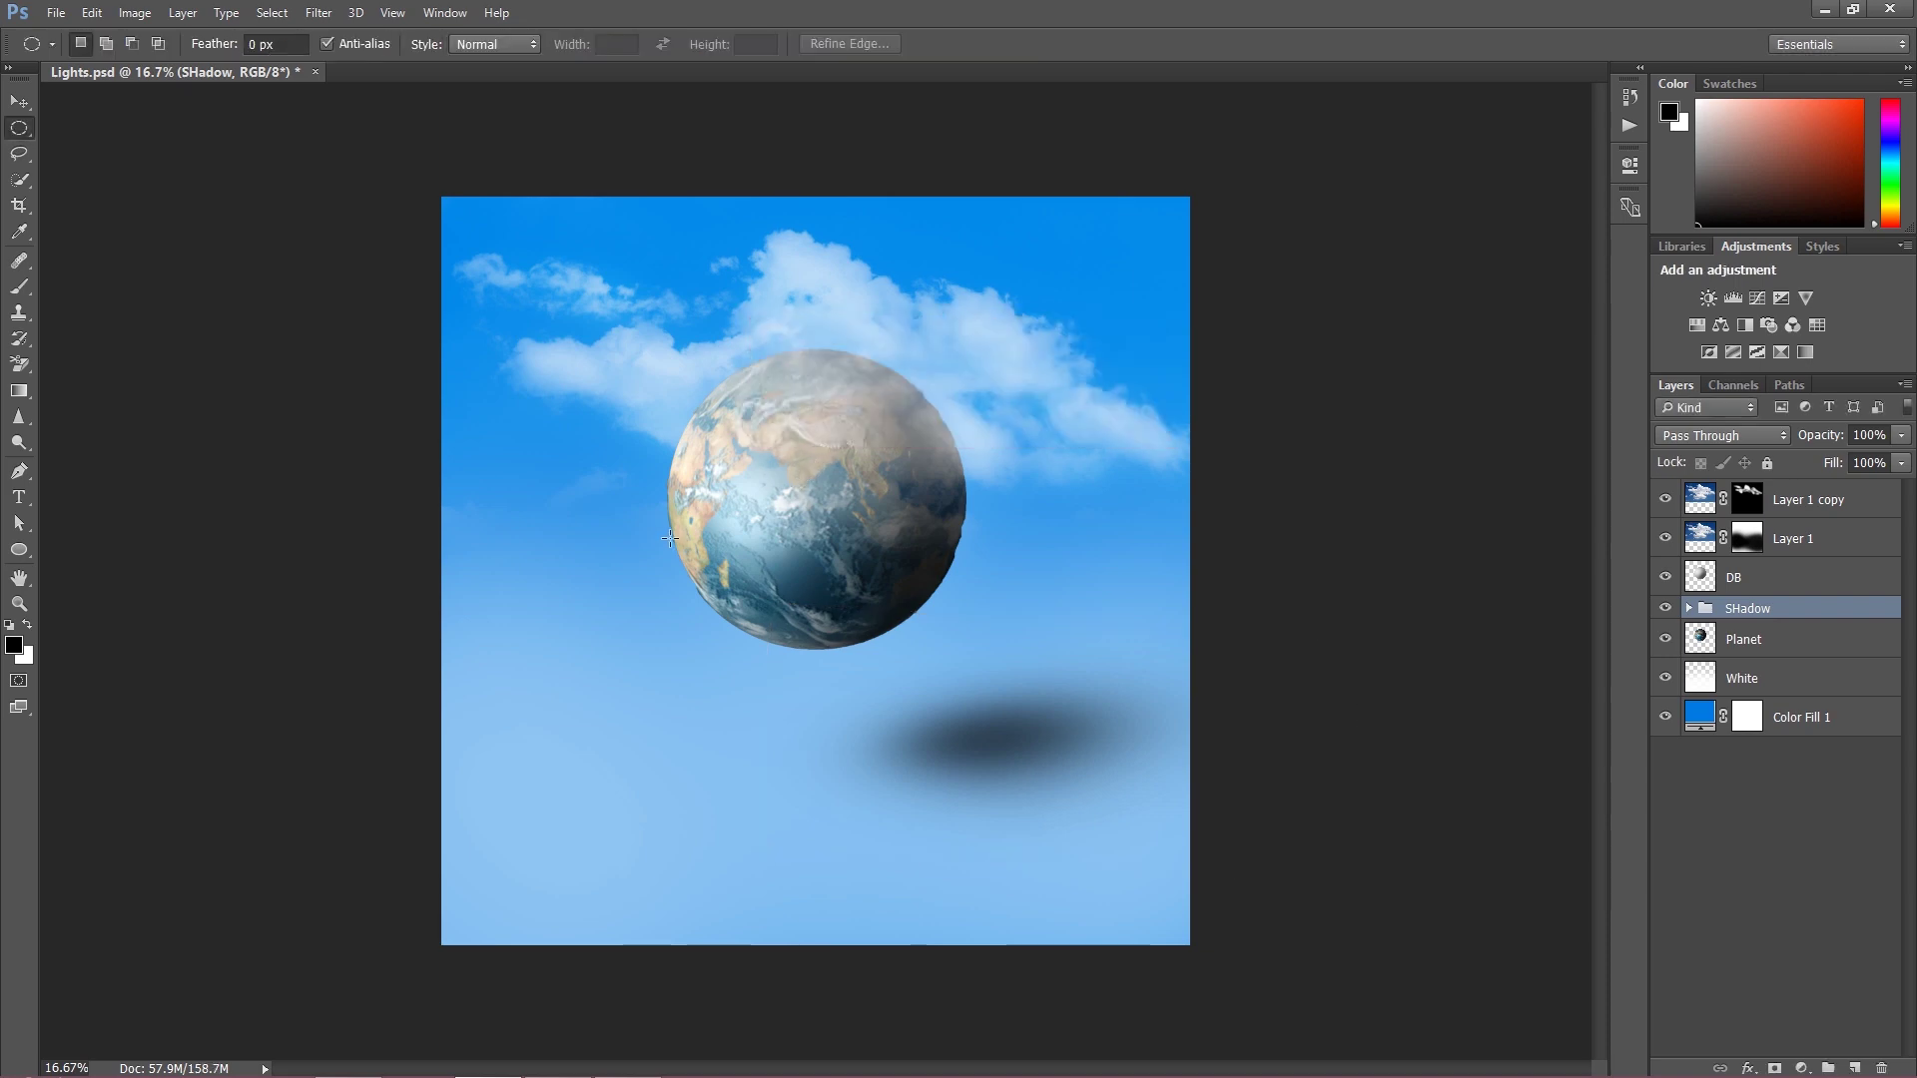
{"action": "left_click", "coordinate": [349, 1055]}
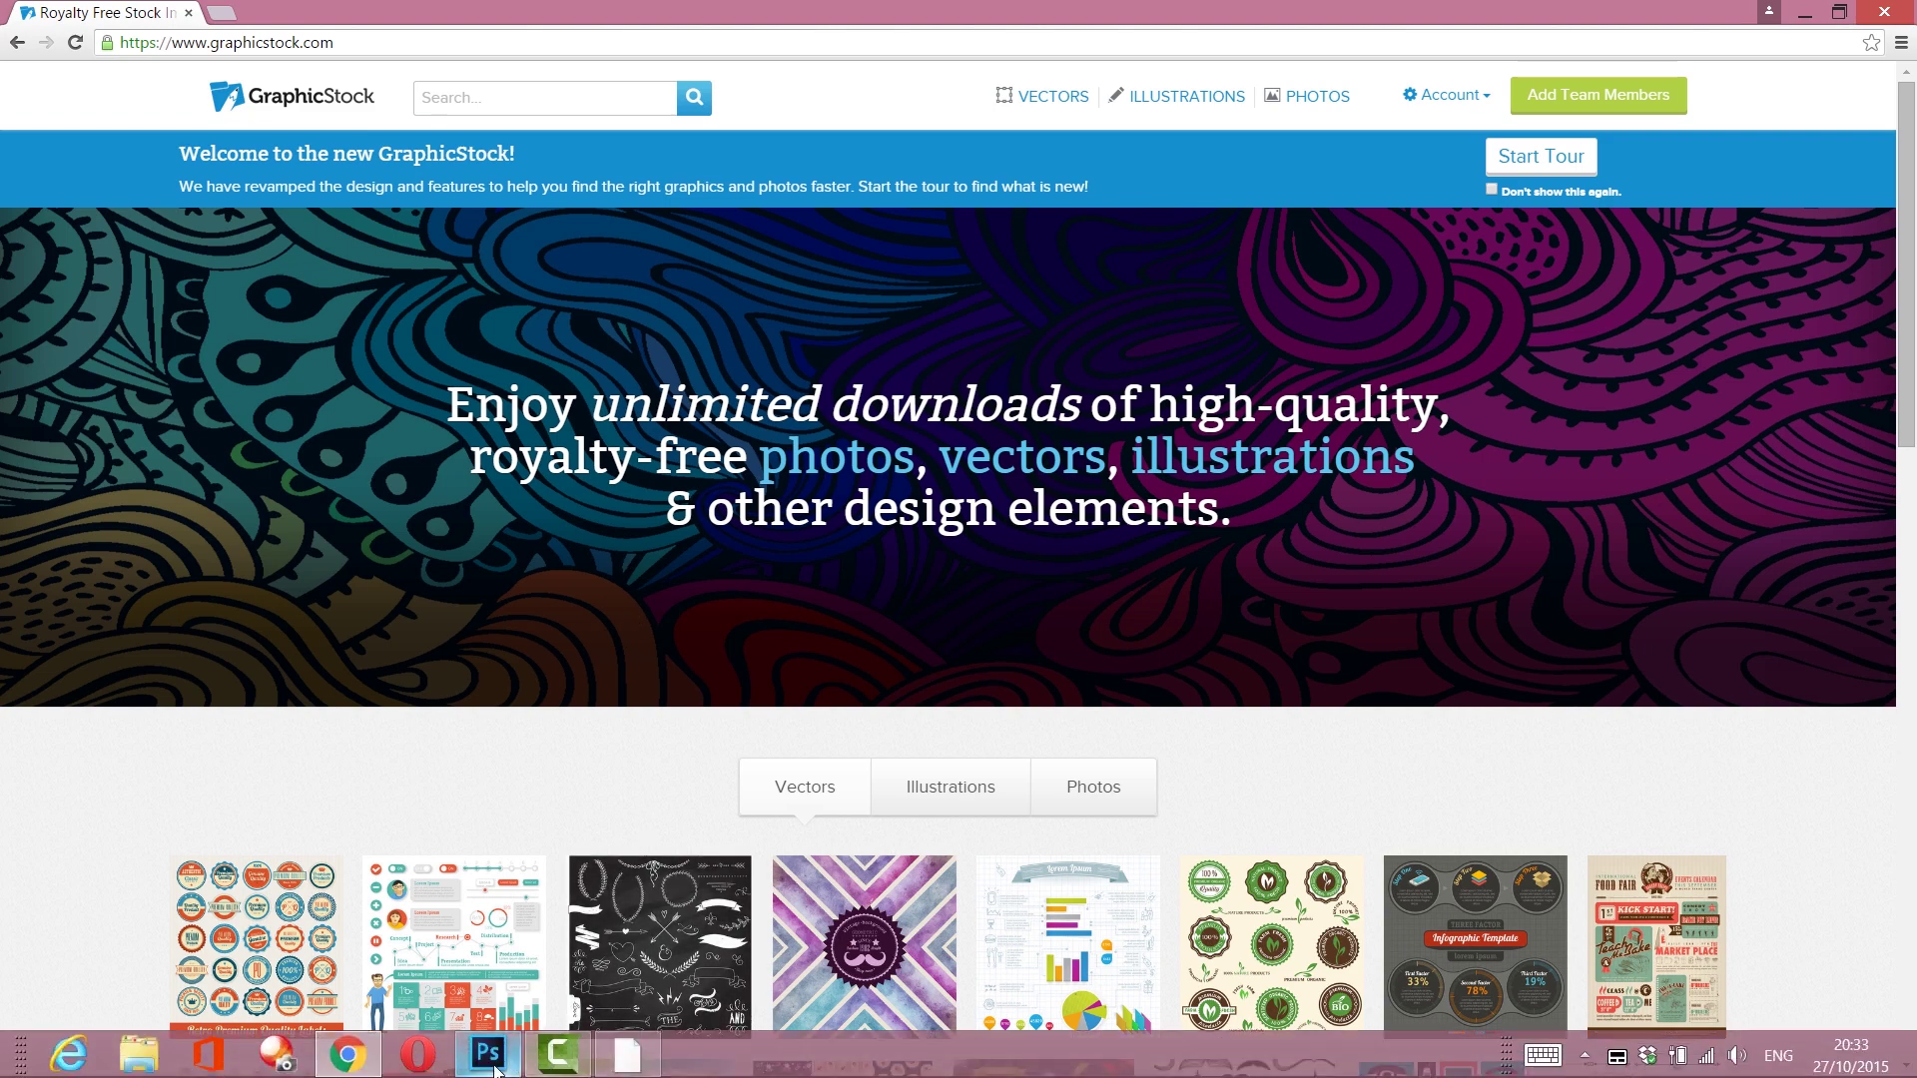
Return from Chrome to Photoshop's Lights document using the taskbar icon.
{"action": "left_click", "coordinate": [486, 1053]}
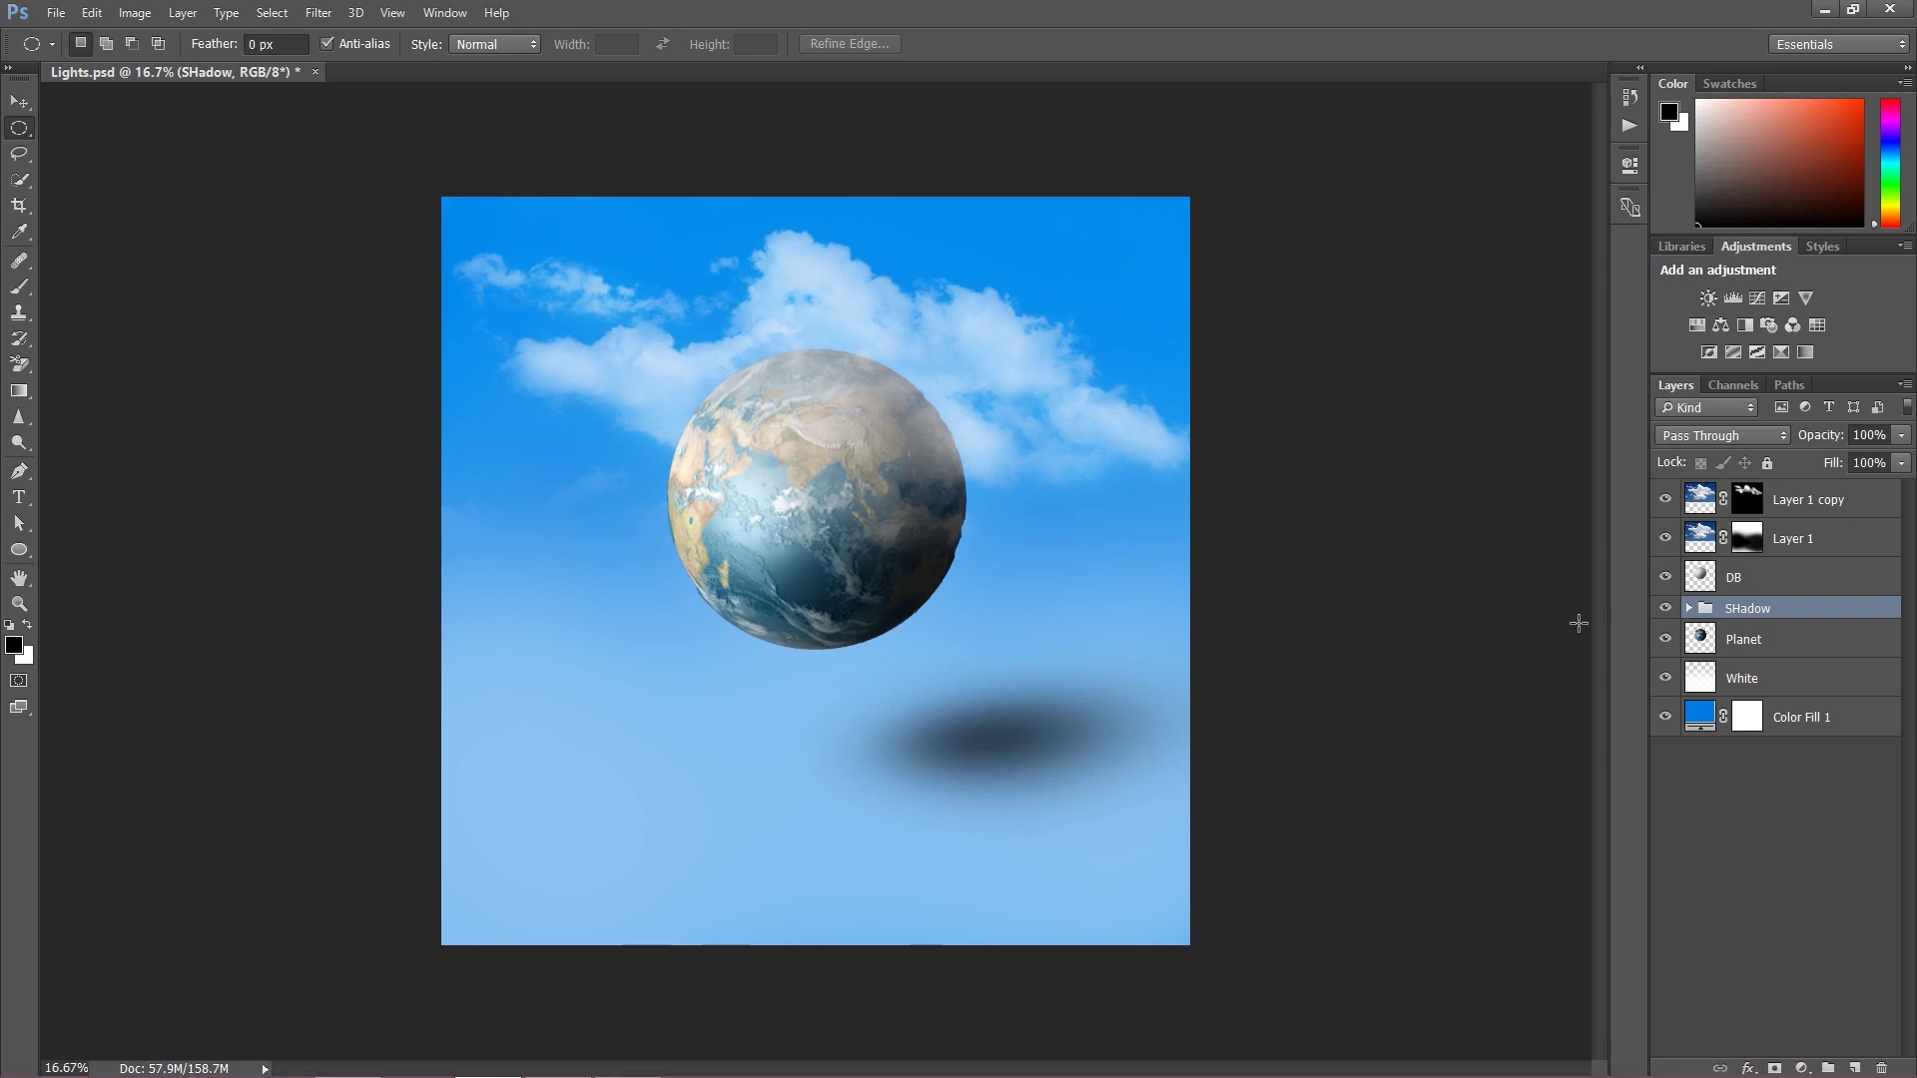